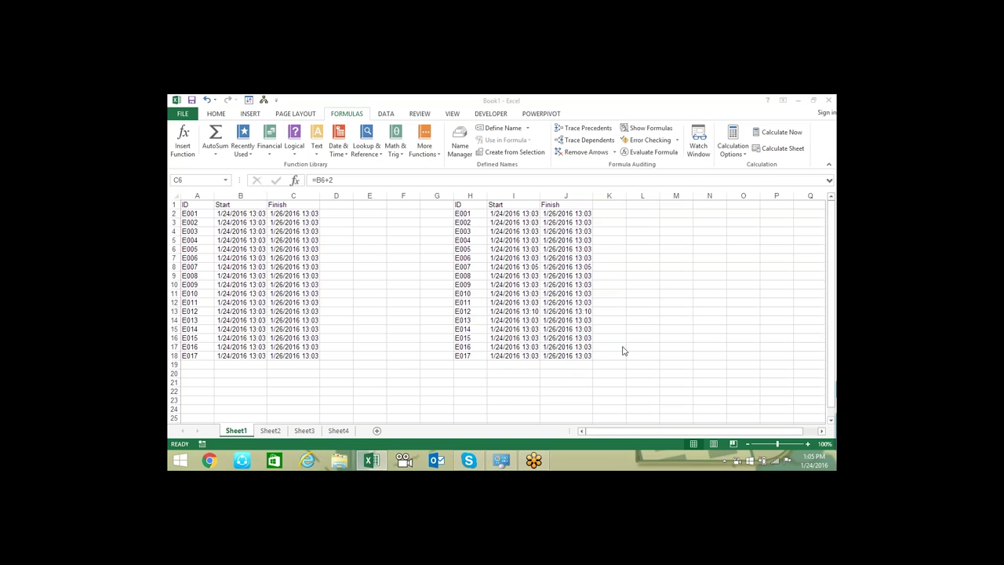
Type trial 'ID' and 'Start' headers into D1 and E1 beside the first table
click(567, 256)
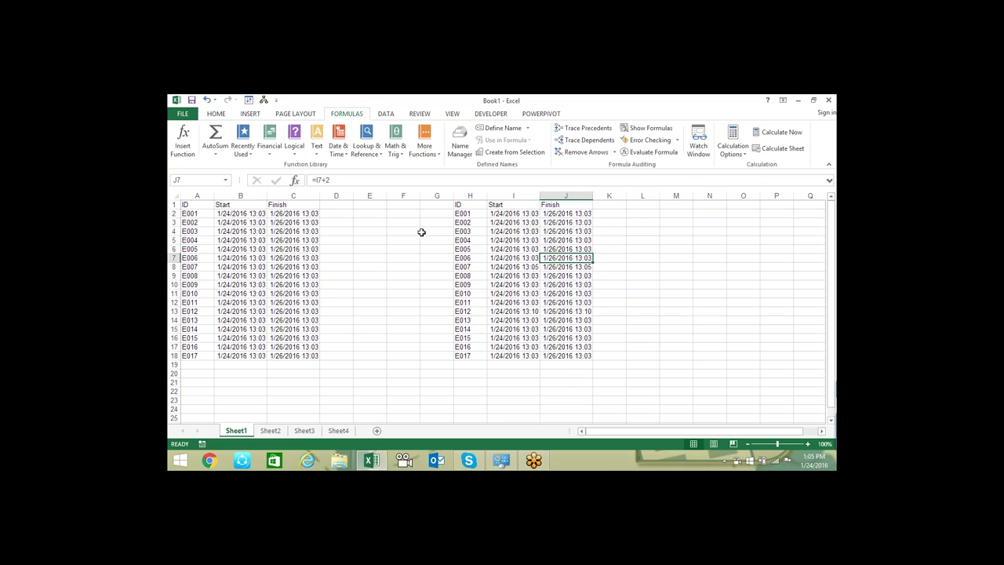
click(335, 206)
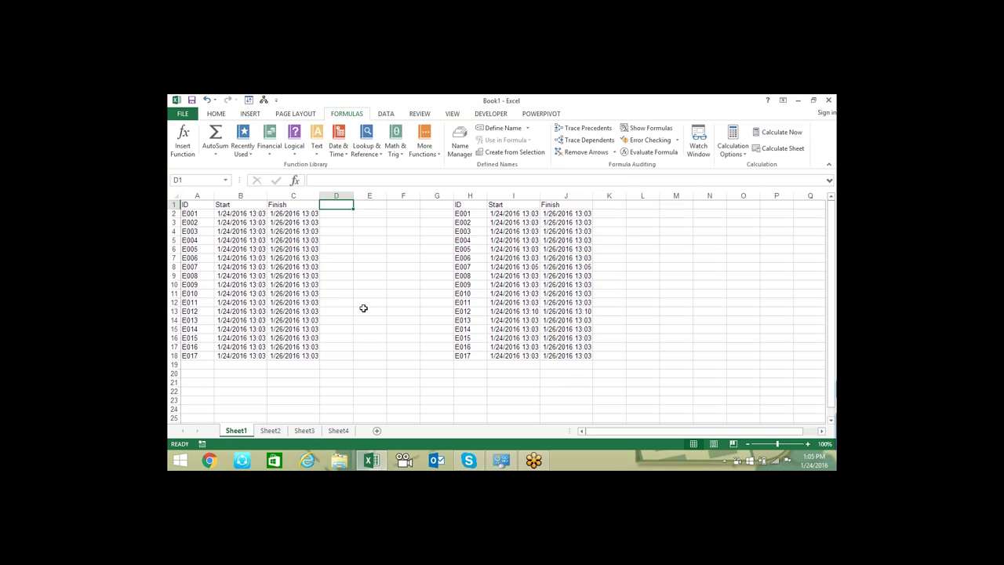
text(ID)
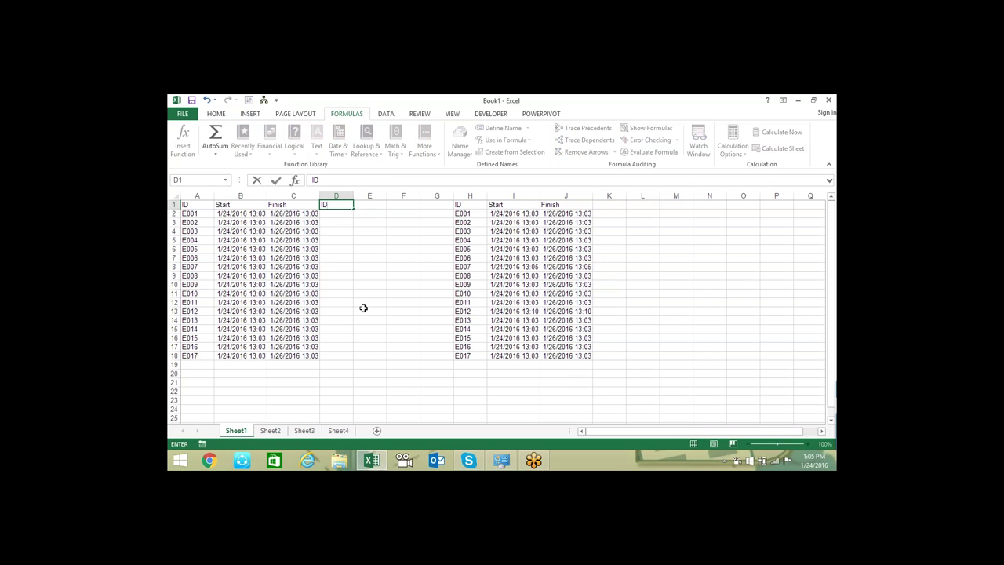
key(Return)
key(Up)
key(Right)
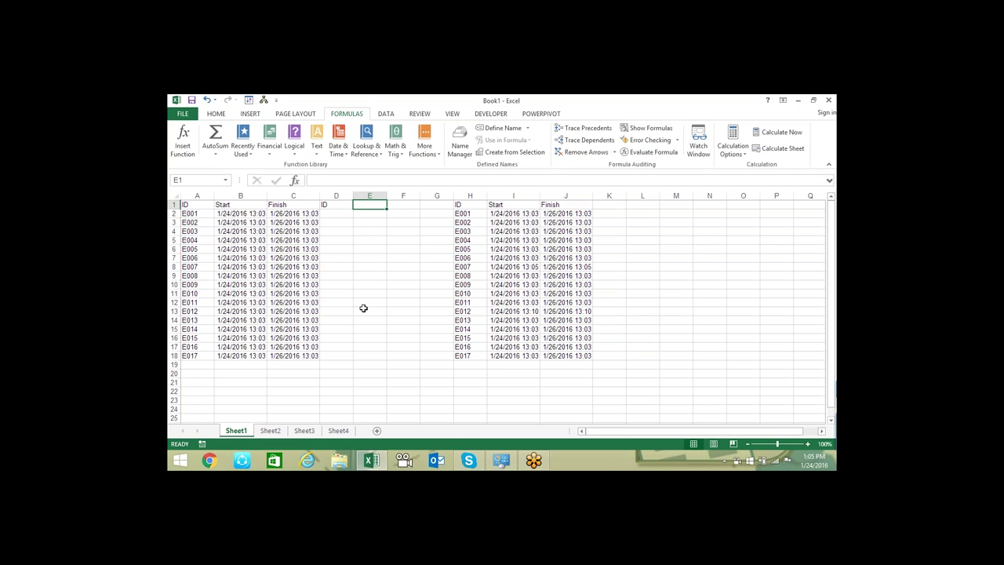
text(Start)
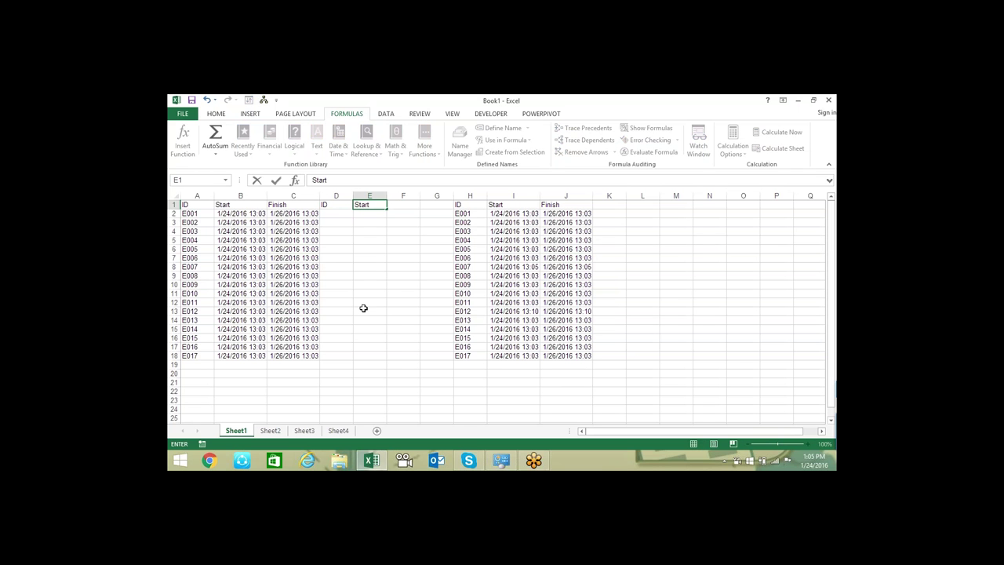
key(Return)
Abandon the COUNT formula started in D2 and clear the trial ID and Start headers
key(Left)
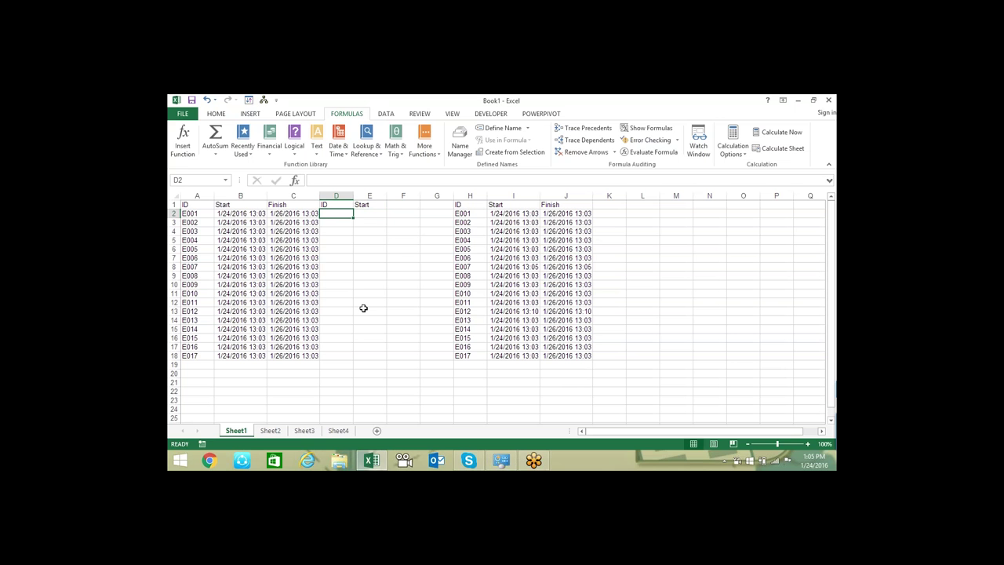
text(=)
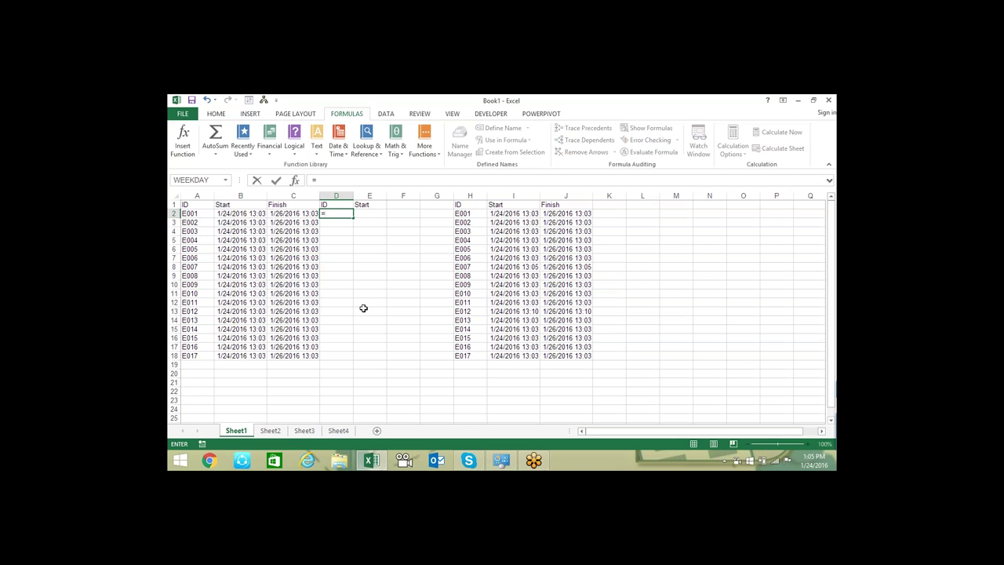
text(coun)
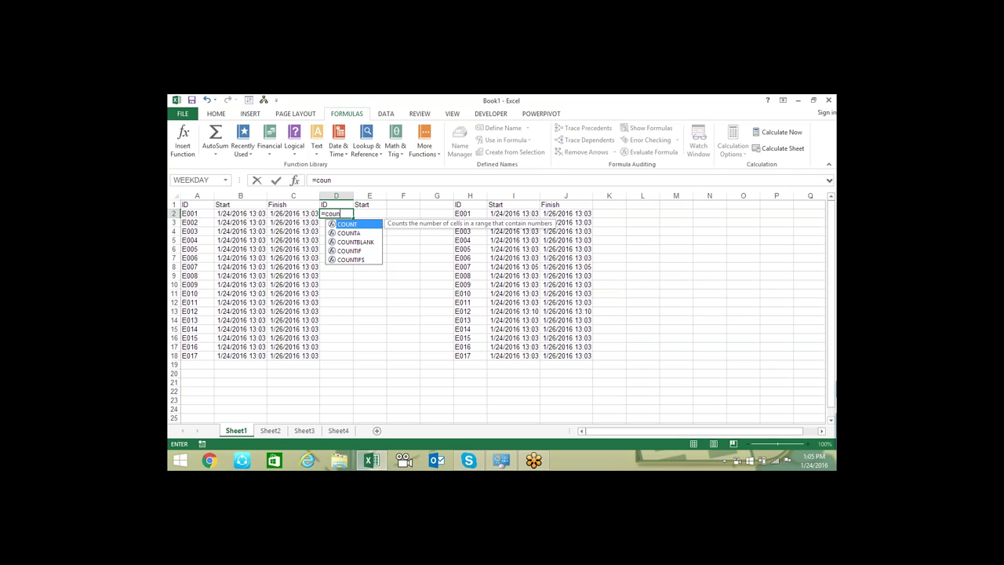
key(Down)
key(Down)
key(Escape)
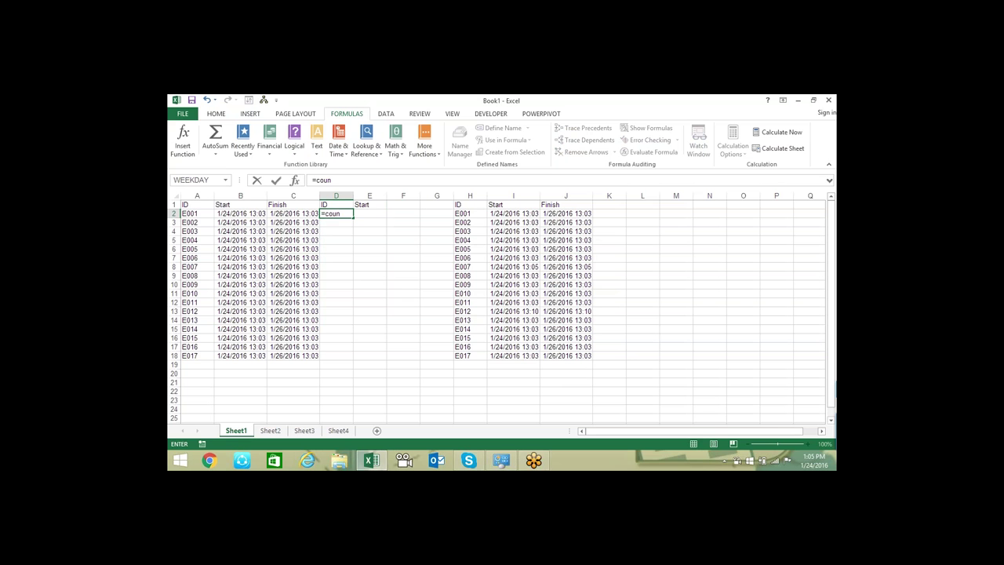
key(Escape)
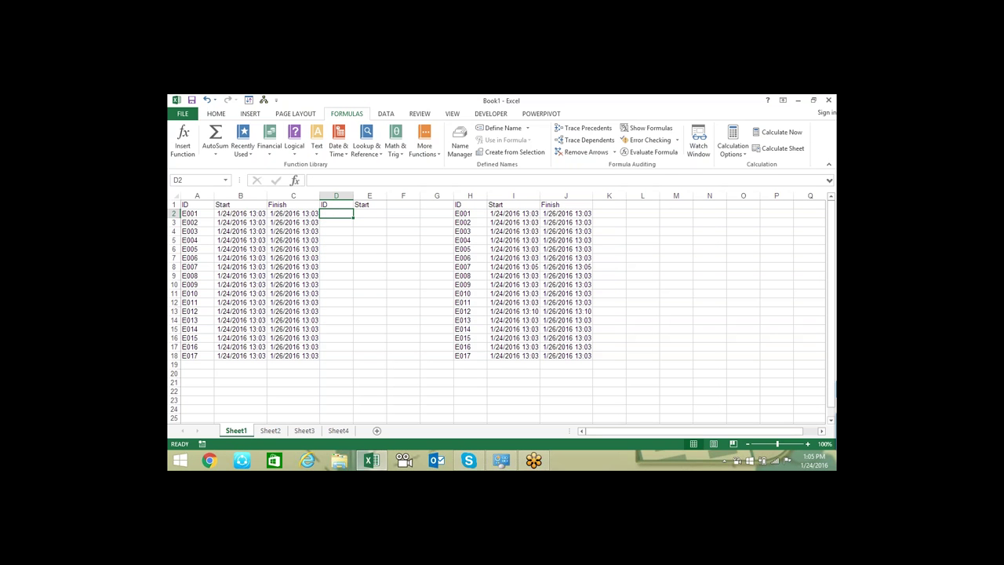
click(336, 204)
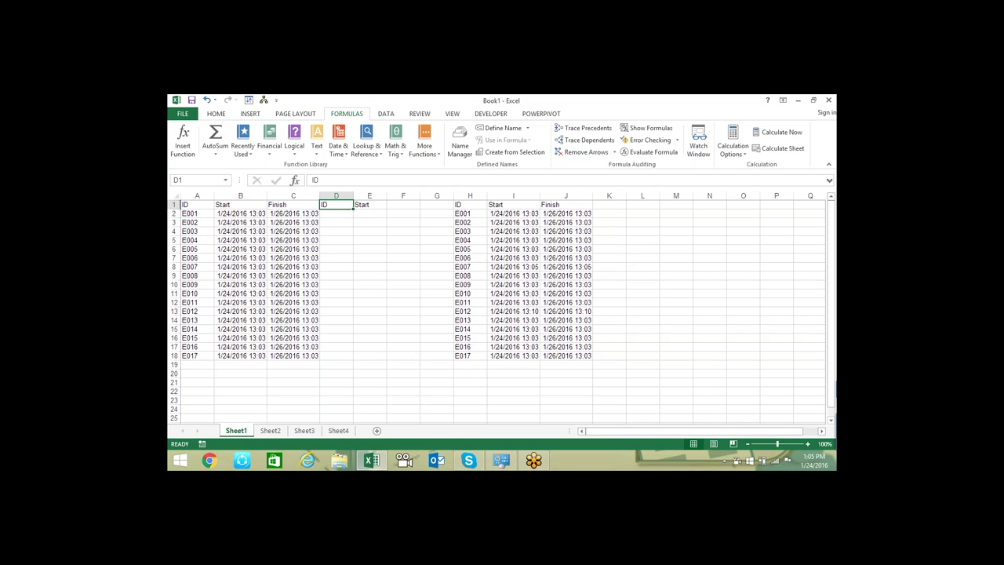
key(Delete)
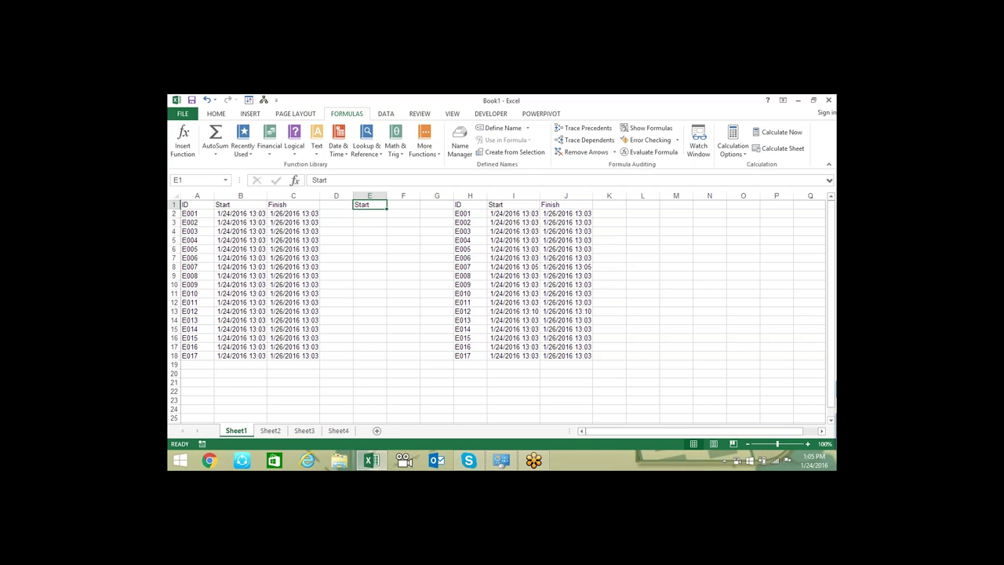
key(ctrl+z)
key(Left)
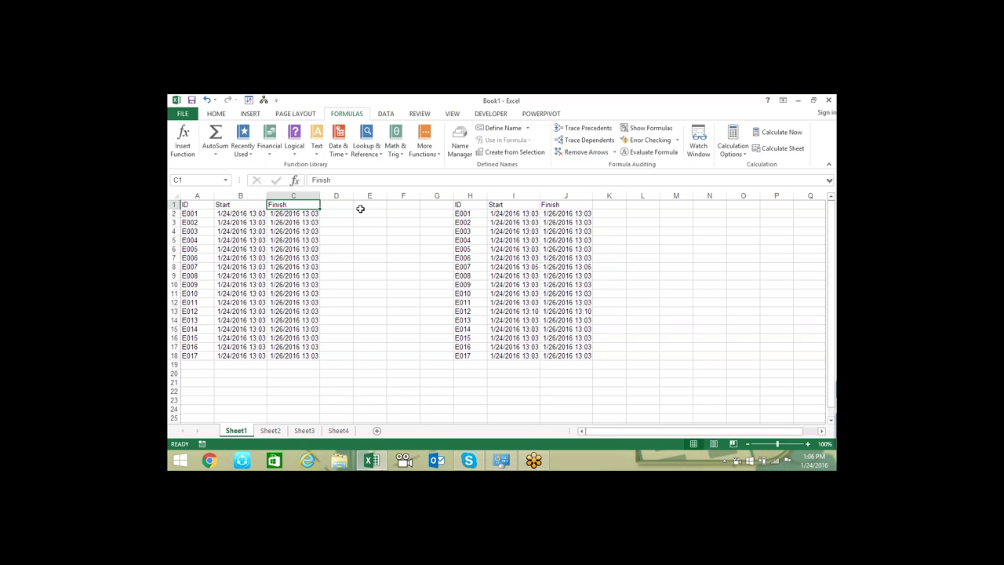
Insert a blank column A before the ID column
click(196, 196)
right_click(196, 196)
click(226, 266)
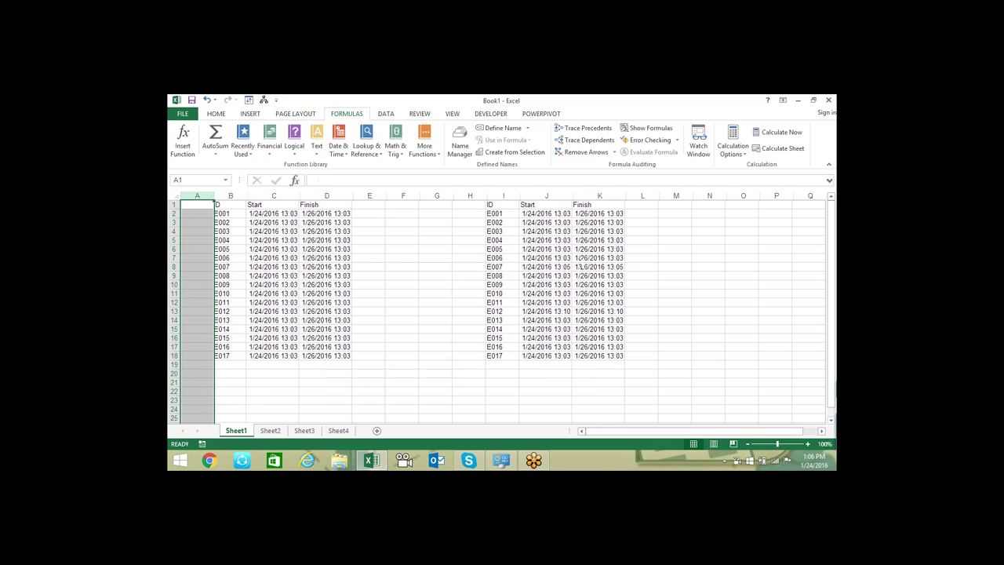
click(370, 240)
Add a 'helper' column A with =B2&C2 filled down to row 18, widened to fit
click(196, 205)
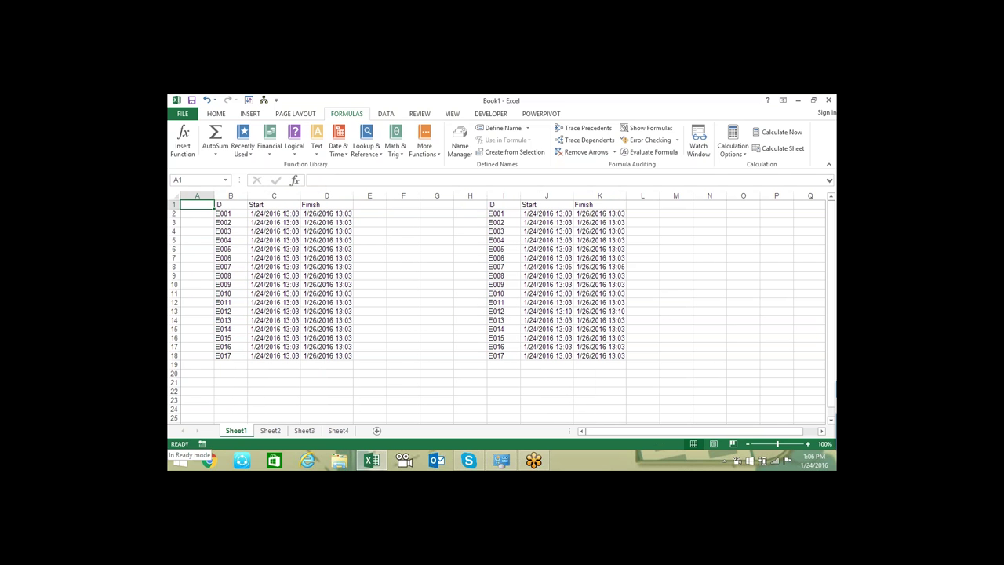
text(helper)
key(Return)
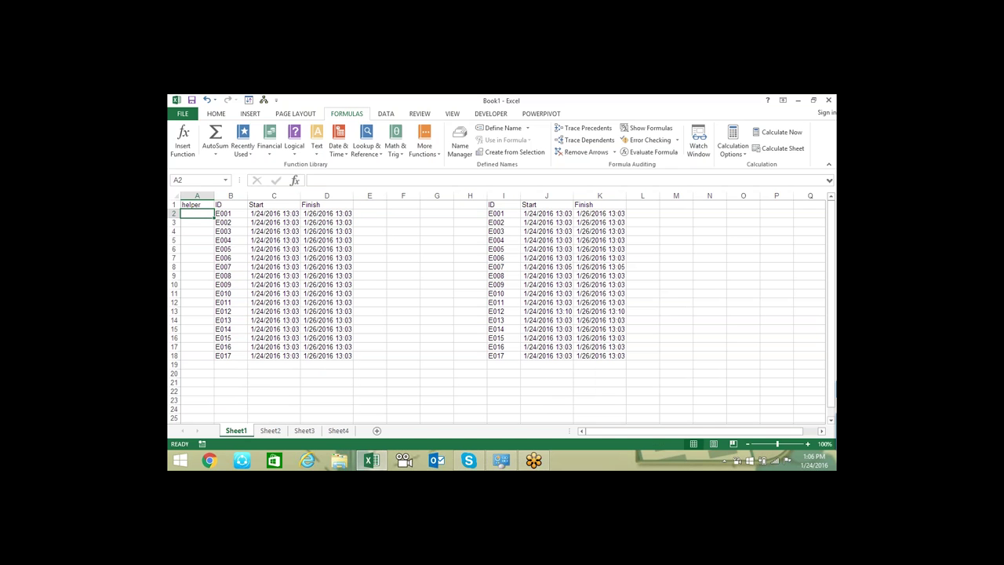
text(=)
click(223, 214)
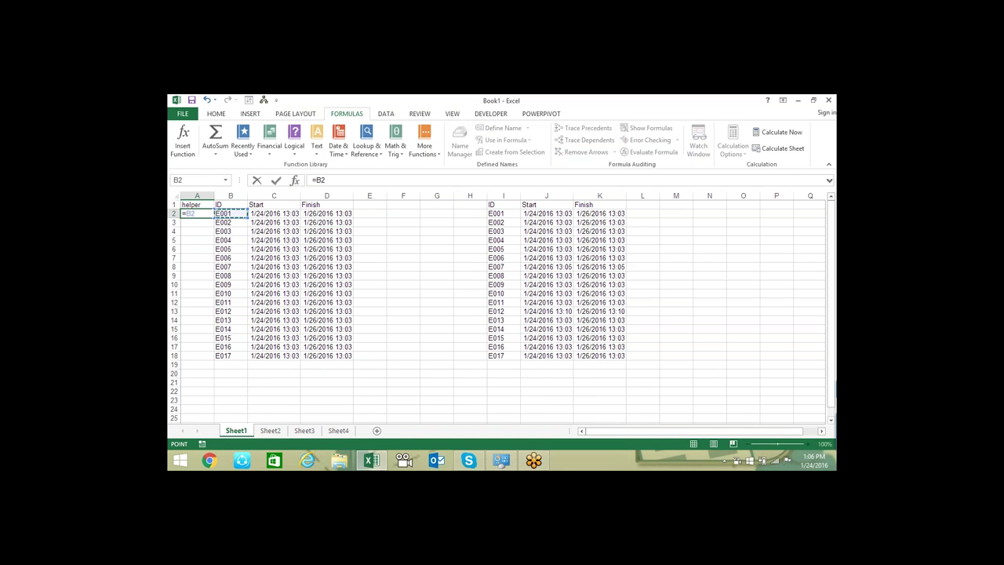
text(&)
click(274, 214)
key(Return)
click(197, 213)
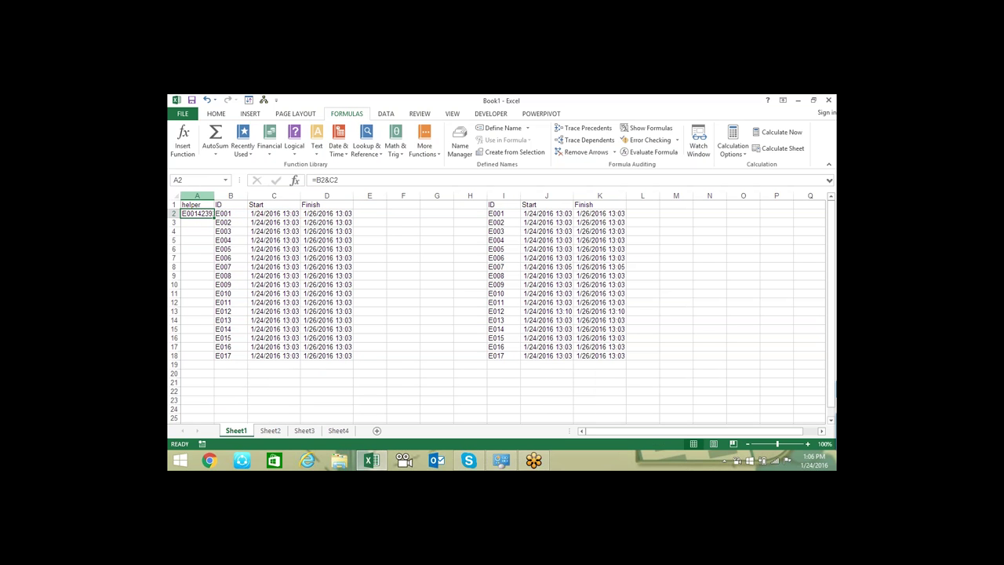
drag(214, 195, 232, 195)
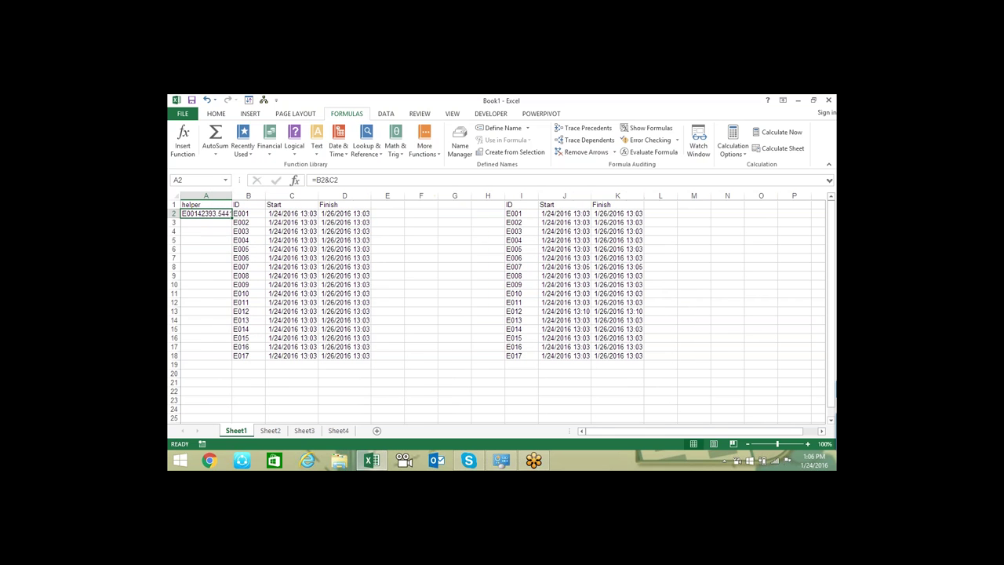
double_click(232, 217)
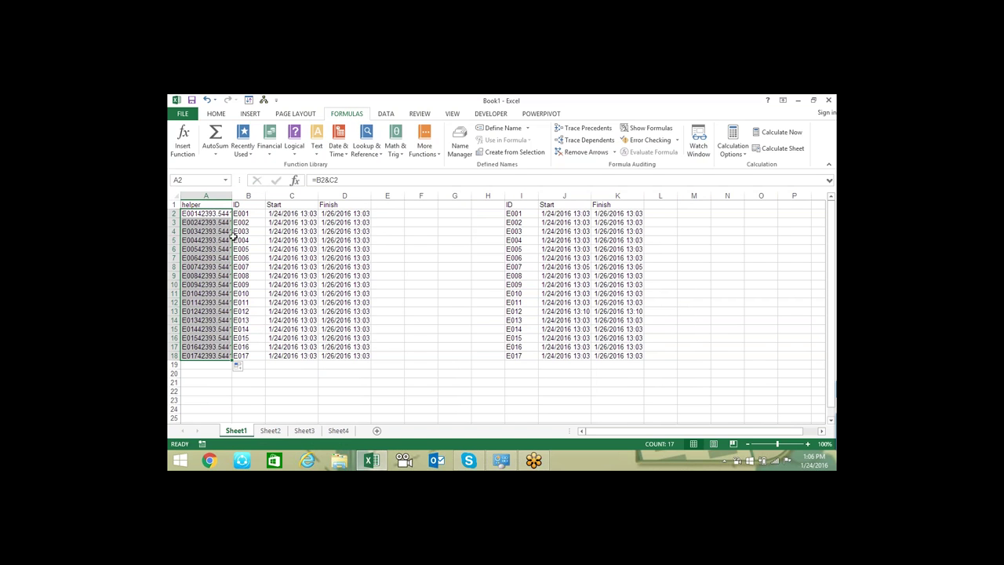
Clear the helper contents from A1:A18
drag(211, 204, 208, 350)
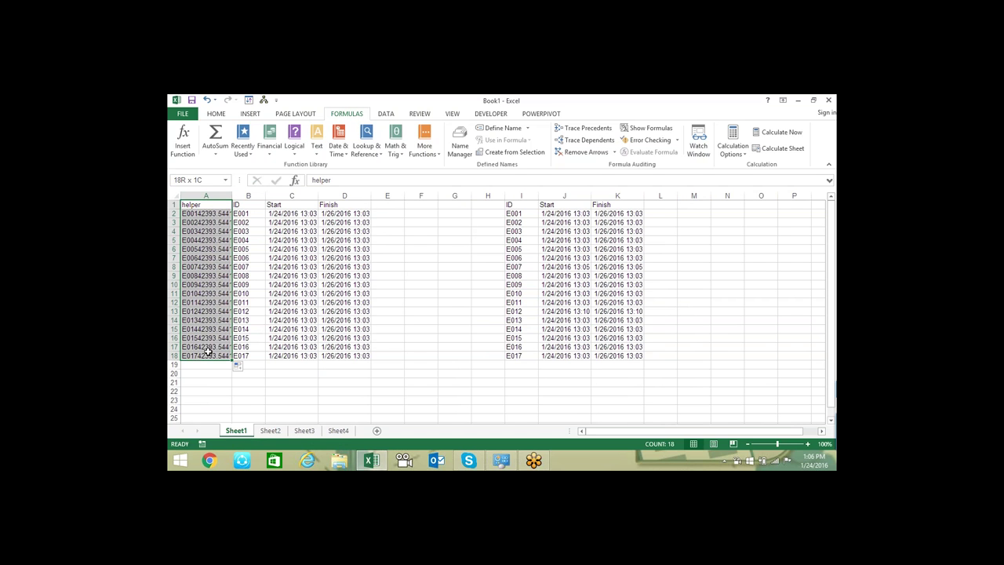
key(Delete)
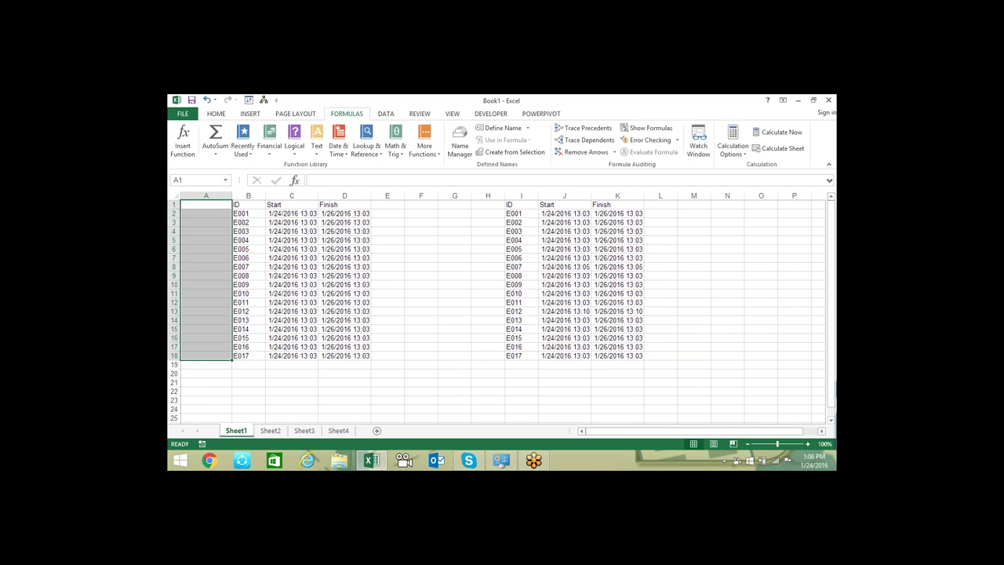
click(500, 205)
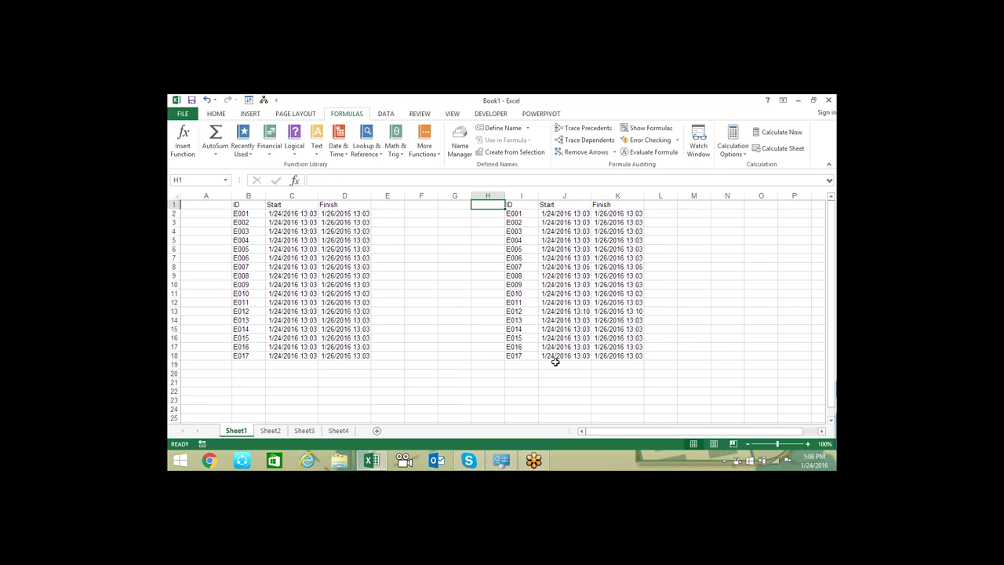
Put 'helper' in H1 and =I2&J2 in H2, filled down to H18
text(help)
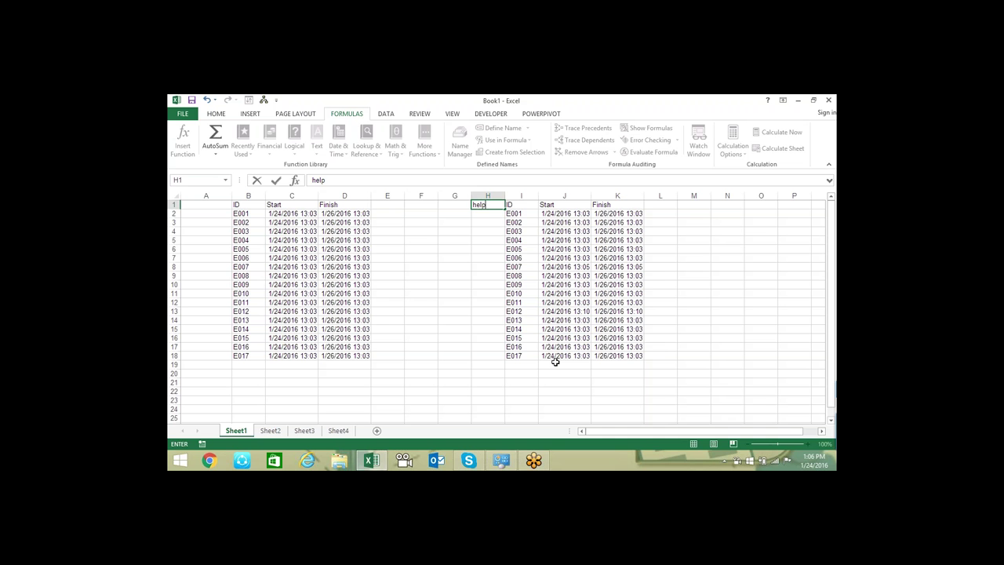
text(er)
key(Return)
text(=)
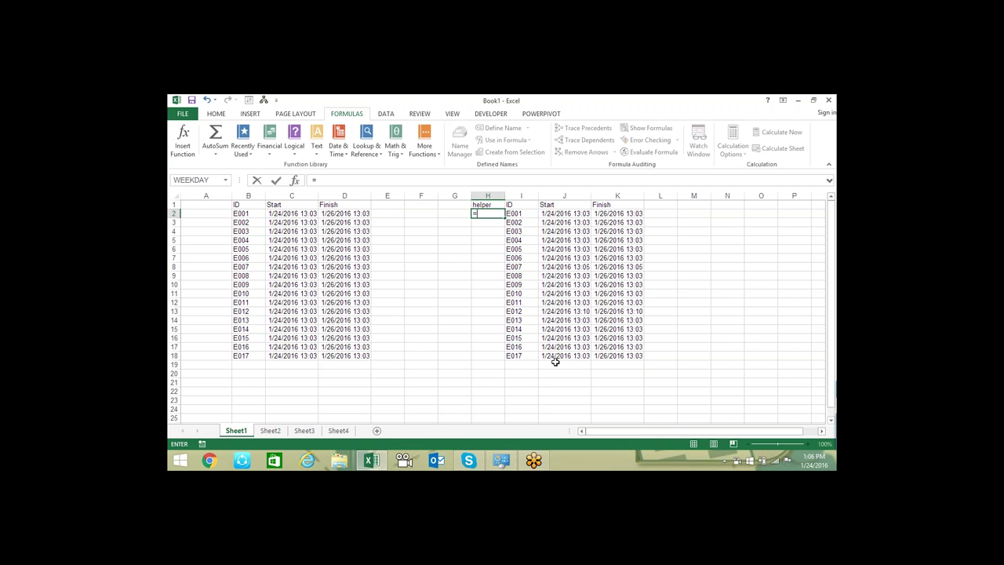
key(Right)
text(&)
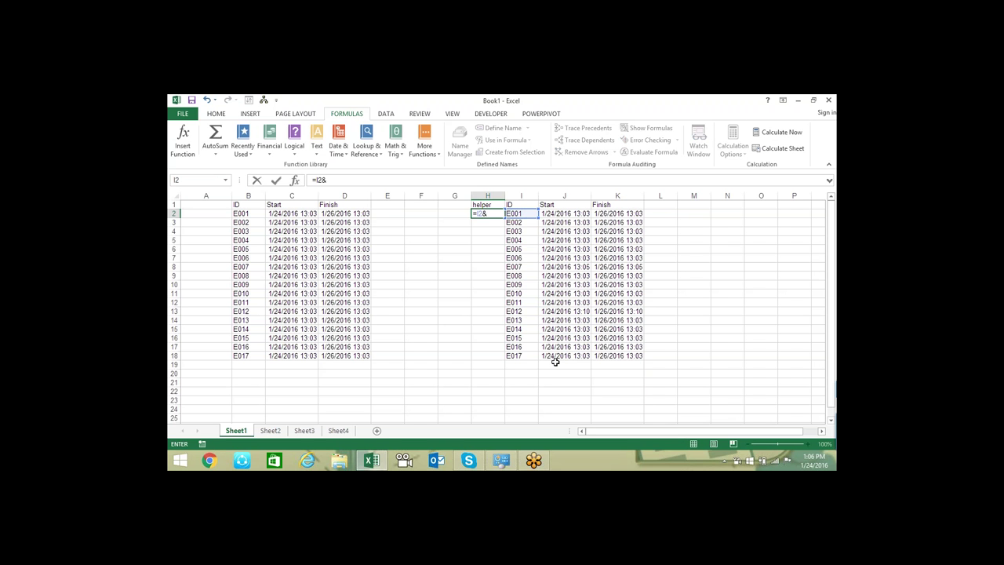
key(Right)
key(Right)
key(Return)
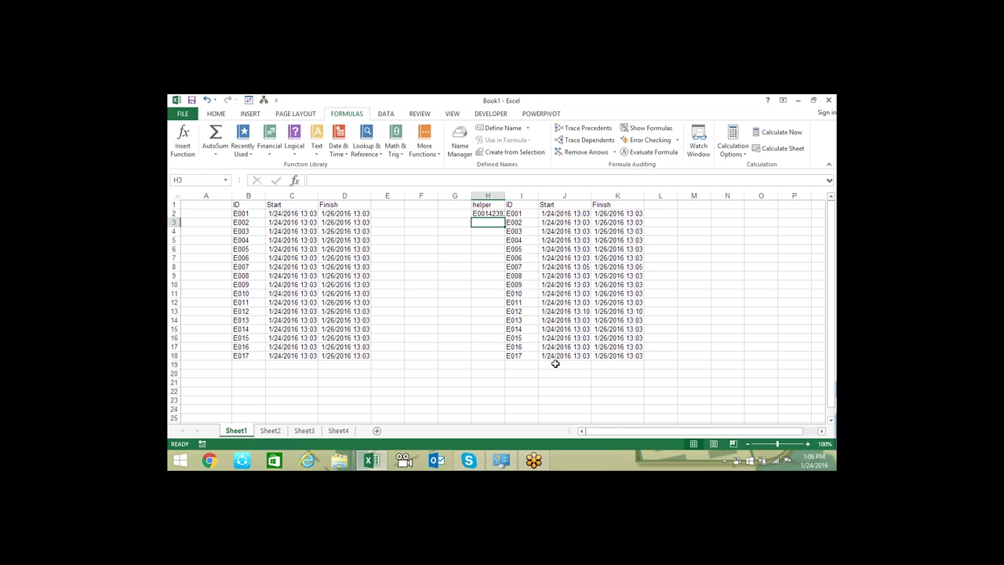
click(494, 215)
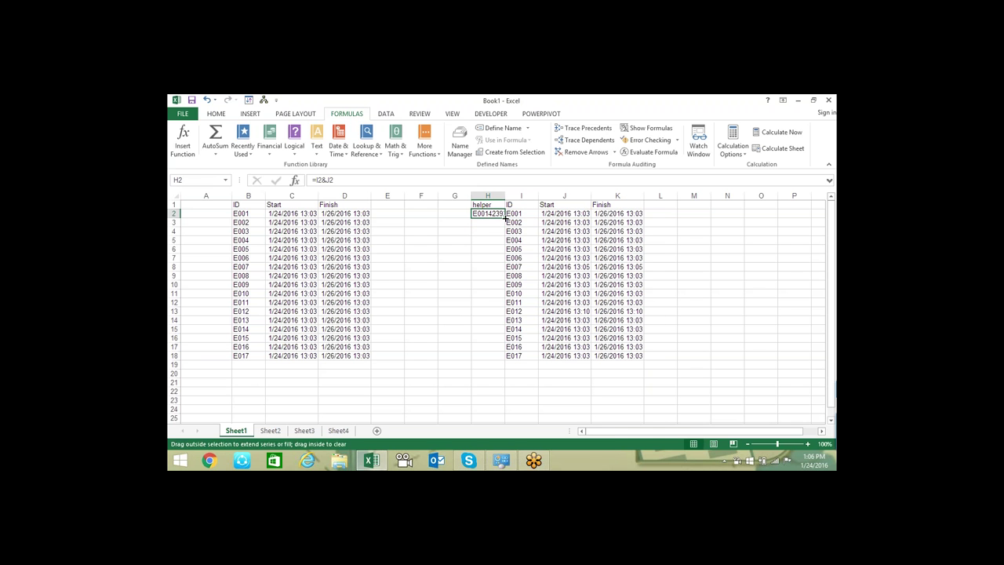
double_click(505, 218)
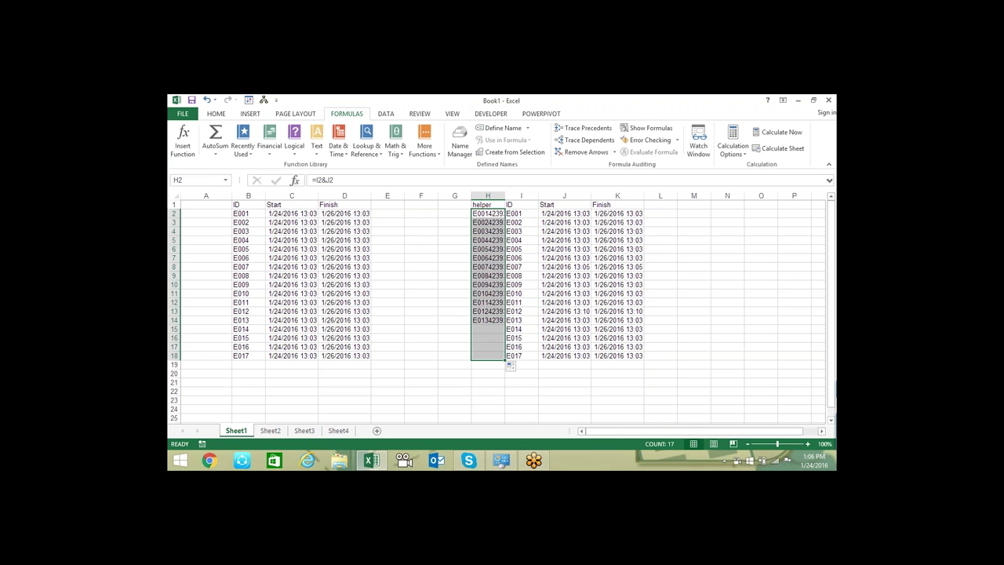
click(388, 214)
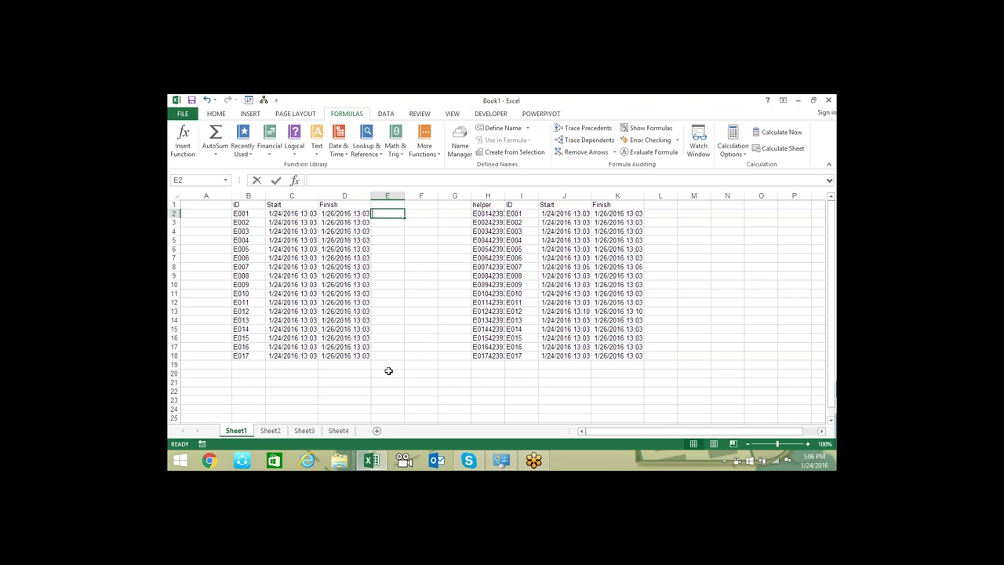
Enter =VLOOKUP(B2&C2,H:H,1,0) in E2 and fill it down to E18
text(=vl)
key(Tab)
key(Left)
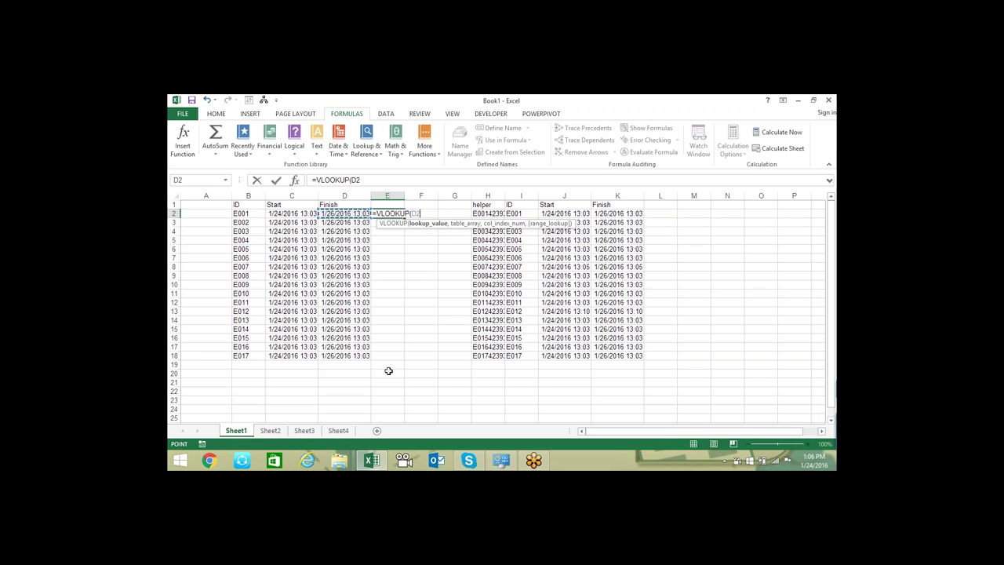
key(Left)
key(Left)
text(&)
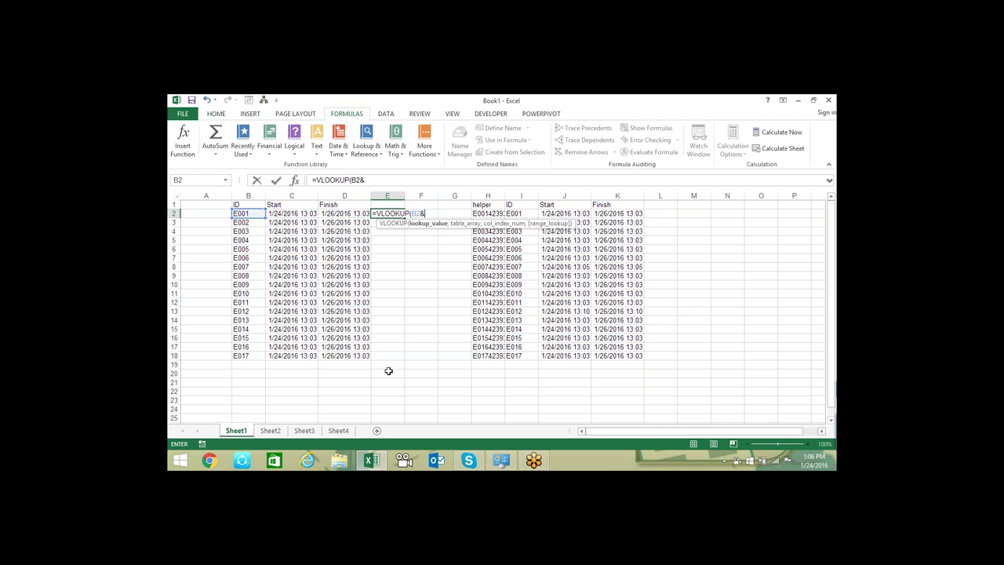
key(Left)
key(Left)
text(,)
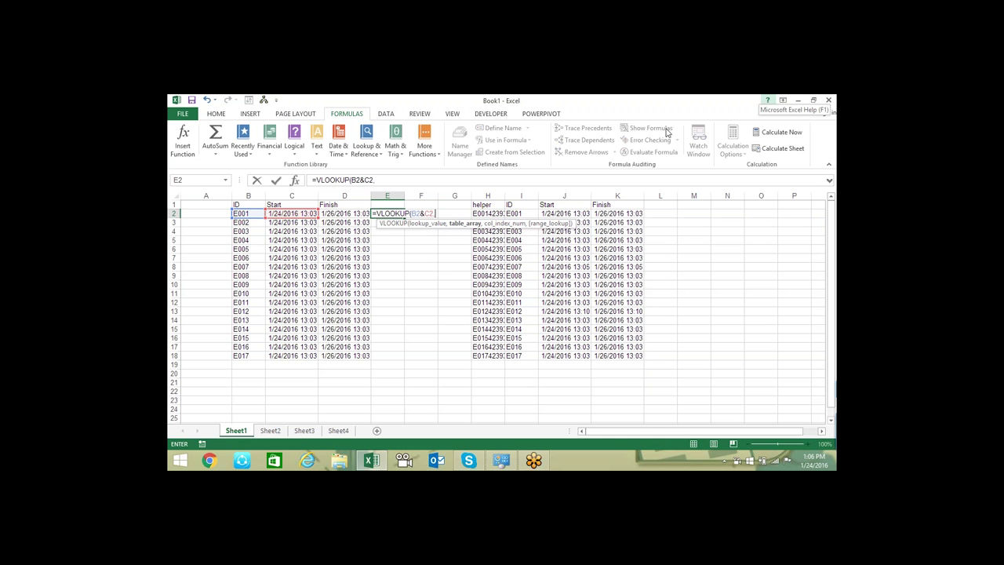
click(493, 195)
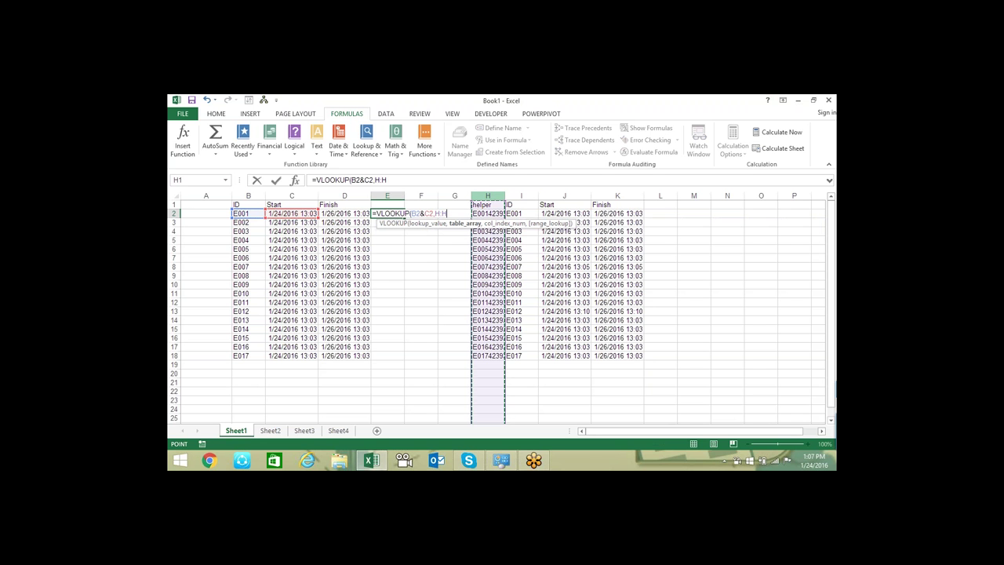
text(,)
text(1,0)
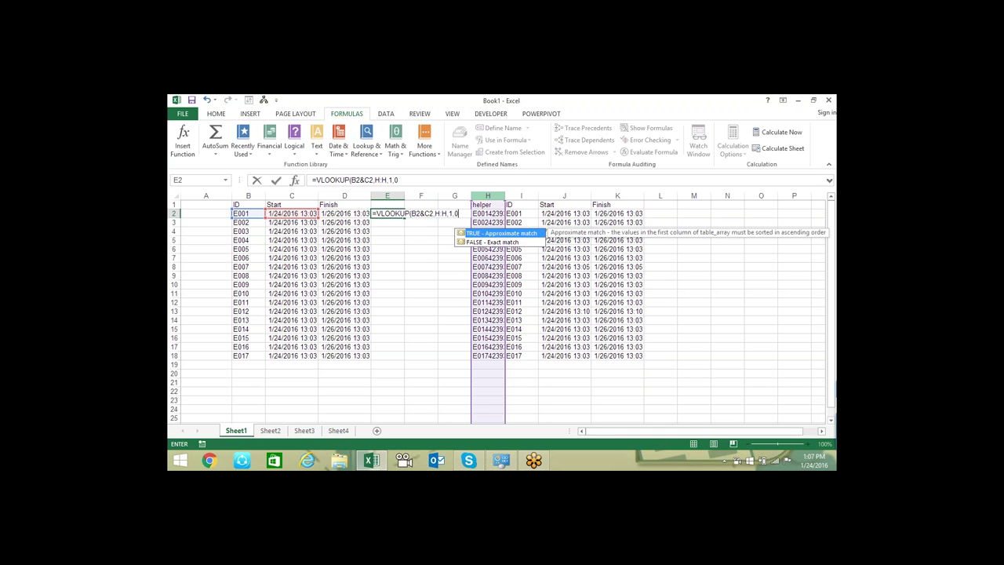
key(Return)
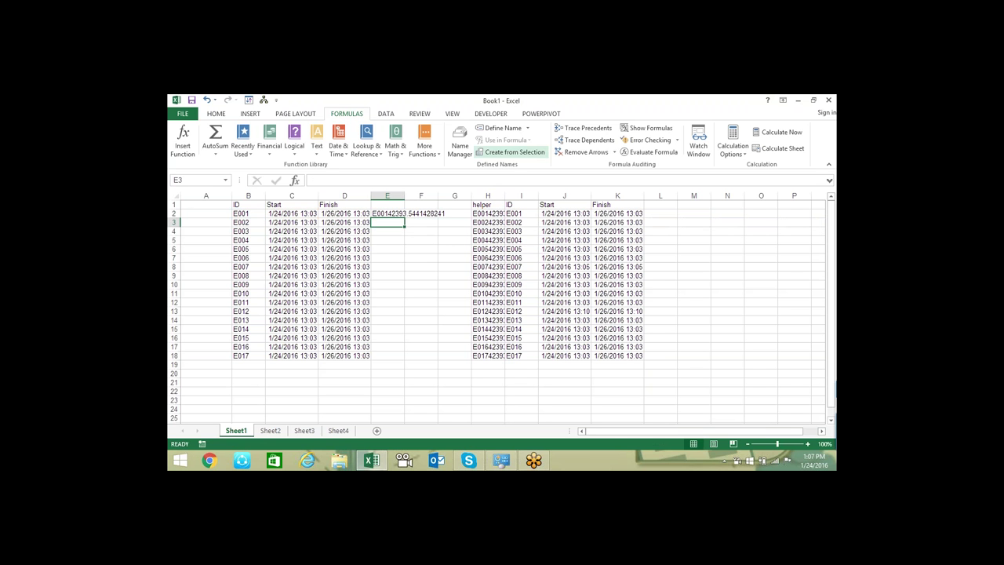
click(400, 213)
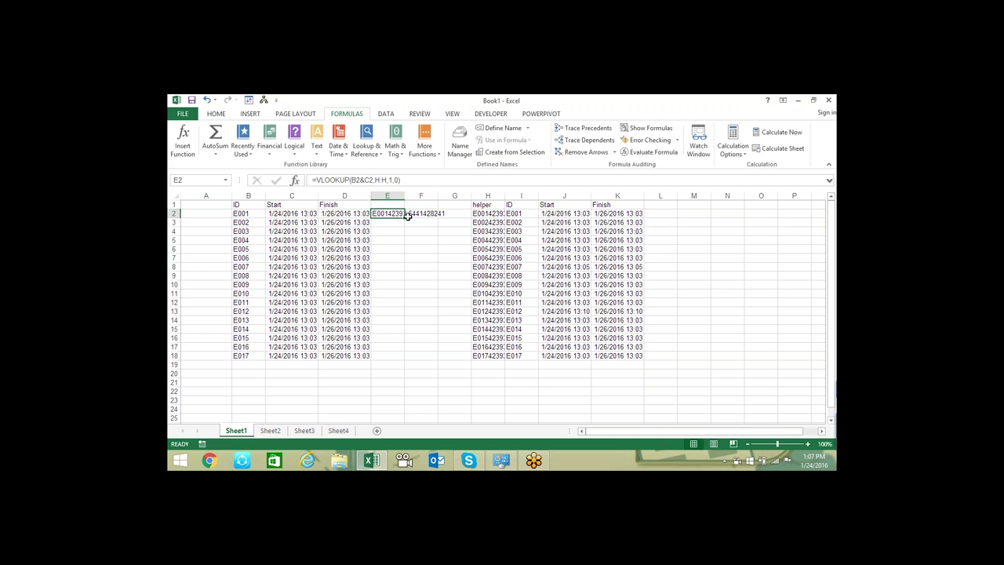
double_click(404, 215)
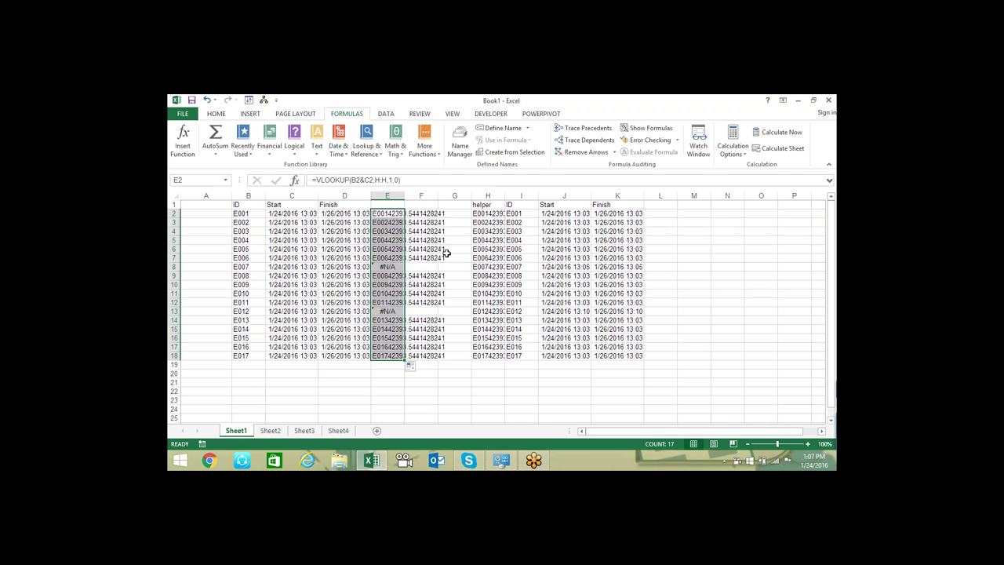
Check the #N/A in E8 against the formulas in E2, E3 and helper H6
click(388, 267)
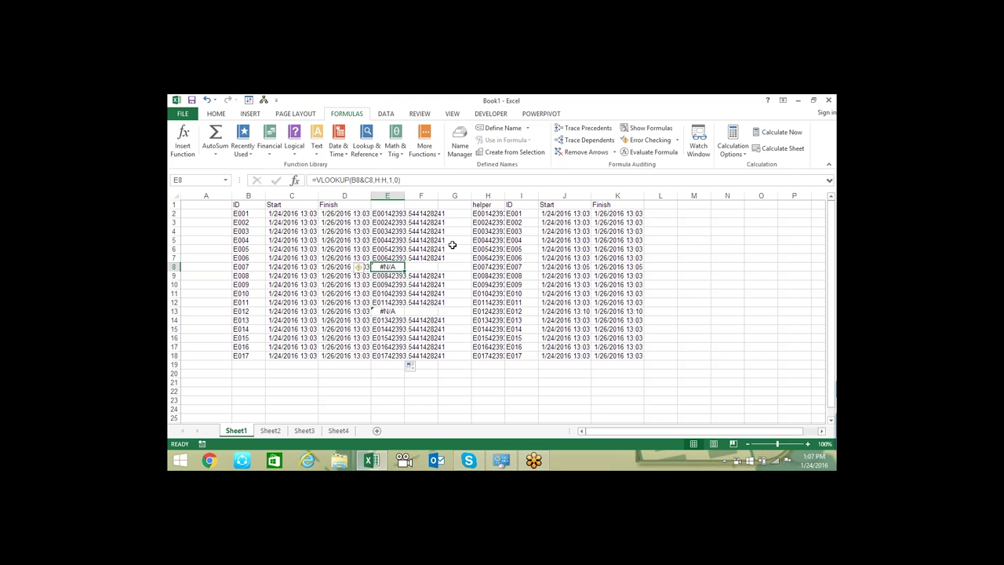
key(Up)
key(Up)
key(Up)
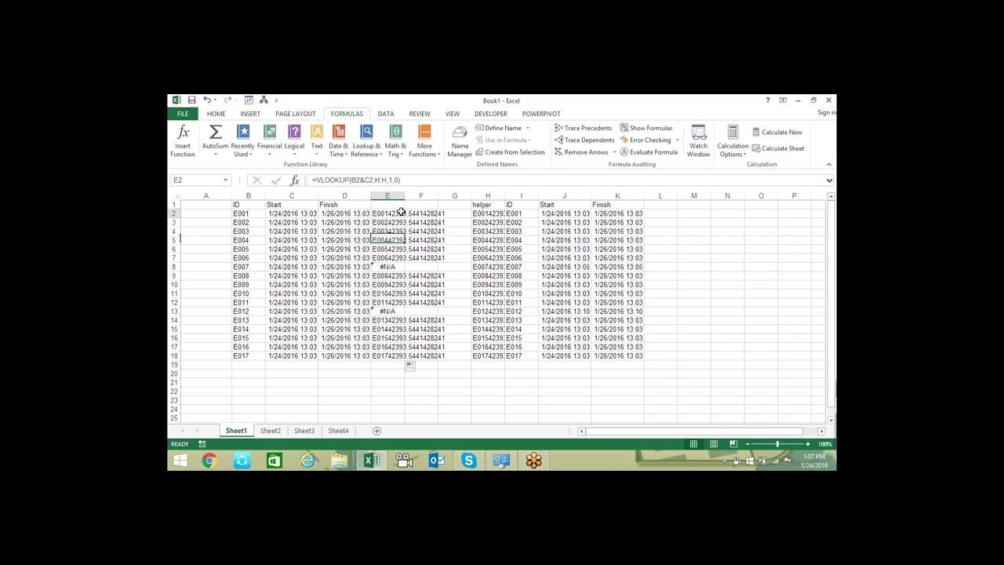
key(Up)
key(Up)
key(F2)
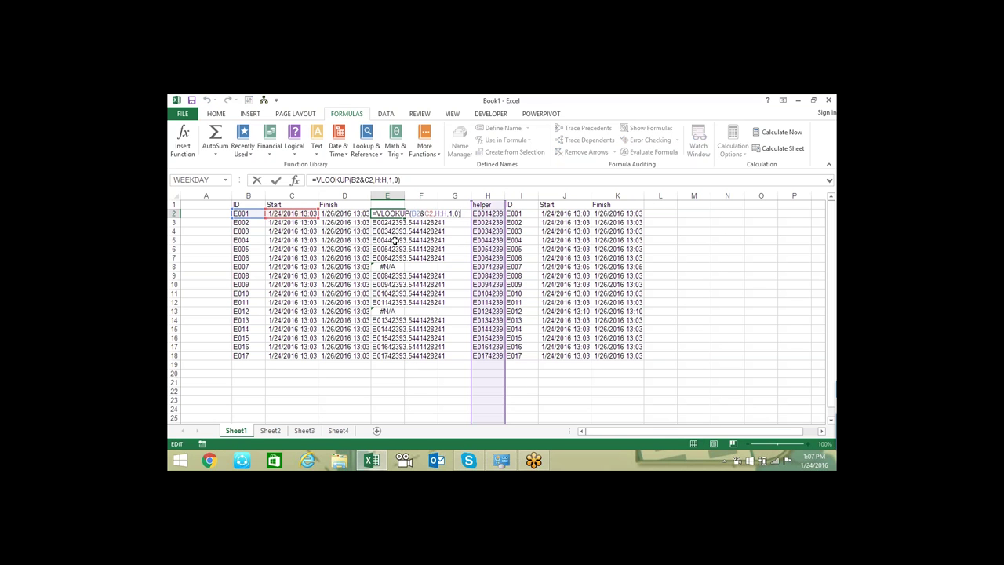
key(Escape)
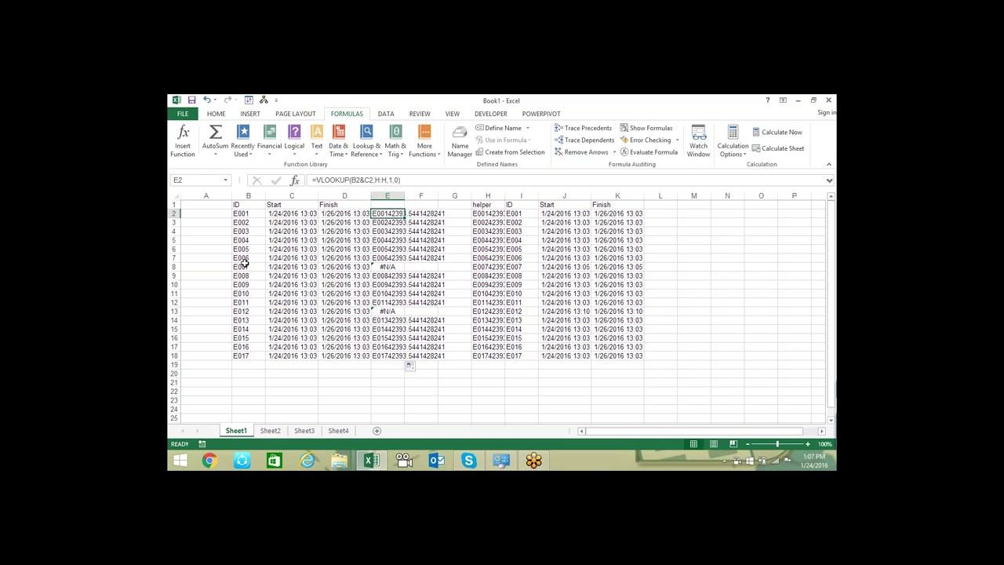
click(242, 257)
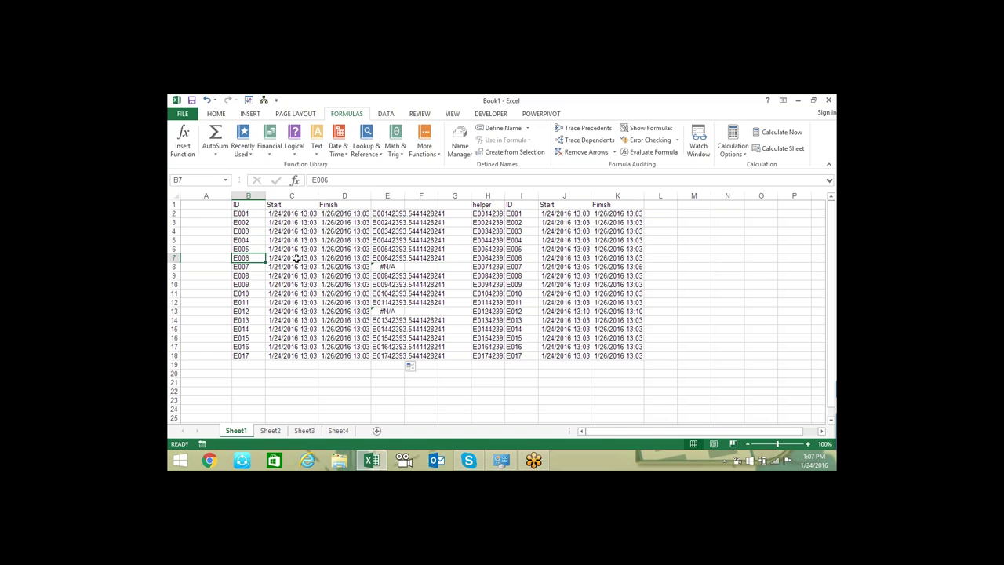
ctrl+click(293, 258)
click(378, 221)
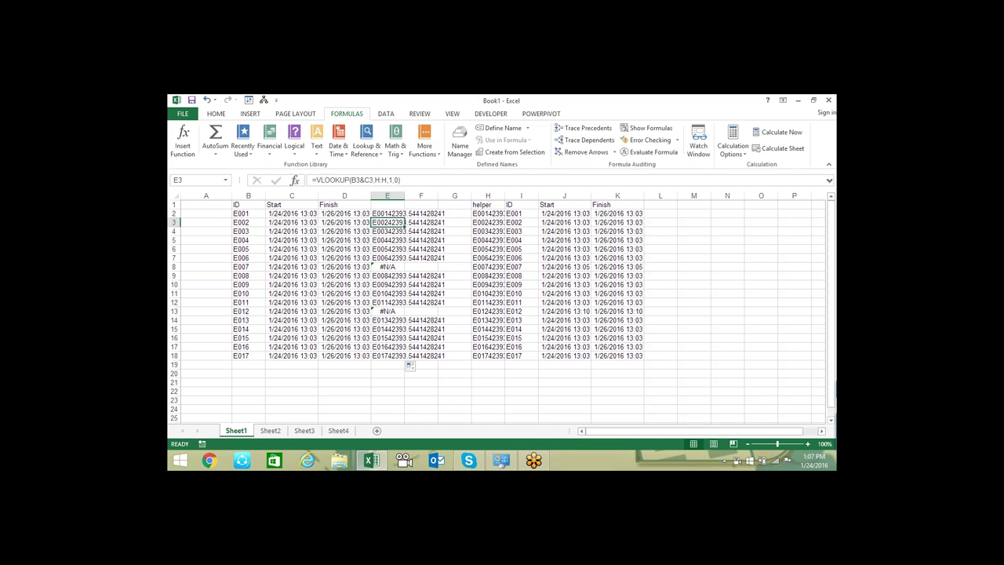
key(F2)
key(Escape)
click(494, 249)
key(F2)
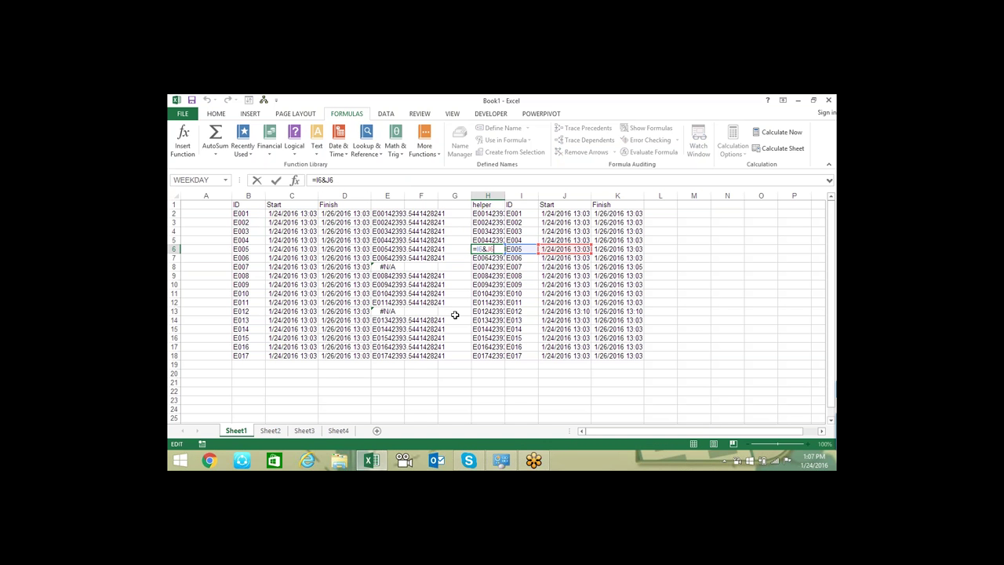
key(Escape)
Autofit column E to its VLOOKUP results, then review E2's formula without changing it
click(388, 212)
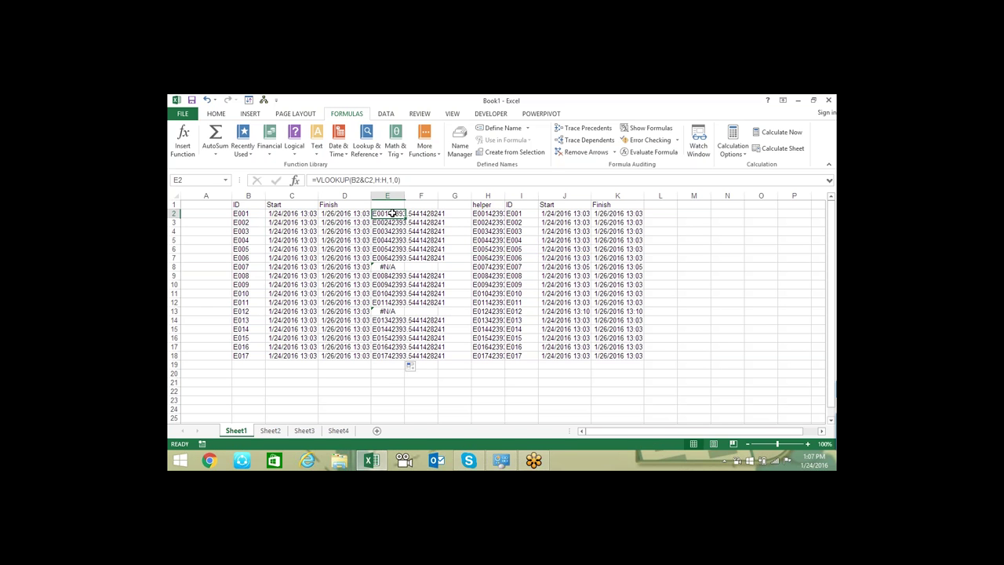
double_click(404, 217)
double_click(405, 195)
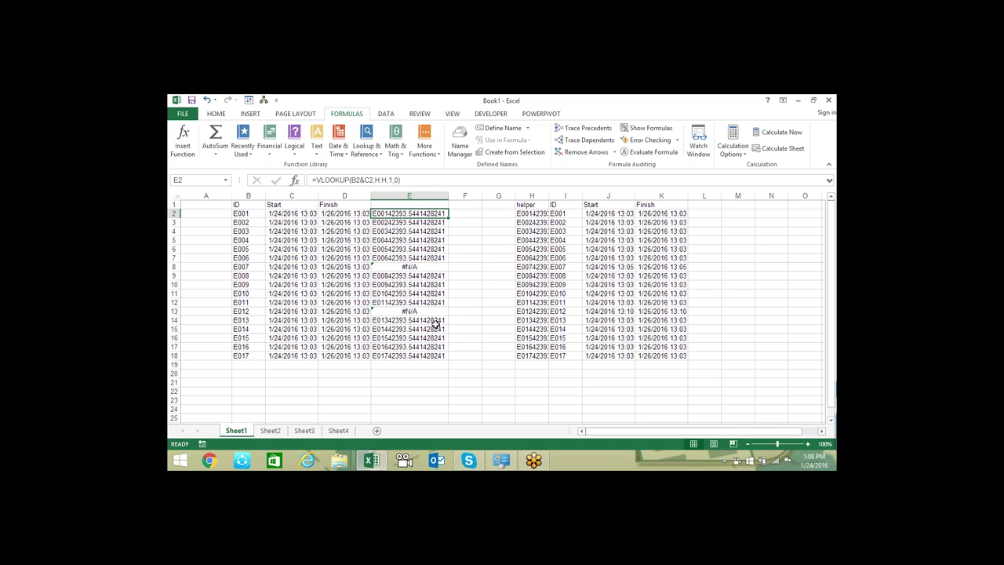
key(F2)
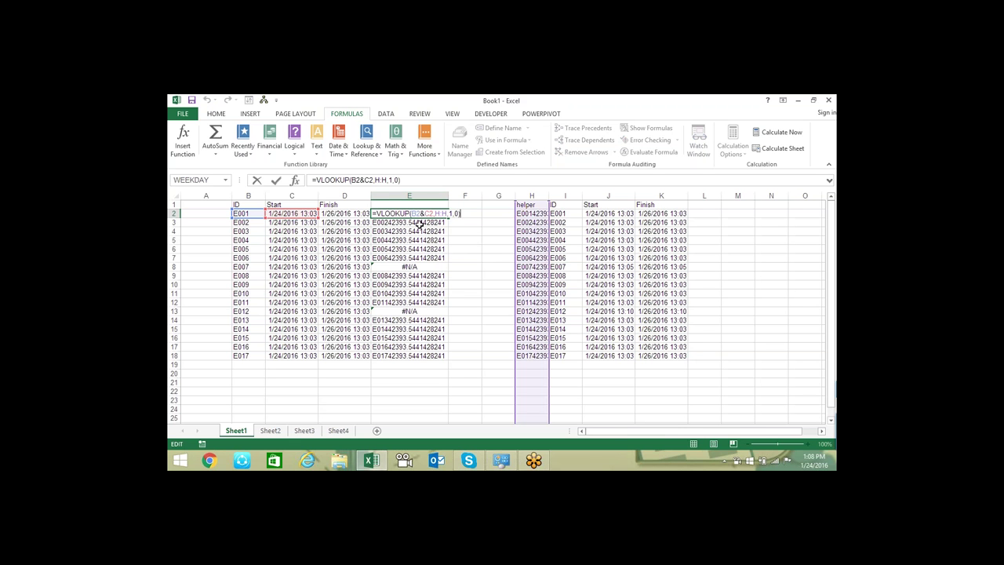
key(Escape)
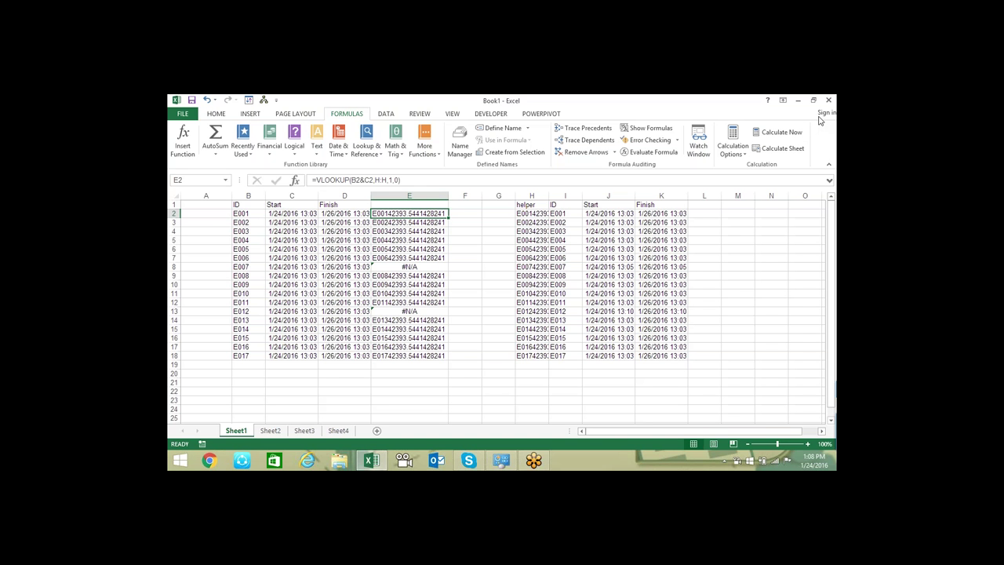
Enter =COUNTIF($H$2:$H$18,B2&C2)=0 in E2
click(404, 215)
text(=coun)
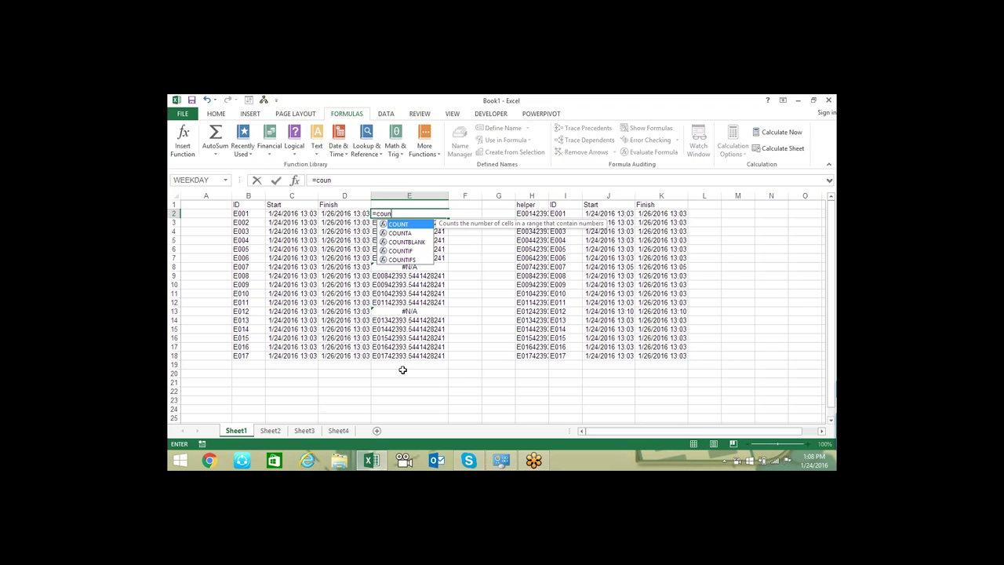
key(Down)
key(Down)
key(Down)
key(Tab)
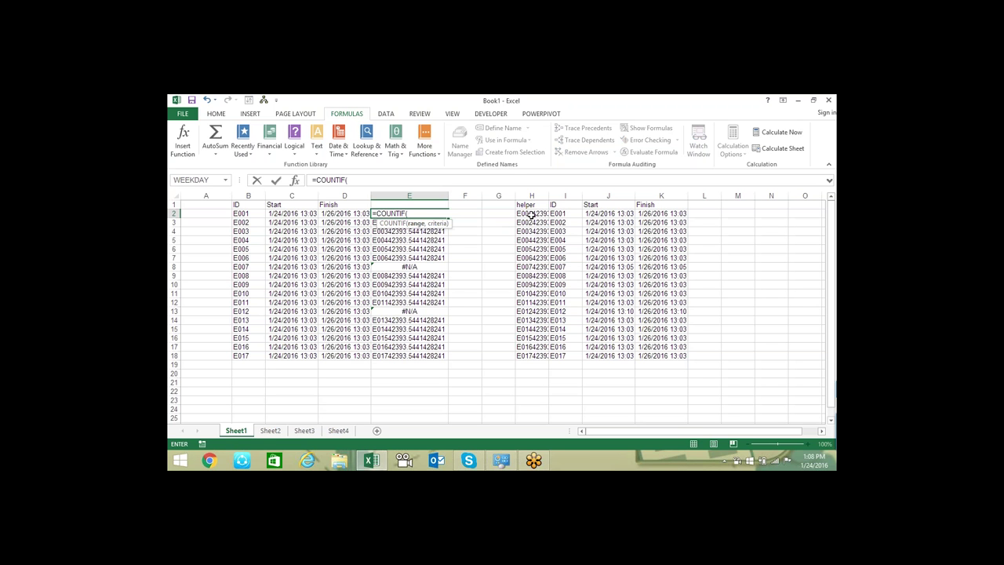
drag(531, 215, 534, 353)
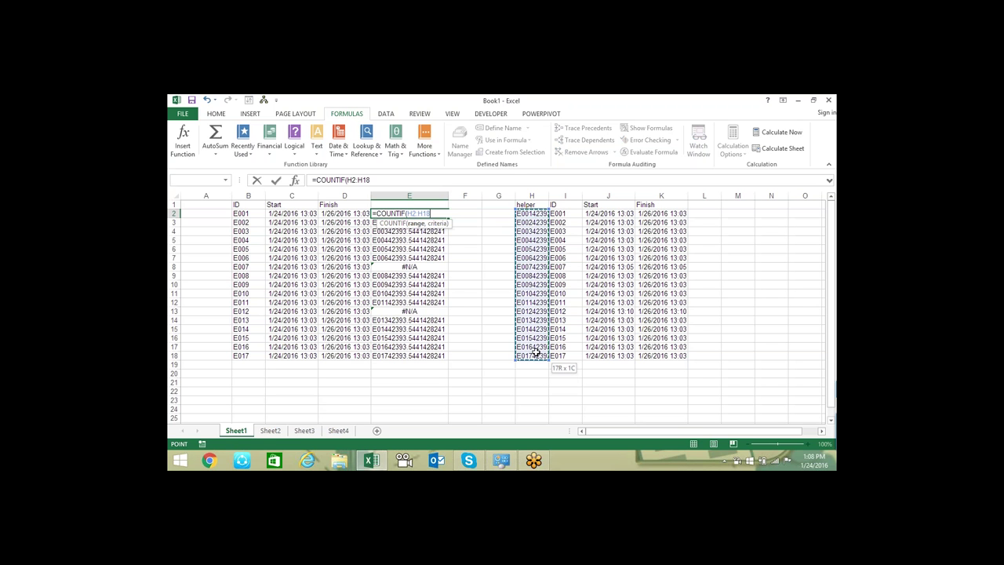
key(F4)
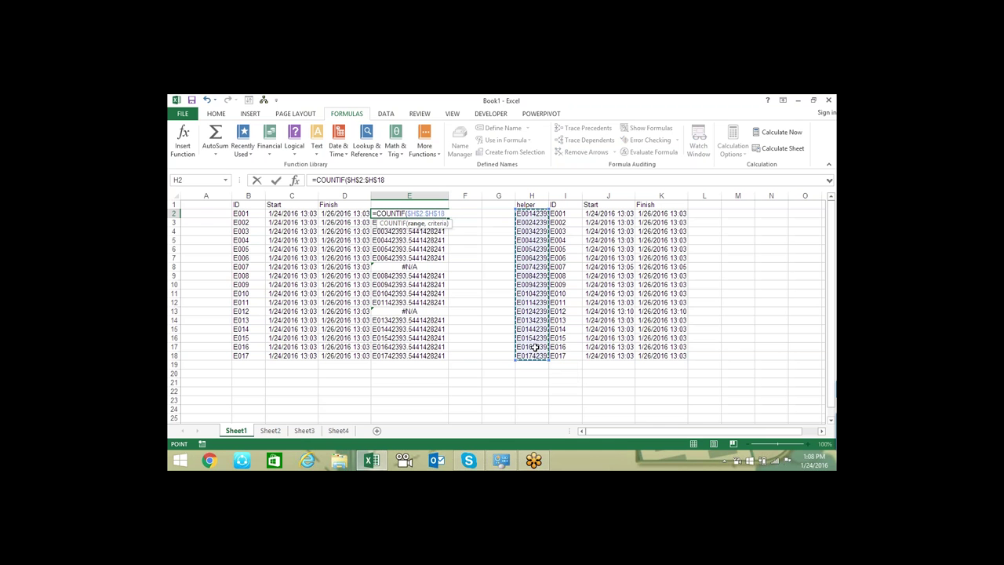
text(,)
click(236, 210)
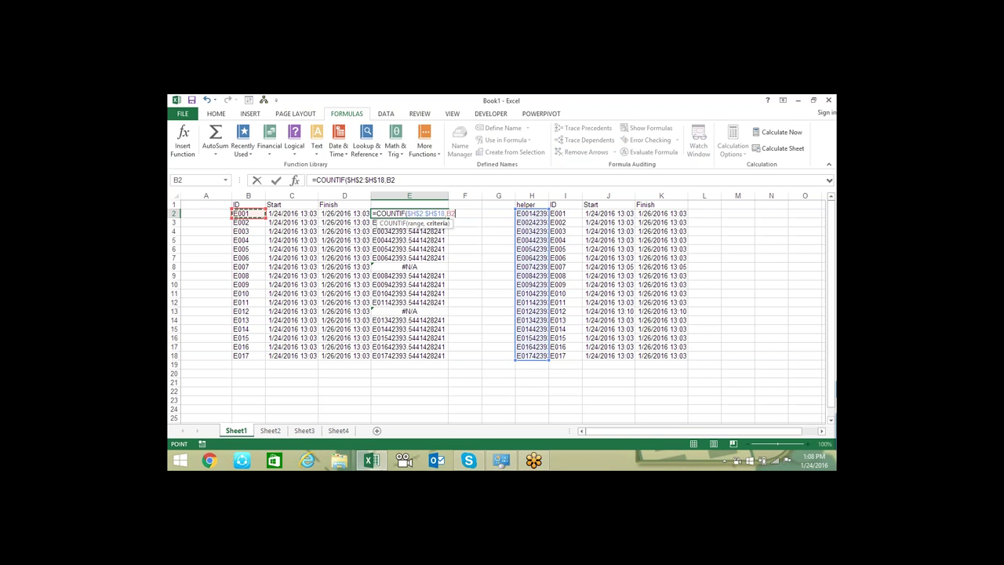
text(&)
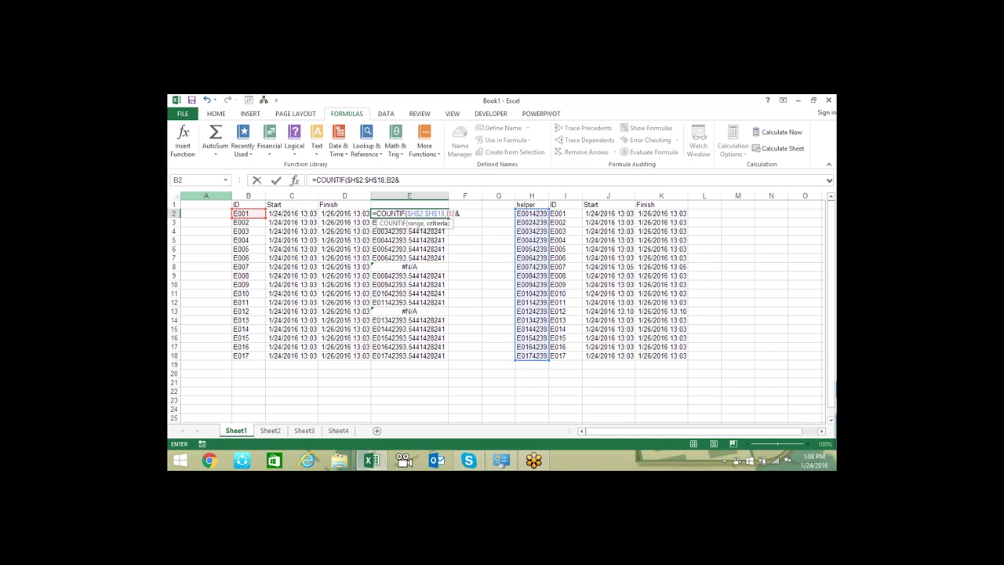
click(295, 214)
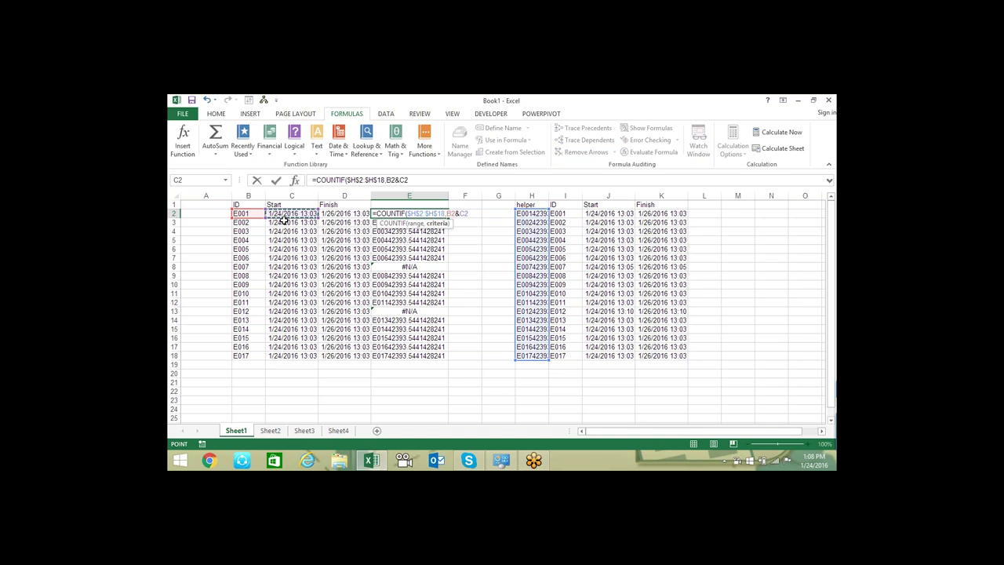
text())
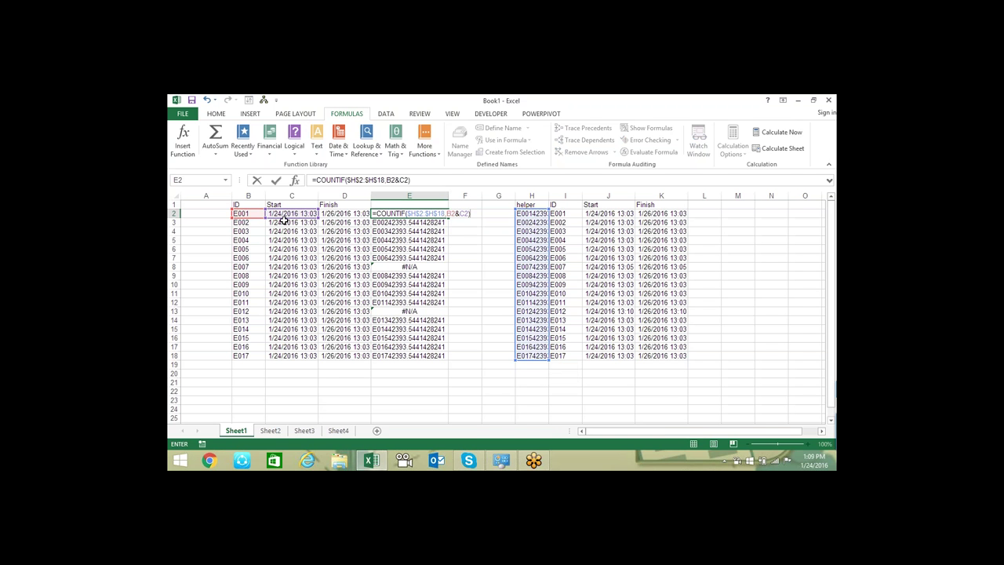
text(=0)
key(ctrl+Return)
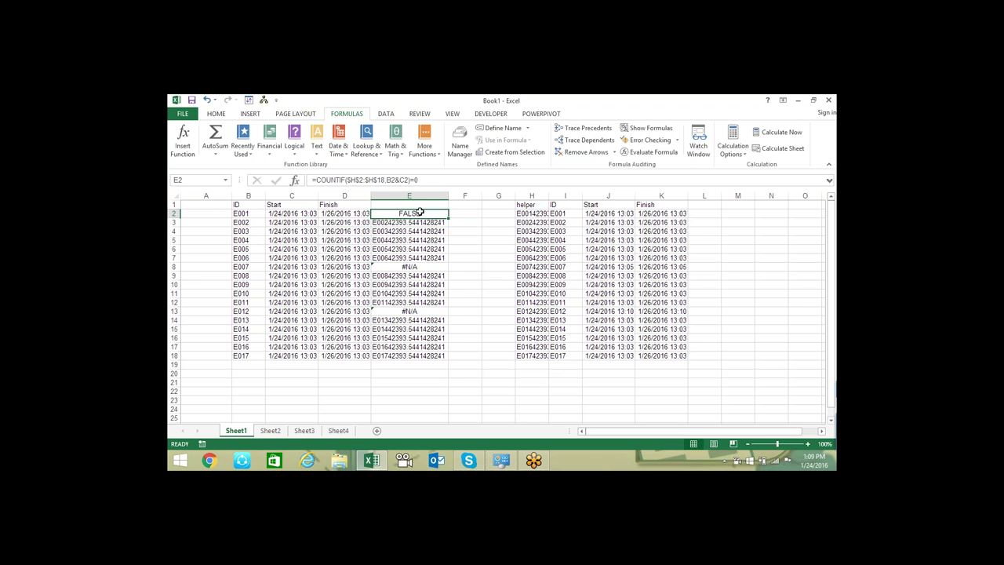
Fill the COUNTIF test down through E18
double_click(448, 218)
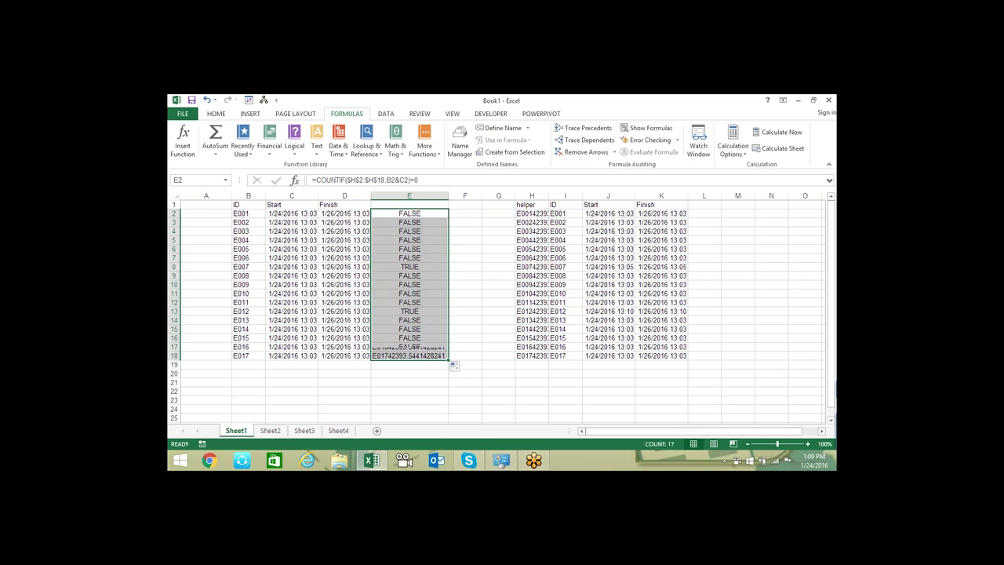
click(437, 268)
click(405, 214)
Wrap E2's COUNTIF test in IF, returning "time differ" when true
double_click(405, 214)
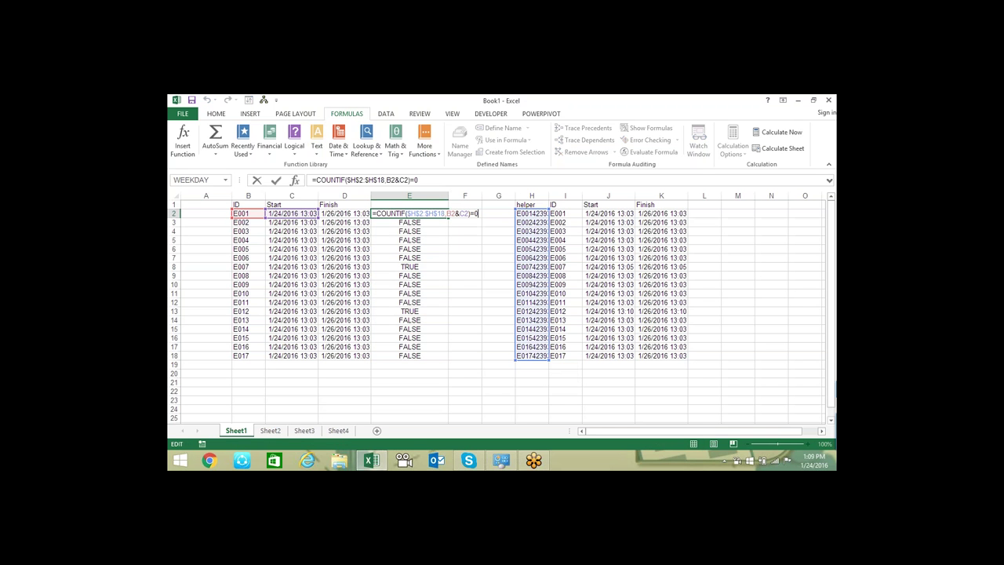
click(376, 213)
text(if)
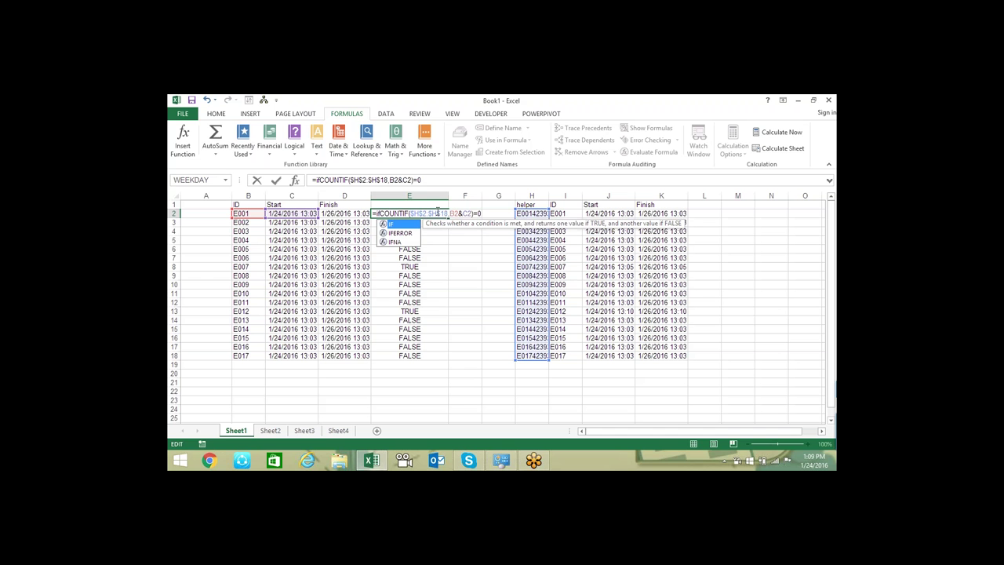
key(Tab)
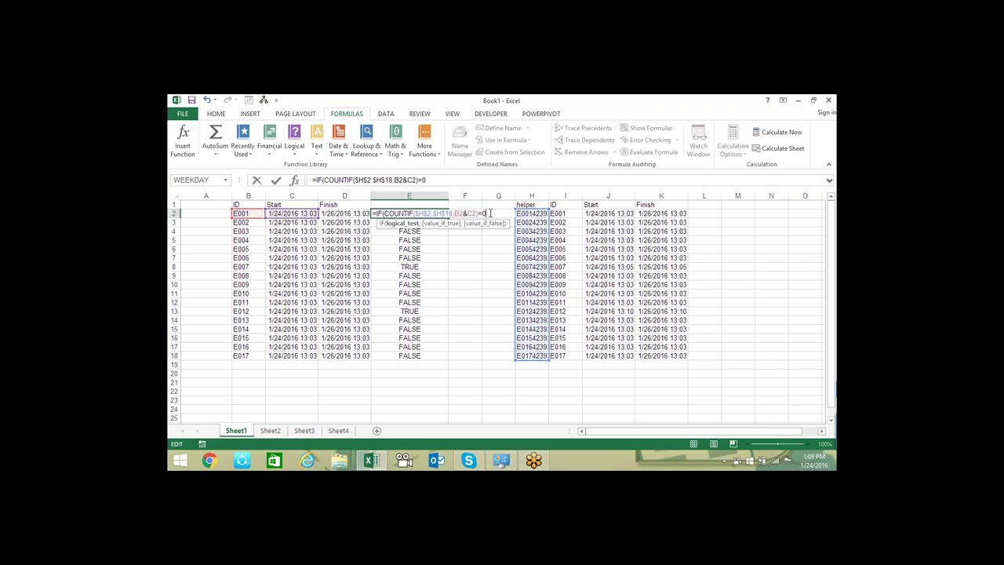
text(,")
text(Ti)
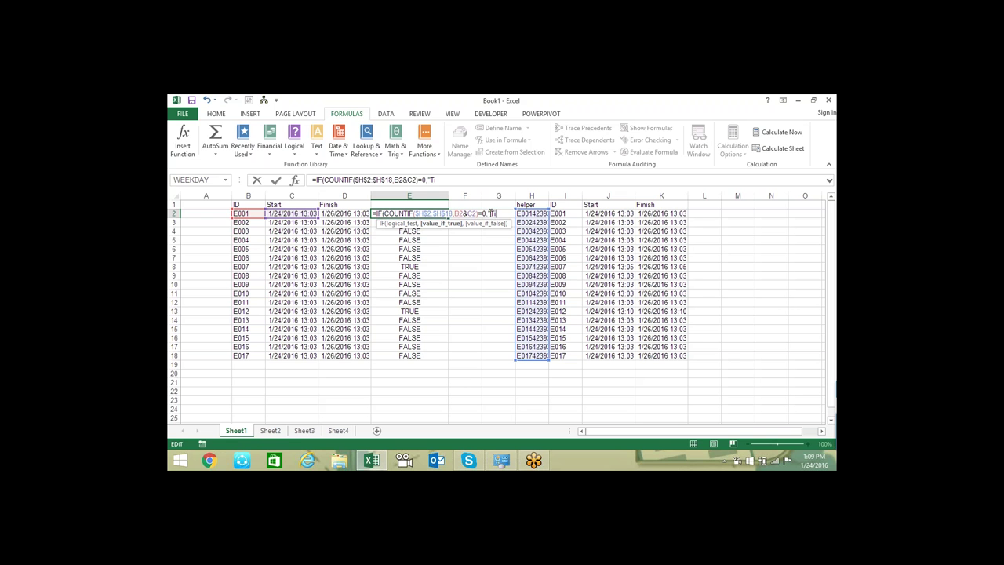
key(BackSpace)
key(BackSpace)
text(V)
text(alue)
text( no)
key(BackSpace)
key(BackSpace)
key(BackSpace)
key(BackSpace)
key(BackSpace)
key(BackSpace)
key(BackSpace)
key(BackSpace)
text(im)
text(e)
text( differ)
text(")
key(Return)
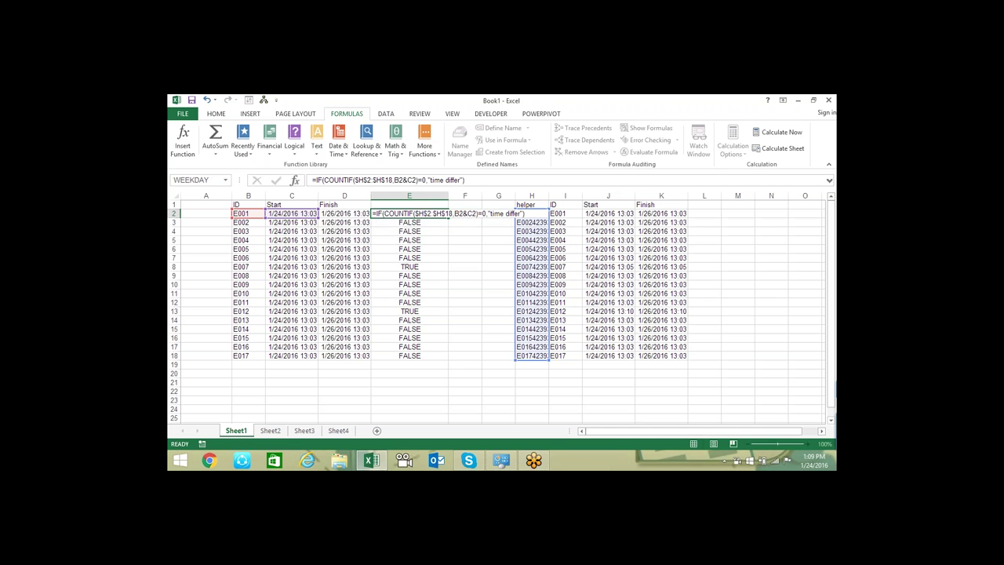
Add "" as the IF false result in E2 and fill it down to E18
click(443, 215)
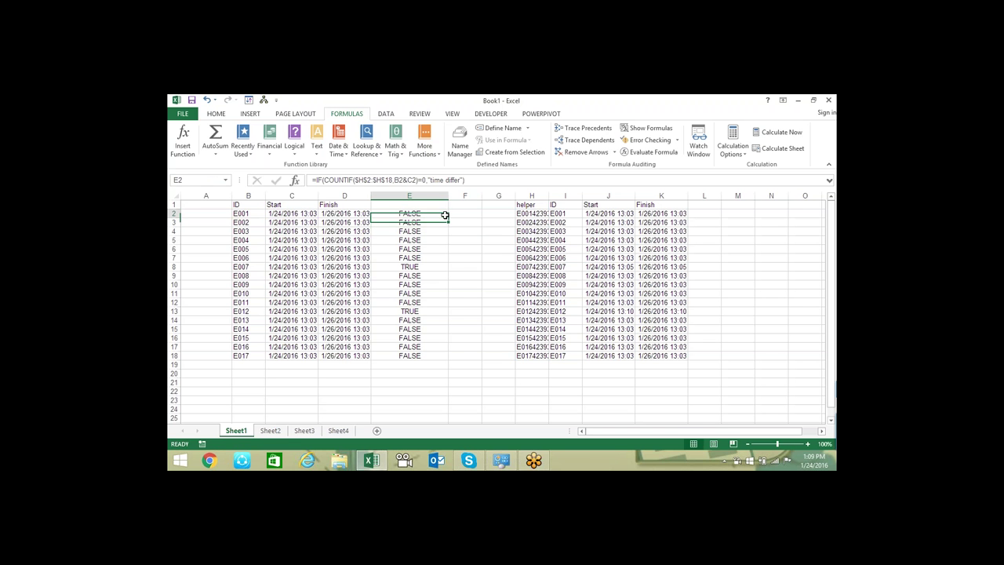
click(465, 180)
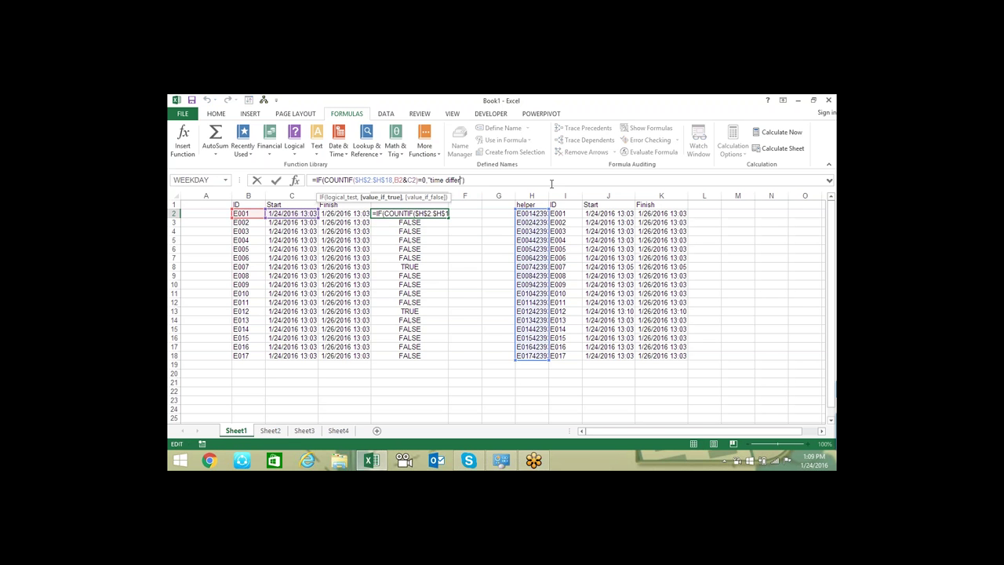
click(463, 180)
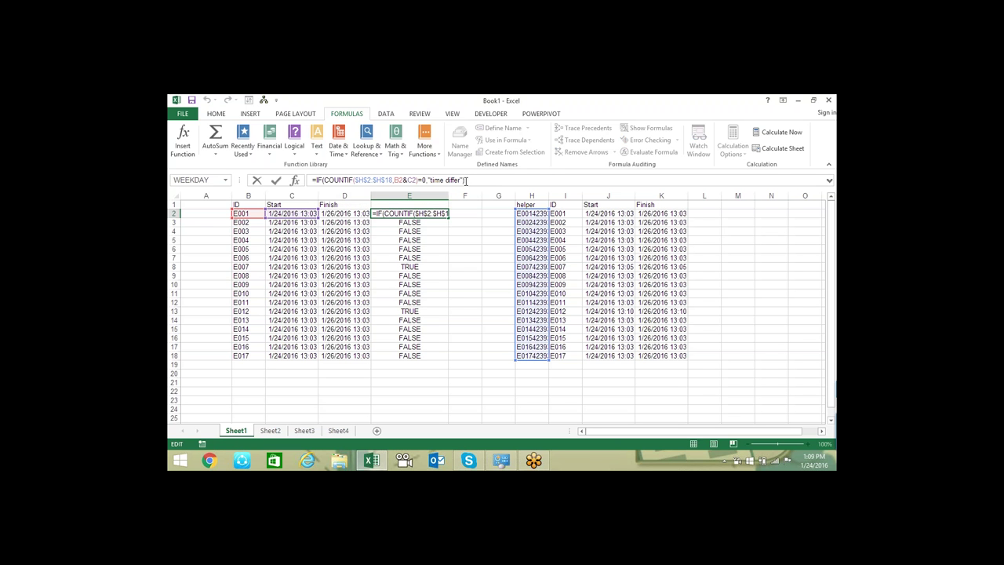
click(463, 181)
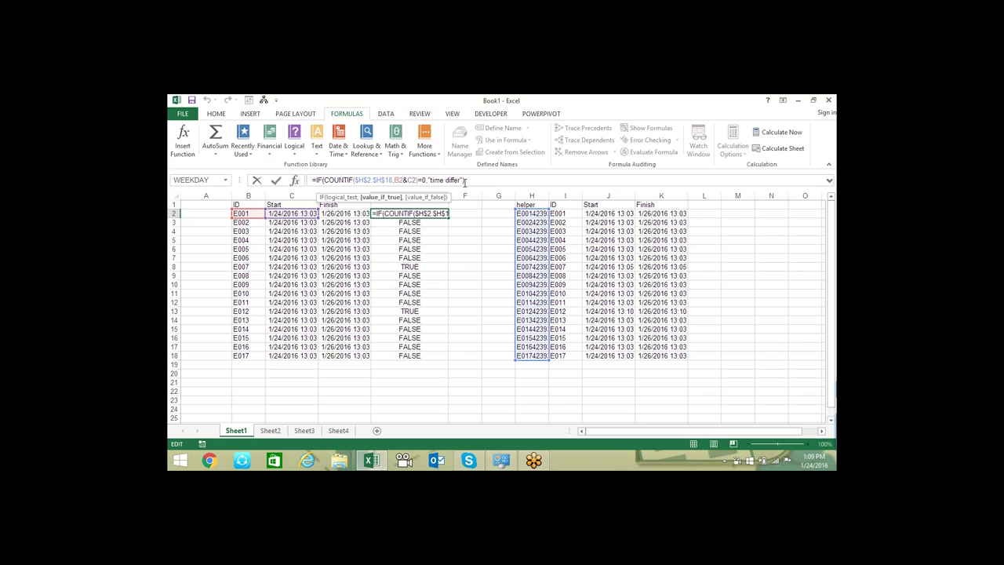
text(,"")
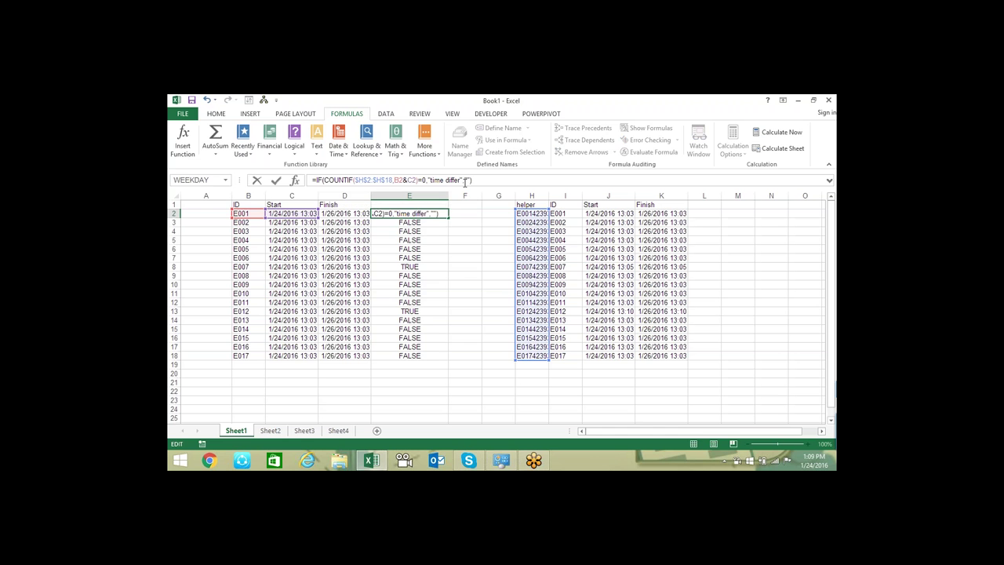
key(Return)
click(439, 213)
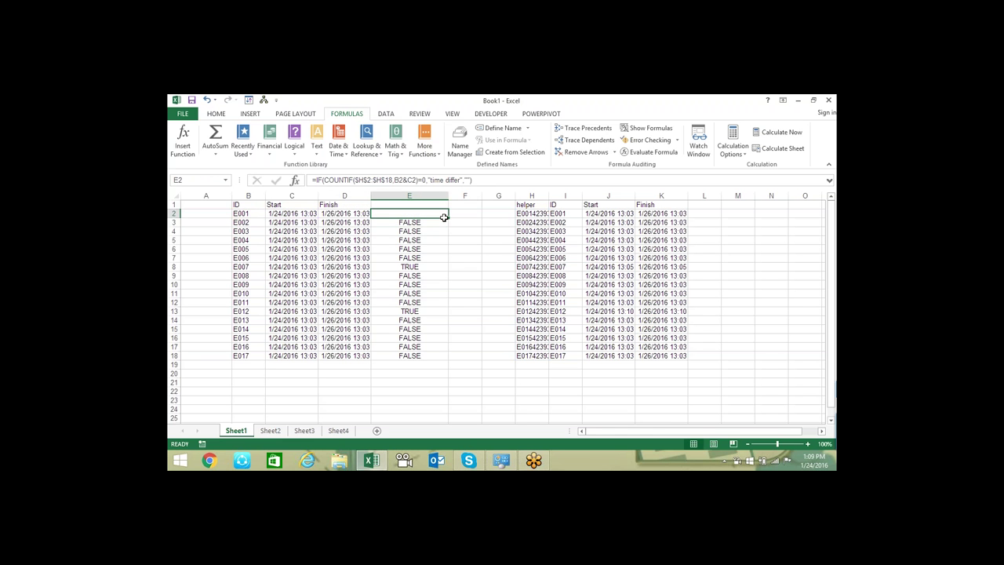
drag(448, 218, 448, 359)
click(408, 266)
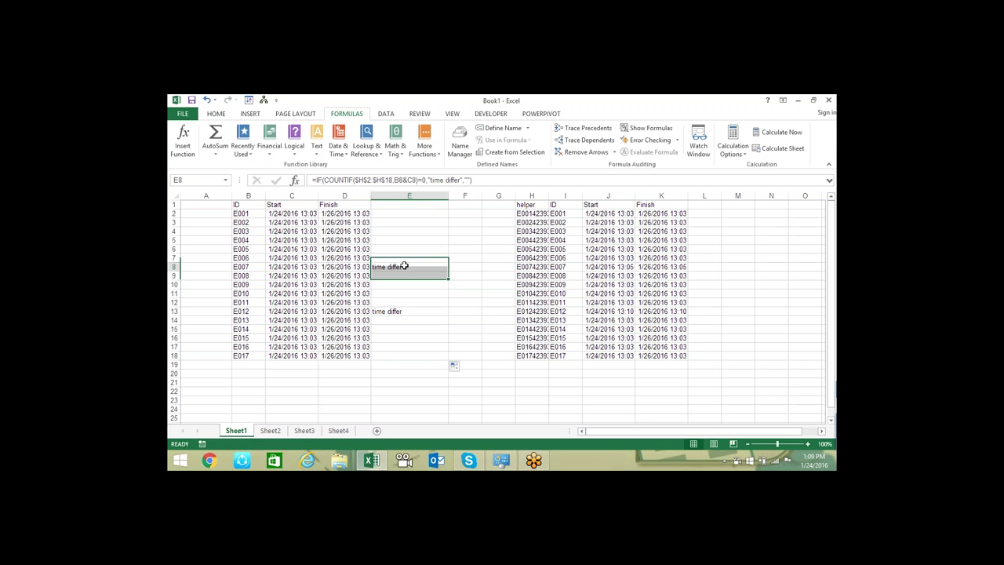
click(246, 265)
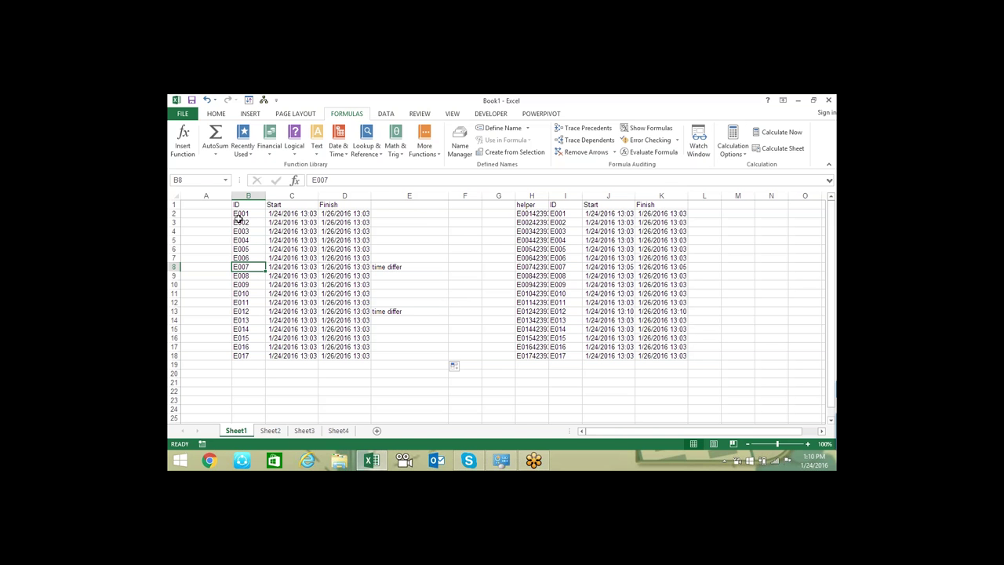
drag(238, 215, 357, 358)
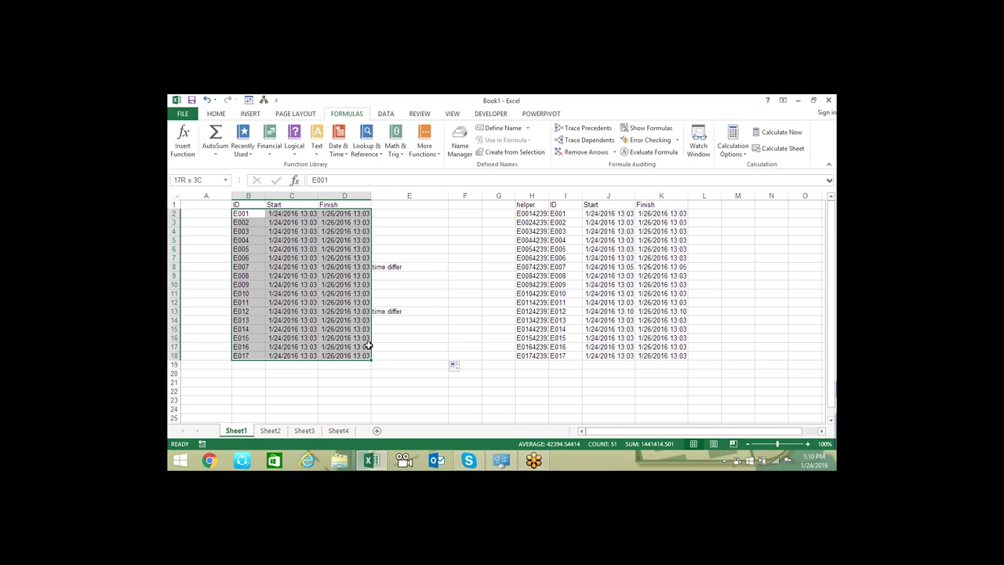
click(396, 275)
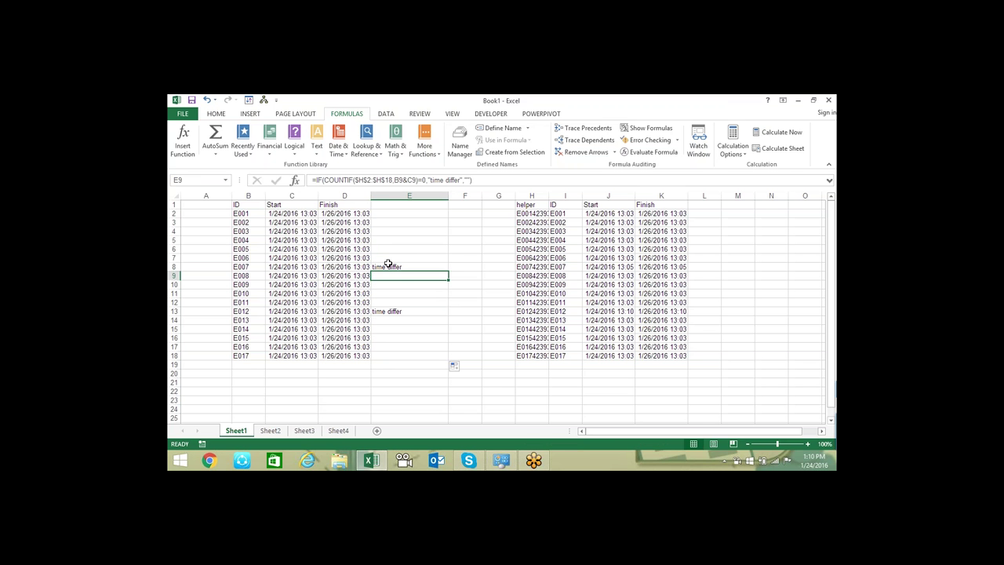
click(385, 266)
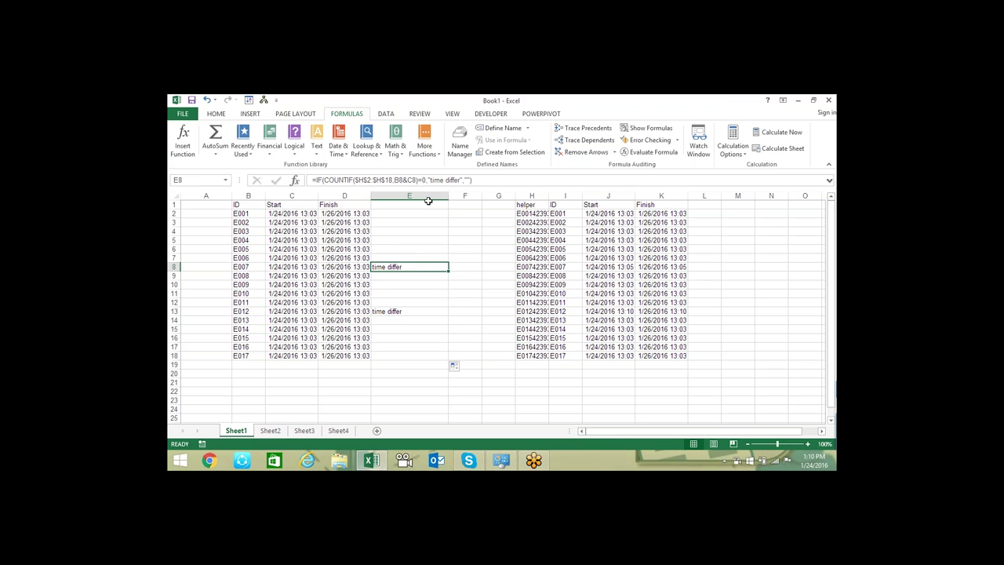
Insert a temporary blank column E before the time differ flags
click(412, 195)
right_click(433, 196)
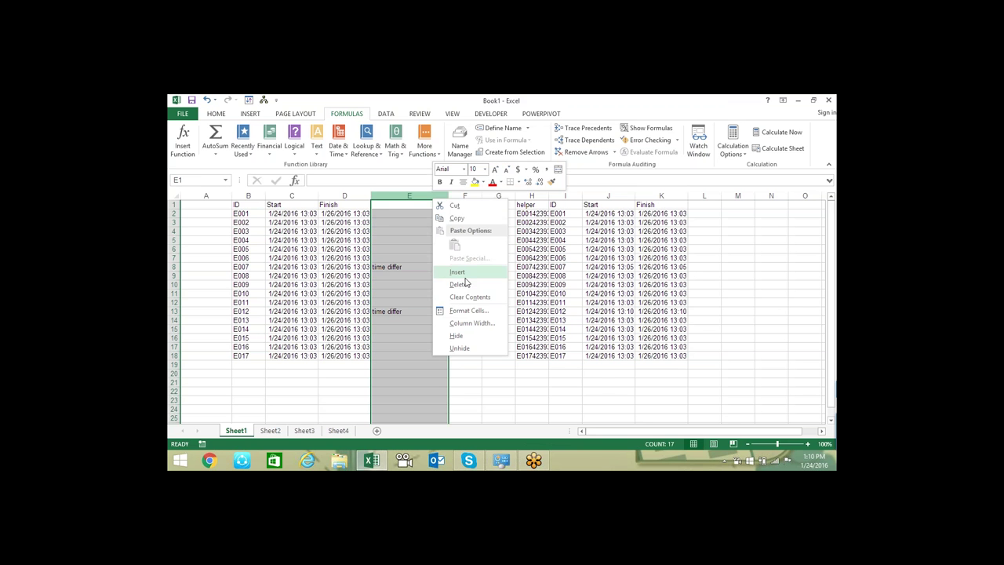
click(455, 269)
click(398, 215)
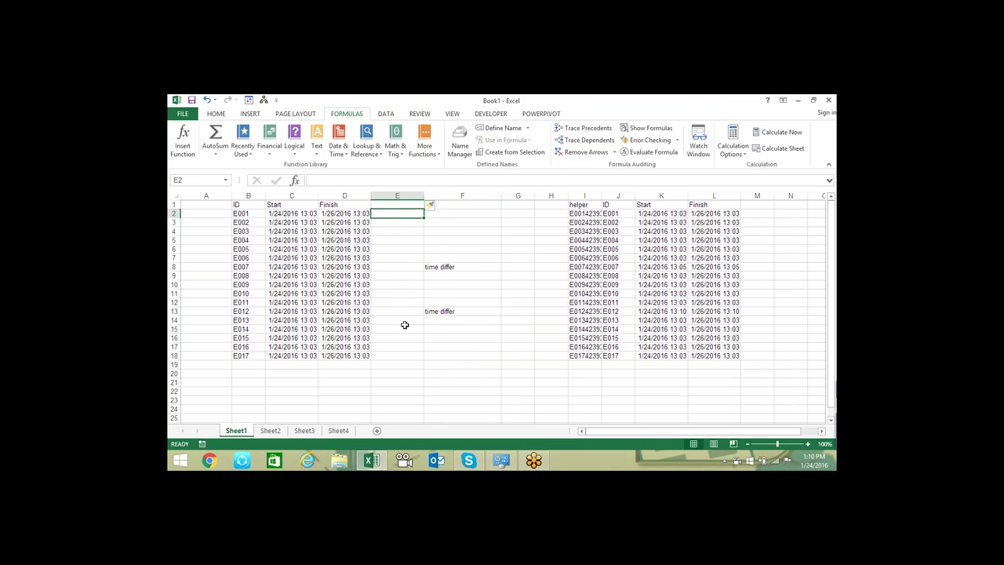
Compare IDs like E007 with the time differ formulas in F8 and F13
click(461, 267)
click(585, 339)
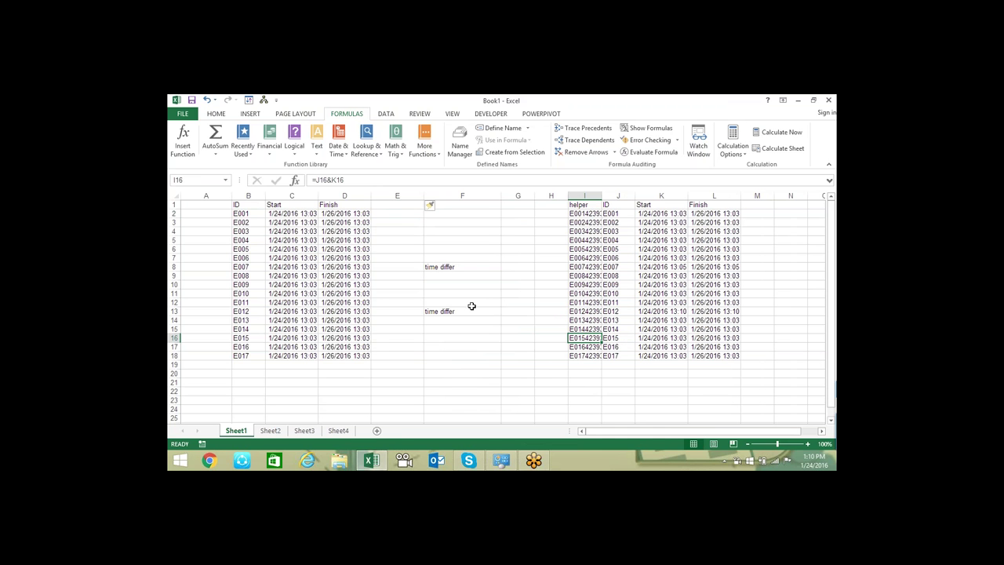
click(248, 240)
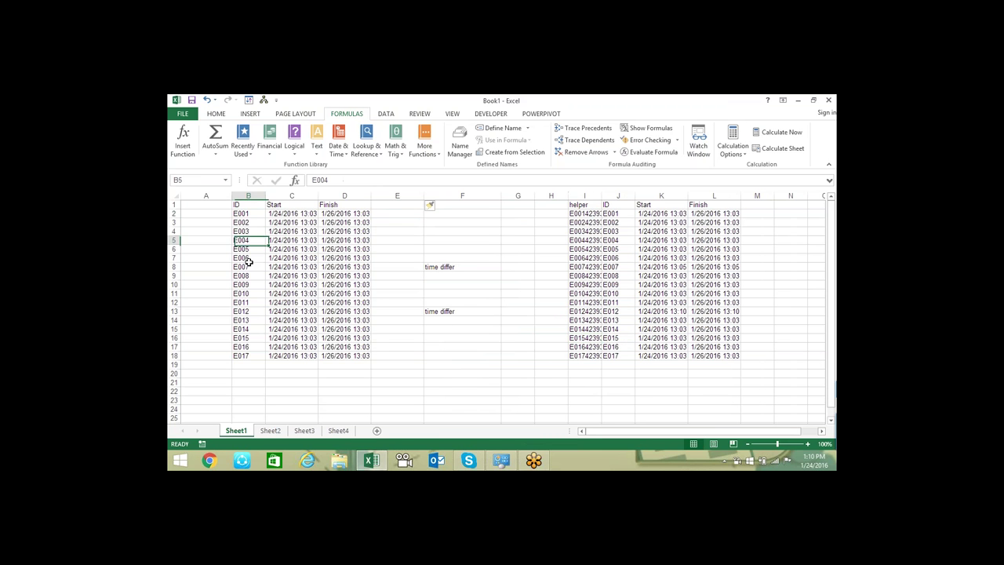
click(248, 312)
click(248, 355)
click(606, 268)
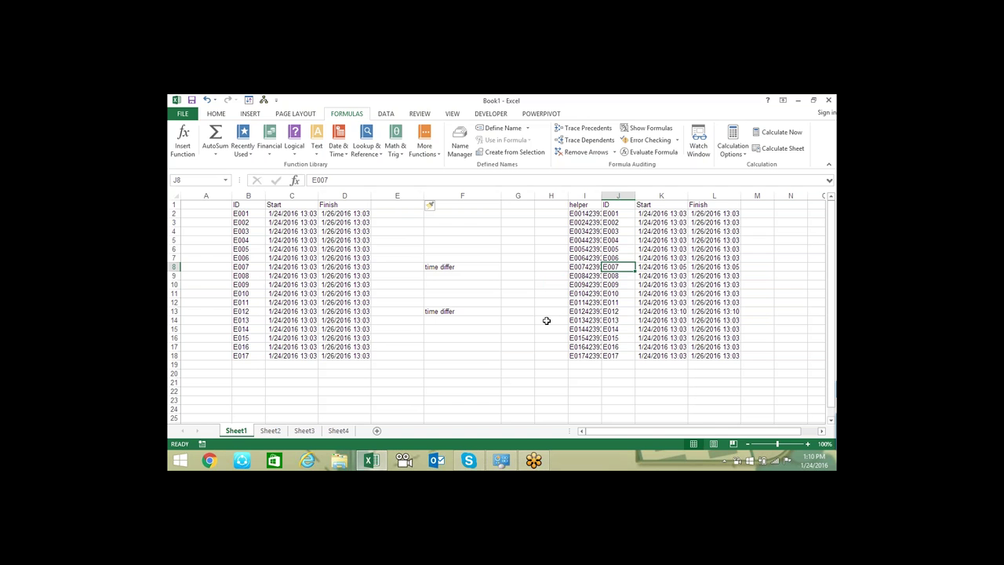
click(482, 271)
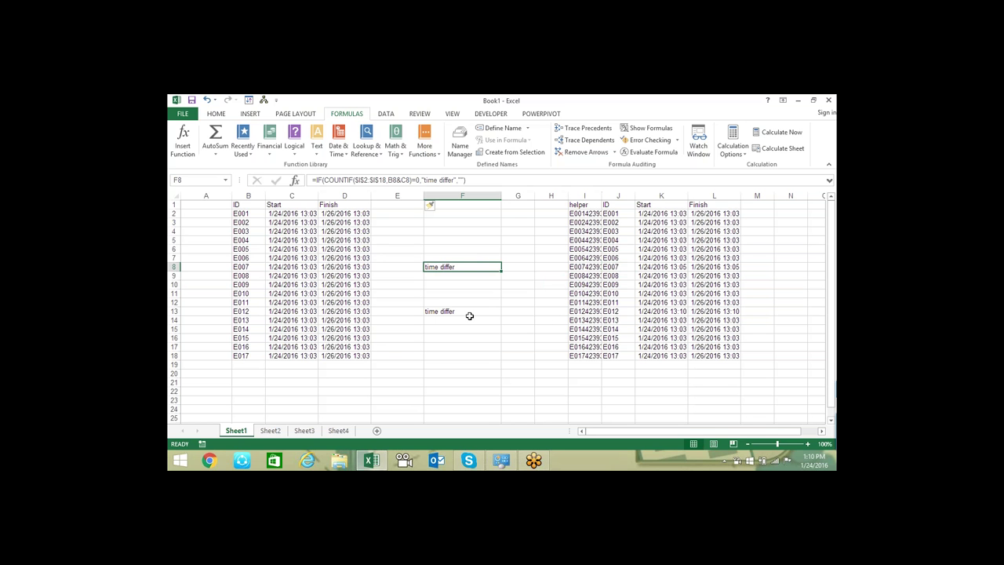
key(F2)
click(470, 310)
key(F2)
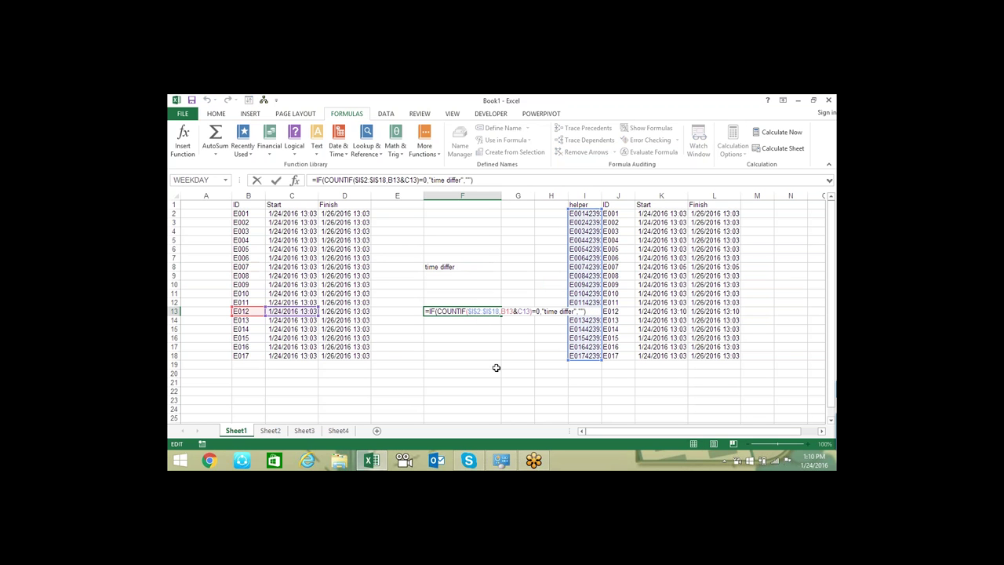
key(Escape)
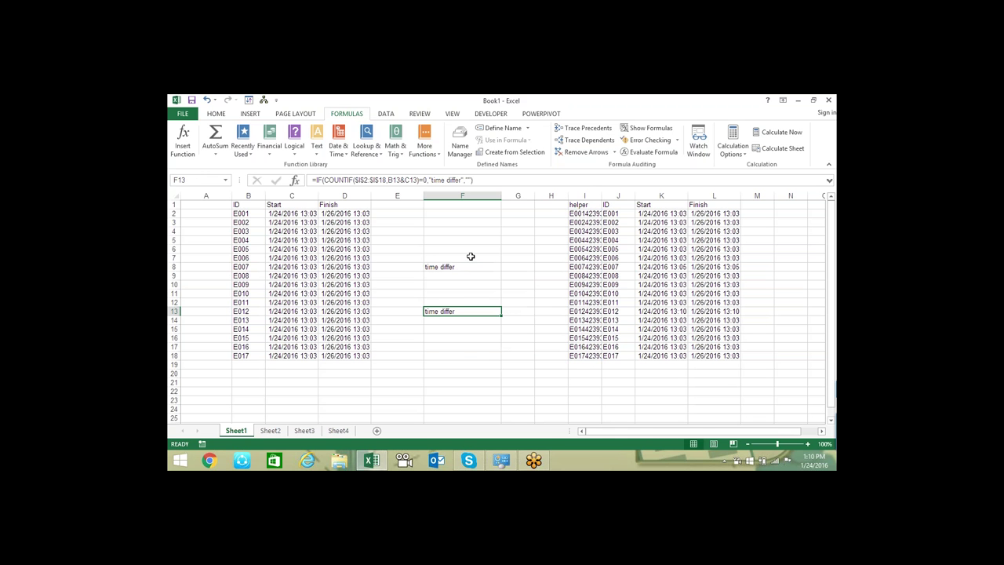
Delete the temporary empty column E
click(397, 196)
right_click(397, 196)
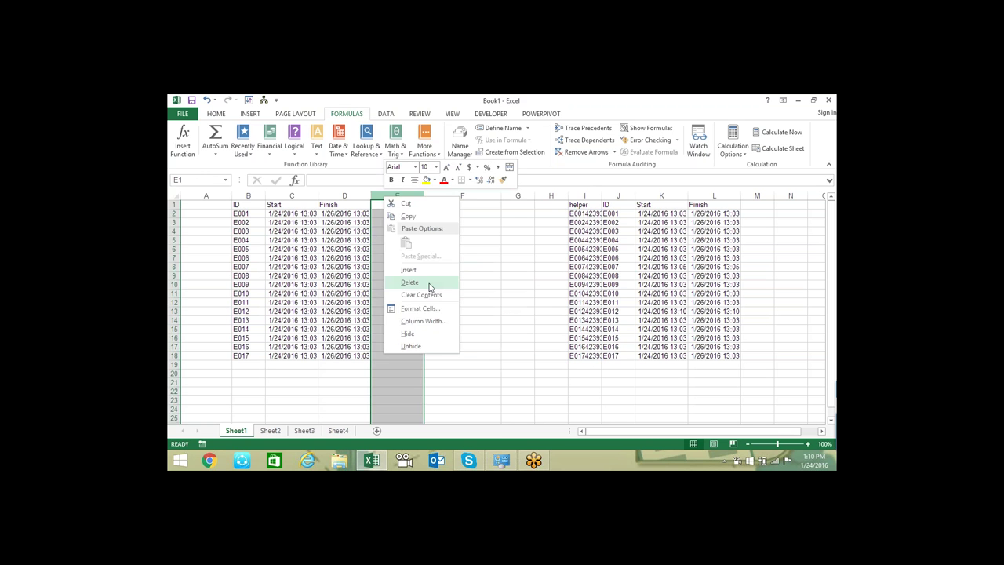
click(416, 284)
Switch to Sheet2 and preview the Lookup & Reference function list
click(269, 430)
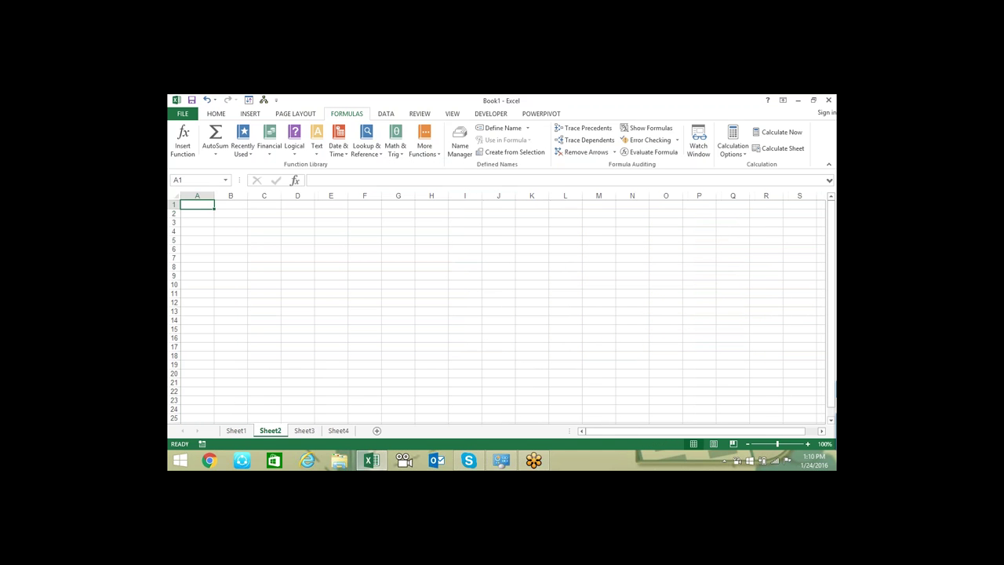
click(298, 302)
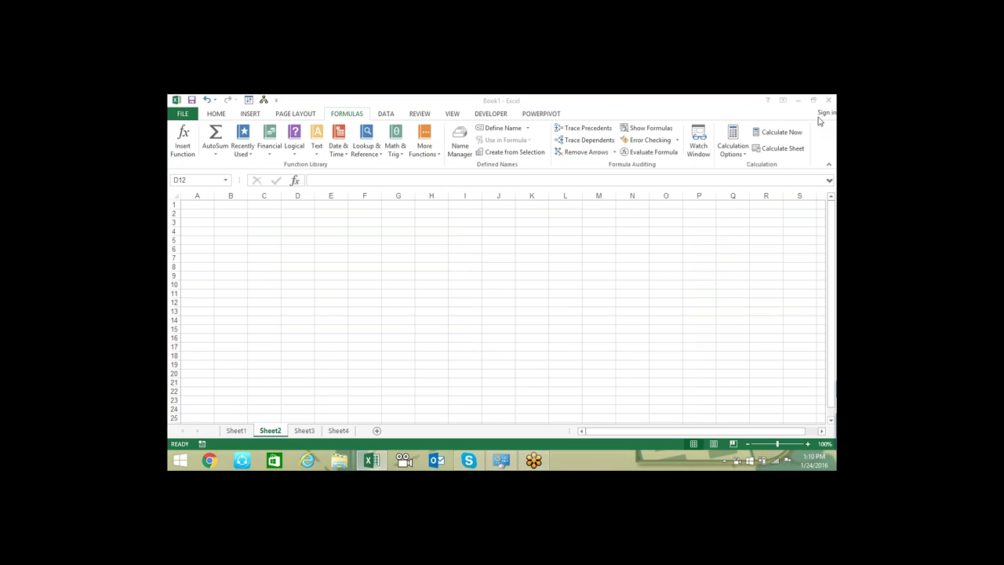
click(377, 154)
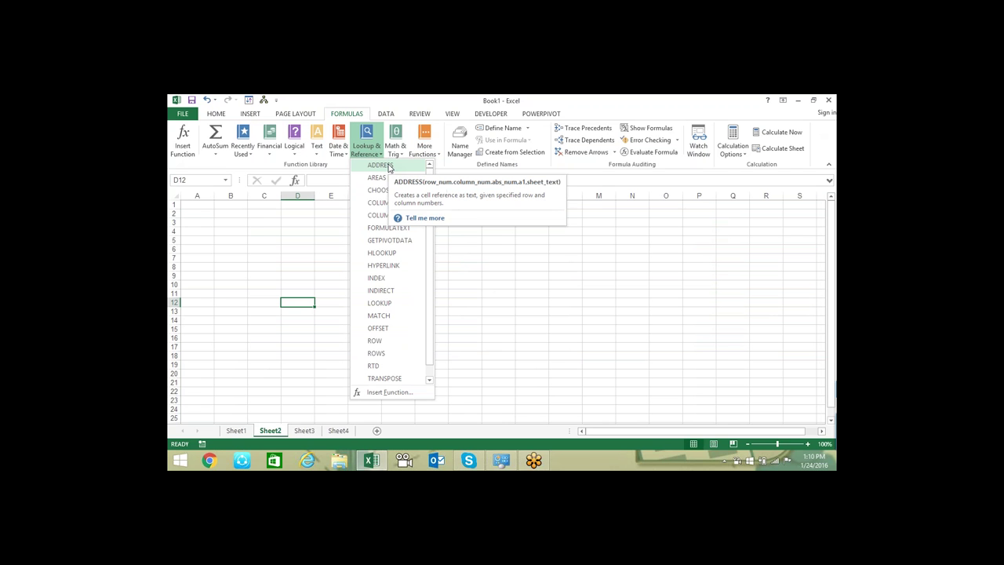
click(265, 213)
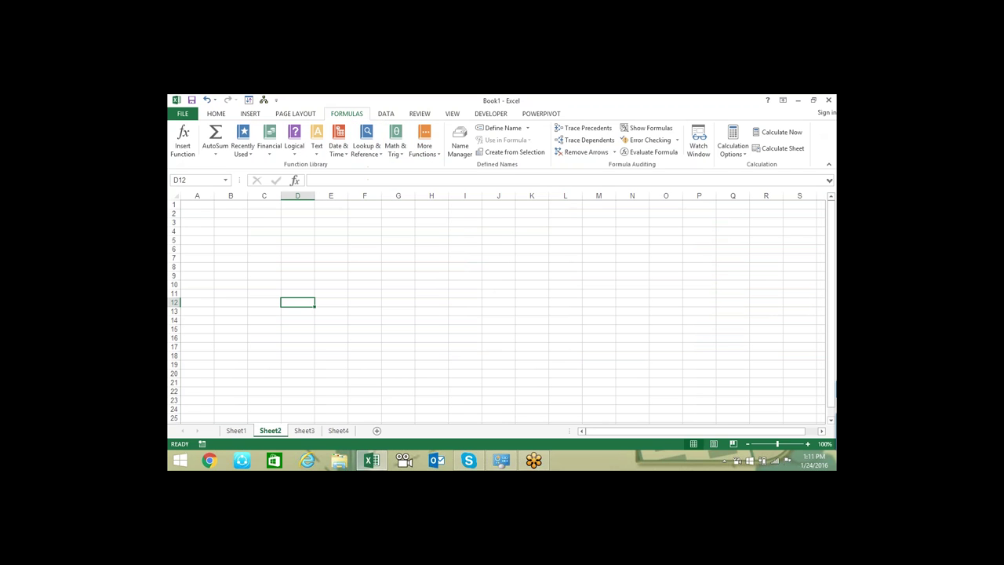
Enter =ADDRESS(1,2) in B2 so it returns $B$1
click(226, 213)
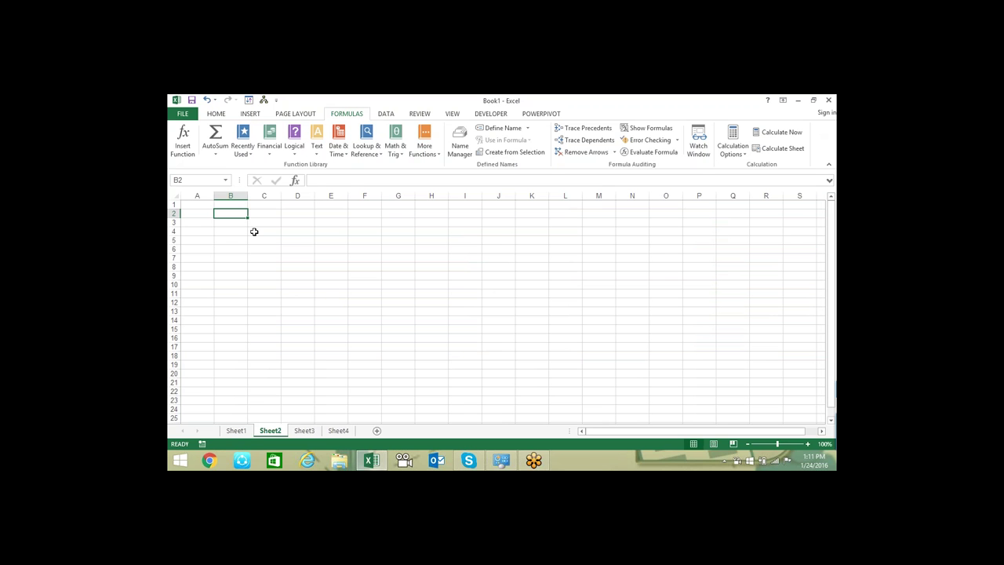
text(=add)
key(Tab)
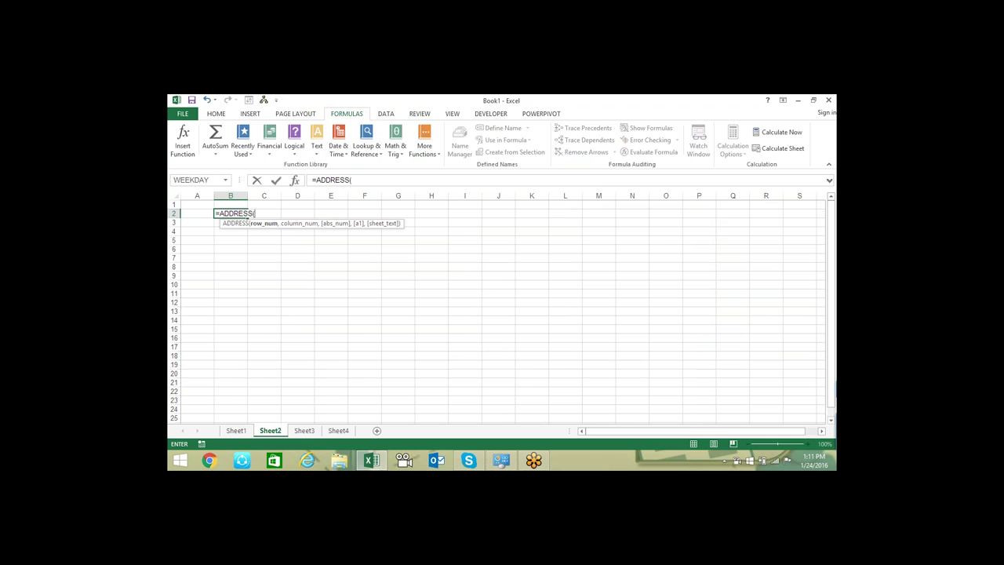
text(1)
text(,2)
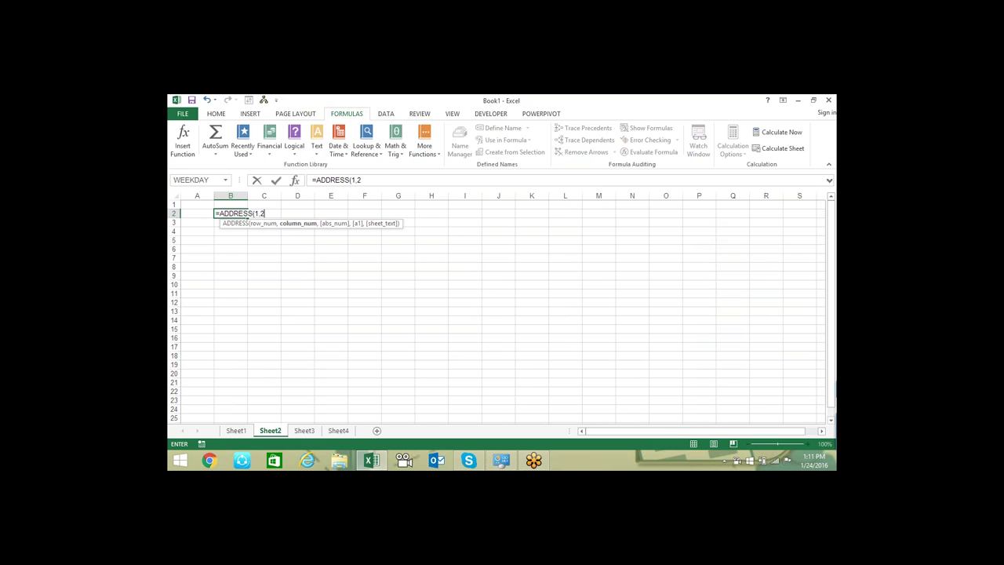
key(Return)
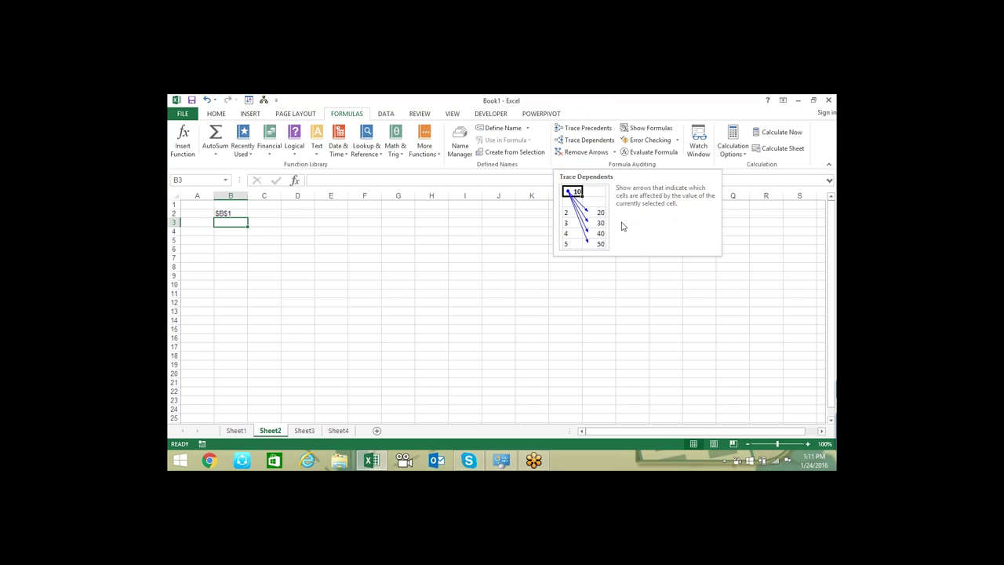
Reopen B2's ADDRESS formula to review it, leaving it unchanged
click(237, 207)
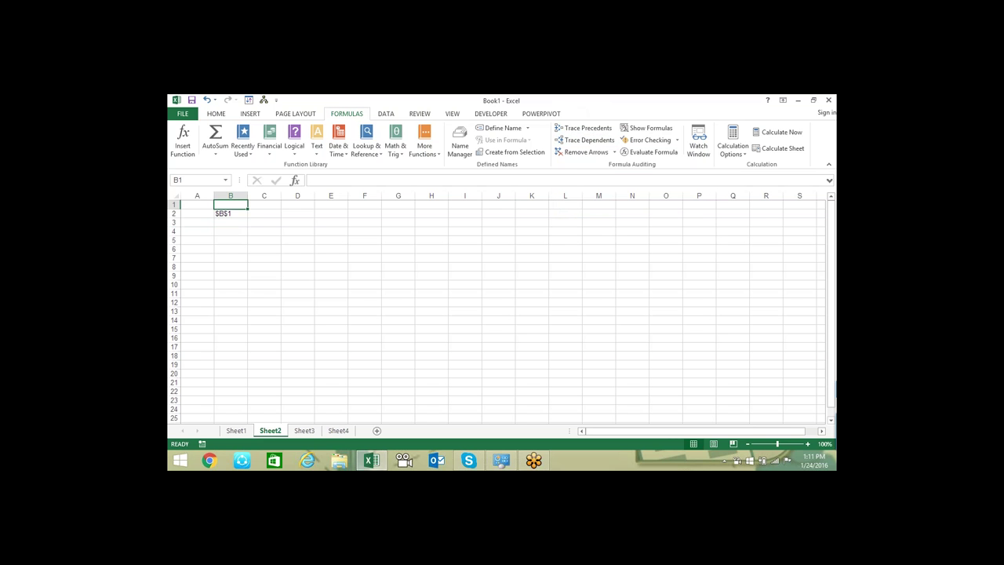
double_click(237, 211)
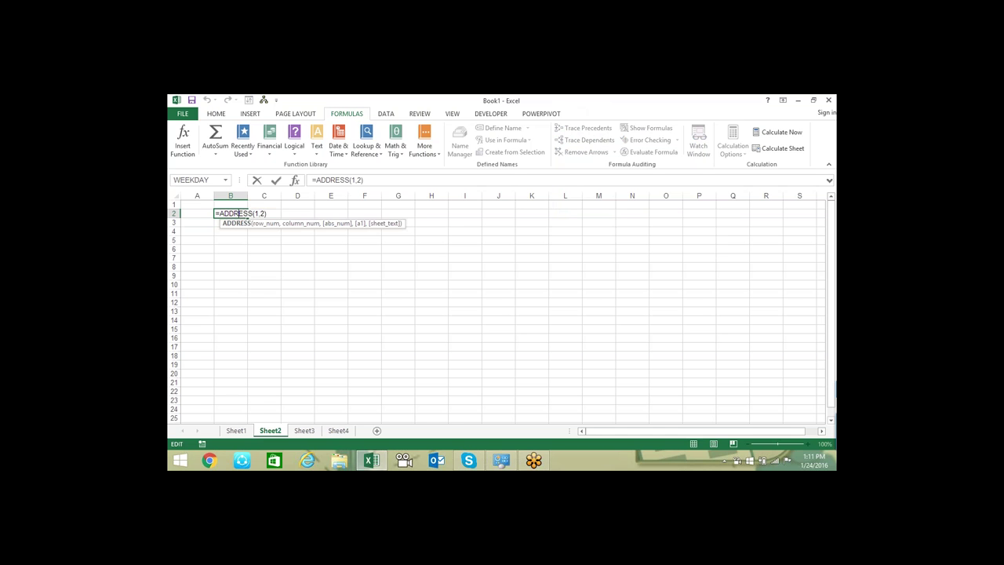
key(Escape)
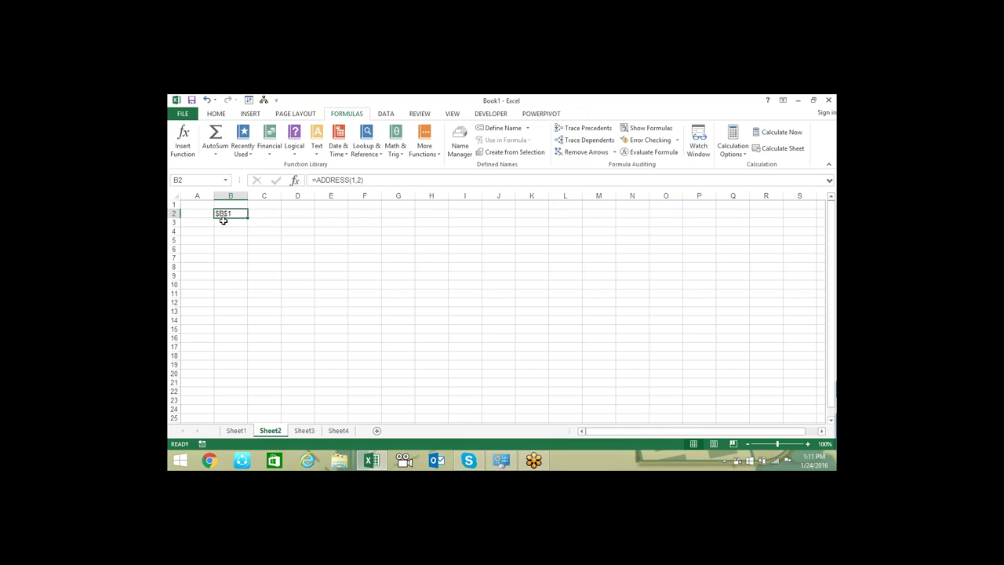
key(Up)
key(Right)
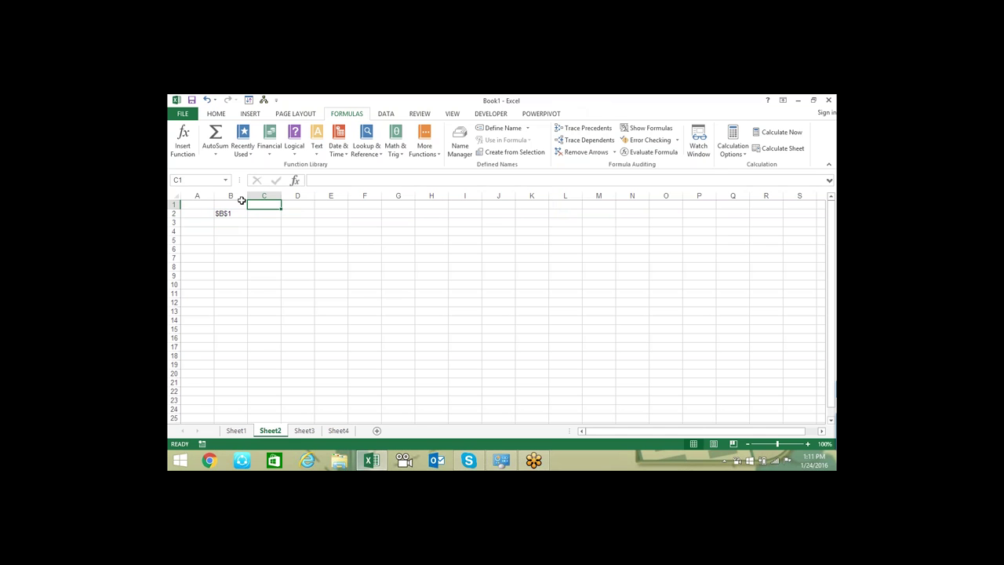
Enter a sample first name in B1
click(241, 202)
text(san)
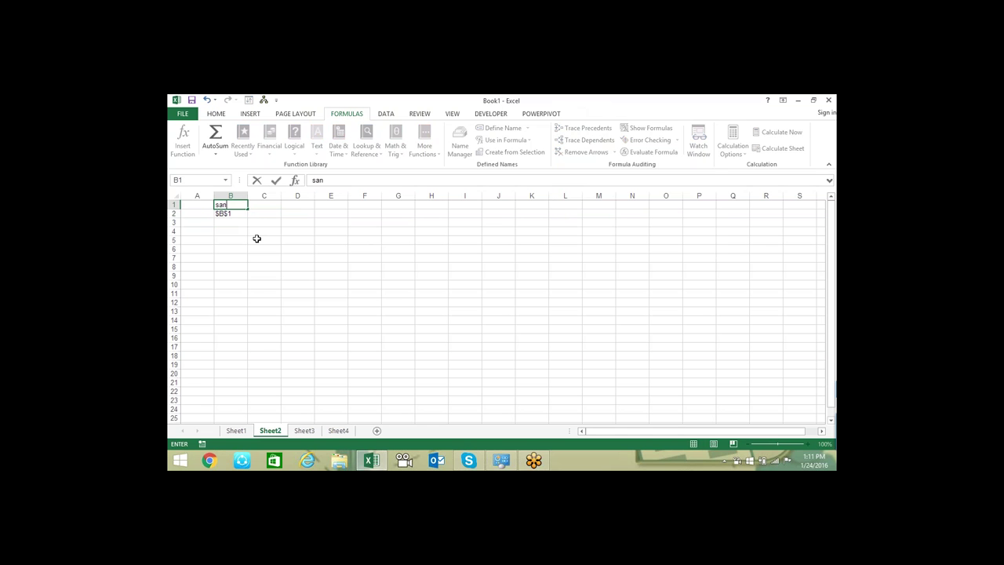
text(deep)
key(Return)
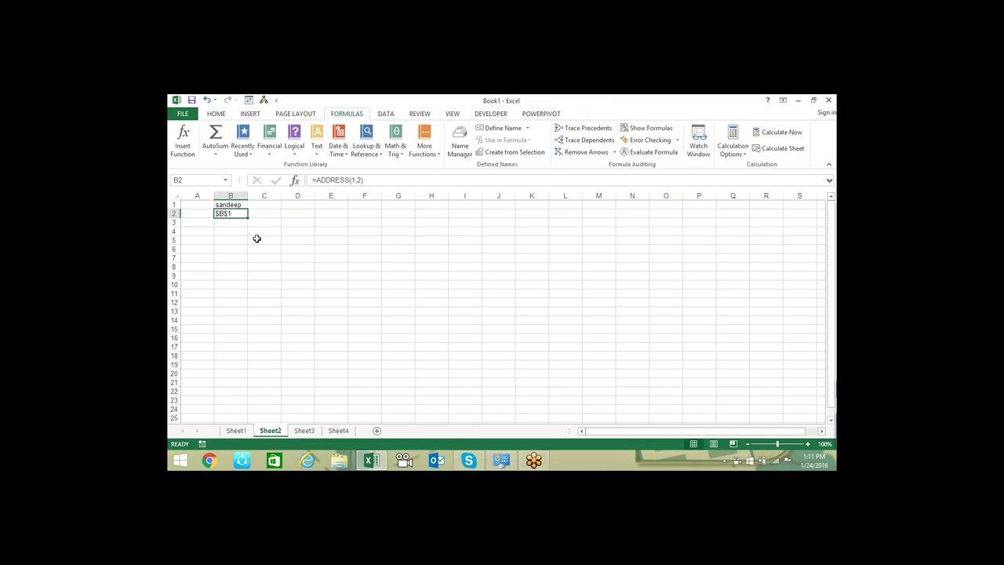
Enter =B2 in C2, then begin replacing it with an INDIRECT formula
click(255, 213)
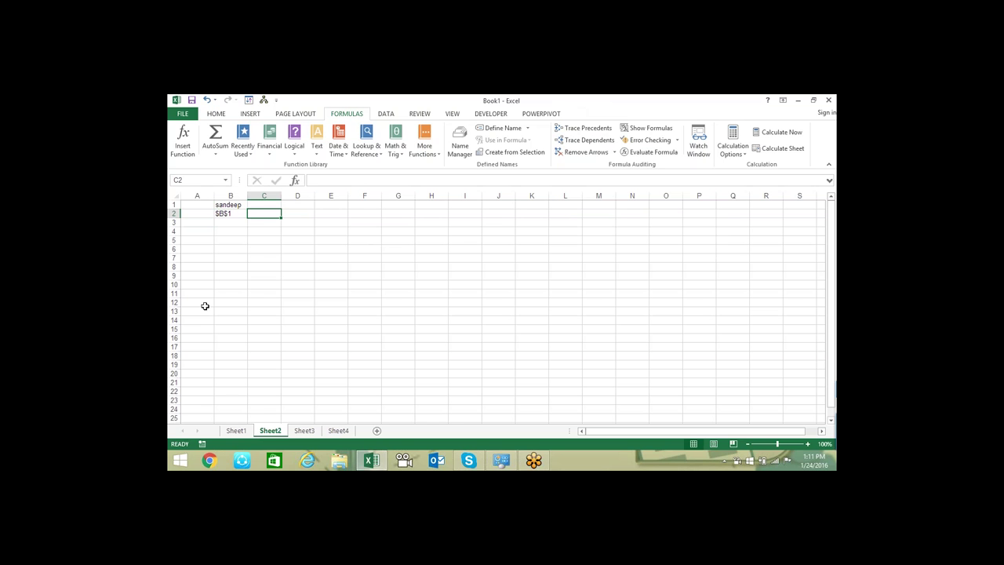
text(=B2)
key(Return)
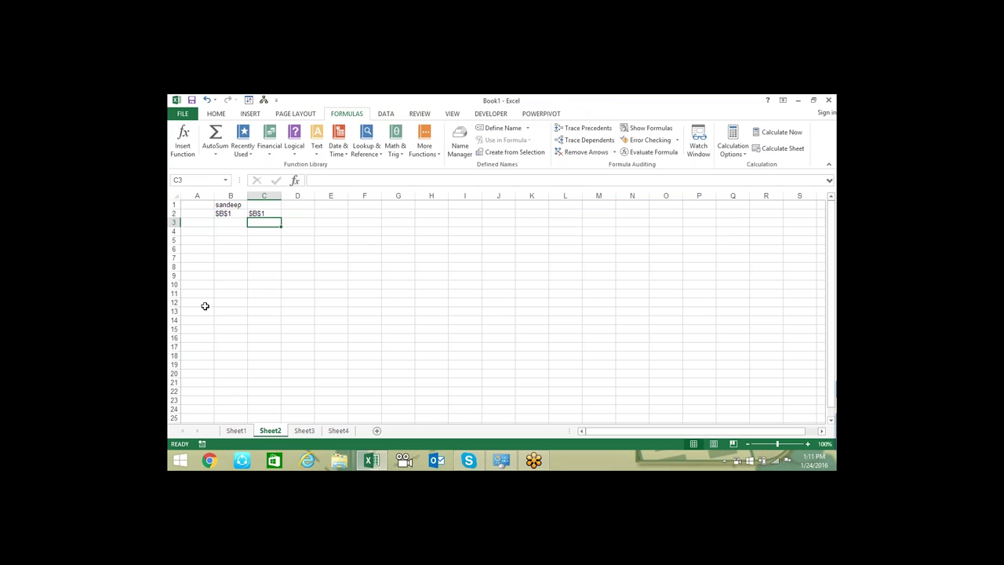
key(Up)
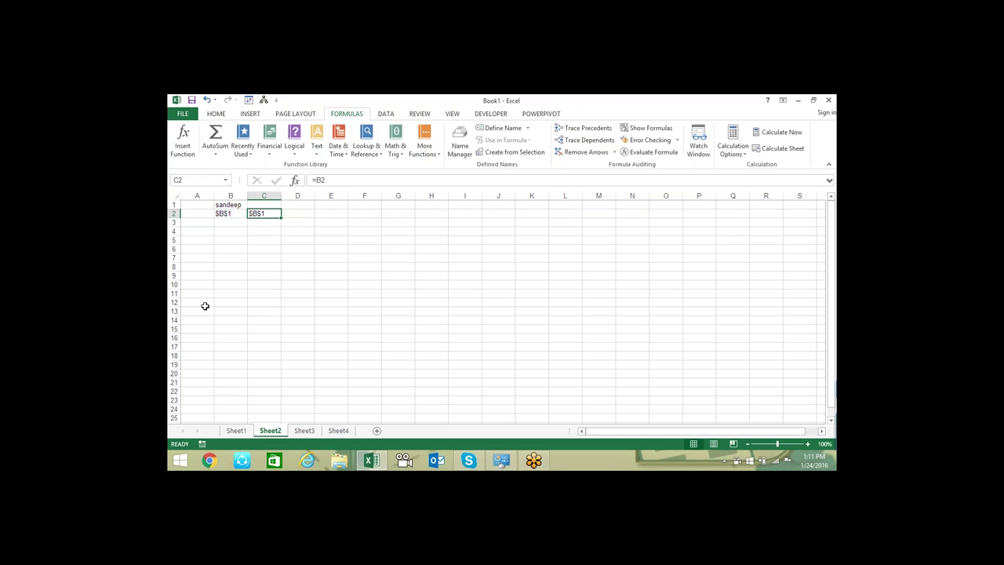
text(=)
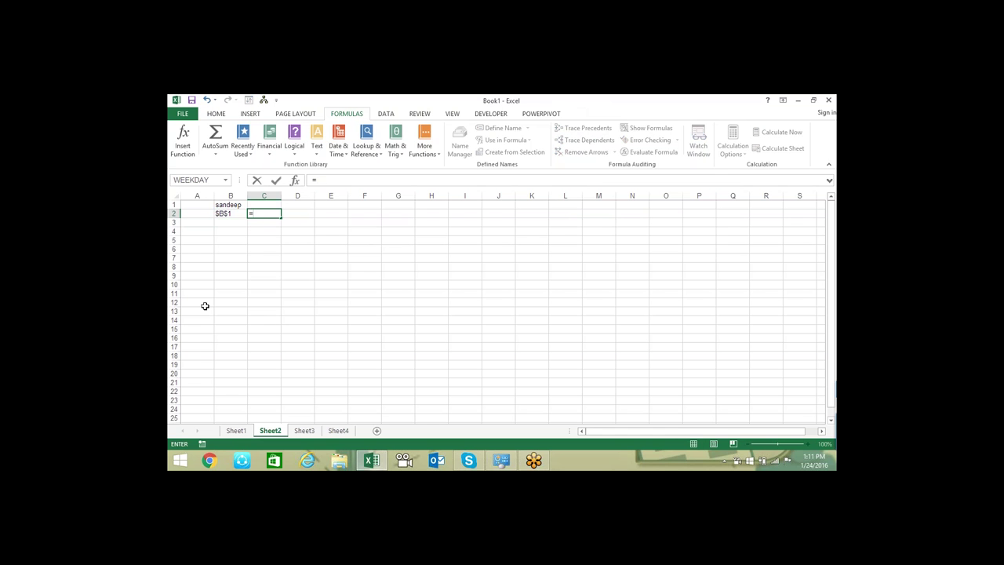
text(ind)
Complete C2 as =INDIRECT(B2), showing the name stored in B1
key(Down)
key(Tab)
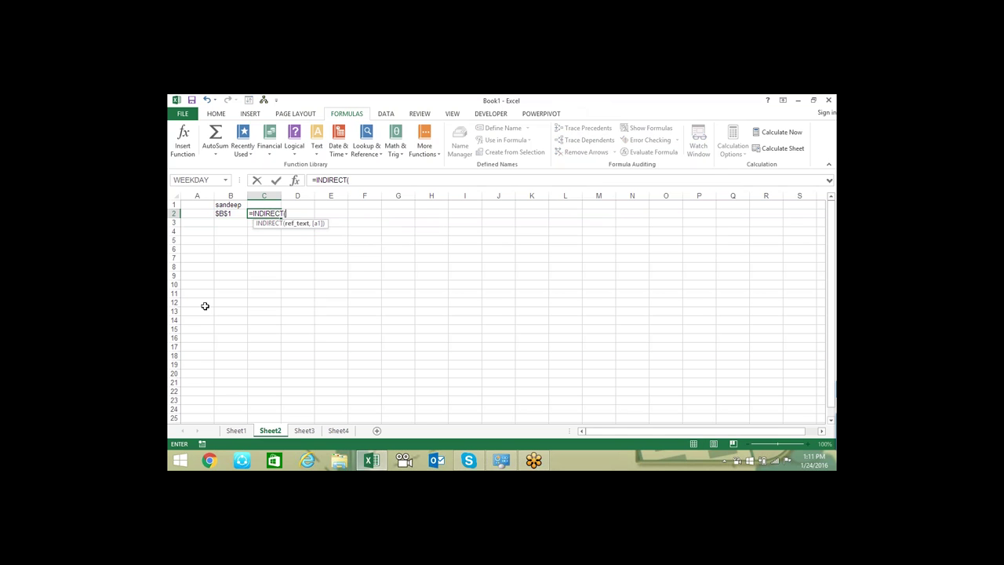
click(227, 205)
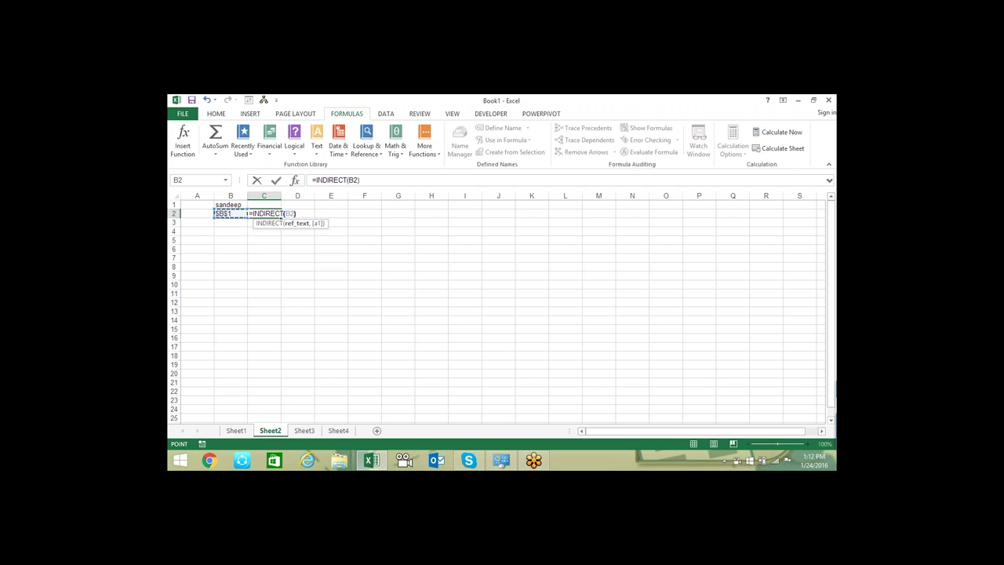
key(Return)
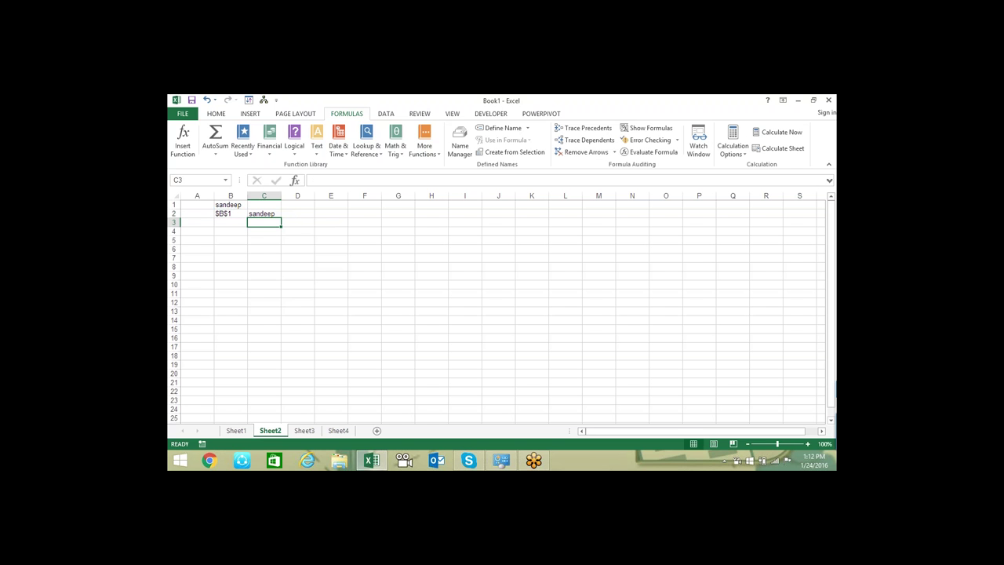
Review C2's INDIRECT formula without changing it
click(264, 213)
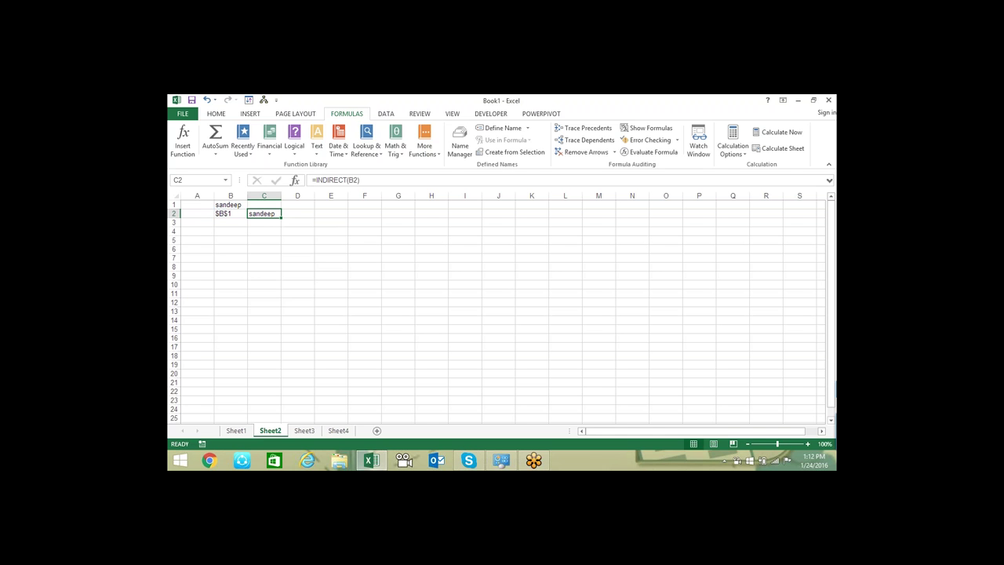
key(F2)
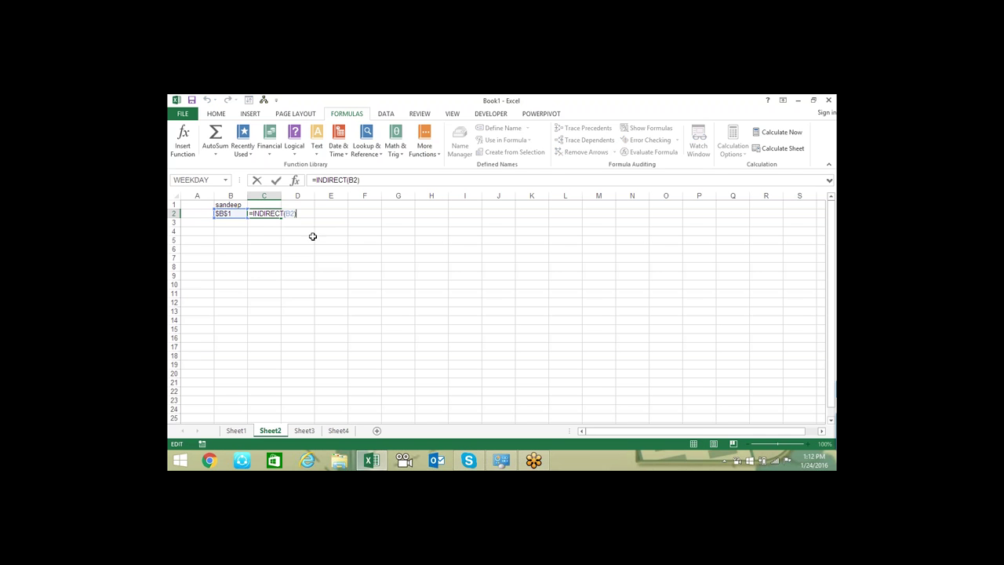
key(ctrl+Return)
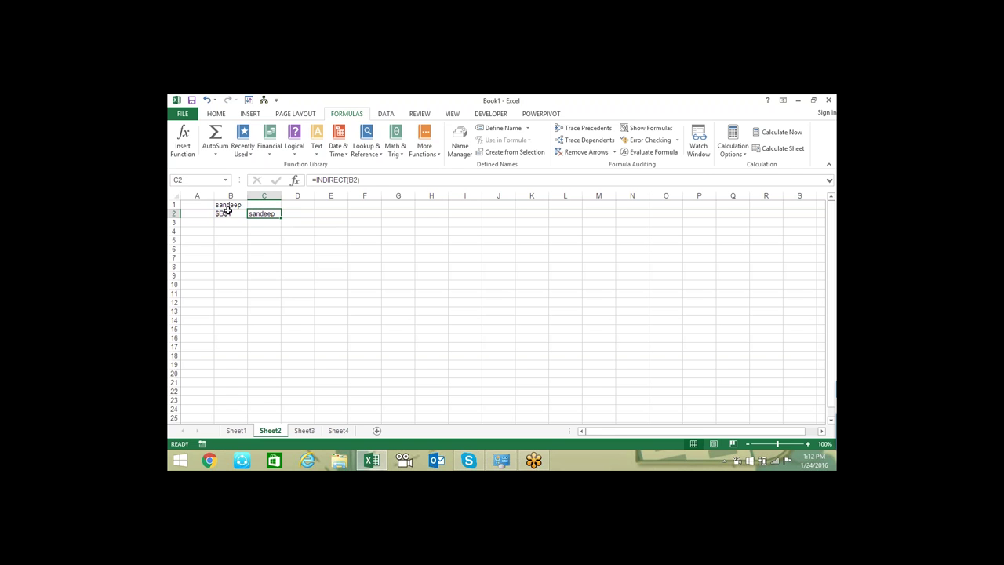
key(F2)
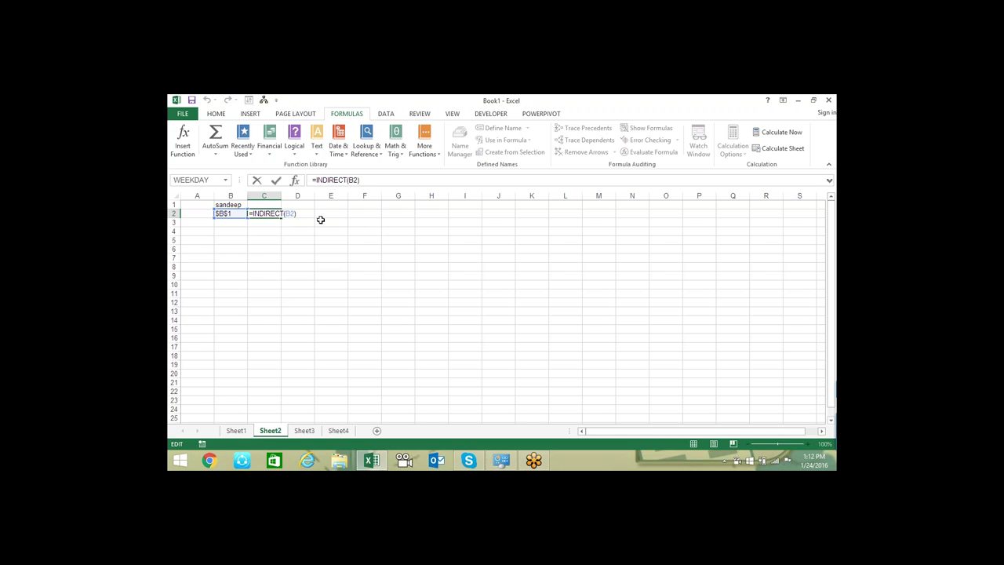
key(ctrl+Return)
Review B2's ADDRESS formula, pointing out its row and column arguments
click(231, 205)
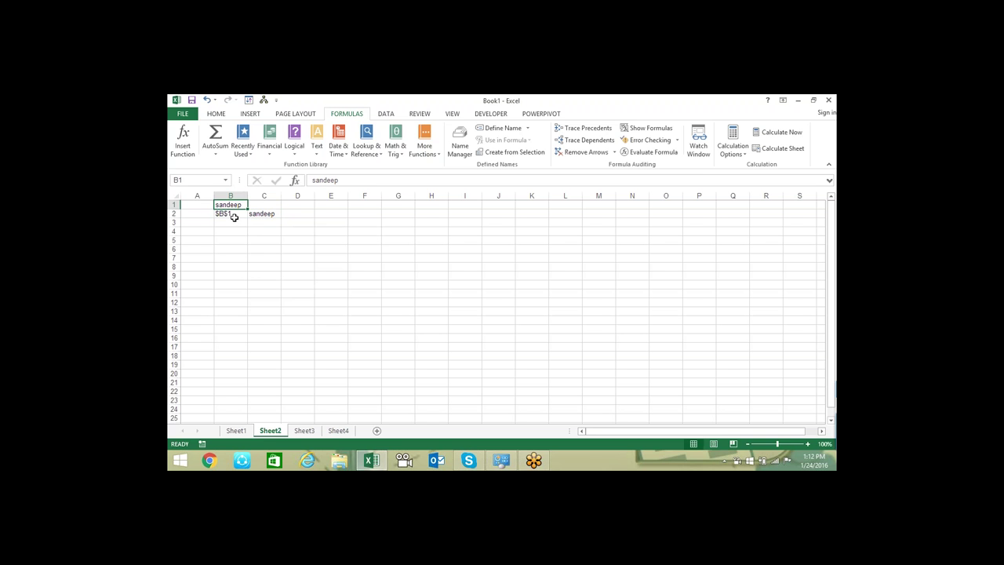
click(233, 214)
key(F2)
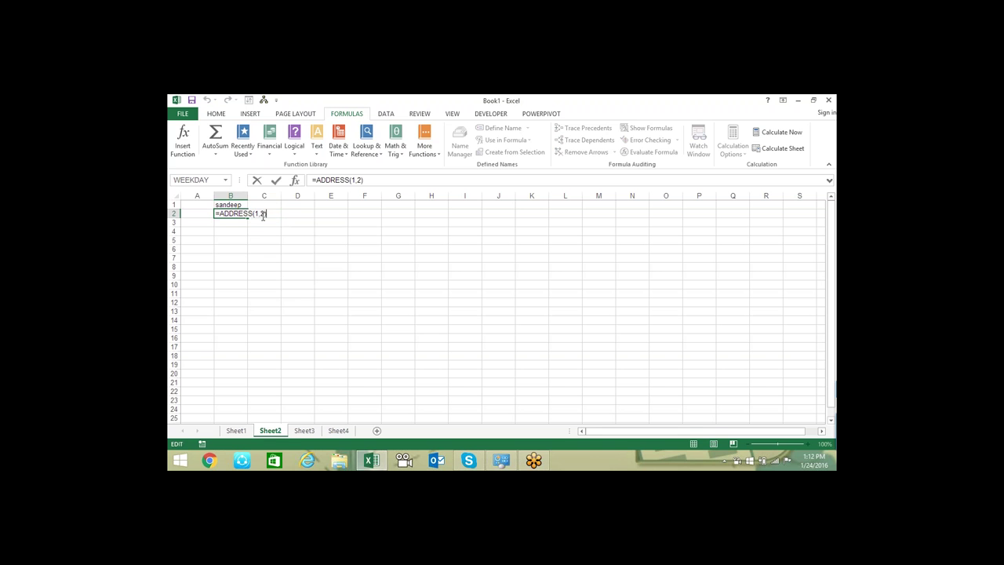
key(ctrl+Return)
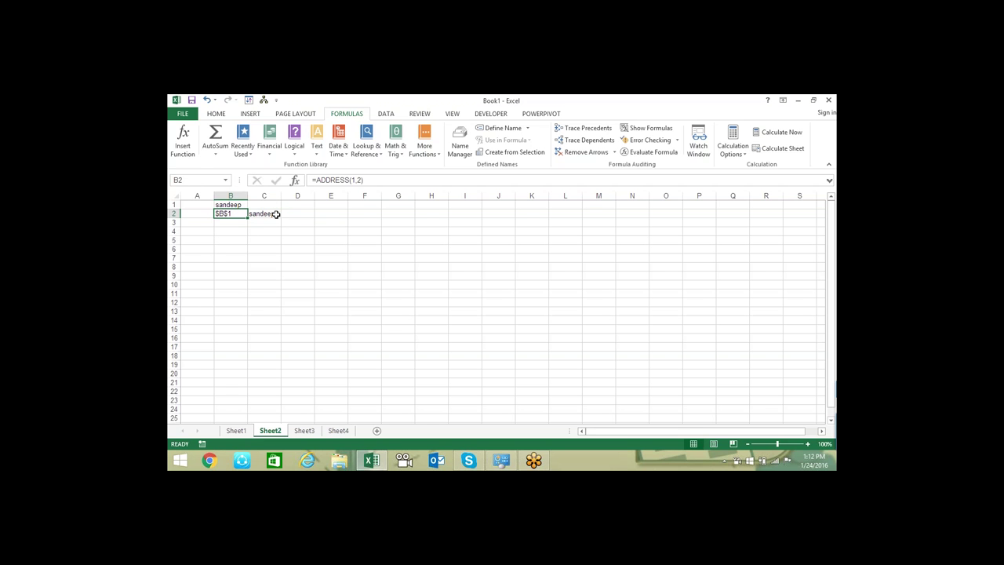
click(274, 214)
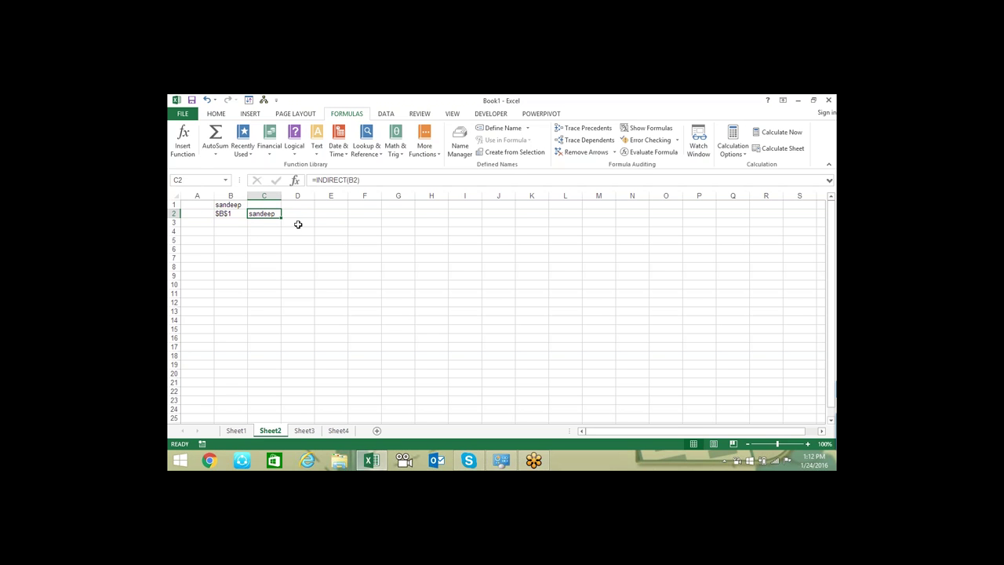
double_click(239, 210)
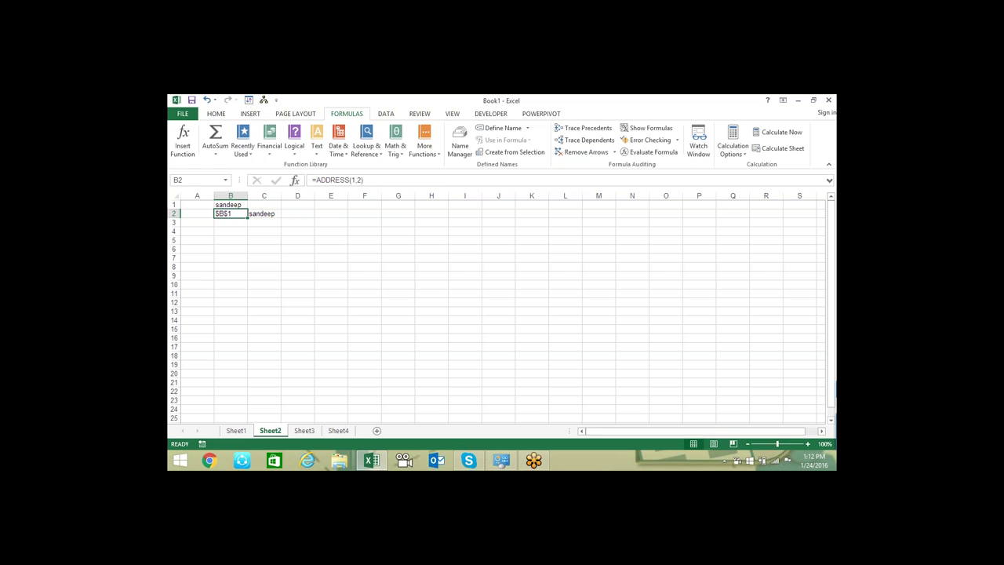
click(259, 213)
click(266, 214)
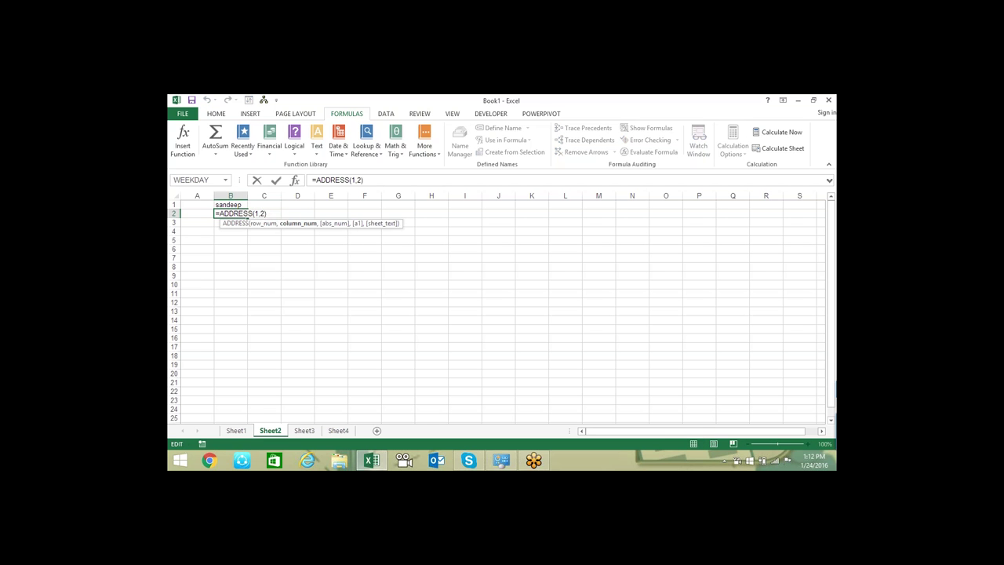
key(ctrl+Return)
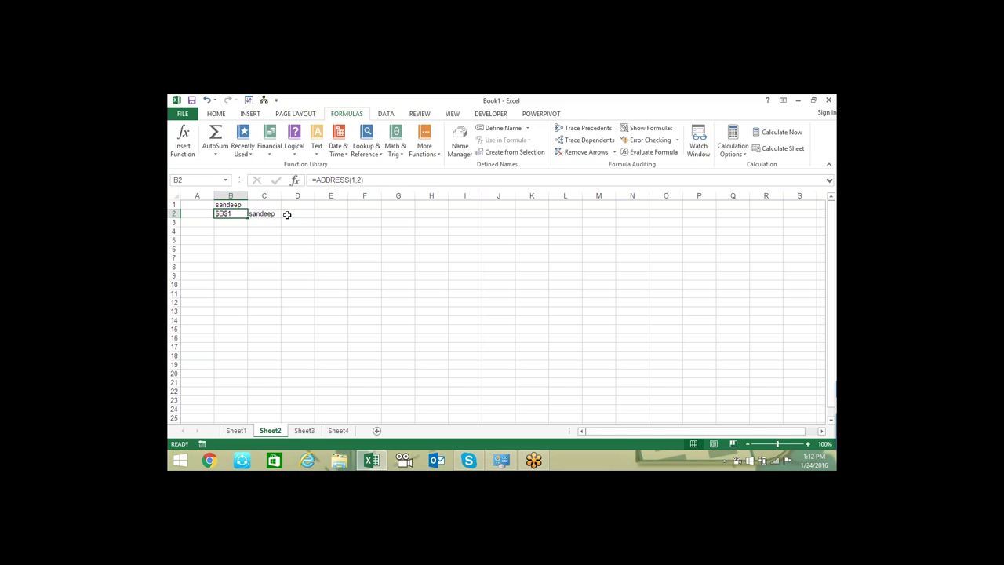
Reopen C2's INDIRECT formula for comparison, then select the demo cells B1:C2
double_click(278, 212)
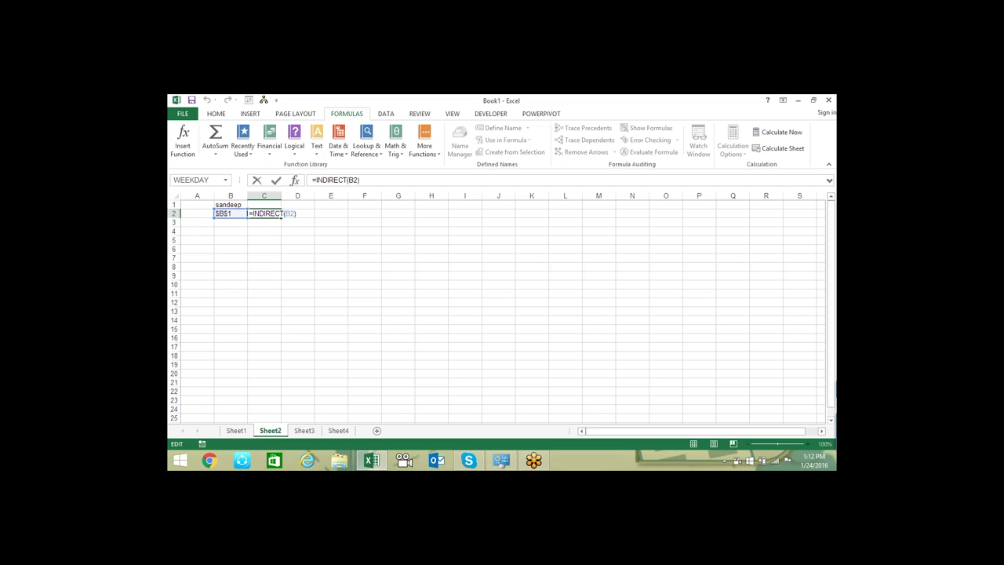
click(268, 249)
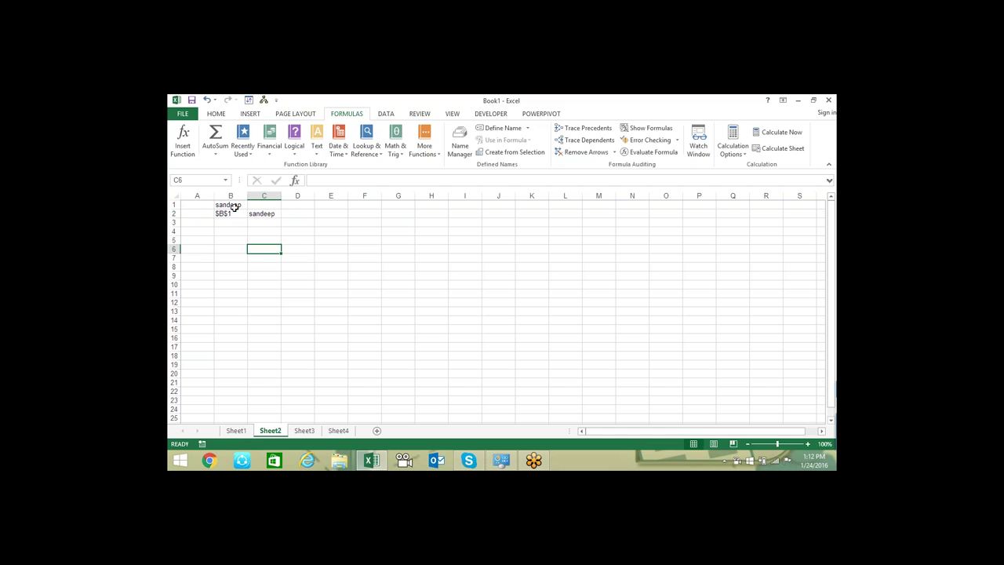
drag(234, 207, 261, 210)
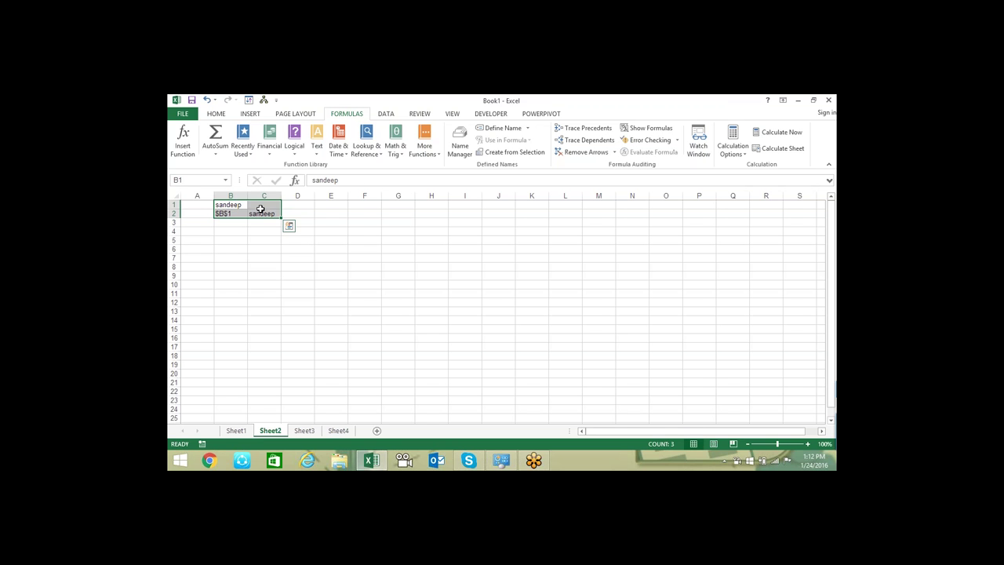
Clear the demo cells and add department headers HR in B3 and Admin in C3
key(Delete)
click(333, 240)
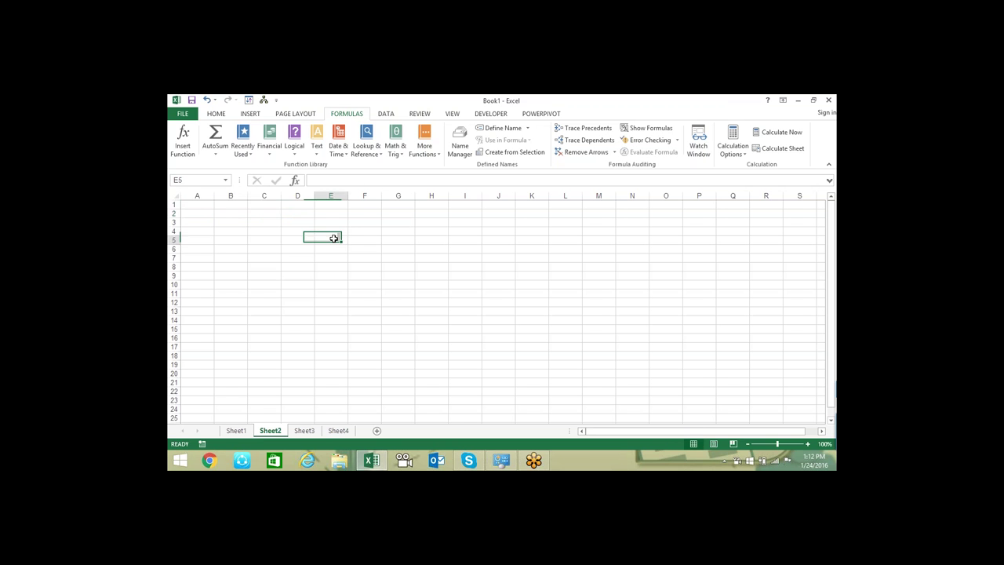
click(236, 222)
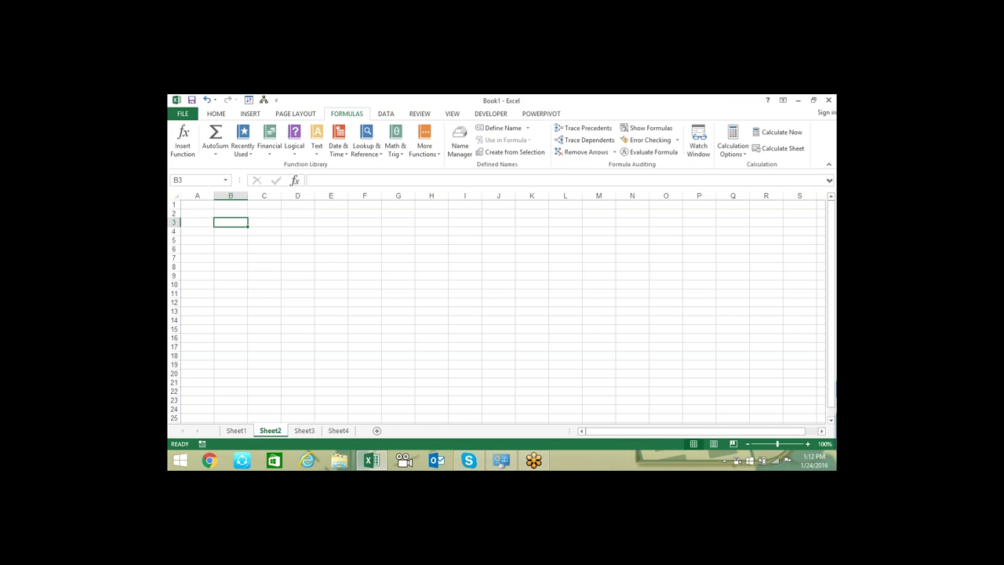
text(HR)
key(Tab)
text(A)
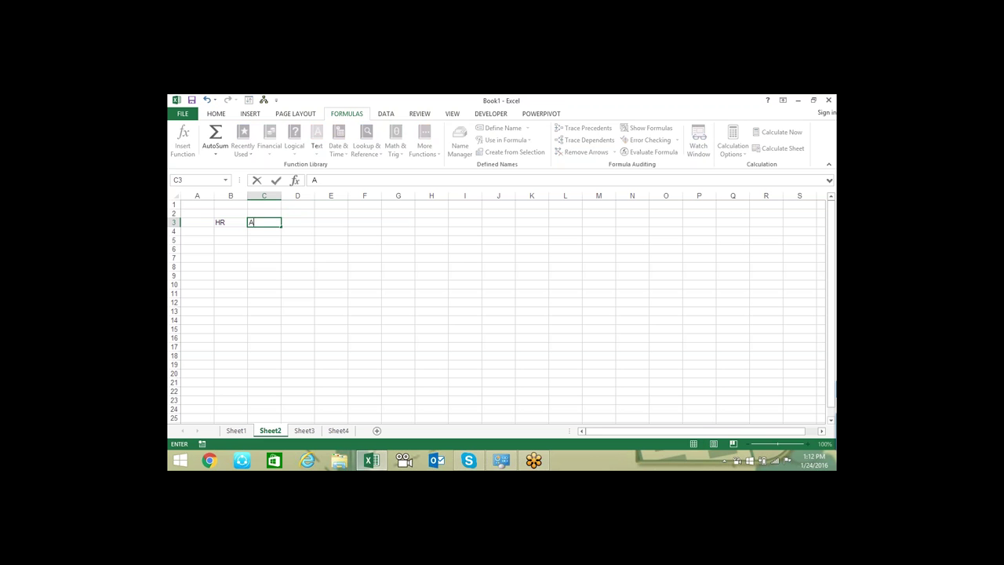
text(dmin)
key(Return)
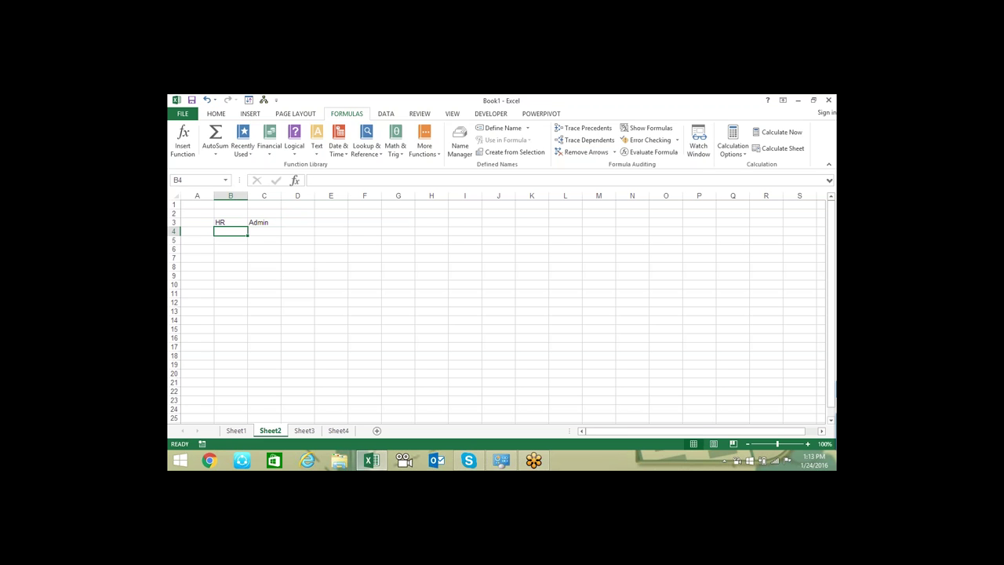
Enter the first sample name under HR in B4
text(sandeep)
key(Return)
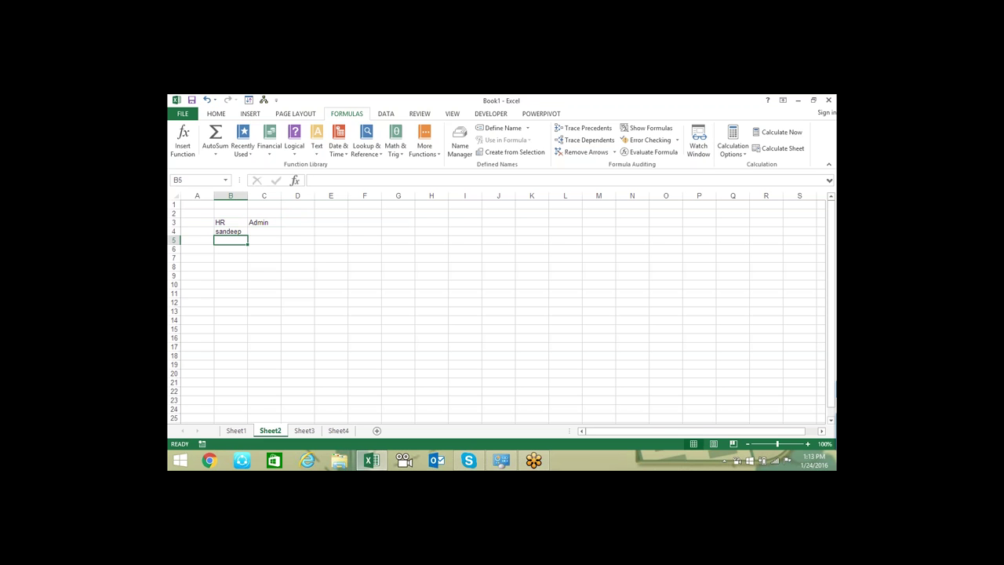
click(229, 231)
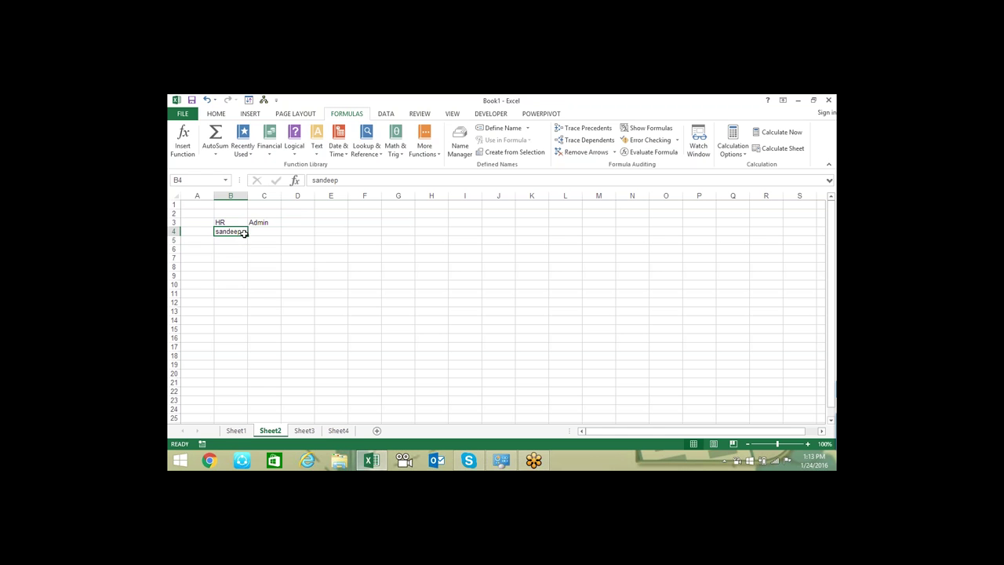
Fill column B from B4 down to B17 with sample names
drag(244, 233, 247, 357)
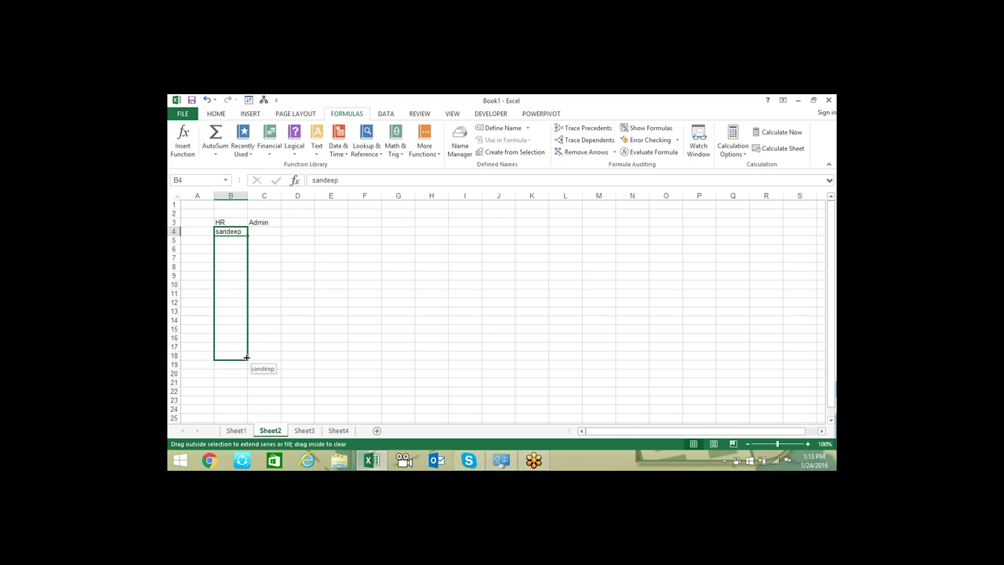
drag(246, 358, 248, 355)
drag(223, 303, 232, 345)
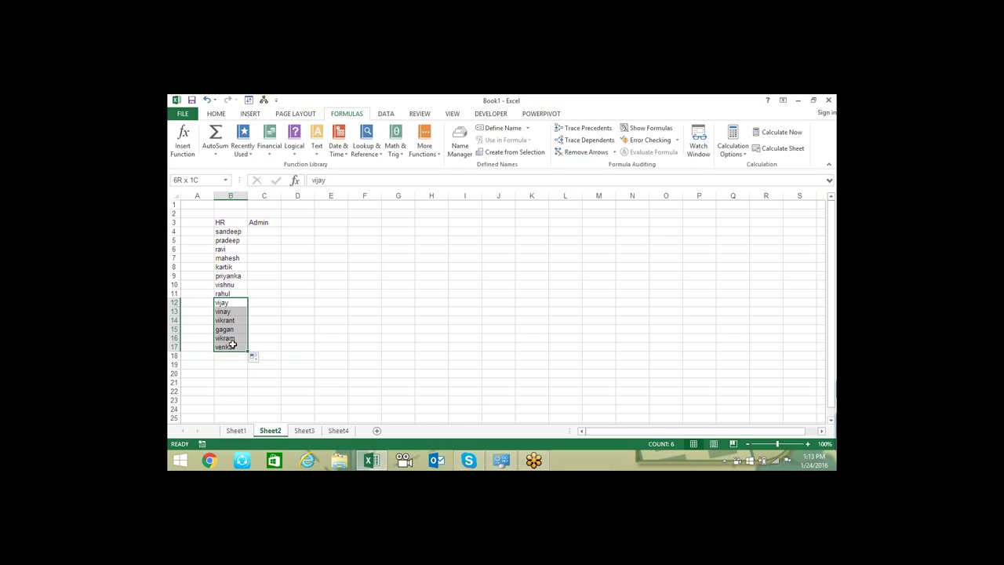
Move the names in B11:B17 under Admin into C4:C10, and widen column G
drag(234, 292, 235, 347)
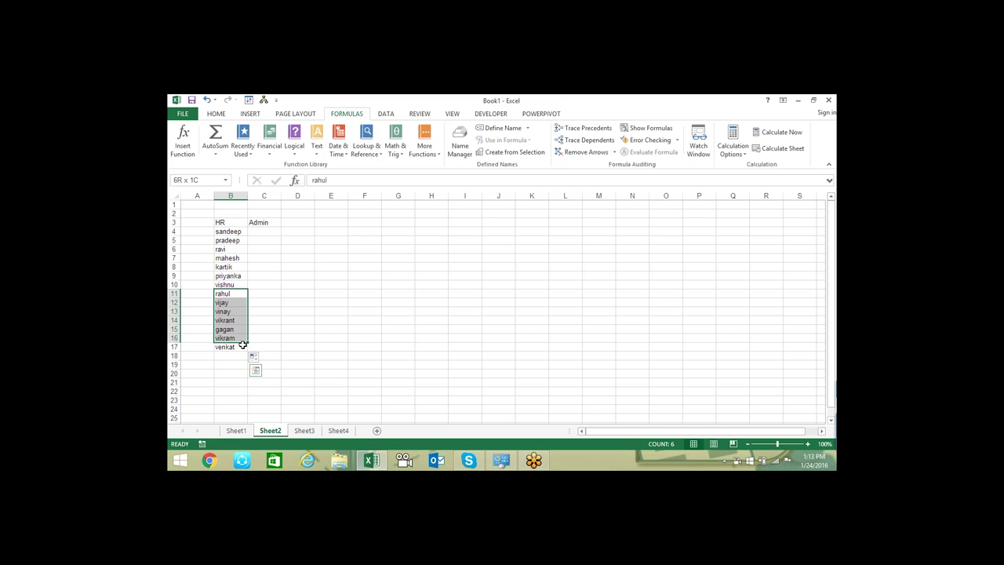
key(ctrl+c)
click(266, 232)
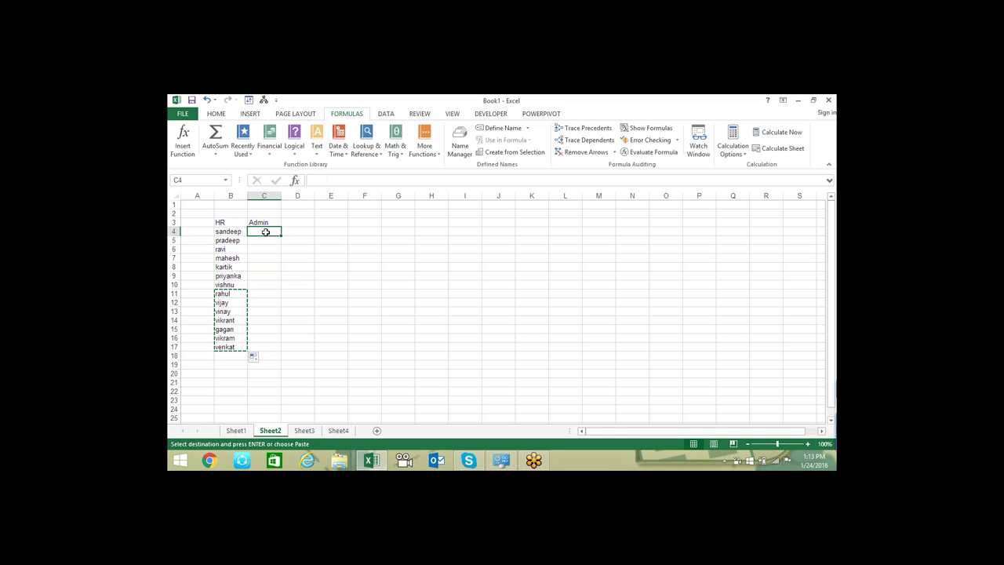
key(Return)
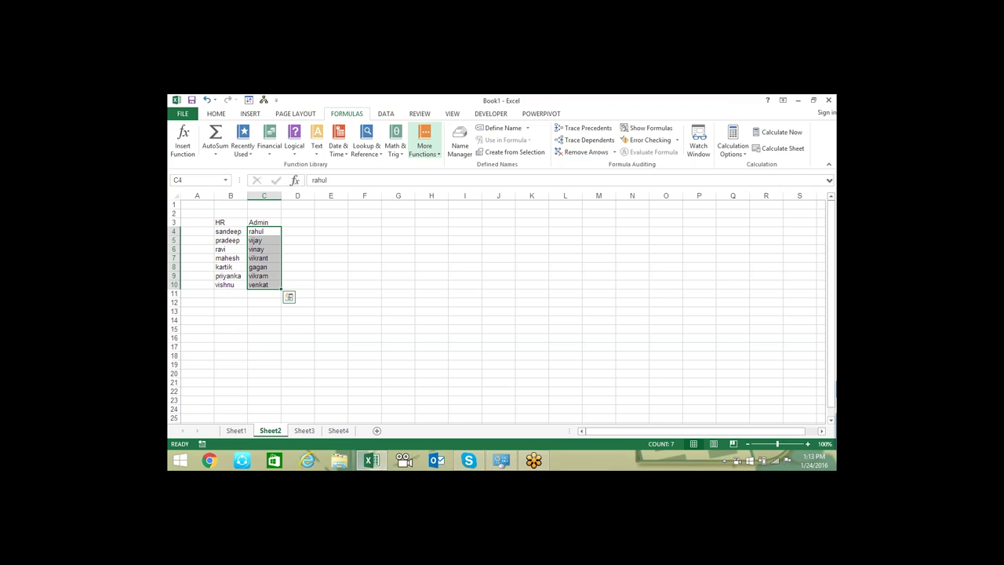
drag(415, 195, 428, 195)
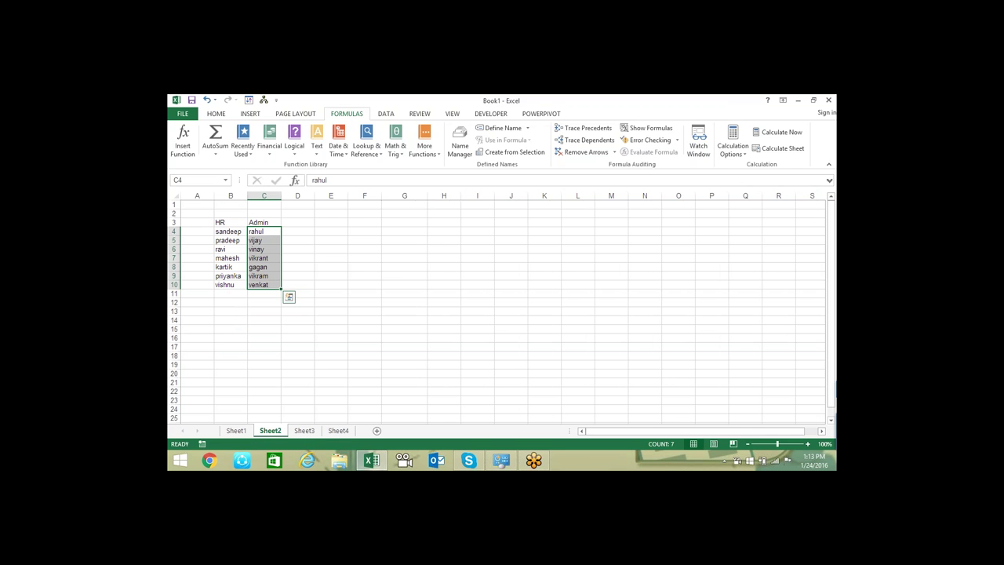
click(418, 202)
Enter the headers Dept, Name and Task in G1:I1
text(Dept)
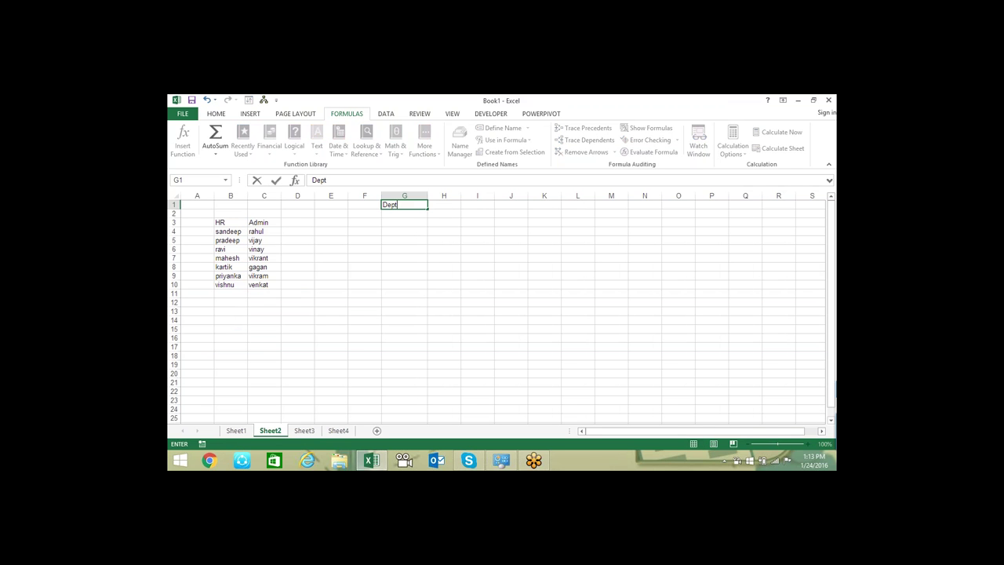
key(Tab)
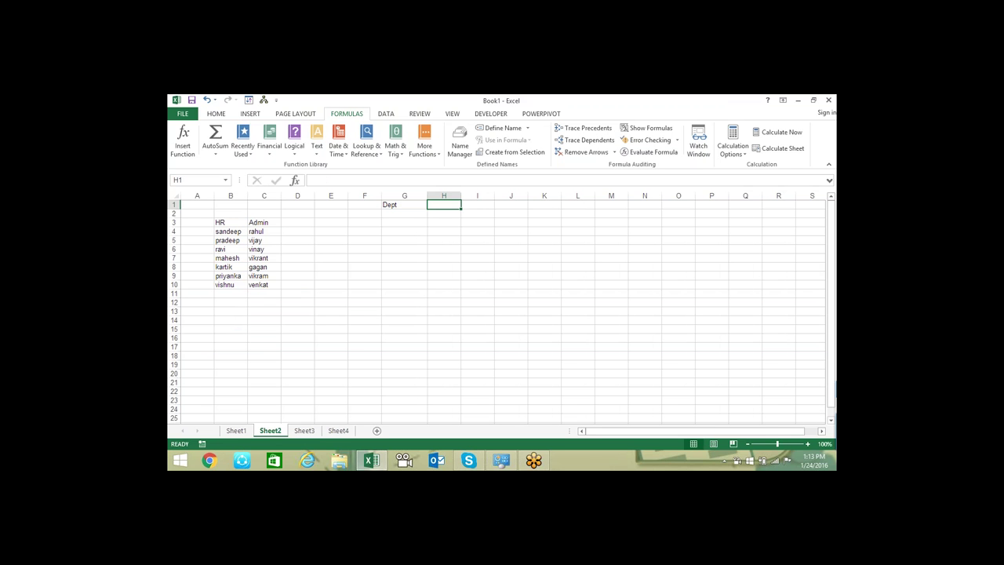
text(Name)
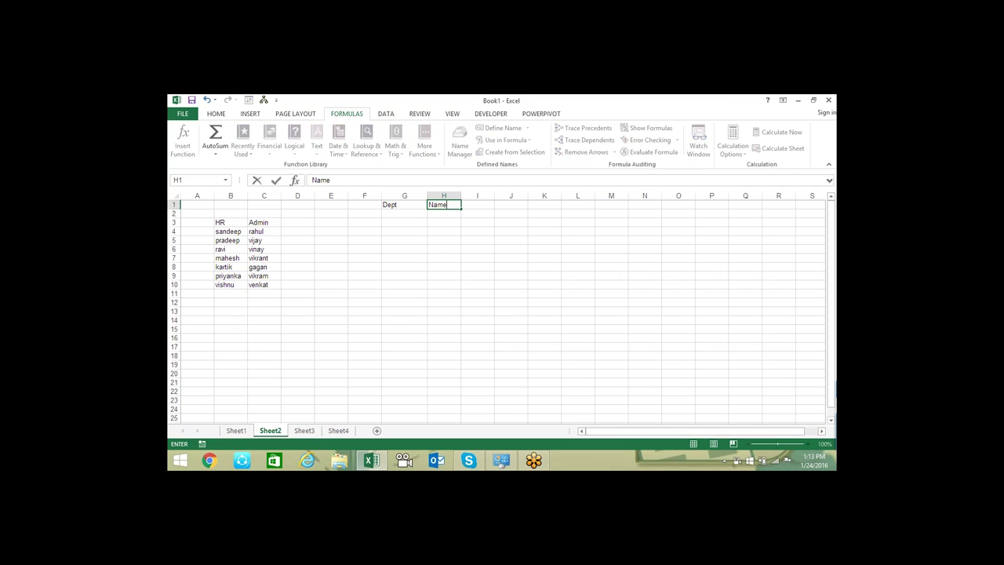
key(Tab)
text(Tas)
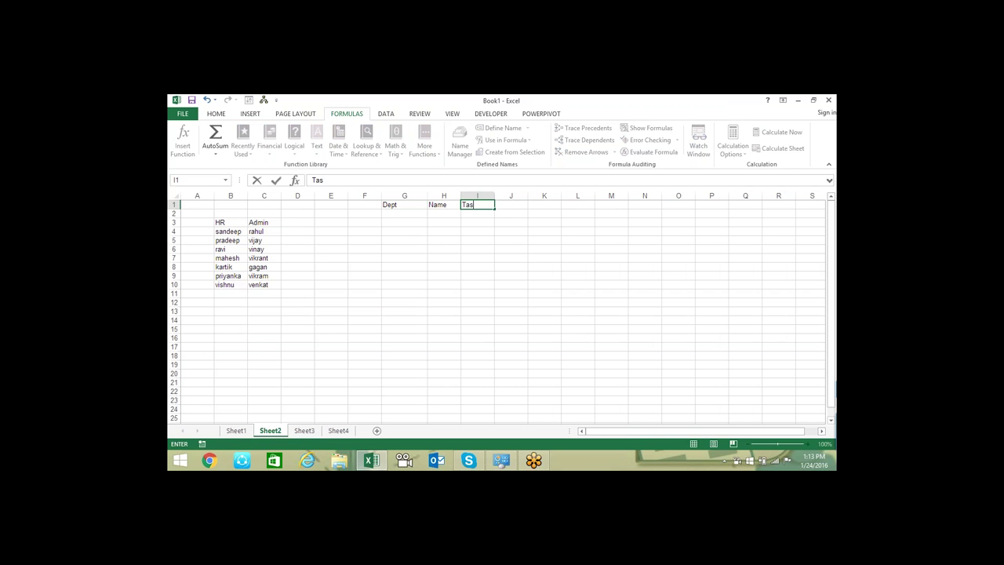
text(k)
key(Return)
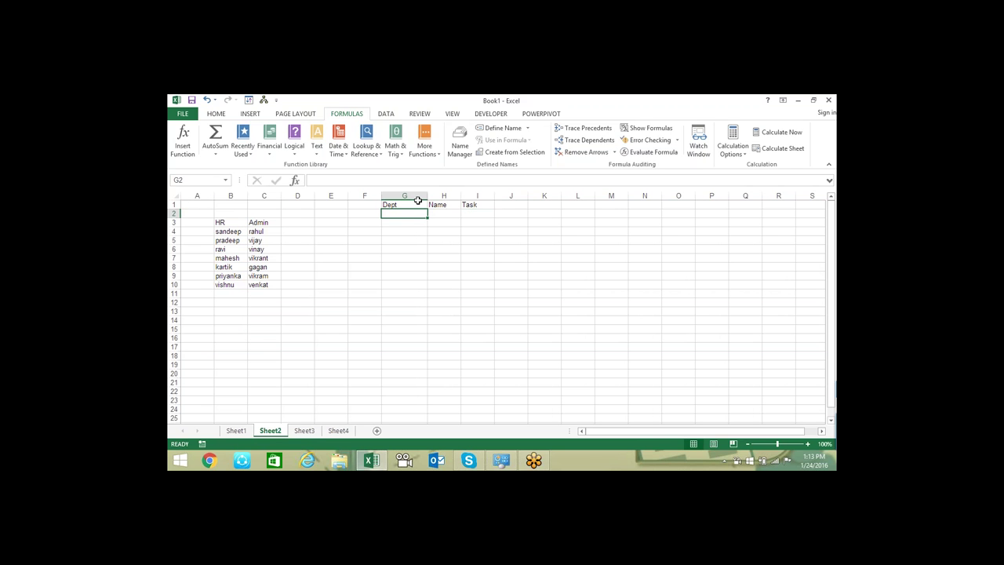
Apply All Borders to the table area G1:I11
drag(418, 201, 465, 291)
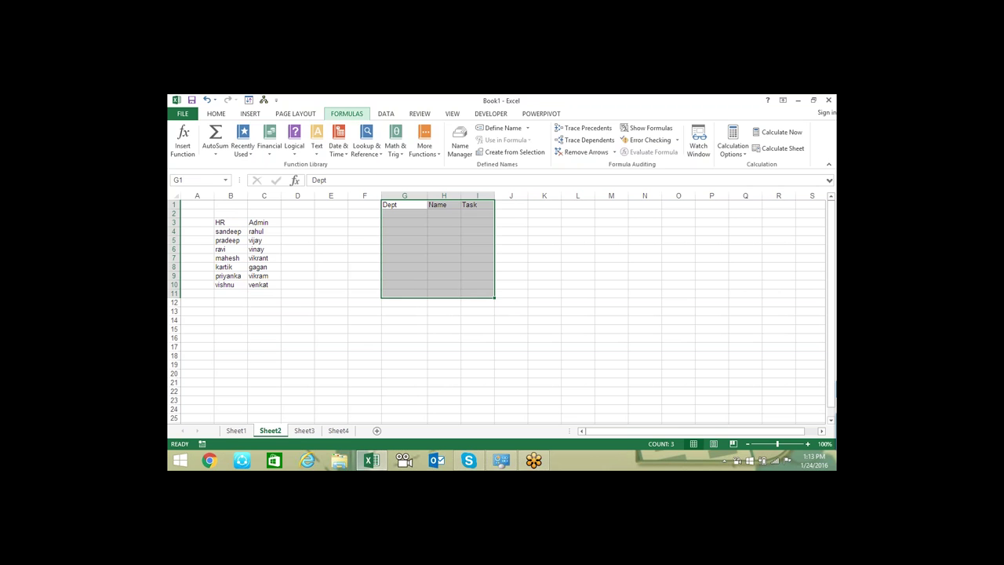
click(216, 114)
key(alt+h)
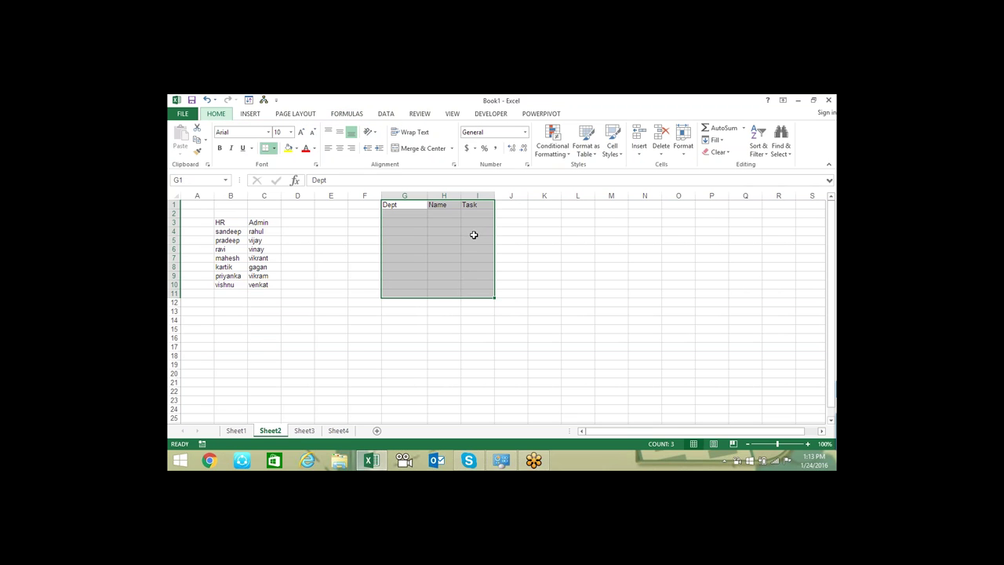
key(b)
key(a)
click(413, 217)
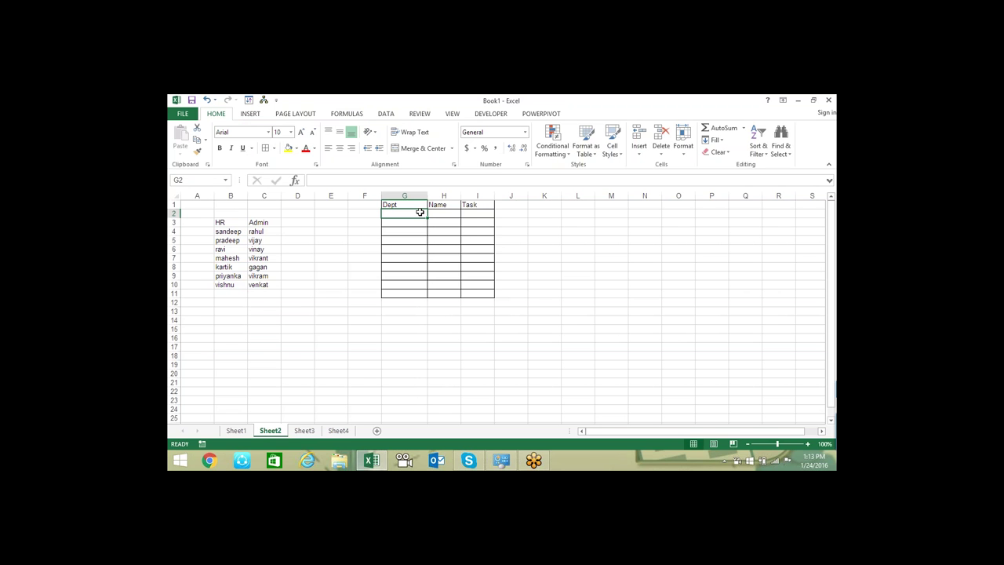
Give G2:G11 List data validation with source =$B$3:$C$3 (HR, Admin)
drag(420, 211, 411, 295)
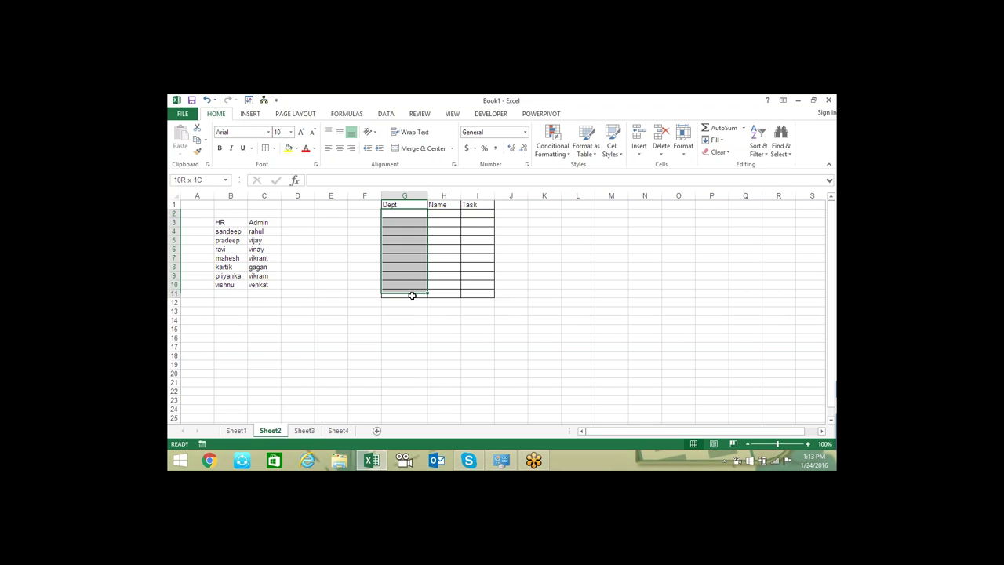
click(386, 114)
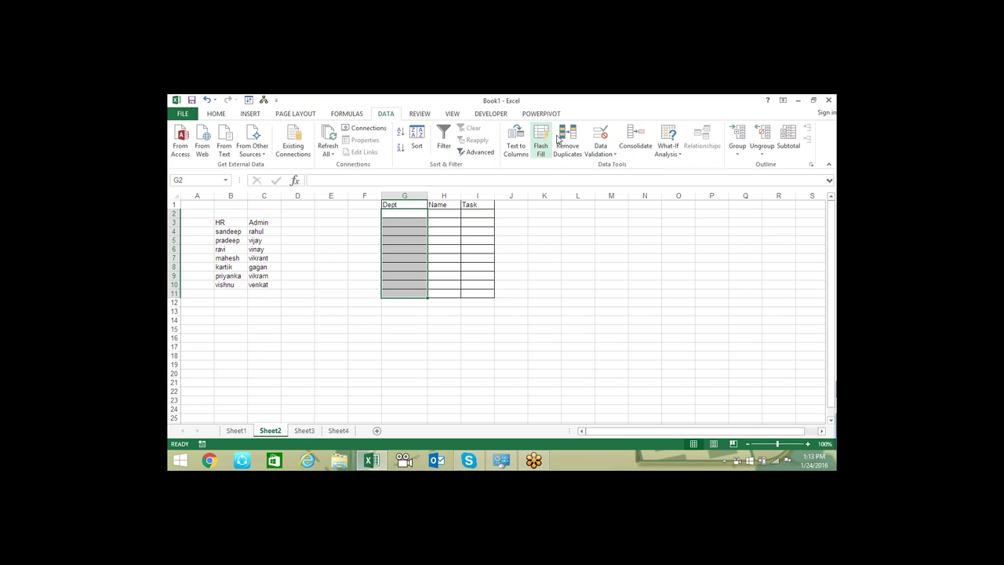
click(599, 135)
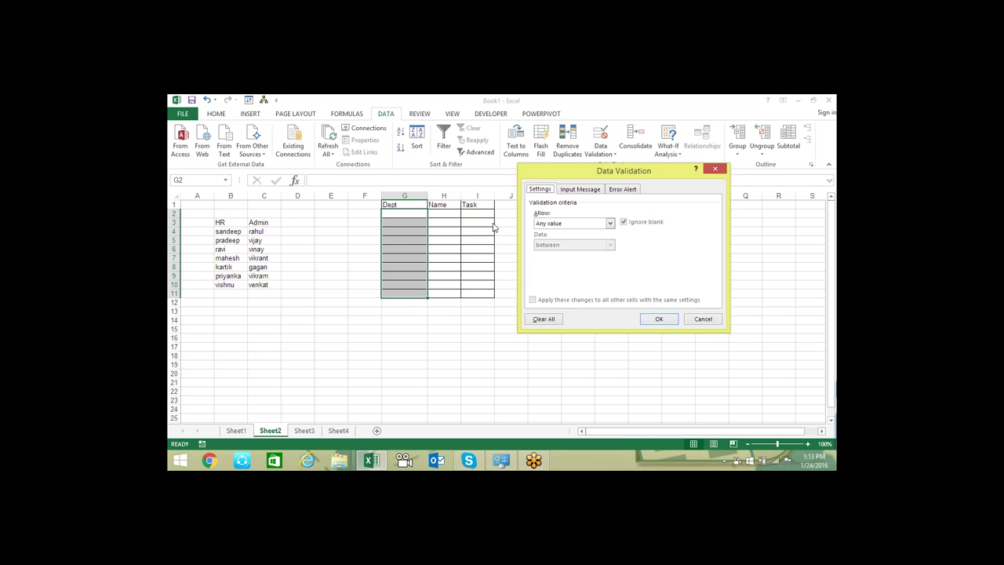
click(610, 223)
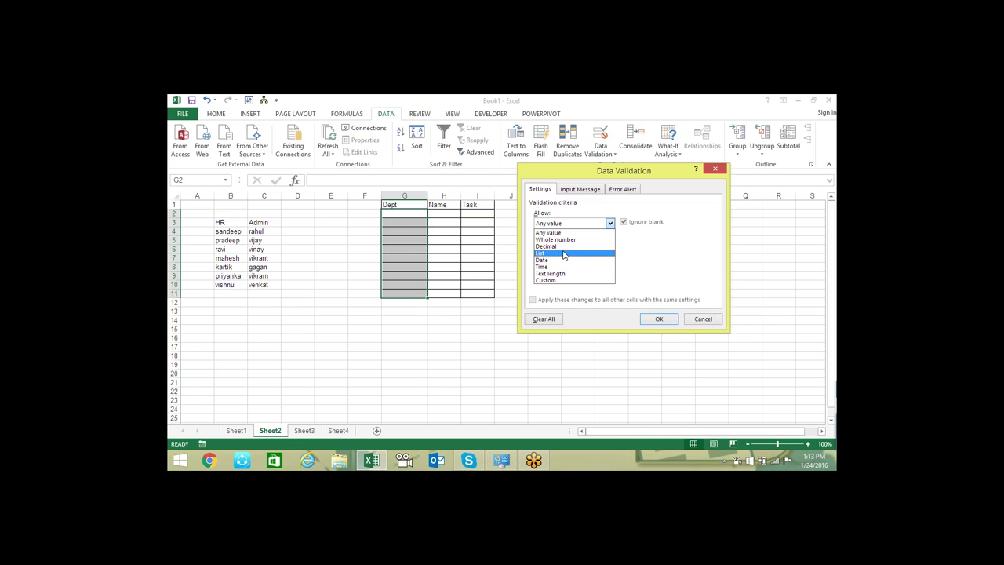
click(563, 253)
click(669, 265)
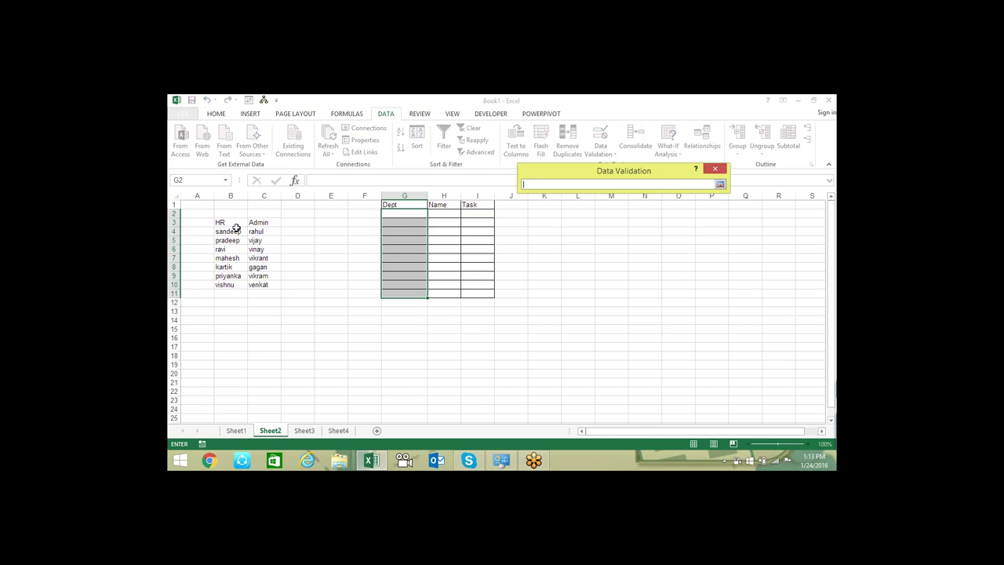
drag(225, 222, 253, 220)
key(Return)
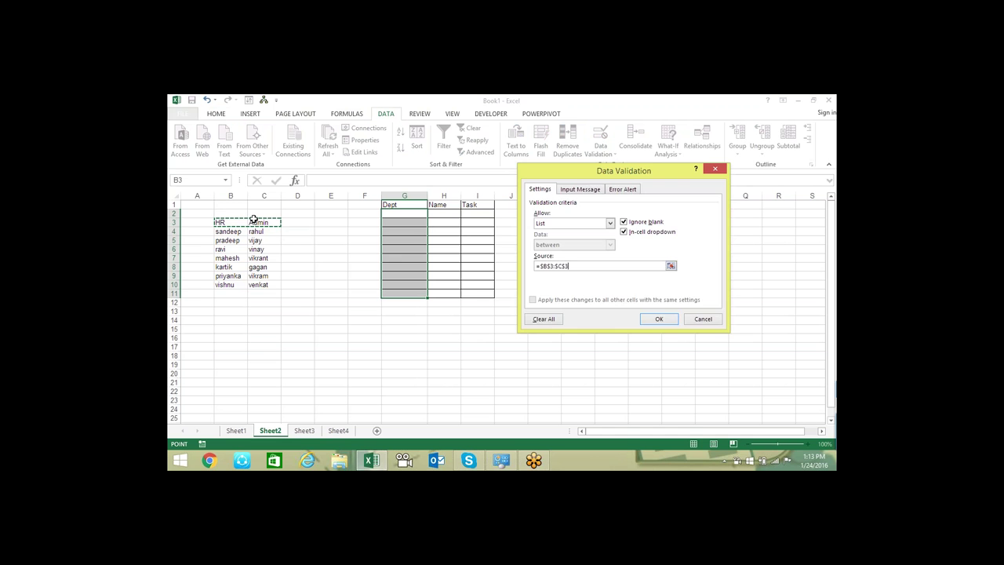
key(Return)
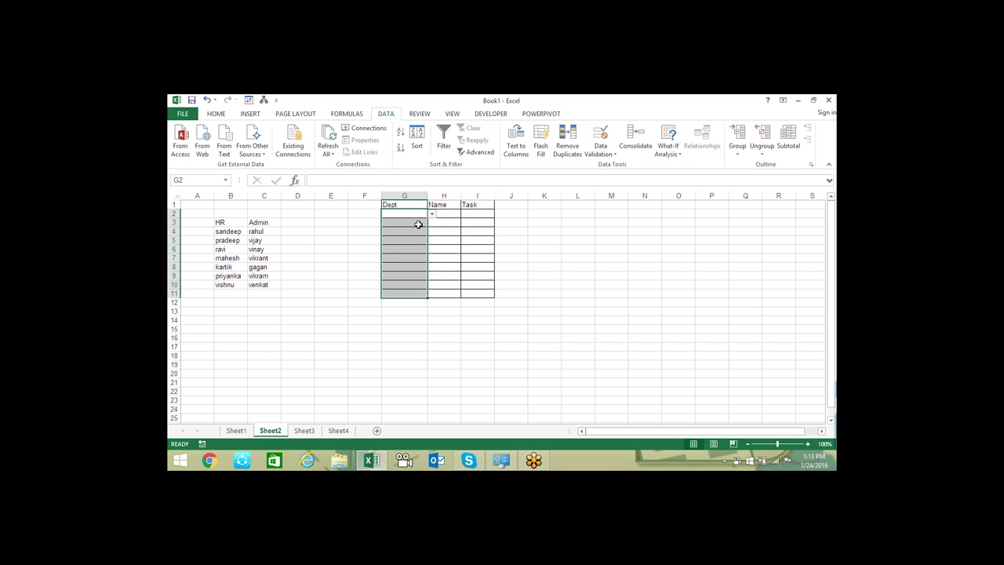
click(412, 213)
Choose HR in G2 and Admin in G3 from the Dept dropdown
click(431, 213)
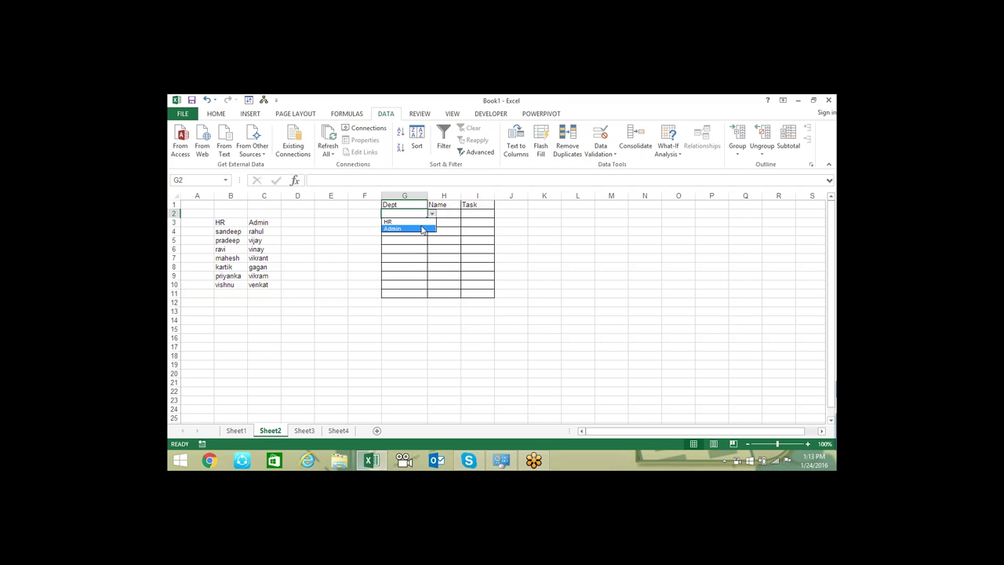
click(396, 223)
click(411, 223)
click(432, 222)
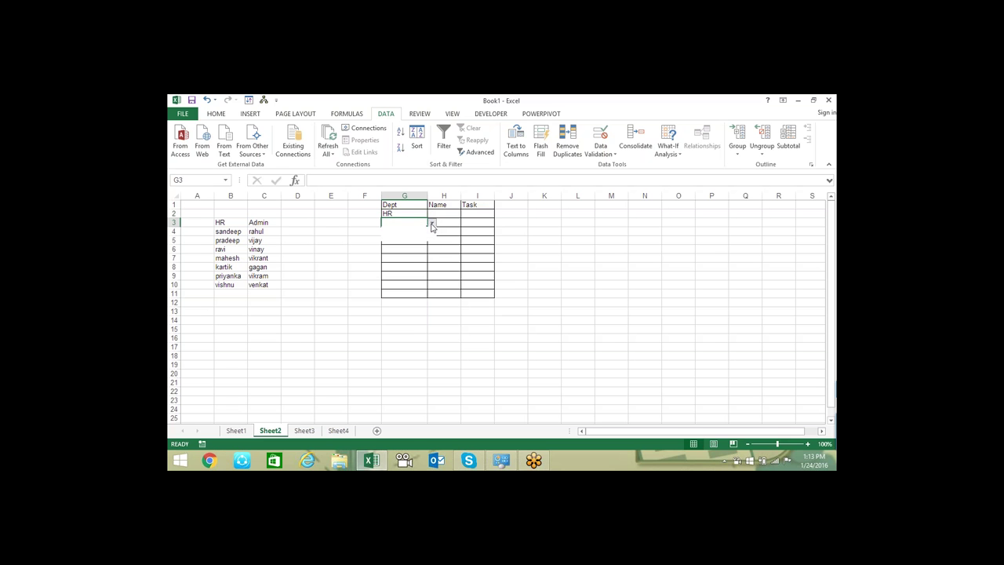
click(416, 240)
click(445, 214)
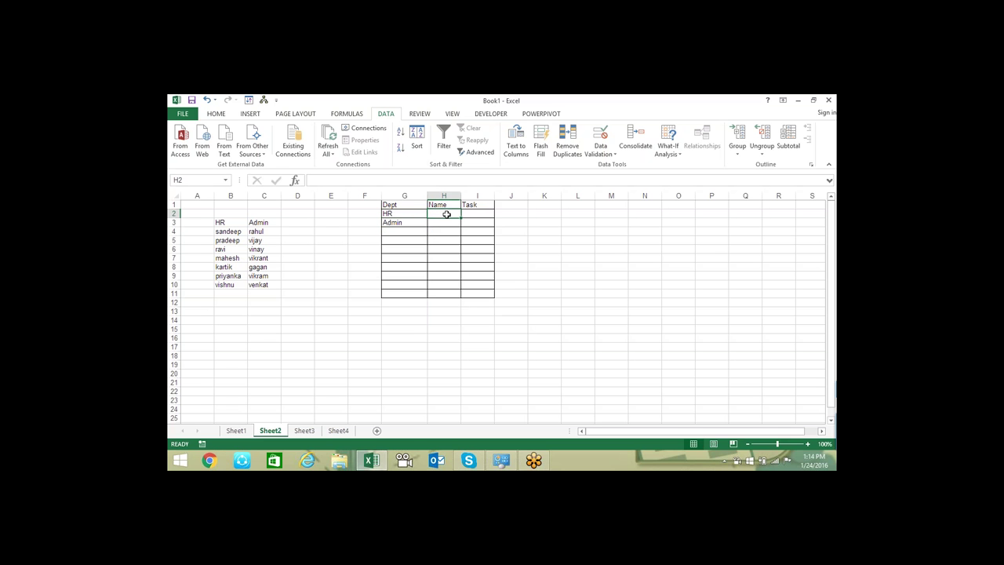
Test G2's dropdown by switching it to Admin and back to HR
click(261, 239)
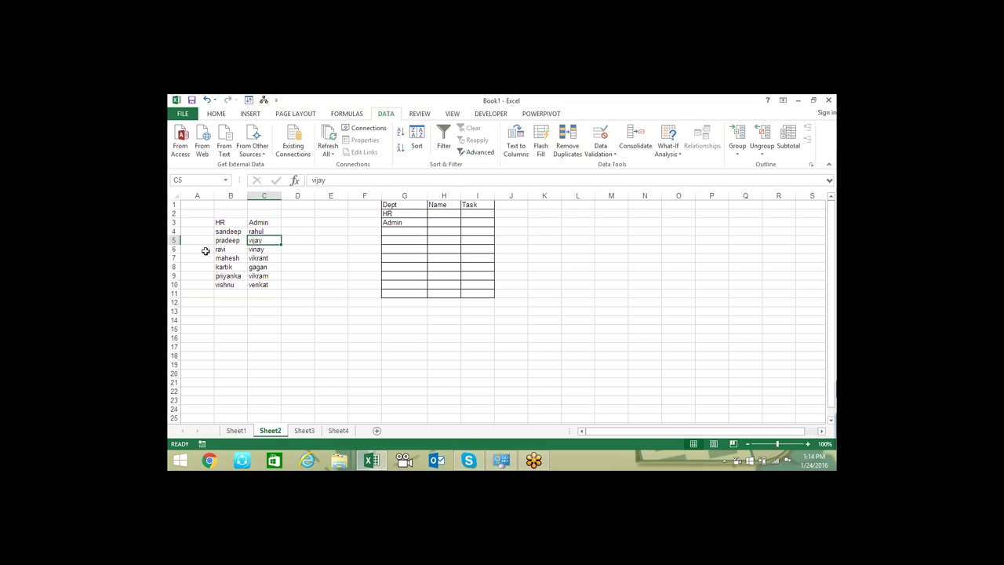
click(231, 233)
click(253, 233)
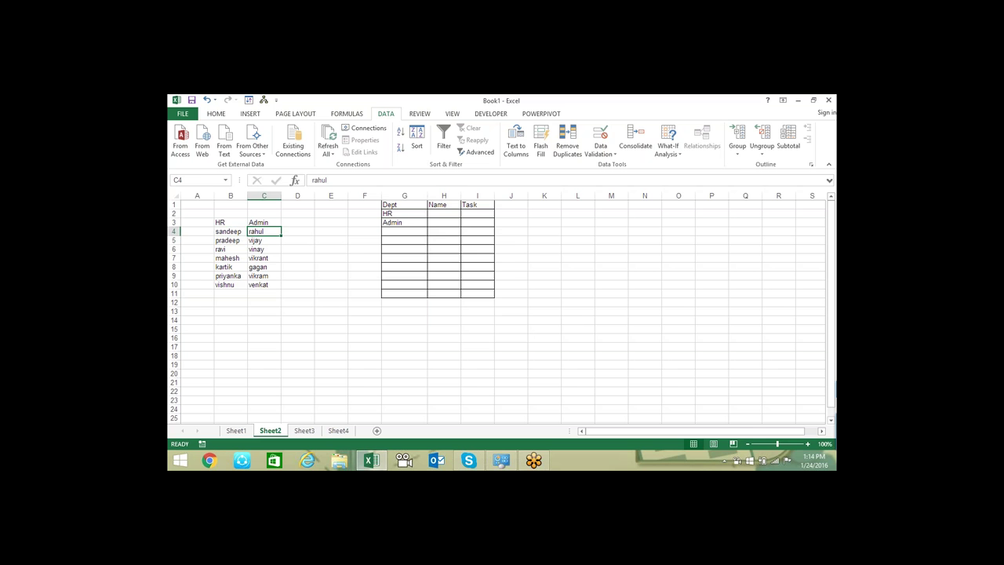
click(400, 215)
click(432, 213)
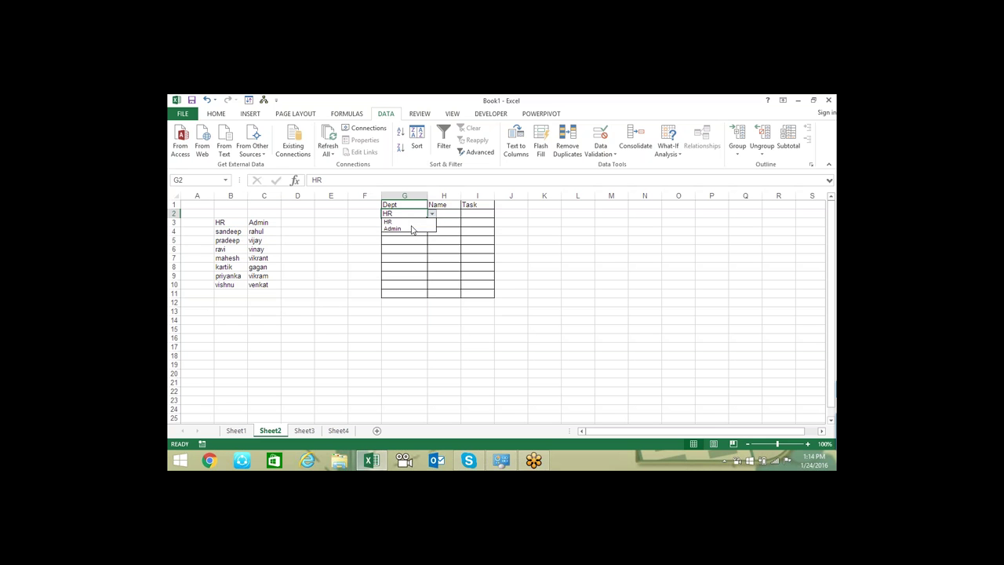
click(411, 229)
click(406, 240)
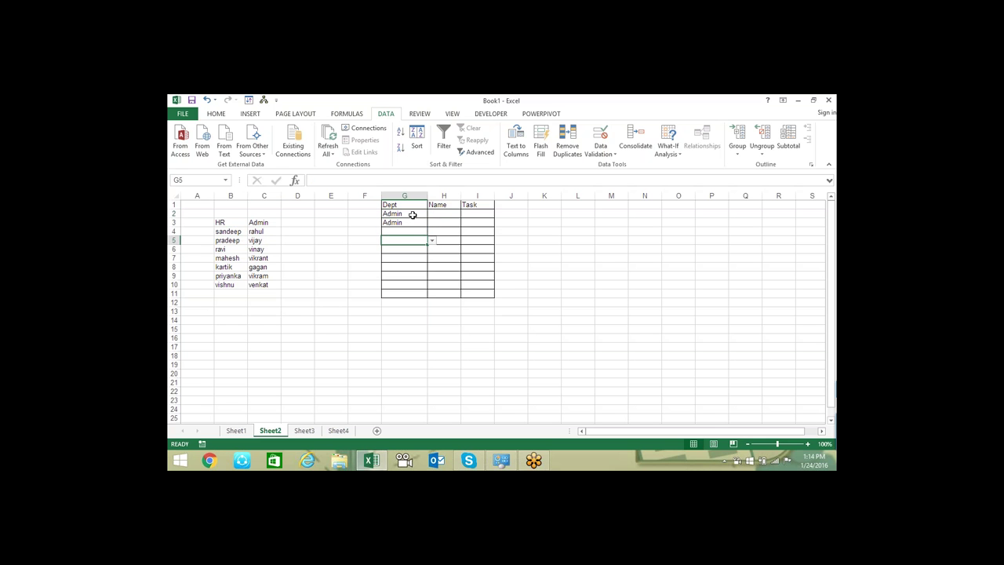
click(413, 215)
click(431, 213)
click(397, 223)
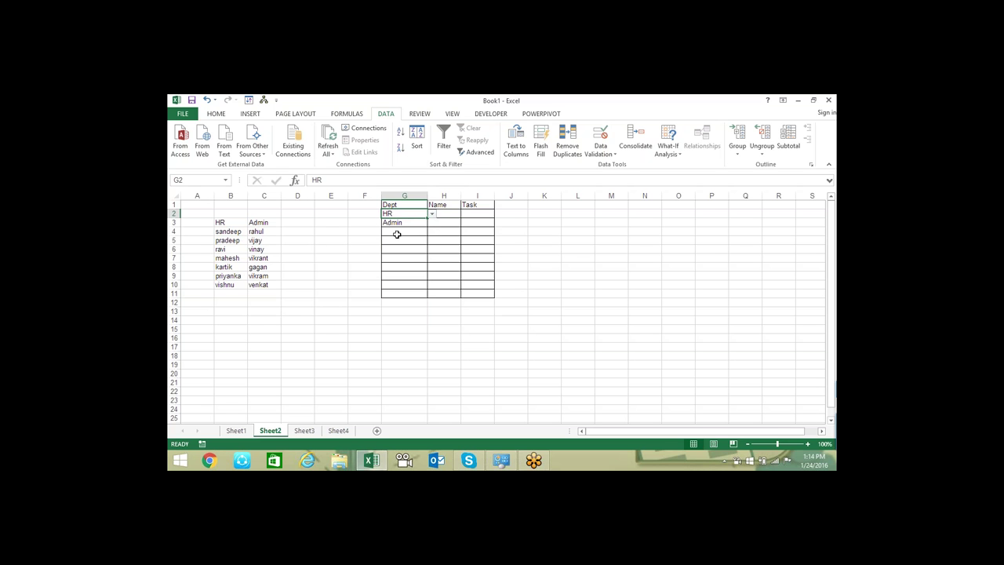
click(308, 248)
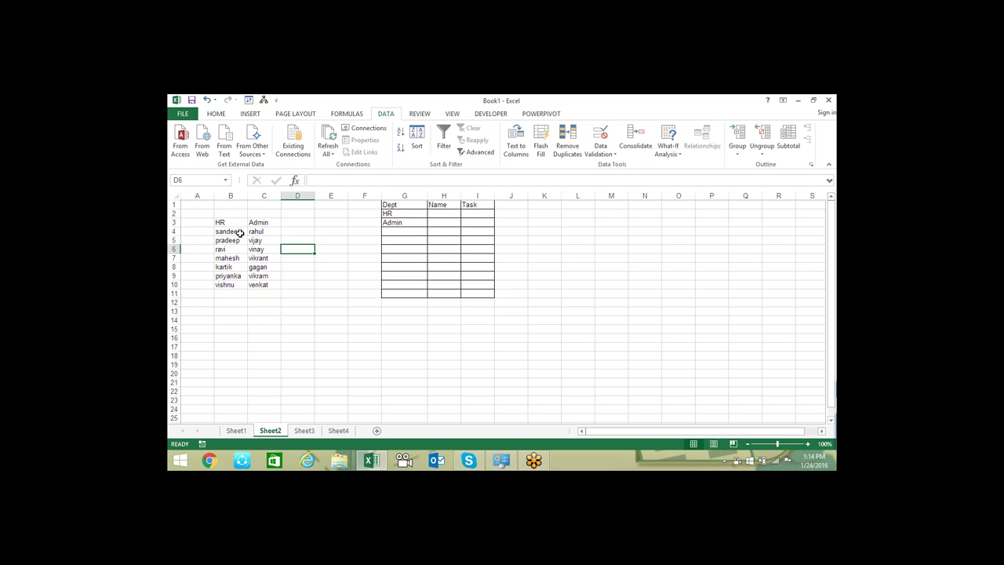
Name the HR names range B4:B10 as HR via the Name Box
drag(240, 233, 235, 286)
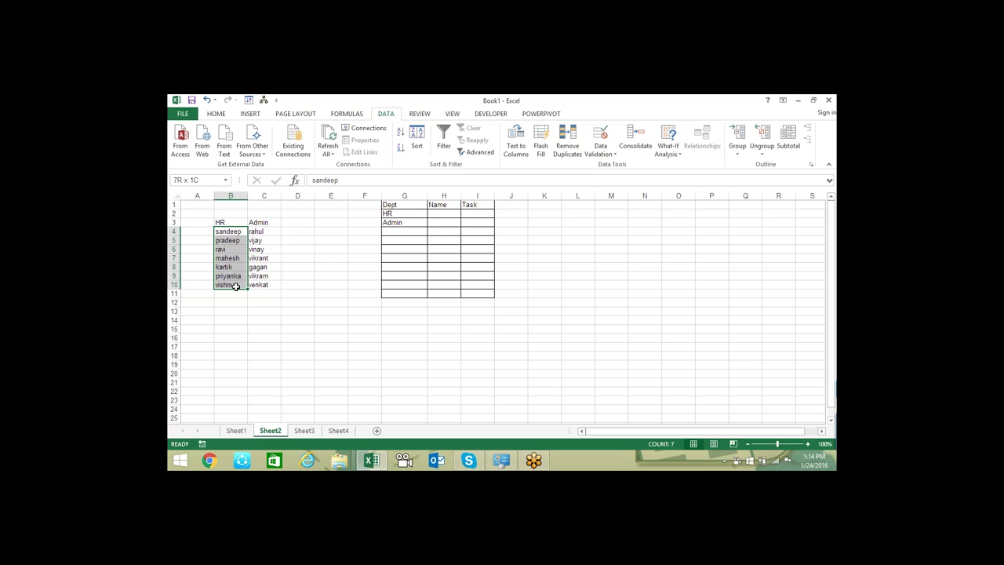
click(206, 182)
text(H)
text(R)
key(Return)
Name the Admin names range C4:C10 as Admin via the Name Box
drag(256, 229, 262, 284)
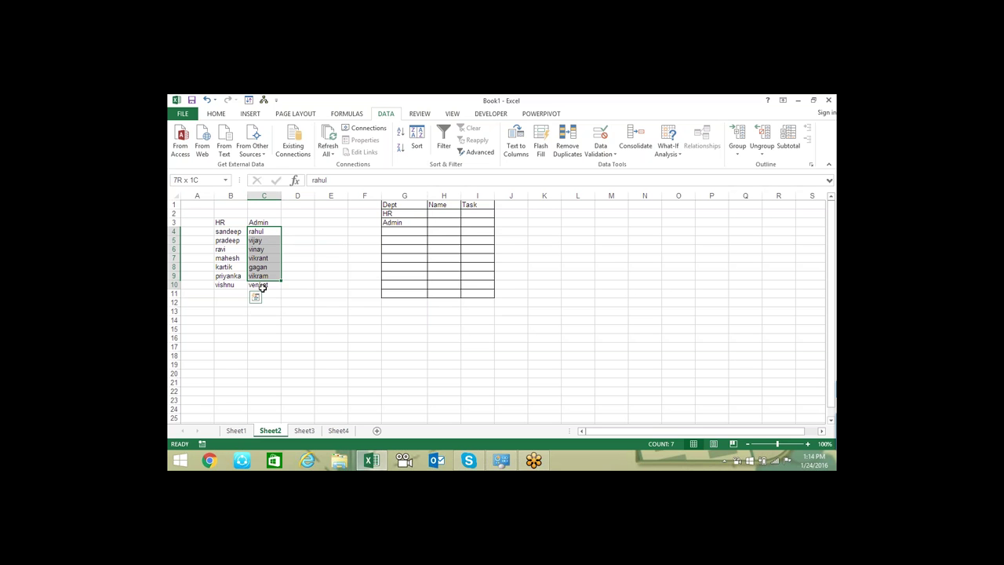
click(200, 183)
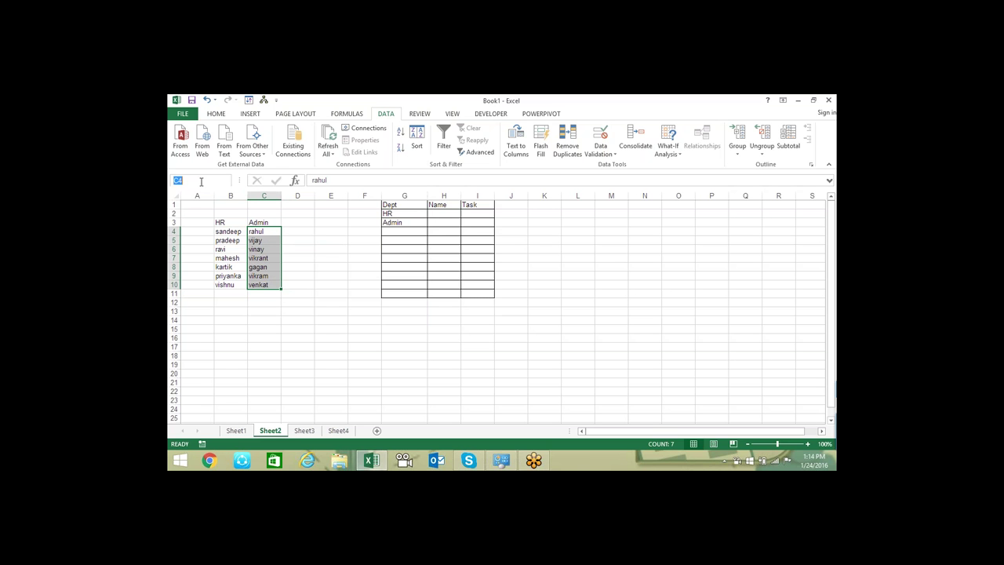
text(Admin)
key(Return)
click(276, 321)
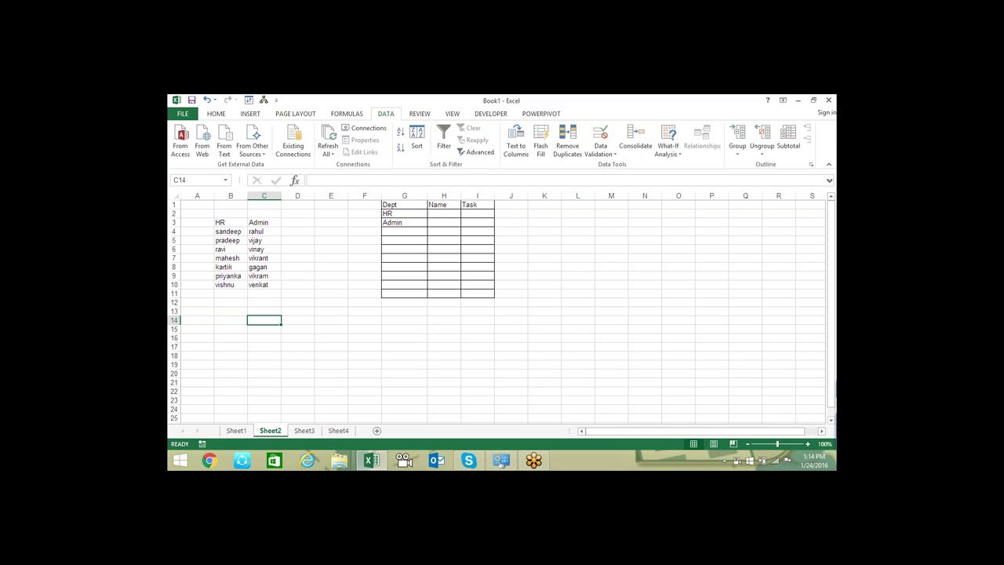
Enter =hr in C14, which returns #VALUE!
text(=a)
key(BackSpace)
text(hr)
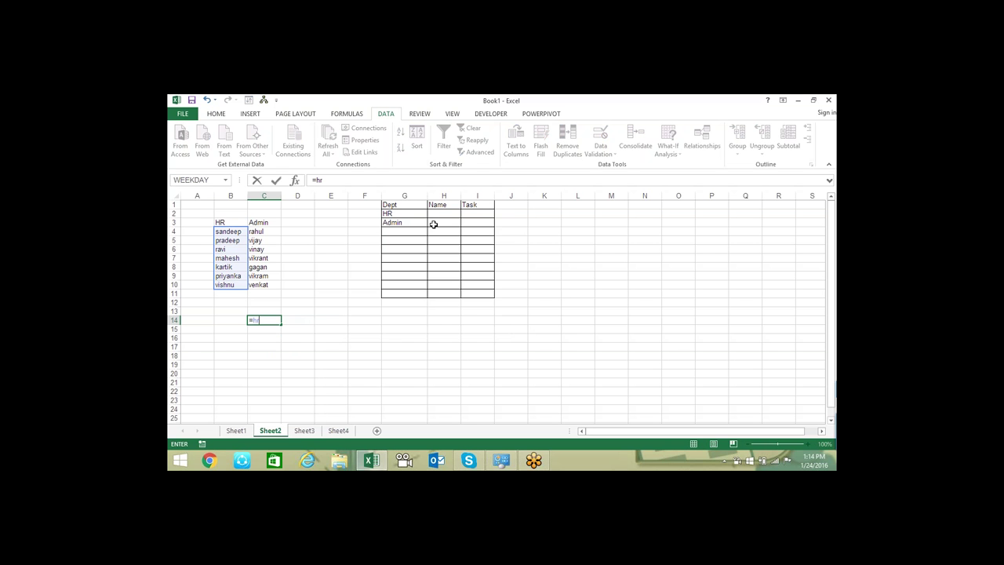
click(435, 213)
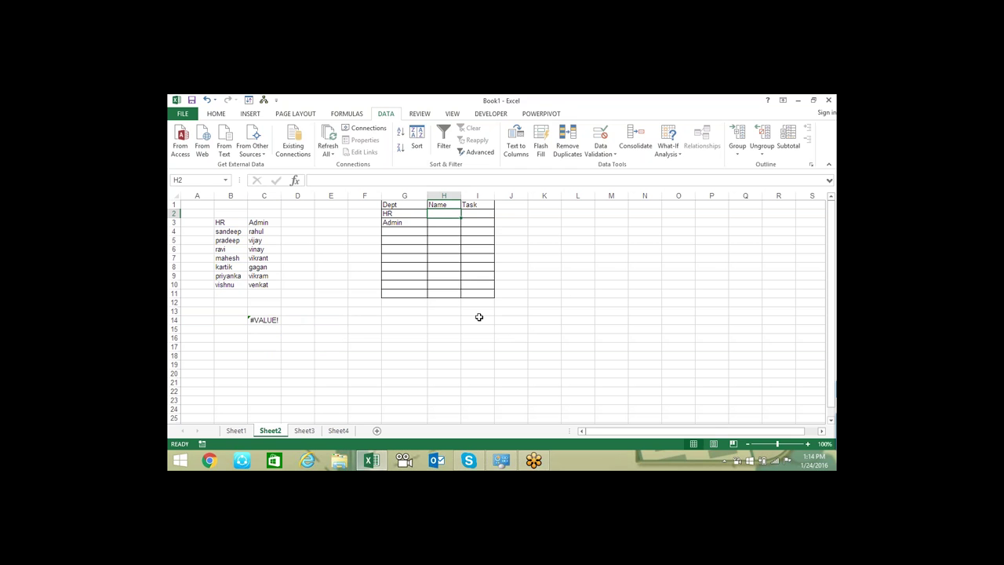
Enter =G2 in H2 referencing the Dept cell
text(=)
key(Left)
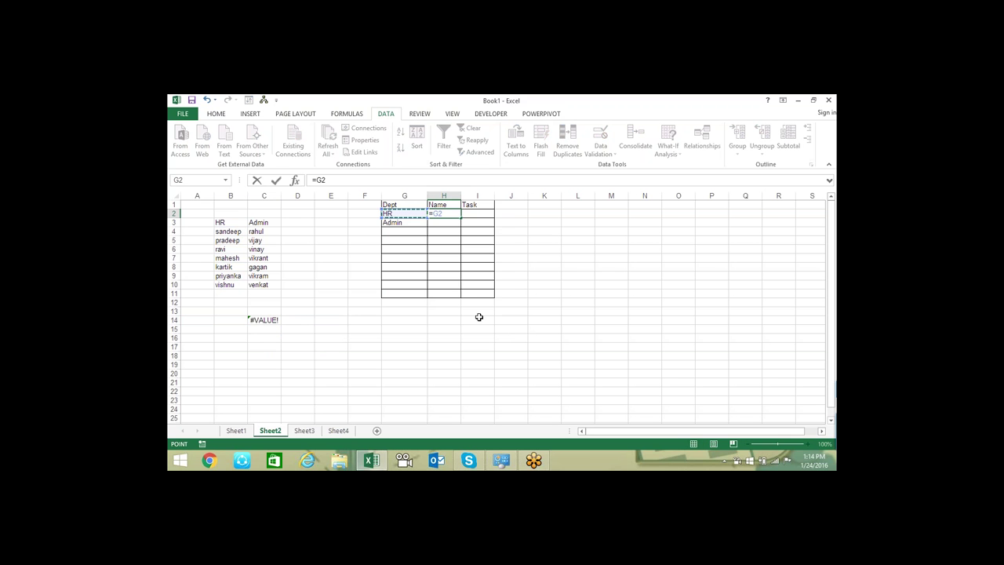
key(BackSpace)
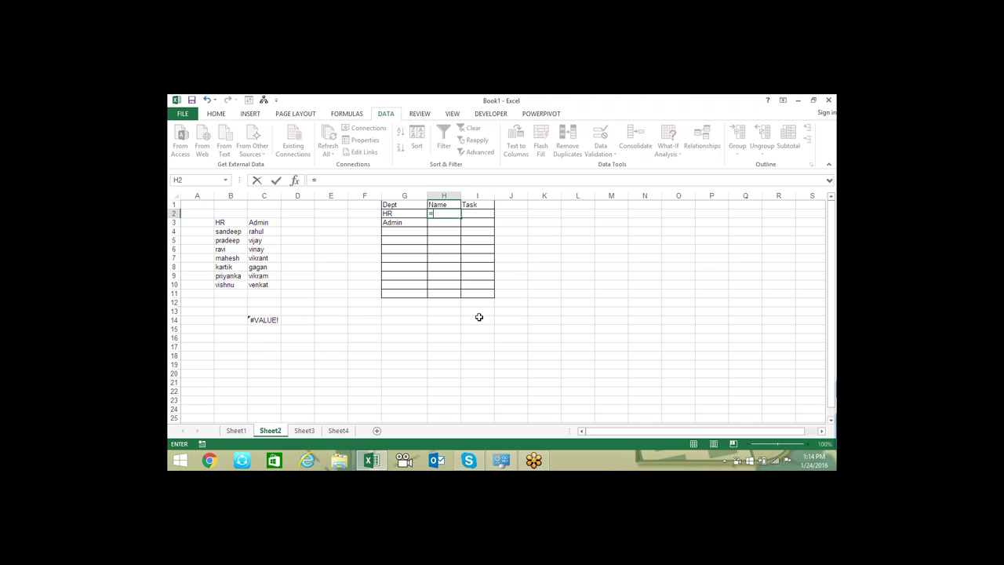
click(402, 217)
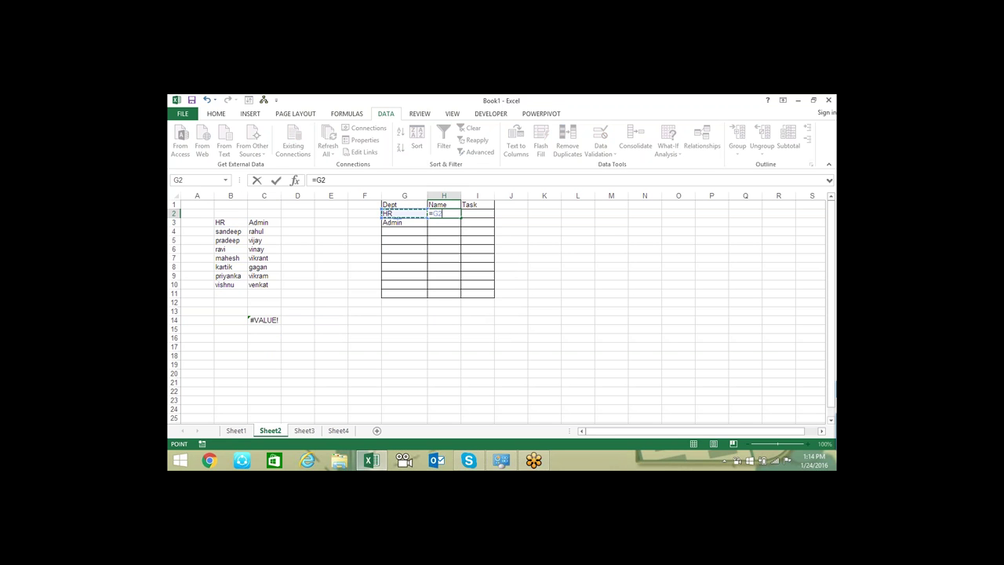
key(Return)
Rewrite H2's formula as =INDIRECT(G2 using the function autocomplete
key(Up)
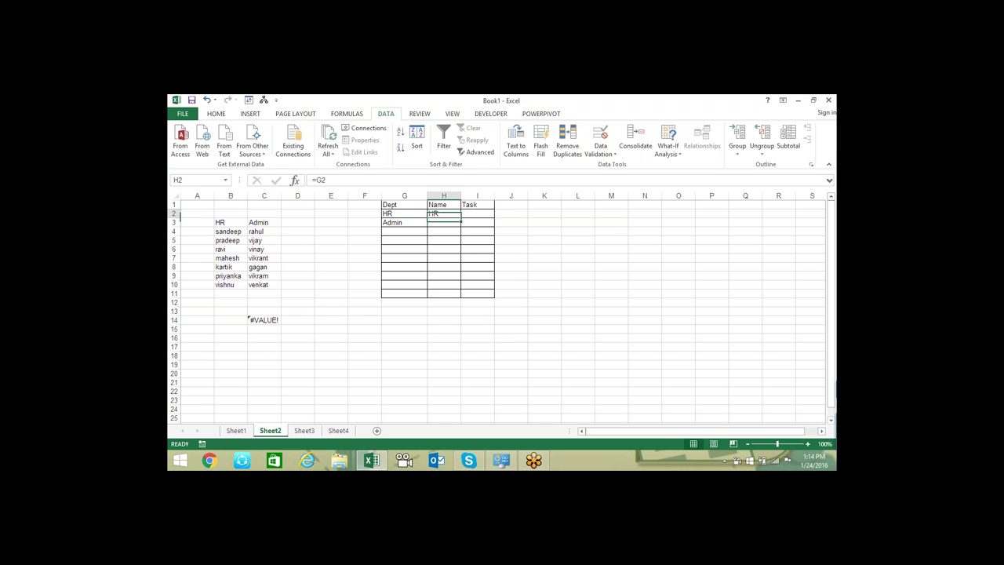
key(F2)
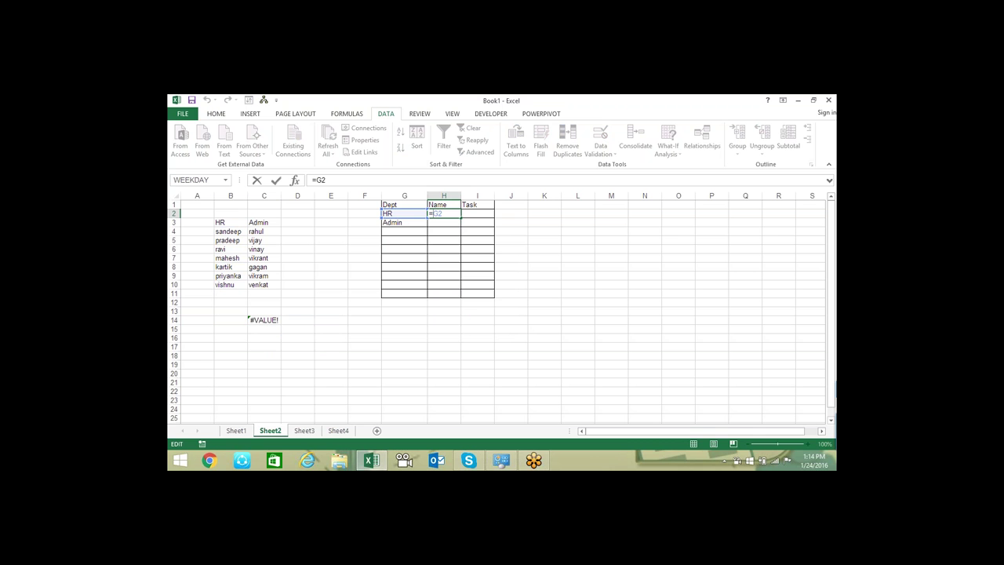
text(in)
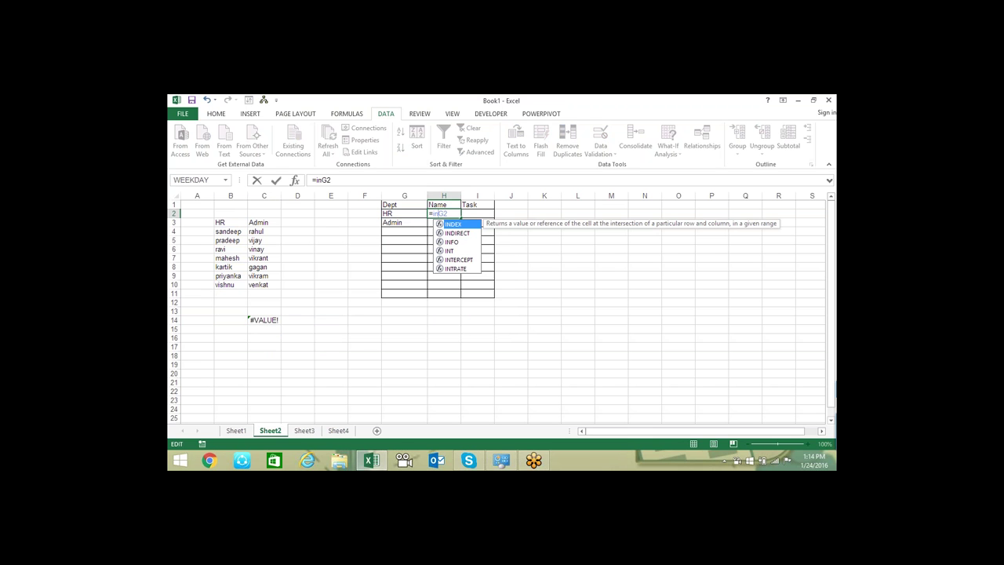
key(Down)
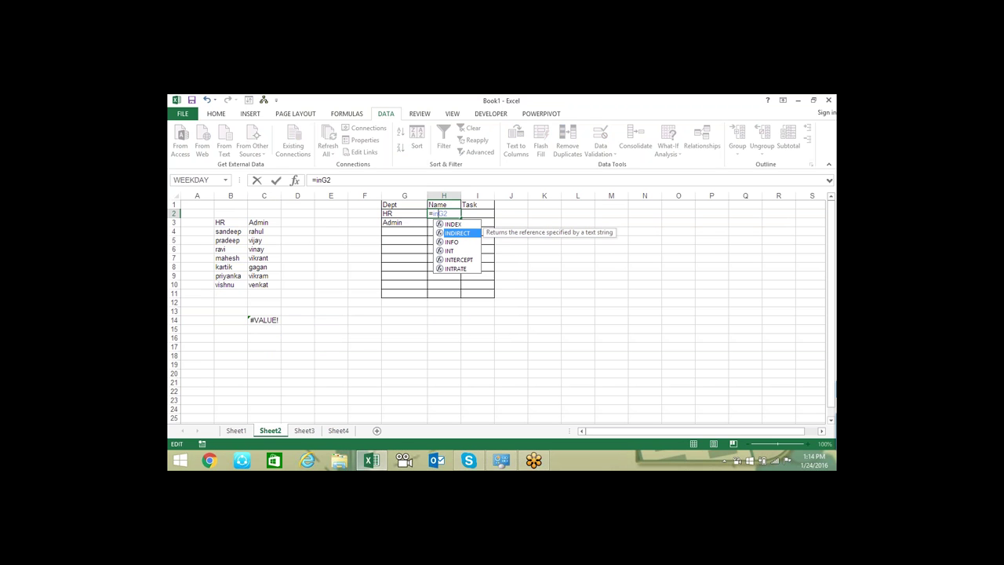
key(Tab)
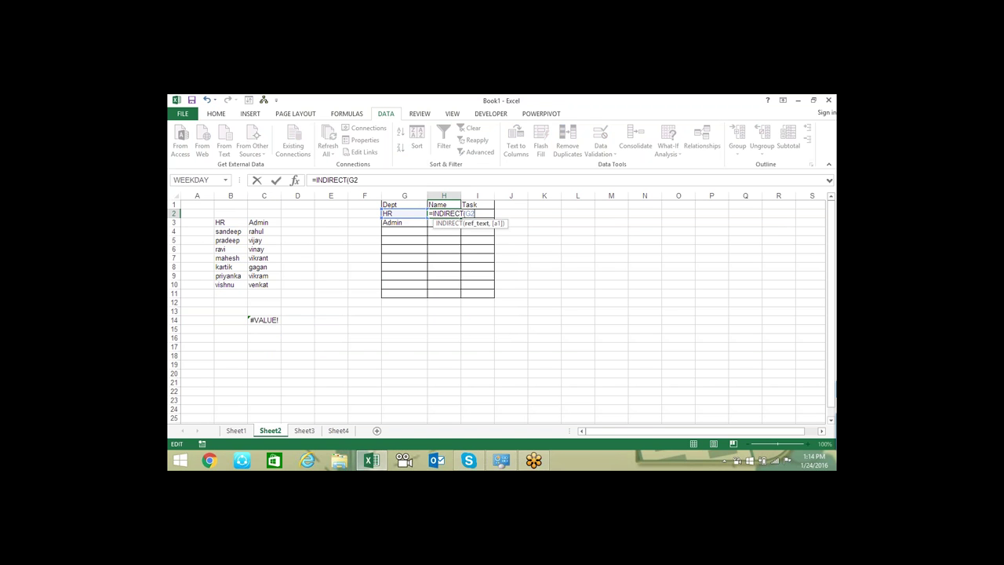
Confirm H2's =INDIRECT(G2) formula, then re-enter it as an array formula with Ctrl+Shift+Enter
key(Return)
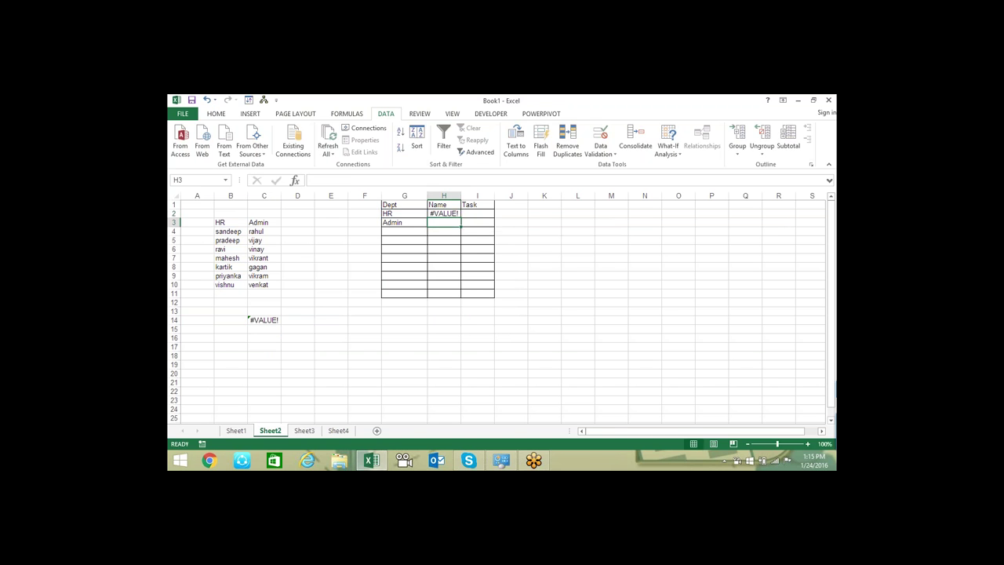
key(Up)
key(F2)
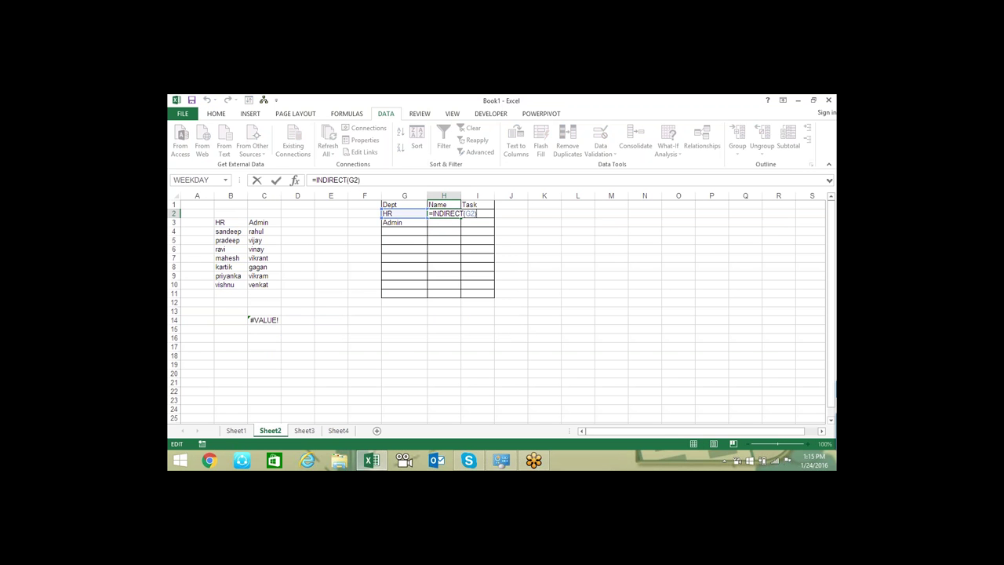
key(ctrl+shift+Return)
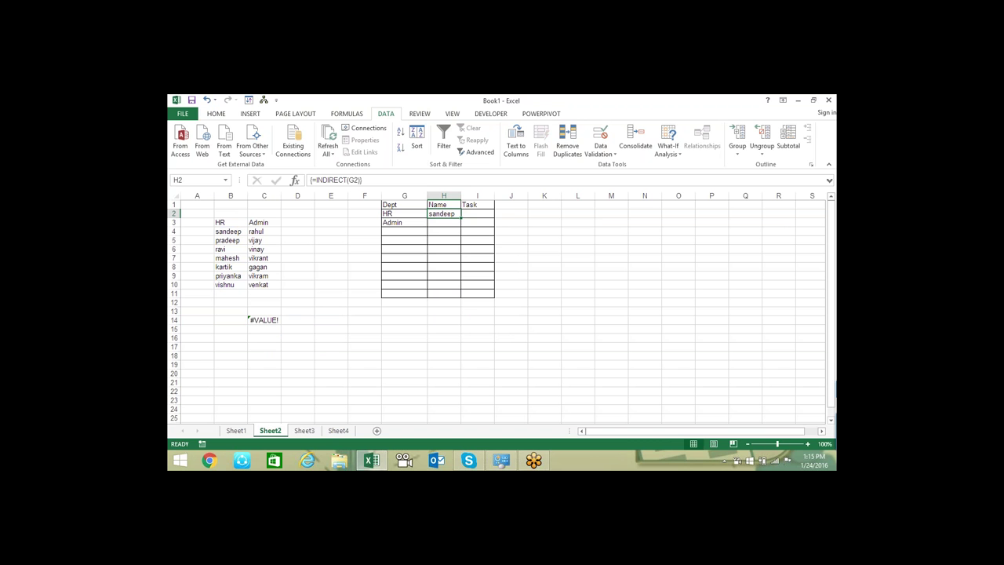
Choose Admin as the Dept in G2 and re-commit H2's formula as a normal formula
click(403, 213)
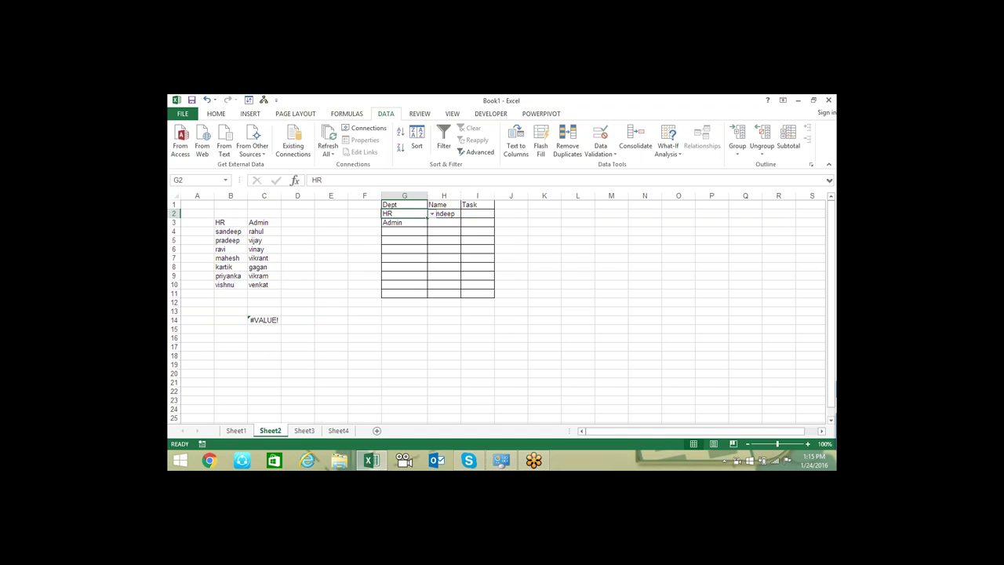
click(431, 213)
click(400, 231)
click(443, 213)
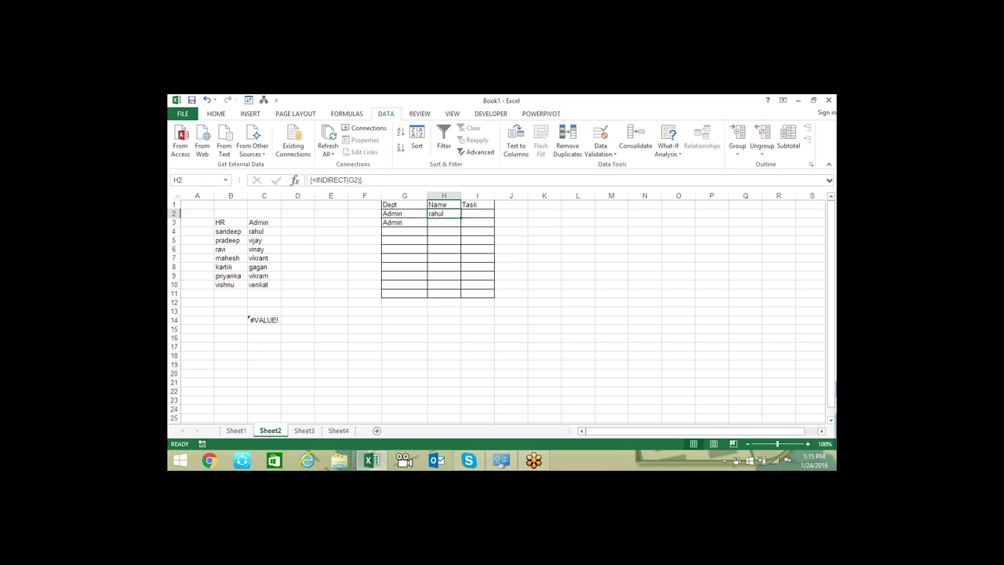
key(F2)
key(Return)
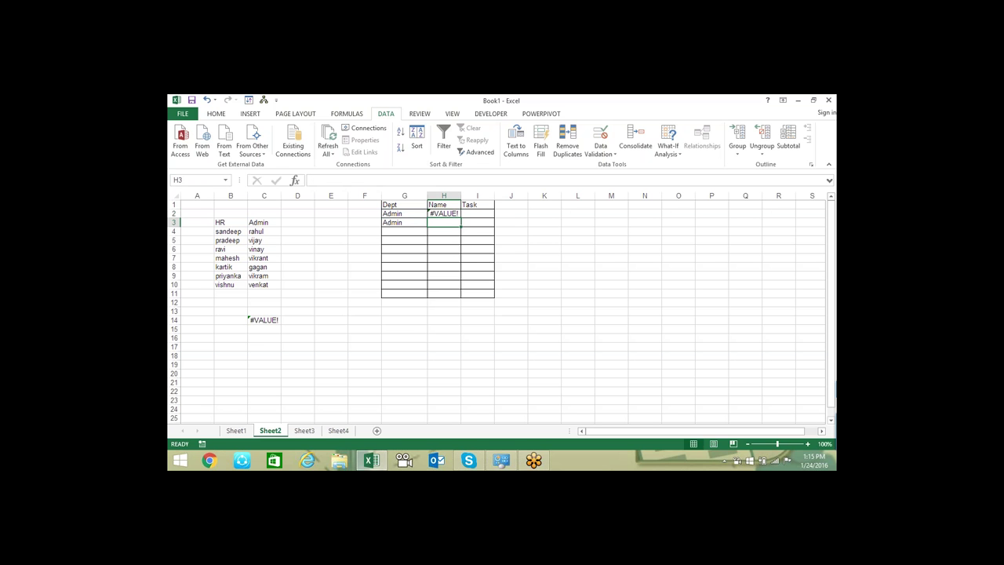
Start erasing H2's formula text, then cancel the edit so =INDIRECT(G2) stays
click(444, 213)
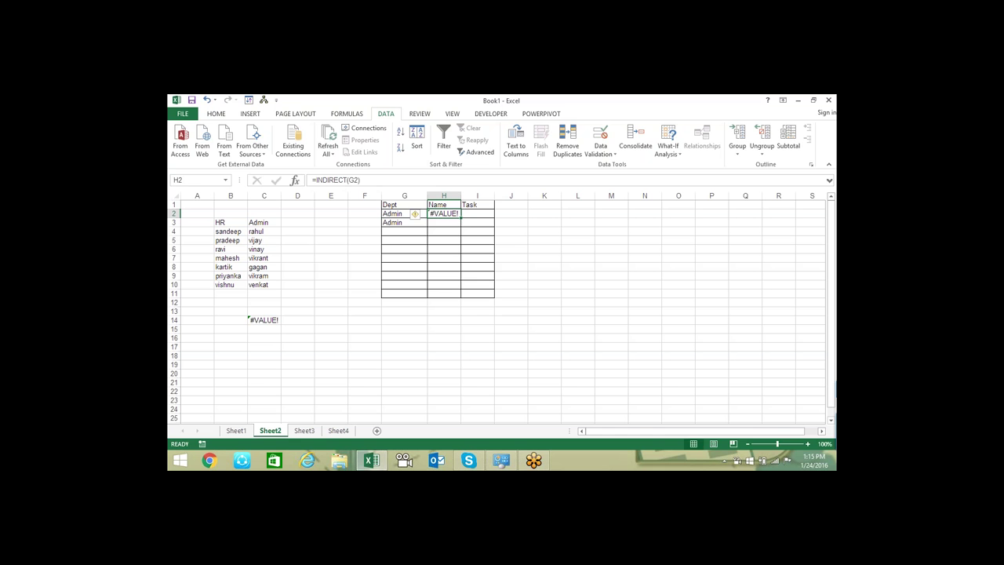
key(F2)
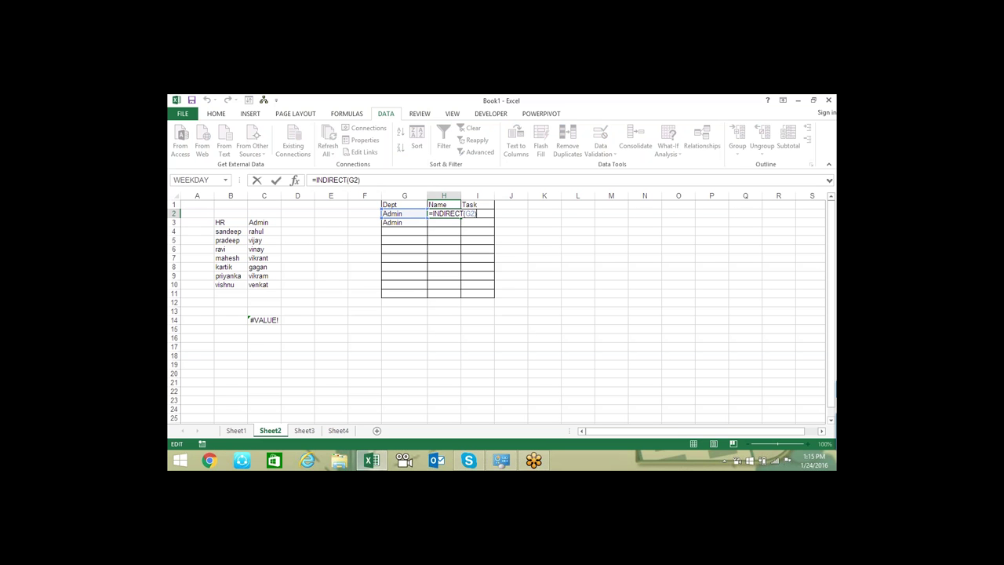
key(shift+Left)
key(shift+Left)
key(shift+Left)
key(BackSpace)
key(Escape)
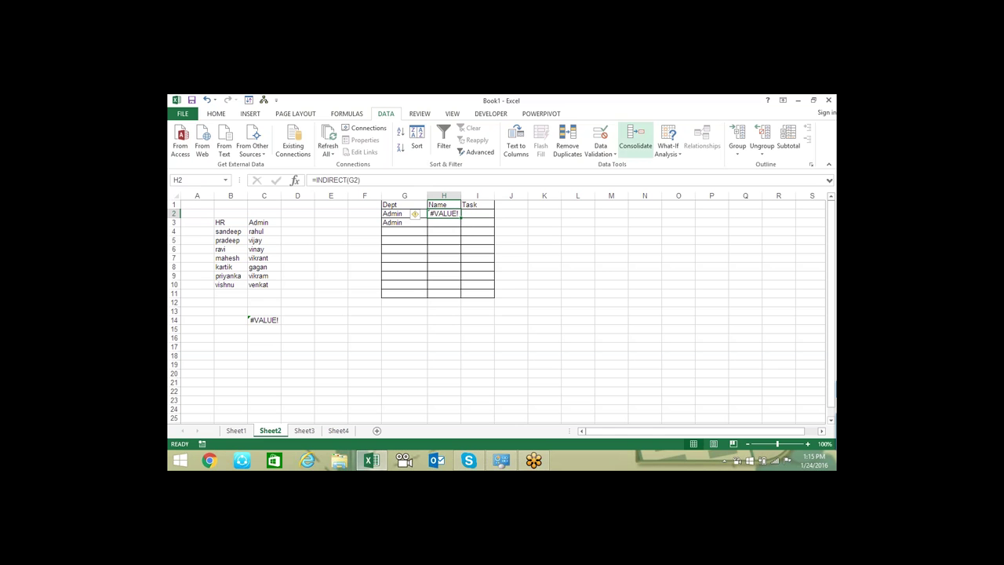
Clear H2:H11 and give those cells List validation with source =INDIRECT(G2)
drag(448, 214, 448, 294)
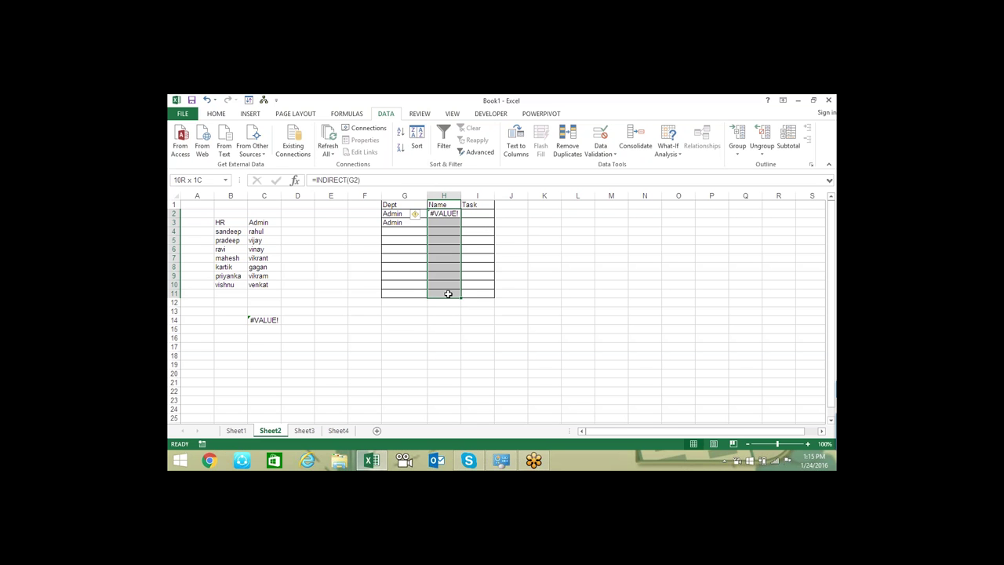
key(Delete)
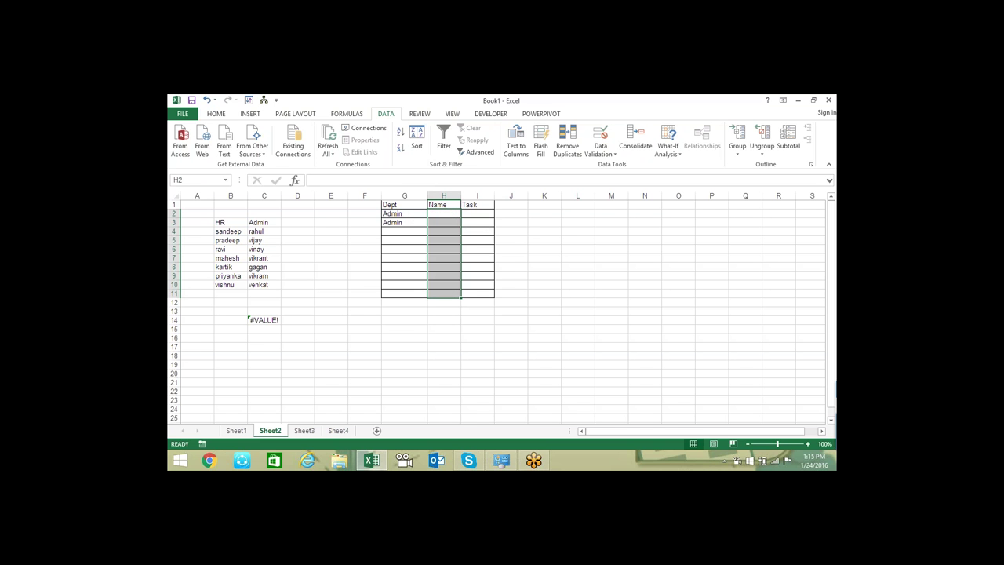
click(597, 138)
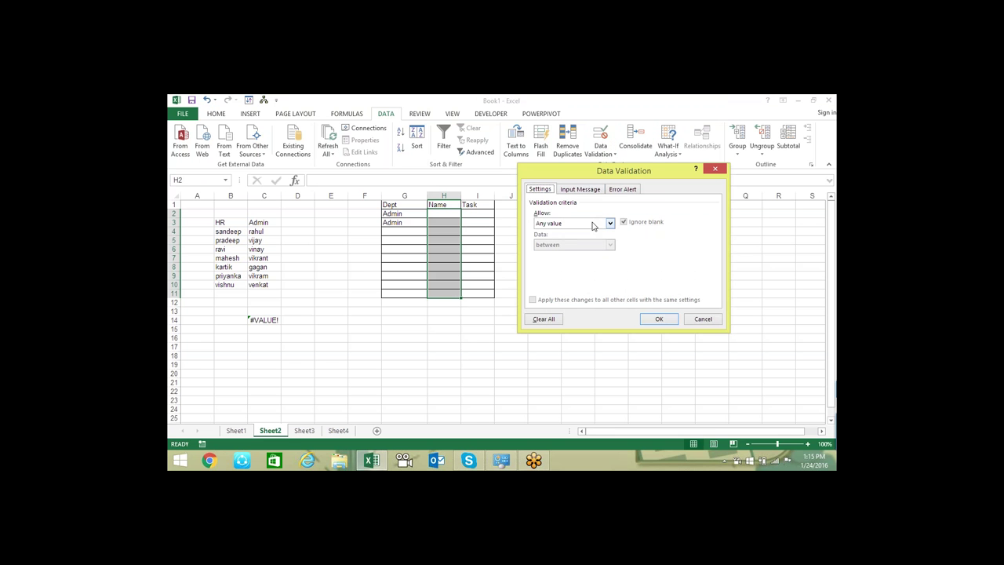
click(599, 224)
click(581, 254)
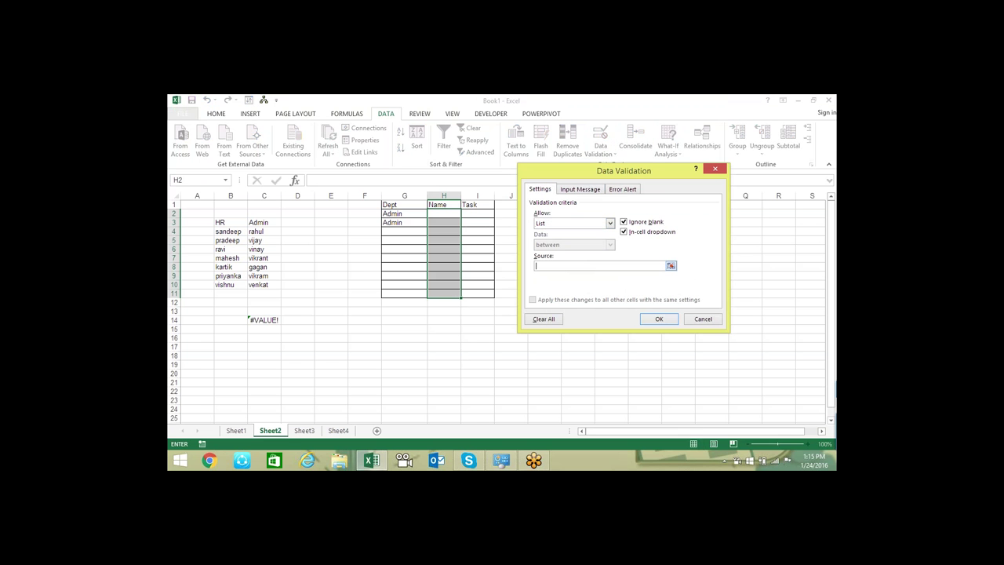
text(=INDIRECT(G2))
click(649, 320)
Set G2's Dept to HR and pick ravi from H2's dependent name list
click(558, 245)
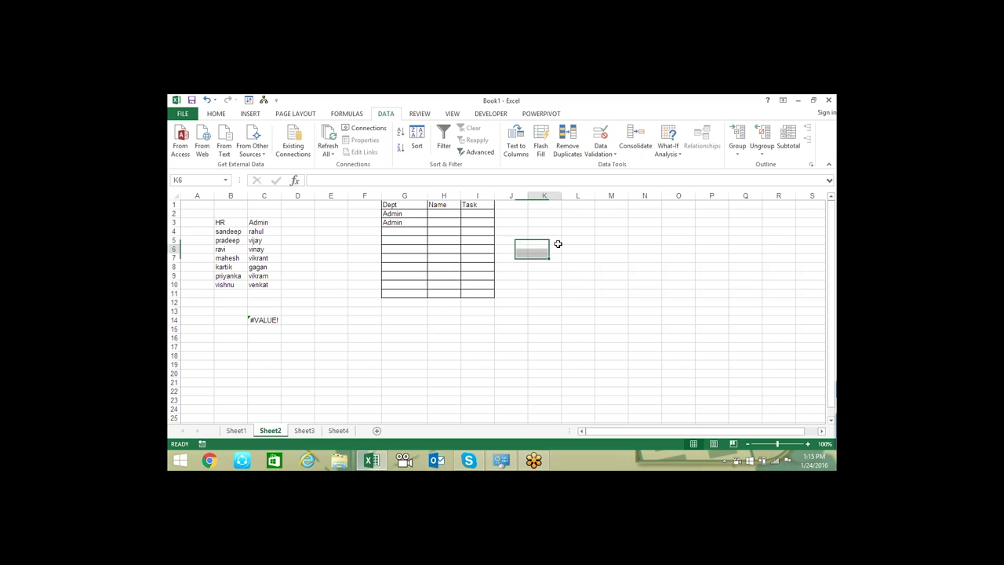
click(447, 213)
click(466, 214)
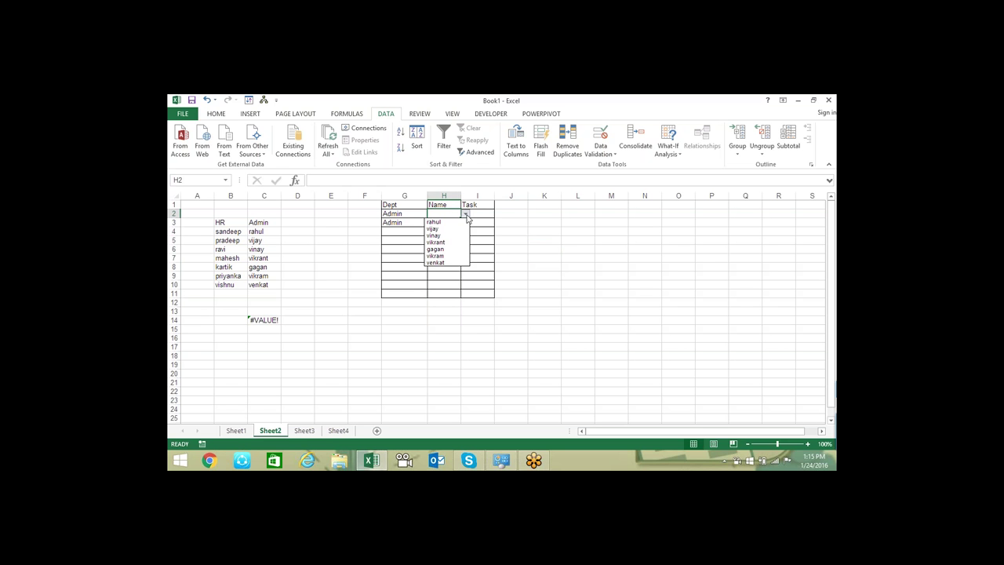
click(415, 218)
click(403, 213)
click(432, 213)
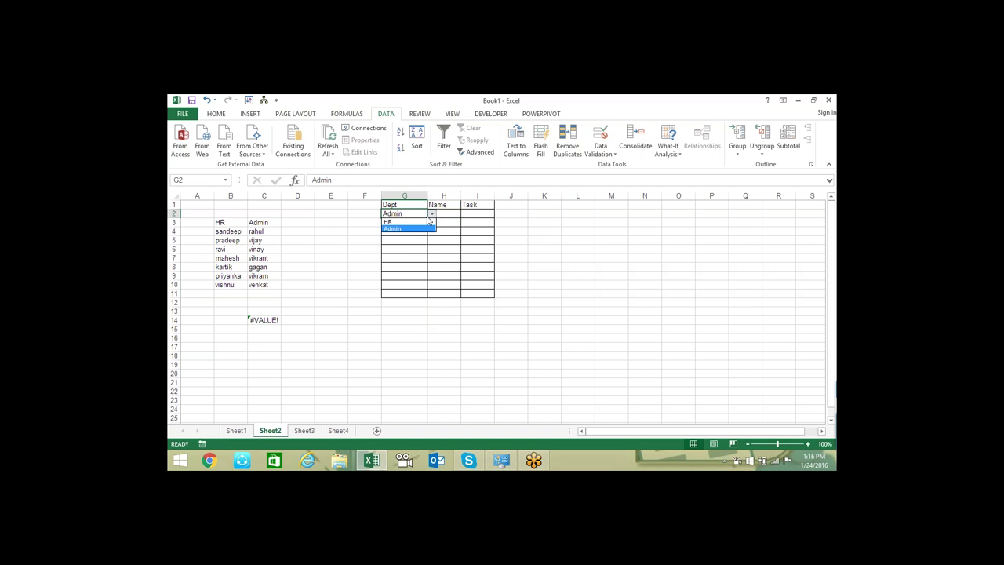
click(404, 222)
click(443, 214)
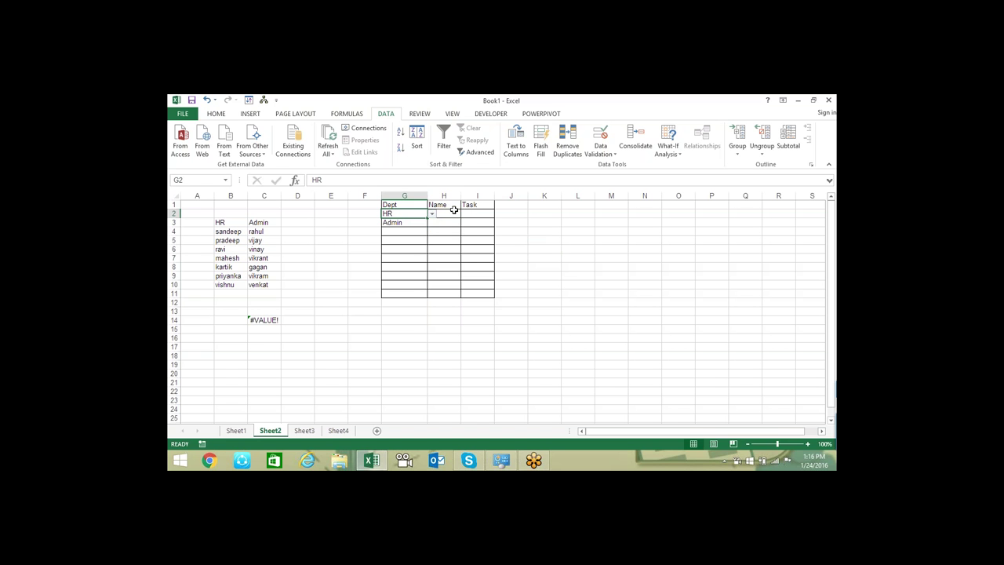
click(465, 214)
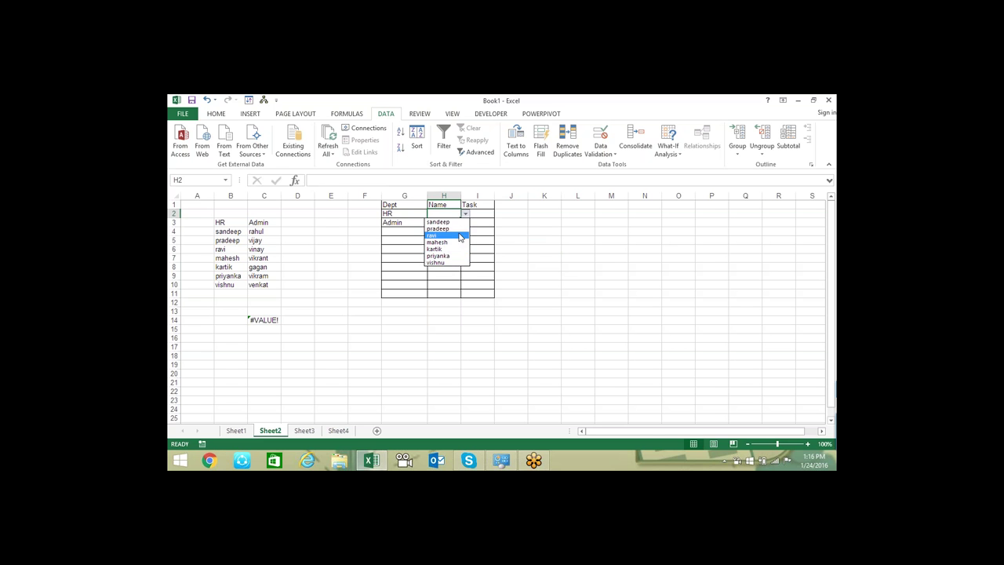
click(435, 235)
With Admin in G3, open H3's dependent name list to check its names
click(415, 223)
click(432, 223)
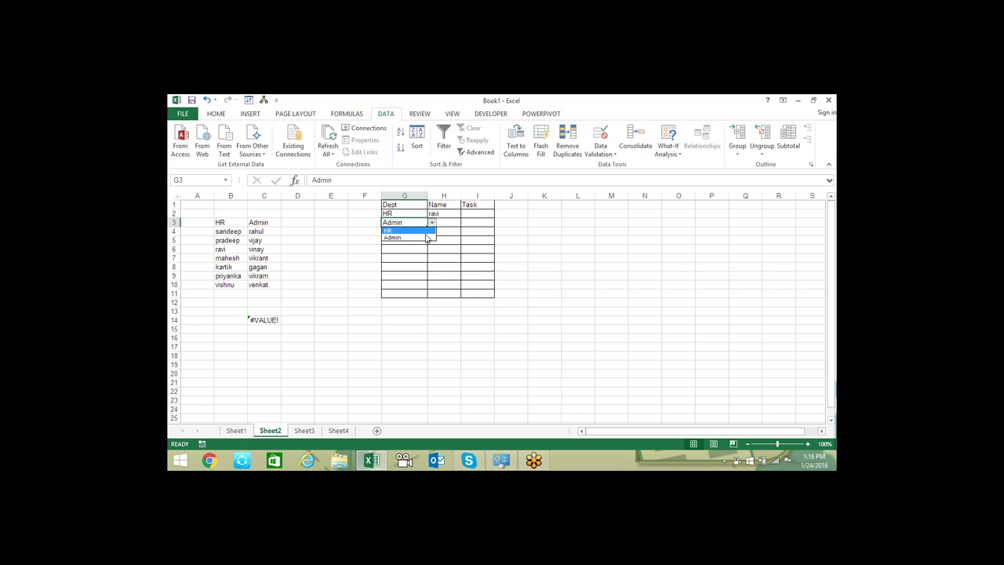
click(404, 237)
click(444, 223)
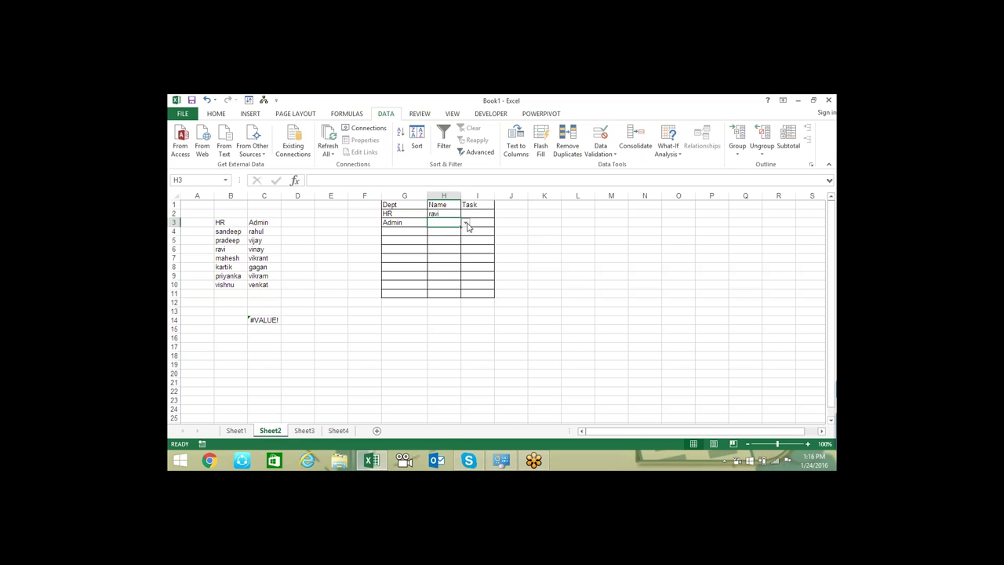
click(465, 223)
key(Escape)
Compare the HR and Admin name columns, then choose priyanka as H2's name
drag(231, 233, 232, 276)
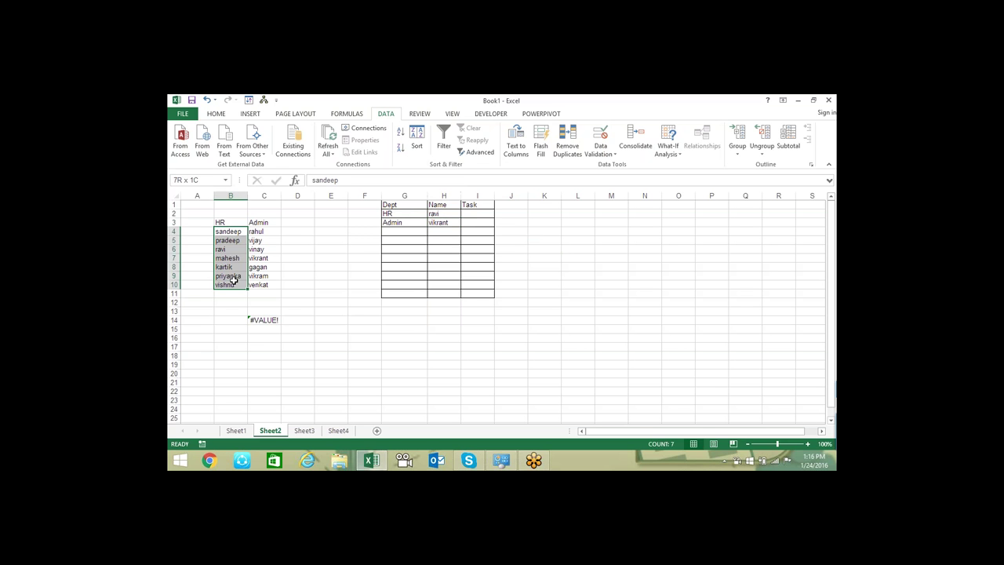
drag(255, 231, 257, 284)
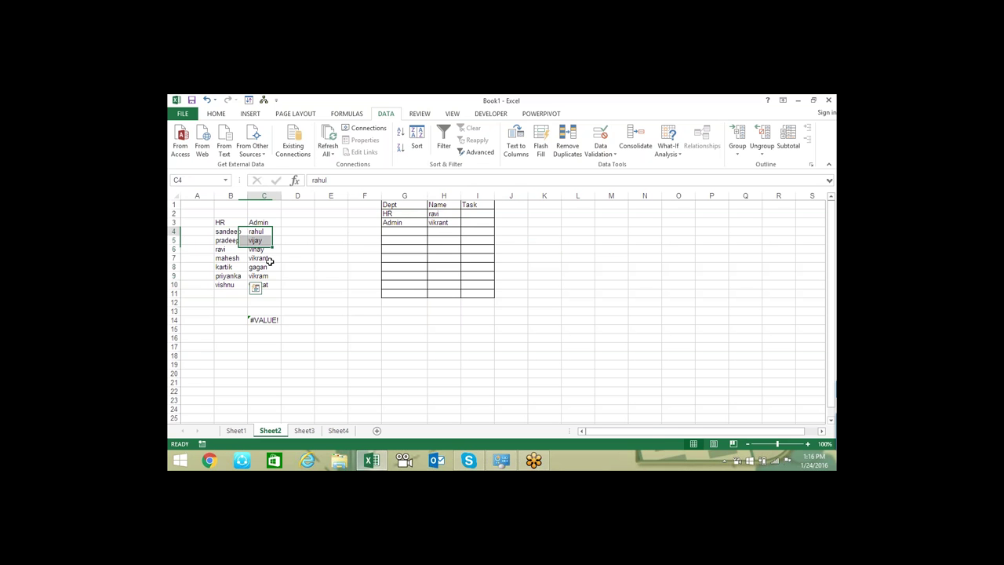
click(444, 213)
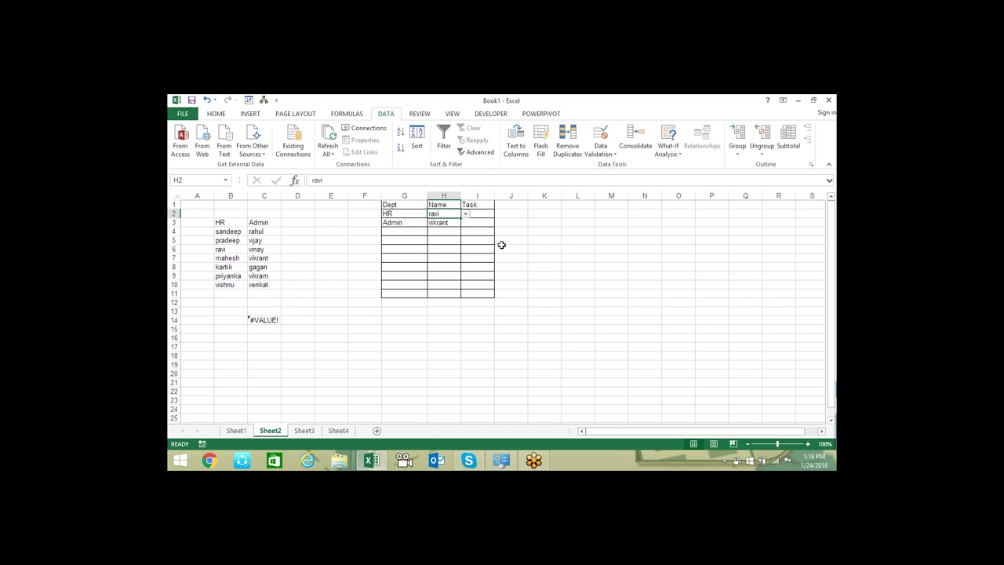
click(465, 213)
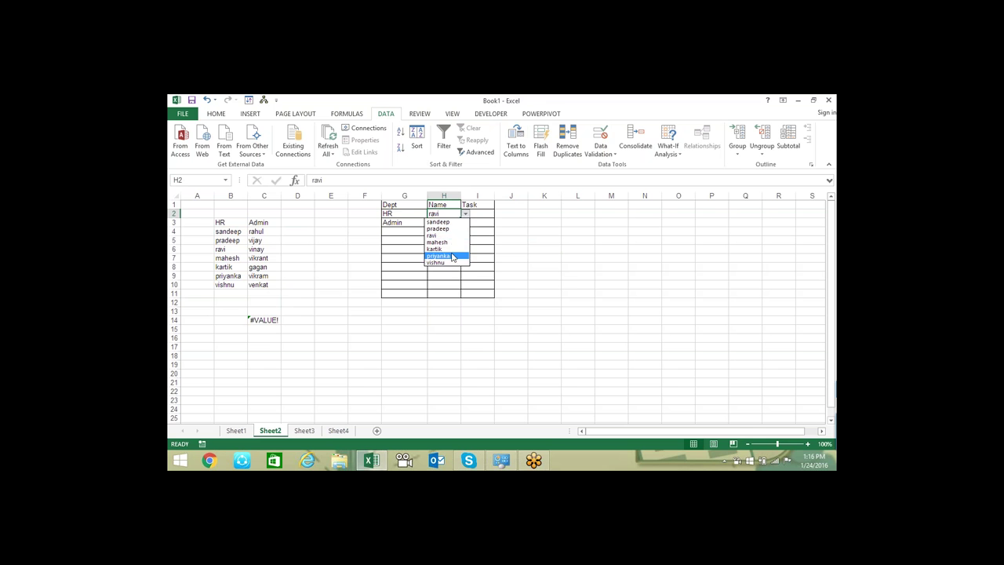
click(453, 257)
click(484, 230)
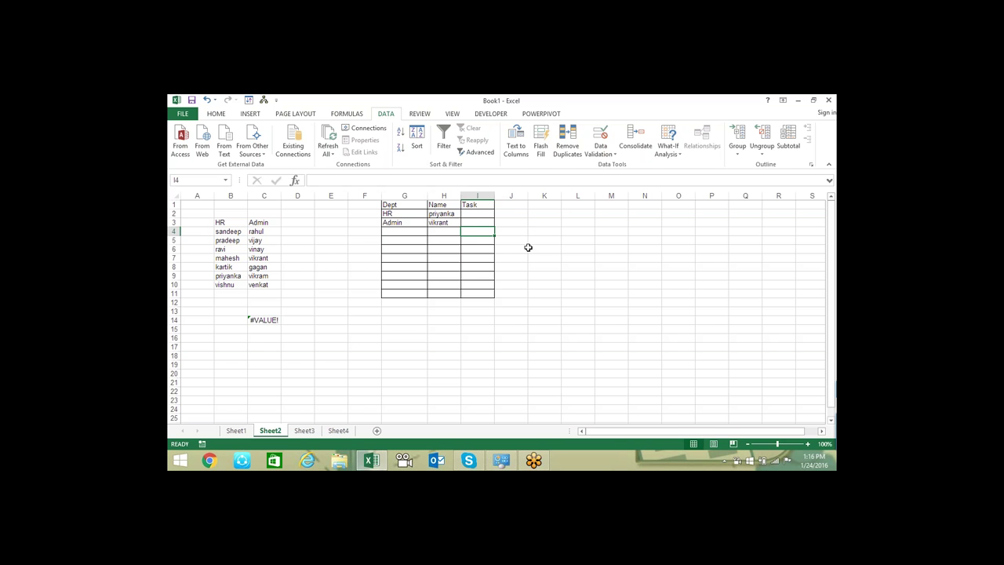
Browse the Lookup & Reference functions and enter index 1 in K3
click(346, 114)
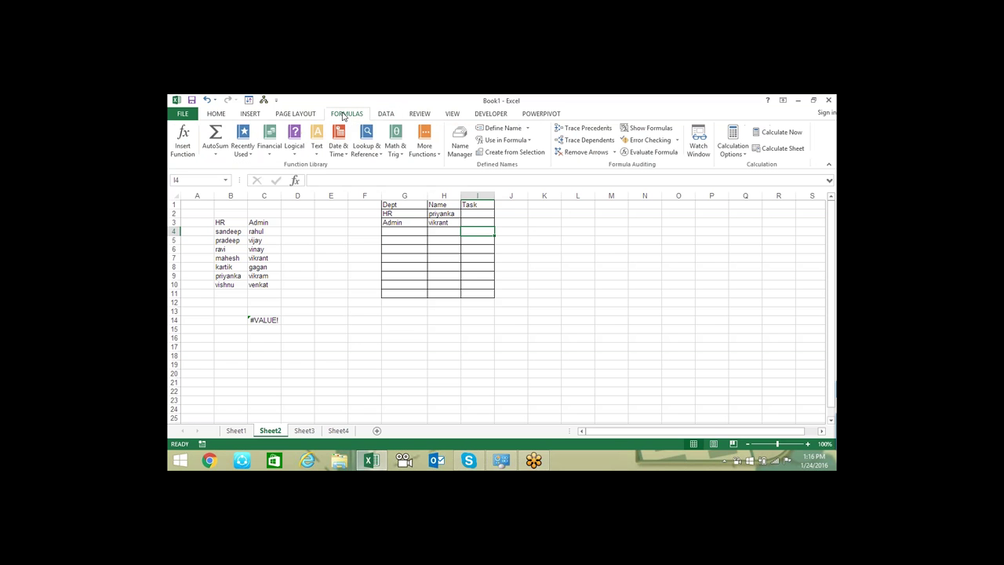
click(376, 147)
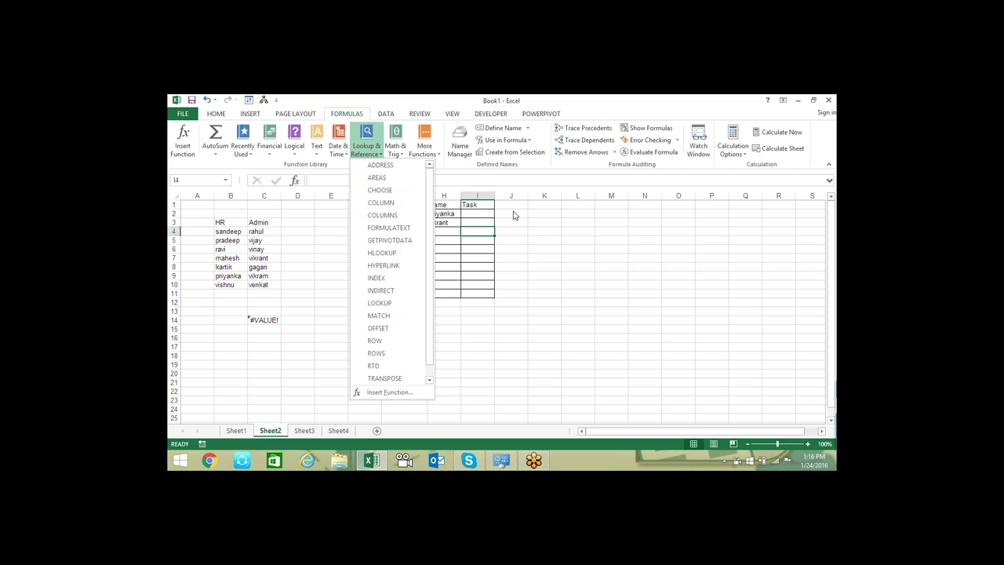
click(547, 220)
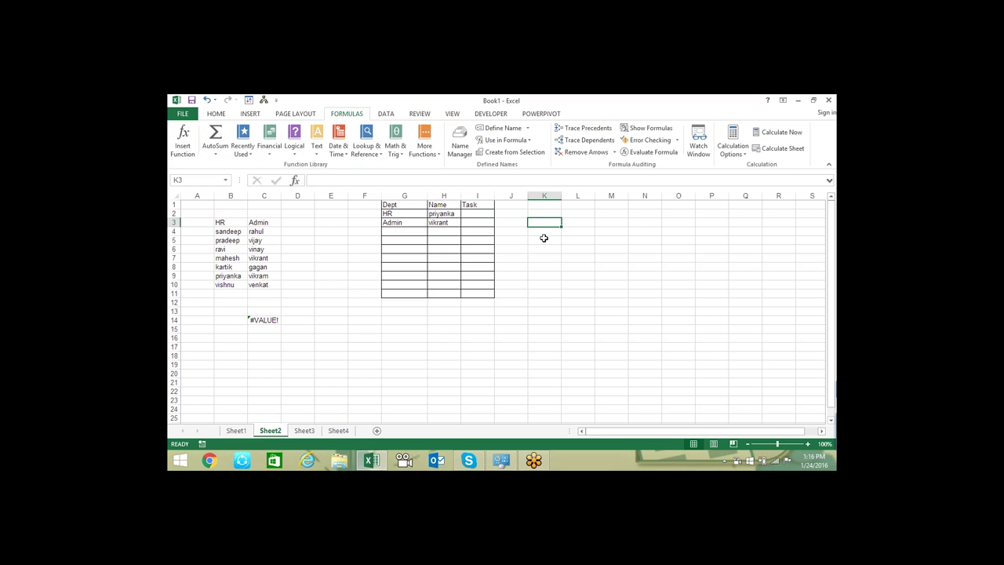
text(1)
key(Return)
key(Up)
key(Right)
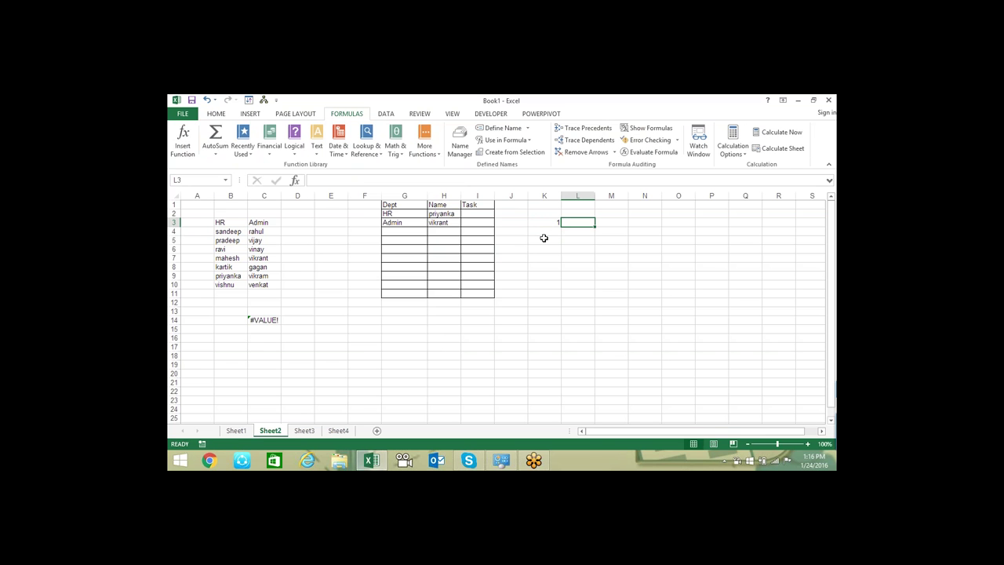
Type =CHOOSE(K3,"A","B","C","D") into L3, fixing a stray extra B
text(=)
text(CHOO)
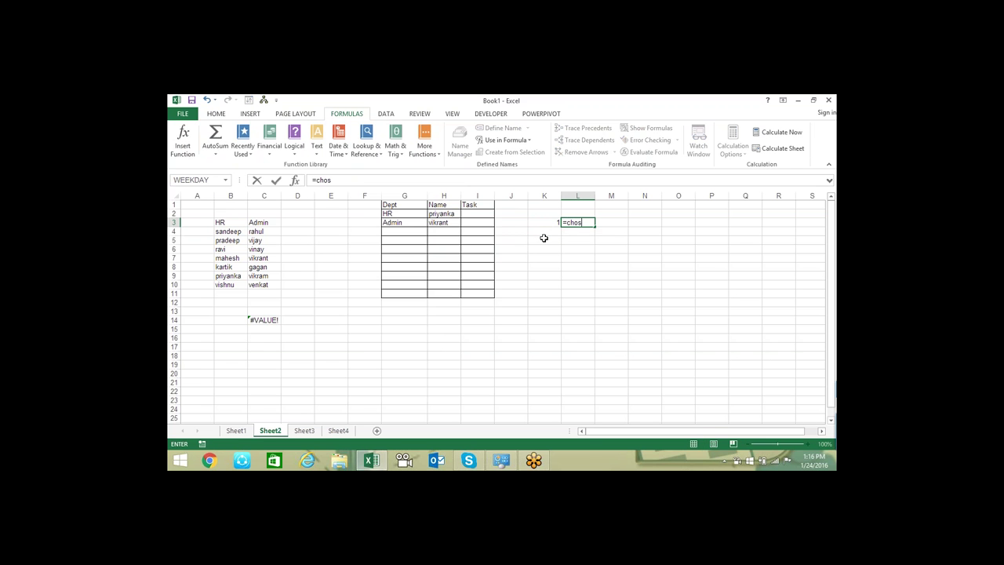
text(SE()
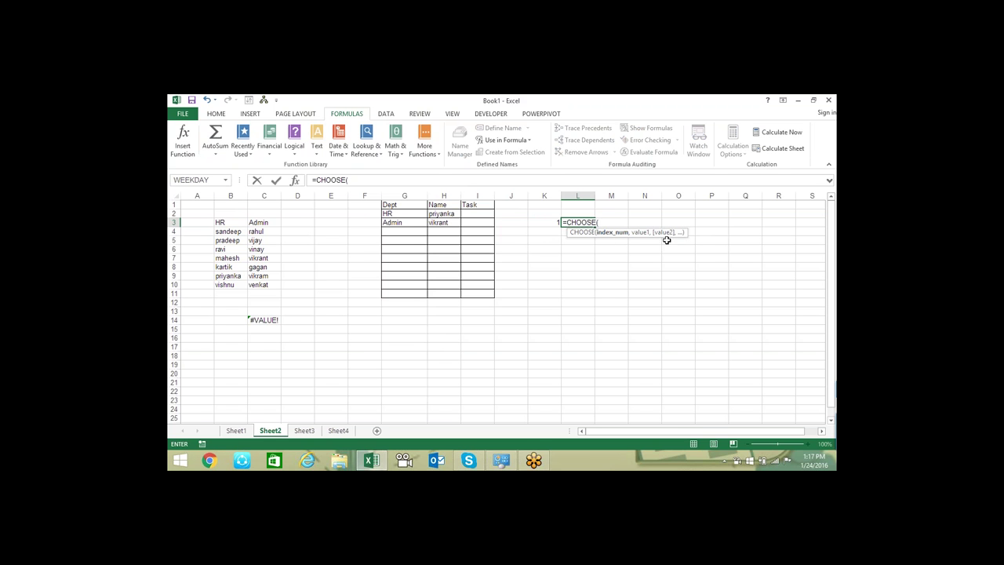
click(546, 221)
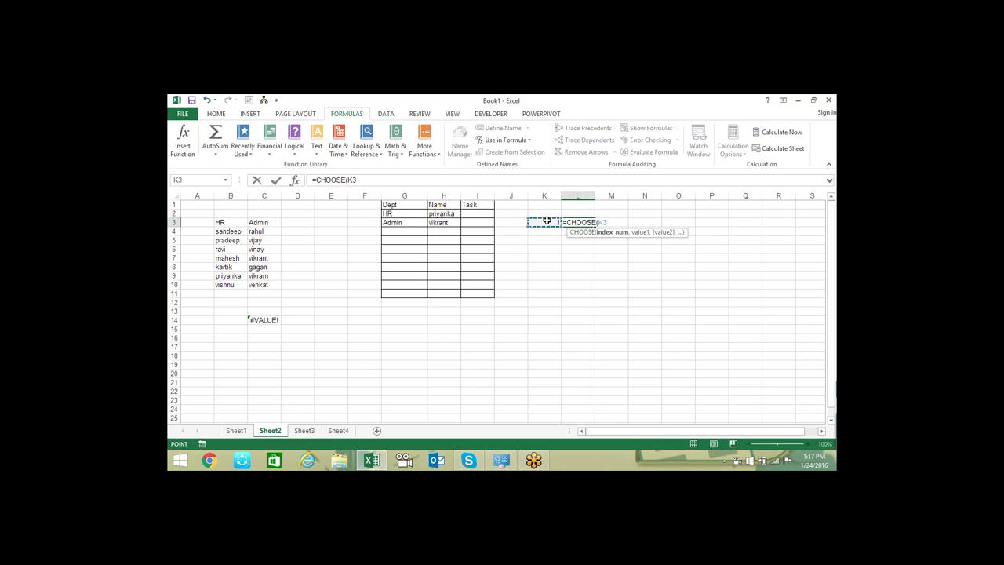
text(,)
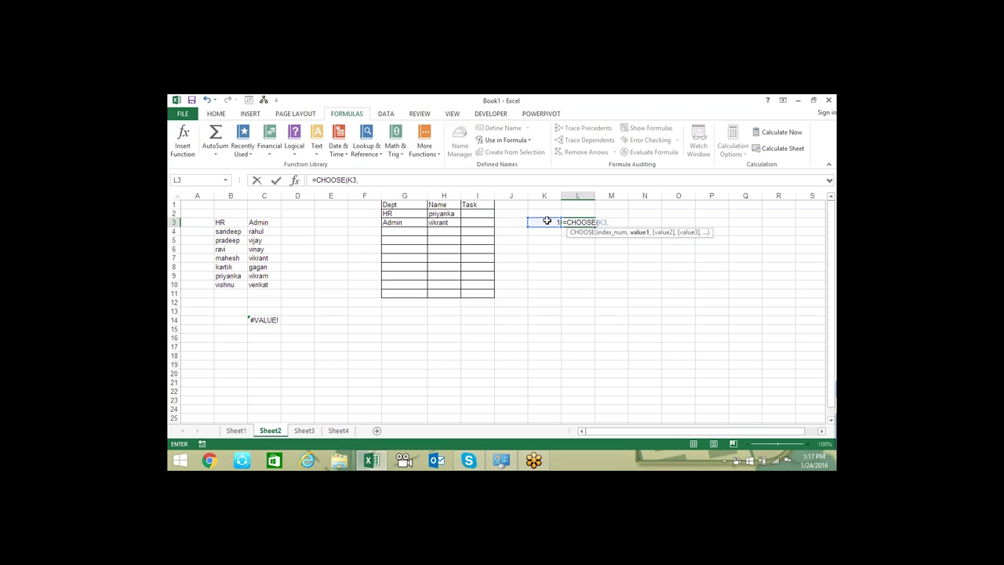
text("A")
text(,"B")
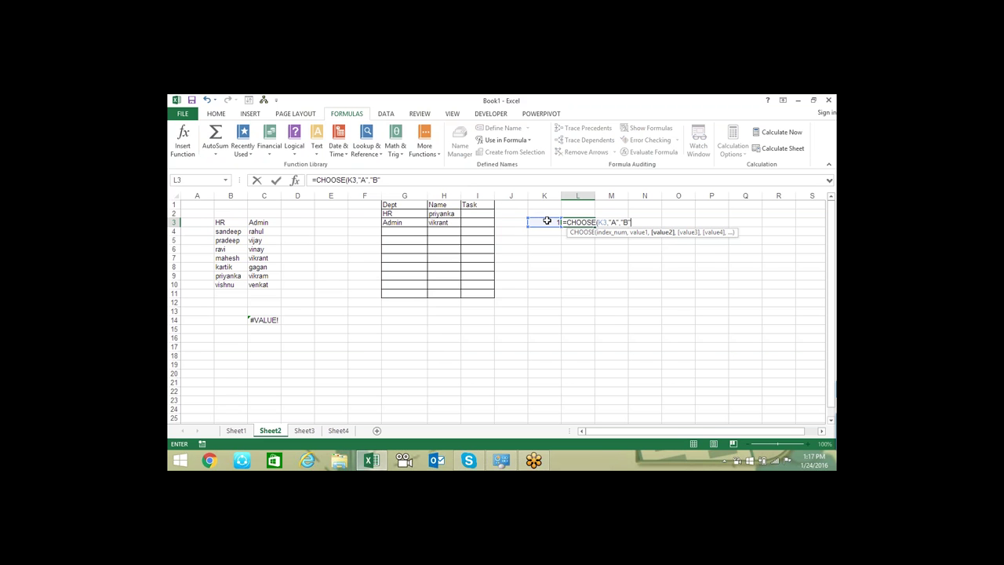
text(B)
key(BackSpace)
text(,)
text("C)
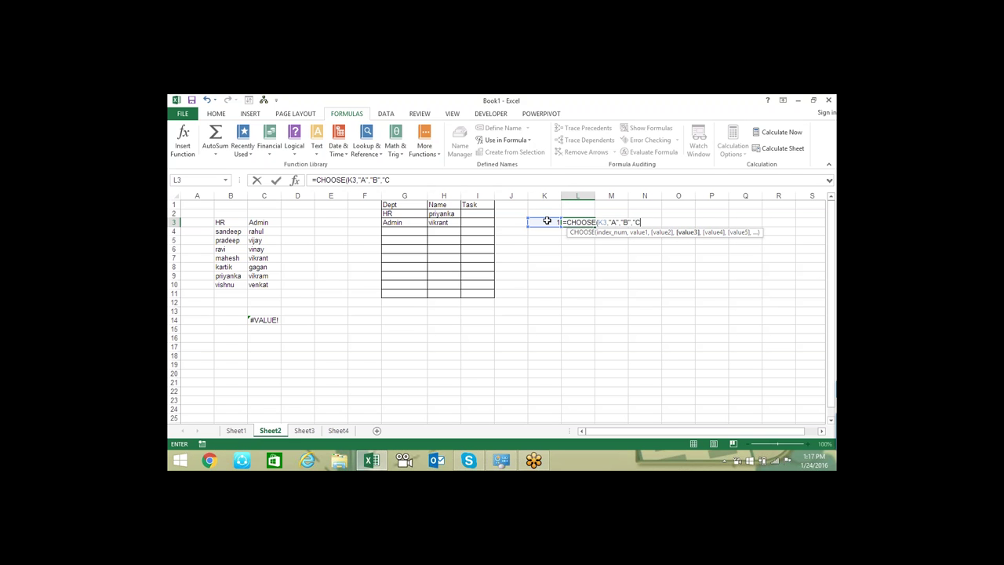
text(",")
text(D")
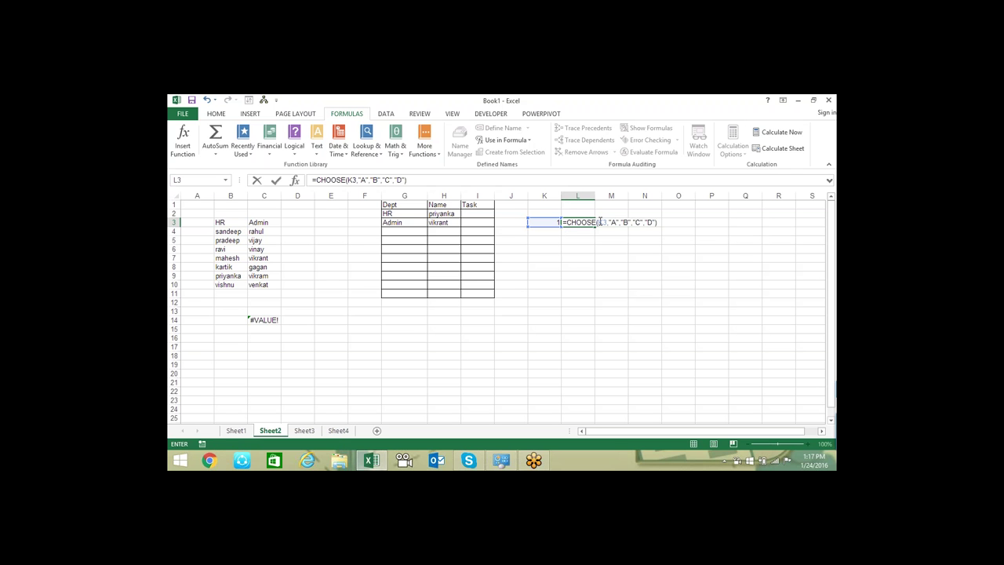
Highlight each CHOOSE argument in turn: K3, "A", "B", "C", "D"
click(598, 222)
click(610, 232)
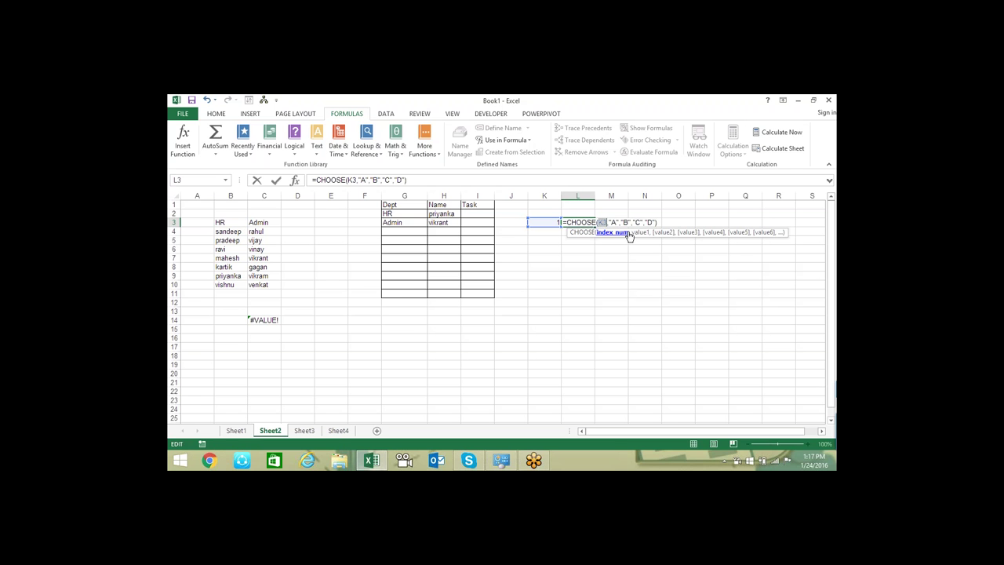
click(643, 233)
click(659, 233)
click(639, 234)
click(663, 233)
click(686, 233)
click(712, 233)
Confirm the CHOOSE formula and try indexes 2, 3 and 4 in K3
key(Return)
key(Up)
key(Left)
text(2)
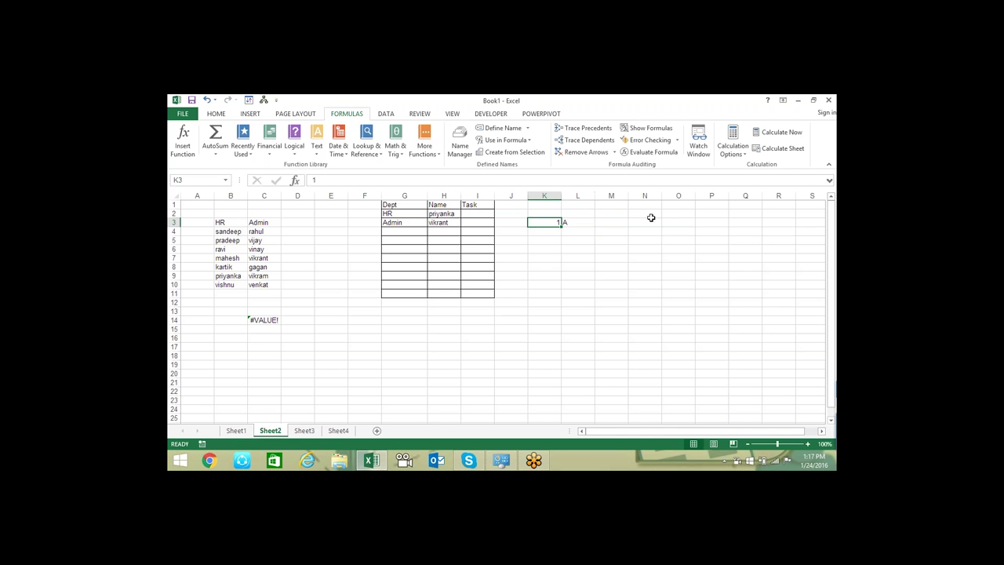
key(Return)
key(Up)
text(3)
key(Return)
key(Up)
text(4)
key(Return)
Enter index 5 in K3, making L3 return #VALUE!, and inspect L3's formula
key(Up)
text(5)
key(Return)
key(Up)
key(Right)
key(F2)
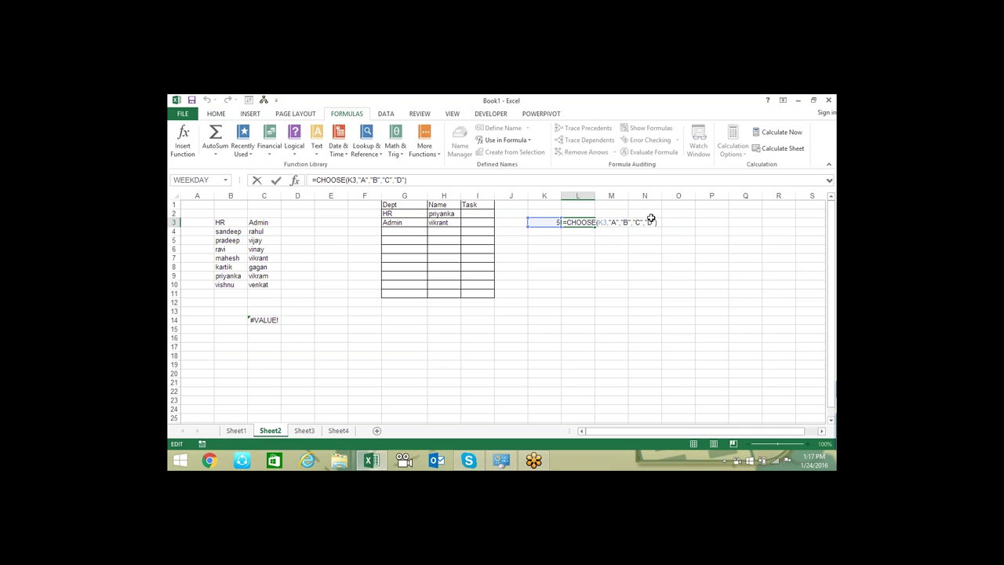
key(Escape)
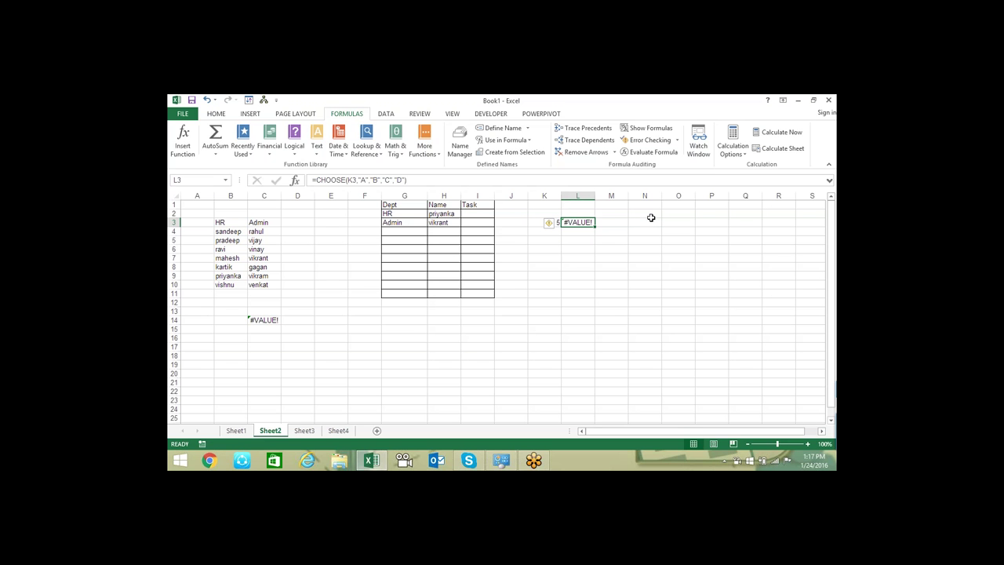
Delete L3's CHOOSE formula, then restore it with Ctrl+Z and inspect it
key(Delete)
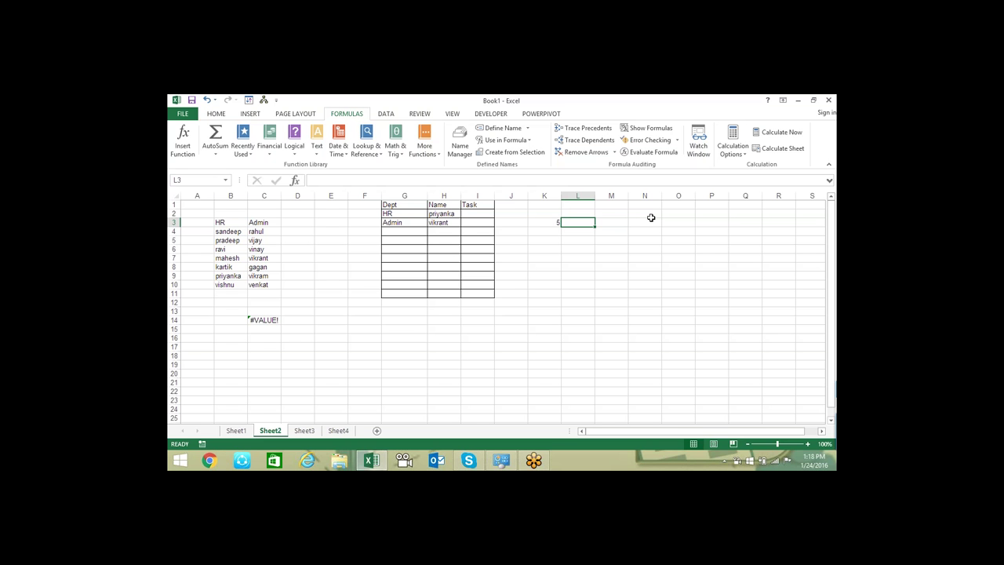
key(Left)
key(F2)
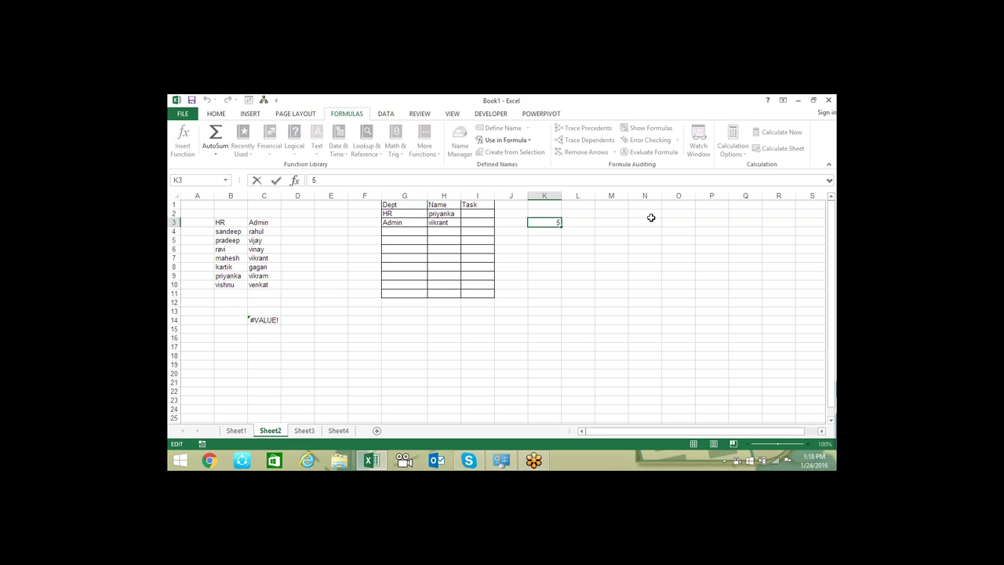
key(Tab)
key(ctrl+z)
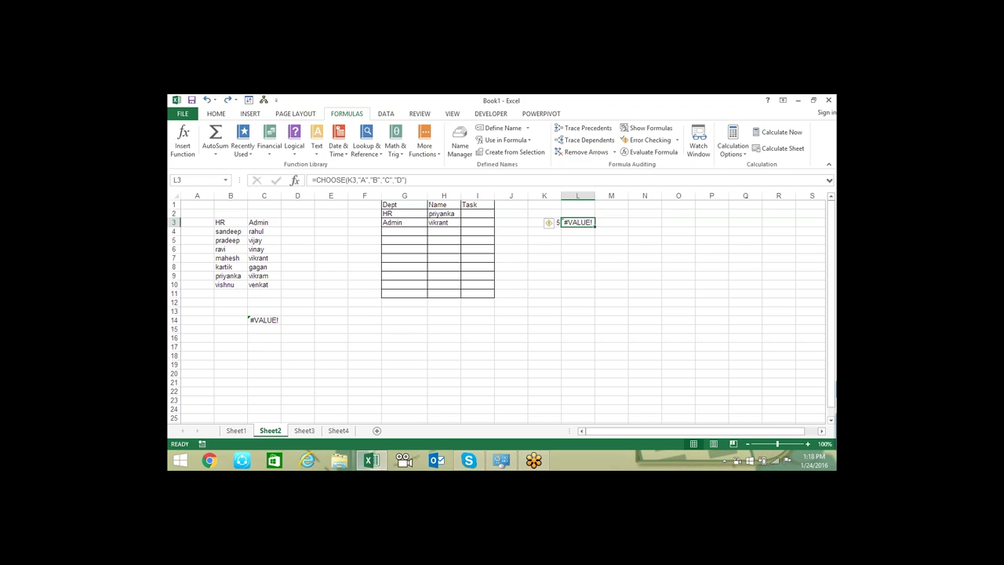
key(F2)
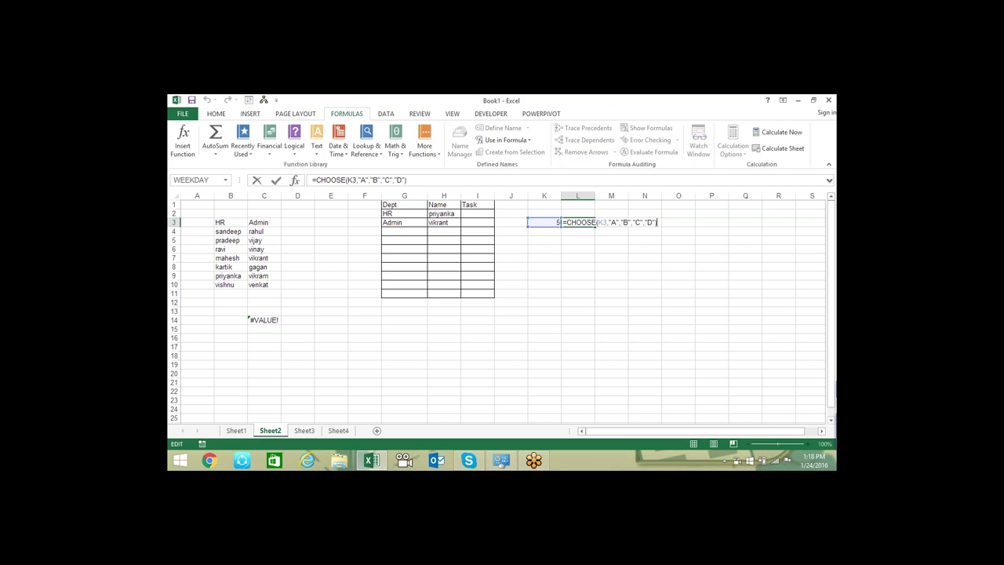
key(Escape)
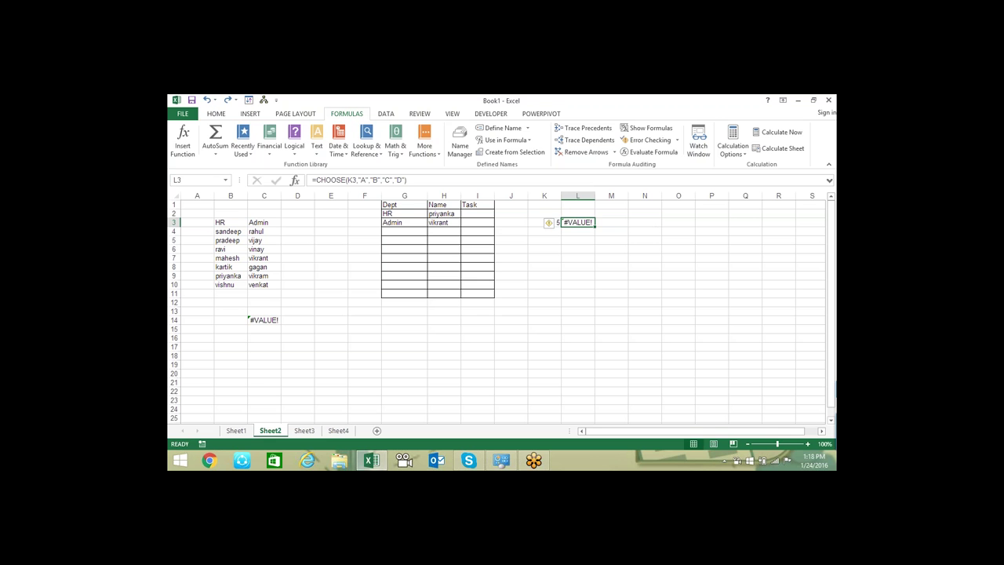
Reset K3 to index 1 and reopen L3's formula at the "A" argument
click(543, 222)
text(1)
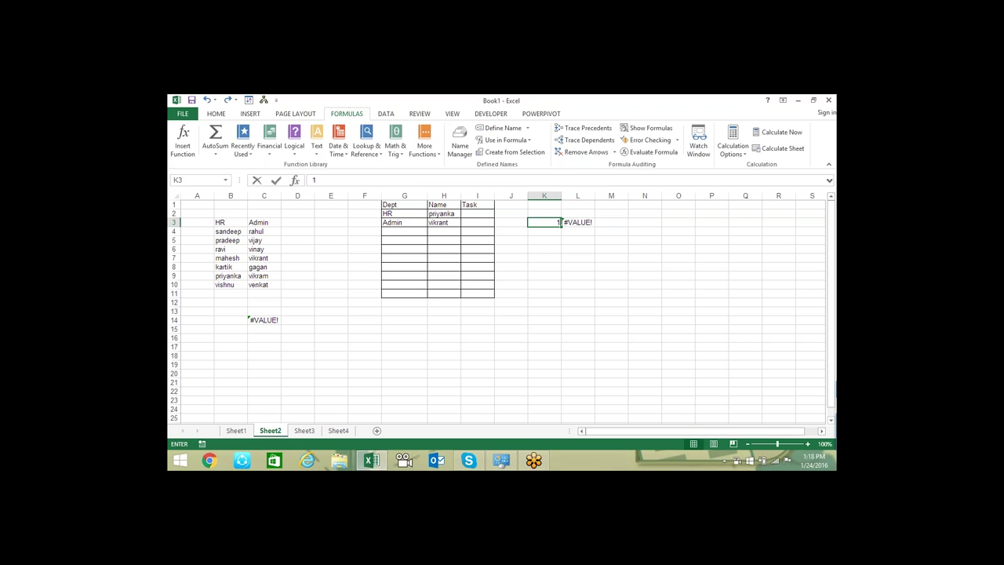
key(Return)
click(578, 222)
key(F2)
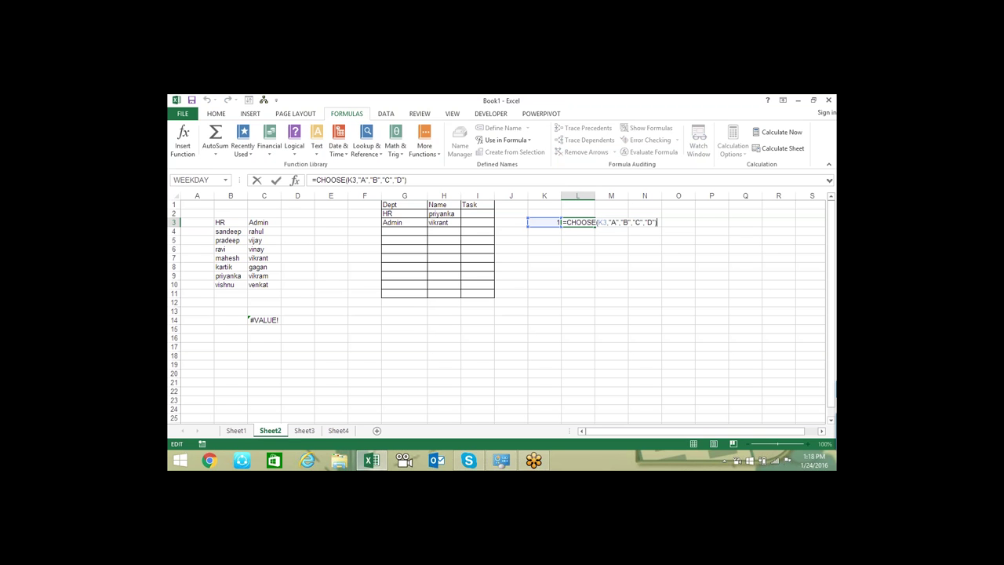
click(614, 222)
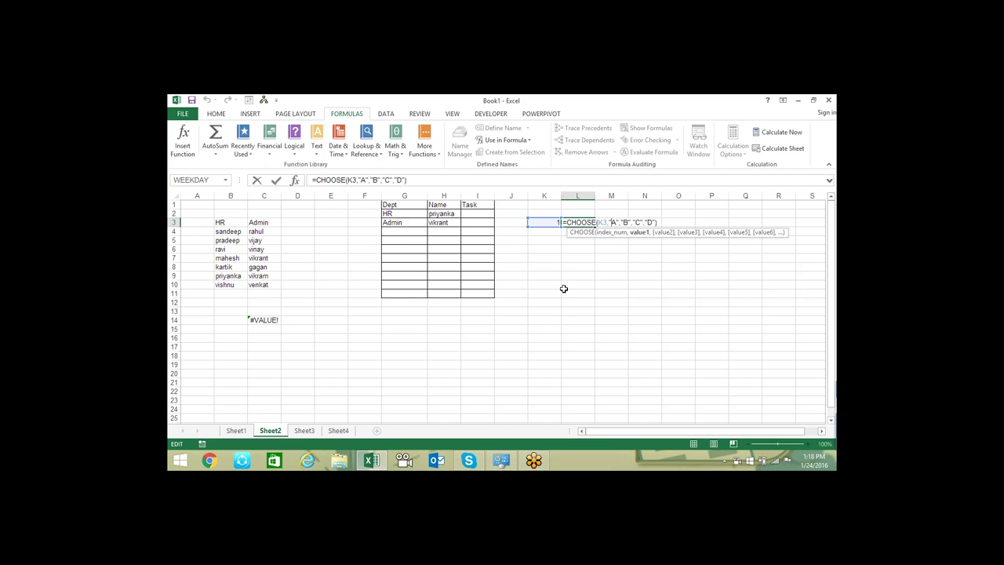
Commit the CHOOSE formula in L3, then auto-fill jan through dec into K5:K16
key(ctrl+Return)
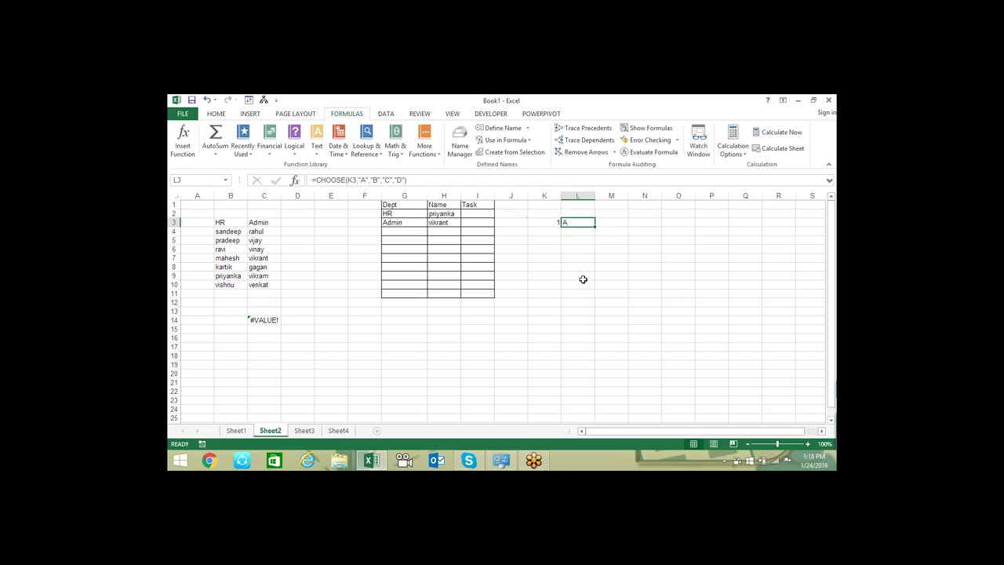
click(579, 281)
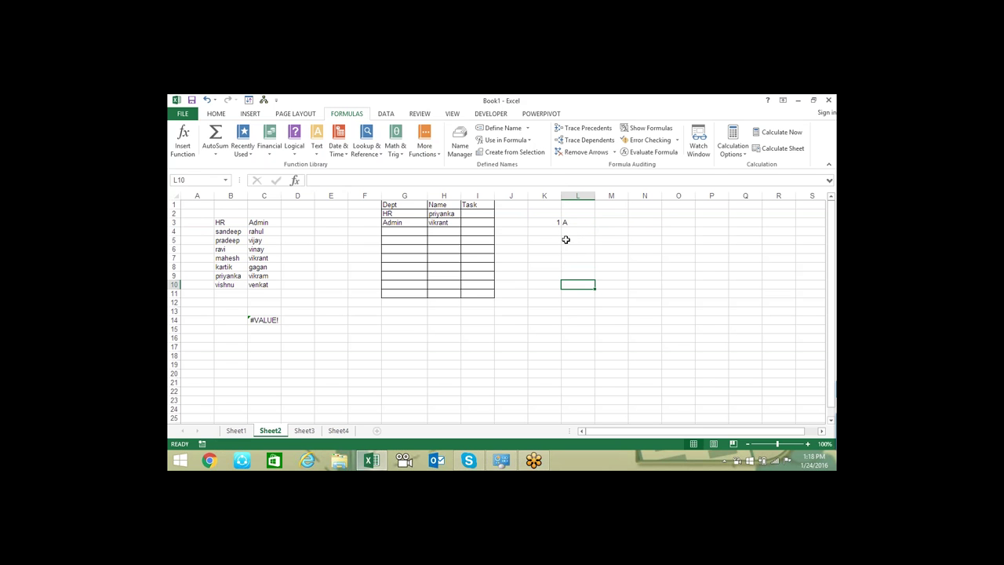
click(556, 240)
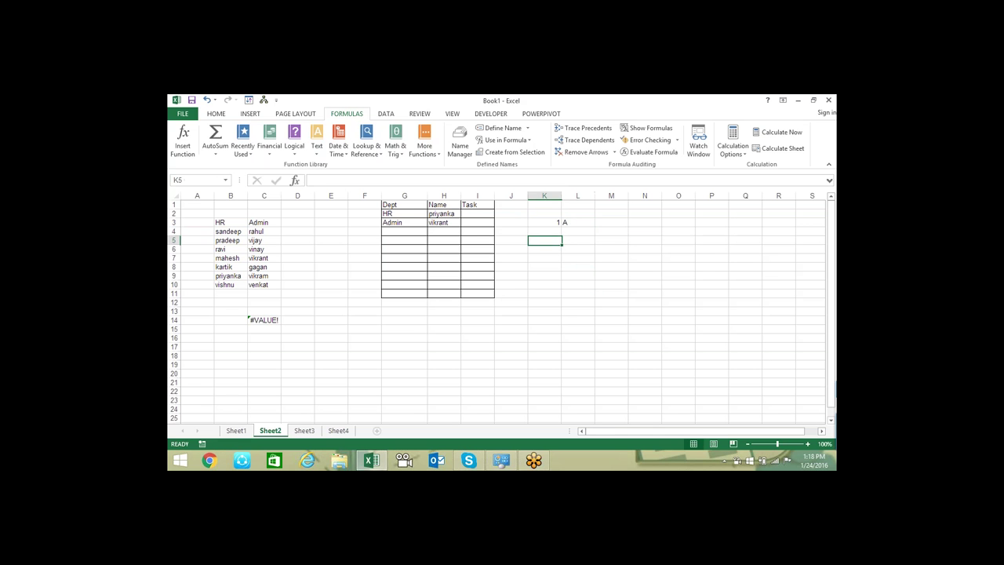
text(jan)
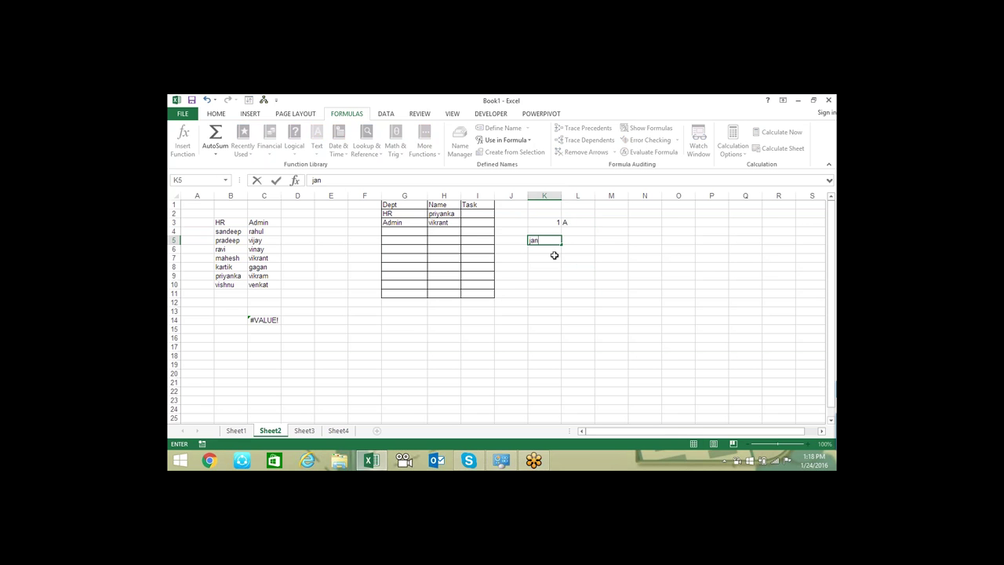
key(Return)
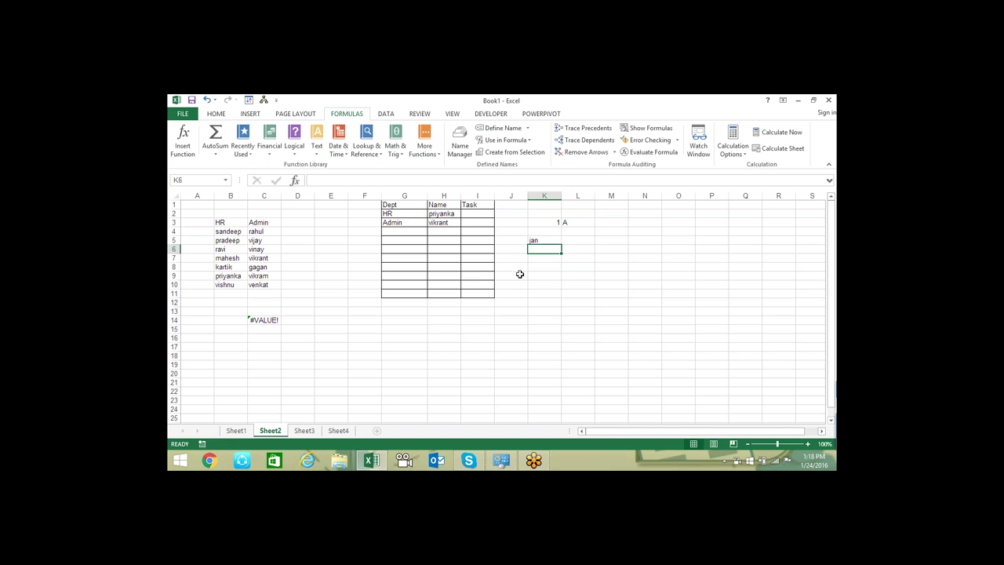
key(Up)
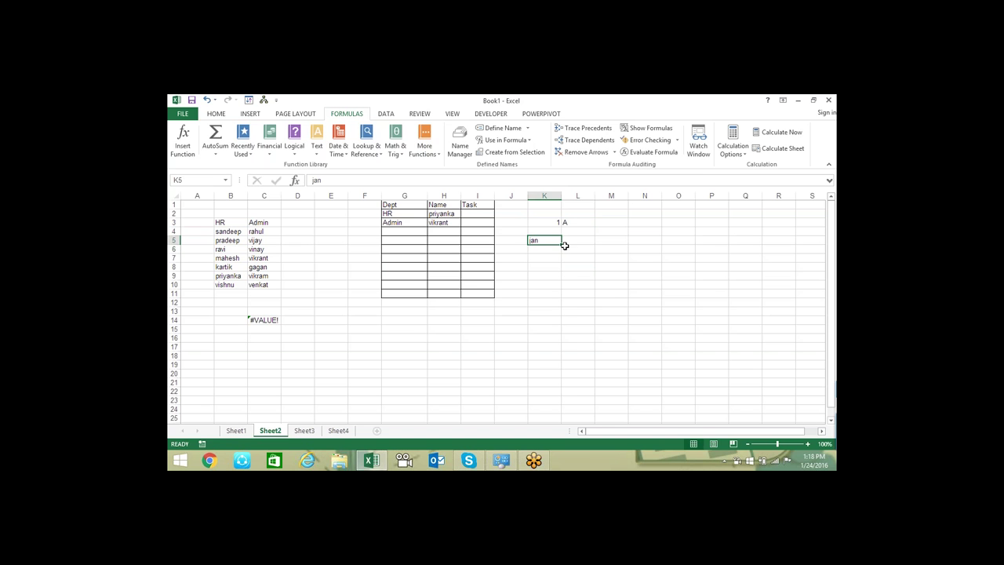
drag(562, 245, 561, 340)
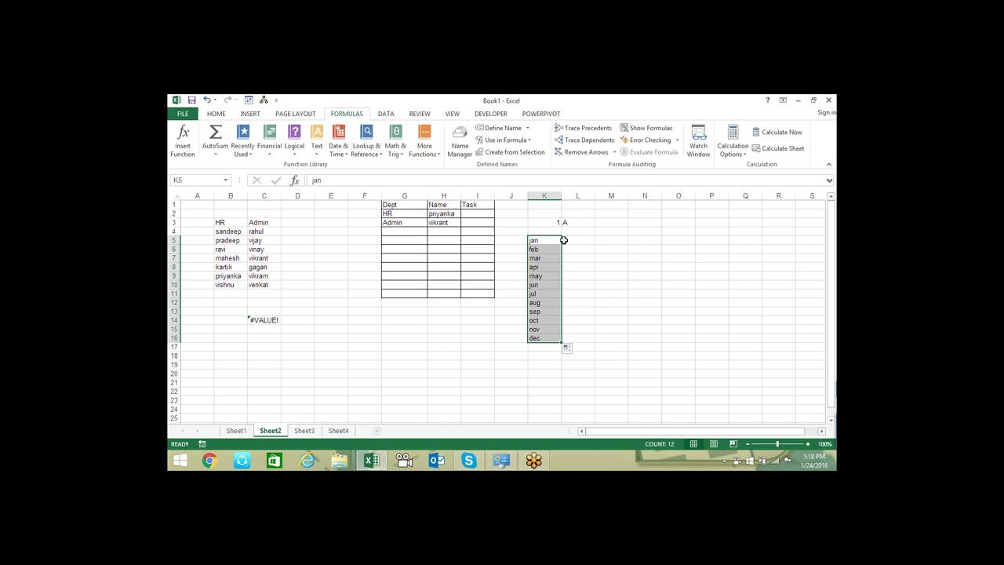
click(576, 238)
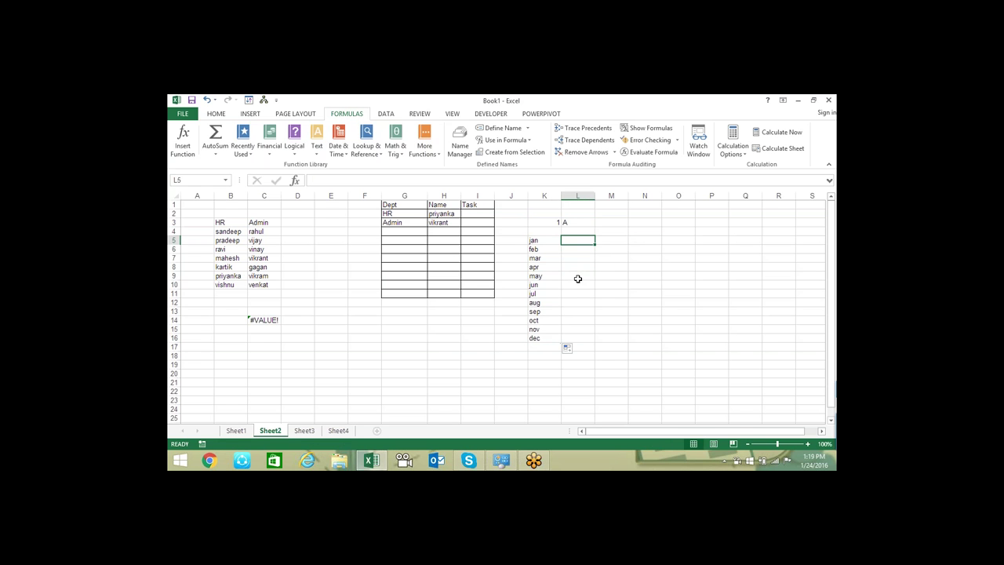
Evaluate K5:K16 with F9 in L5 to get a literal month list, removing the leading ={ and quote
text(=)
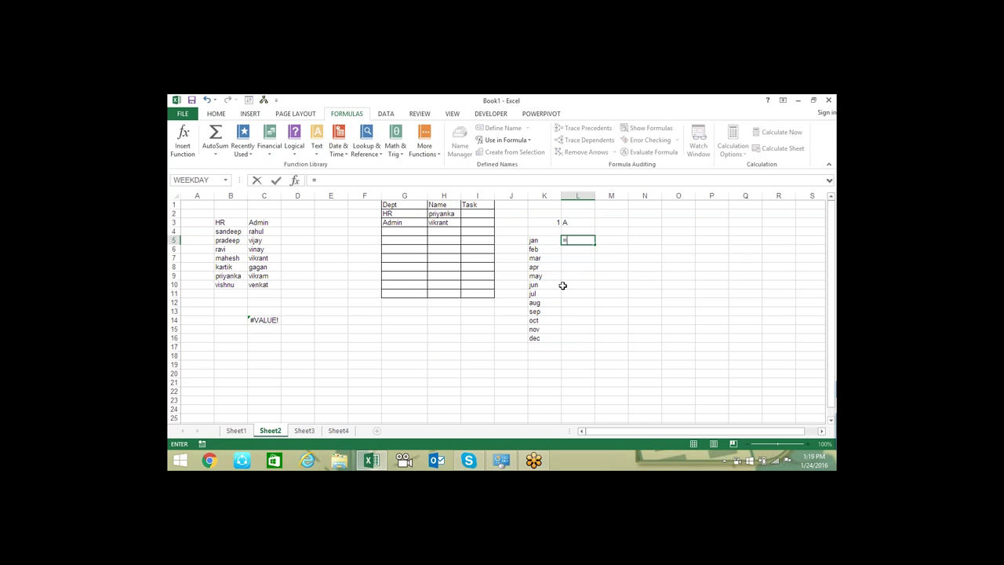
drag(552, 243, 548, 338)
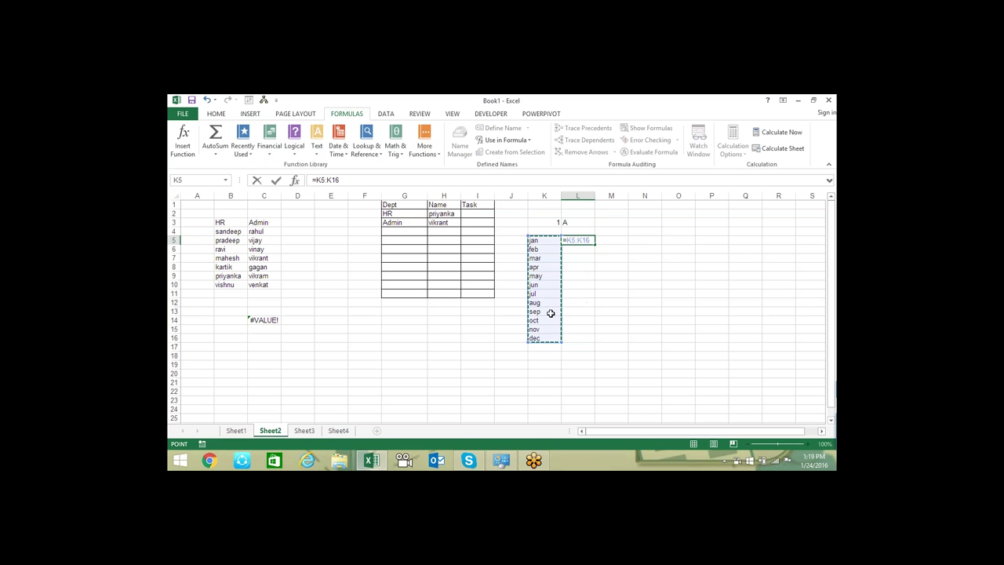
drag(593, 240, 566, 240)
key(F9)
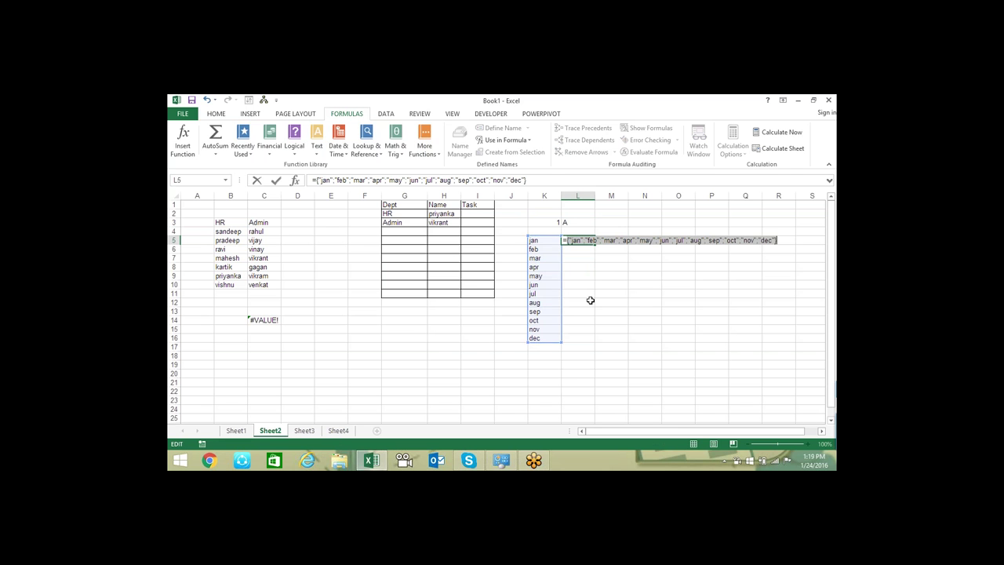
key(shift+Home)
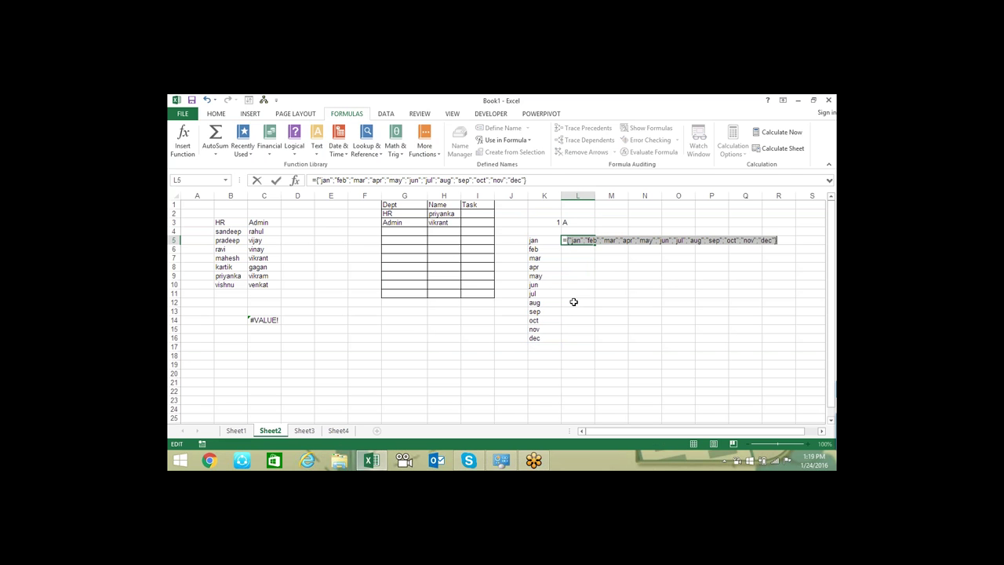
click(568, 240)
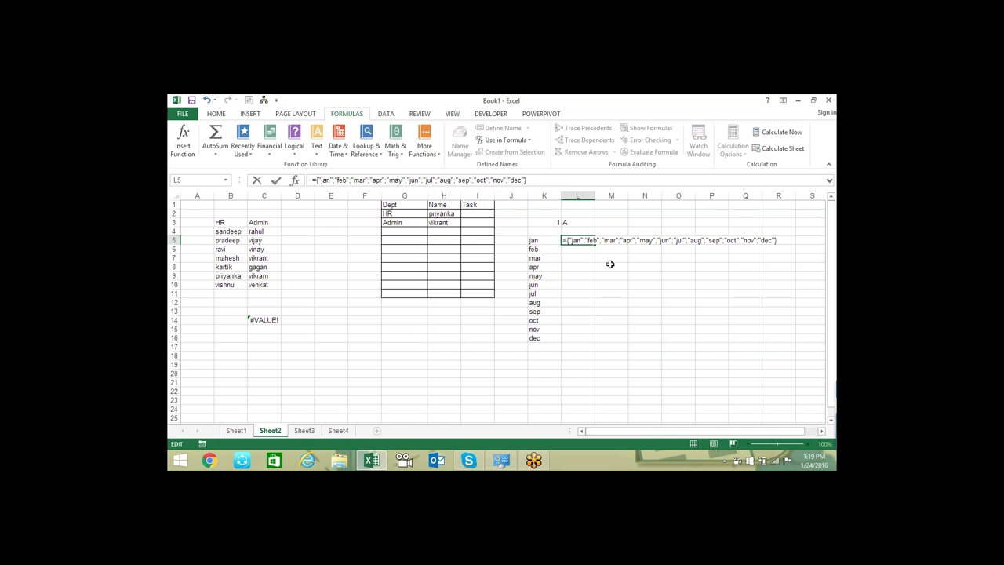
key(BackSpace)
key(BackSpace)
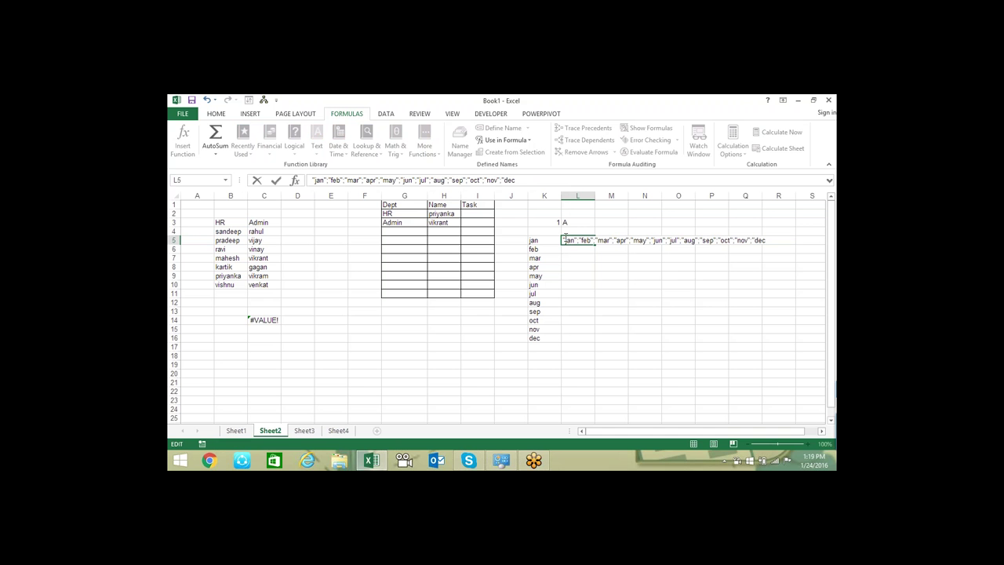
key(Delete)
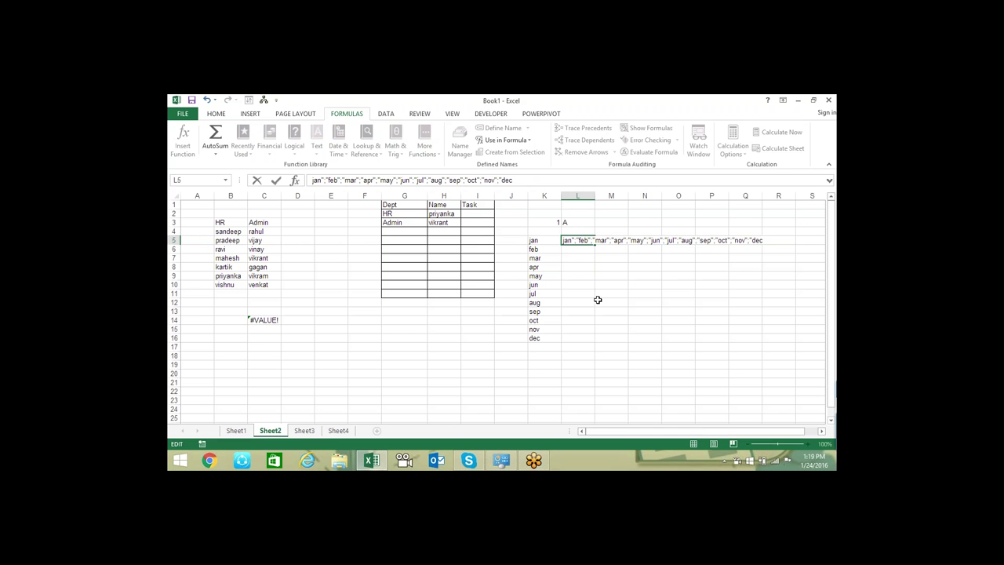
Commit the month list in L5 and zoom in to view its text
key(Return)
key(Up)
key(F2)
key(Escape)
ctrl+scroll(669, 254, up, 1)
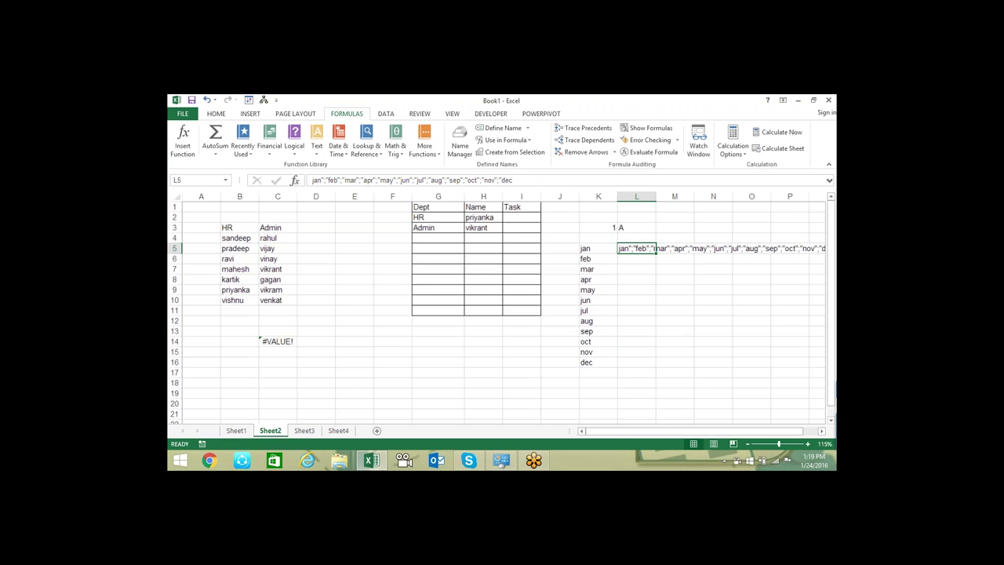
ctrl+scroll(670, 254, up, 1)
drag(793, 432, 807, 432)
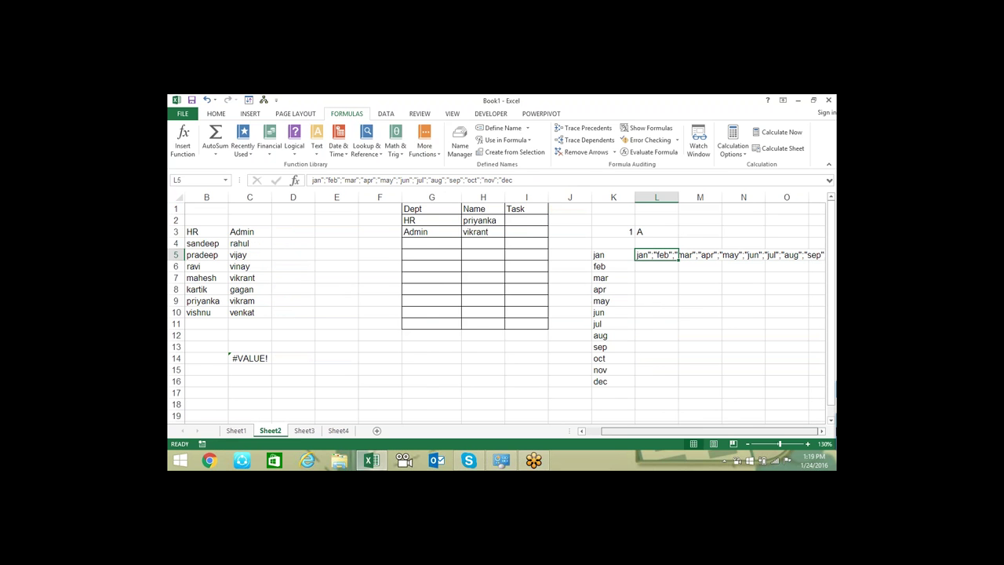
click(821, 430)
click(821, 430)
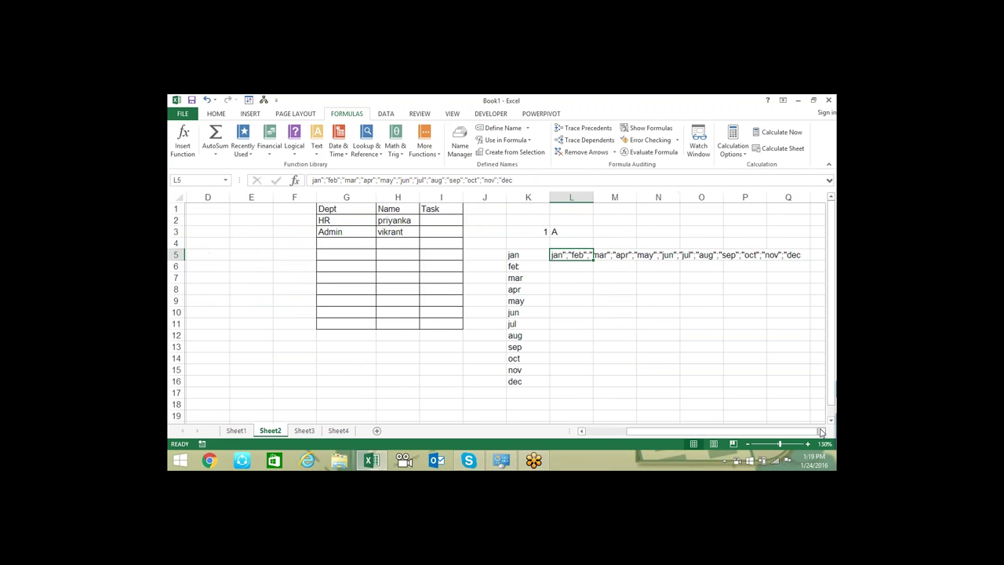
click(821, 431)
click(821, 431)
Inspect the quotes and semicolon separators in L5's month list, then bring up Find
double_click(476, 255)
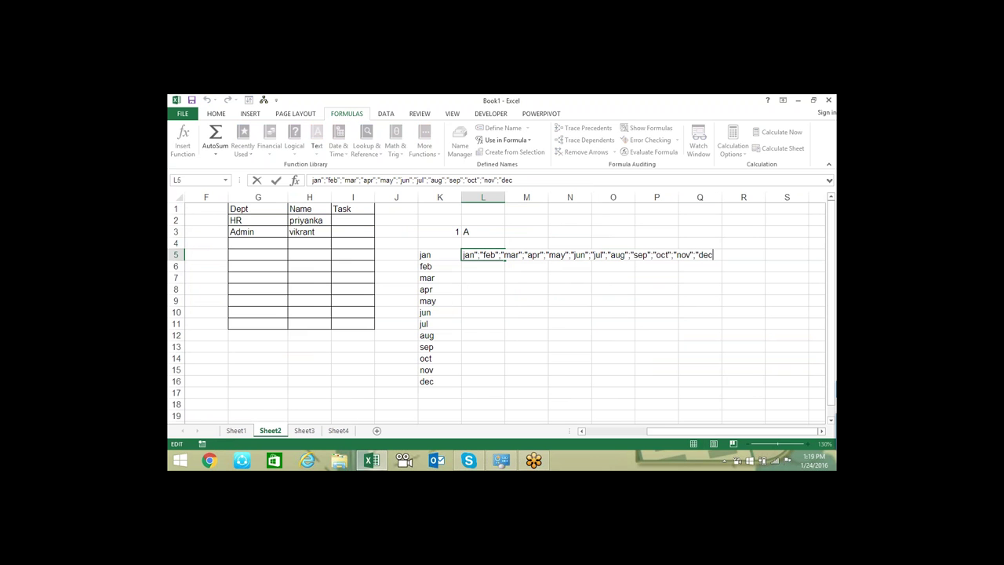
double_click(475, 255)
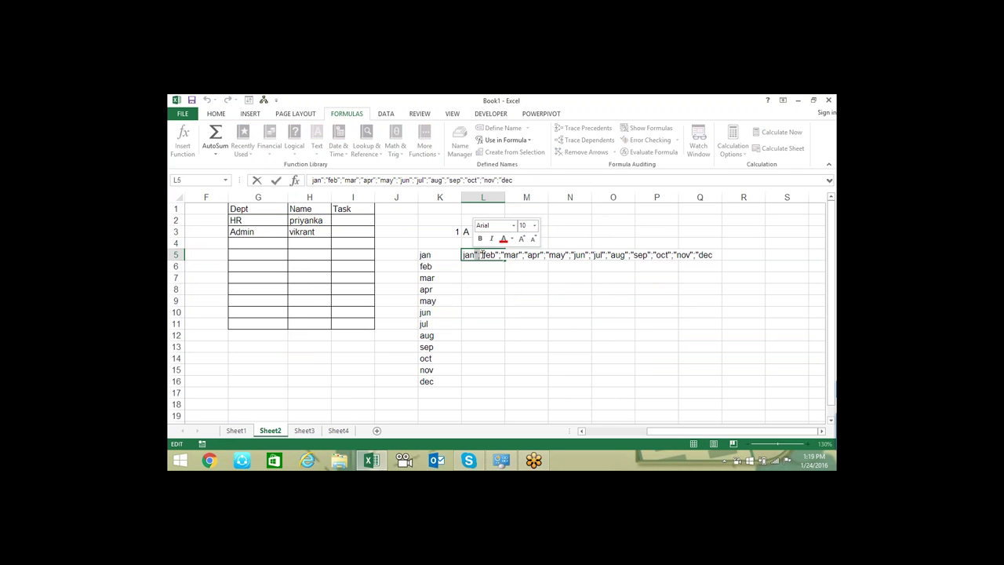
double_click(476, 255)
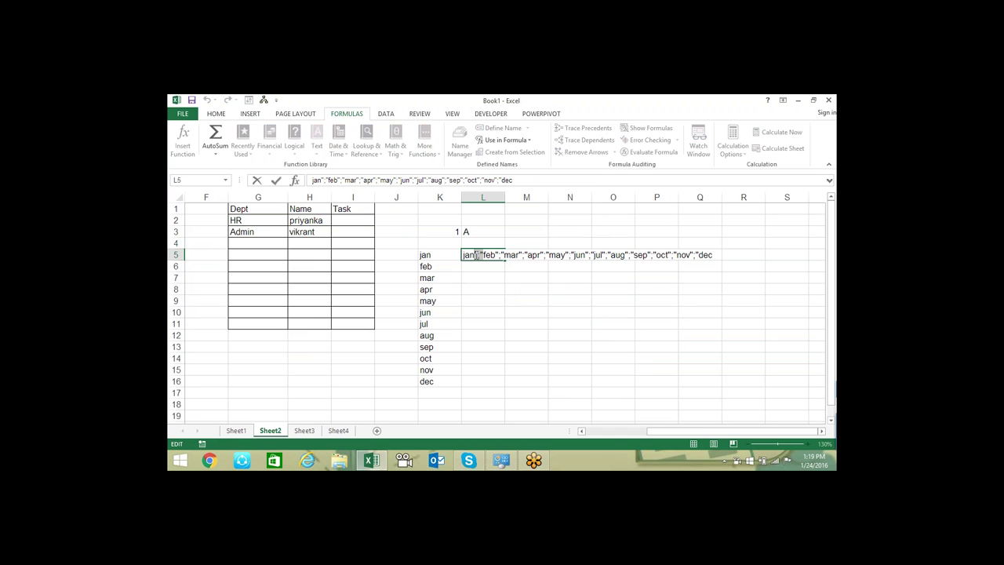
key(Escape)
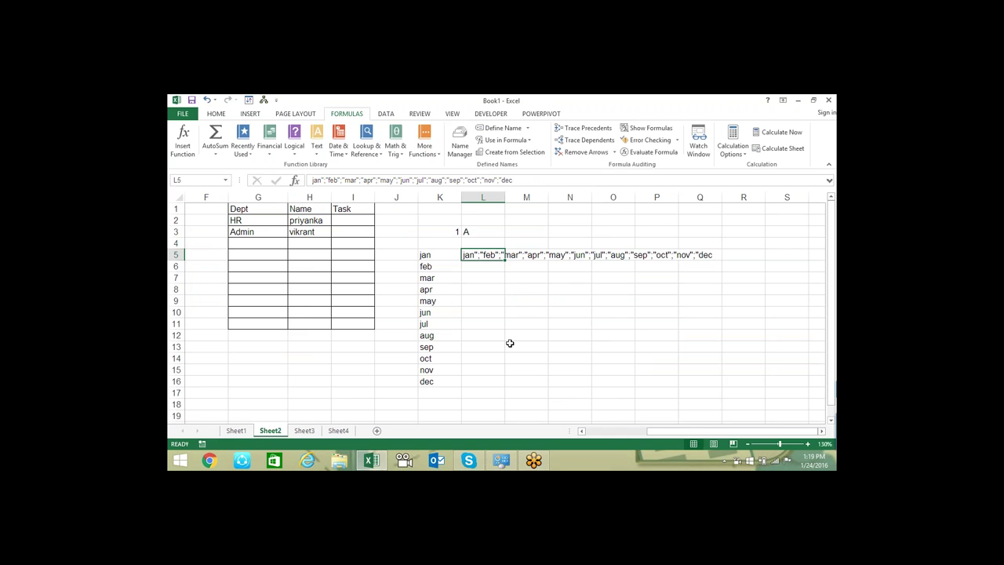
key(ctrl+f)
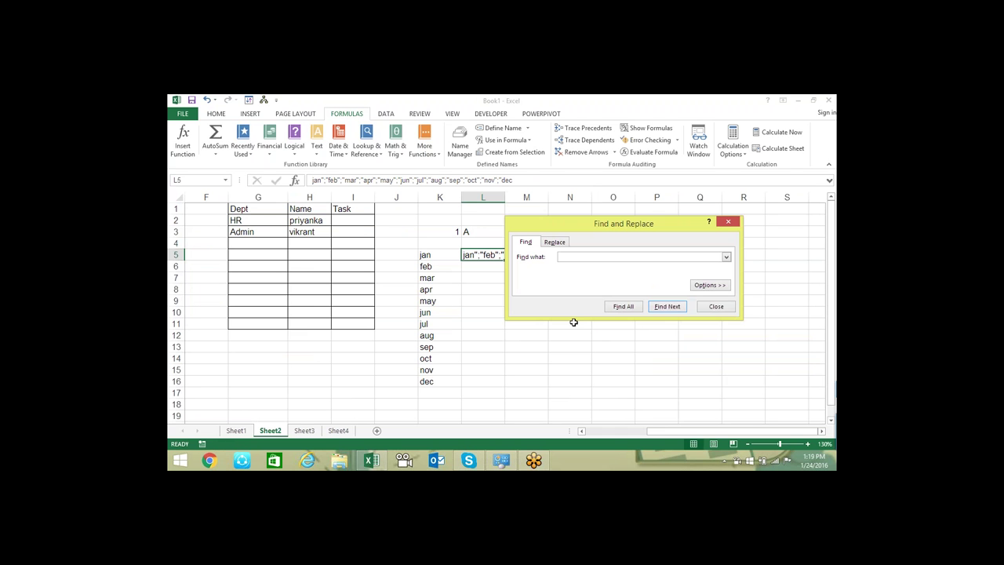
Use Find and Replace to change the semicolons in L5's month list to commas
key(Escape)
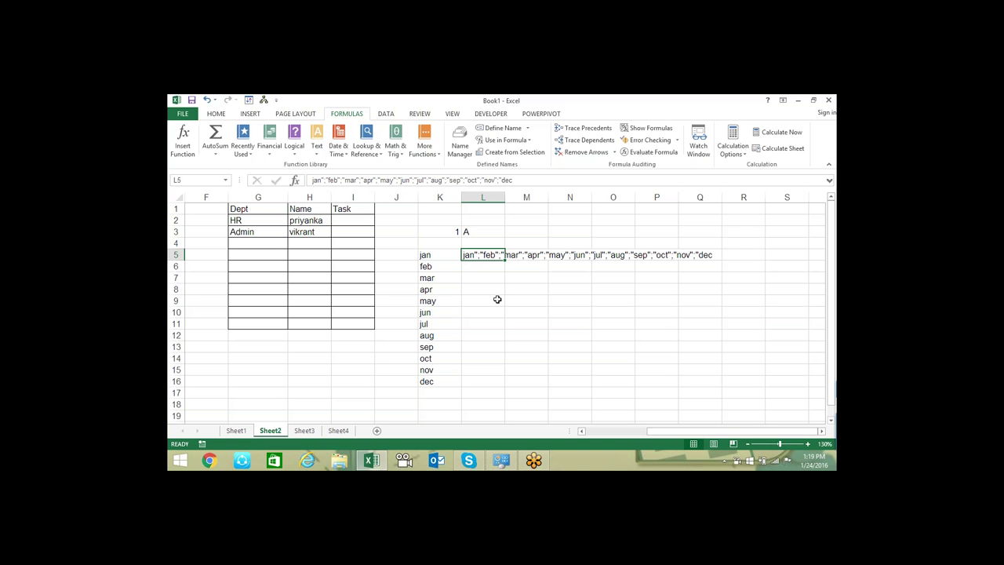
key(ctrl+f)
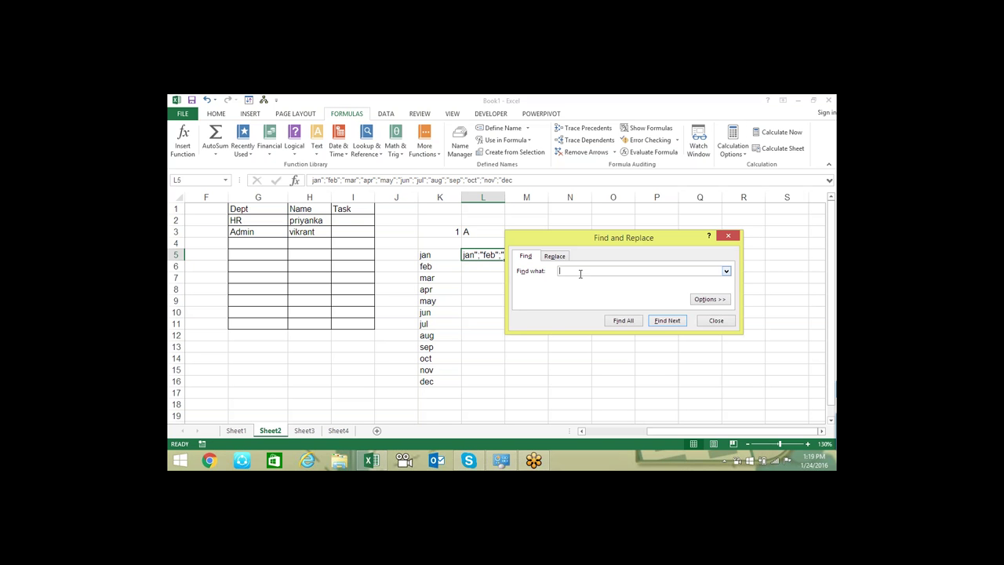
text(";")
click(558, 256)
click(571, 282)
text(",")
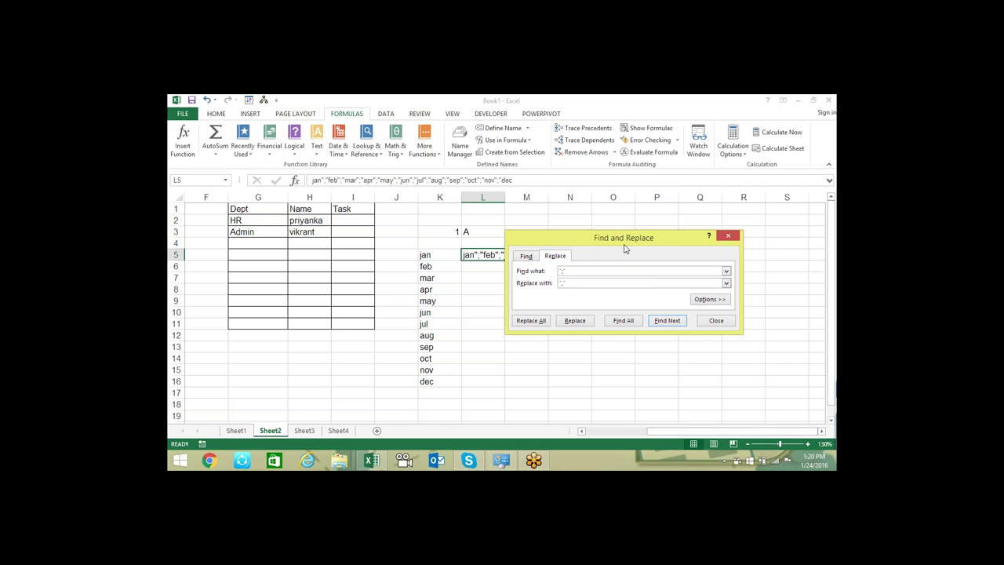
drag(622, 246, 616, 284)
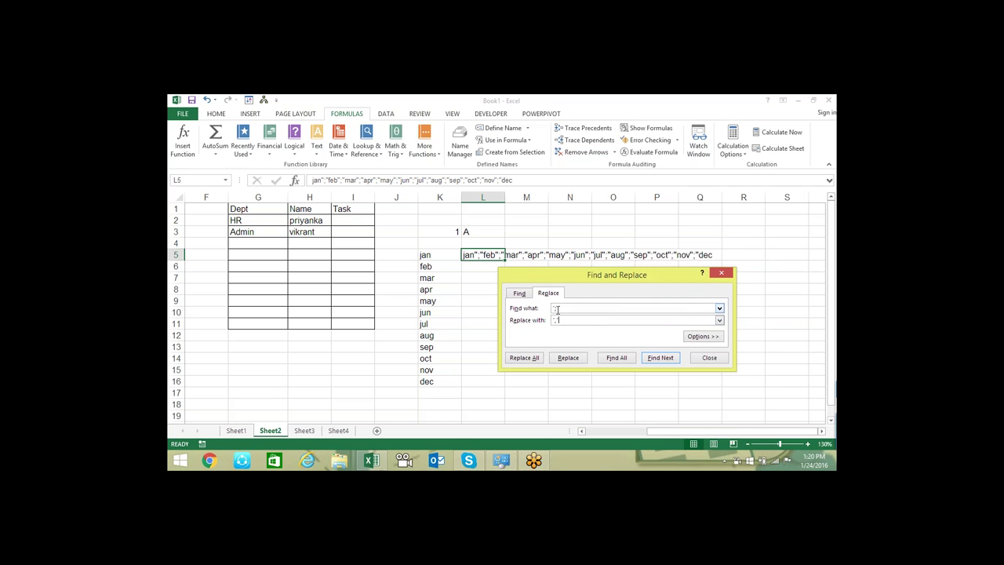
double_click(555, 307)
text(;)
click(559, 359)
click(721, 359)
Wrap L5's list into =CHOOSE(K5,"jan",…,"dec") and select the month names in K5:K16
key(F2)
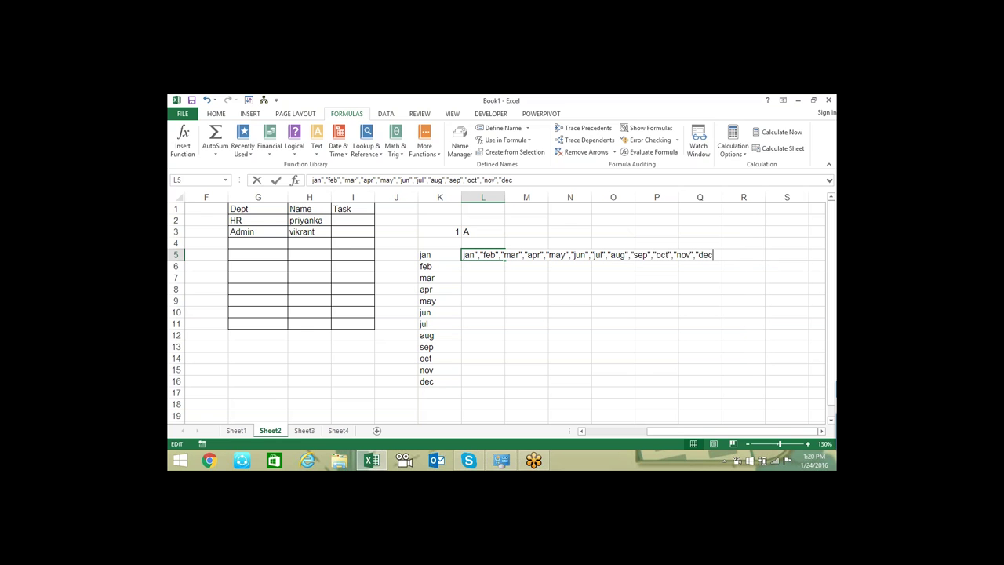
text(")
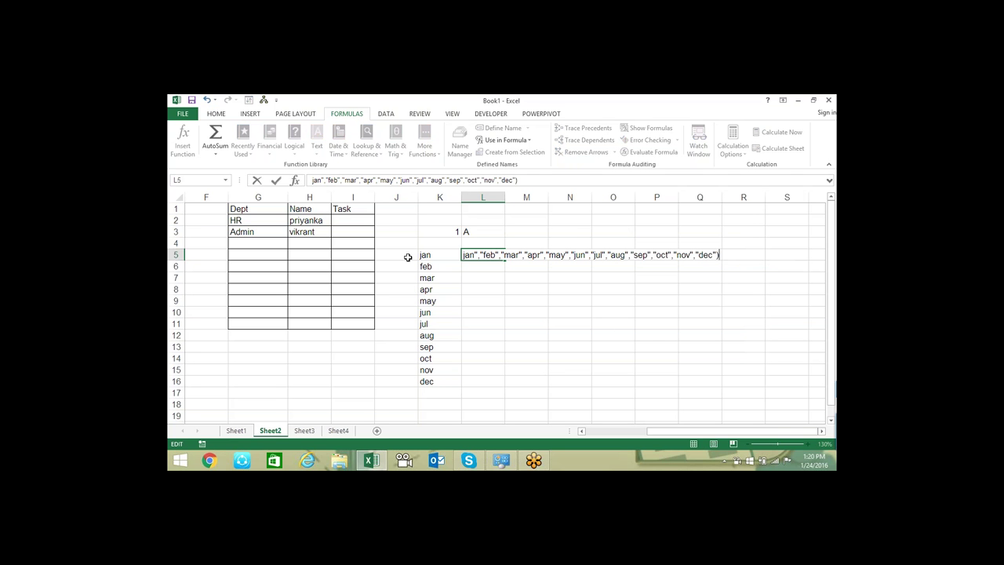
click(462, 255)
text(")
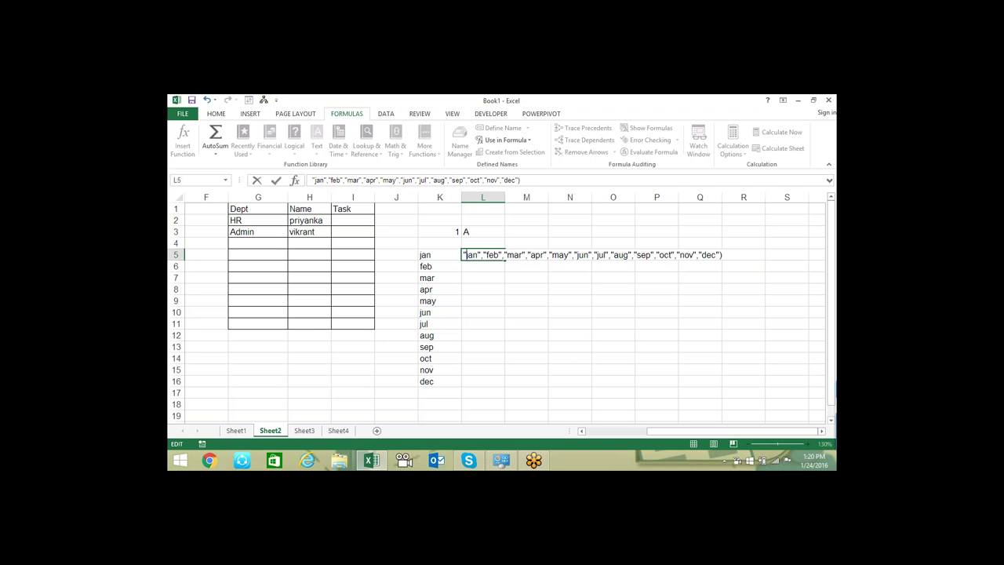
text(=)
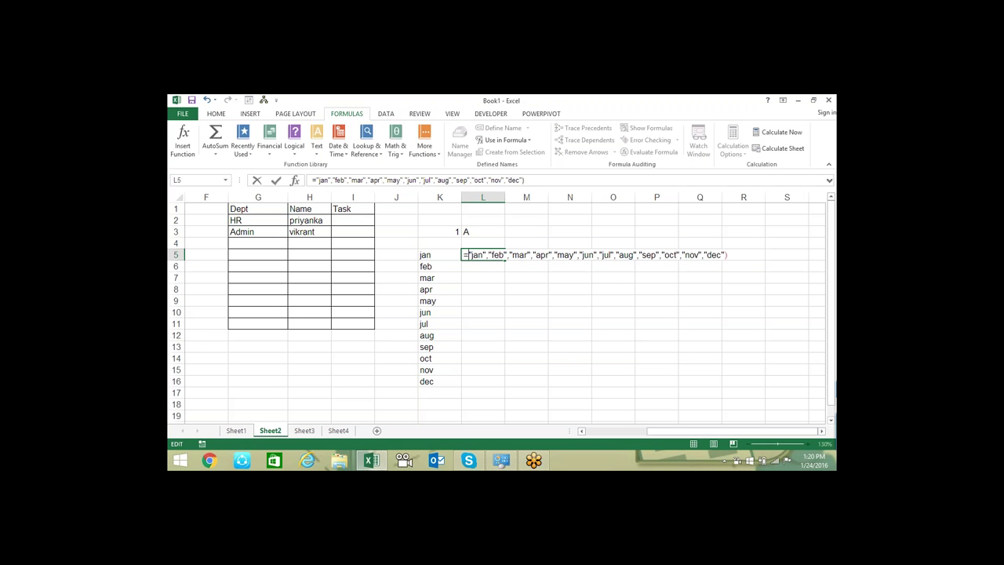
text(cho)
key(Tab)
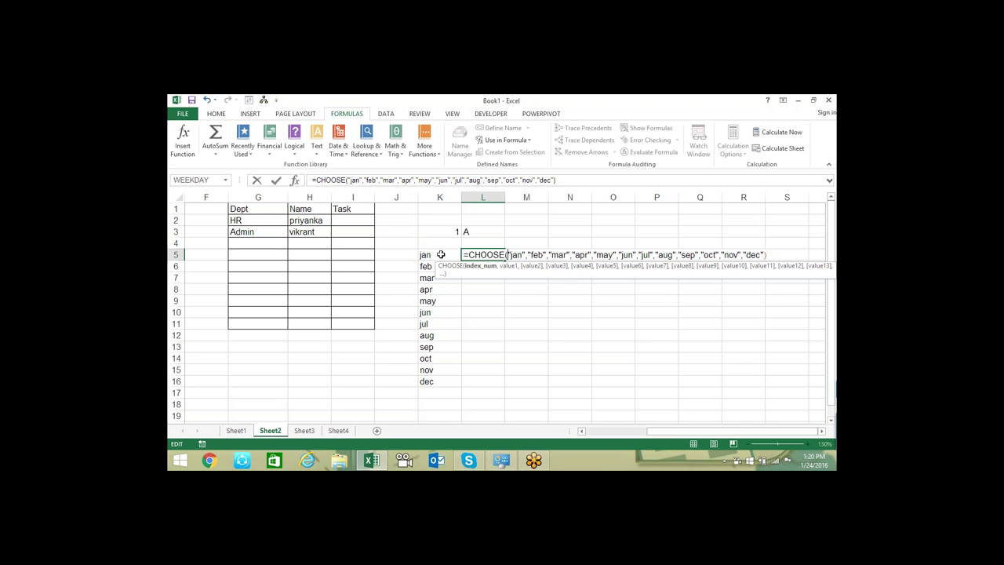
click(441, 255)
text(,)
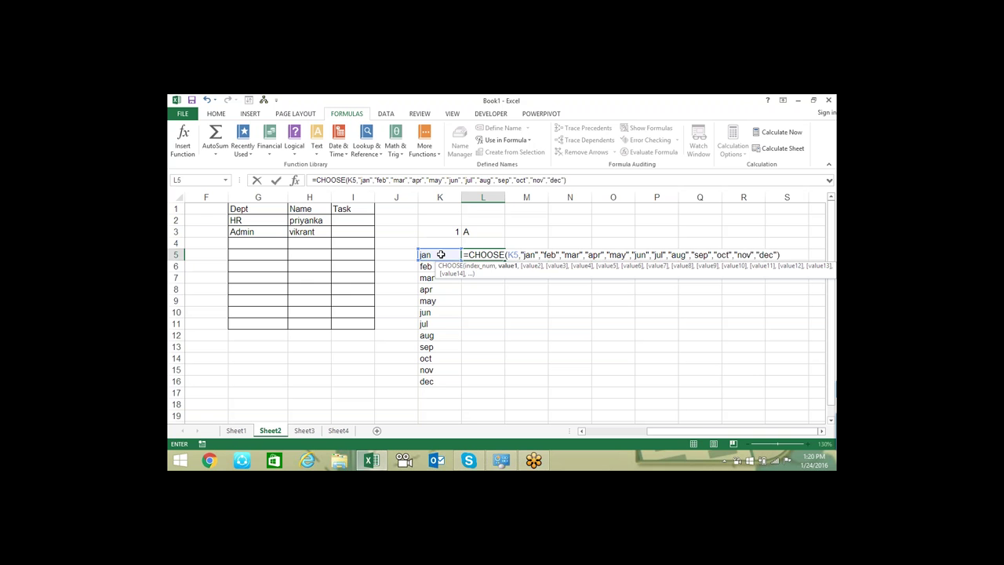
key(Return)
click(441, 255)
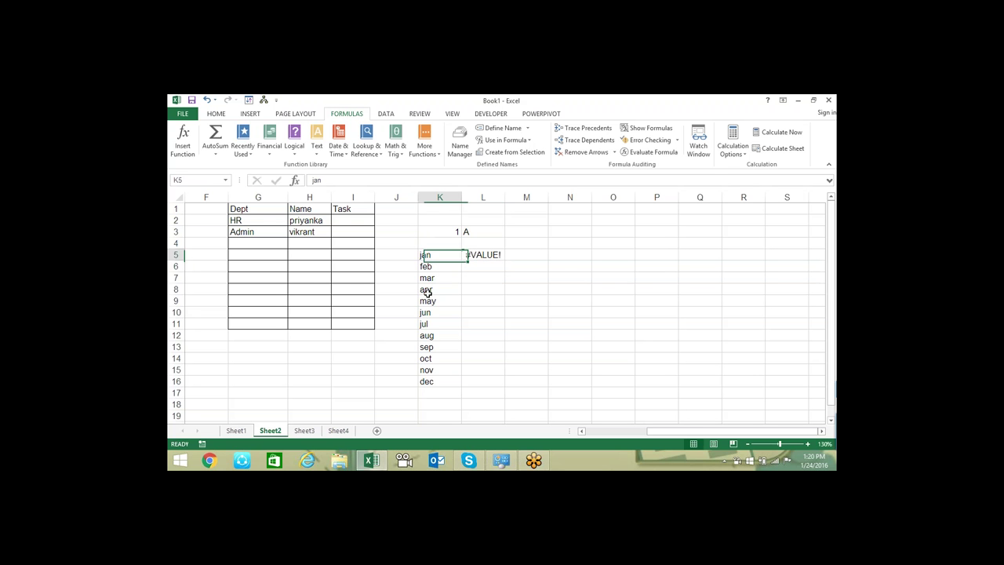
drag(427, 292, 439, 382)
Replace K5:K16's months with index numbers 1–12 and copy the CHOOSE formula down L5:L16
key(Delete)
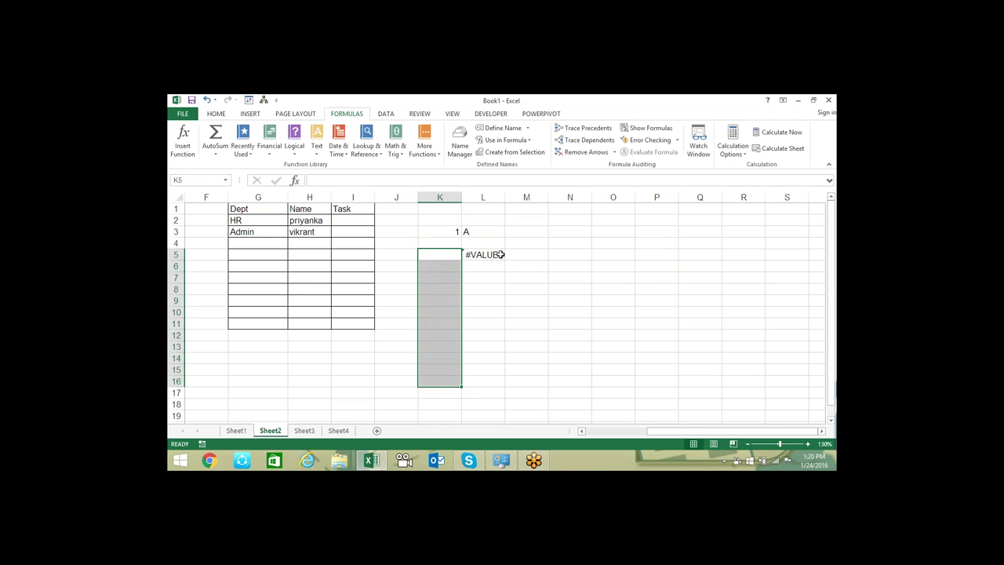
click(501, 255)
click(437, 255)
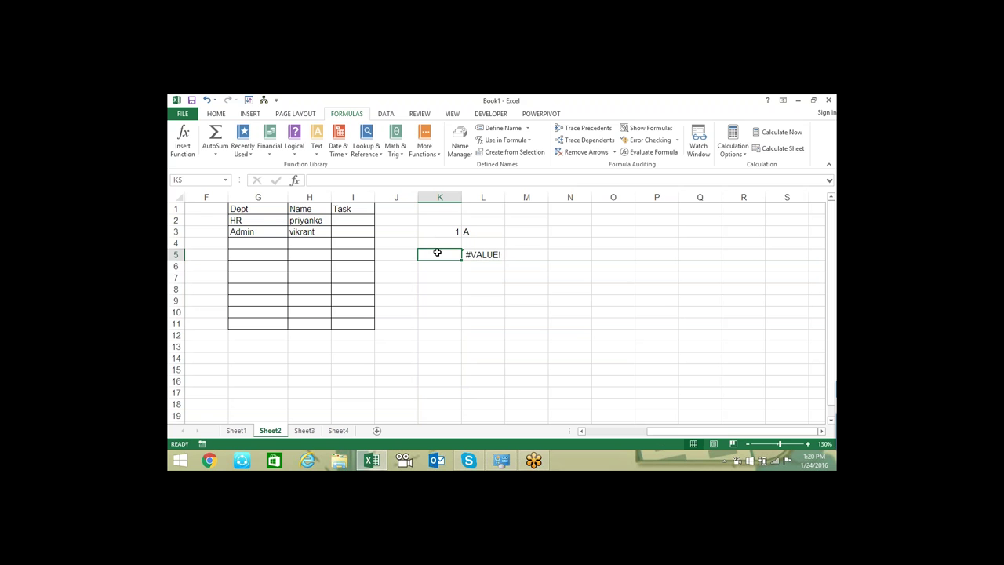
text(1)
key(Return)
text(2 3 )
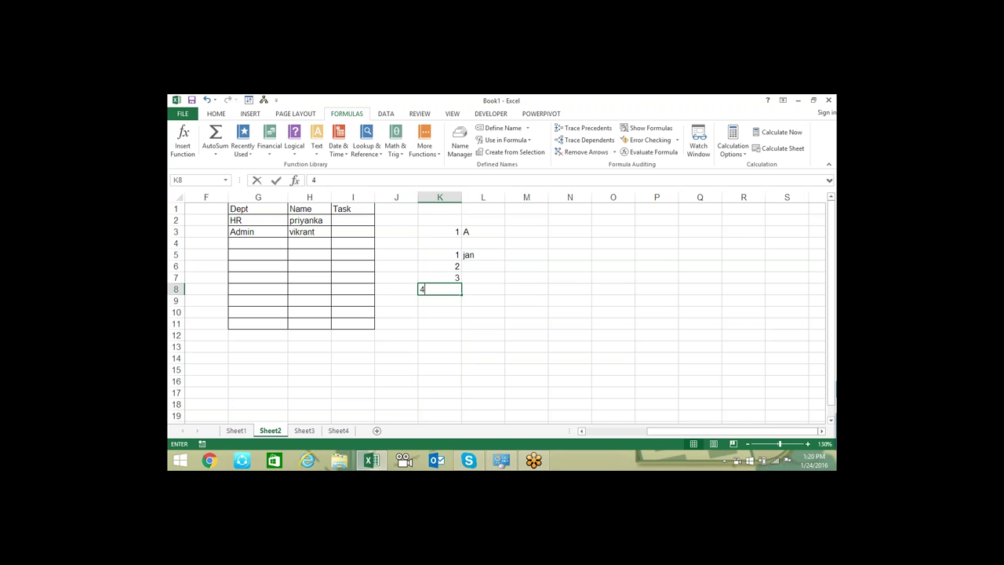
text(4 5)
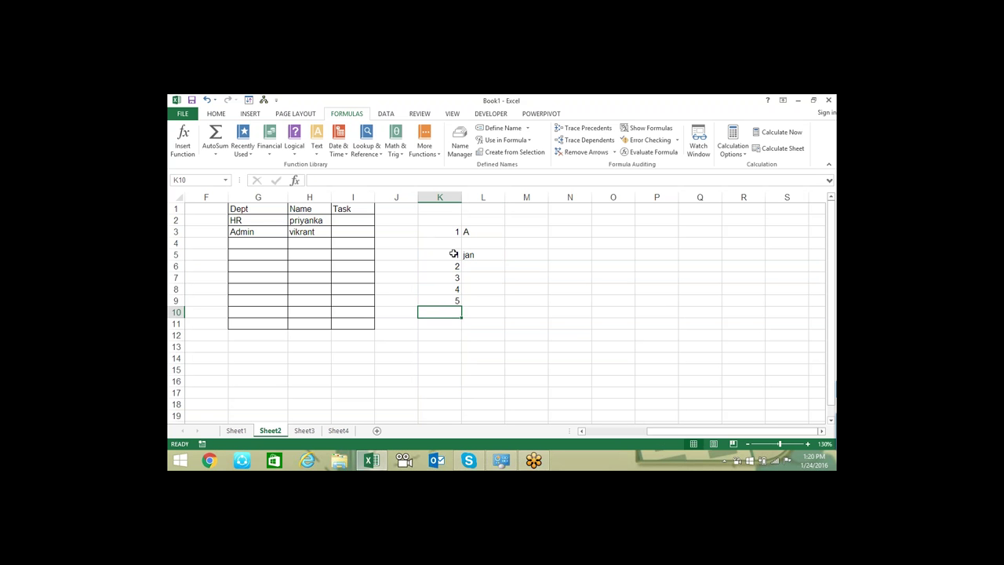
drag(452, 254, 473, 385)
click(505, 257)
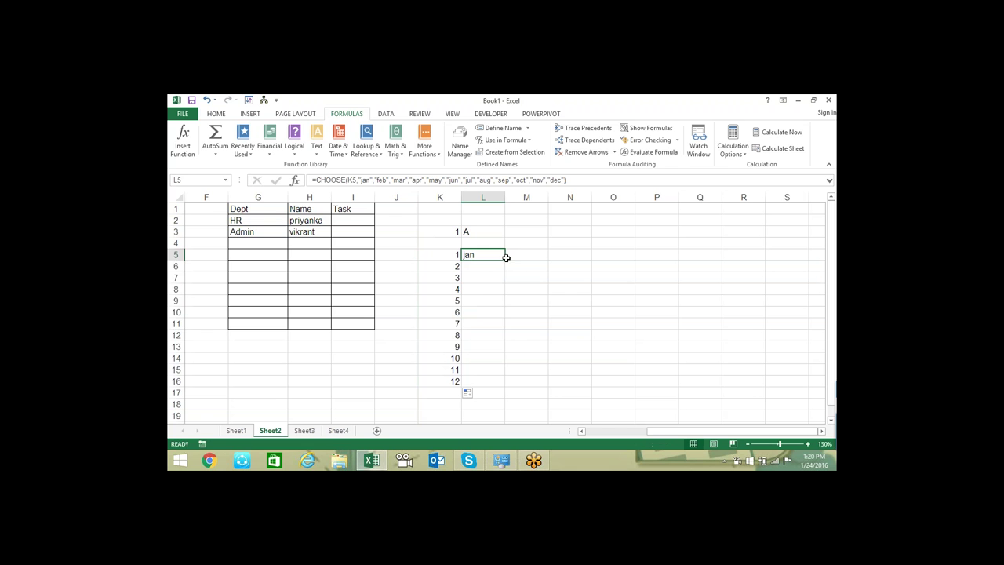
double_click(506, 258)
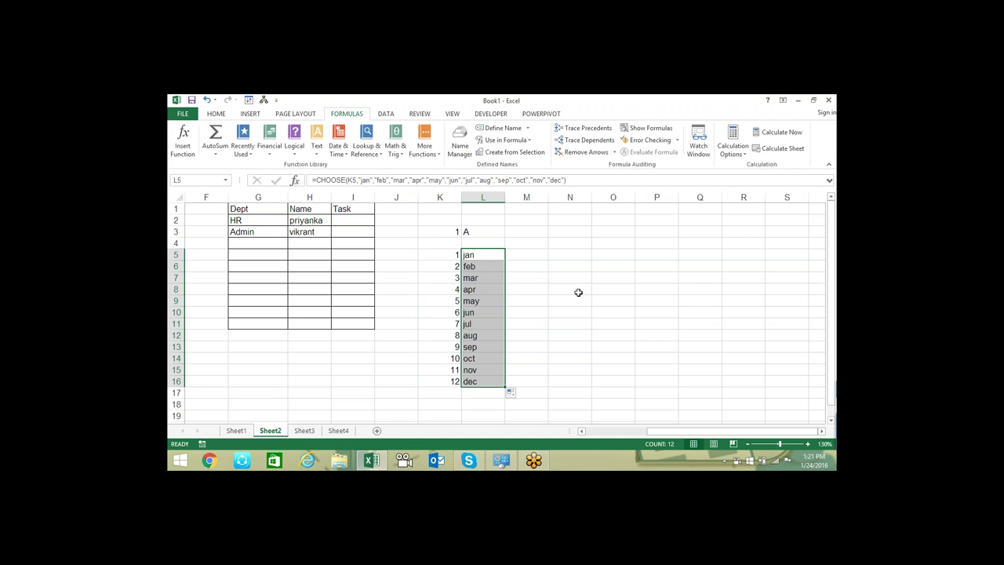
Set K8 to 10 and K7 to 5 to test the month lookup
click(453, 288)
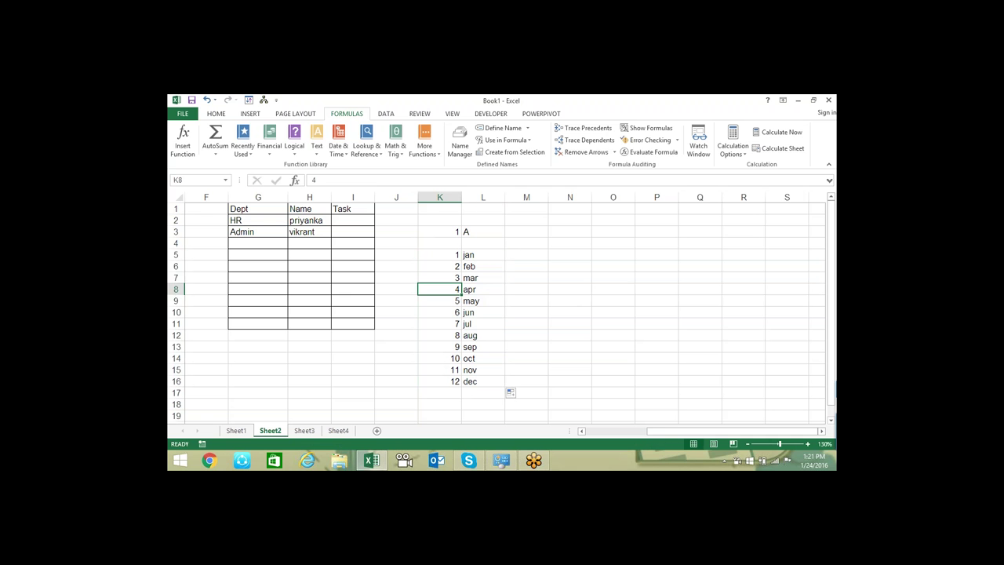
text(10)
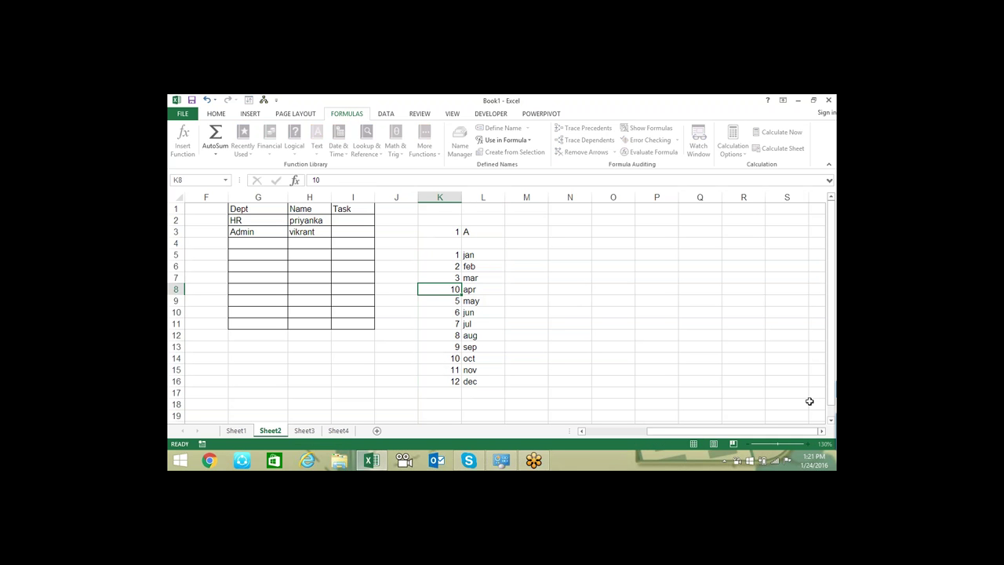
key(Return)
key(Up)
key(Up)
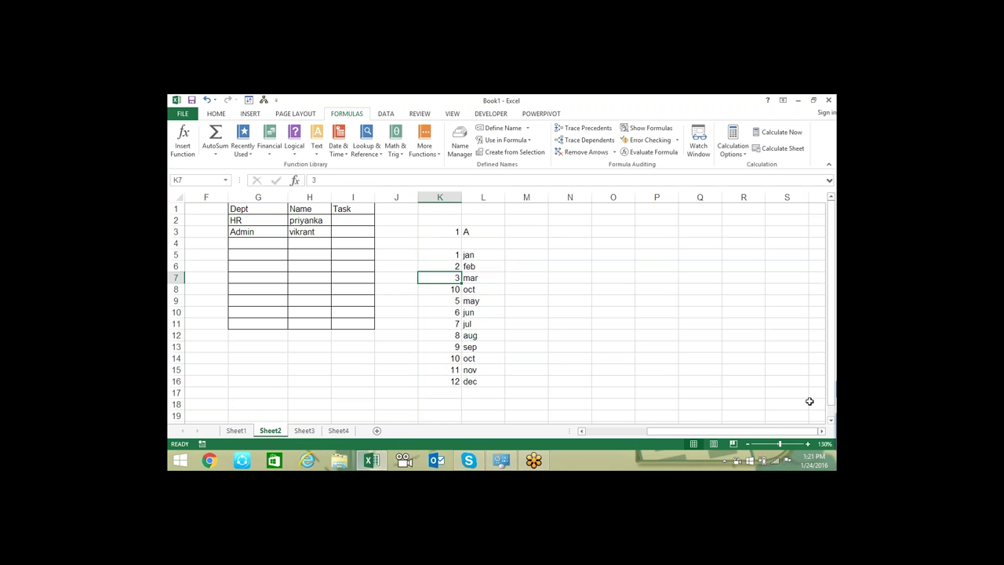
text(20)
key(ctrl+Return)
key(Return)
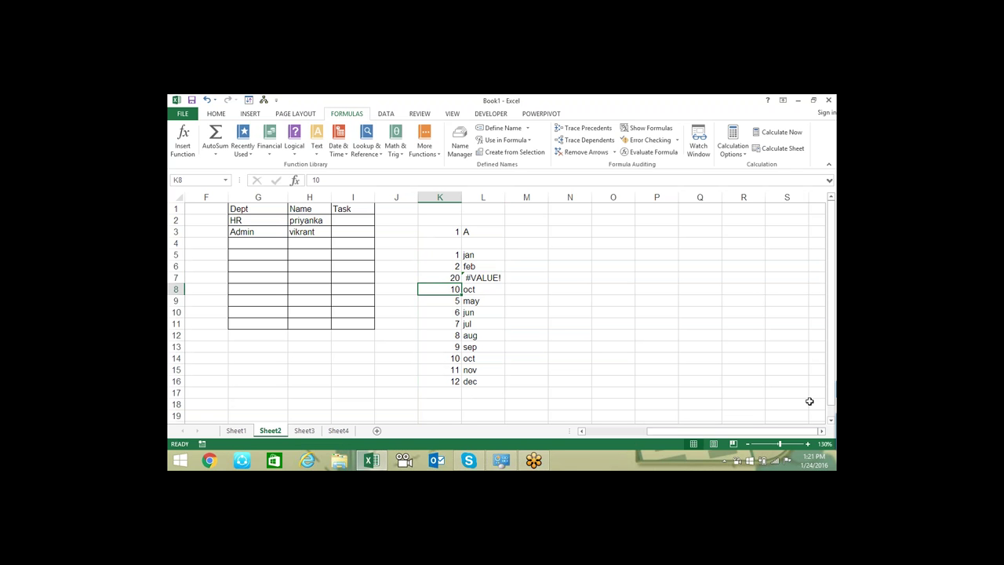
key(Up)
text(5)
key(Return)
click(822, 433)
click(822, 432)
Add a Sales header in N2 and select N3:N14 below it
click(418, 229)
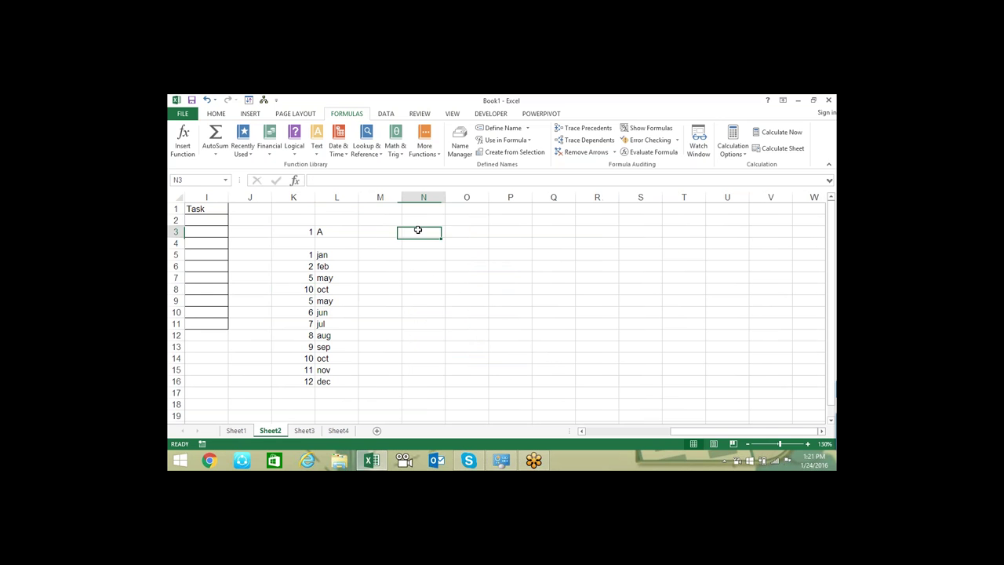
click(424, 220)
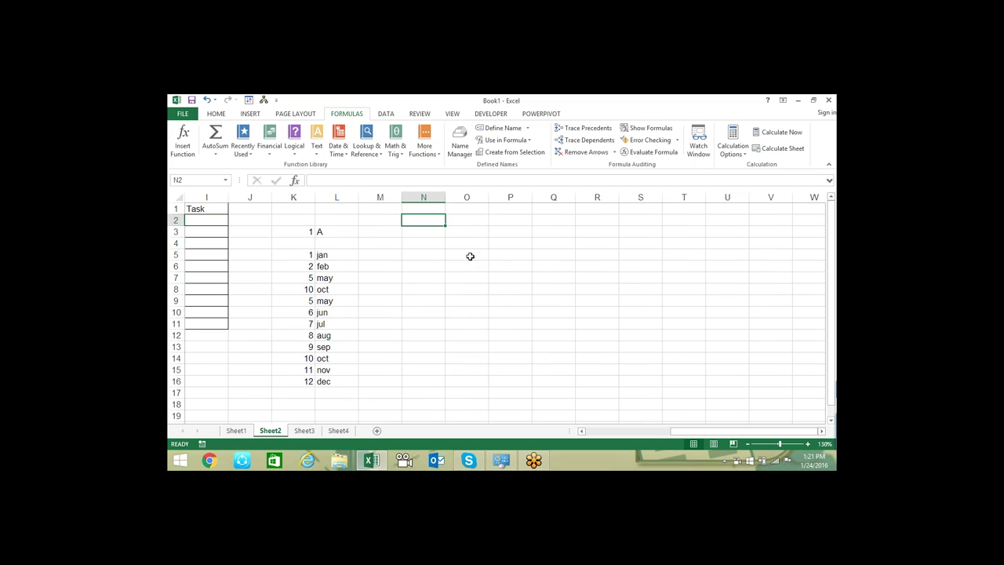
text(Sales)
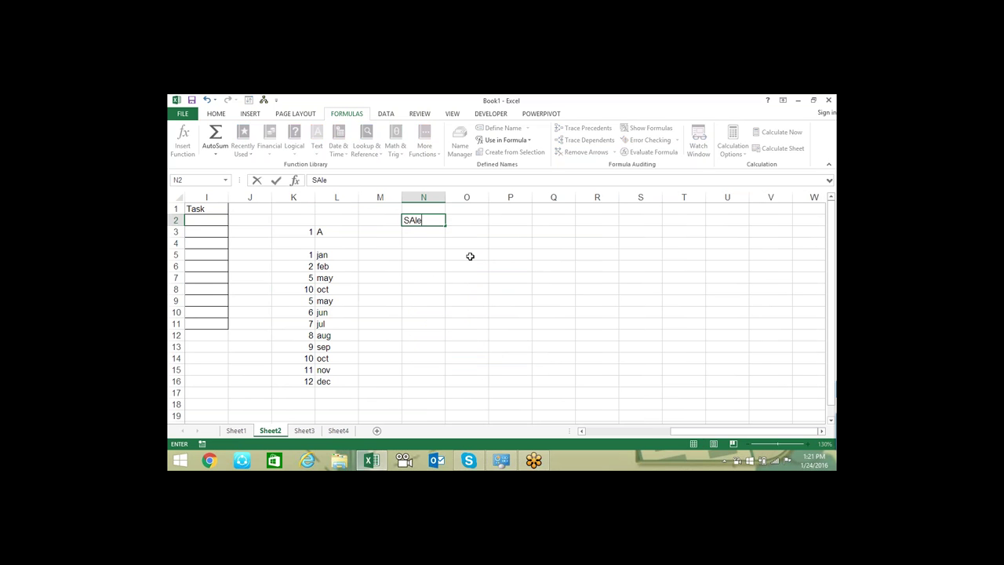
key(Return)
key(shift+Down)
key(shift+Down)
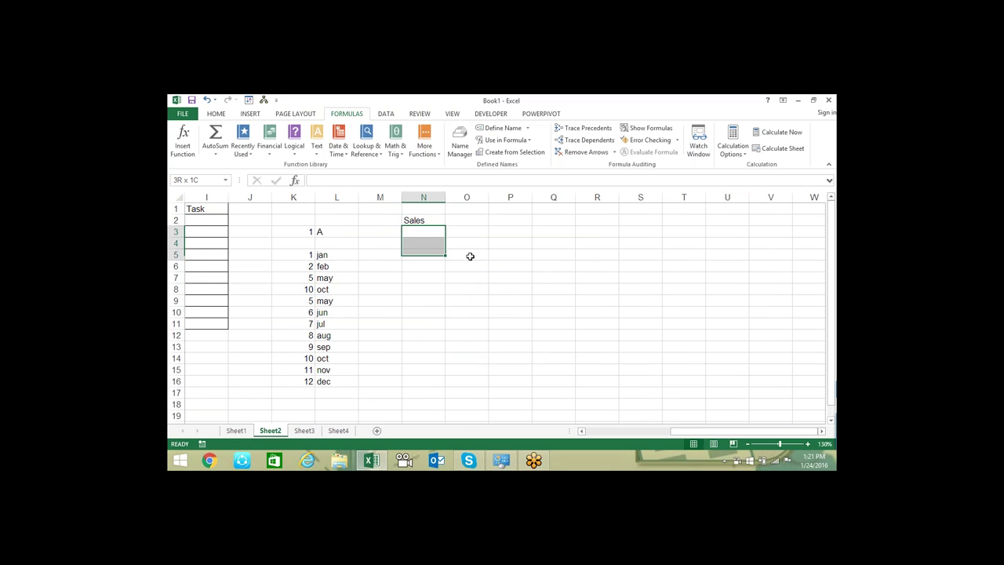
key(shift+Down)
key(shift+Down)
key(shift+Down)
Fill N3:N14 with =RANDBETWEEN(10,90)
text(=r)
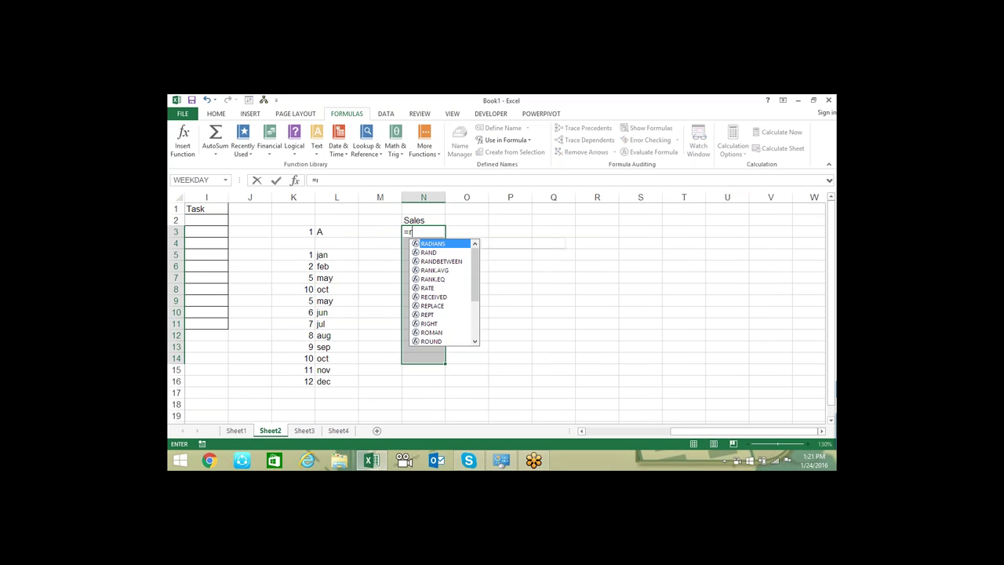
text(a)
key(Down)
key(Down)
key(Up)
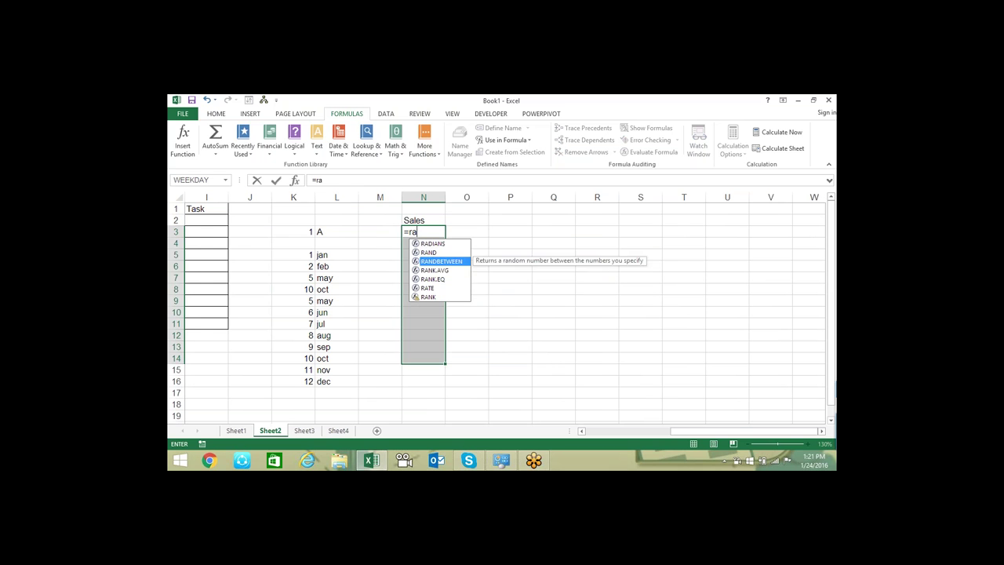
key(Tab)
text(10,)
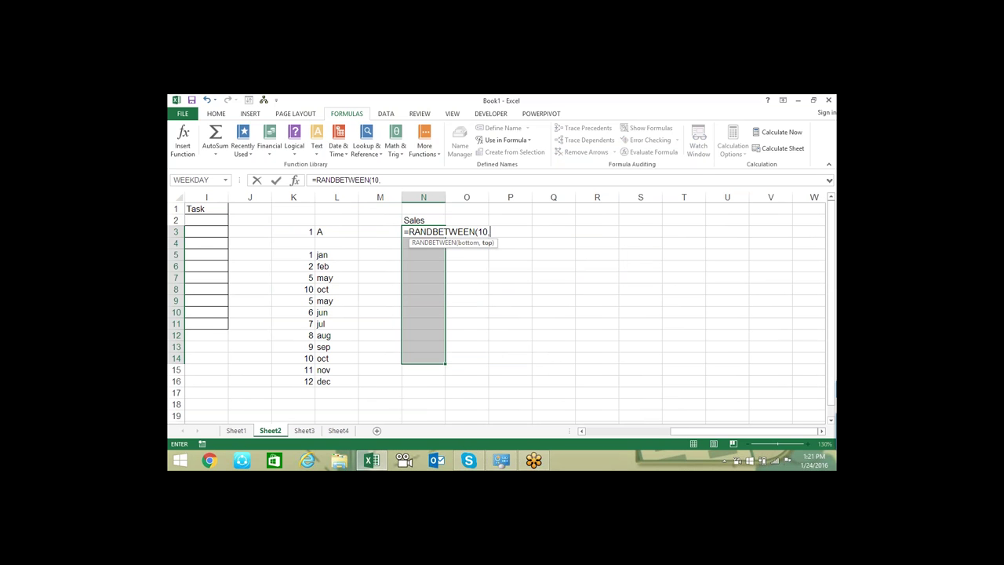
text(90)
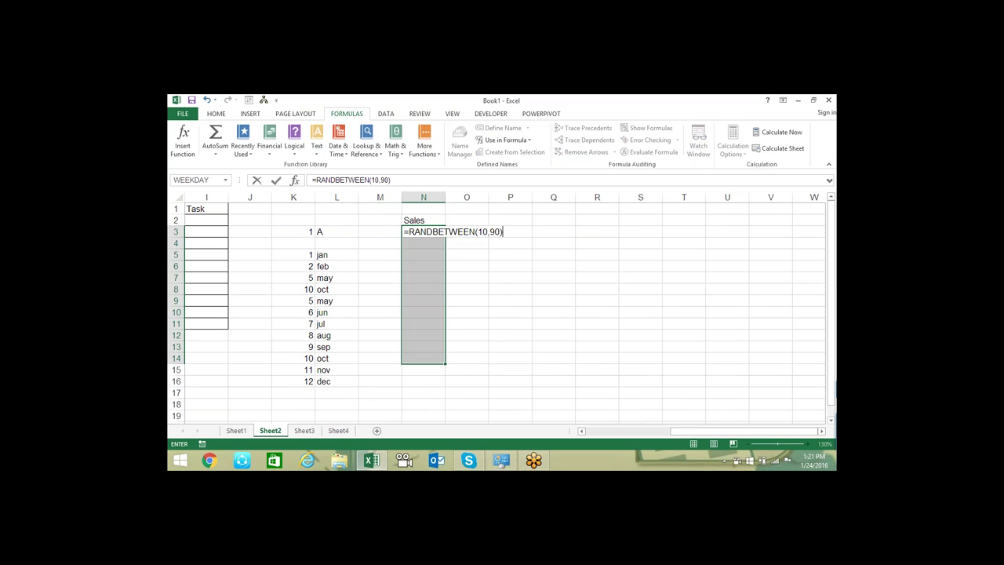
key(ctrl+Return)
Convert the random numbers in N3:N14 to fixed values via Paste Special Values
key(ctrl+c)
key(alt+e)
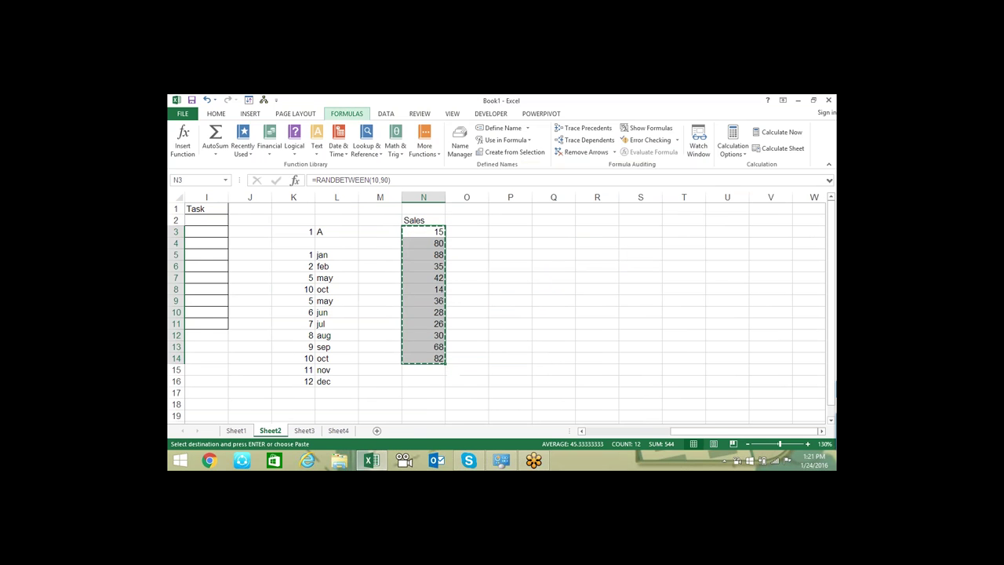
key(s)
key(v)
key(Return)
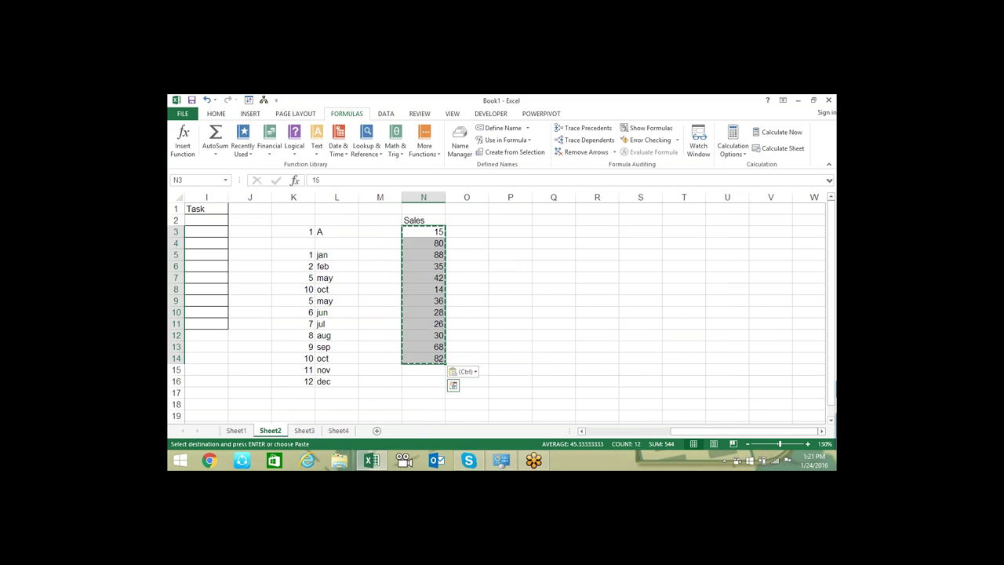
key(Escape)
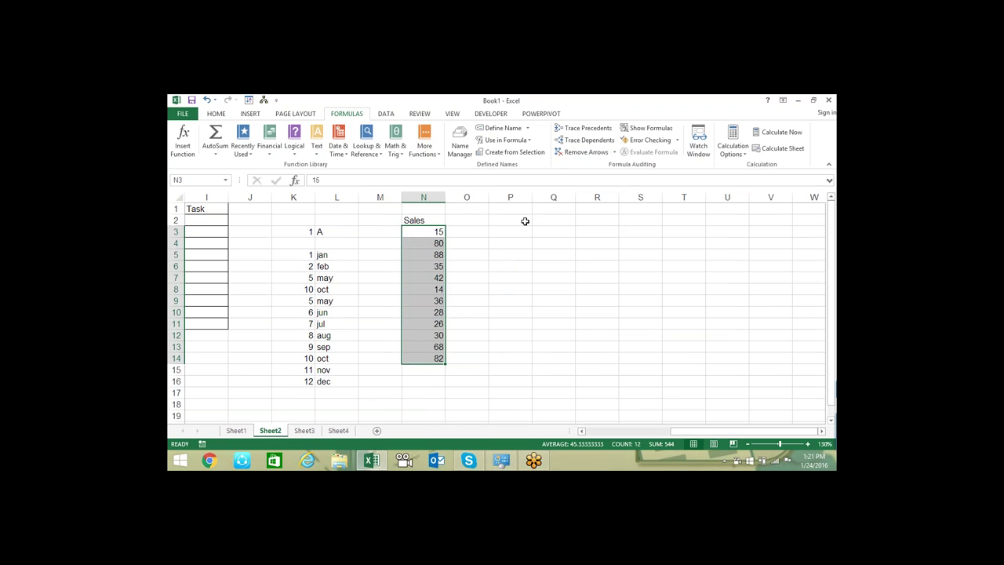
click(522, 220)
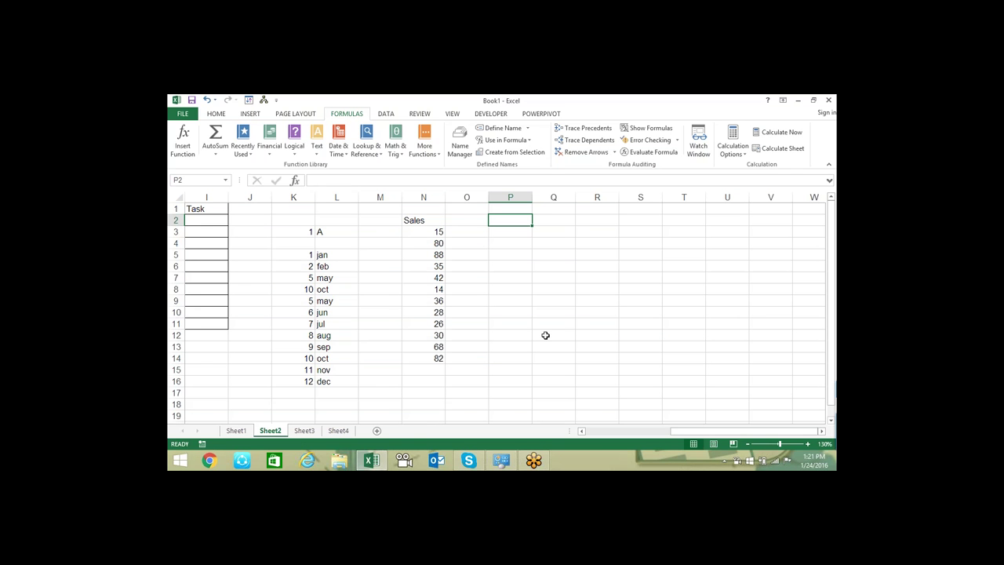
Type Small and Large headers beside the Sales column
text(S)
text(mall)
key(Tab)
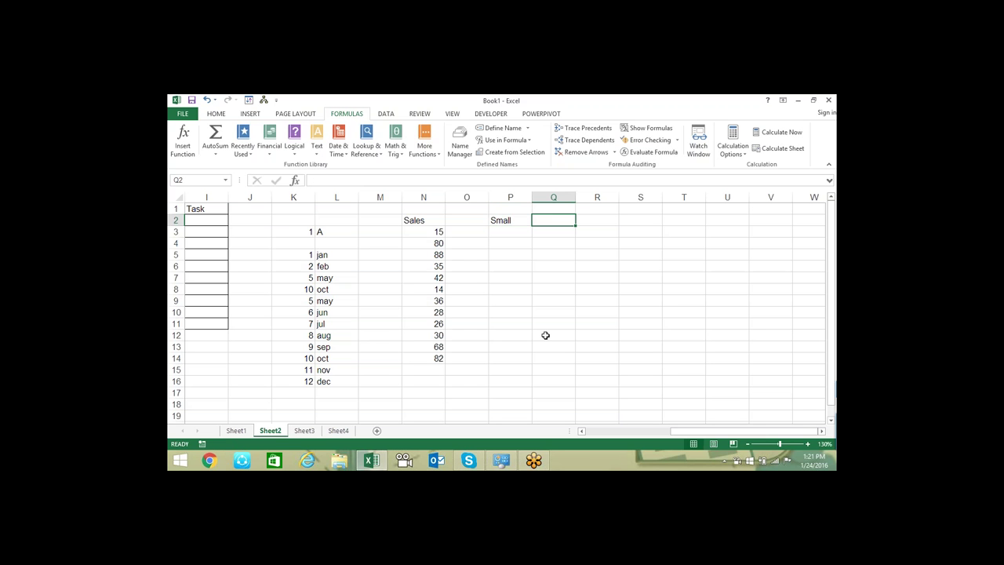
text(Large)
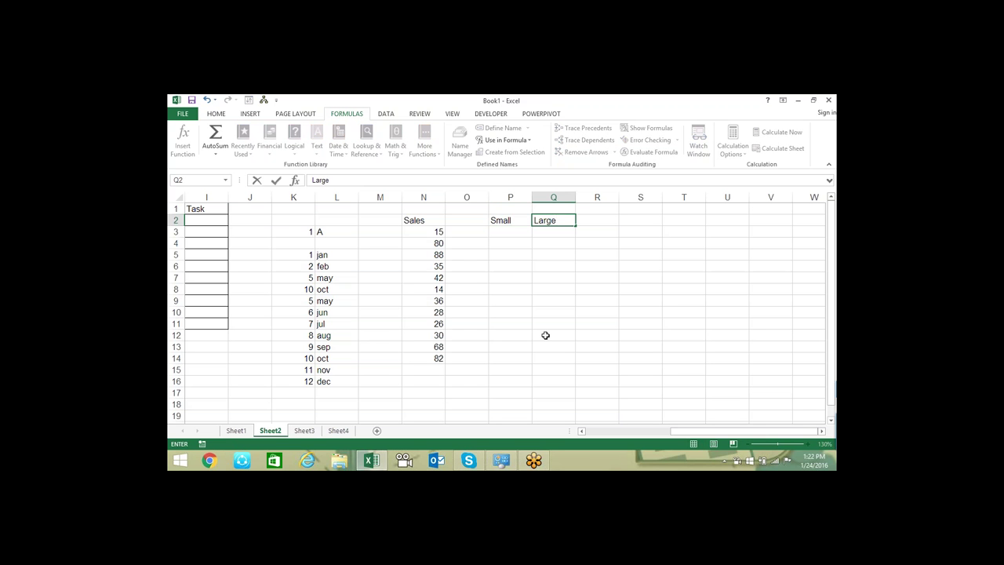
key(Return)
text(=)
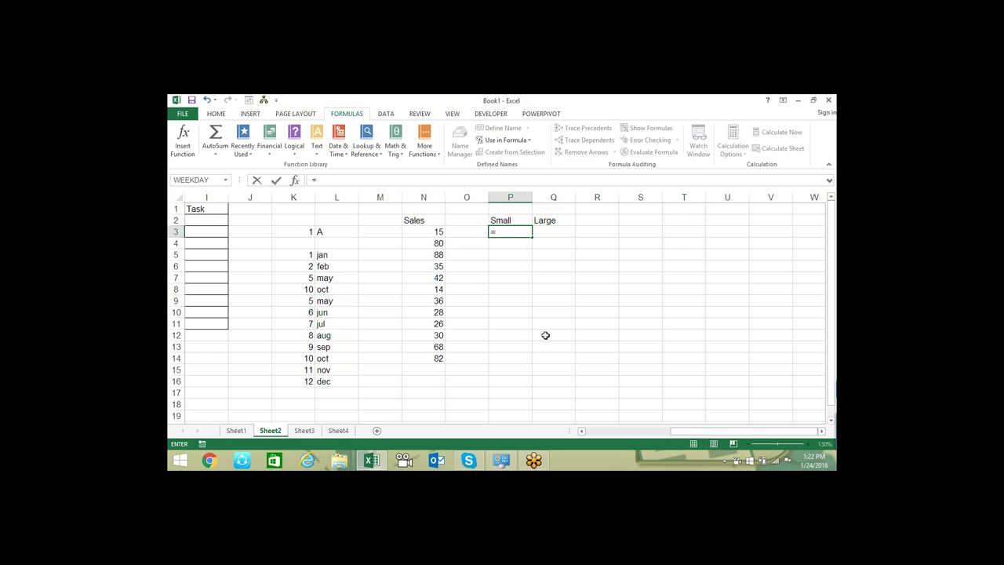
text(s)
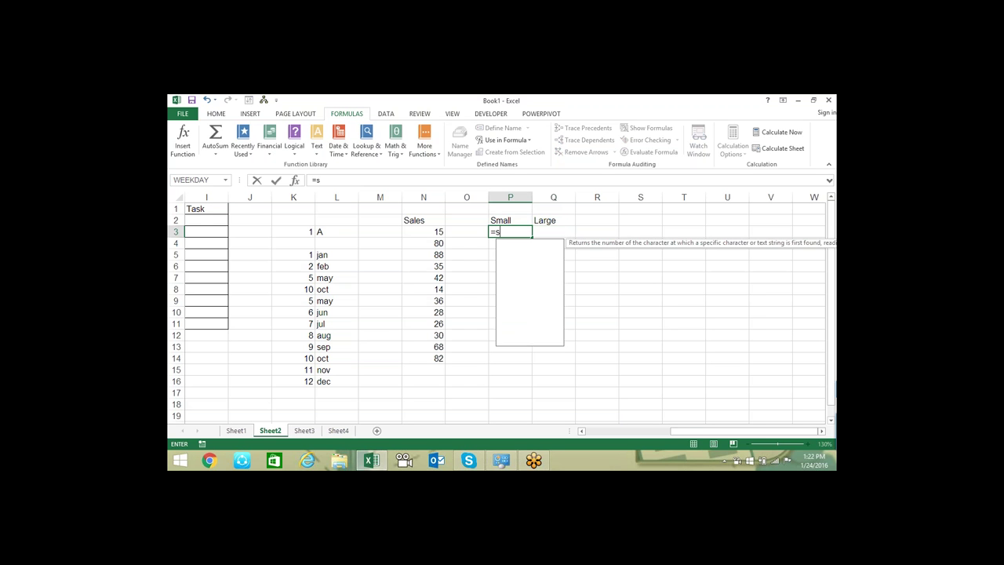
text(m)
key(Escape)
key(Escape)
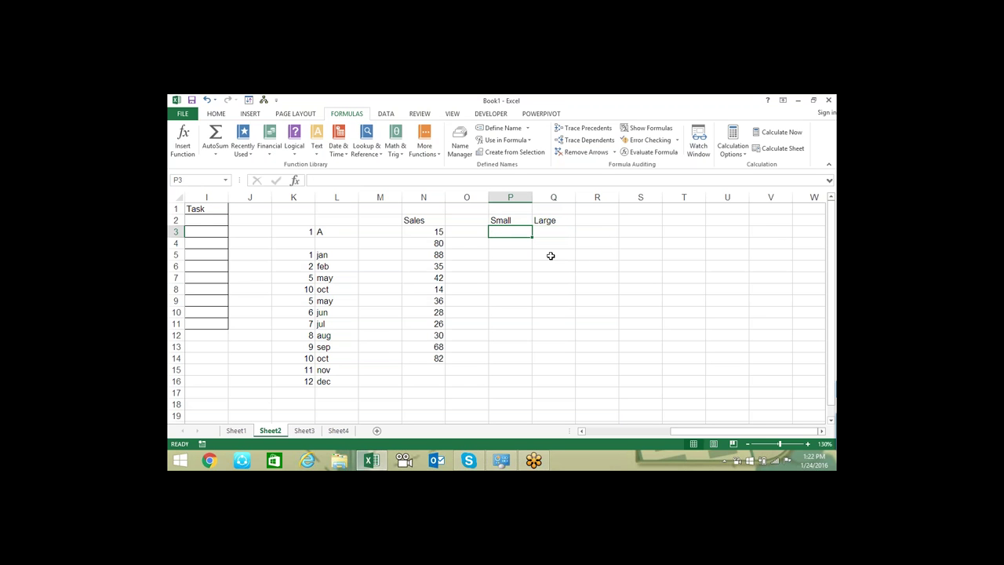
Insert a new column P and number P3:P14 from 1 to 12
right_click(510, 197)
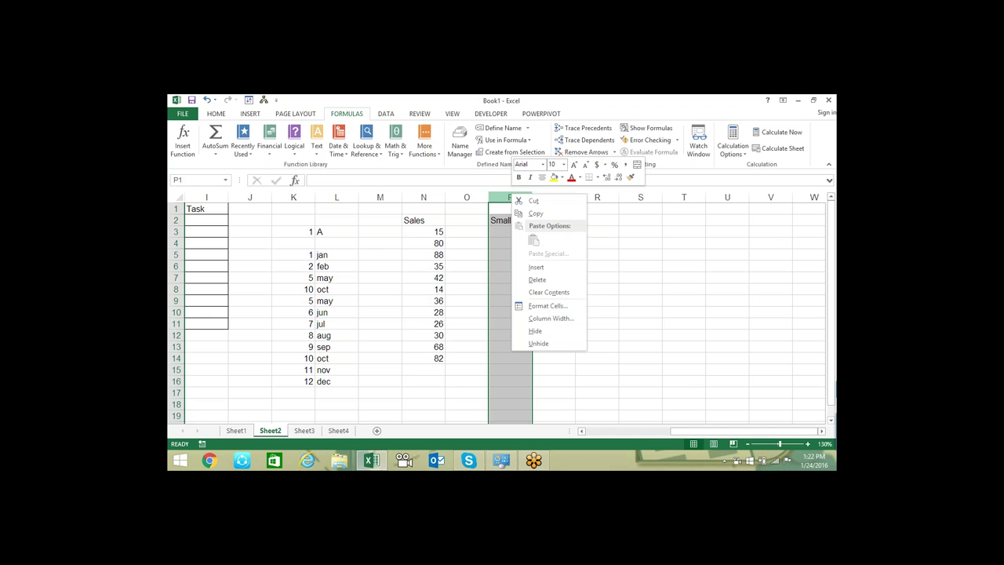
click(541, 268)
click(519, 231)
text(1)
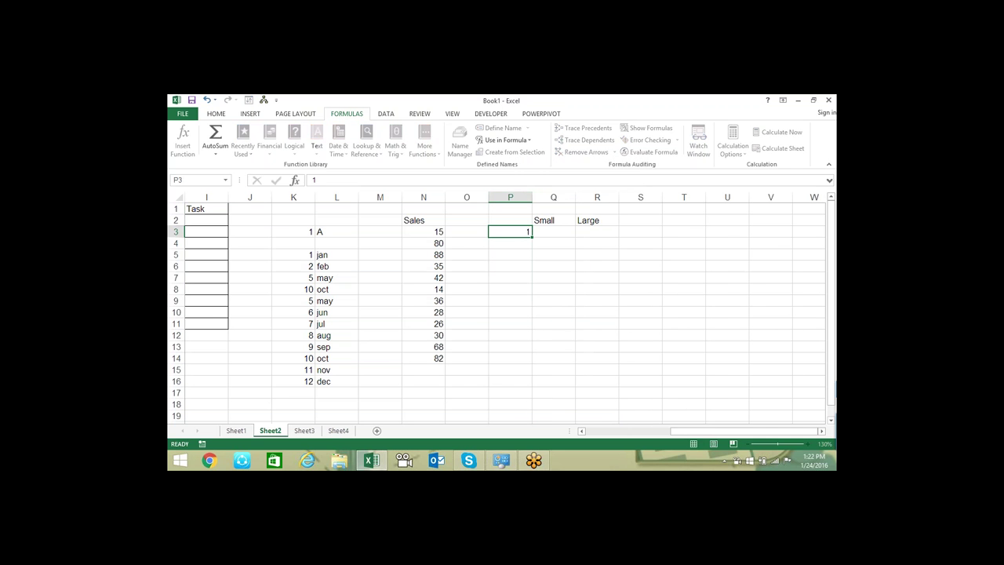
key(Return)
text(2)
key(Return)
text(3)
key(Return)
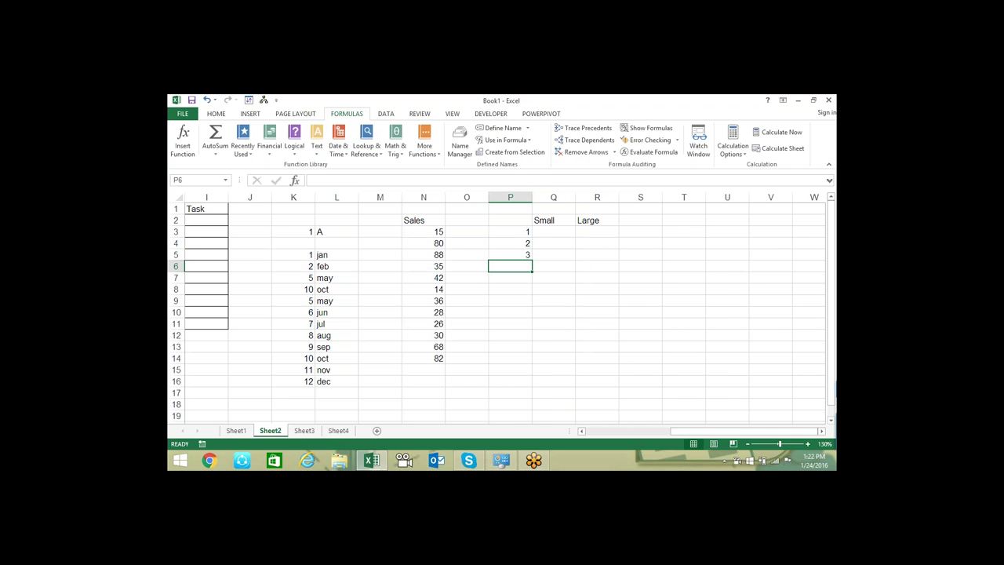
drag(510, 232, 534, 362)
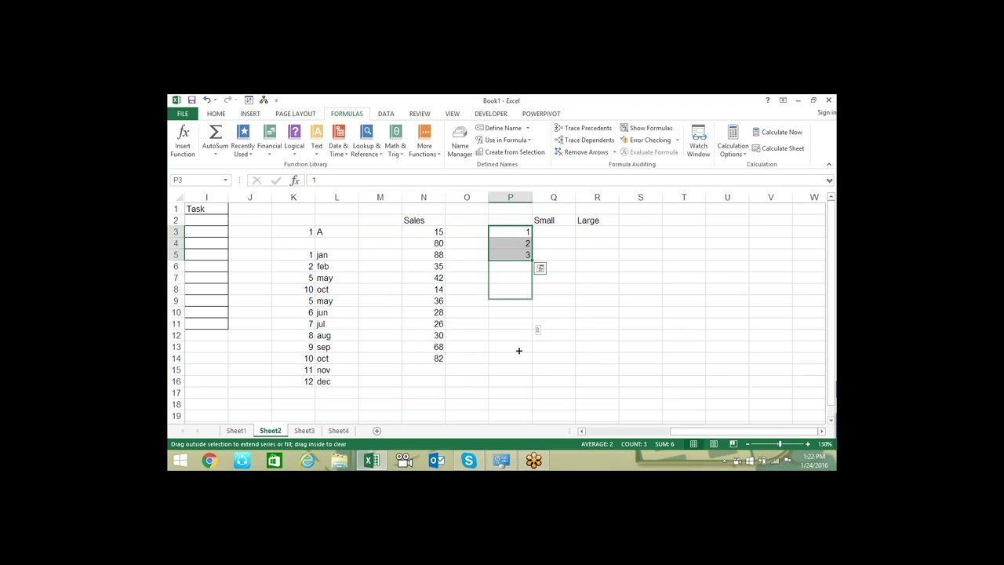
click(547, 232)
Enter =SMALL($N$3:$N$14,$P3) in Q3
text(=)
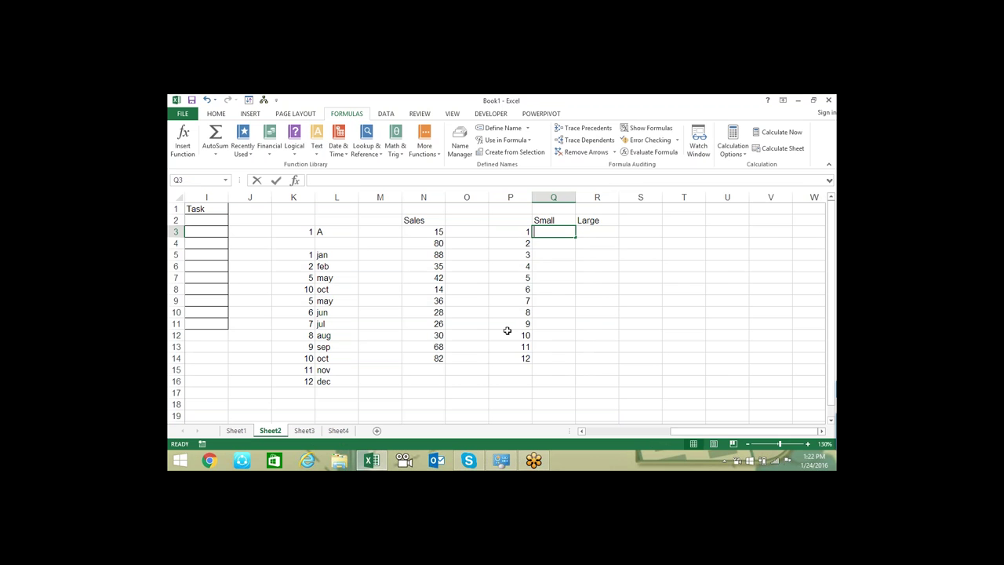
text(ra)
key(BackSpace)
key(BackSpace)
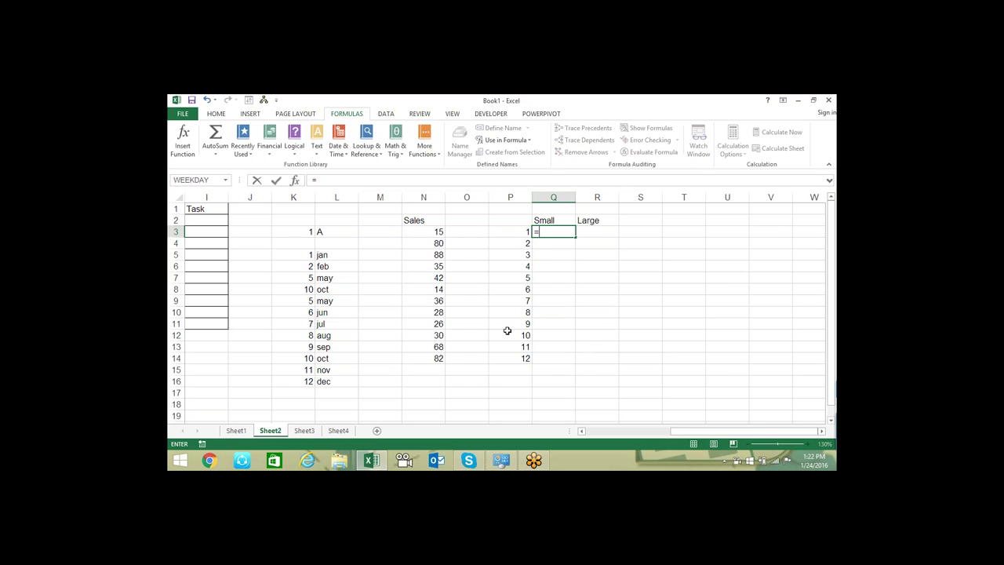
text(sma)
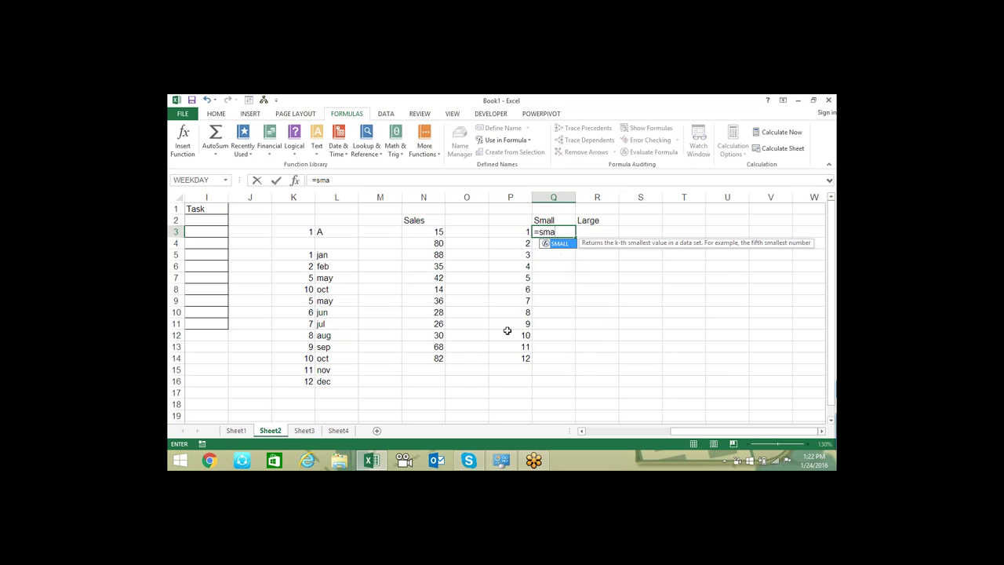
key(Tab)
drag(438, 233, 425, 359)
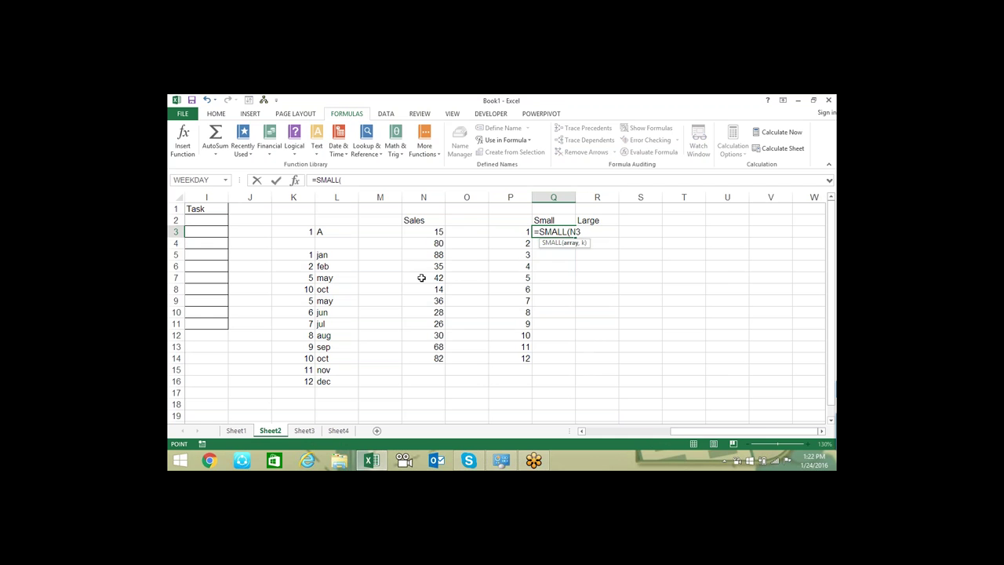
key(F4)
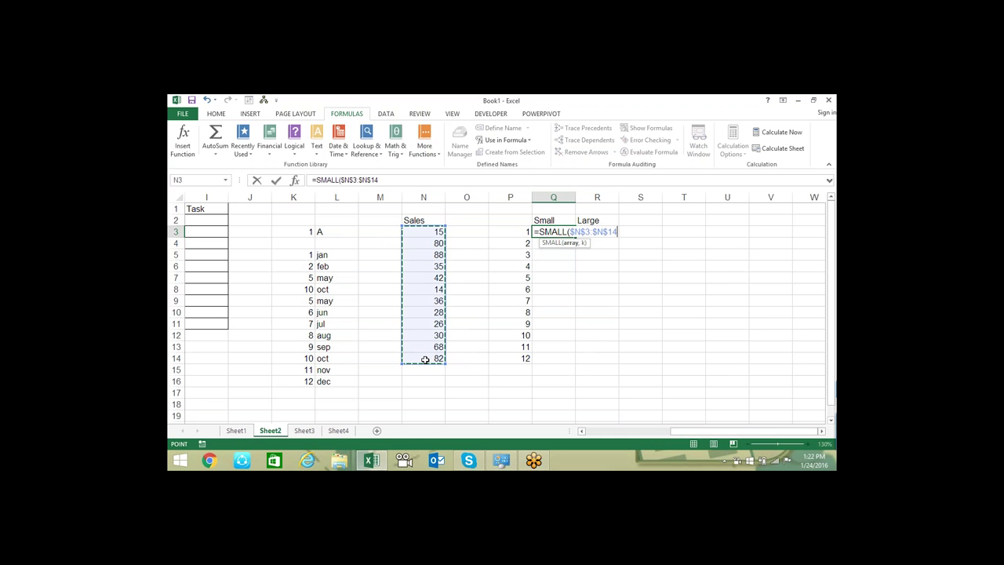
text(,)
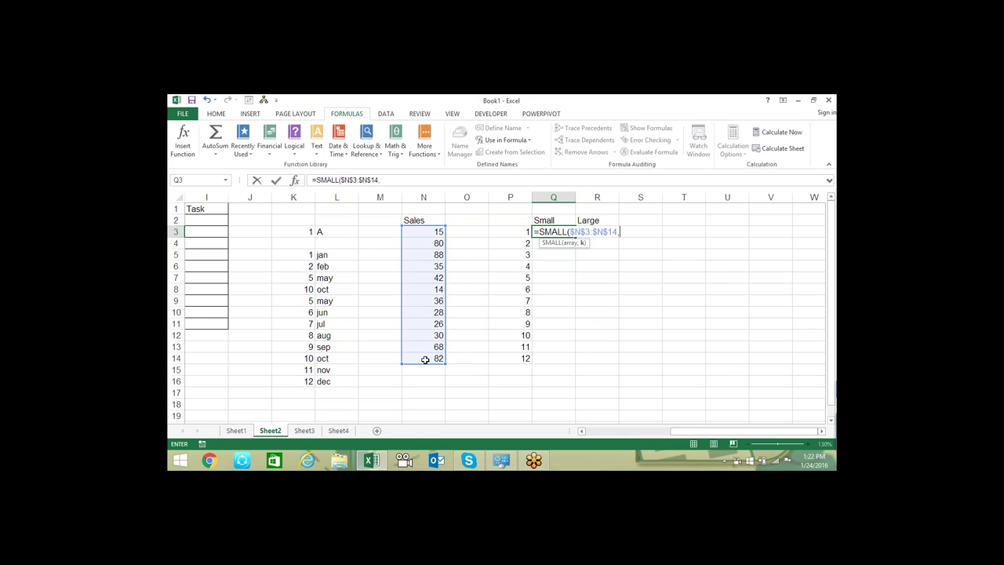
click(518, 231)
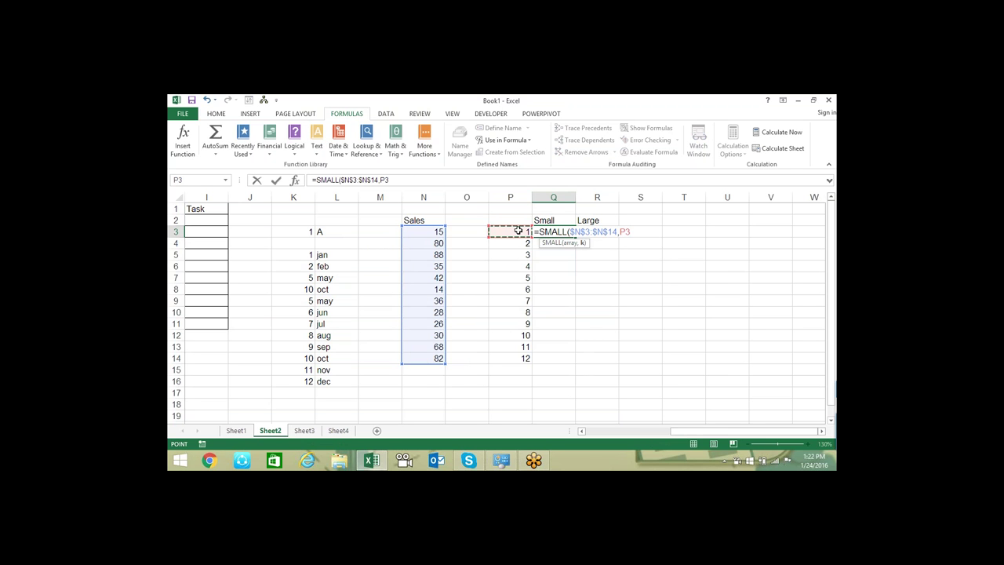
key(F4)
key(F4)
key(F4)
text())
key(ctrl+Return)
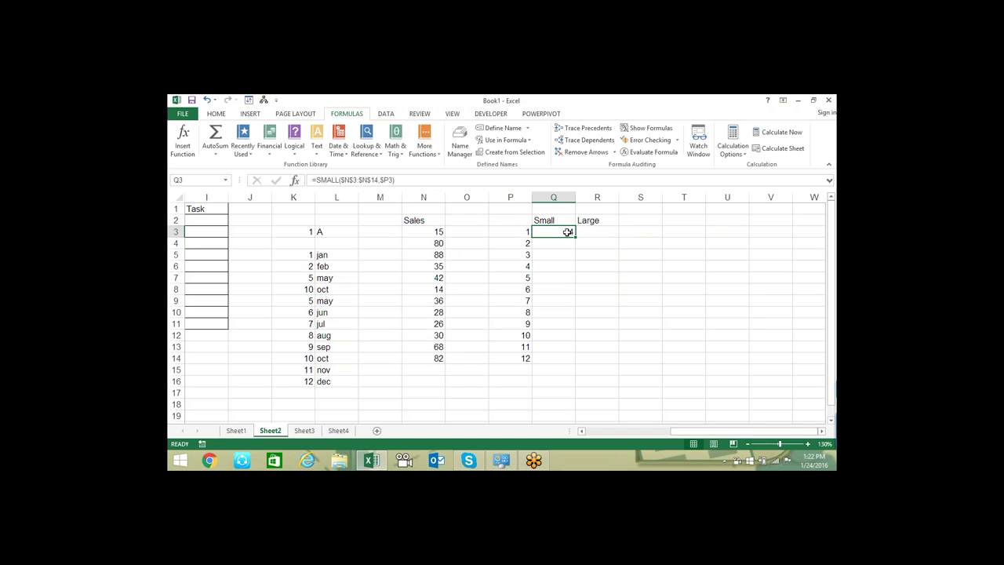
Fill the SMALL formula down to Q14 and copy it across into R3
drag(575, 237, 575, 245)
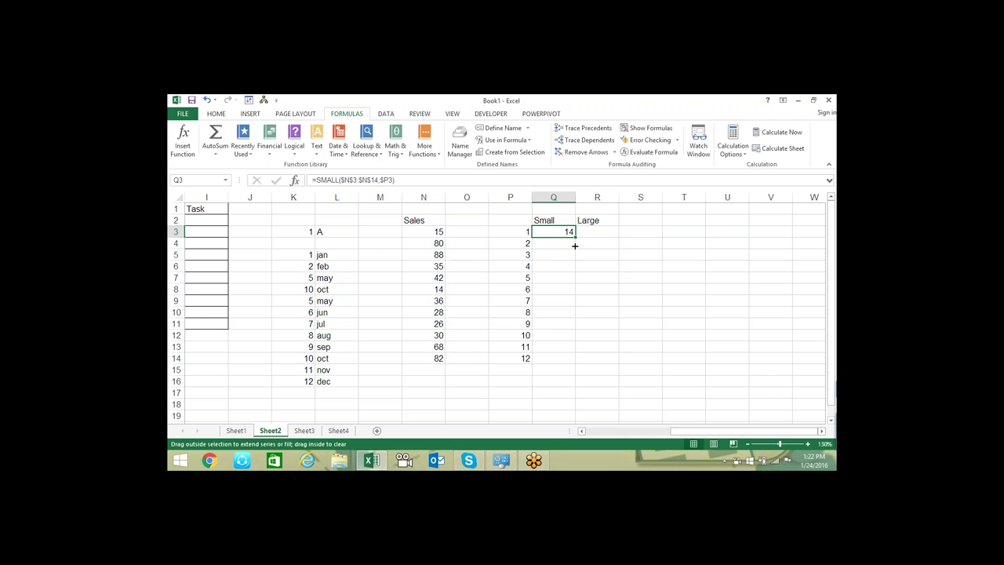
drag(575, 246, 576, 366)
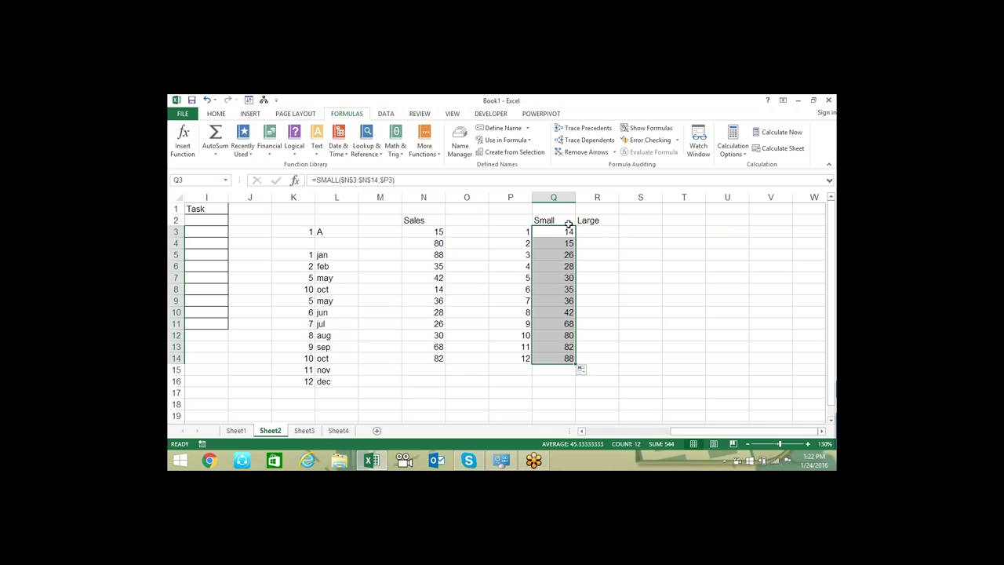
click(568, 225)
key(Down)
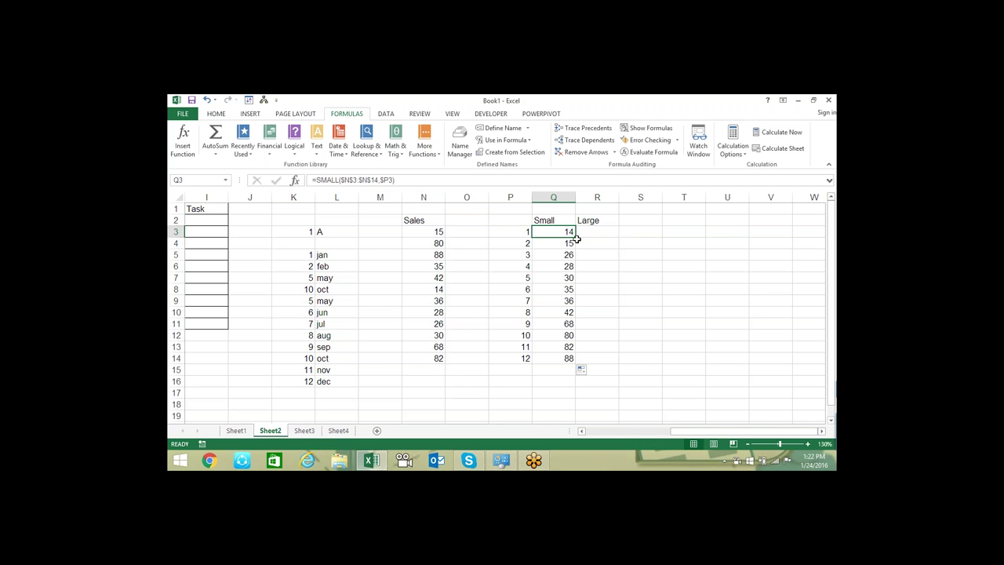
drag(577, 239, 596, 235)
Change R3's formula from SMALL to LARGE and fill it down to R14
double_click(589, 232)
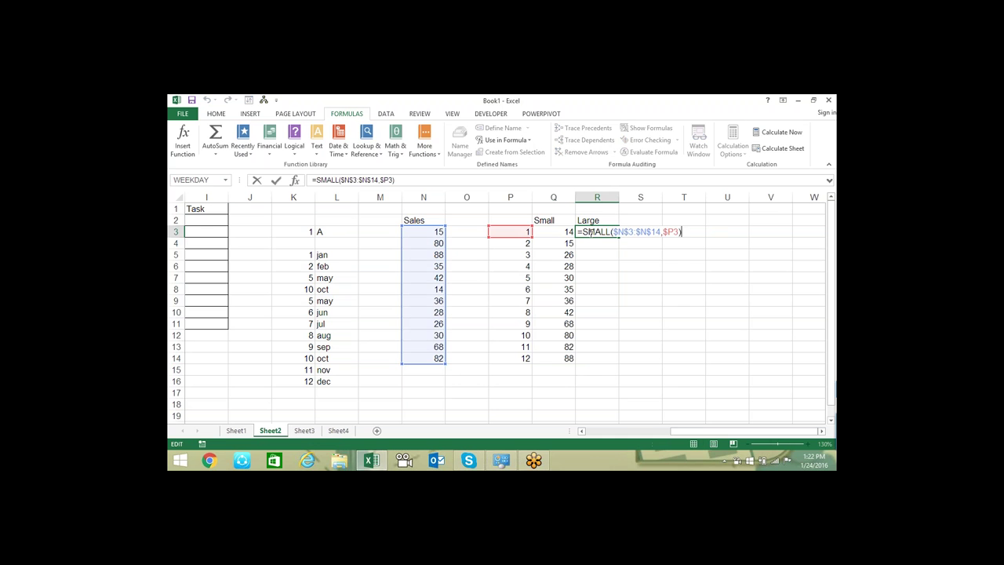
drag(610, 231, 584, 231)
text(large)
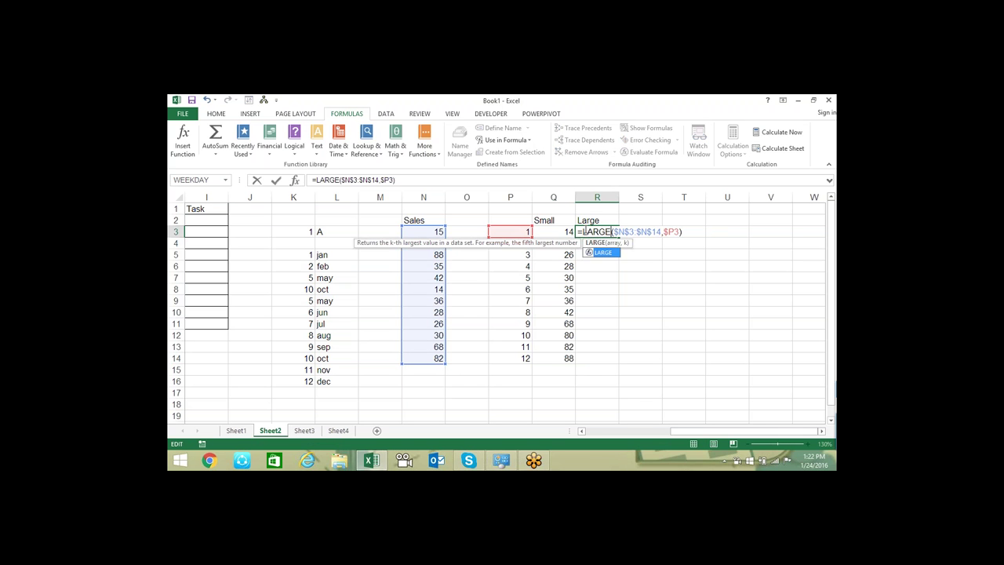
key(Return)
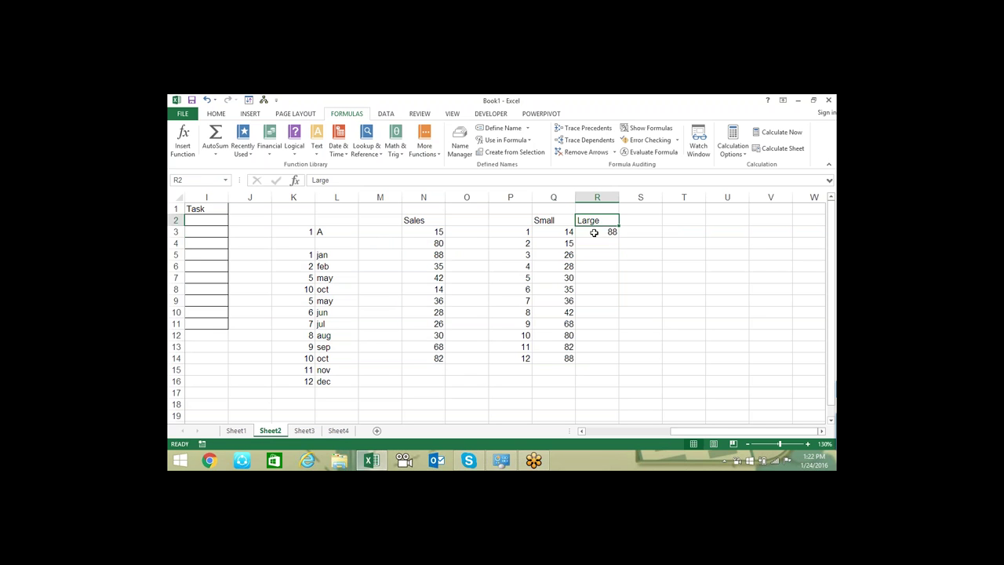
click(598, 230)
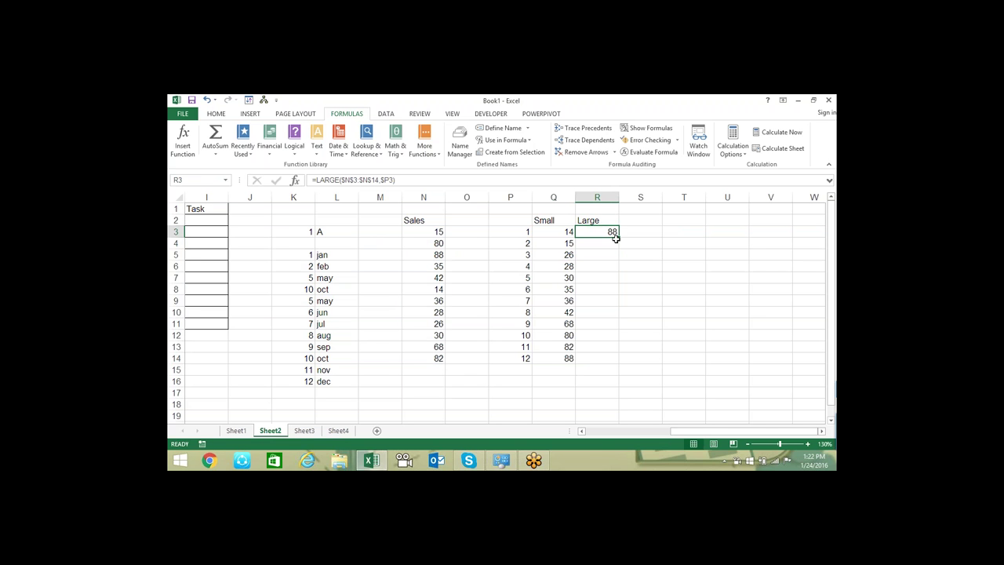
double_click(617, 237)
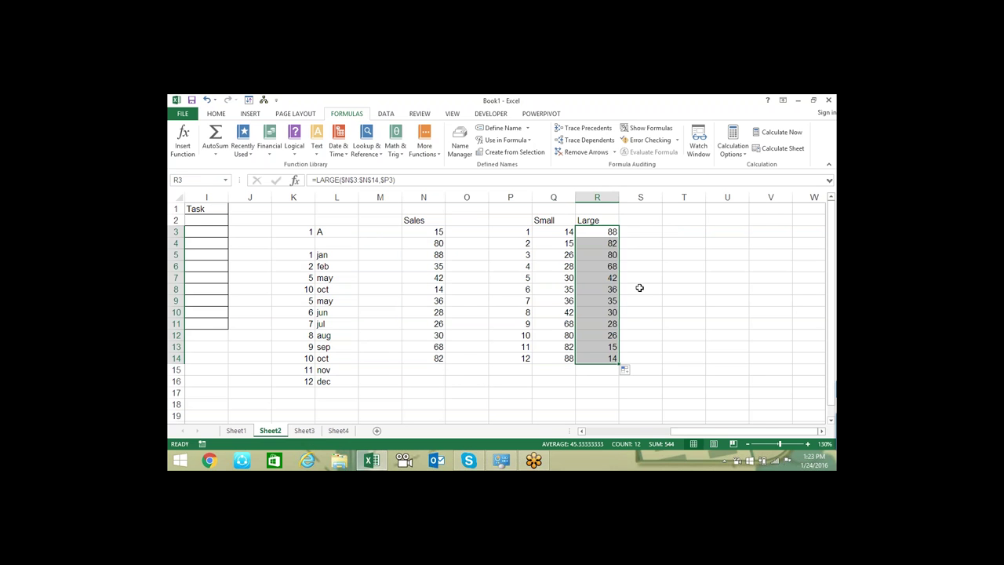
Select cell T1 to hold the sort-order choice
click(822, 431)
click(821, 432)
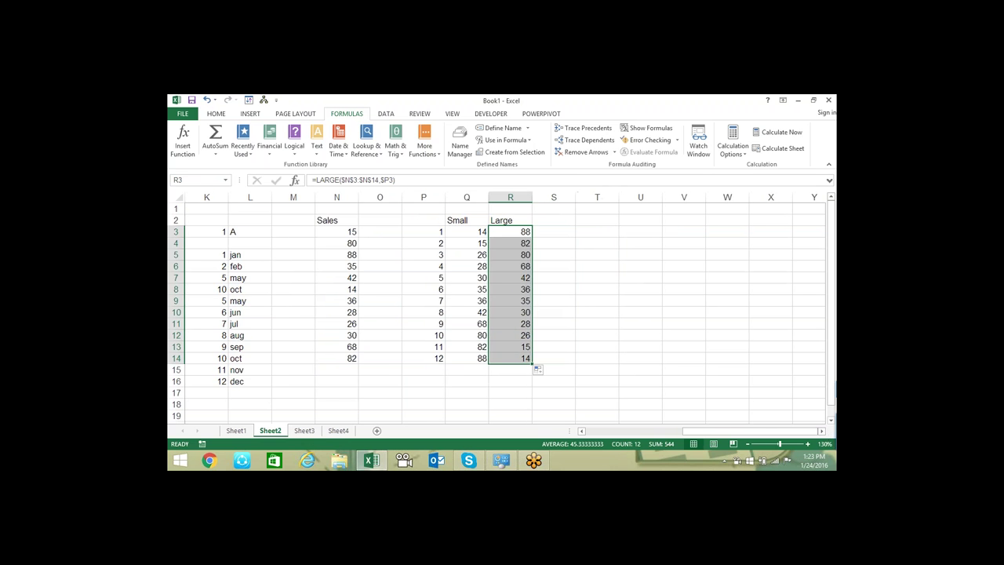
click(592, 221)
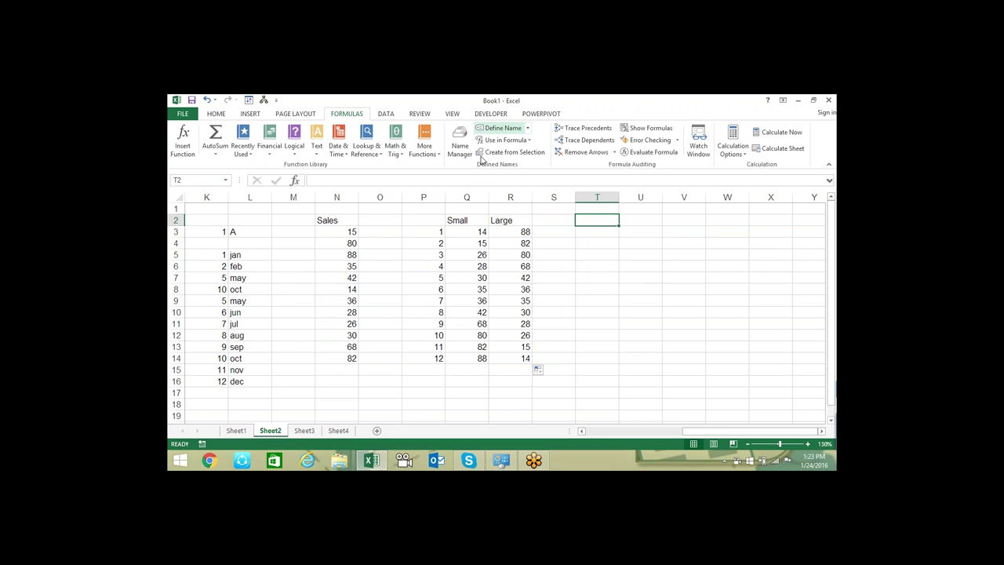
click(587, 206)
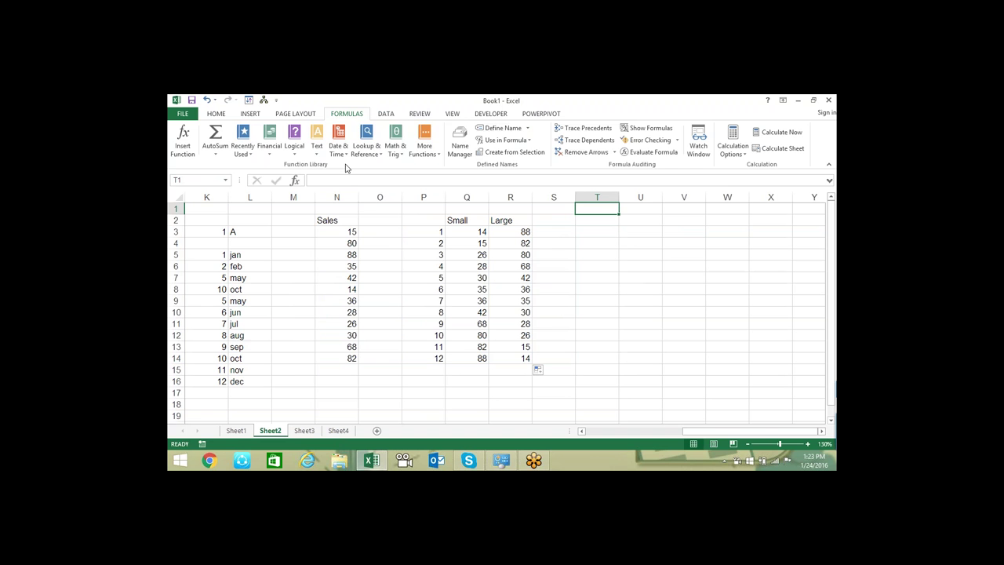
Add a Data Validation list to T1 that allows only Asc or Dsc
click(386, 113)
click(601, 135)
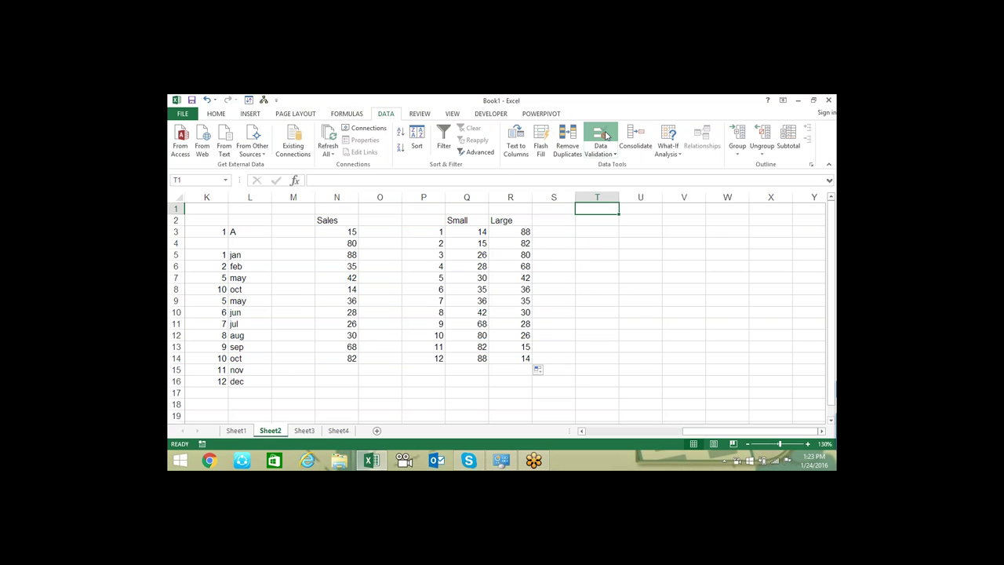
click(610, 223)
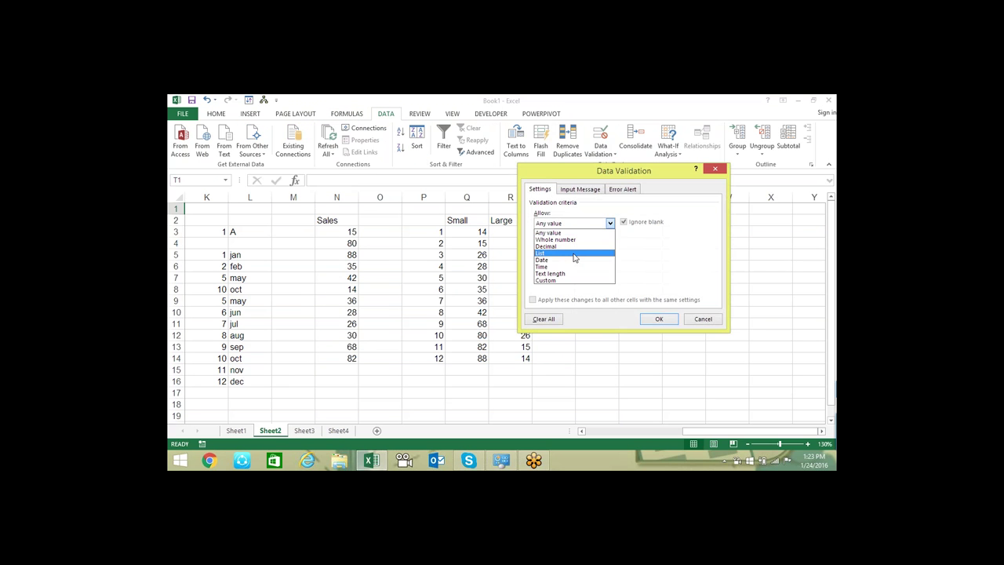
click(593, 257)
click(670, 266)
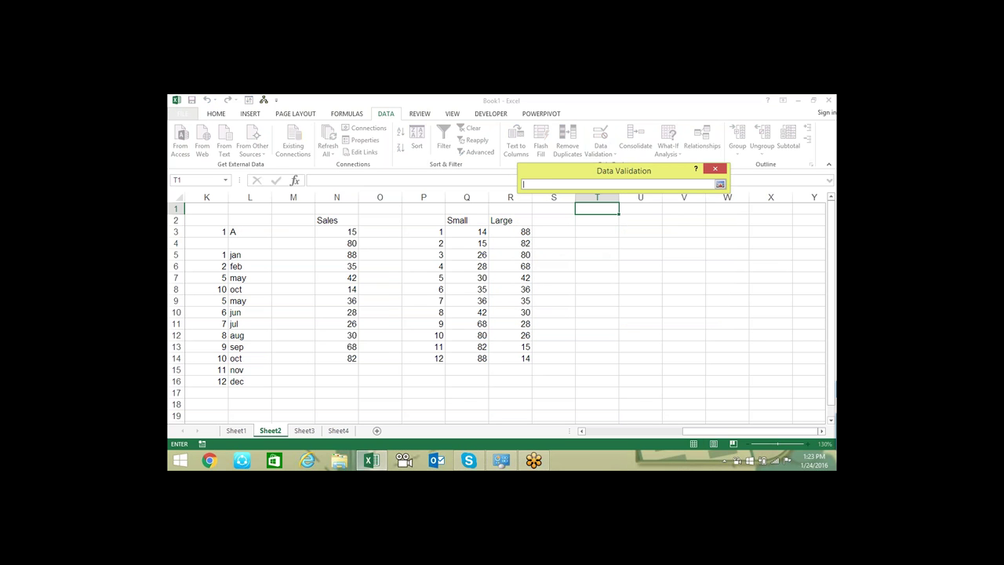
drag(466, 222, 518, 217)
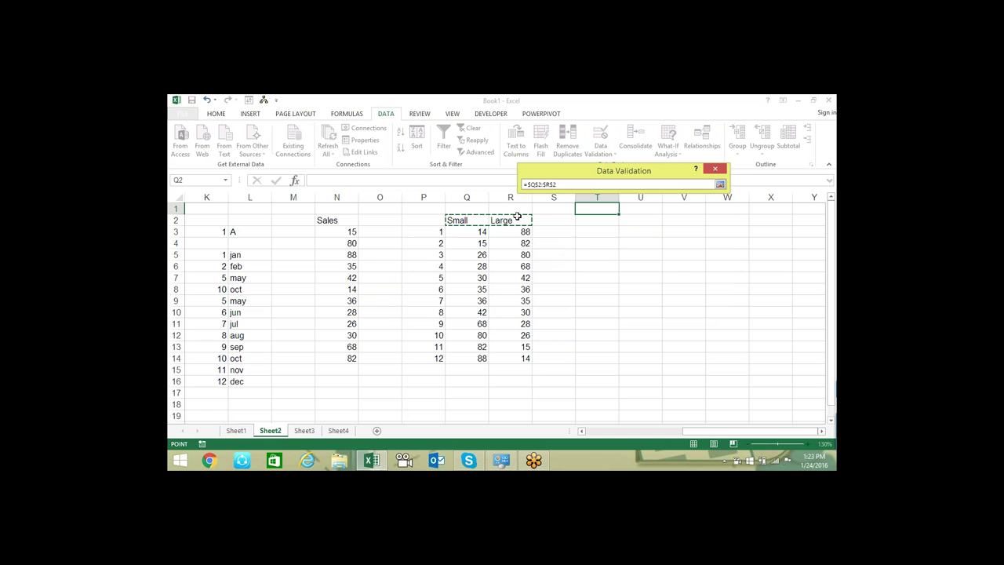
key(BackSpace)
key(BackSpace)
key(BackSpace)
key(BackSpace)
key(BackSpace)
key(BackSpace)
key(BackSpace)
key(Return)
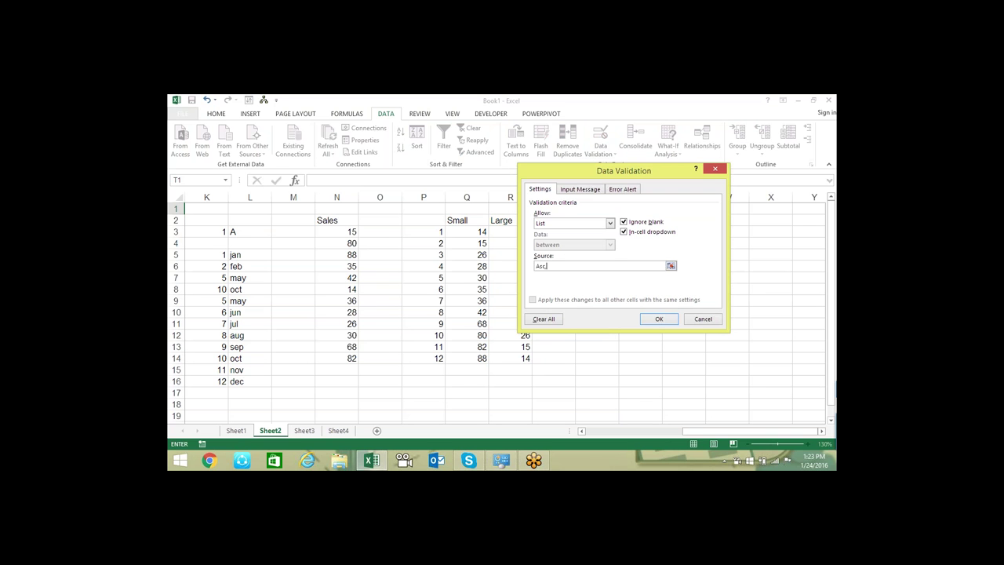
key(Return)
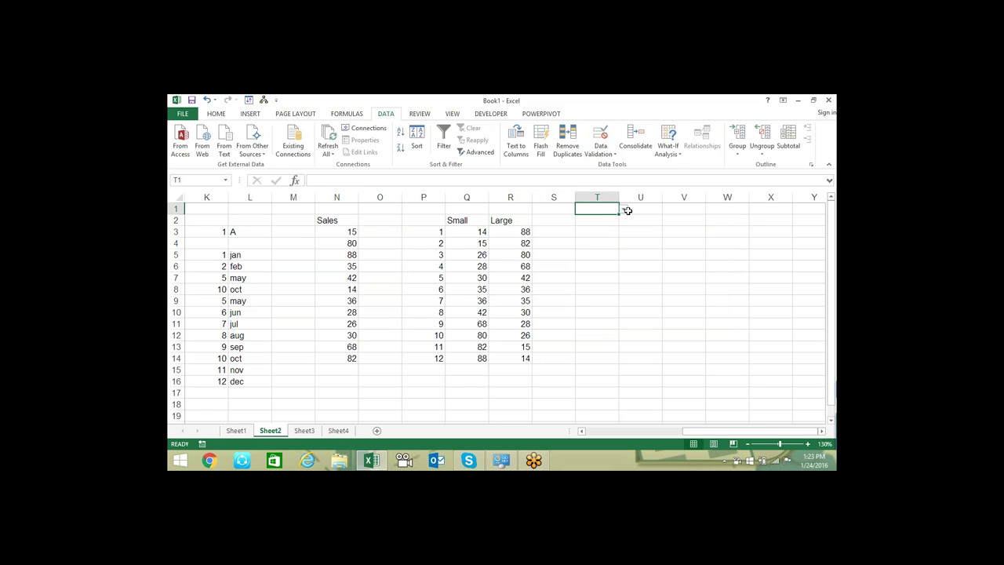
Test T1's dropdown by picking Asc, then Dsc, and leaving it on Asc
click(623, 210)
click(610, 219)
click(623, 209)
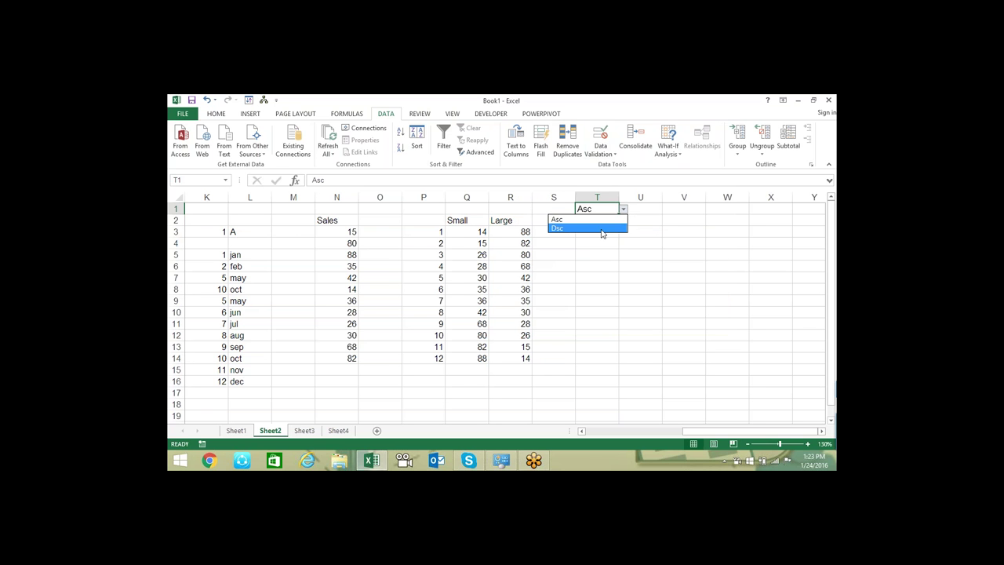
click(602, 229)
click(623, 210)
click(604, 219)
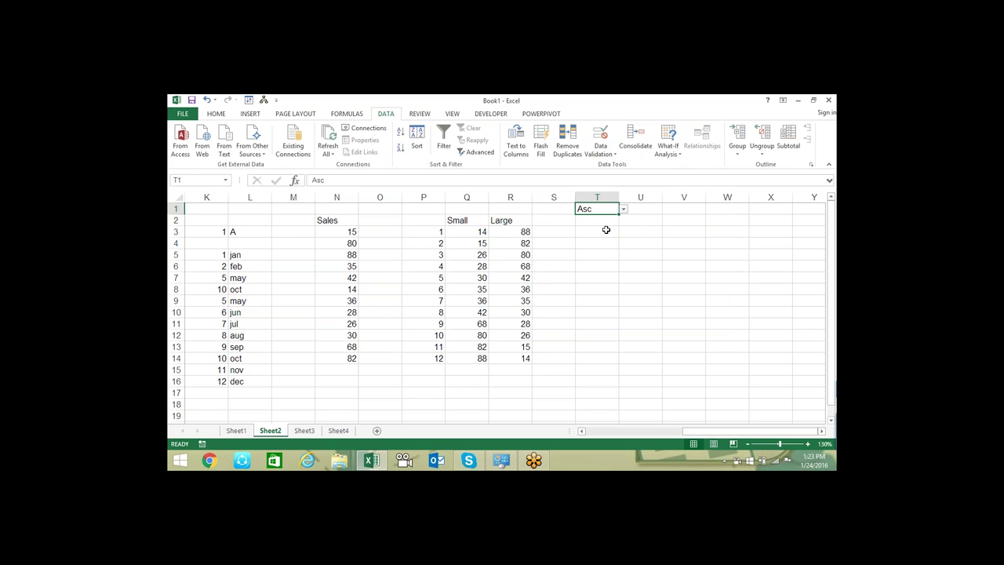
Enter =IF($T$1="Asc",1,2) in T2 so it returns 1 for Asc
click(590, 221)
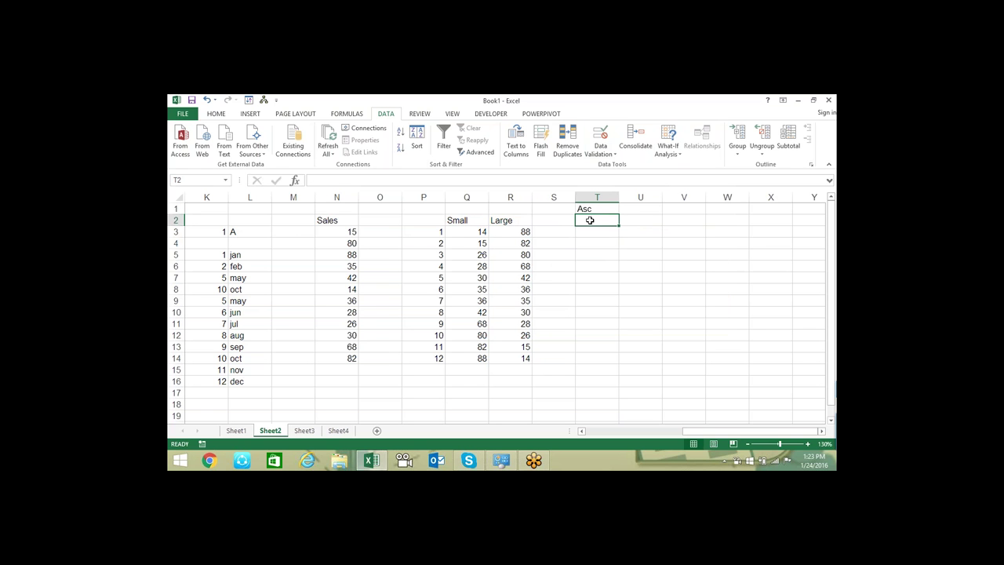
text(=IF)
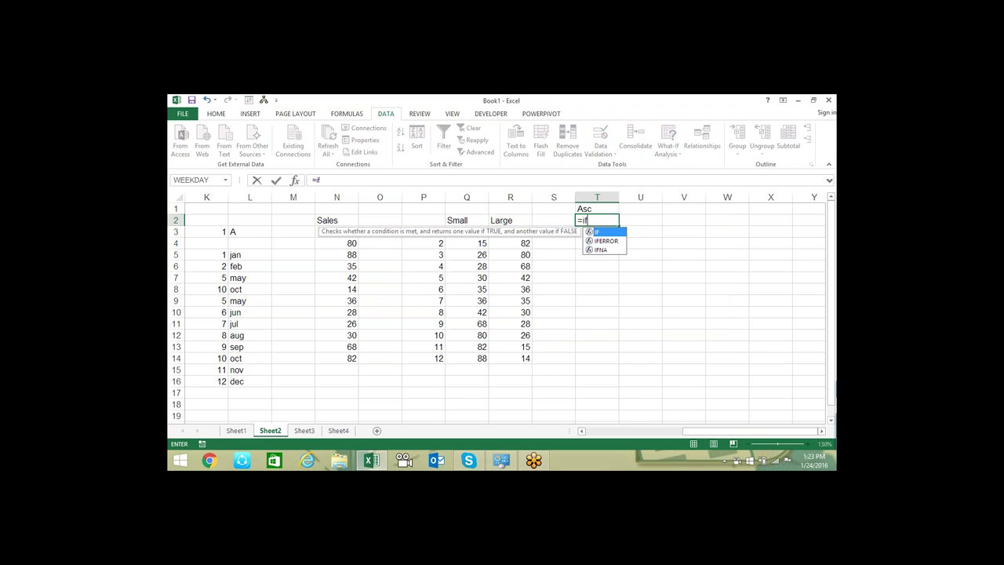
text(()
key(Up)
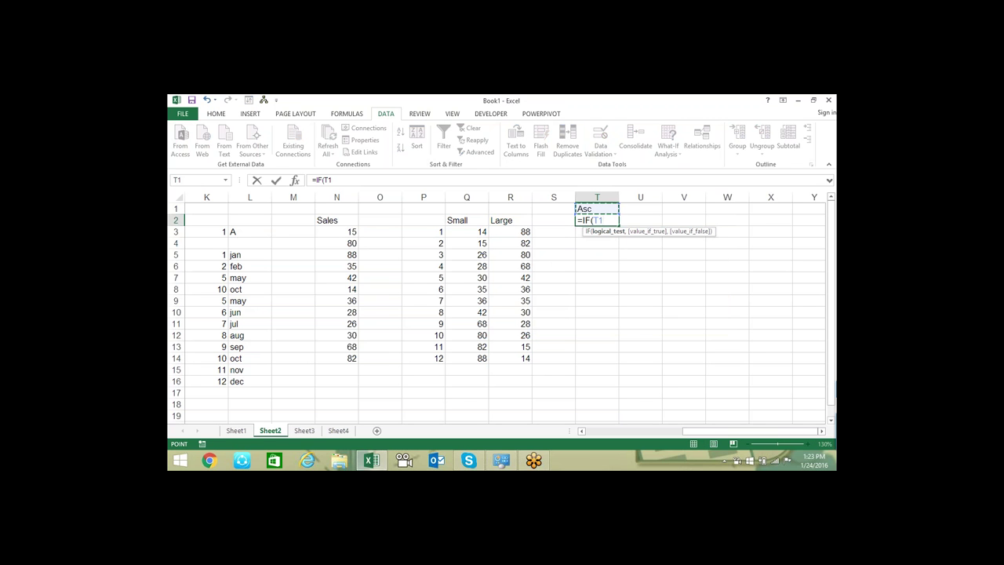
text(,)
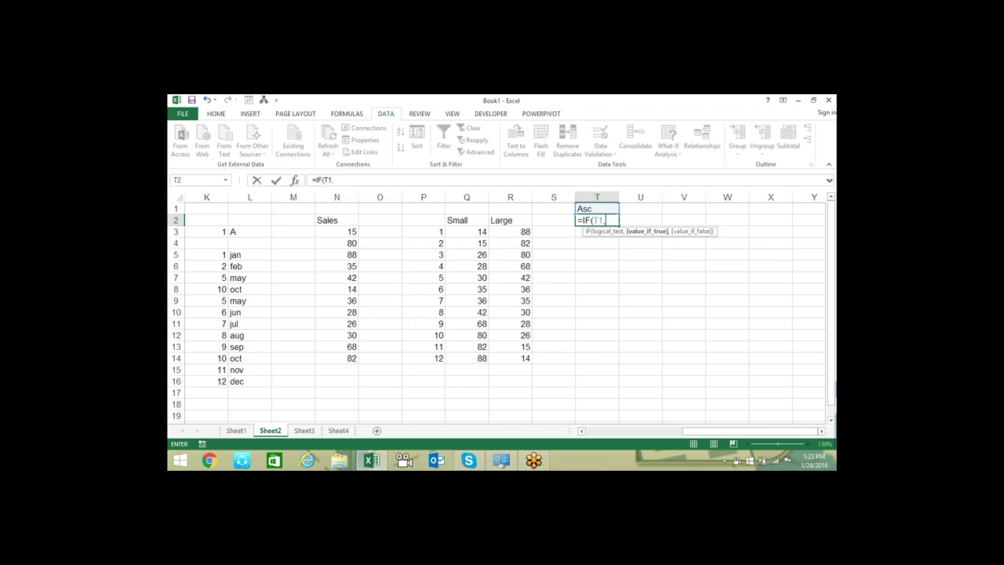
double_click(598, 221)
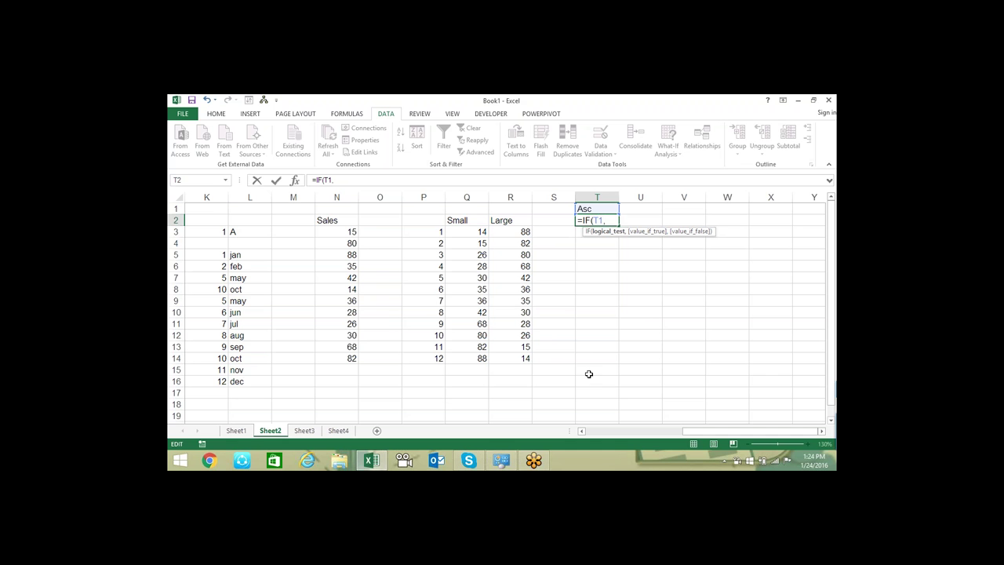
key(F4)
click(613, 221)
text(="As)
text(c")
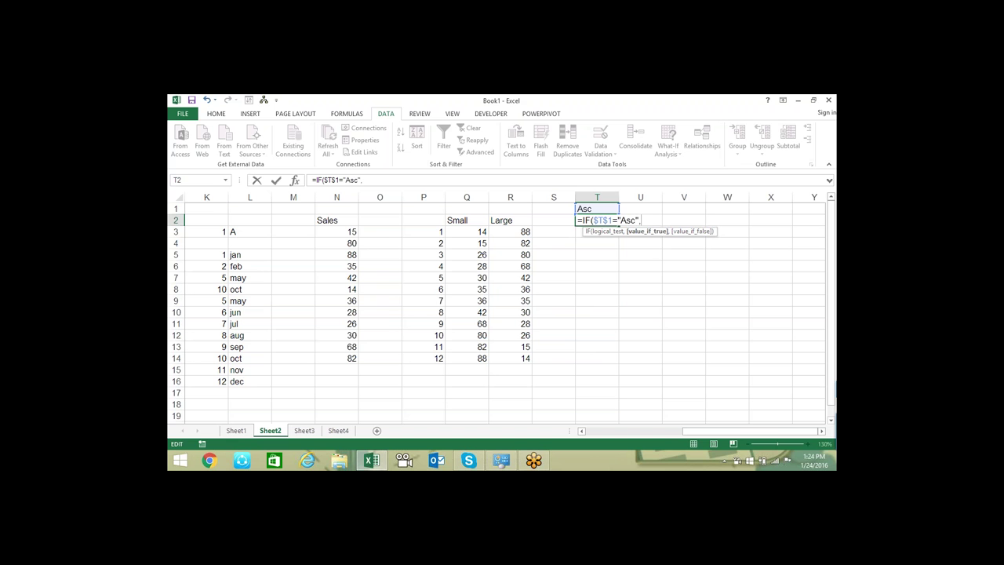
text(,2)
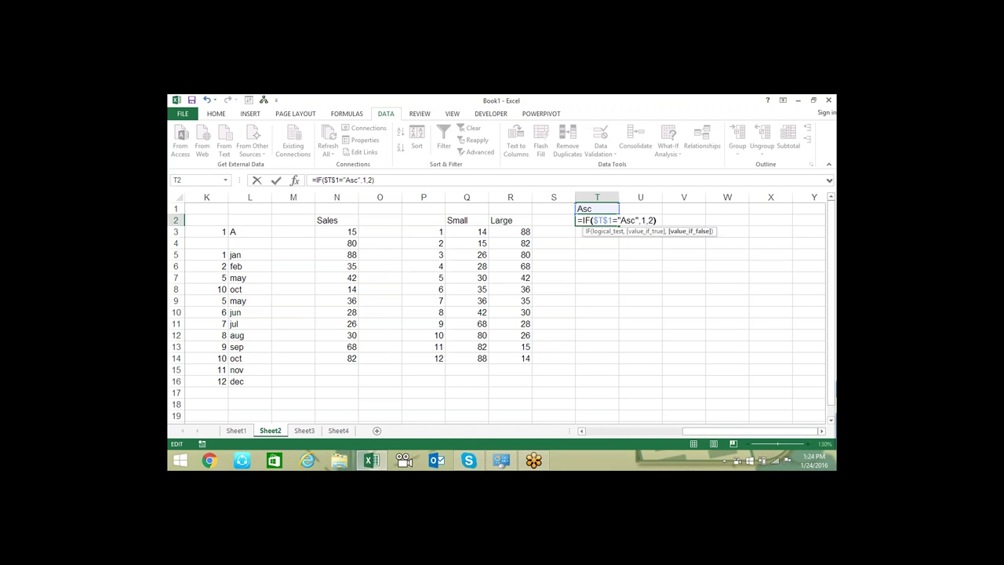
key(Return)
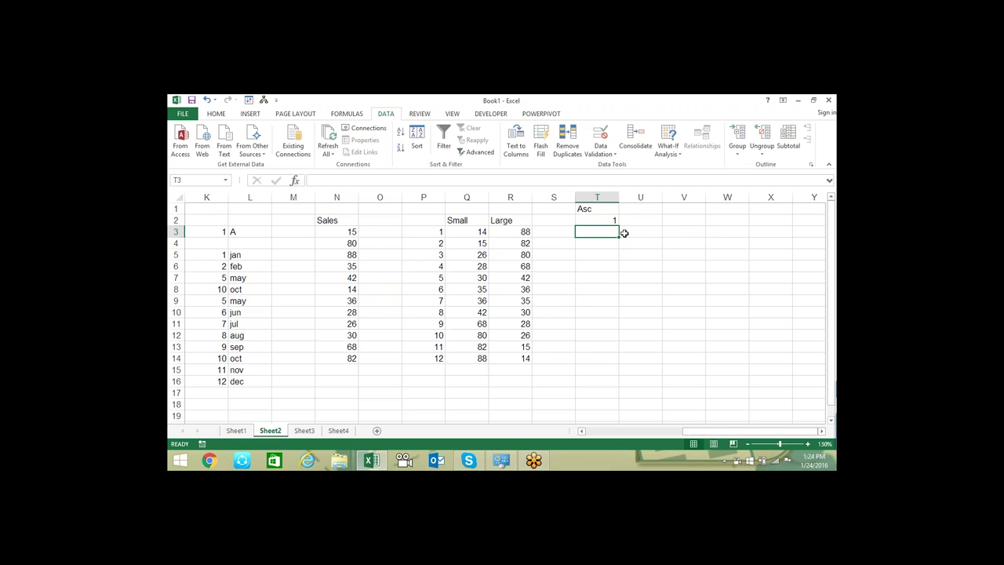
Copy the SMALL($N$3:$N$14,$P3) formula text from Q3
click(609, 219)
key(Return)
key(Left)
key(Left)
key(Left)
key(F2)
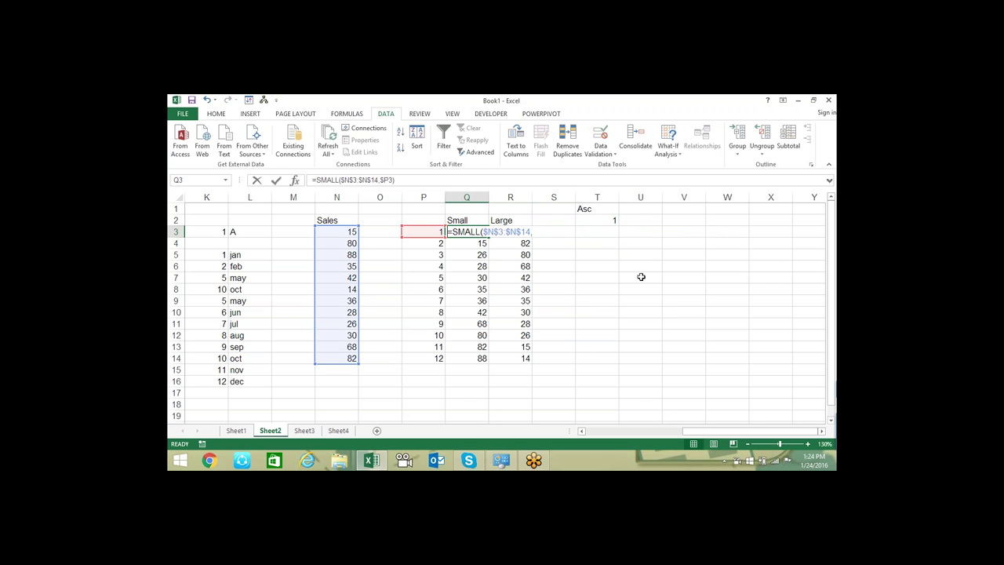
key(shift+Left)
key(shift+Left)
key(shift+Left)
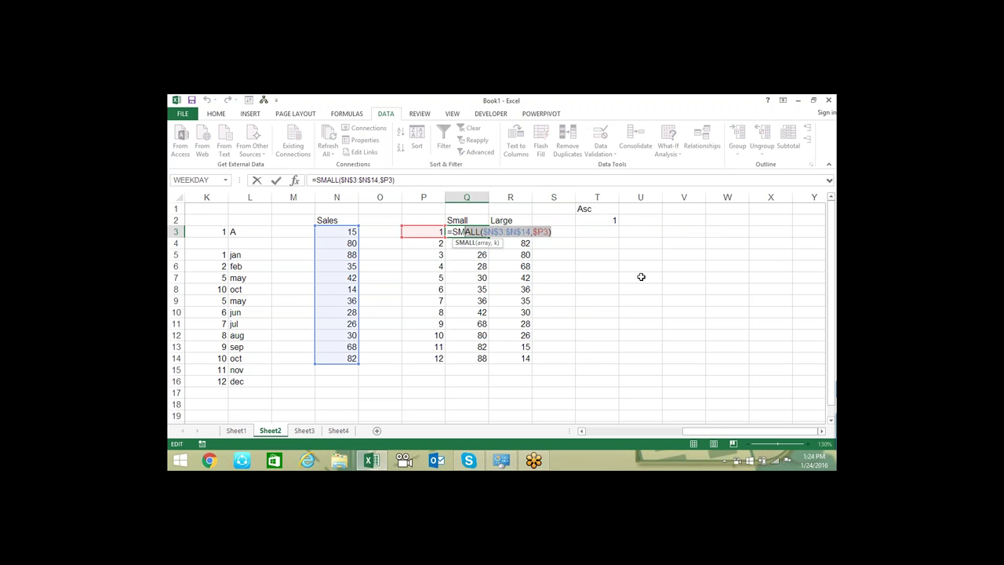
key(shift+Left)
key(shift+Left)
key(shift+Left)
key(shift+Right)
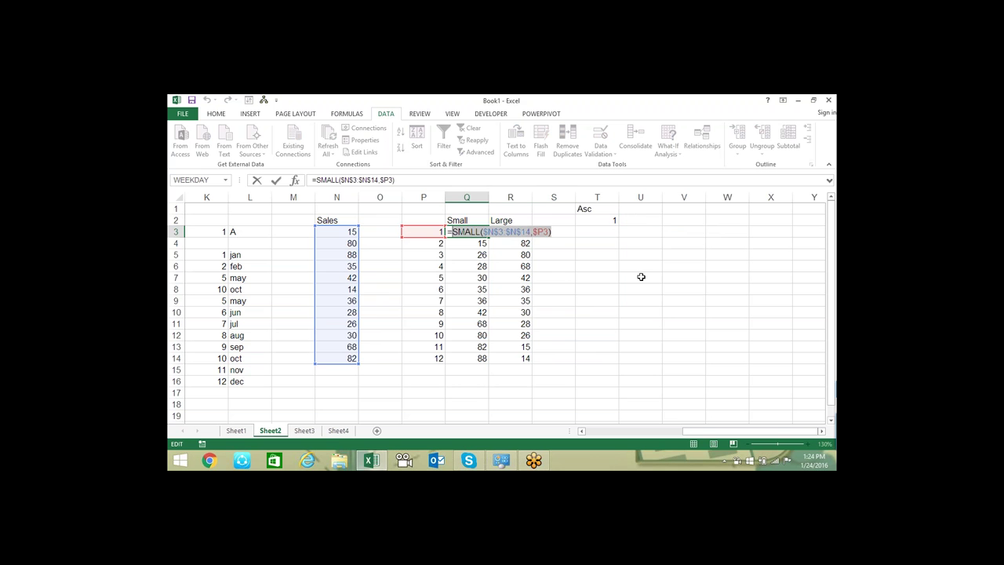
key(Tab)
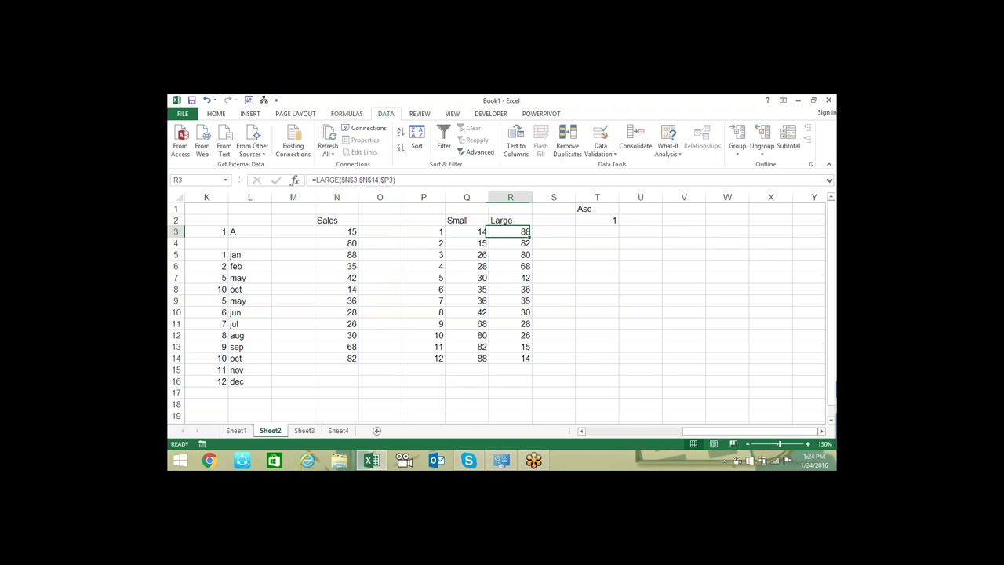
key(Tab)
key(Tab)
Enter =CHOOSE(T2,SMALL($N$3:$N$14,$P3),LARGE($N$3:$N$14,$P3)) in T3, showing 14
text(=)
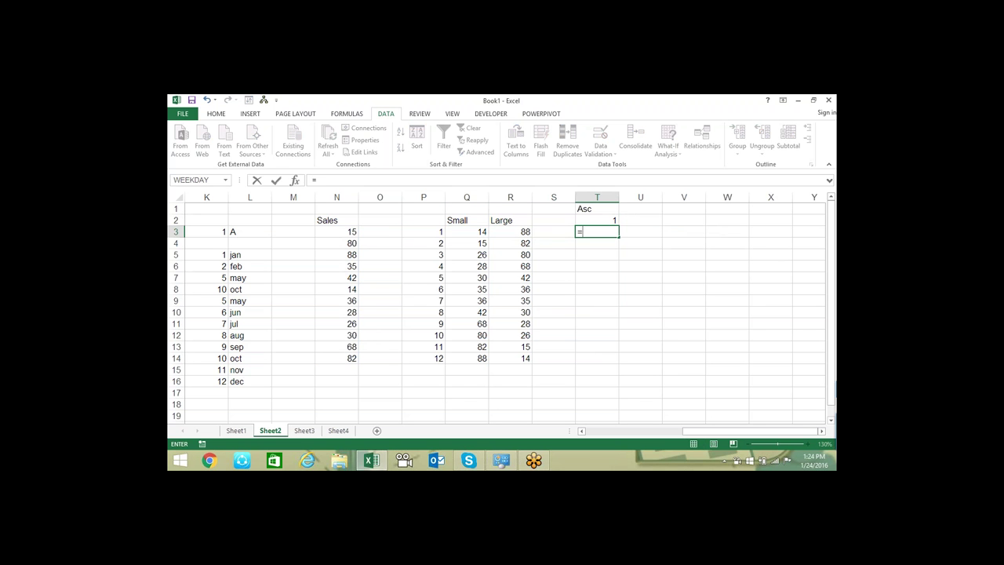
text(cho)
key(Tab)
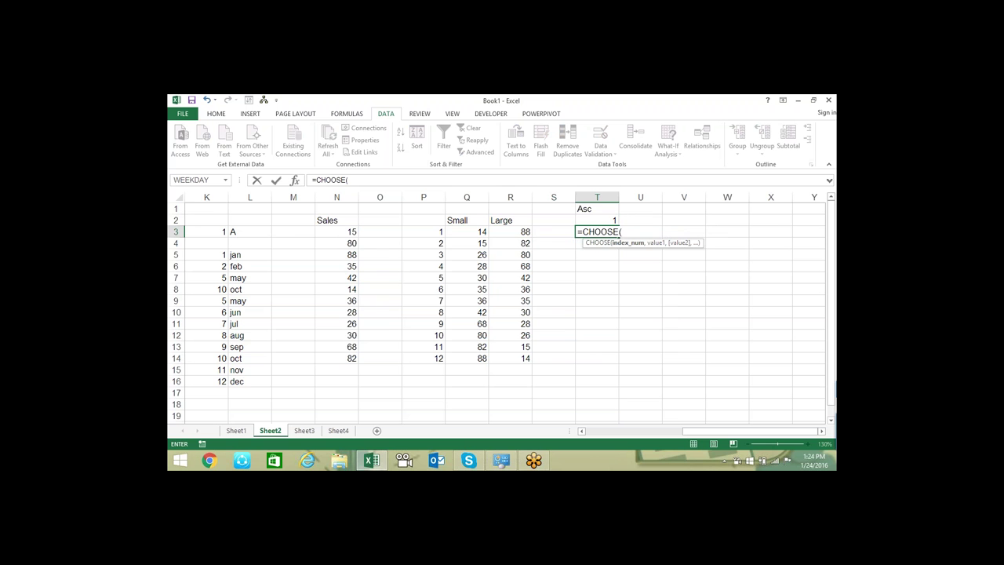
click(589, 220)
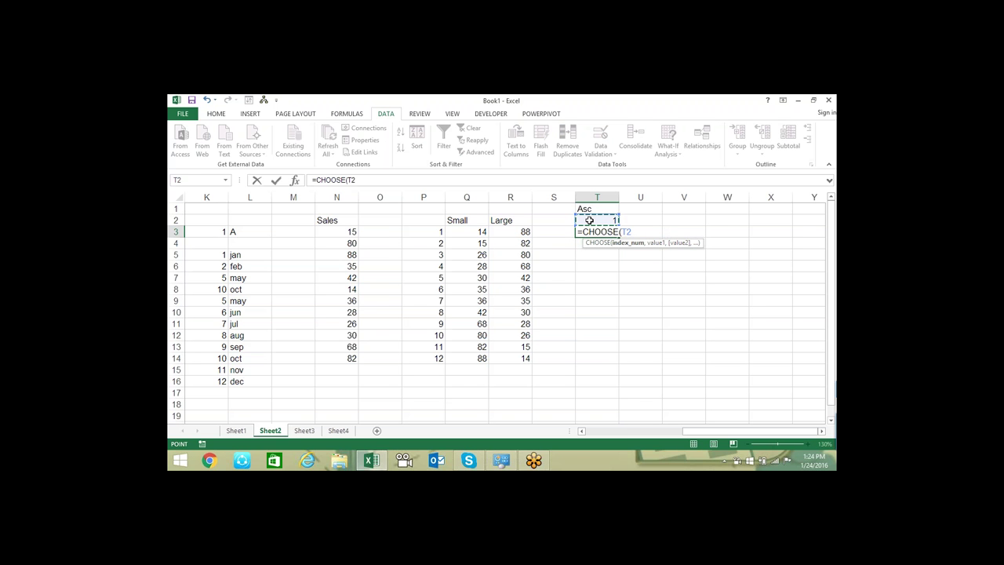
text(,)
text(SMALL($N$3:$N$14,$P3))
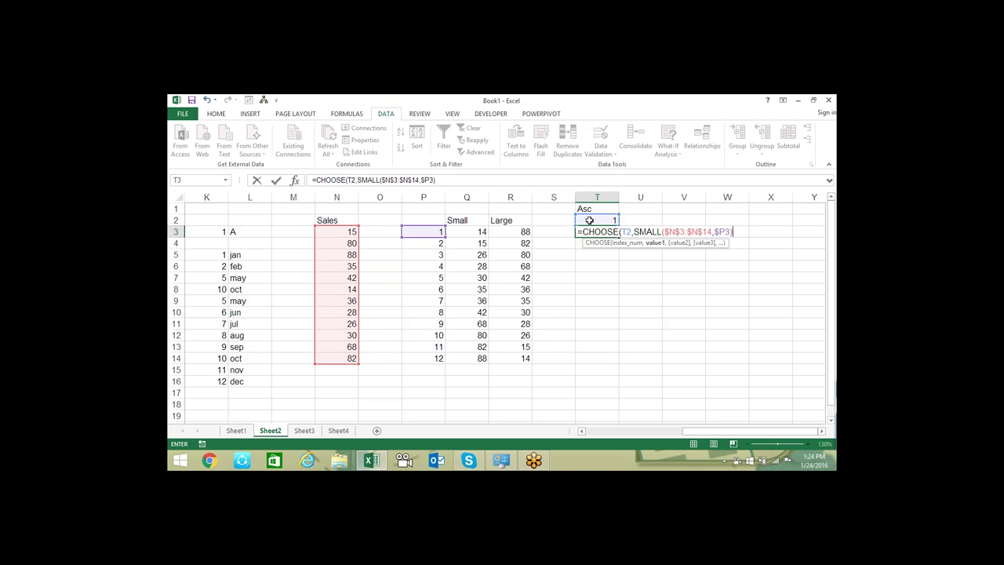
text(,SMALL($N$3:$N$14,$P3))
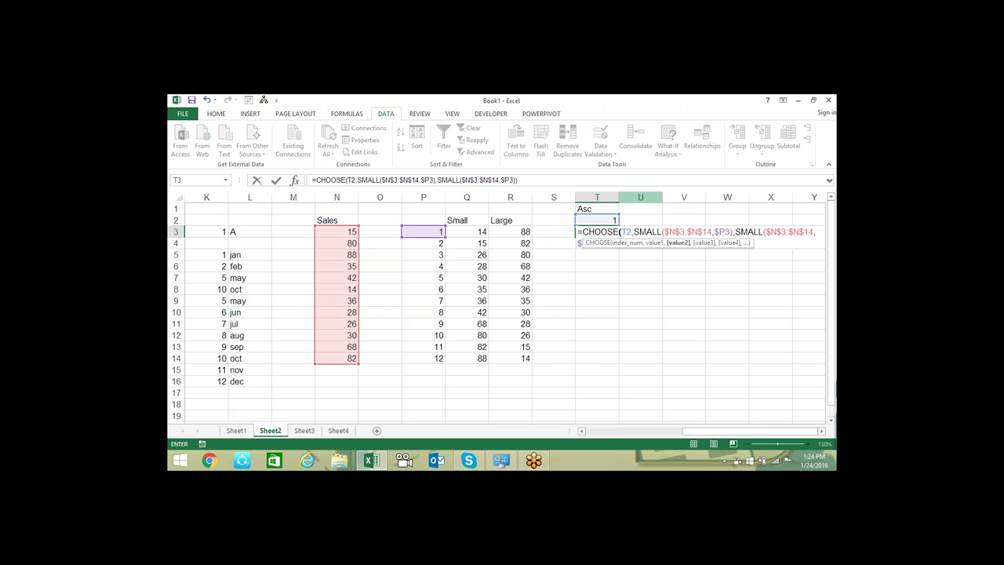
text())
drag(761, 235, 734, 235)
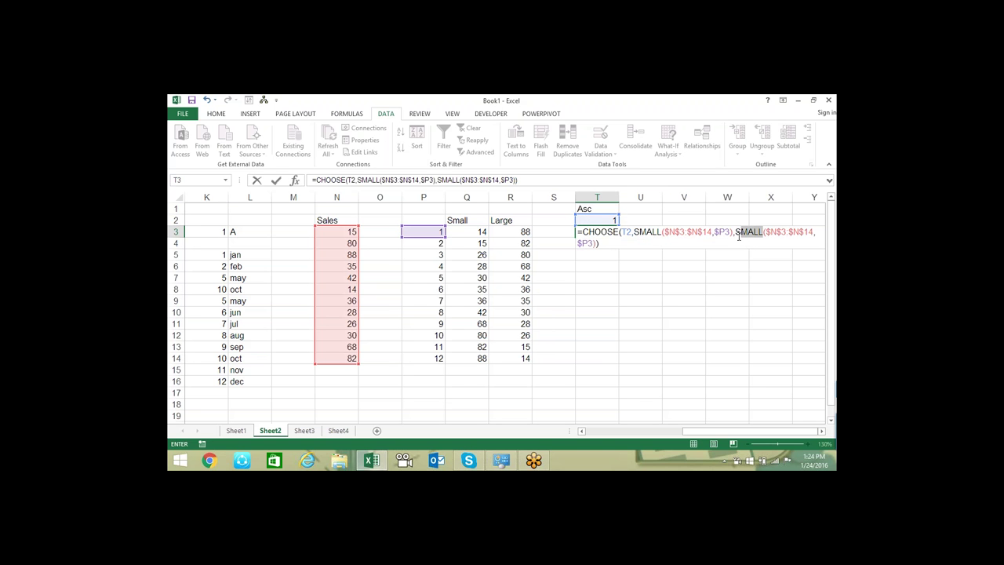
text(lar)
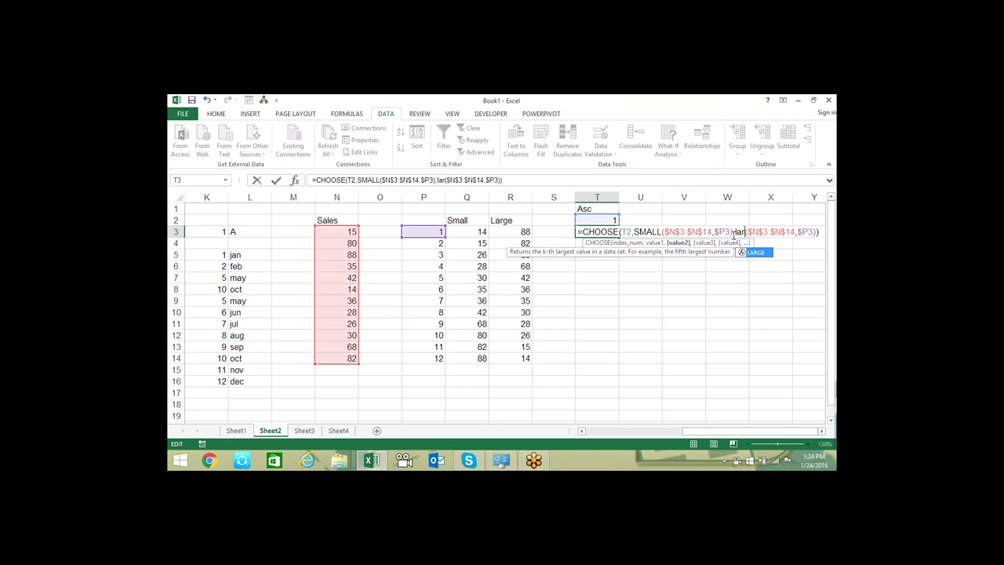
text(ge)
key(Return)
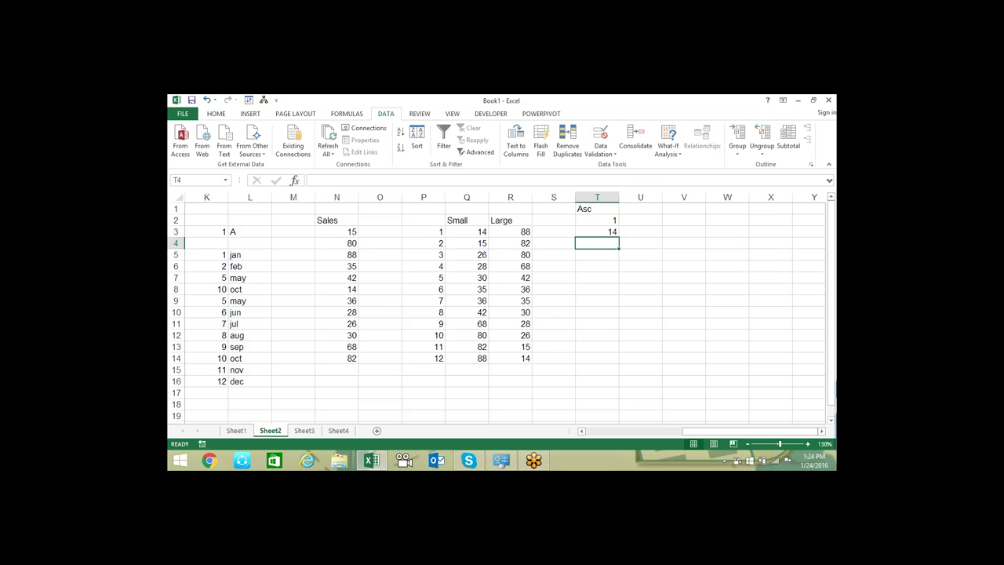
click(596, 230)
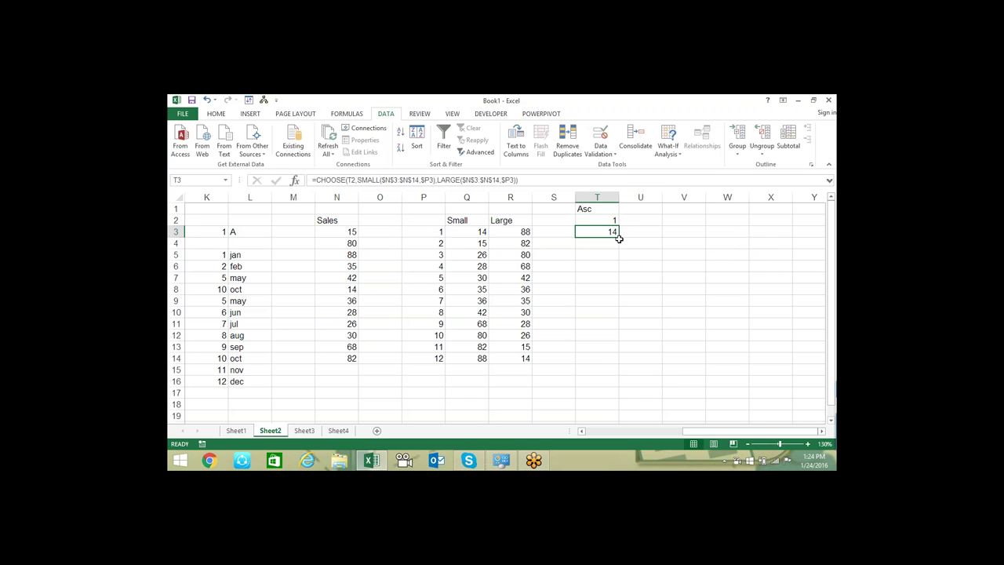
Fill T3's formula to T14, lock its T2 reference as $T$2, and refill
drag(618, 237, 604, 361)
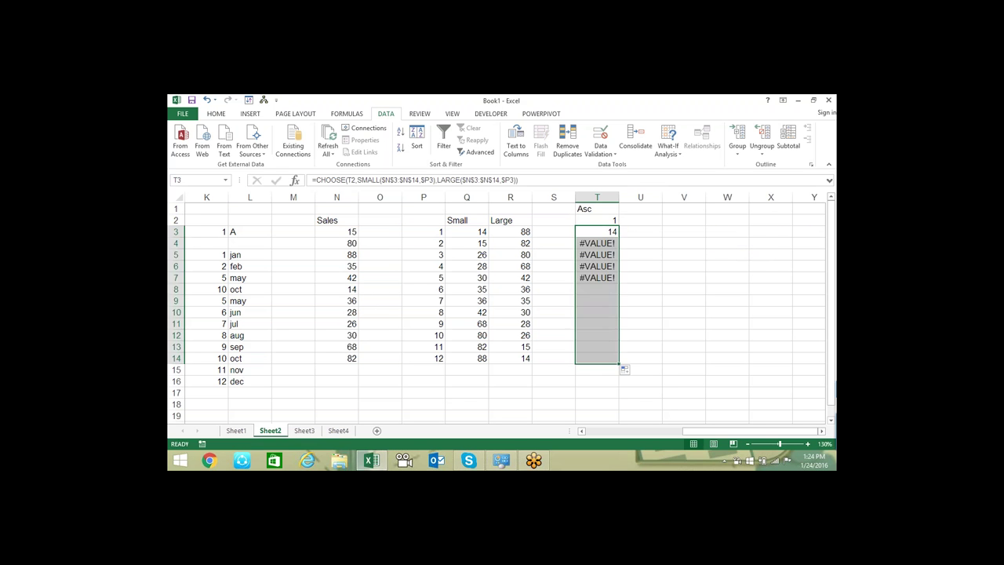
click(616, 229)
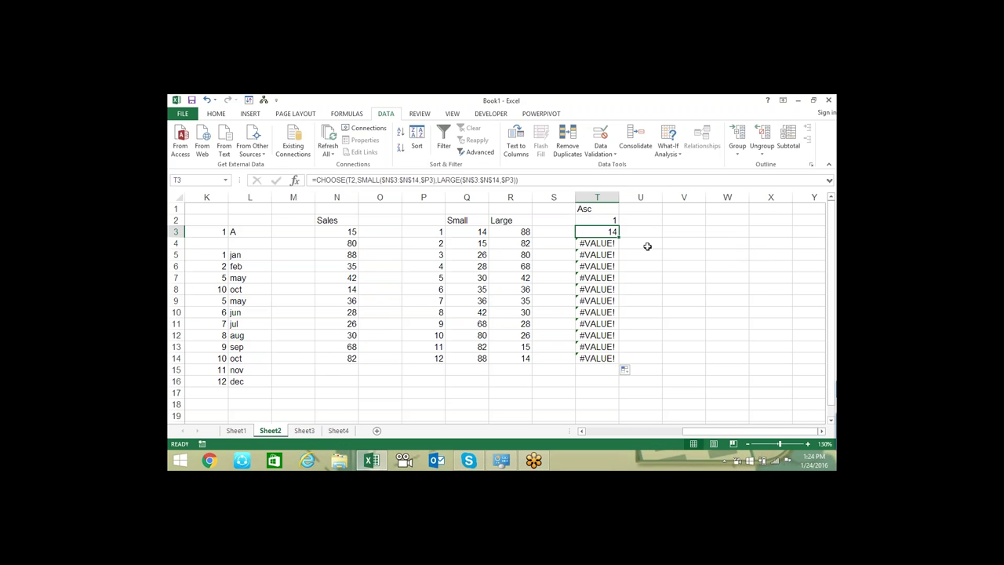
key(F2)
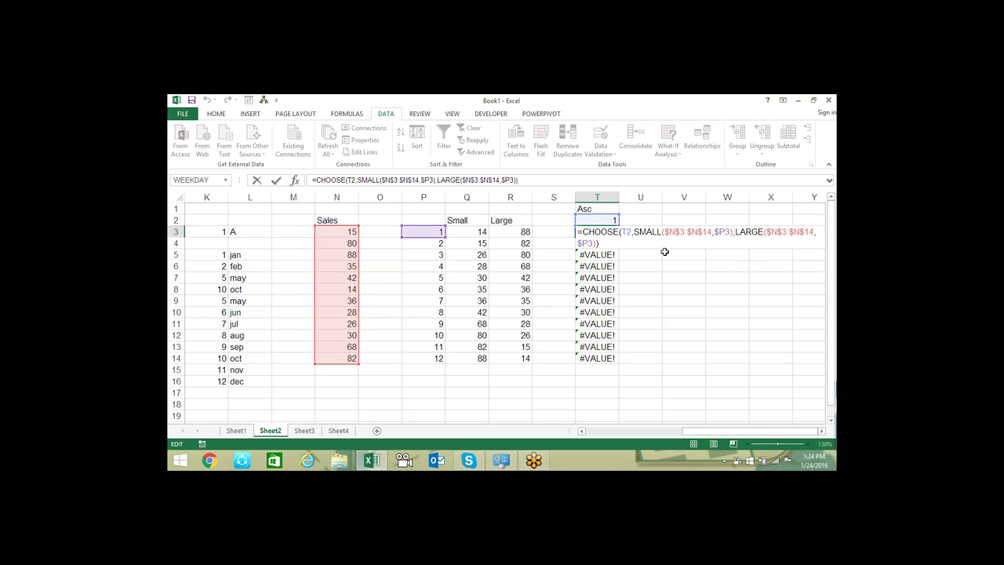
click(627, 232)
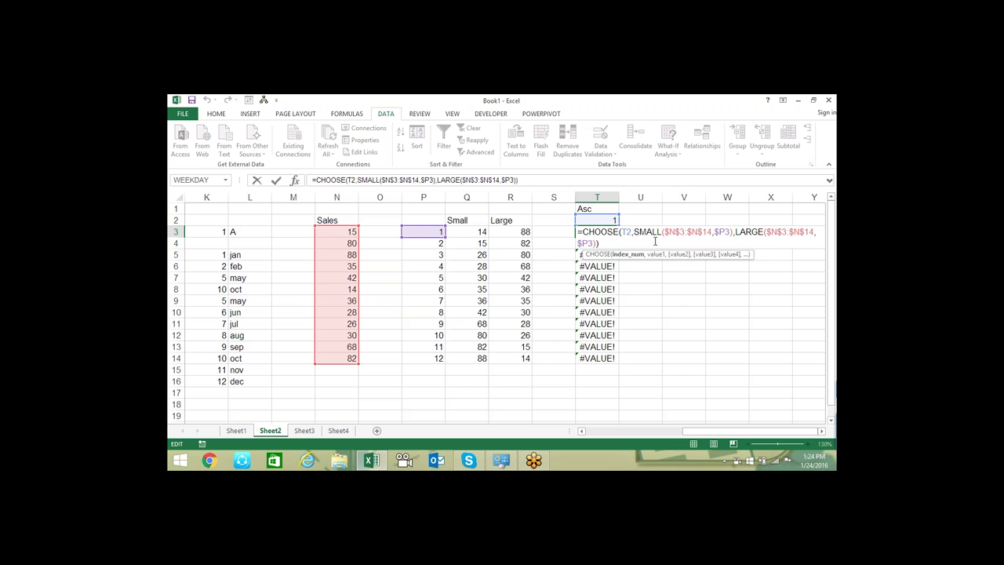
key(Return)
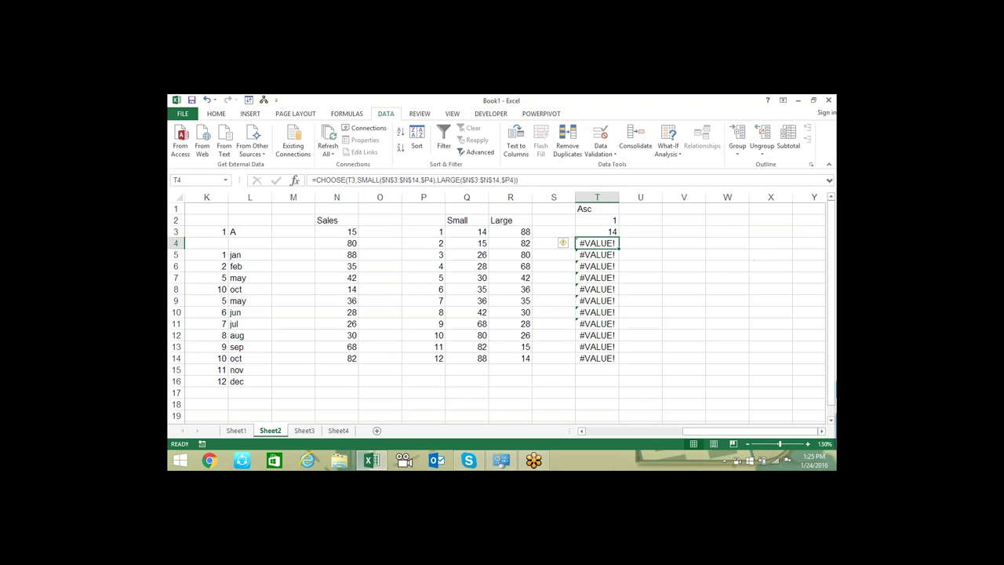
click(612, 231)
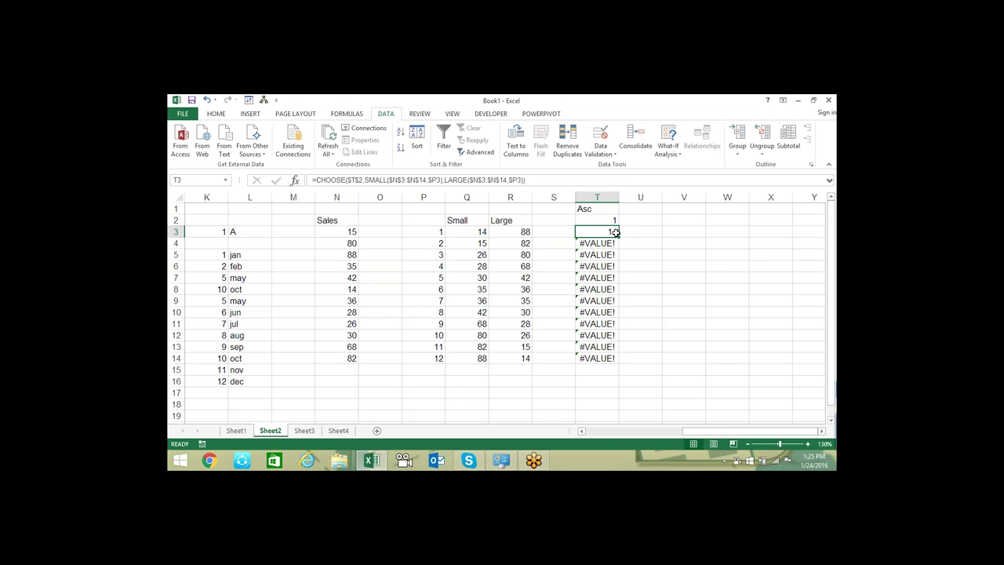
double_click(616, 232)
Test the sort by switching T1 to Dsc and back to Asc, then review T3's formula
click(612, 209)
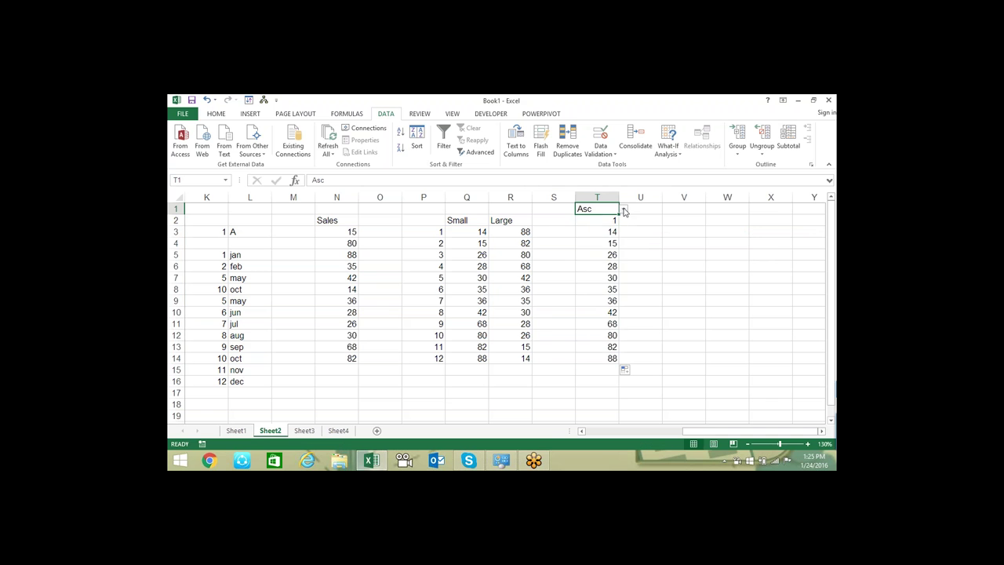
click(624, 208)
click(612, 229)
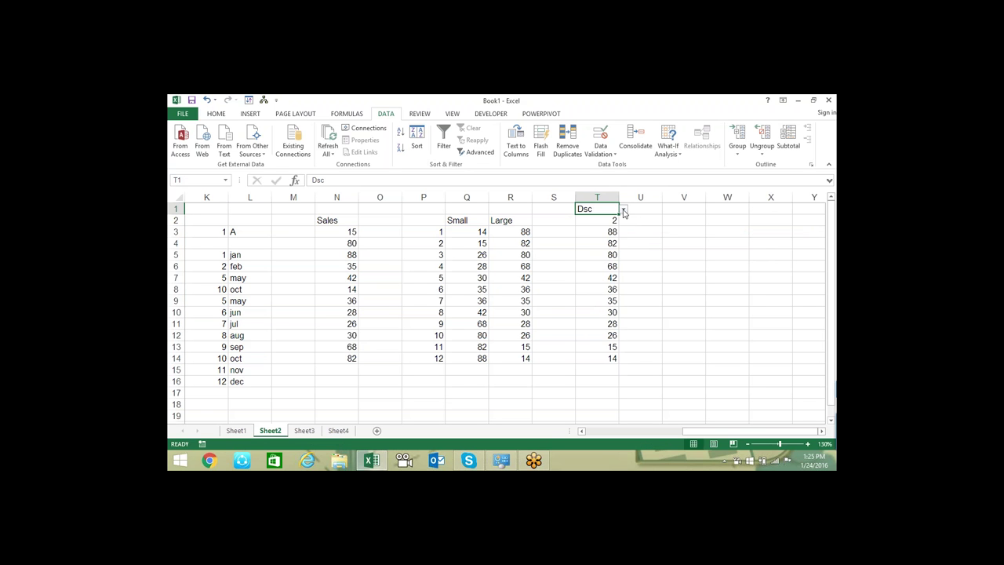
click(624, 208)
click(615, 220)
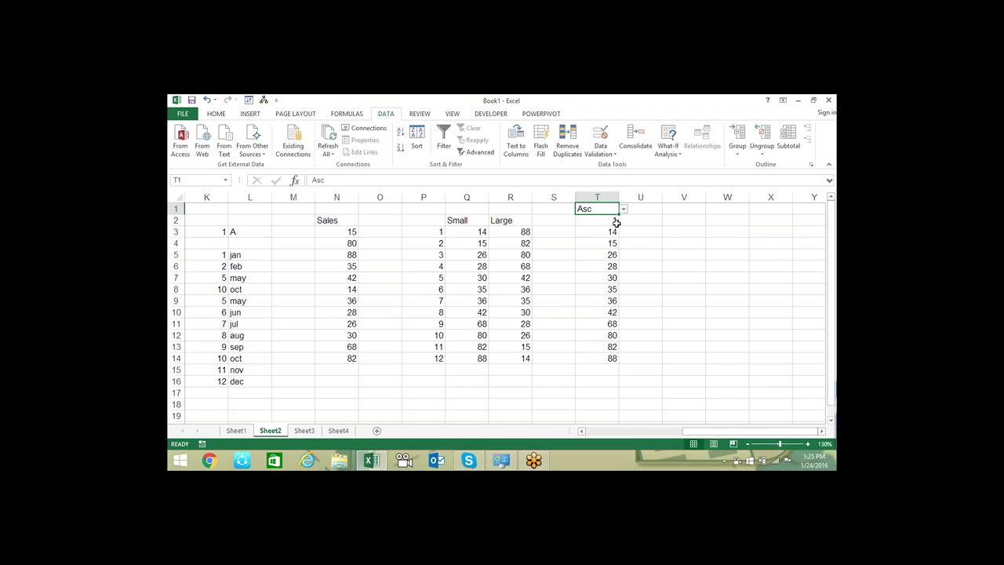
click(612, 231)
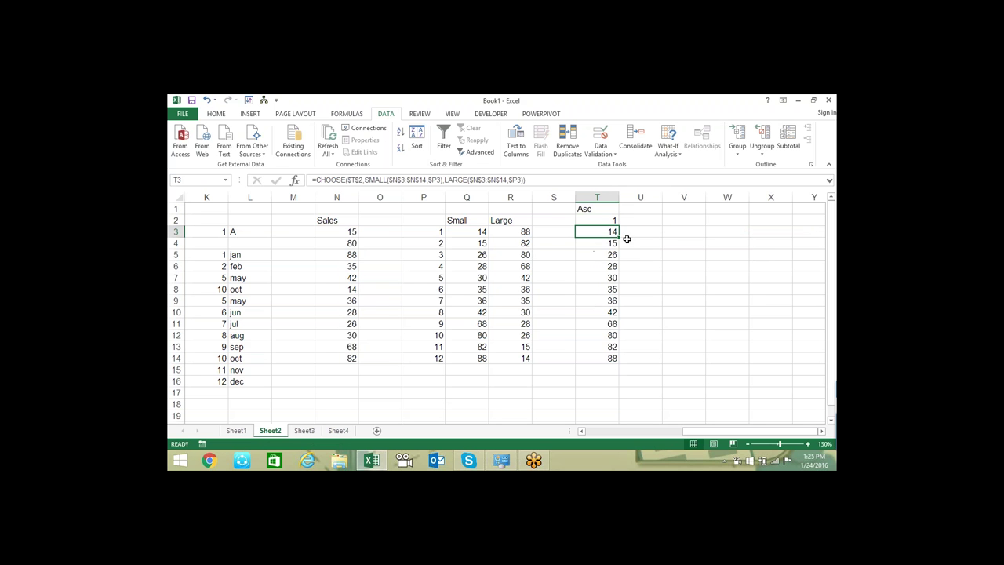
key(F2)
key(Escape)
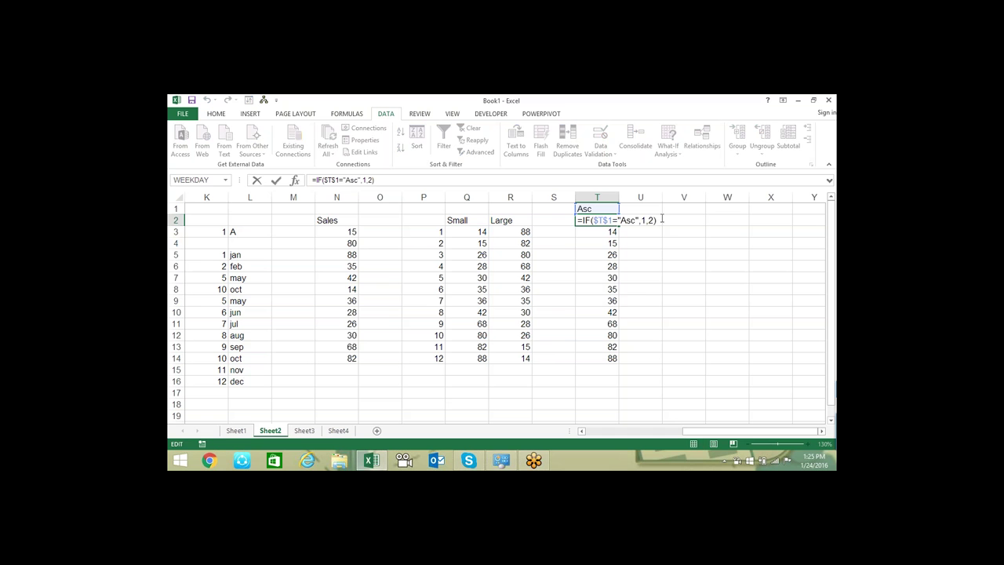
Copy the IF($T$1="Asc",1,2) formula text from T2
click(615, 220)
double_click(616, 220)
key(Escape)
double_click(616, 219)
drag(578, 221, 665, 221)
key(ctrl+c)
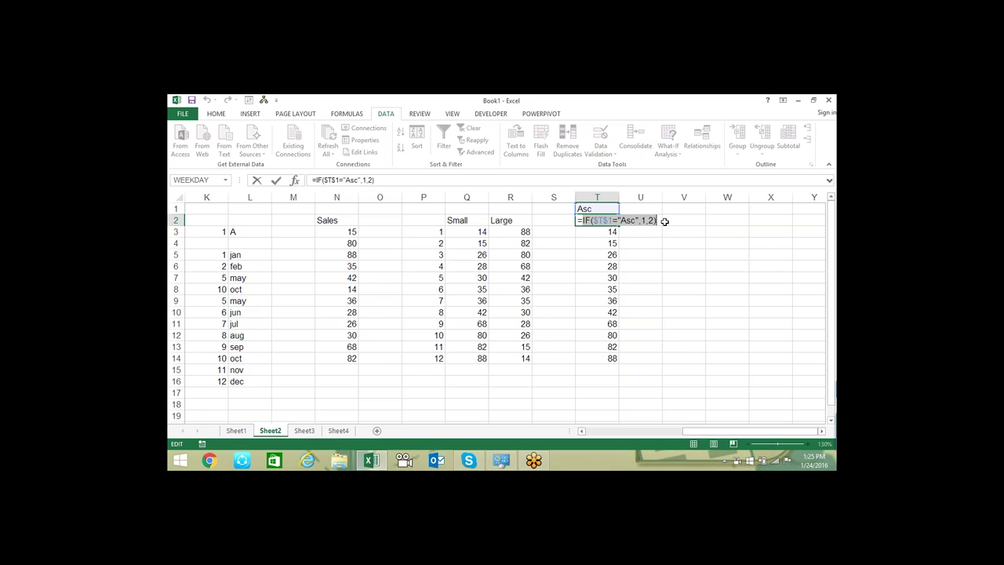
key(Return)
Replace $T$2 in T3's CHOOSE formula with the IF expression and fill down to T14
double_click(608, 232)
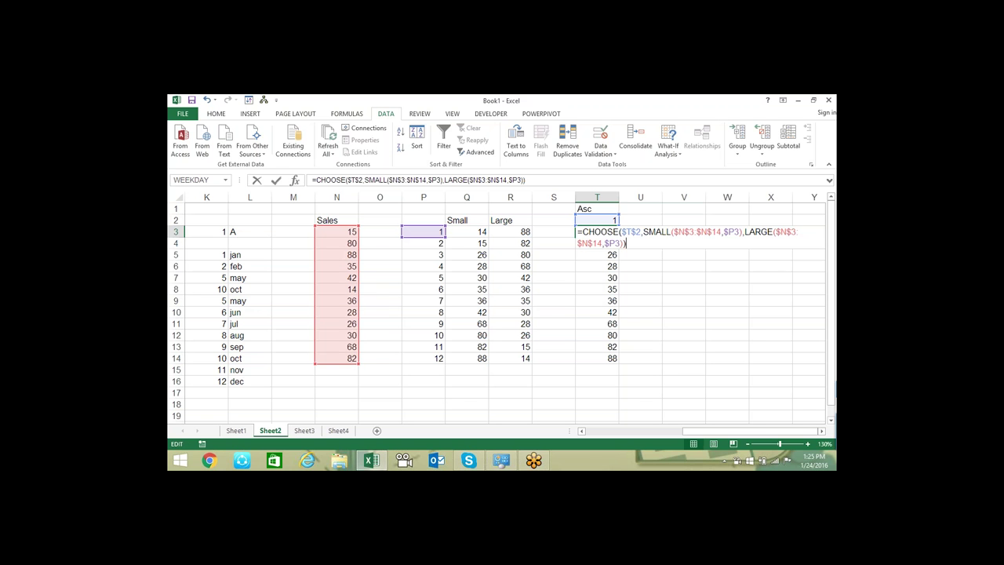
drag(641, 232, 621, 232)
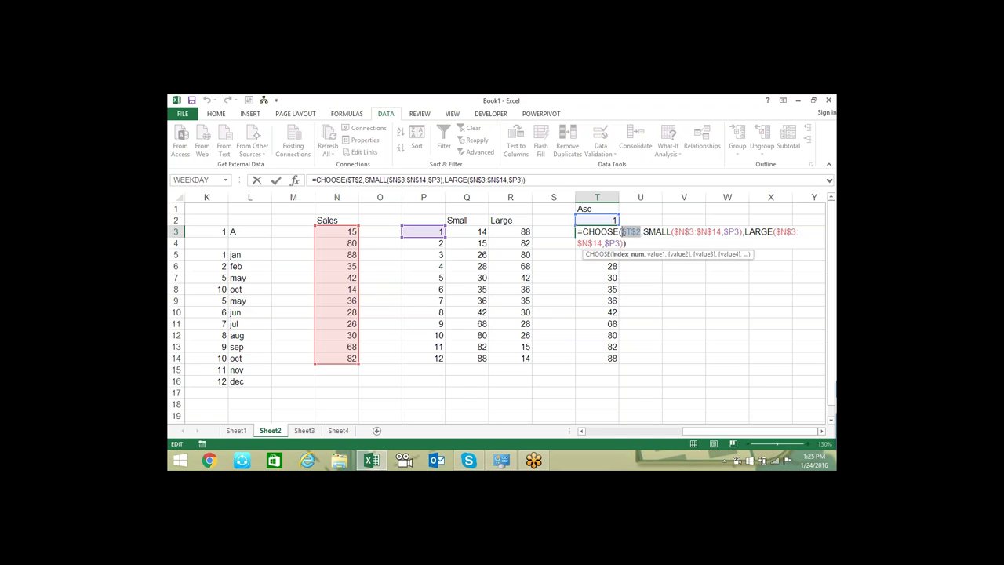
key(ctrl+v)
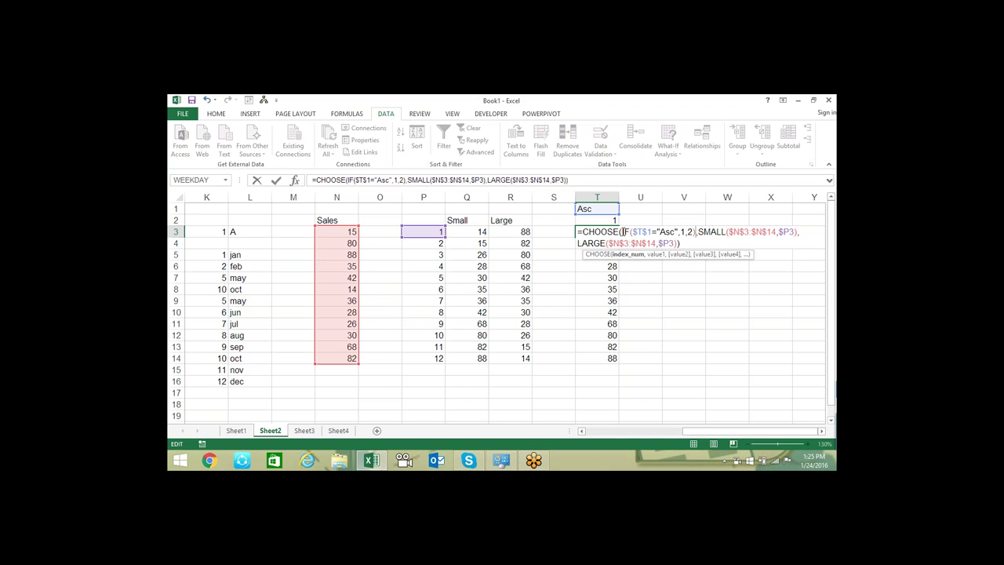
key(Return)
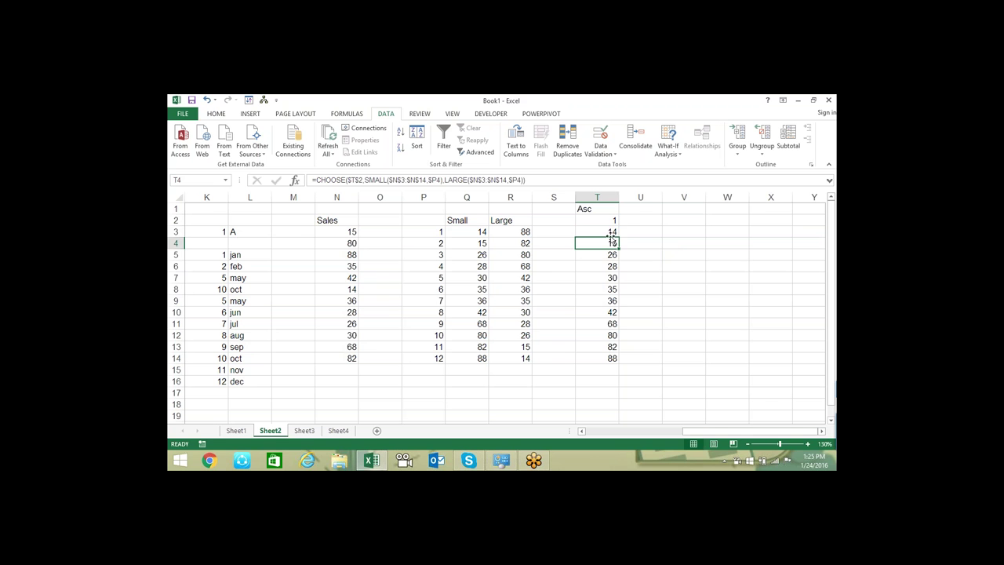
click(612, 233)
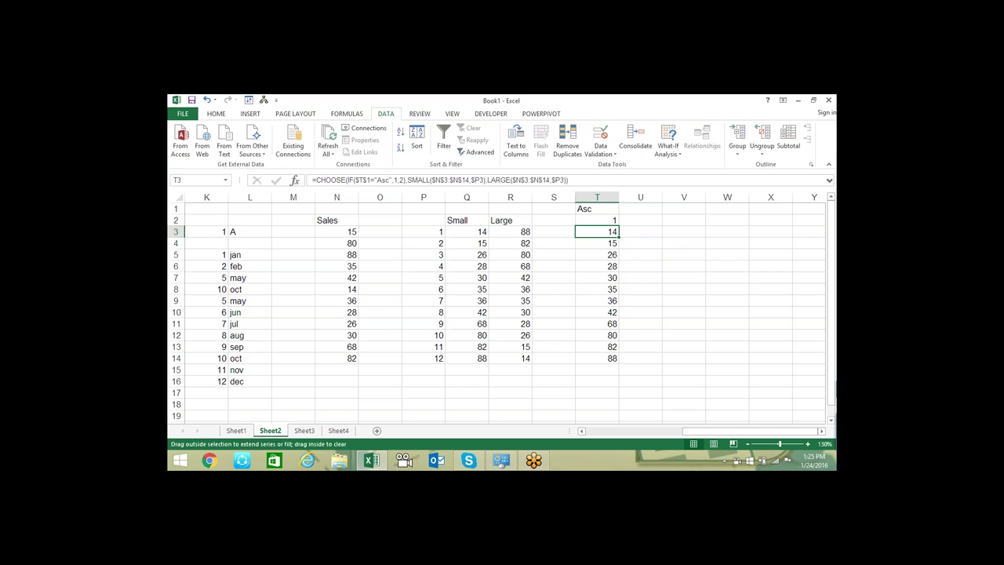
double_click(618, 237)
click(607, 222)
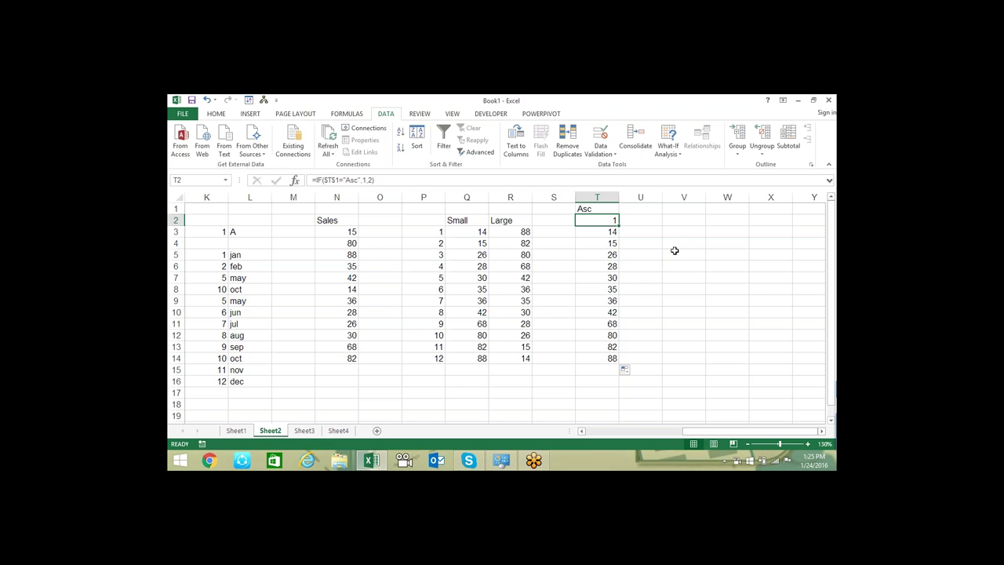
Replace T2's formula with a Sales header and set T1 to Dsc, listing 88 down to 14
text(Sales)
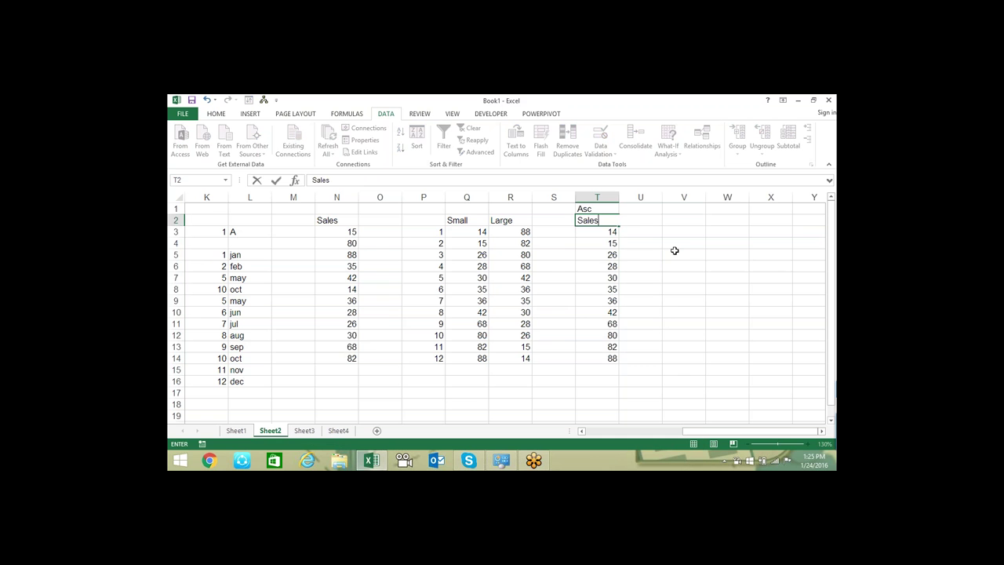
key(Return)
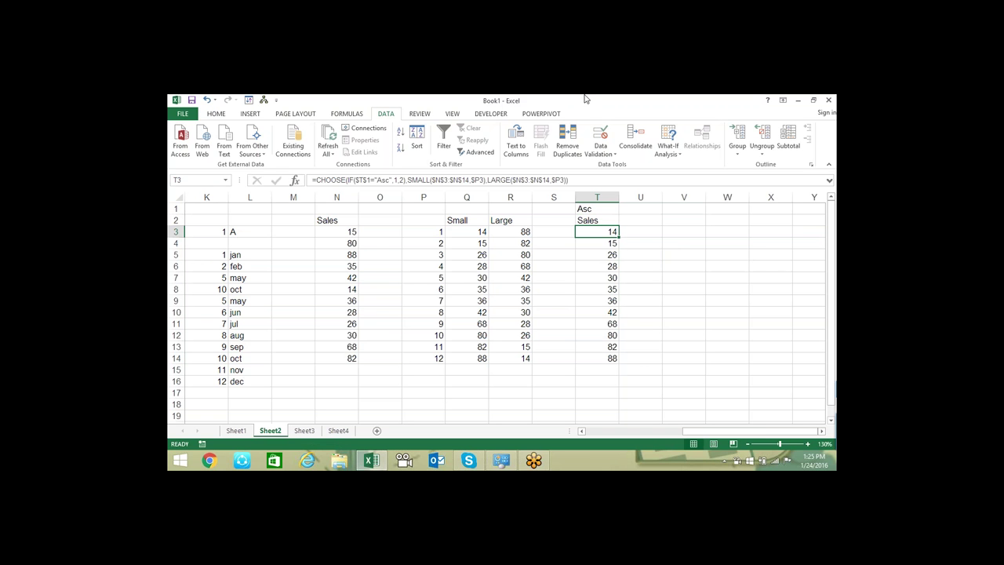
click(600, 207)
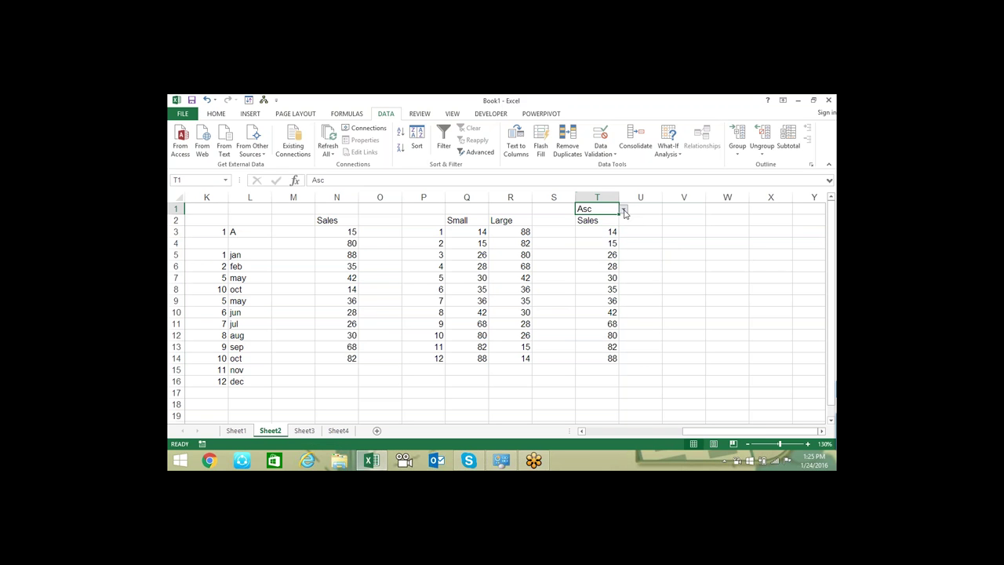
click(624, 209)
click(614, 228)
click(624, 209)
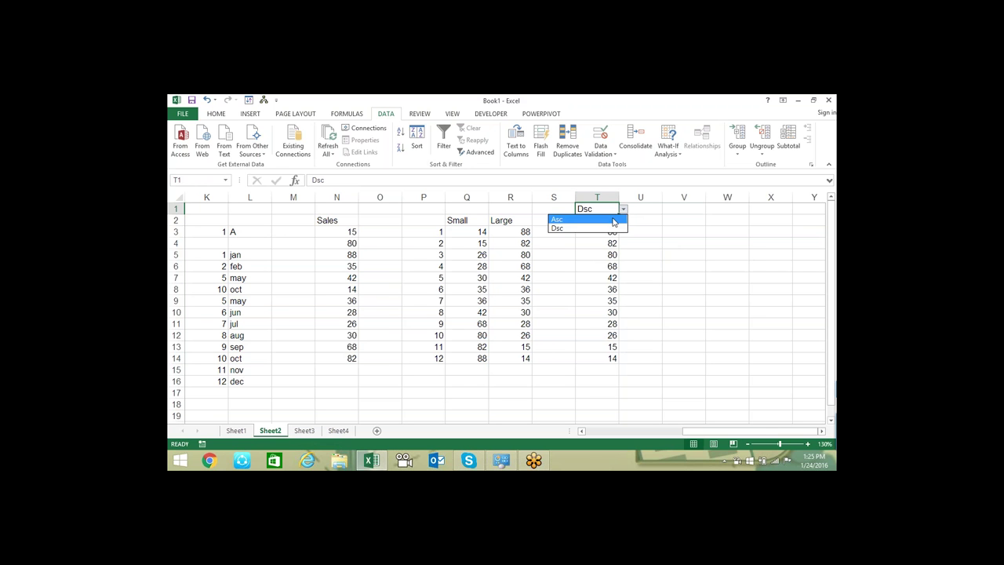
click(614, 221)
click(624, 208)
click(613, 220)
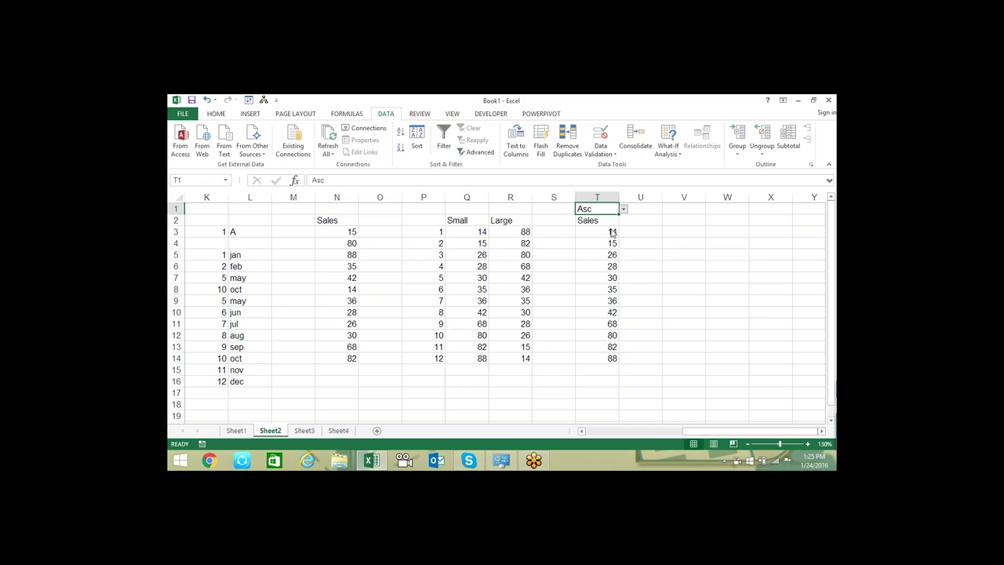
click(623, 208)
click(612, 231)
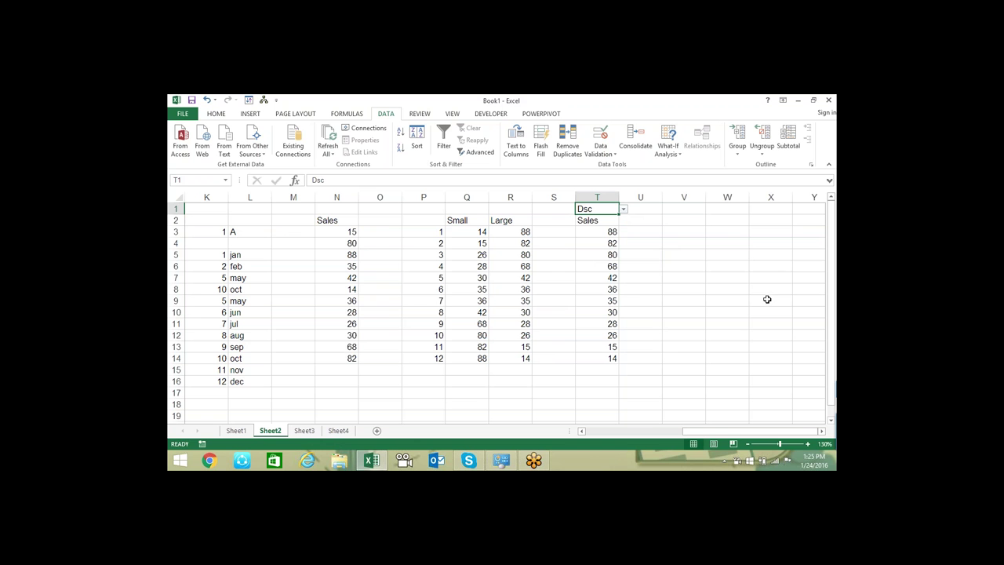
double_click(613, 234)
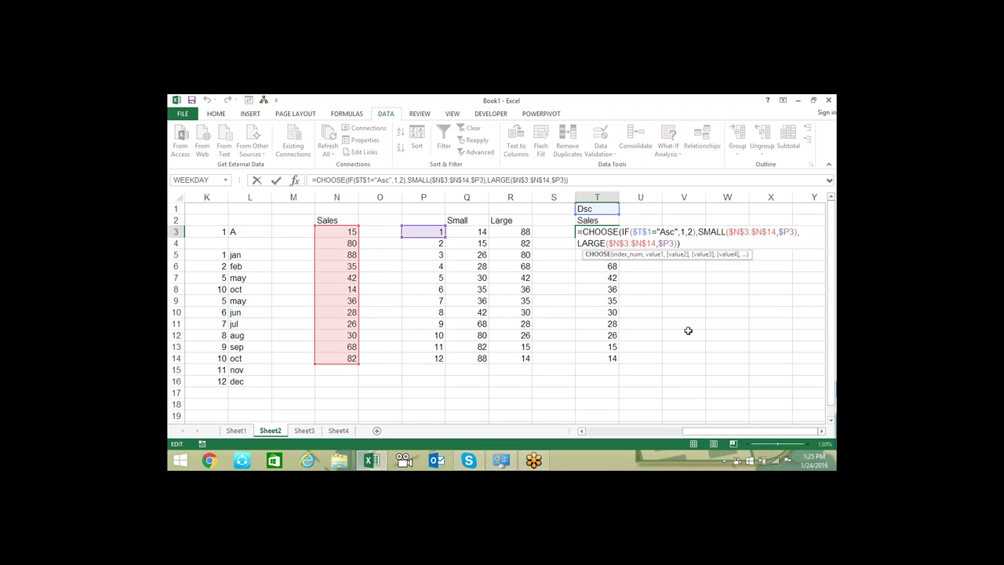
key(Return)
key(Return)
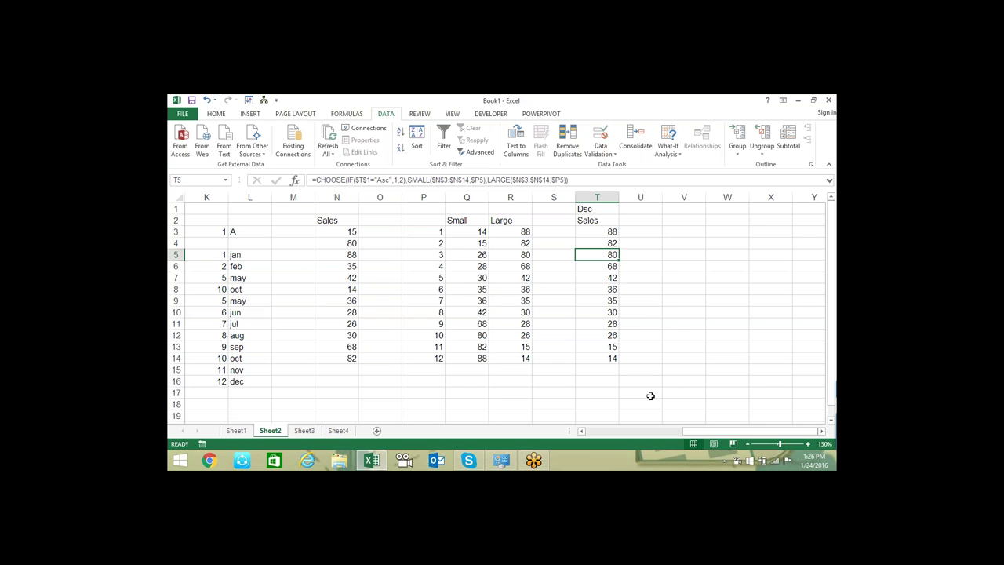
click(609, 267)
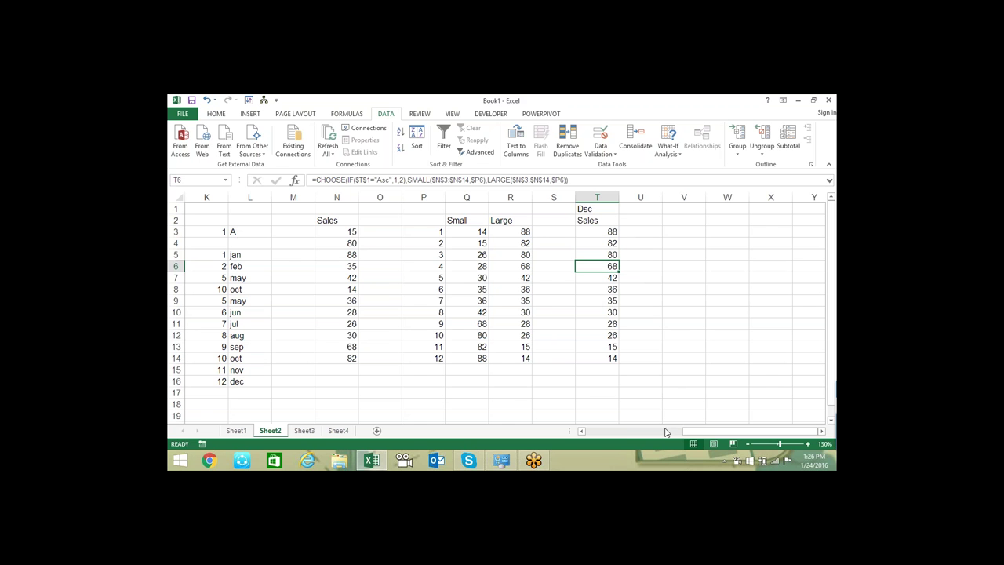
mouse_move(713, 433)
mouse_down()
mouse_move(665, 446)
mouse_move(690, 450)
mouse_up()
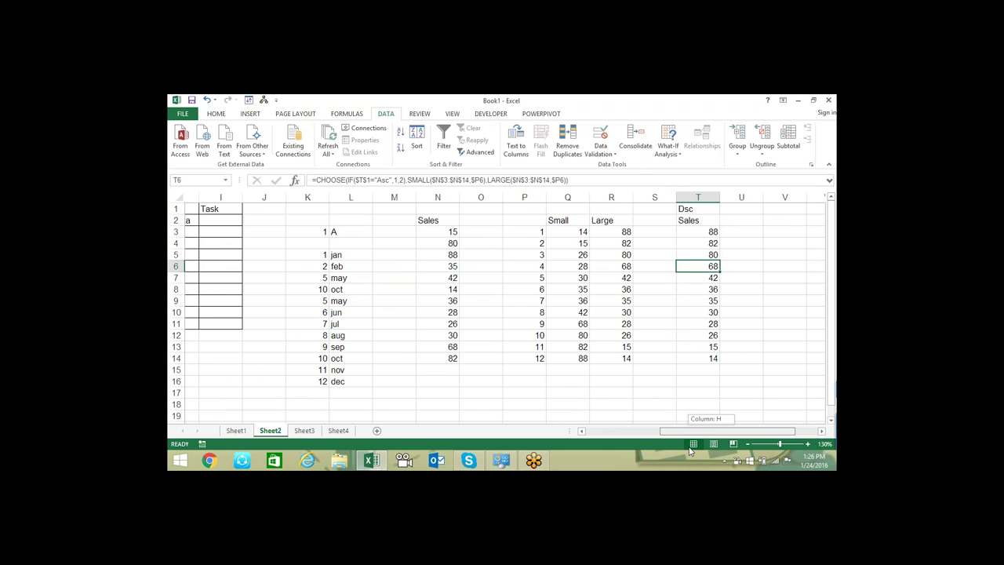
Bold the Small and Large headers in Q2:R2
drag(690, 450, 701, 450)
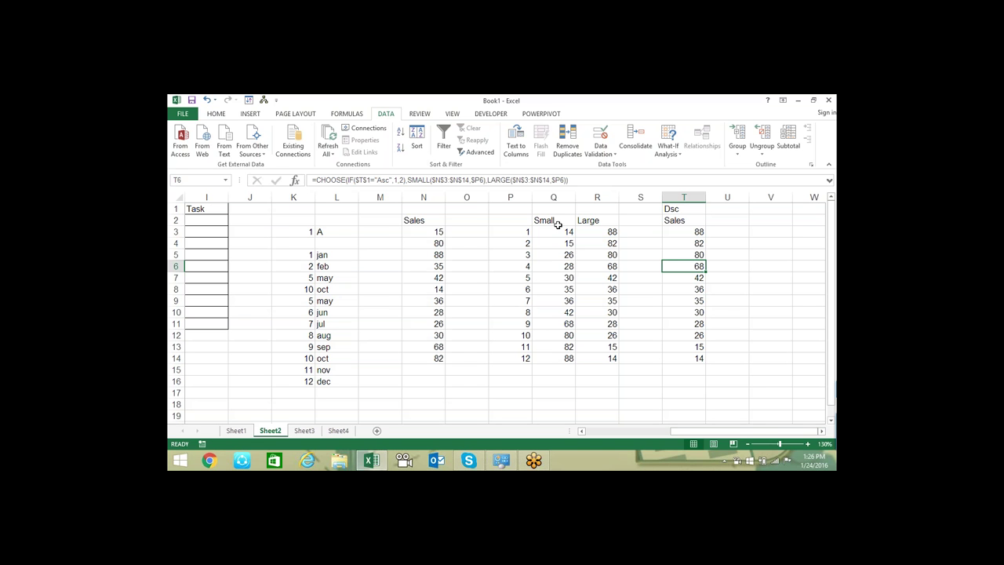
drag(555, 221, 592, 221)
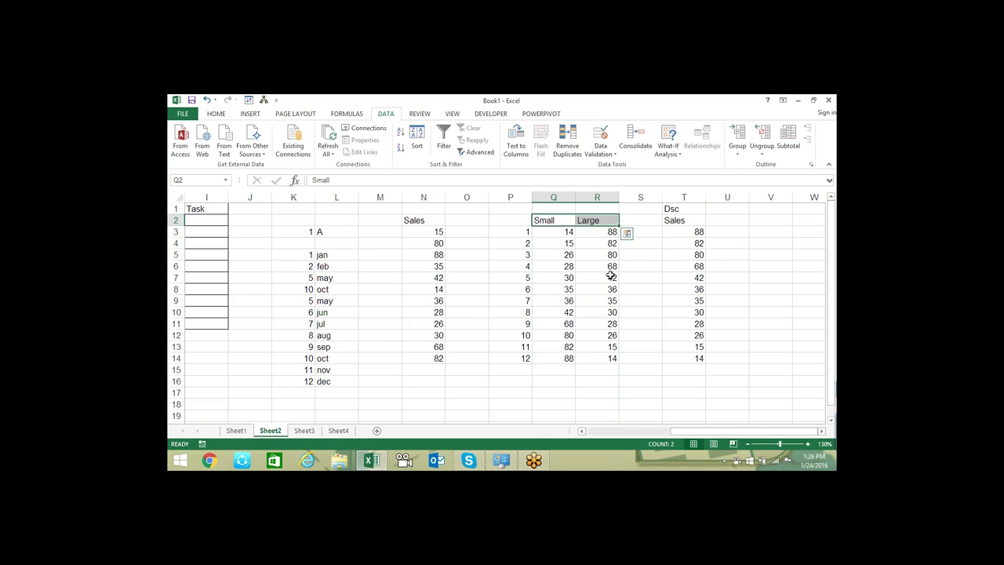
key(ctrl+b)
click(558, 223)
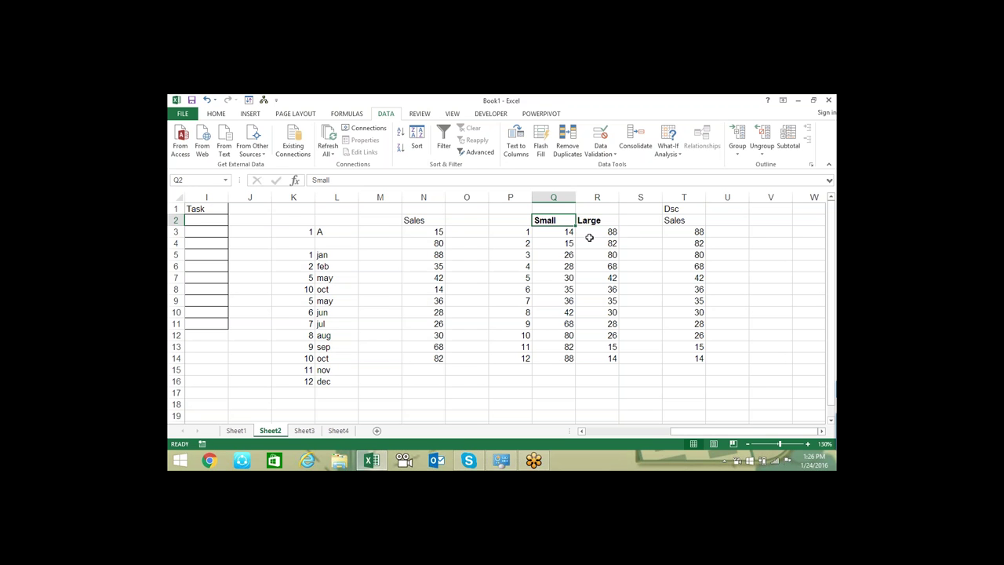
click(595, 223)
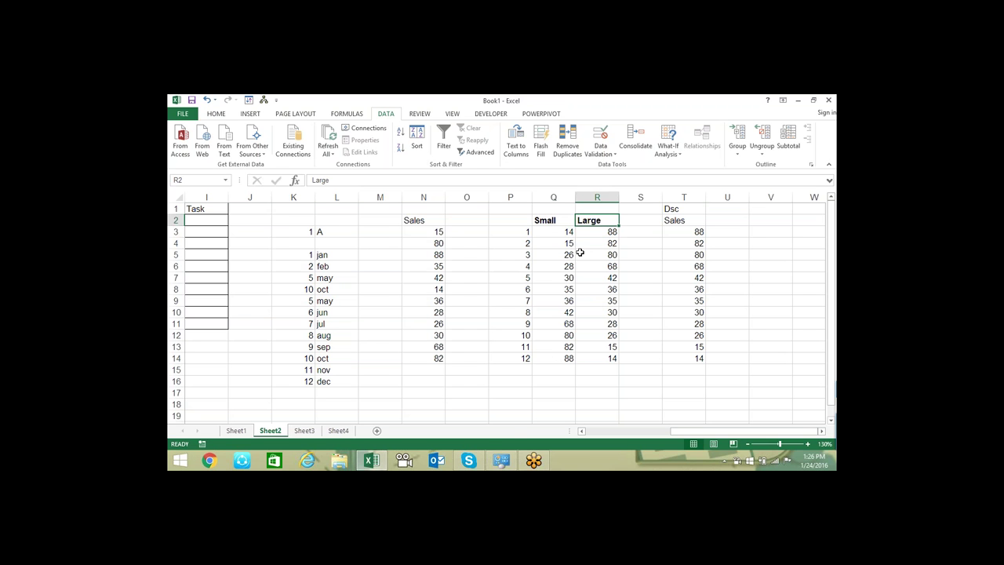
click(516, 384)
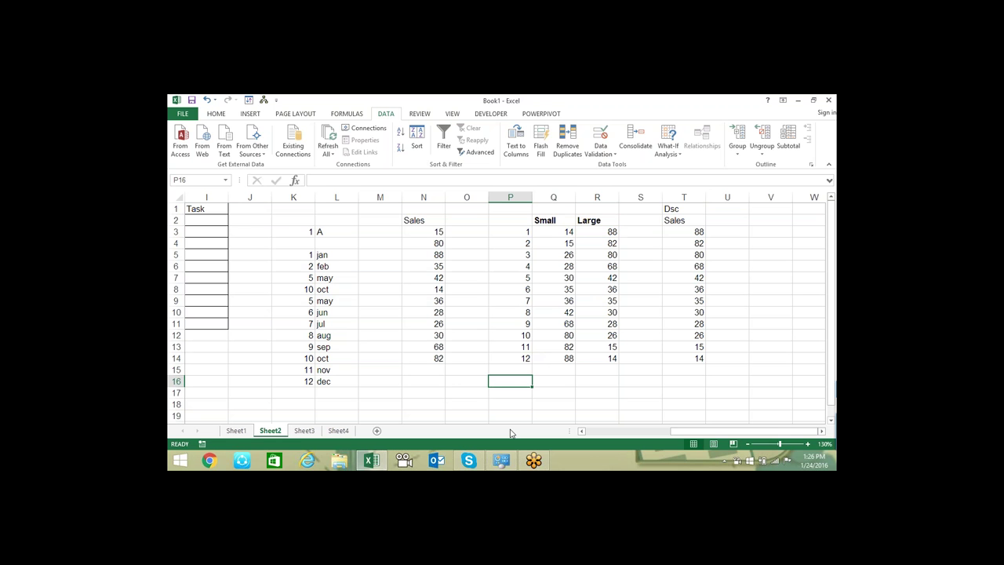
Label P16 'Rank' and enter 28 in O16
text(Range)
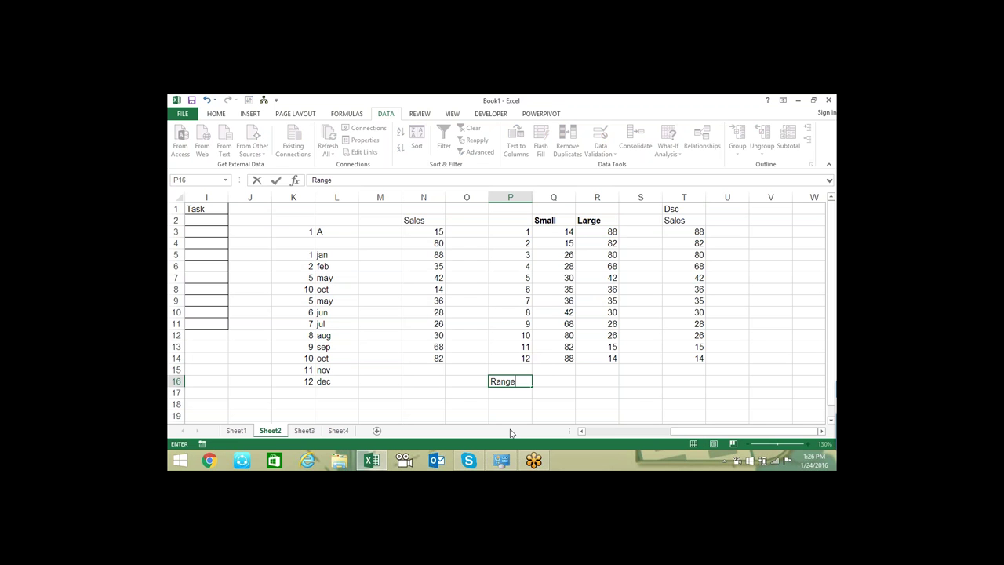
key(BackSpace)
key(BackSpace)
text(nk)
key(Tab)
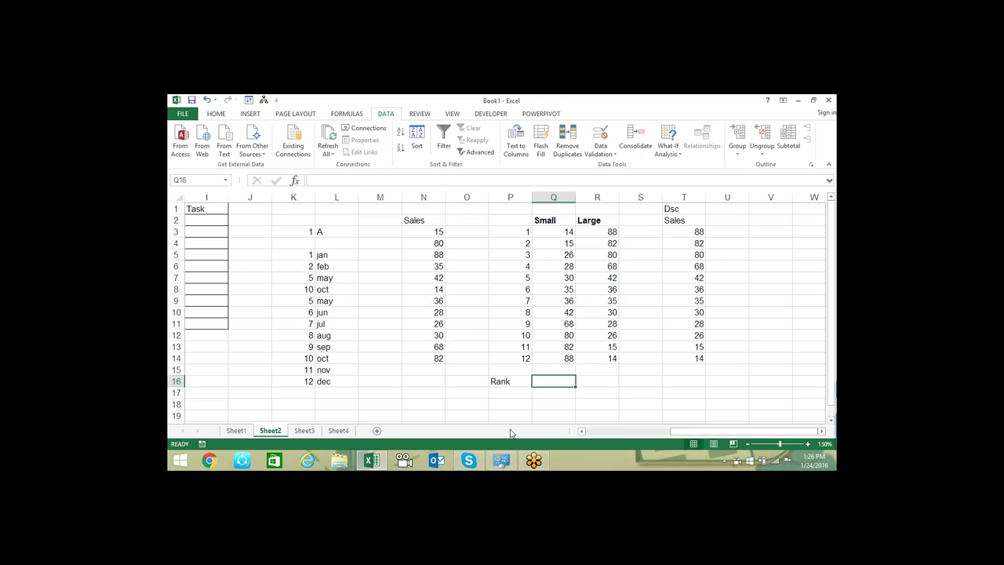
text(=)
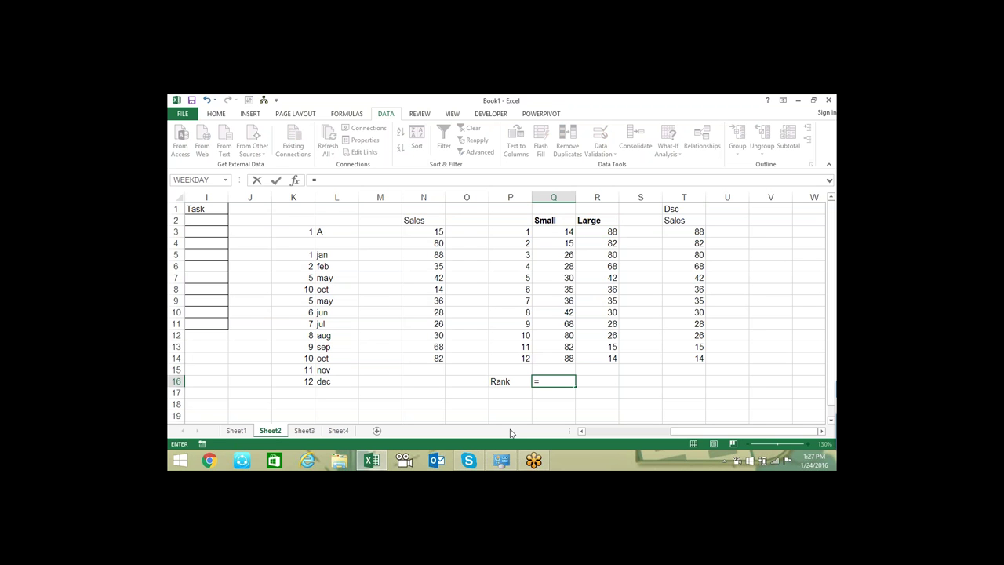
key(Escape)
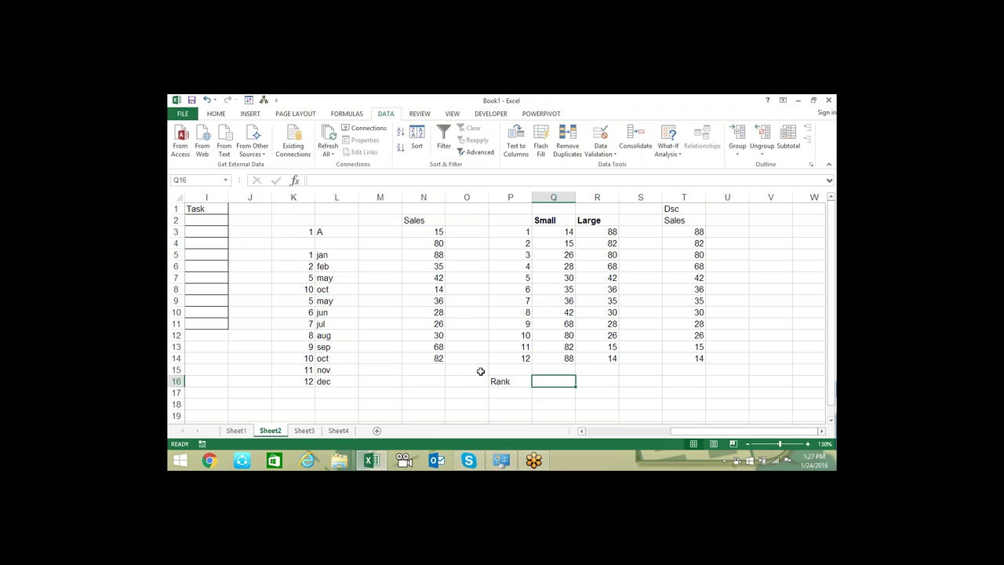
click(461, 384)
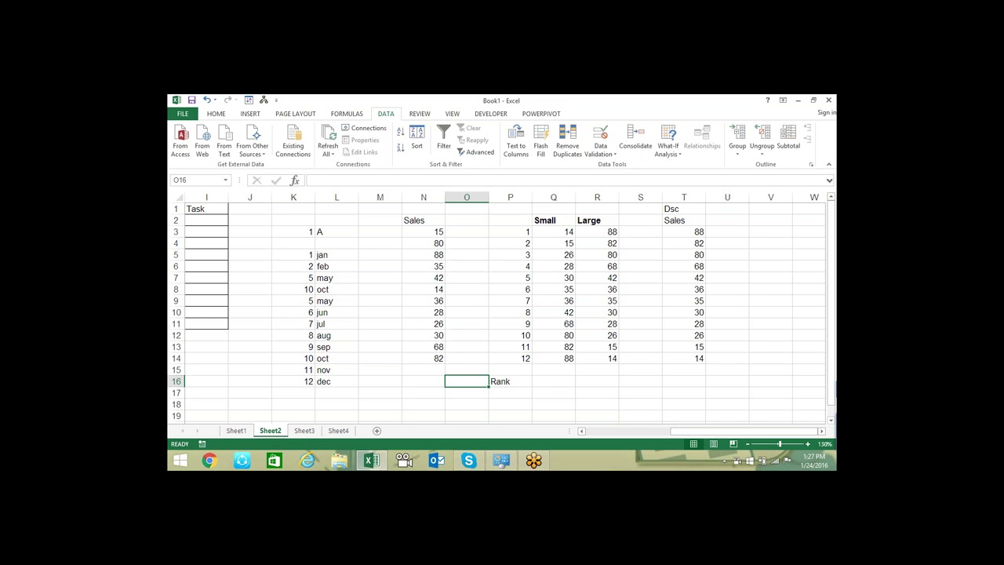
text(28)
key(Tab)
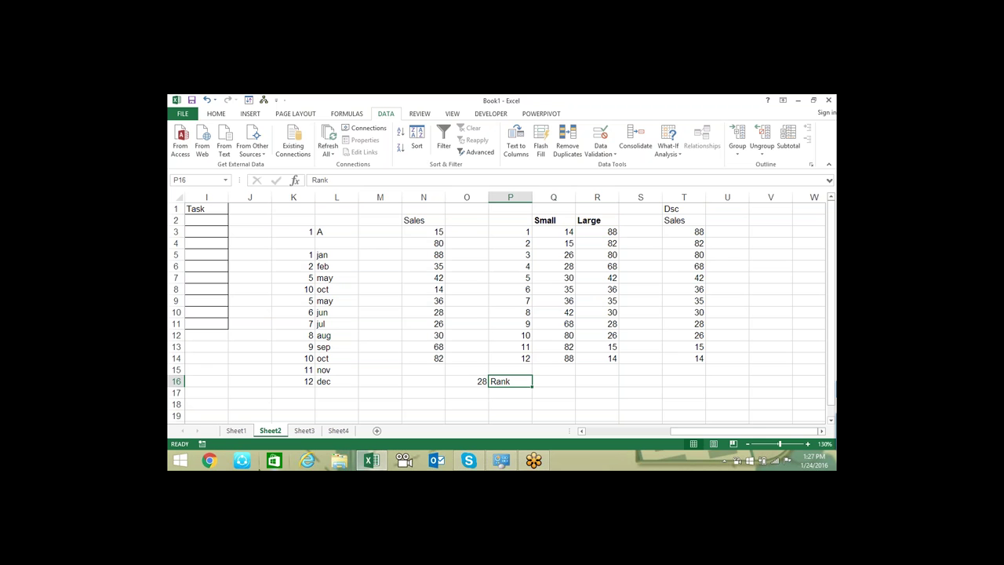
Move to O3 and start a RANK formula with =ran
key(Tab)
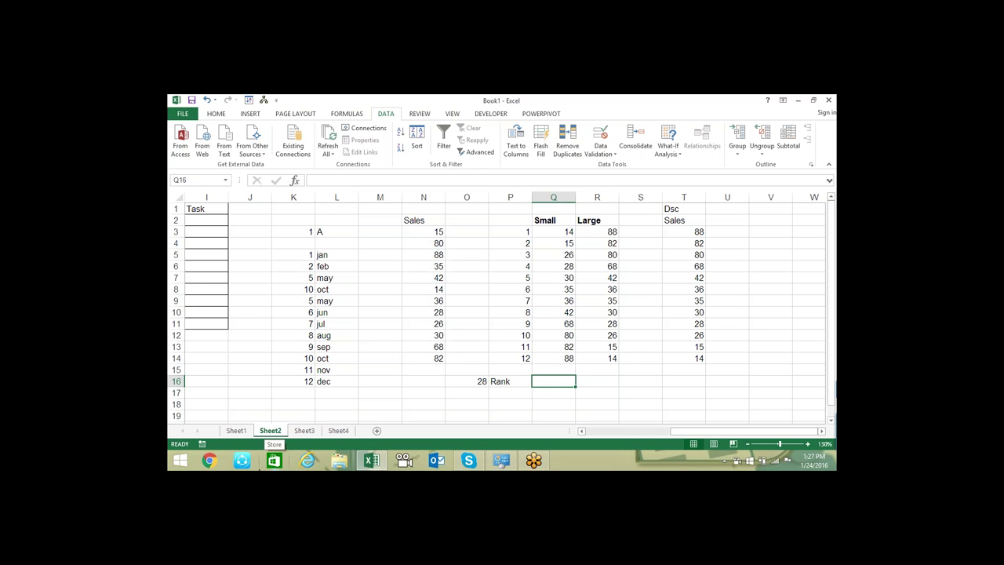
key(Left)
key(Left)
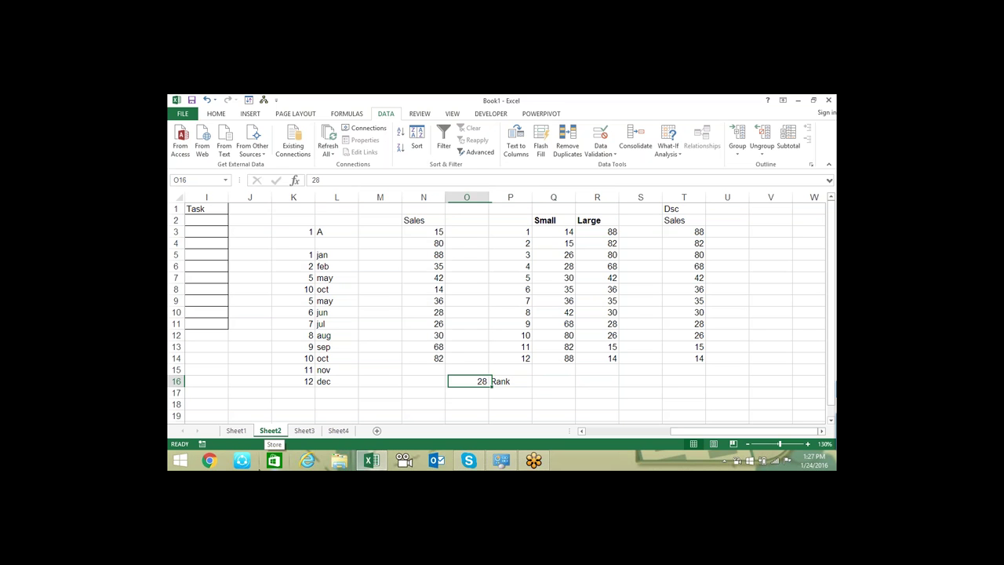
key(Up)
key(Up)
key(Up)
key(Up)
key(Up)
key(Up)
key(Up)
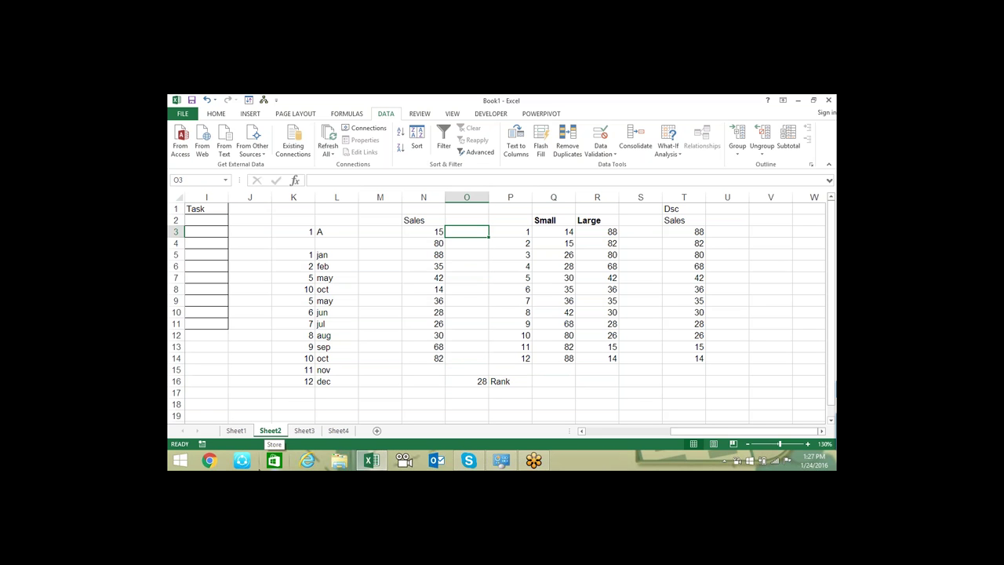
text(=ran)
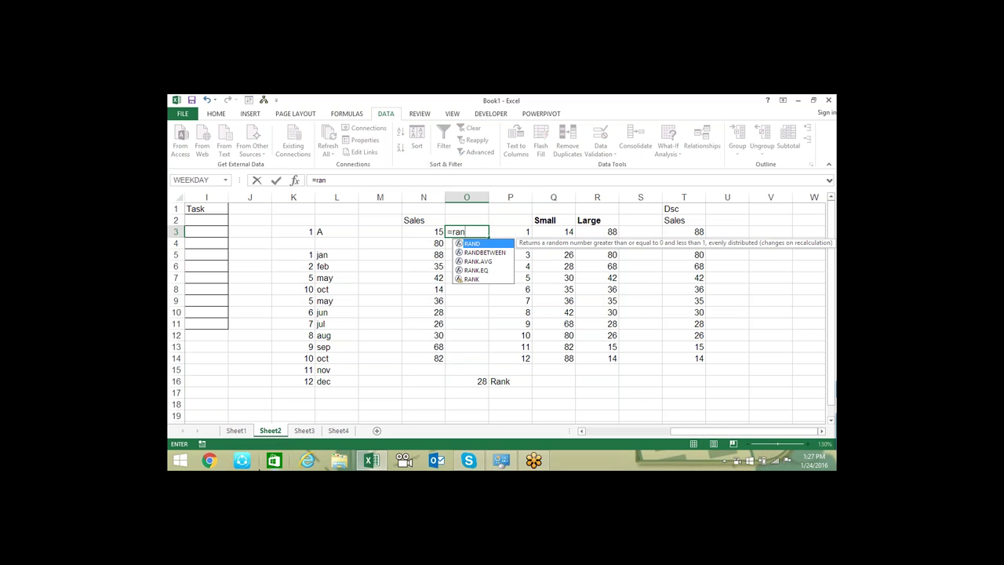
Enter =RANK(N3,$N$3:$N$14,1) in O3
key(Down)
key(Down)
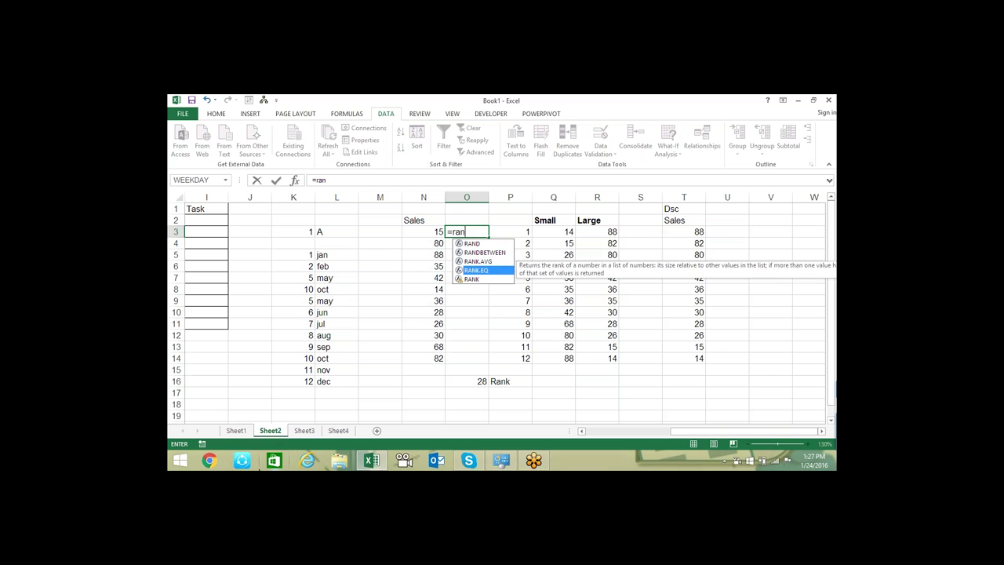
key(Down)
key(Down)
key(Tab)
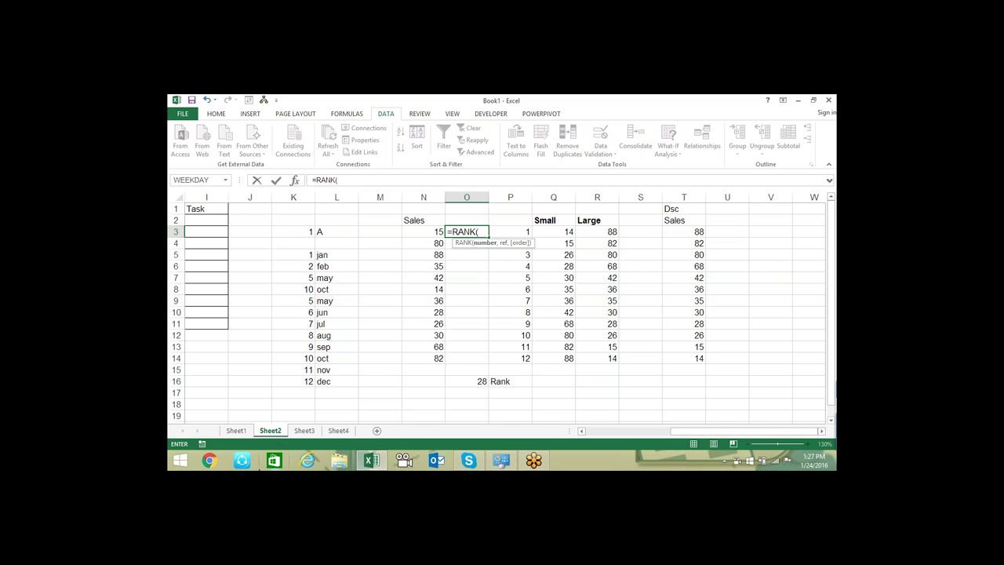
key(Left)
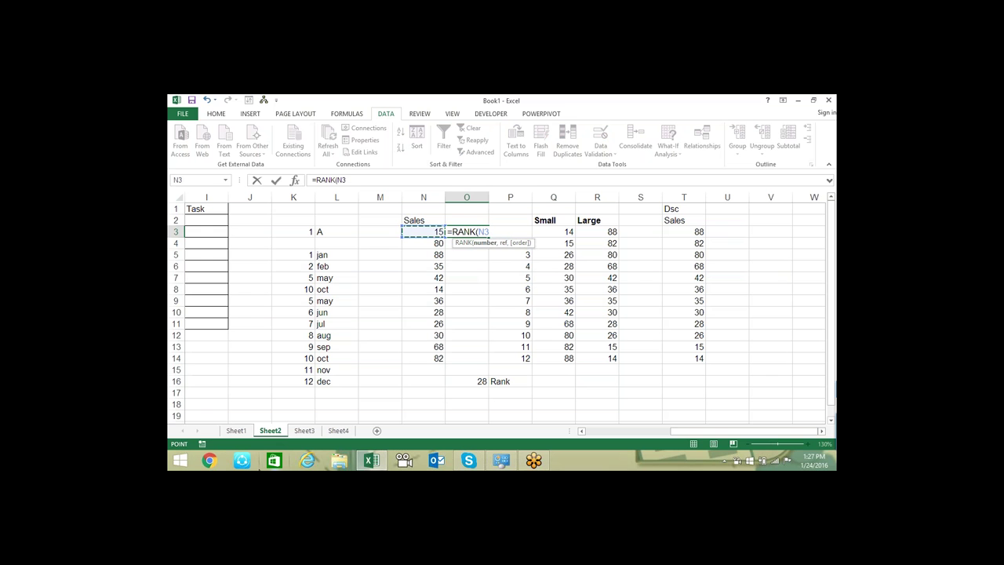
text(,)
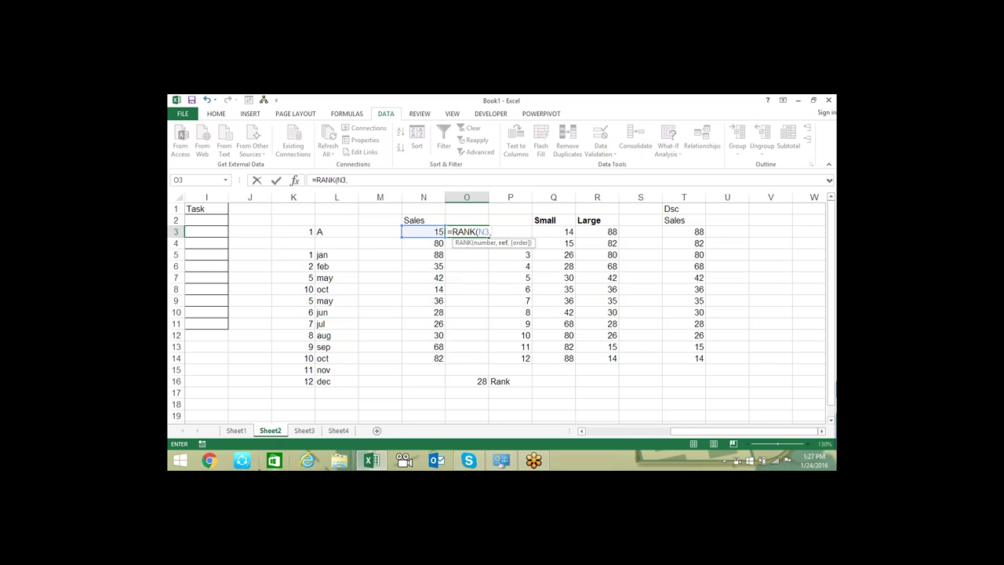
click(422, 228)
drag(423, 228, 424, 358)
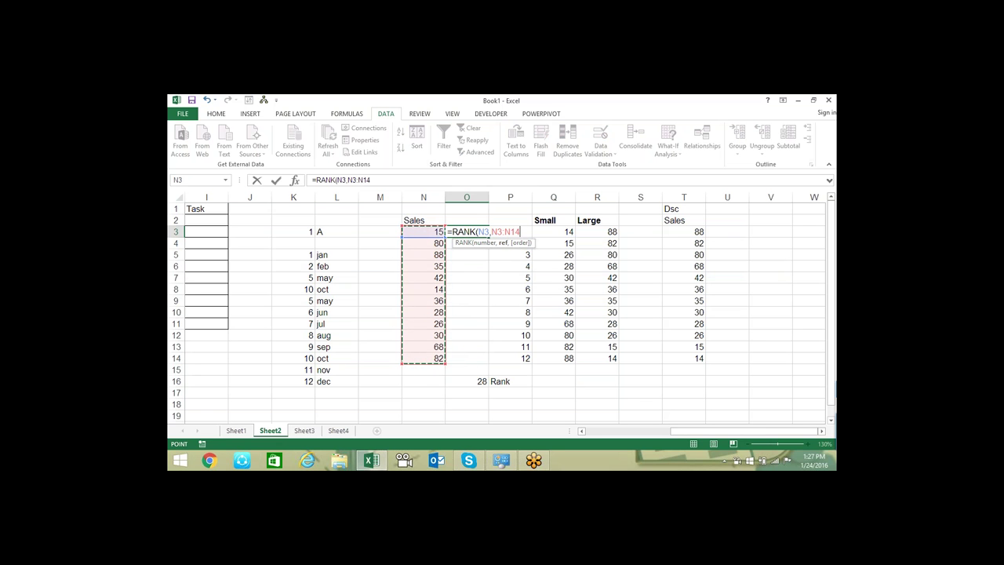
key(F4)
text($N$14,)
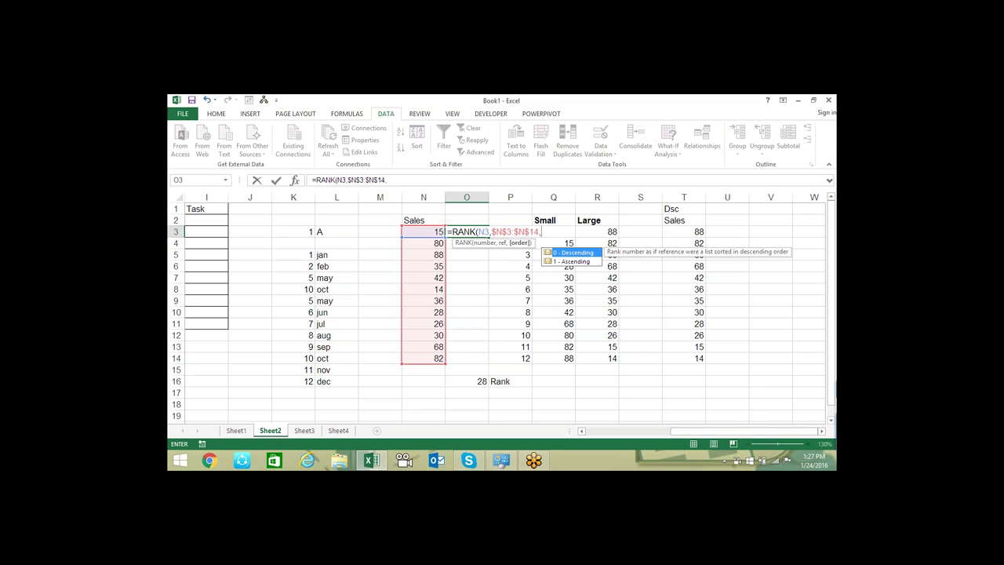
text(1)
text())
key(Return)
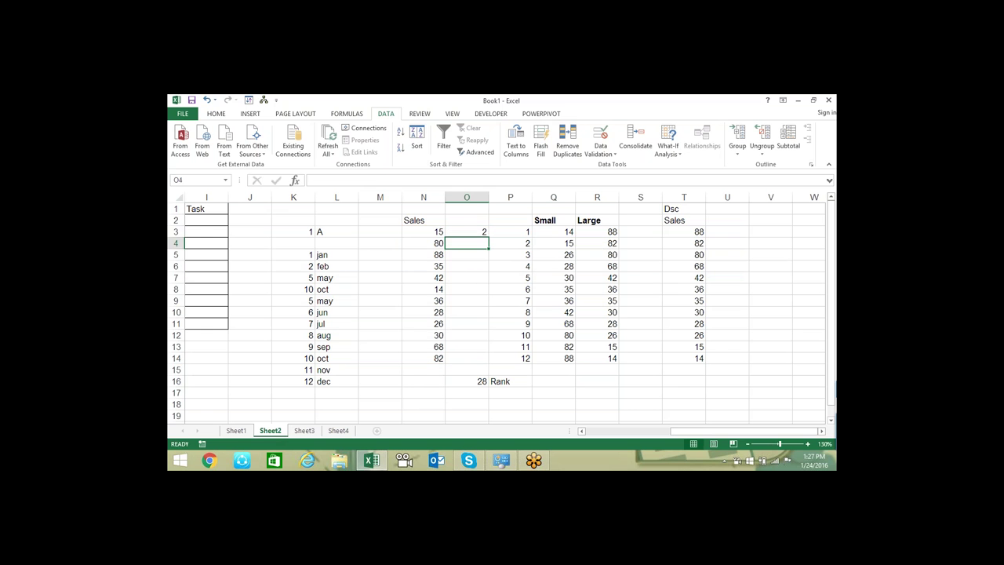
Fill the rank down to O14, change the order argument to 0 for descending, and refill
click(479, 227)
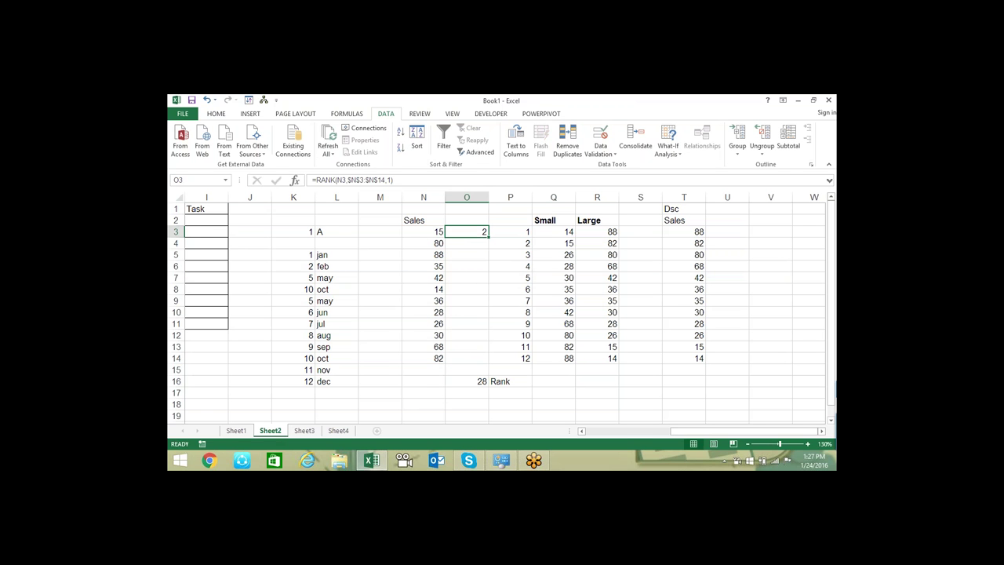
drag(487, 237, 478, 363)
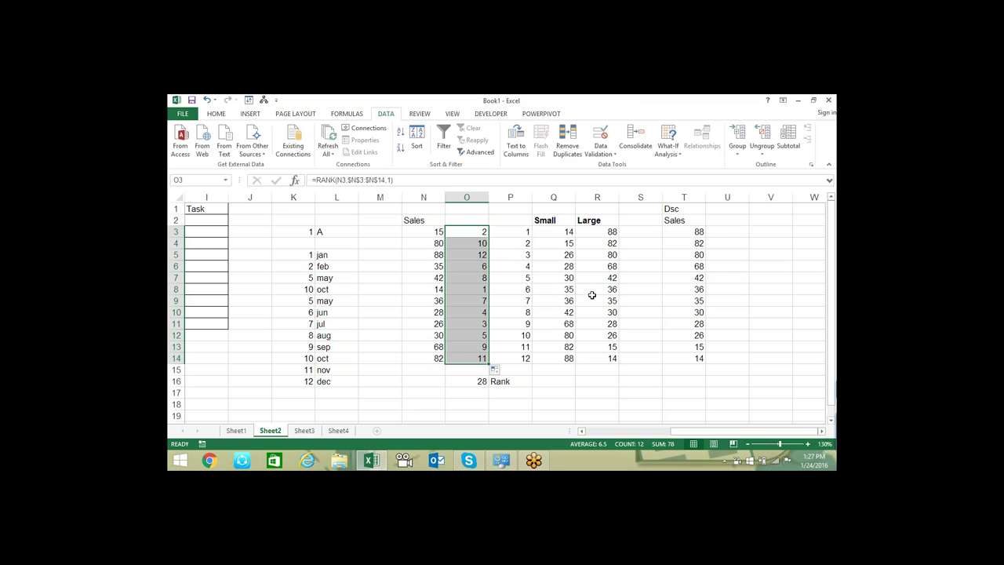
click(480, 289)
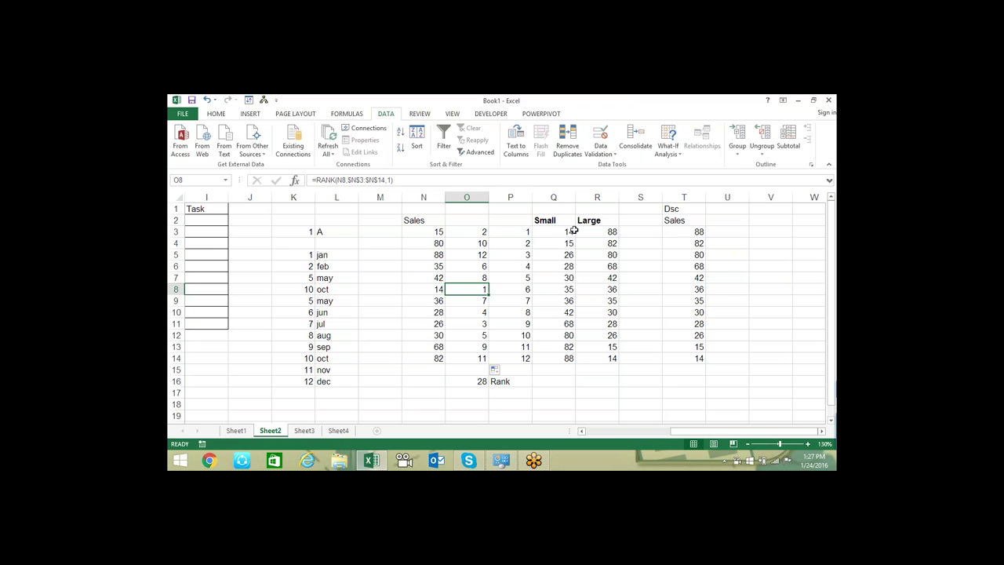
click(483, 232)
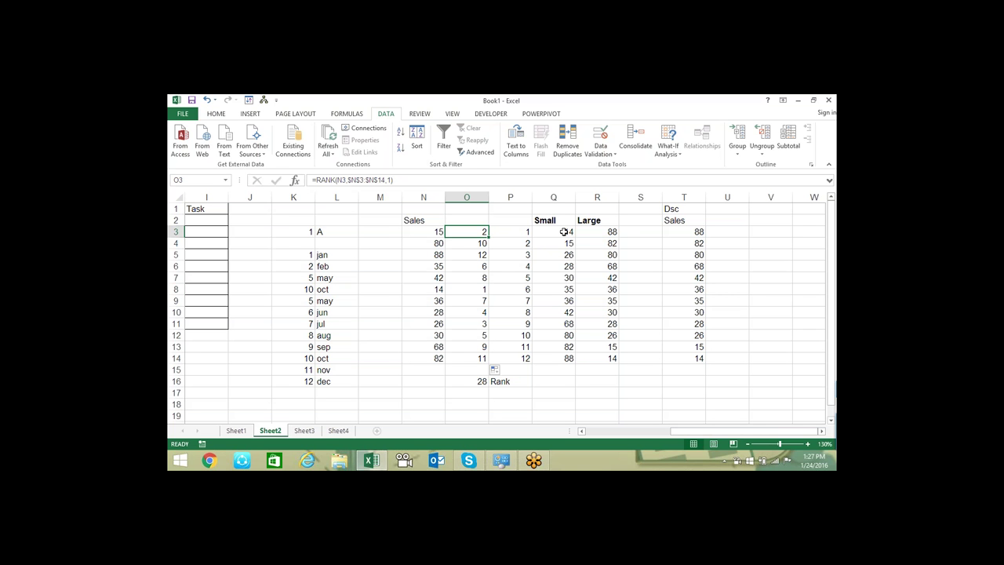
key(F2)
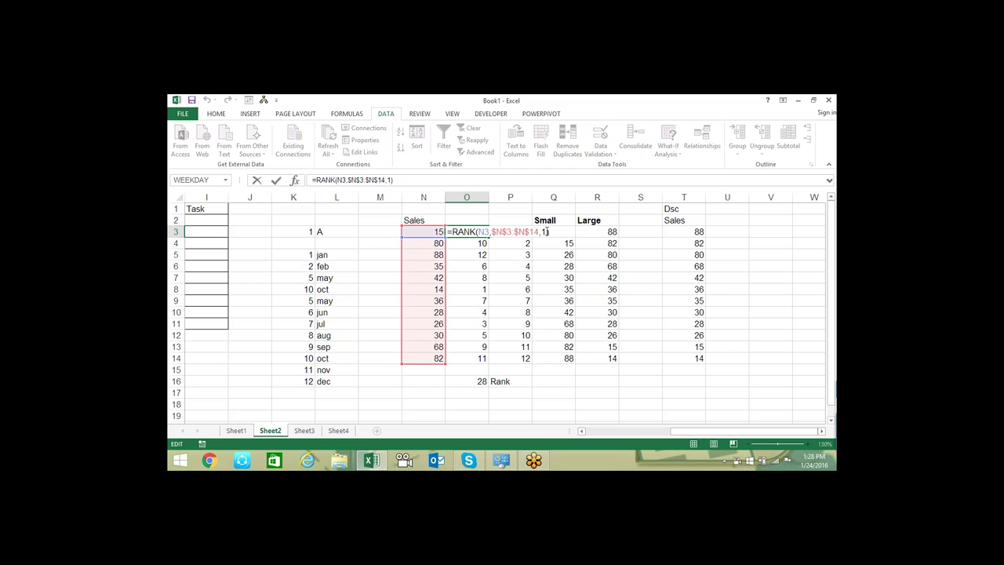
click(545, 232)
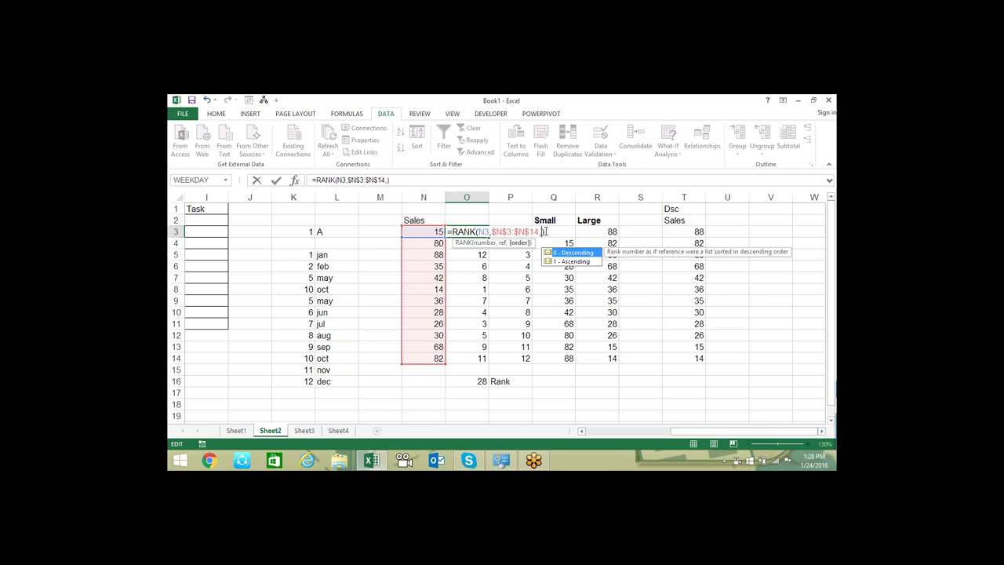
text(0)
key(Return)
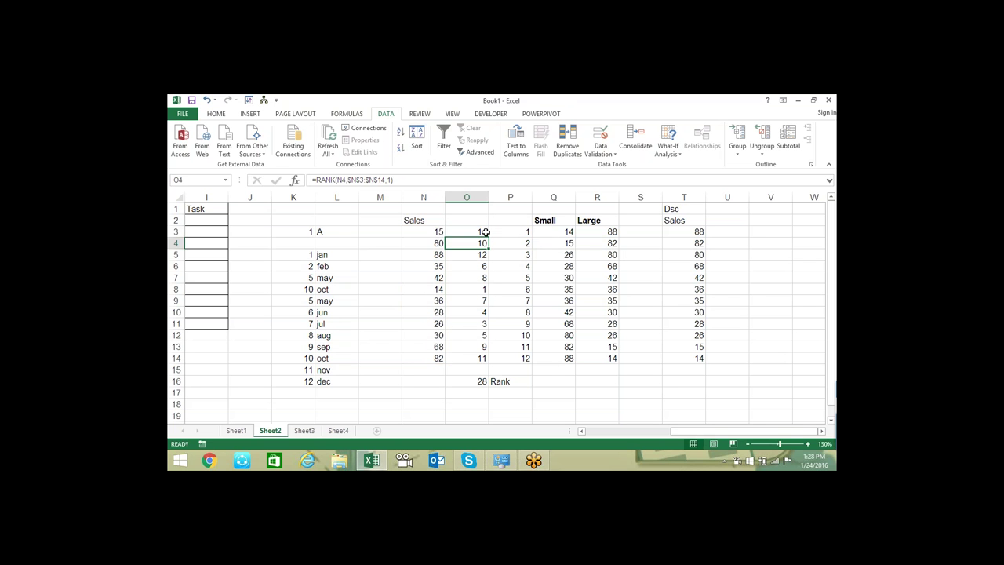
click(484, 232)
double_click(488, 239)
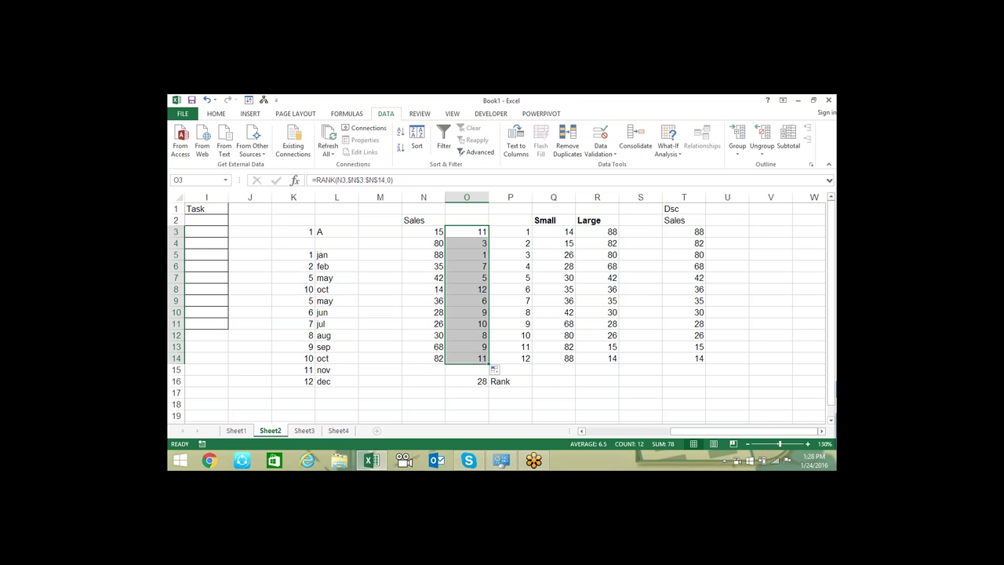
Check the rank formulas in O3, O9 and O7
click(553, 379)
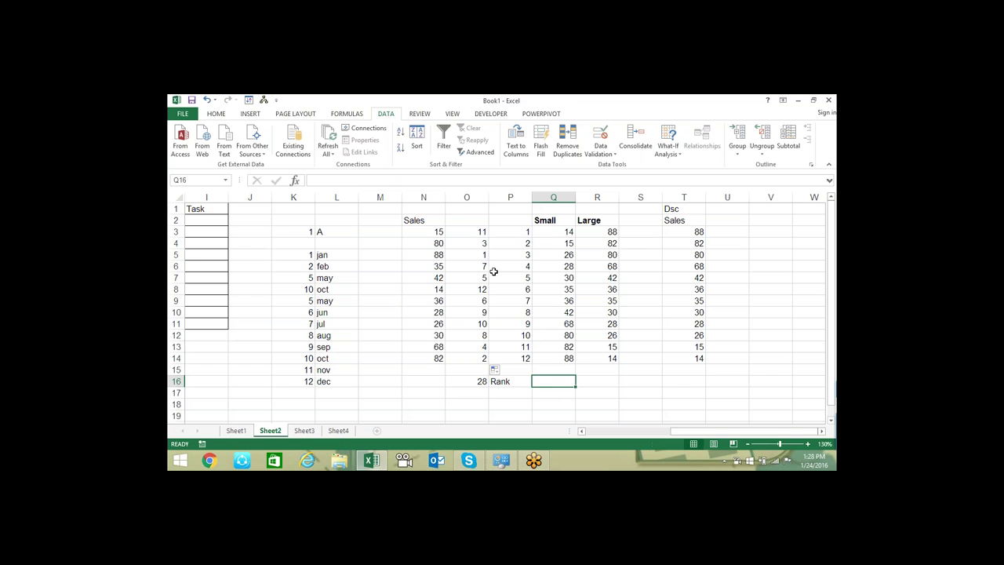
click(476, 233)
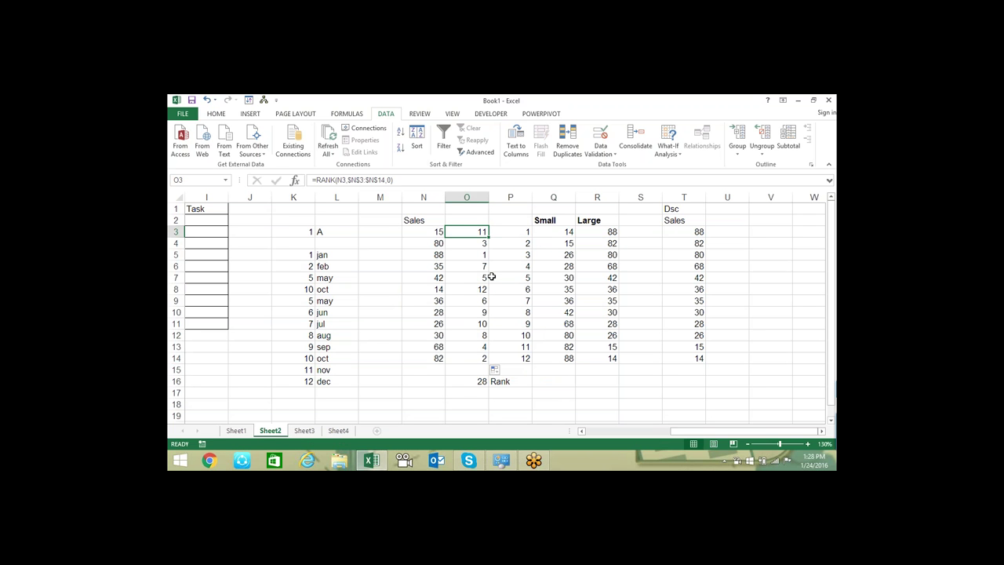
drag(476, 266, 437, 232)
click(457, 301)
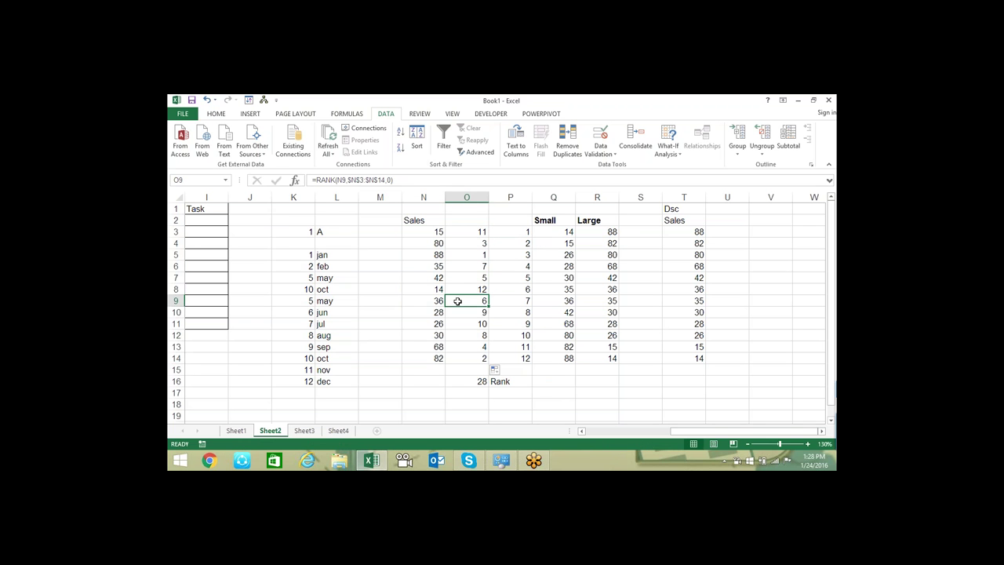
click(480, 276)
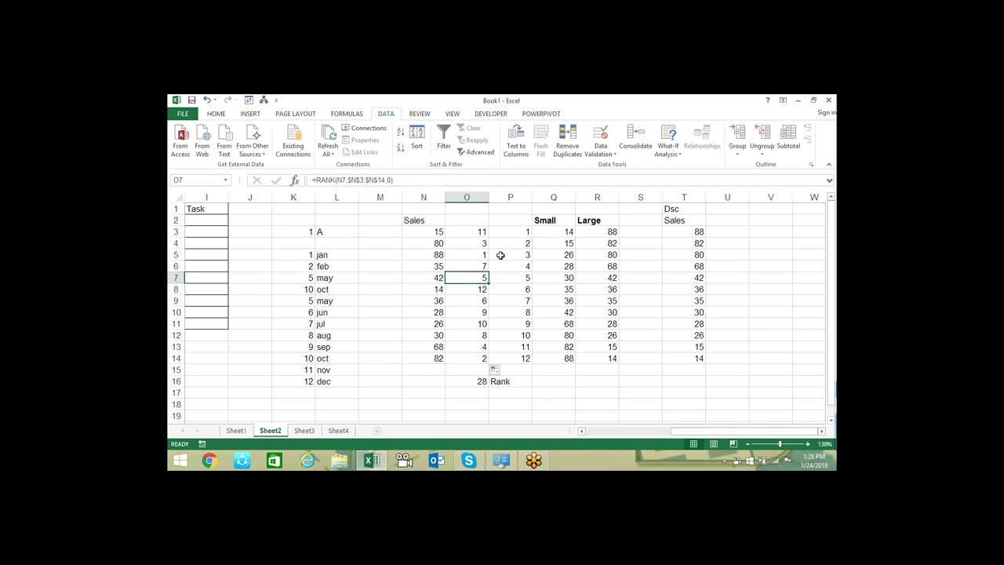
key(F2)
key(Escape)
Toggle T1 between Asc and Dsc, leave it on Asc, then minimise to the desktop
click(562, 219)
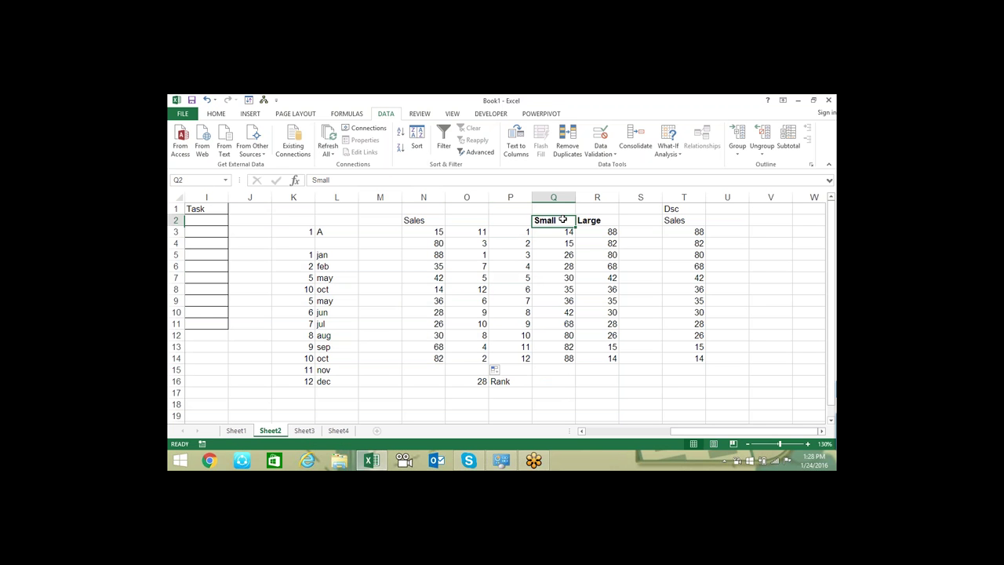
click(686, 208)
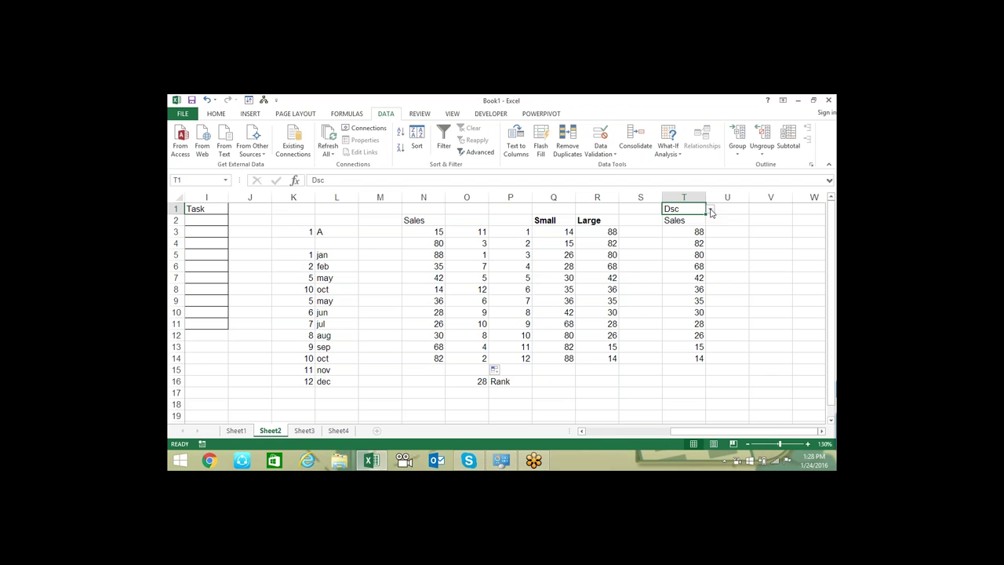
click(709, 210)
click(698, 219)
click(709, 210)
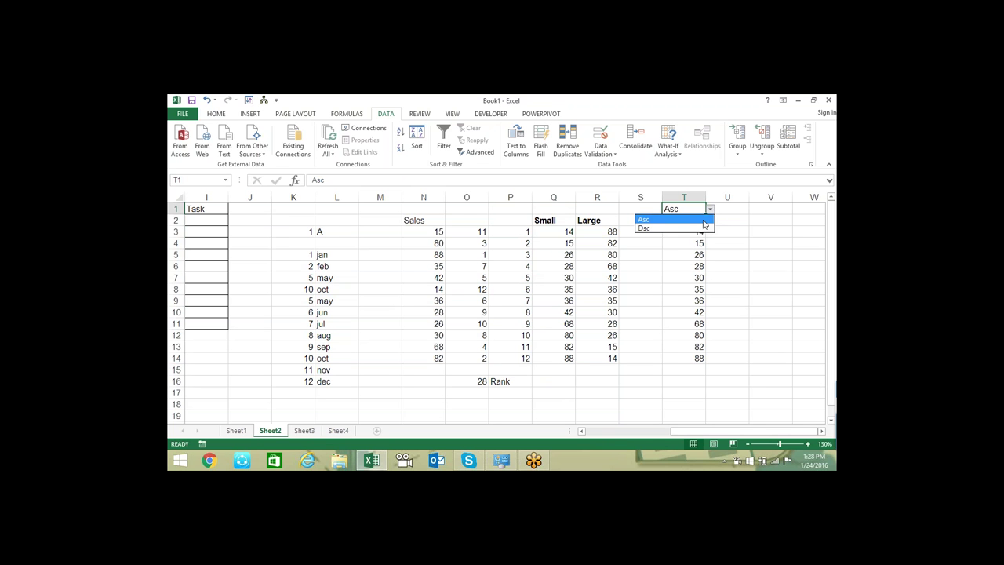
click(696, 228)
click(710, 209)
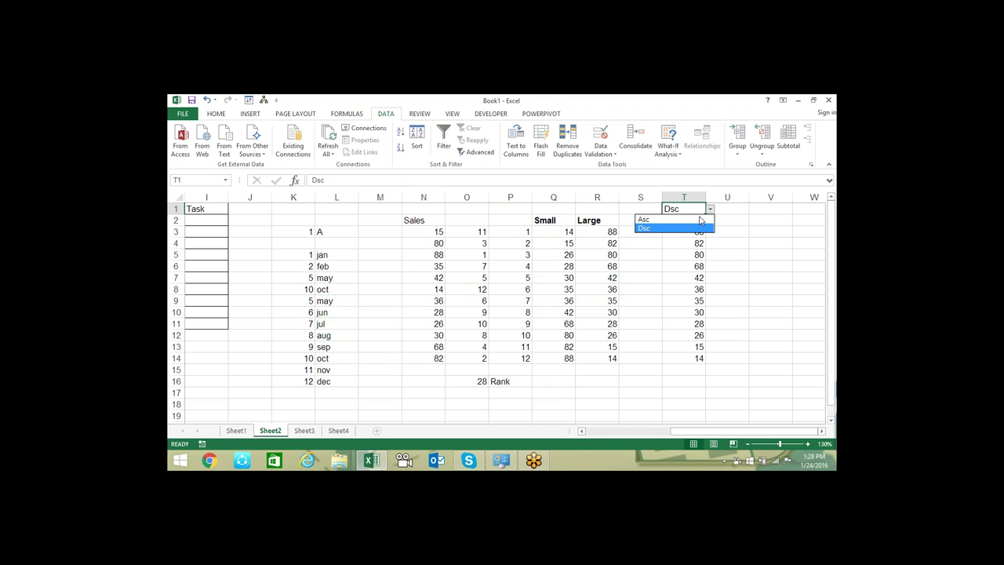
click(698, 220)
click(696, 231)
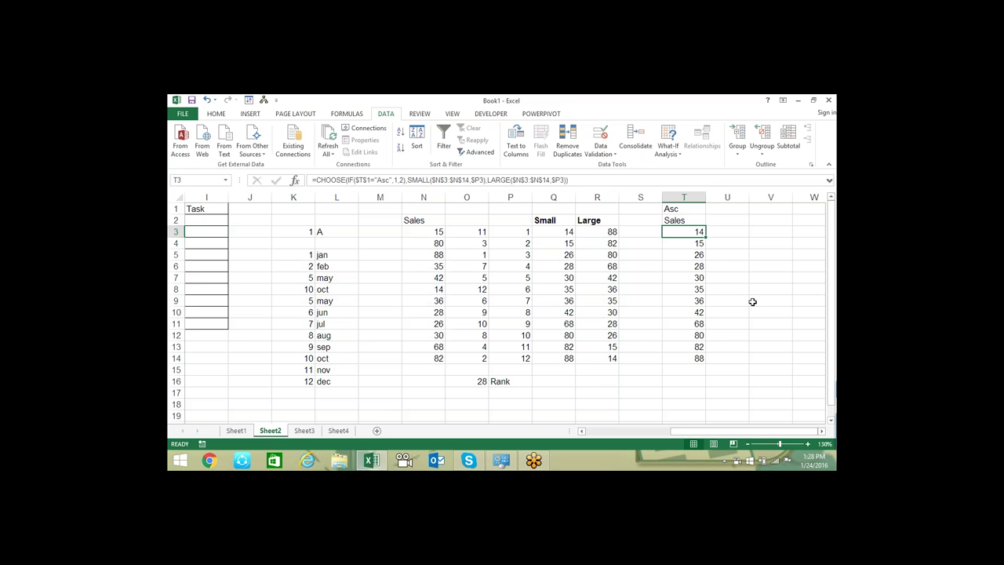
key(super+d)
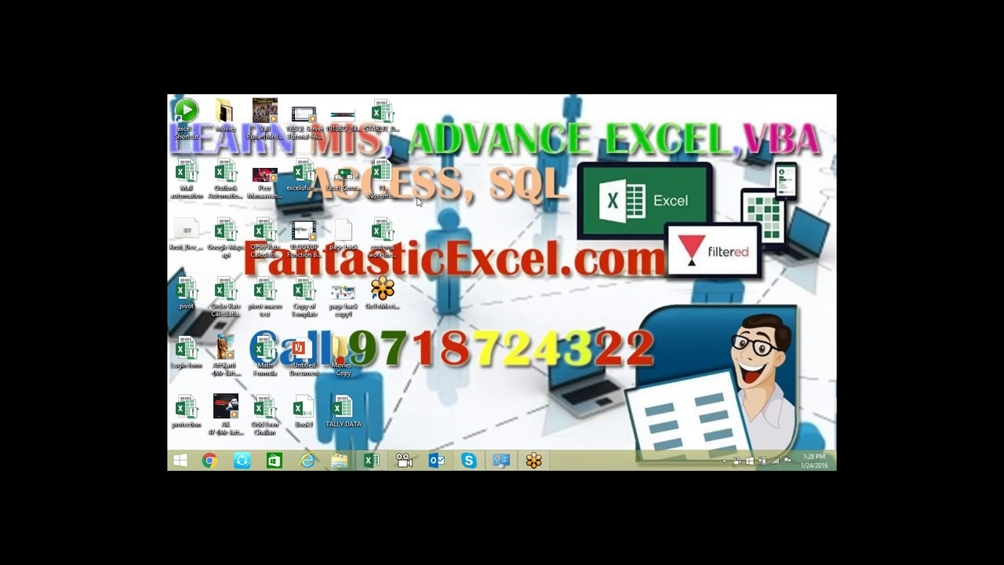
Open the KPI Dashboard - revisited II workbook from E:\excel via File Explorer
key(super+e)
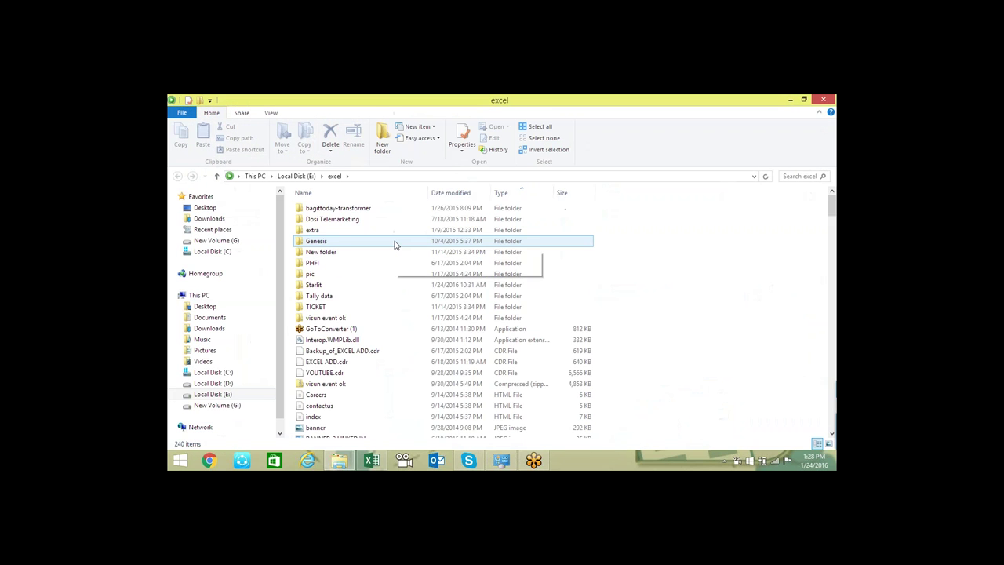
key(k)
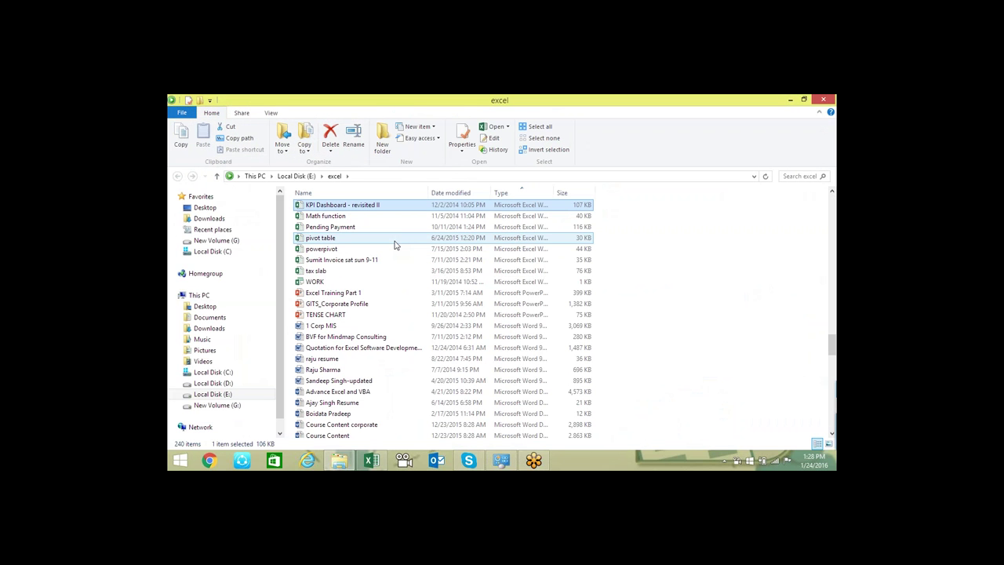
key(Return)
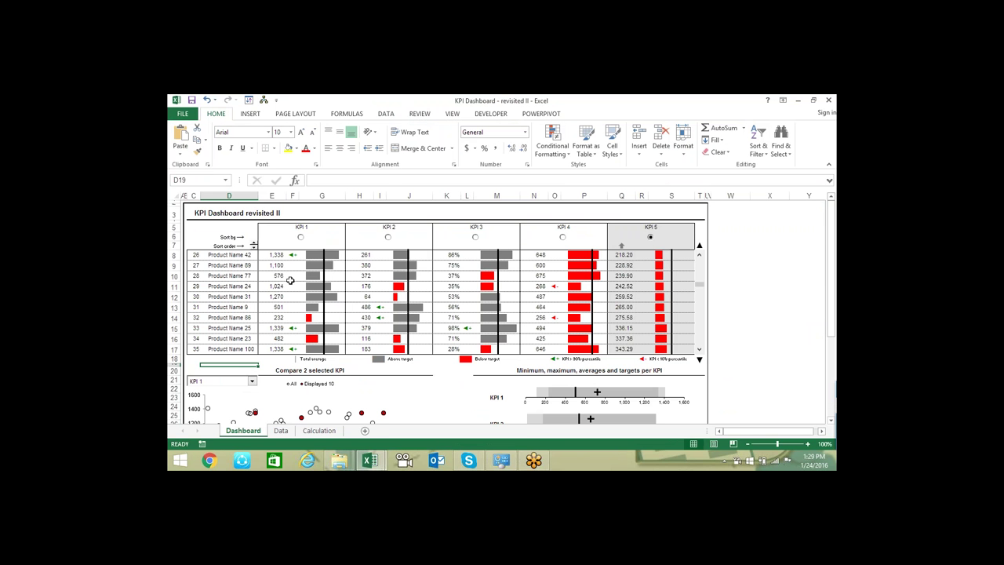
Inspect the dashboard's KPI values, bar charts and the OFFSET formula in H10
click(292, 275)
click(364, 270)
click(452, 266)
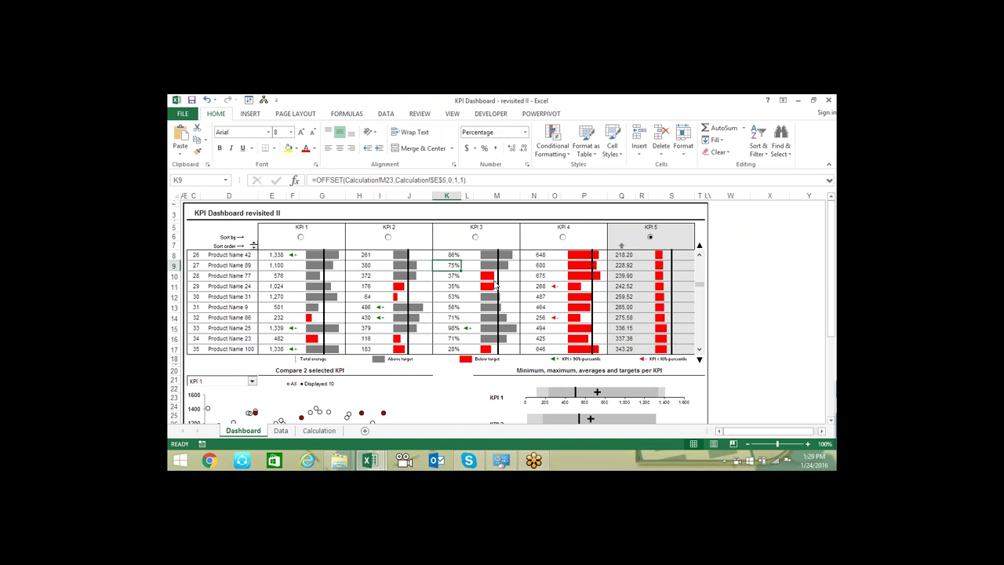
click(497, 285)
click(616, 274)
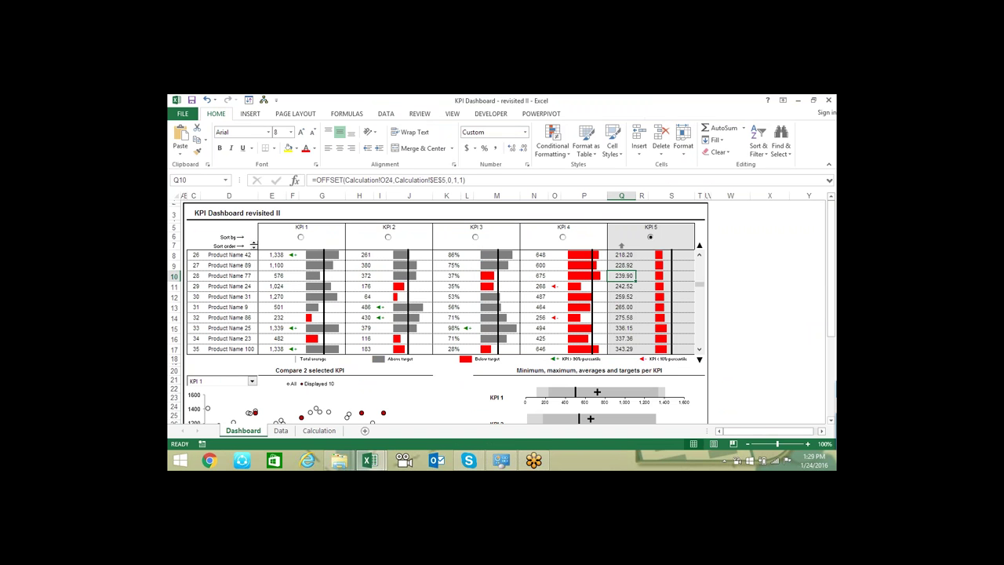
click(431, 286)
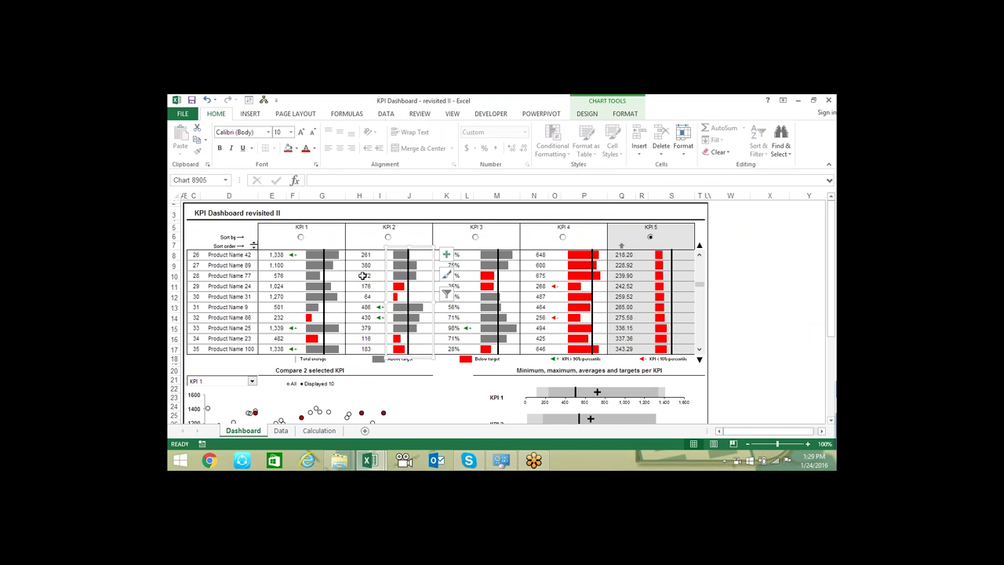
click(363, 275)
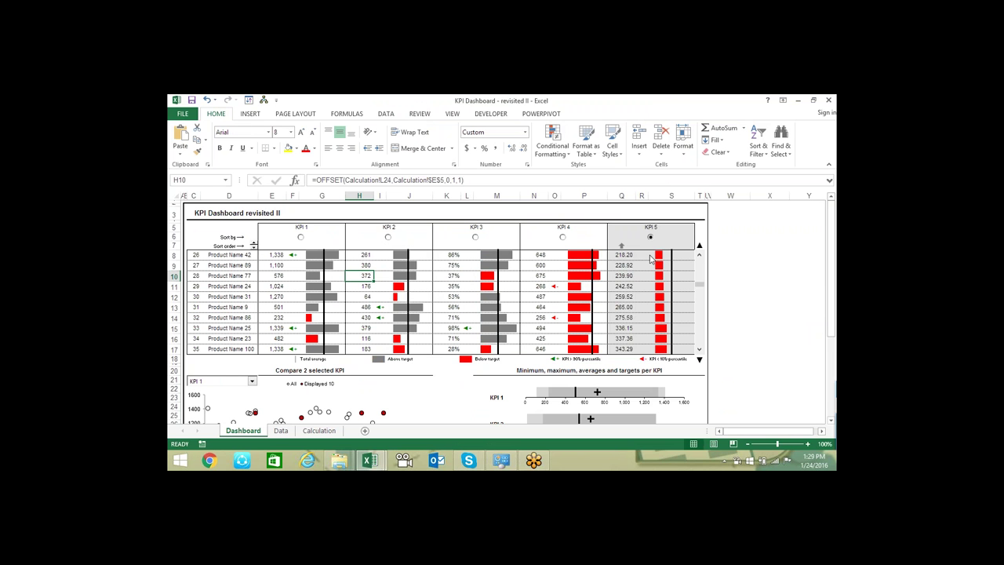
Sort the dashboard table by KPI 4, toggling the order and ending ascending
click(563, 236)
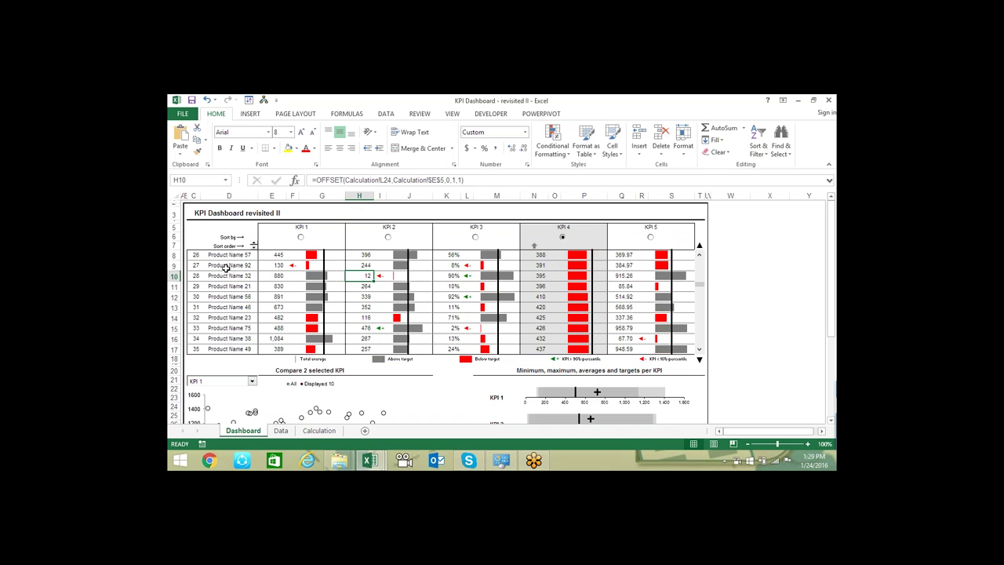
click(254, 248)
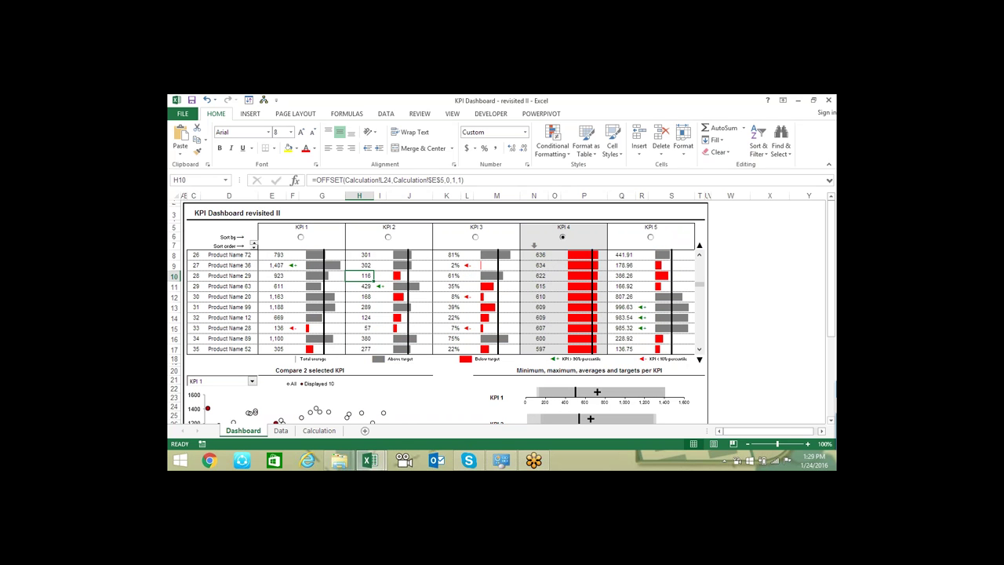
click(254, 247)
click(254, 248)
click(254, 246)
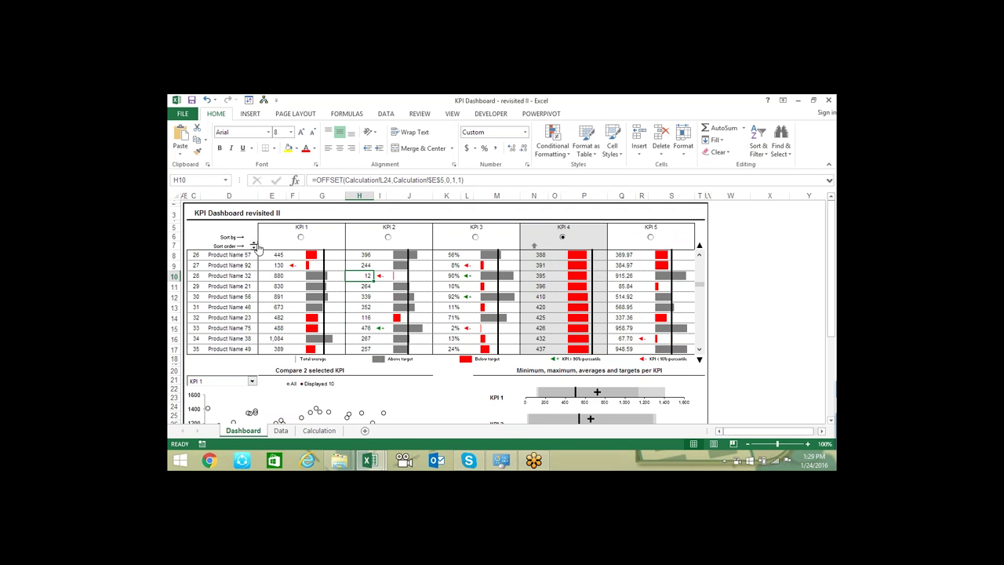
click(254, 248)
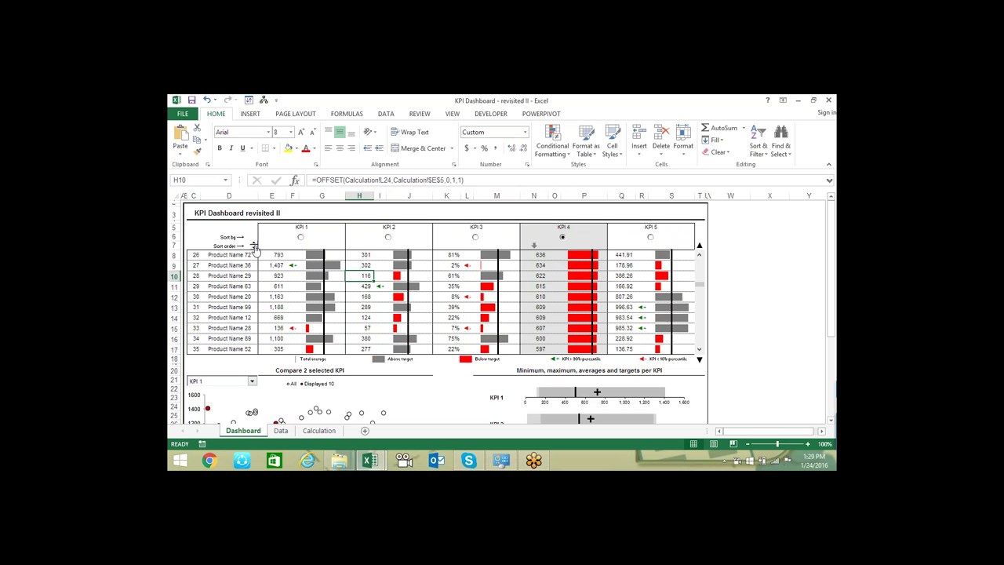
click(254, 245)
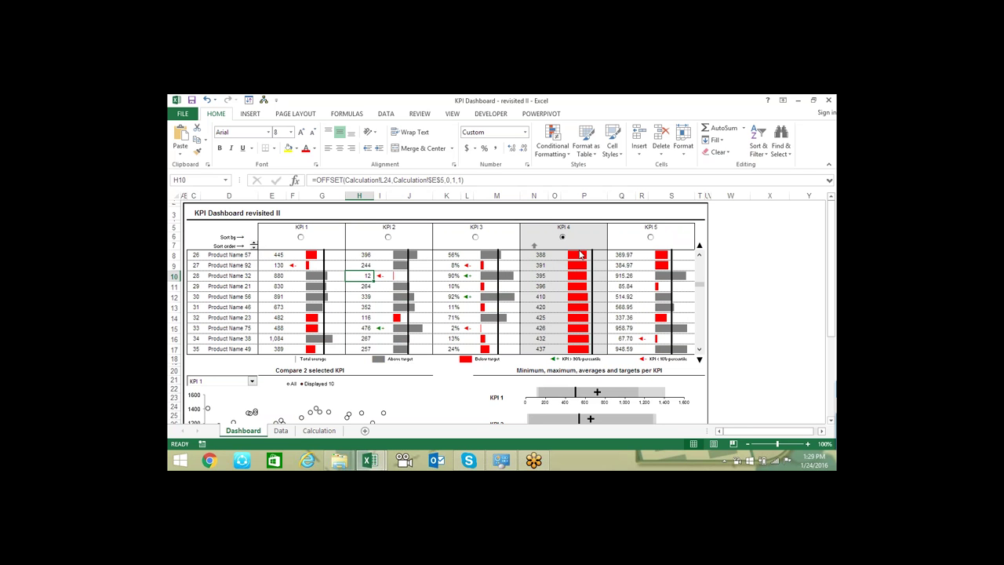
Sort by KPI 3 descending then ascending, then sort by KPI 1 ascending
click(547, 254)
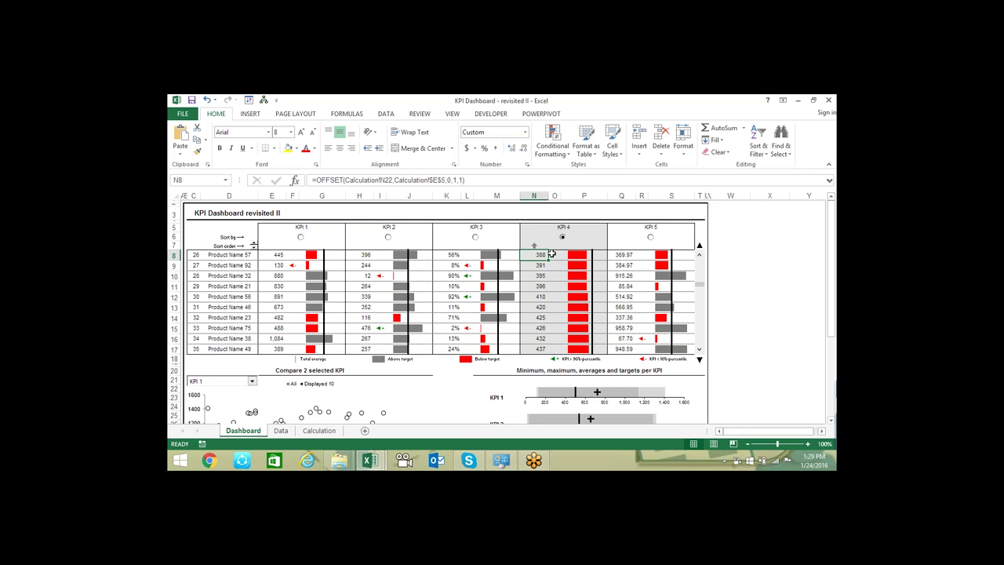
click(474, 236)
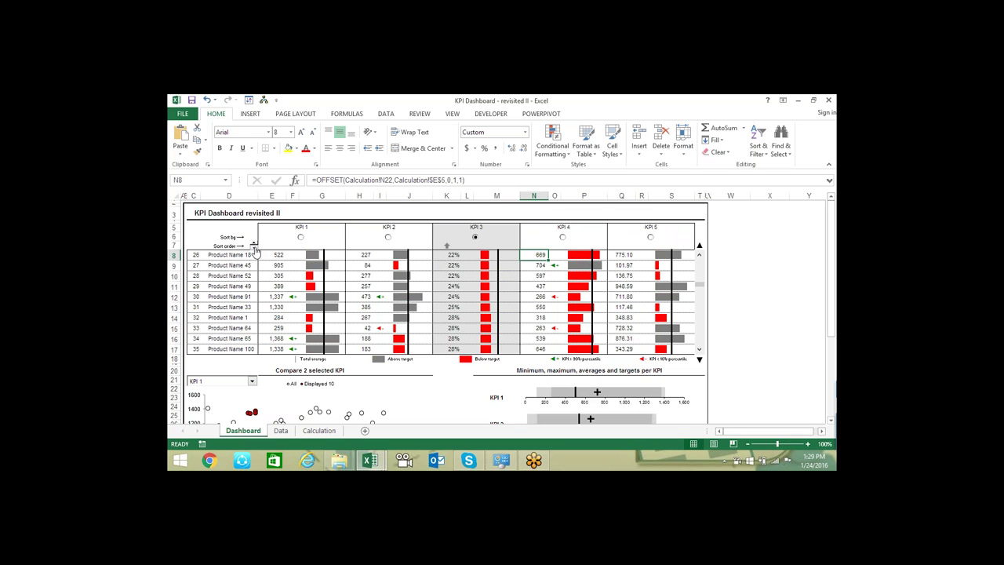
click(254, 248)
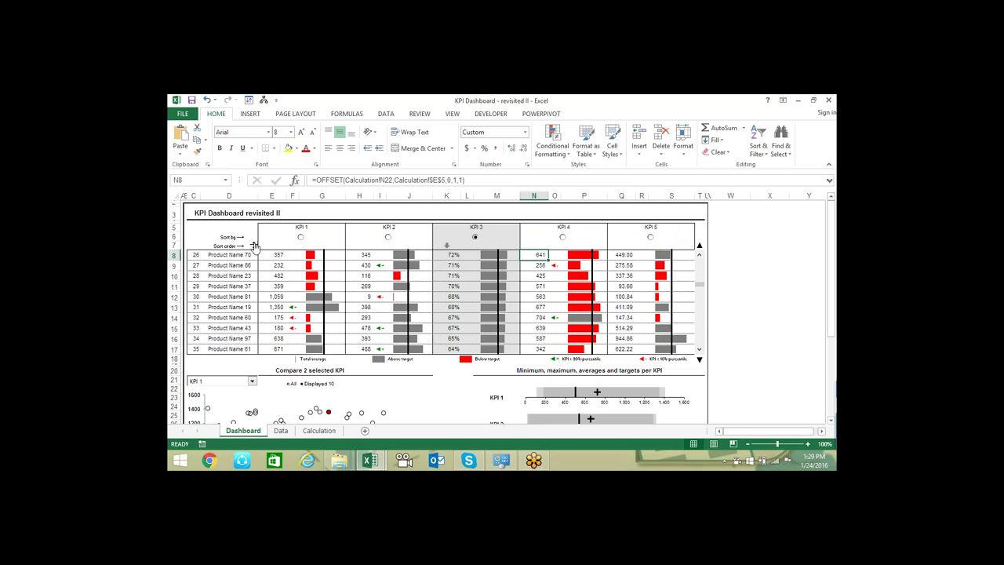
click(254, 245)
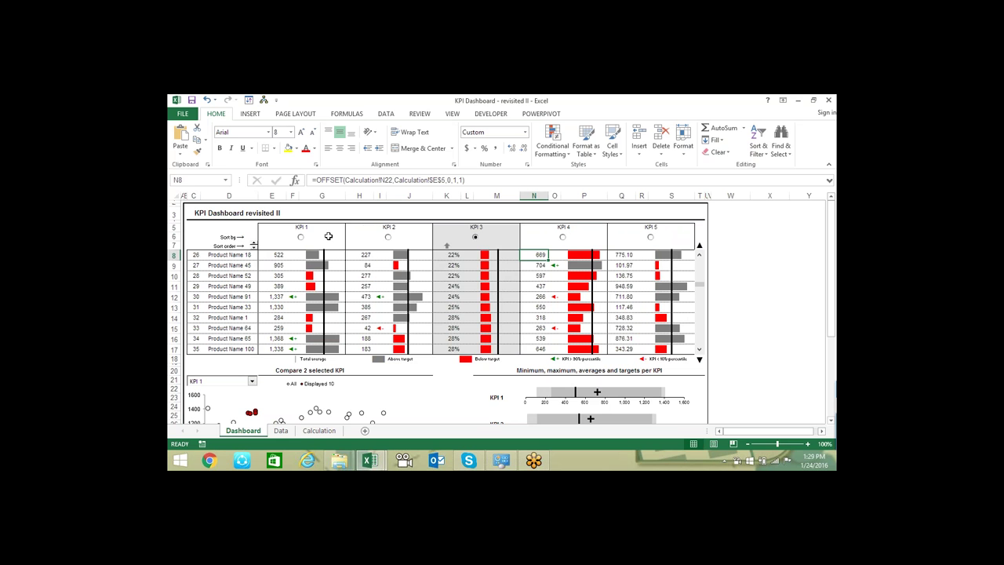
click(299, 237)
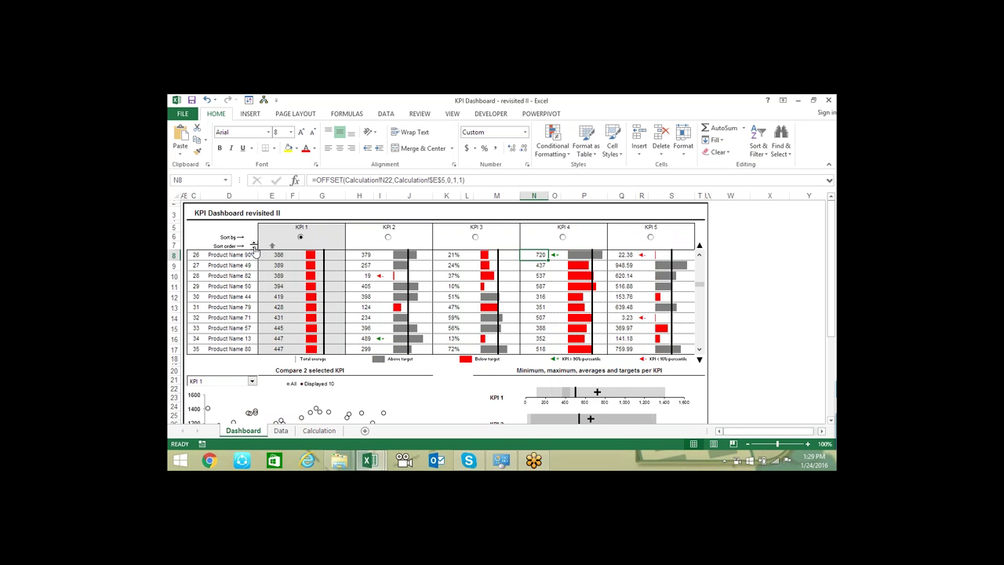
click(254, 246)
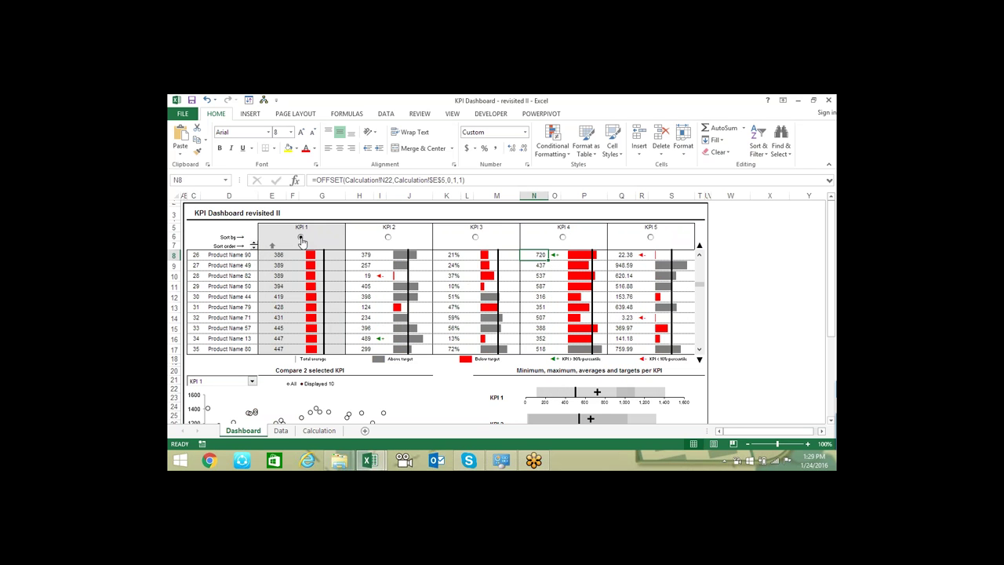
Select the table range E7:S16, then scroll the ranking down to ranks 49–58 and beyond
click(284, 246)
drag(284, 246, 679, 336)
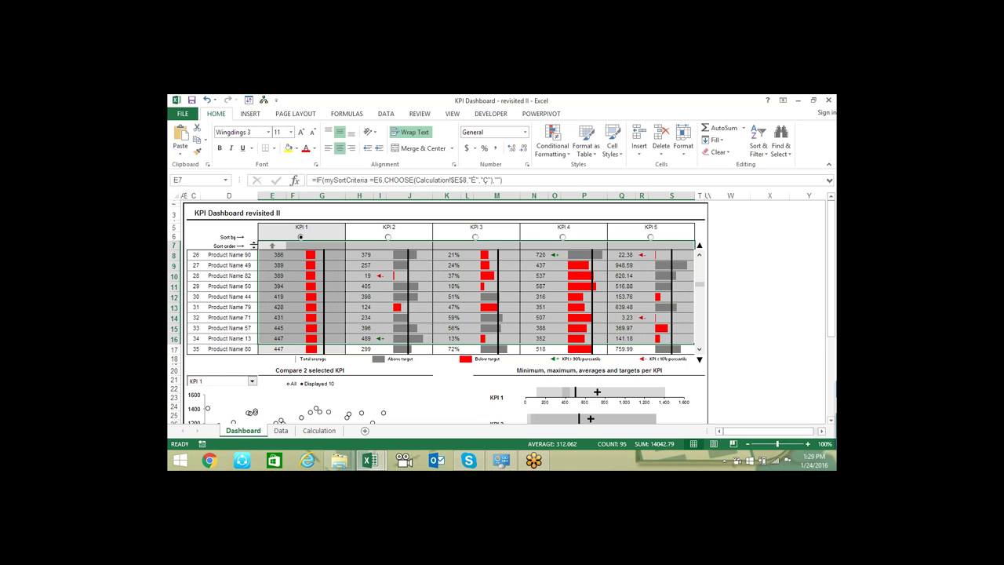
click(741, 297)
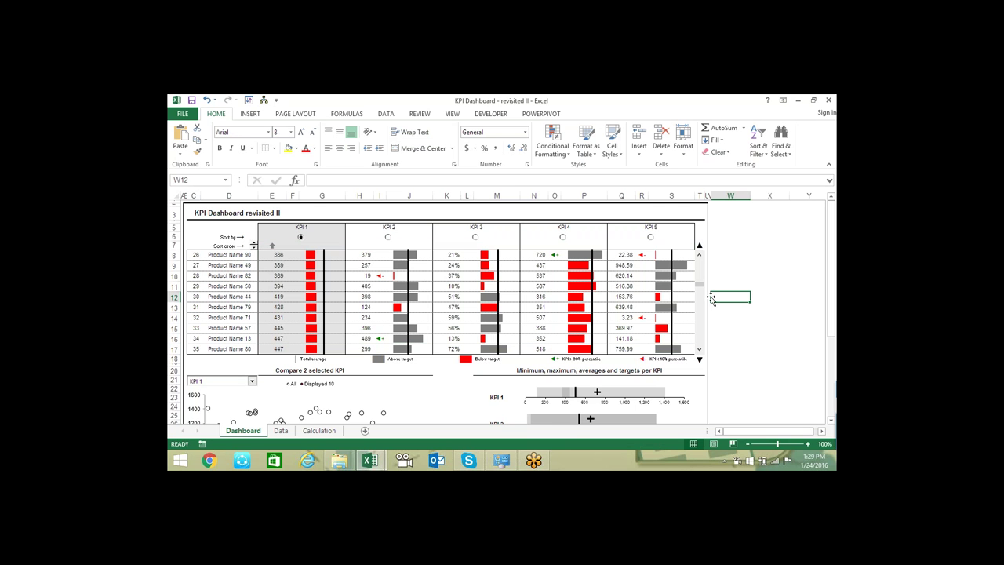
click(703, 301)
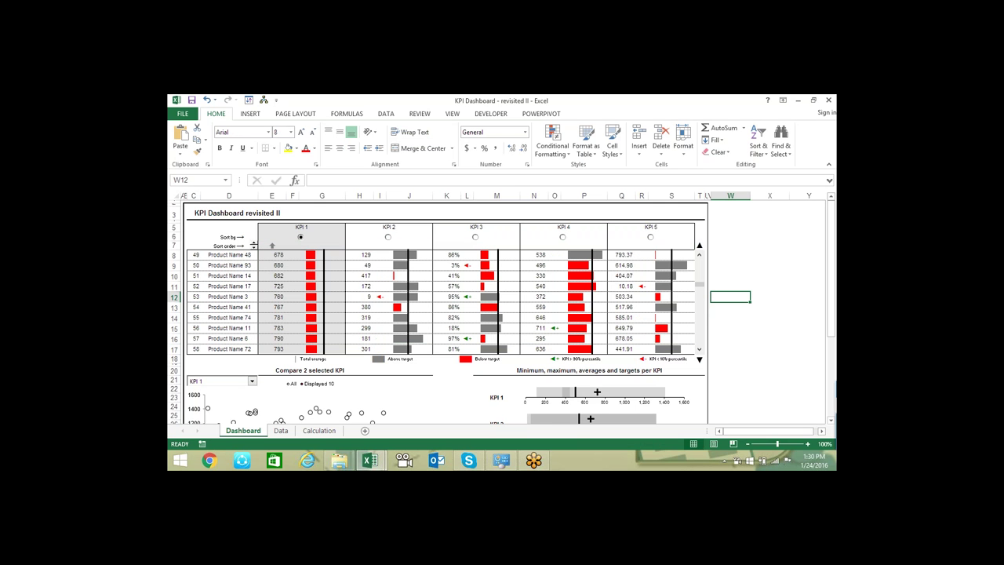
click(702, 313)
click(700, 349)
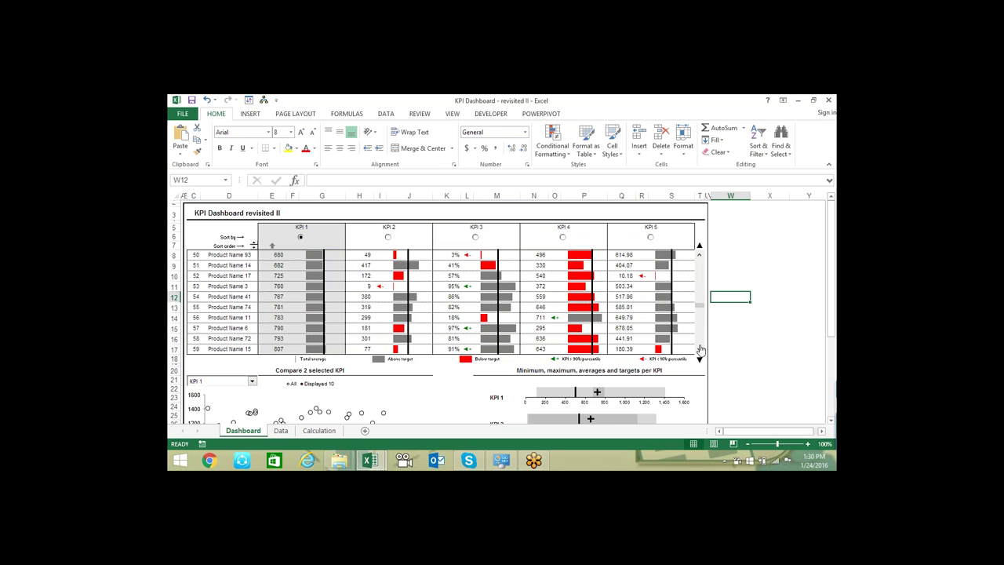
click(700, 349)
click(700, 349)
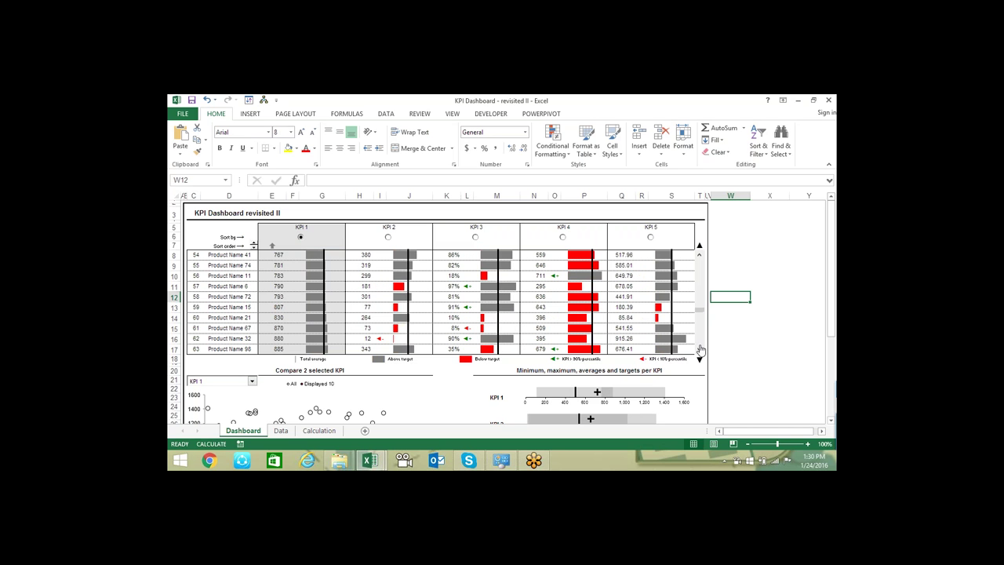
click(701, 349)
click(701, 349)
click(702, 332)
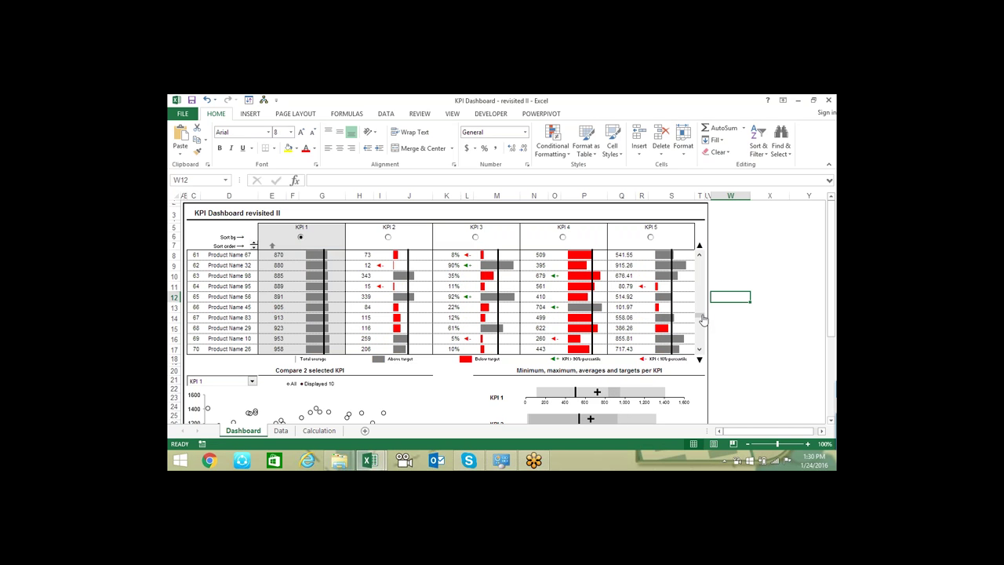
Scroll the table back to the top ranks and close the dashboard without saving
click(702, 284)
click(701, 262)
click(701, 259)
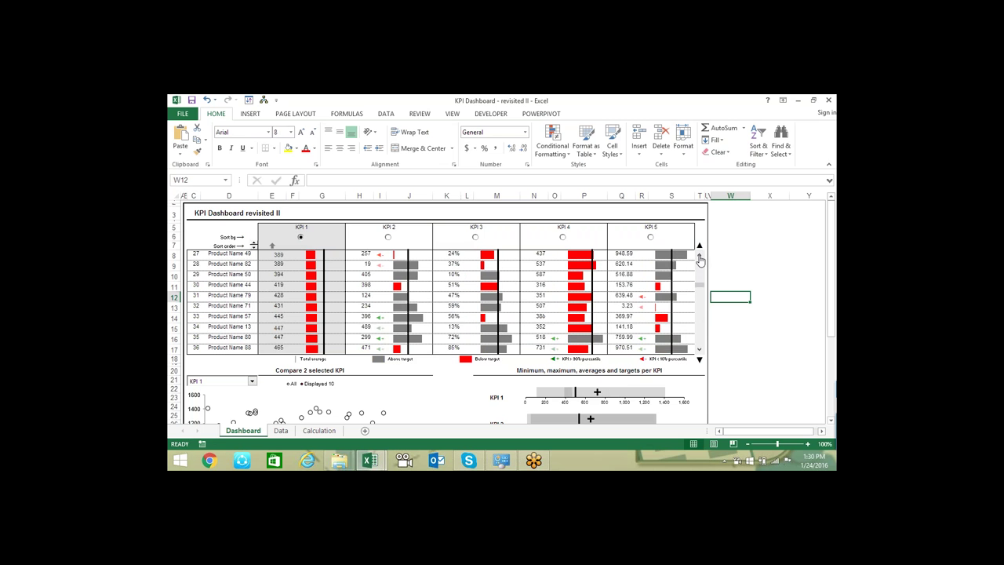
click(700, 259)
click(700, 258)
click(700, 259)
click(700, 259)
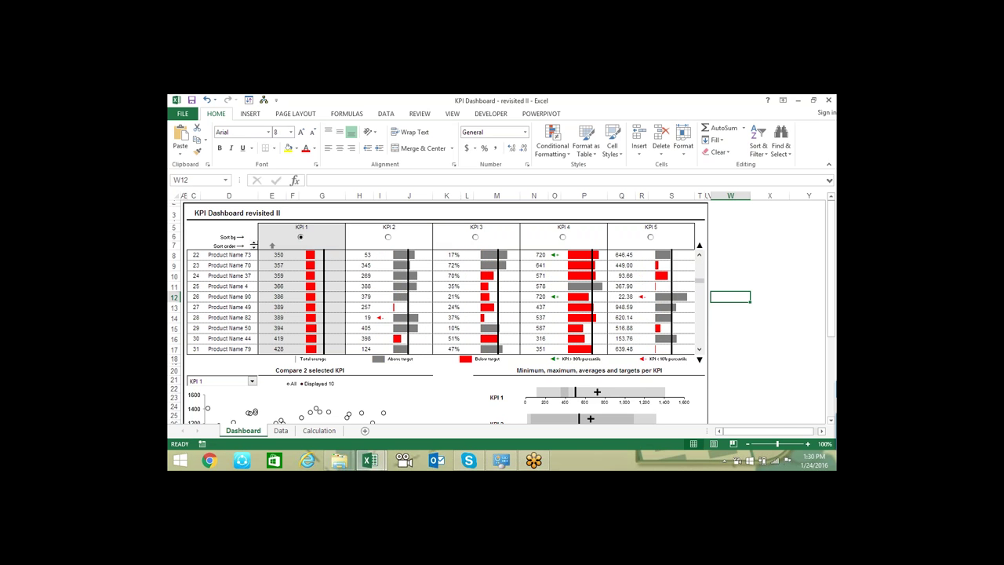
click(700, 259)
click(700, 258)
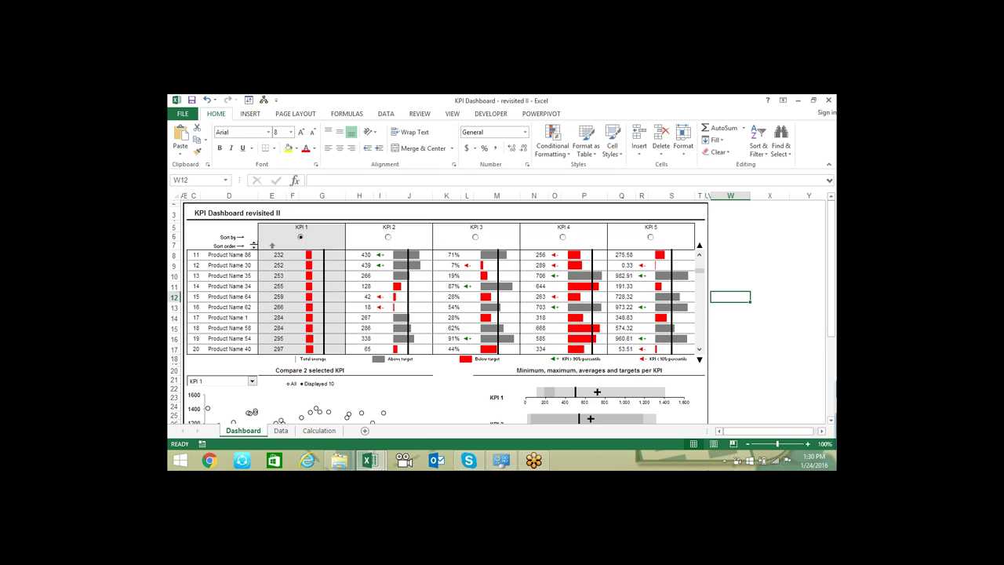
click(828, 100)
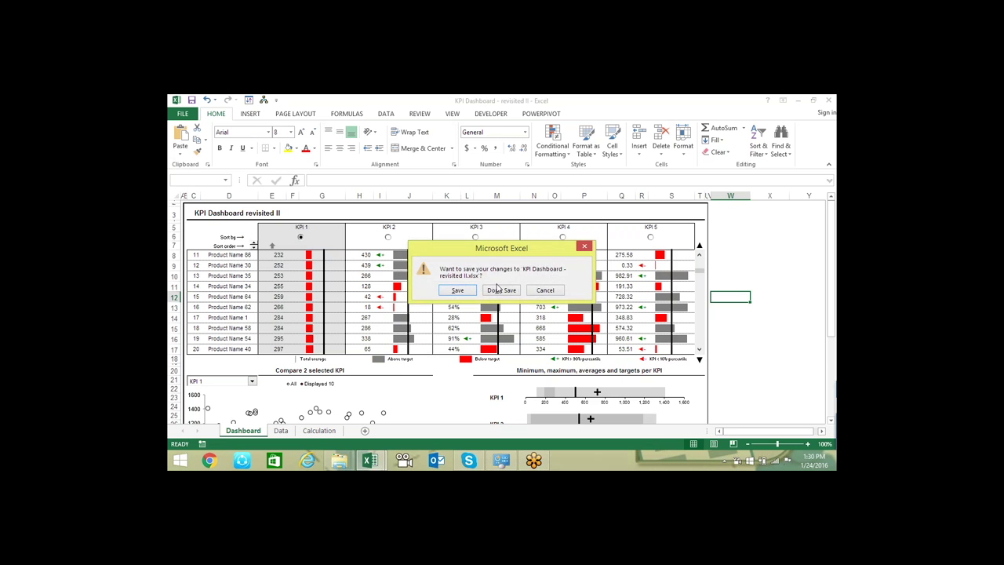
click(501, 291)
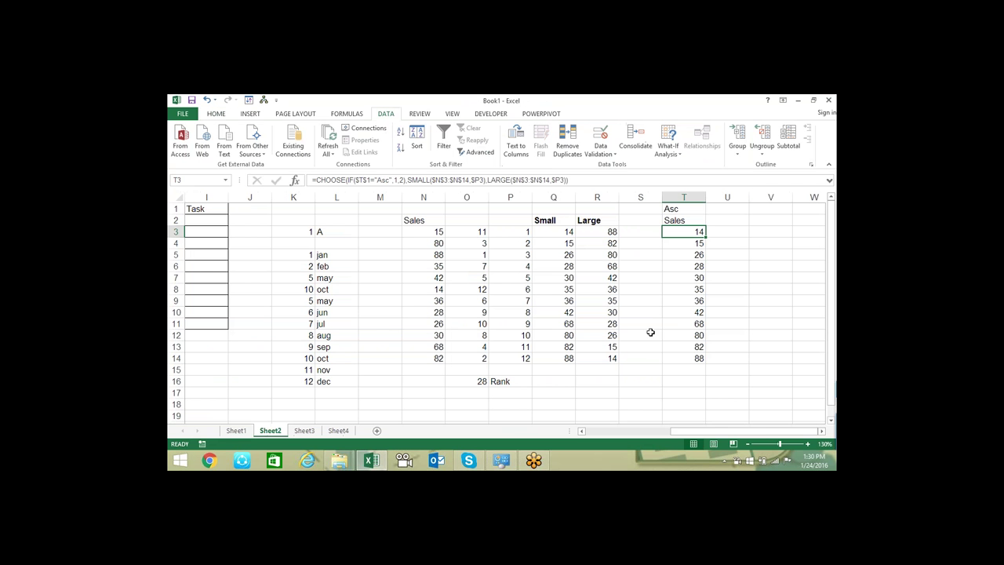
Switch the sales list's T1 sort choice to Dsc
click(696, 211)
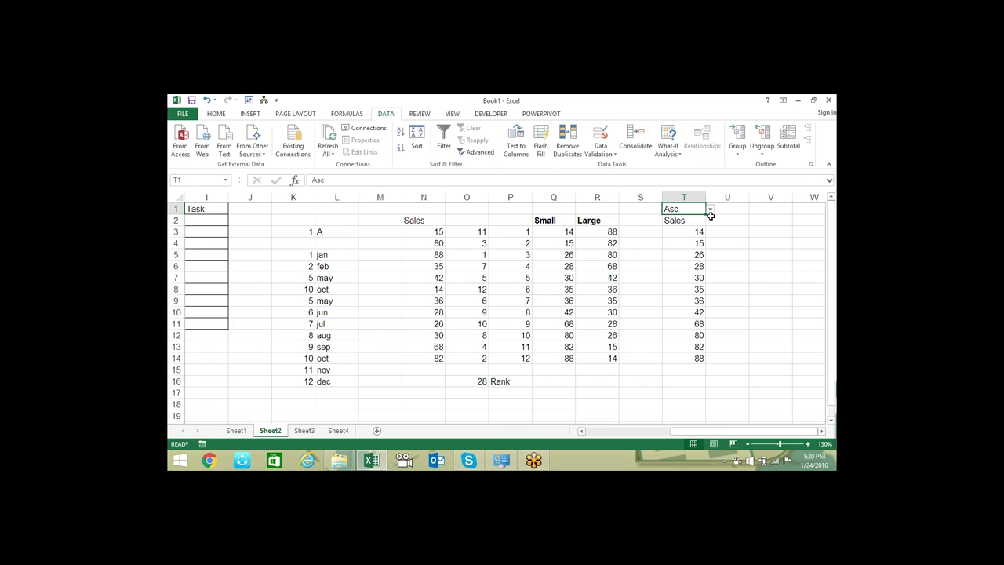
click(710, 210)
click(692, 231)
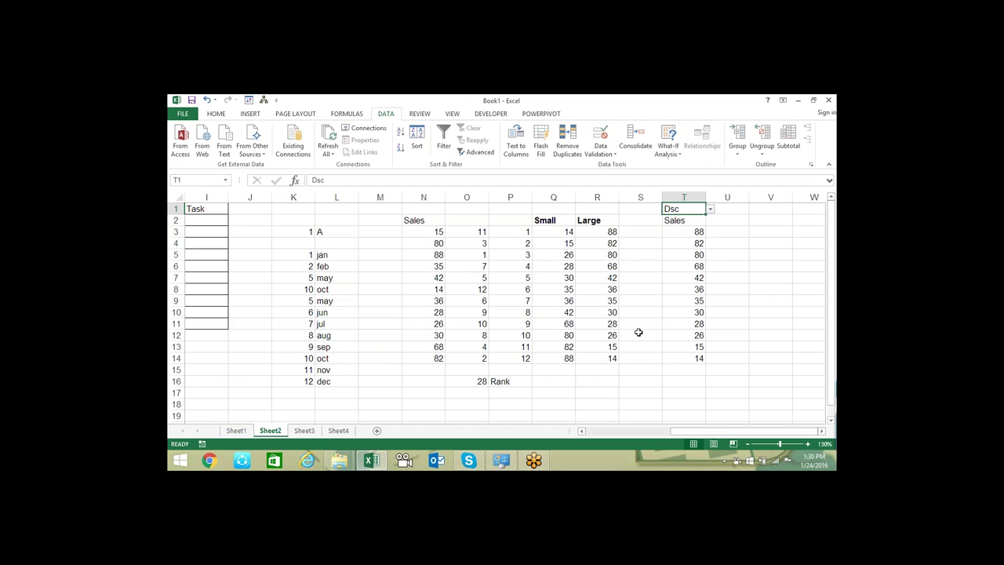
click(597, 381)
drag(684, 433, 549, 433)
Clear the broken =HR formula showing #VALUE! from cell C14
click(429, 392)
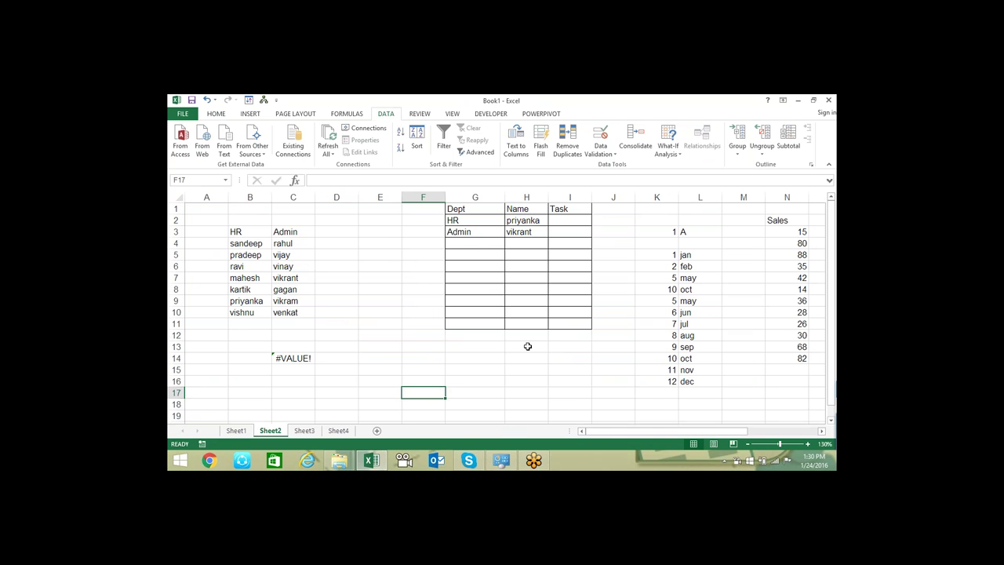
click(302, 358)
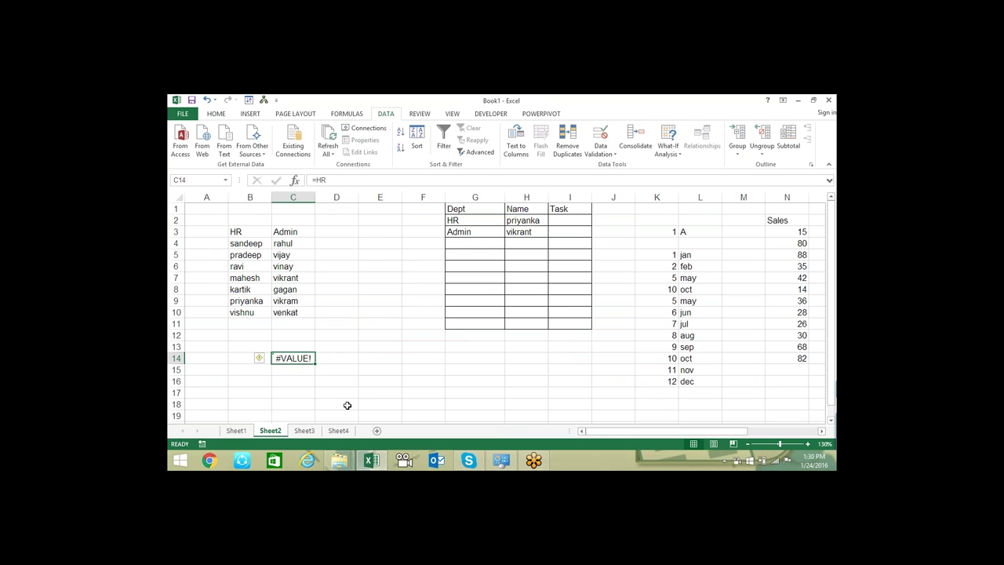
key(F2)
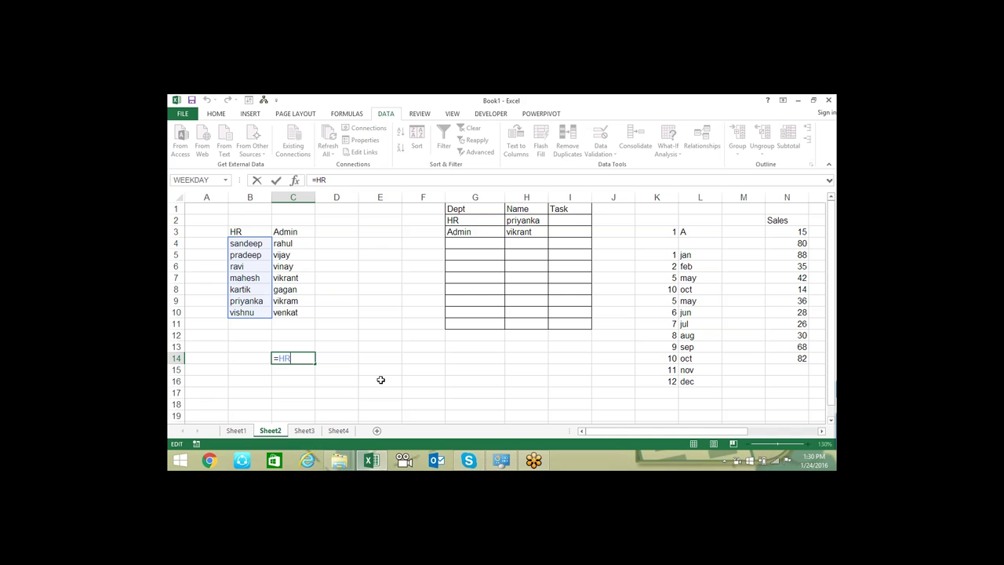
key(Escape)
key(Delete)
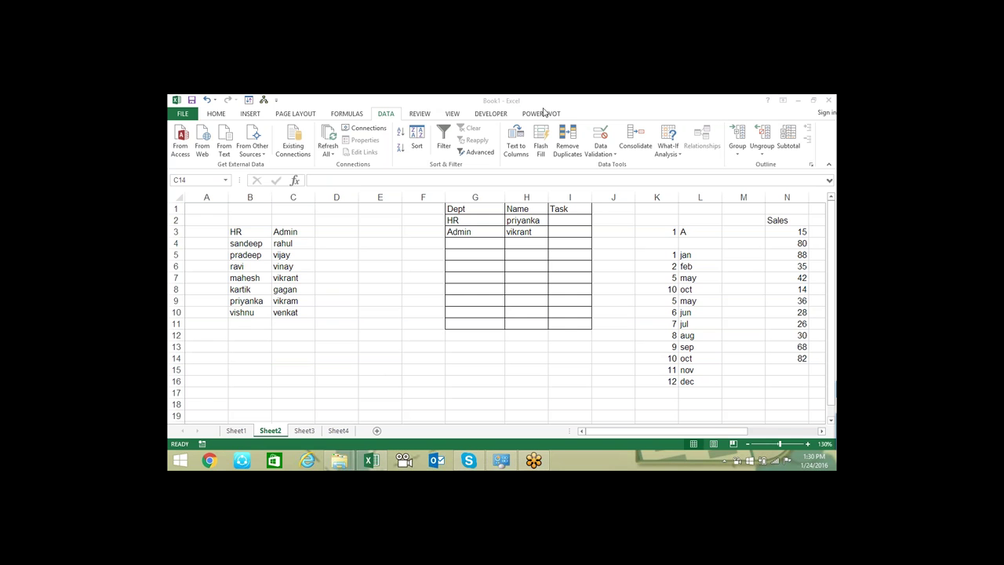
Browse the Lookup & Reference function list on the Formulas tab, then dismiss it
click(359, 120)
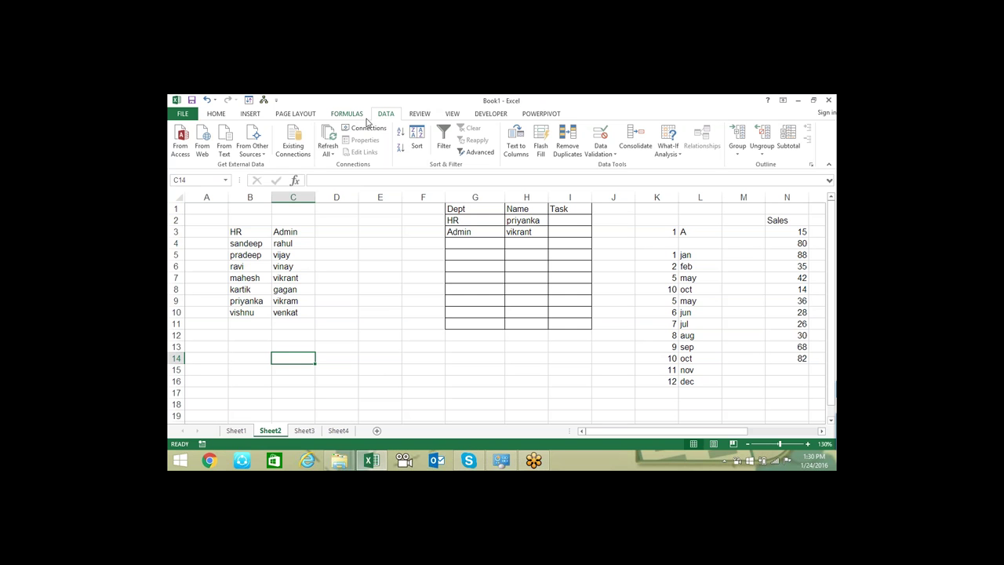
click(342, 115)
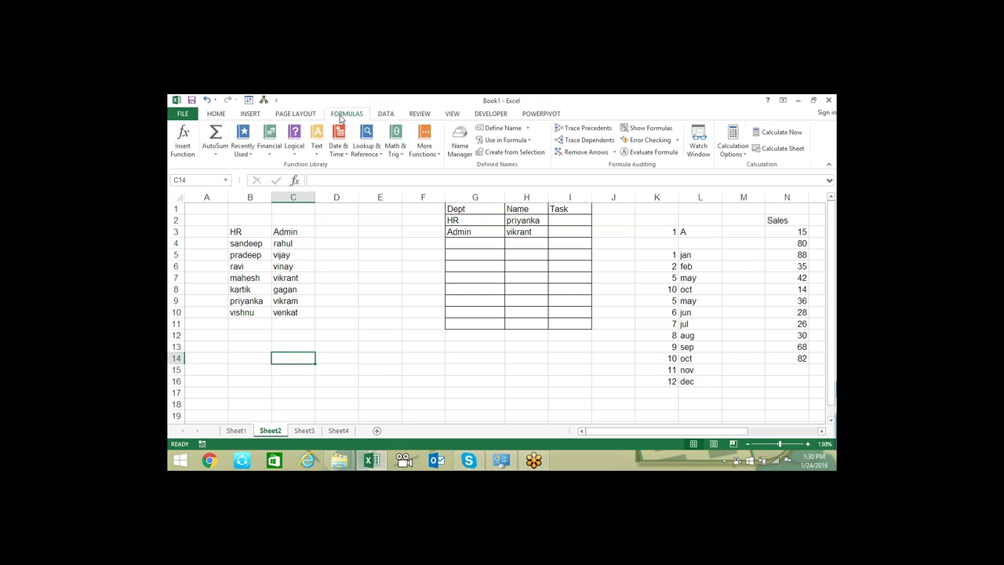
click(376, 152)
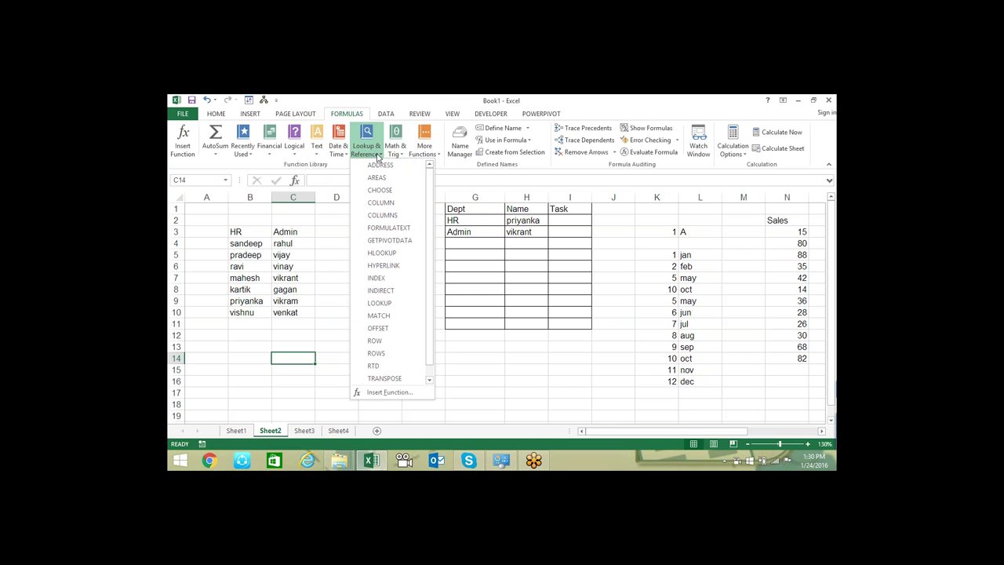
click(312, 423)
click(305, 432)
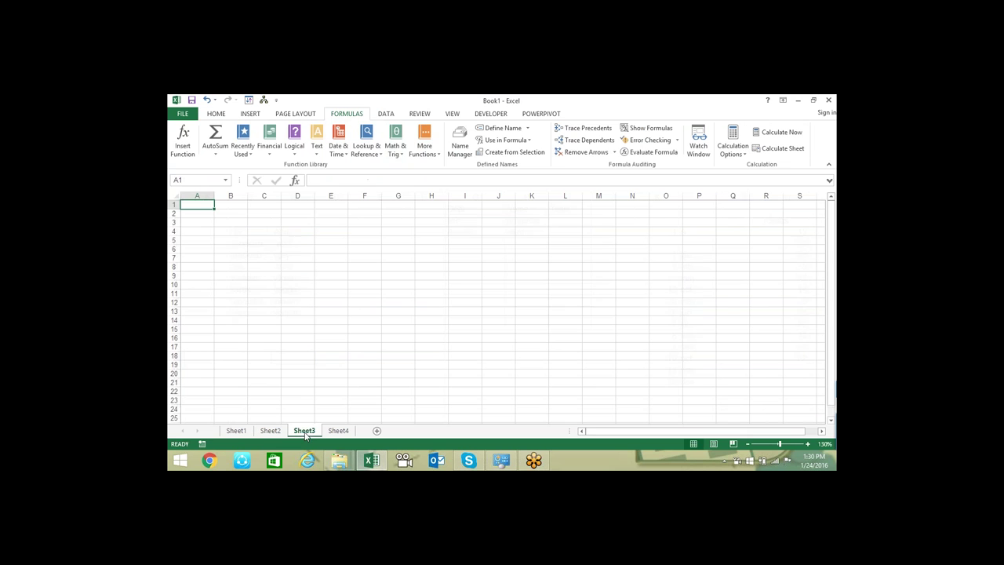
text(=)
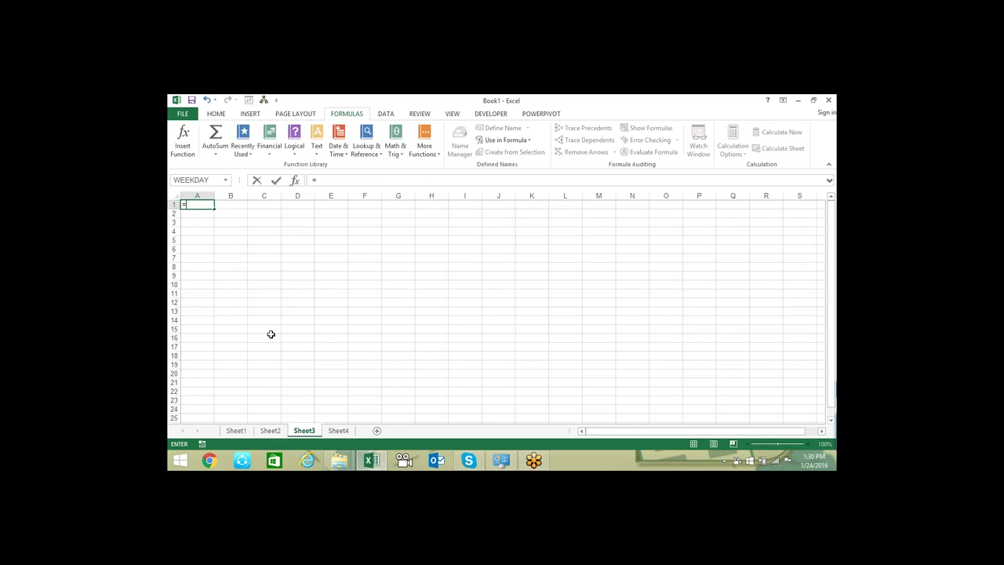
text(row)
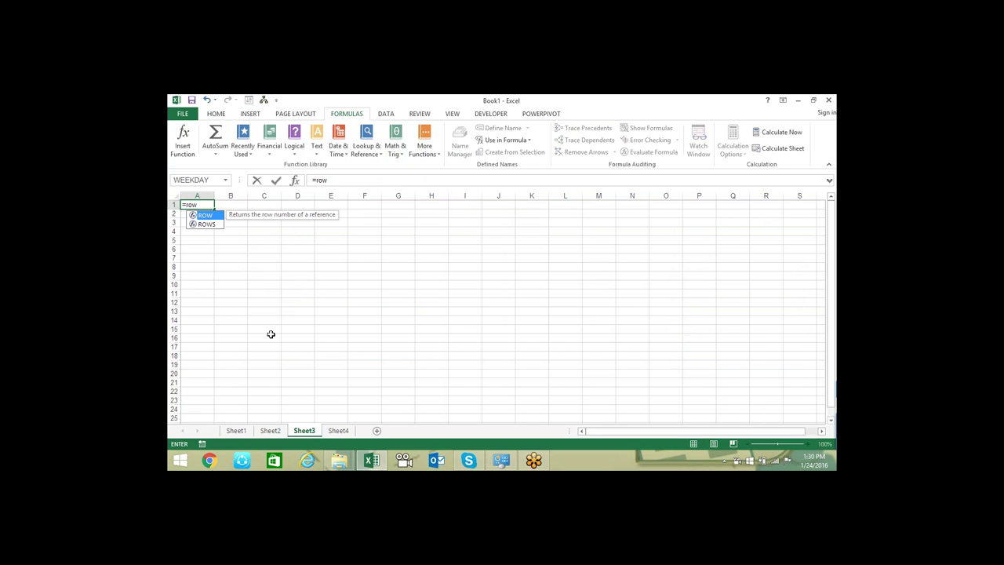
key(Tab)
key(Return)
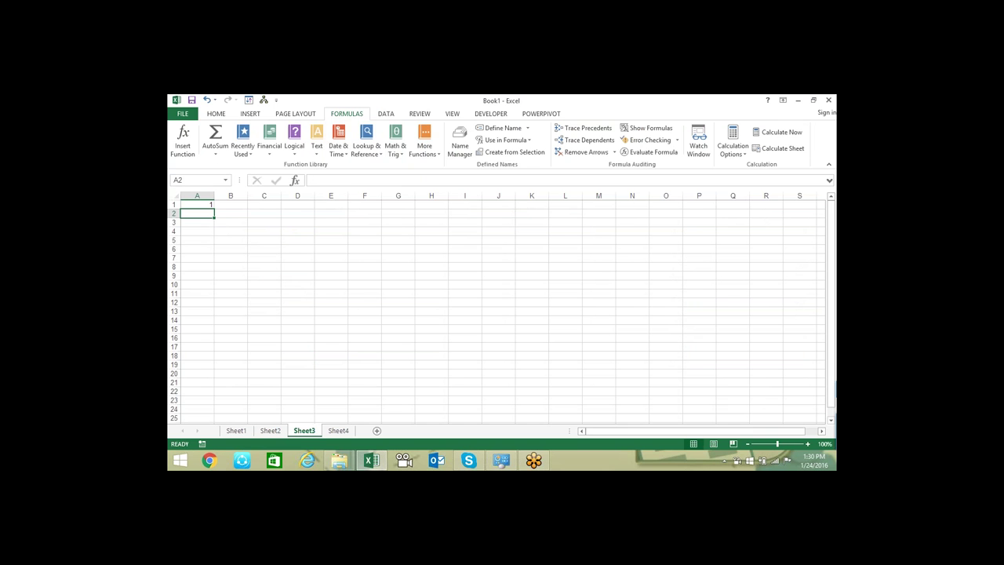
click(197, 204)
drag(214, 208, 215, 386)
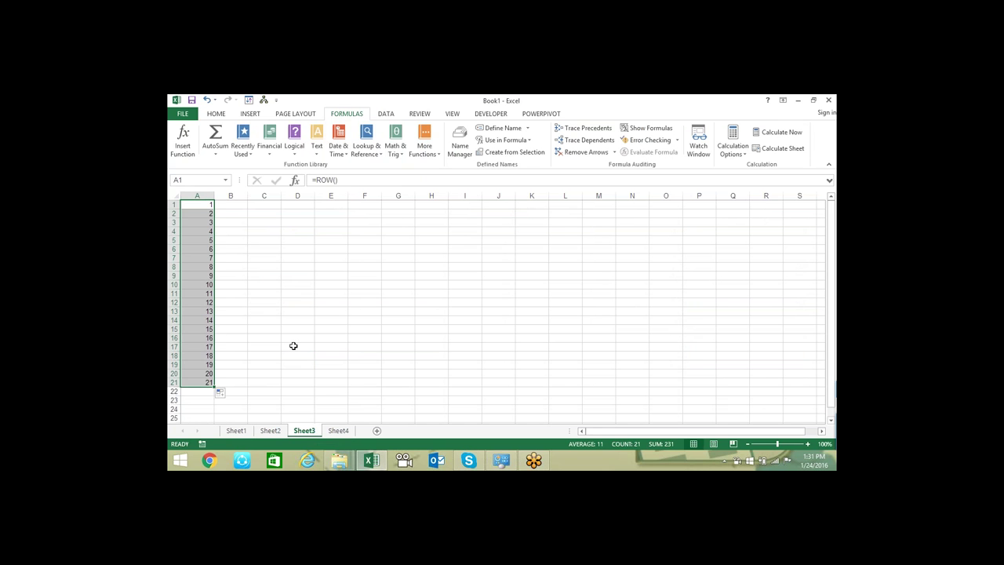
click(226, 204)
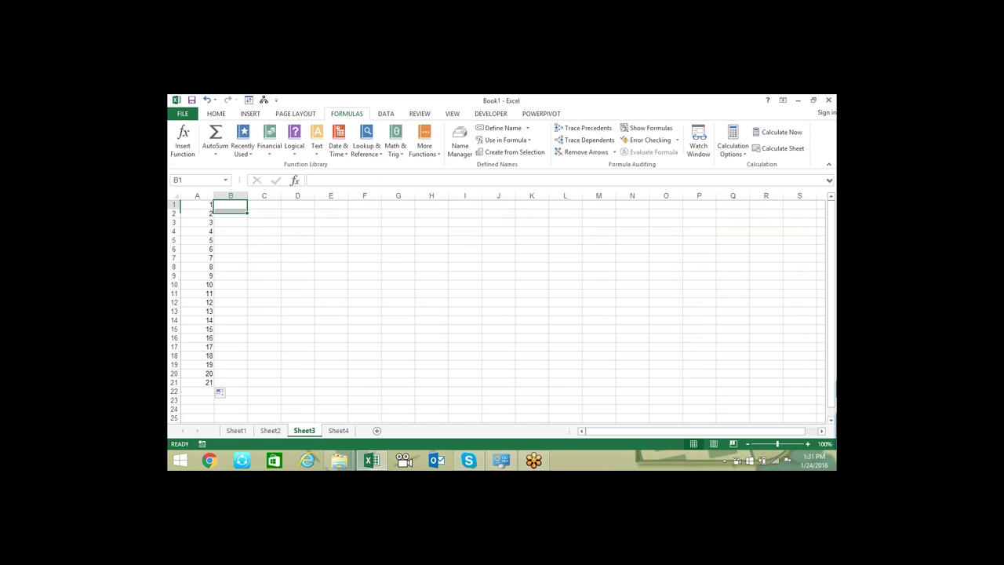
text(=co)
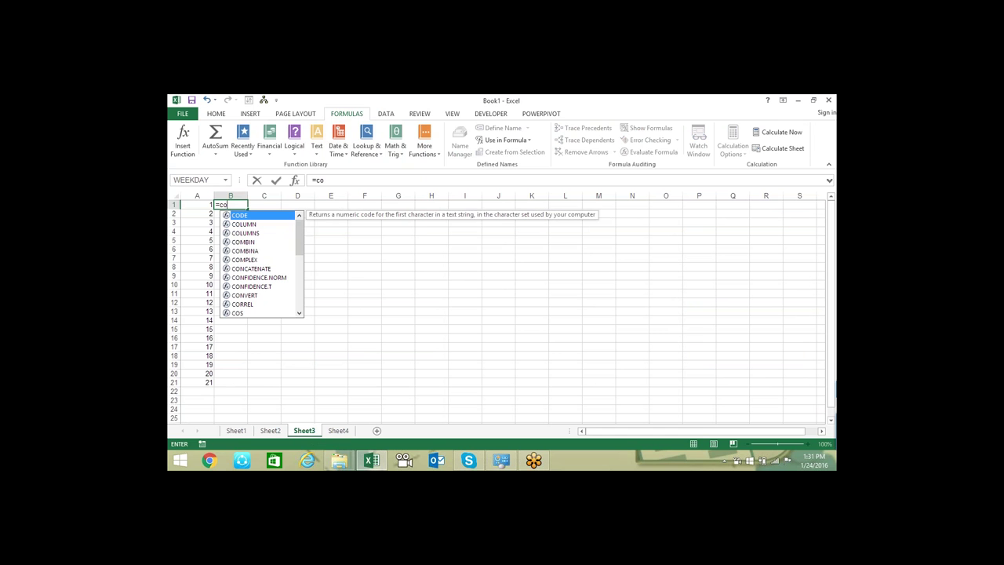
key(Down)
key(Tab)
key(Return)
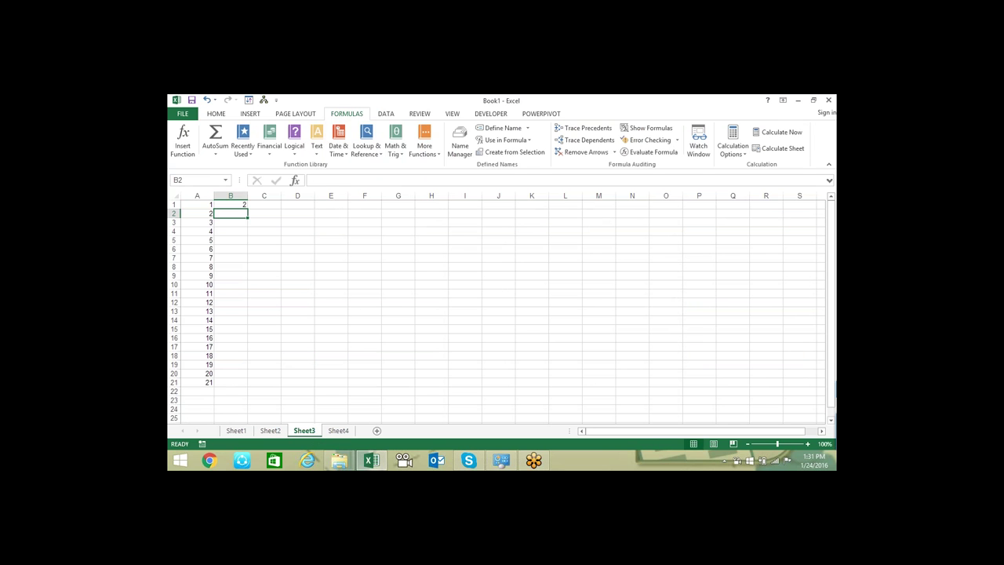
click(245, 204)
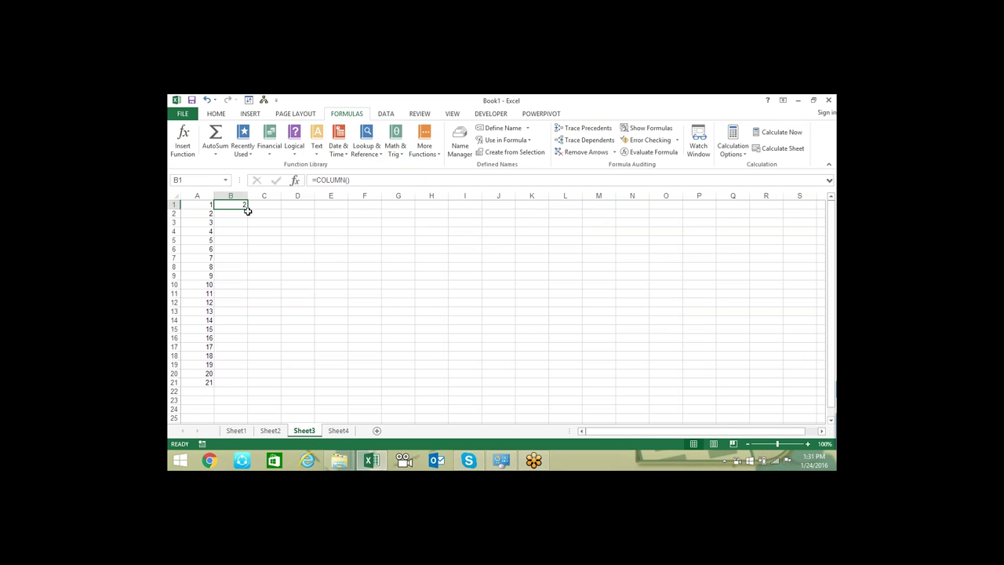
drag(247, 208, 374, 224)
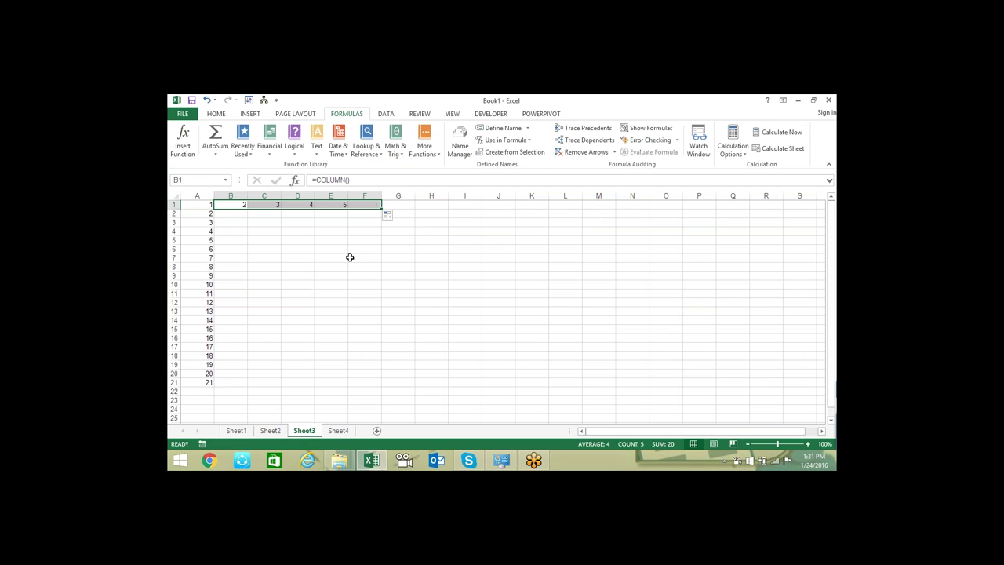
click(405, 382)
key(ctrl+shift+Home)
key(Delete)
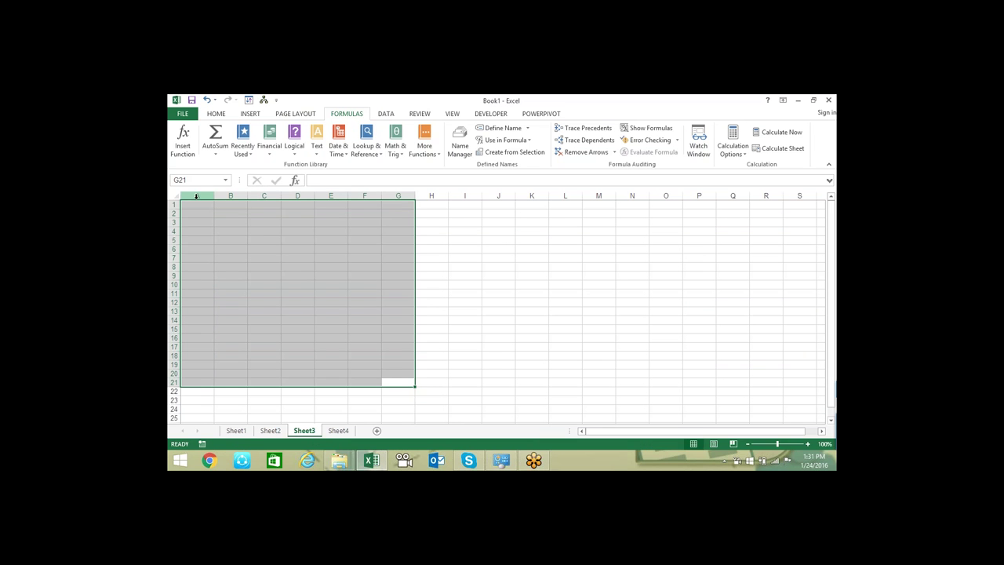
click(320, 274)
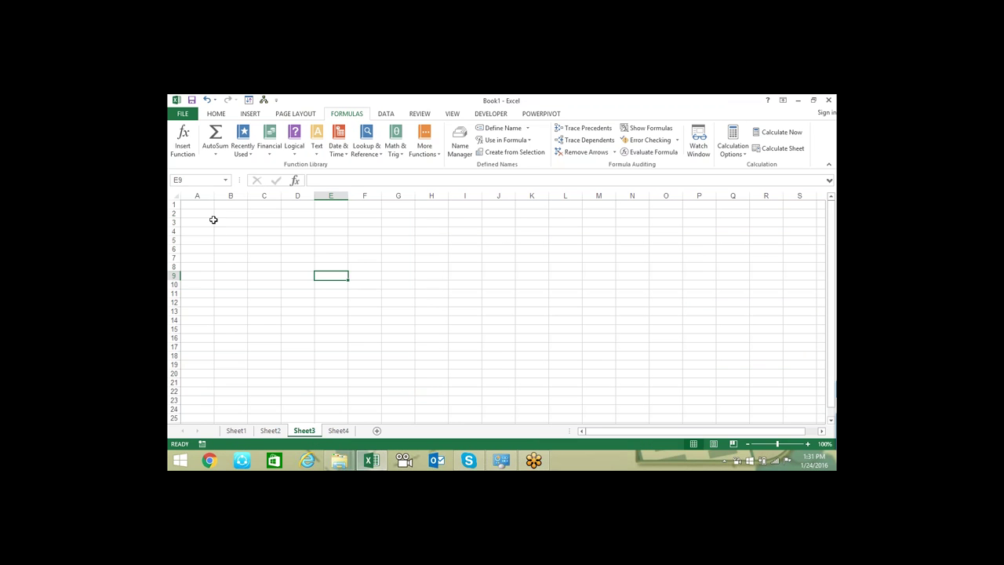
Test a =ROW(A3) formula in A4, then delete it
click(209, 230)
text(=R)
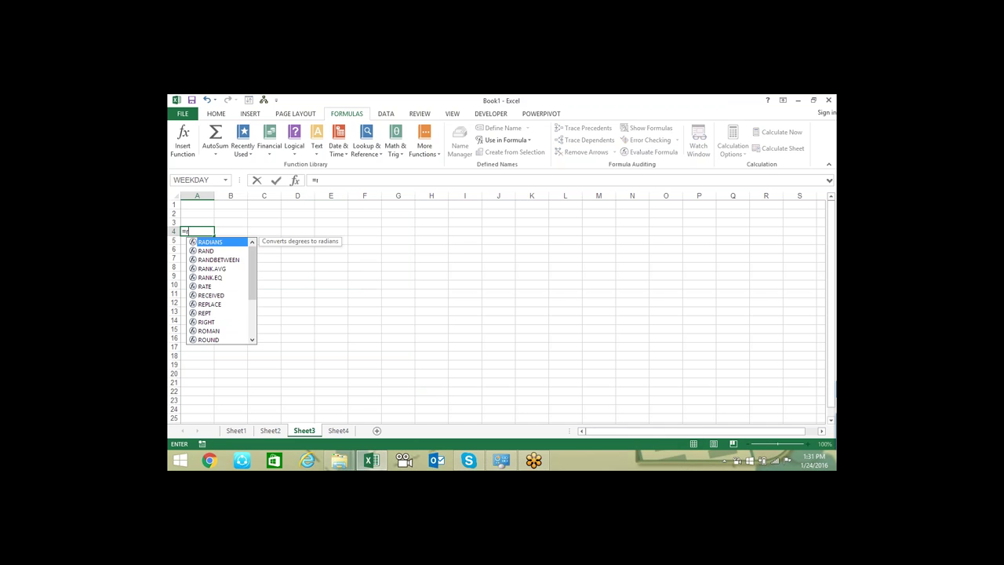
text(OW()
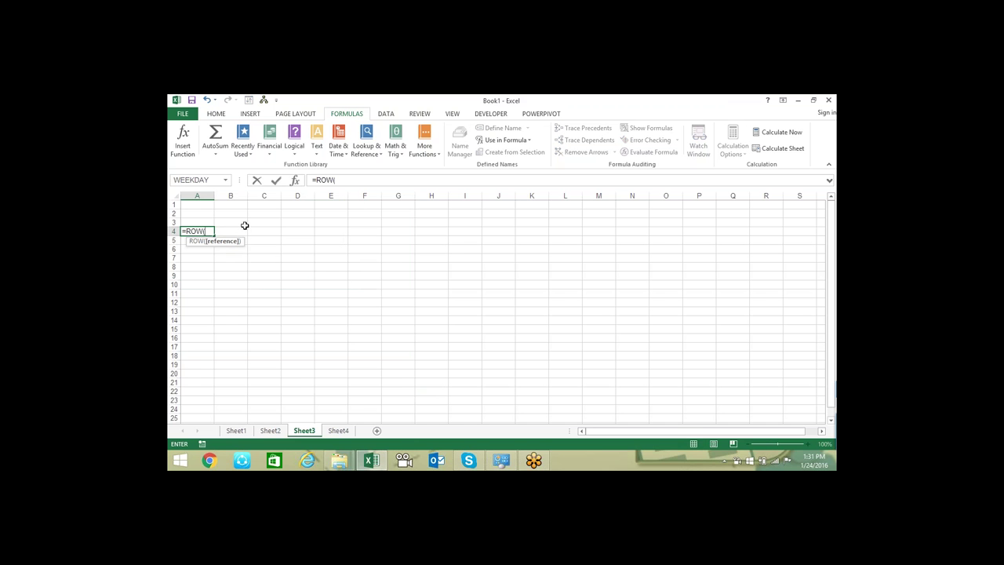
click(200, 222)
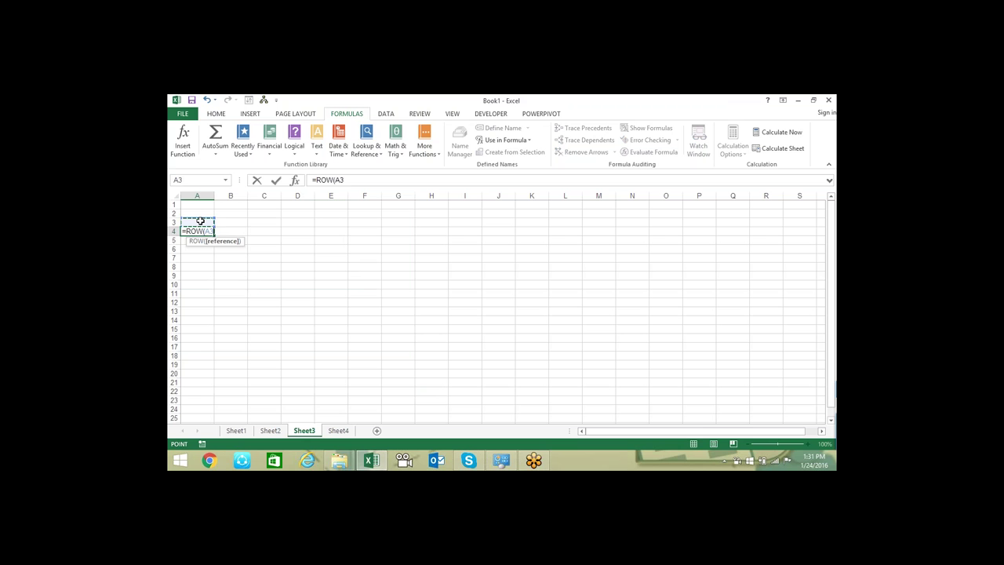
key(Return)
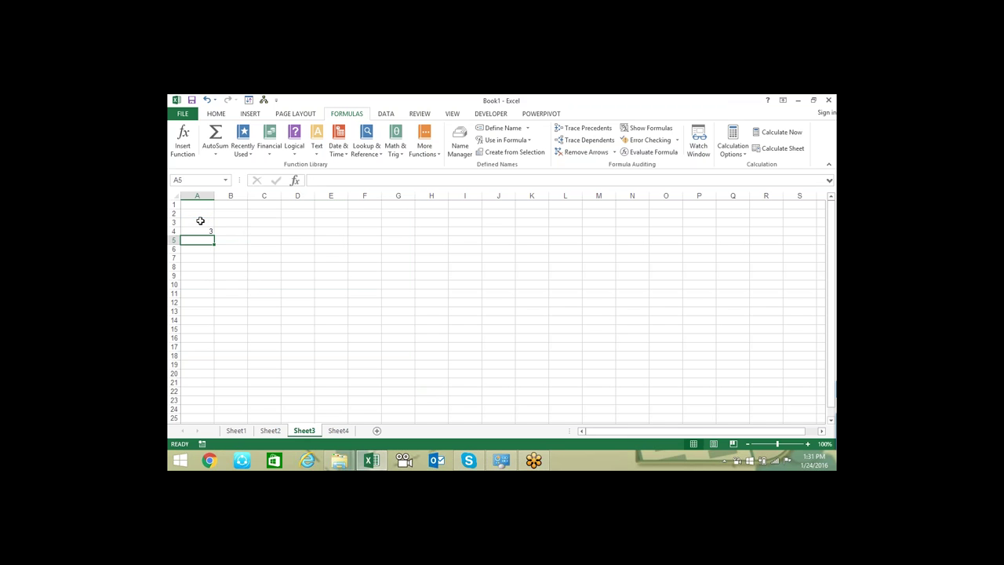
key(Up)
key(Delete)
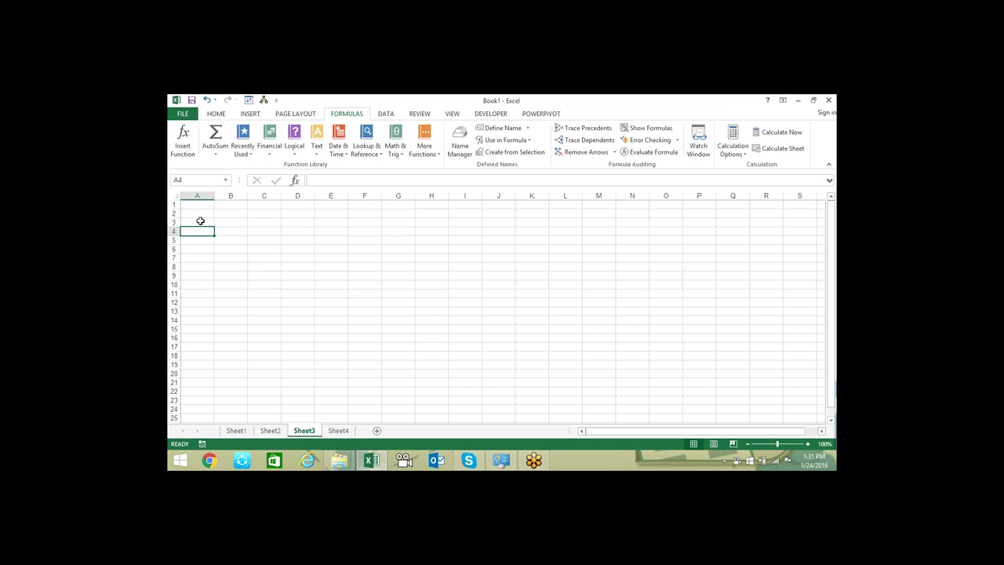
Enter =ROW() in A1 and fill it down to A22, numbering rows 1–22
key(Up)
key(Up)
key(Up)
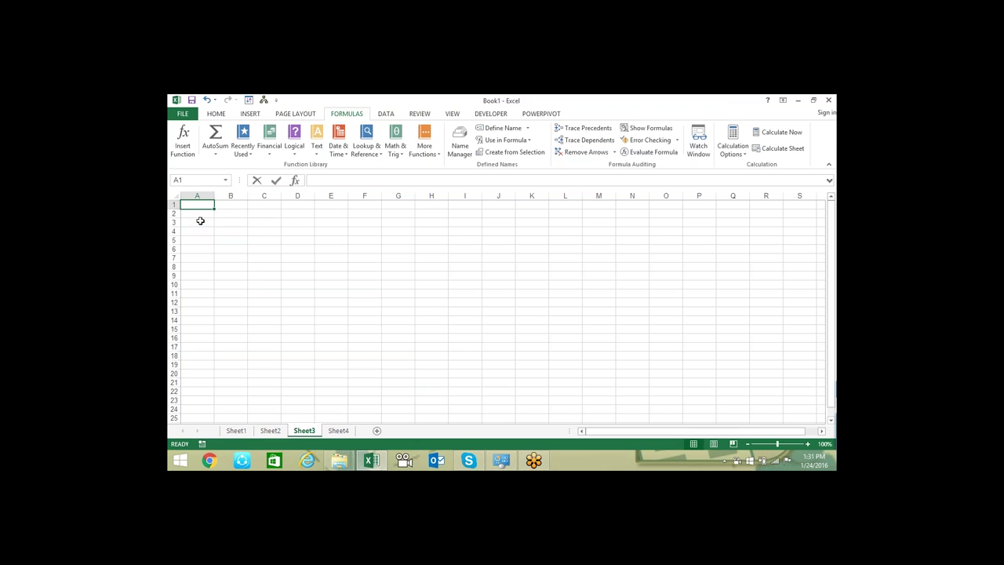
text(=ra)
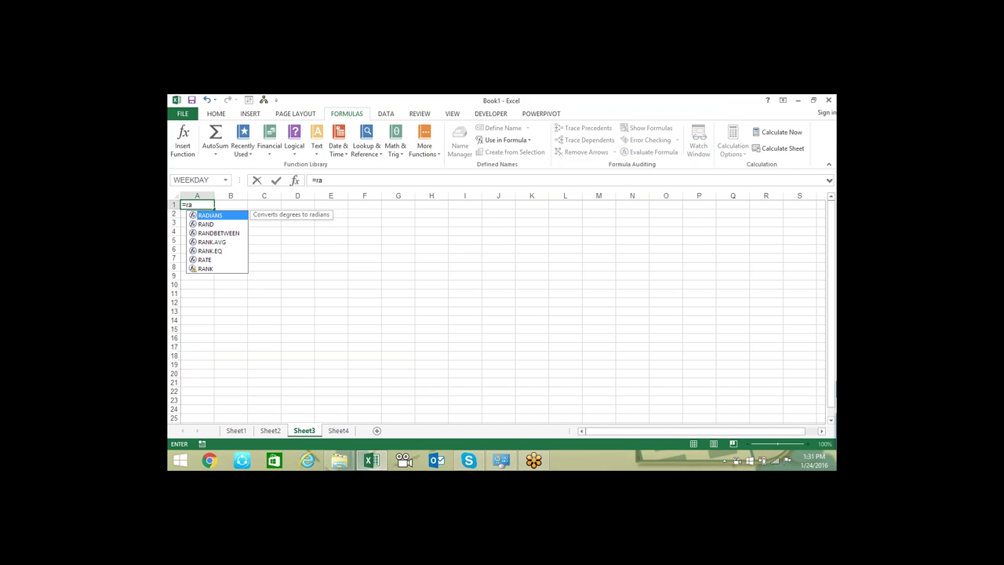
key(BackSpace)
text(ow)
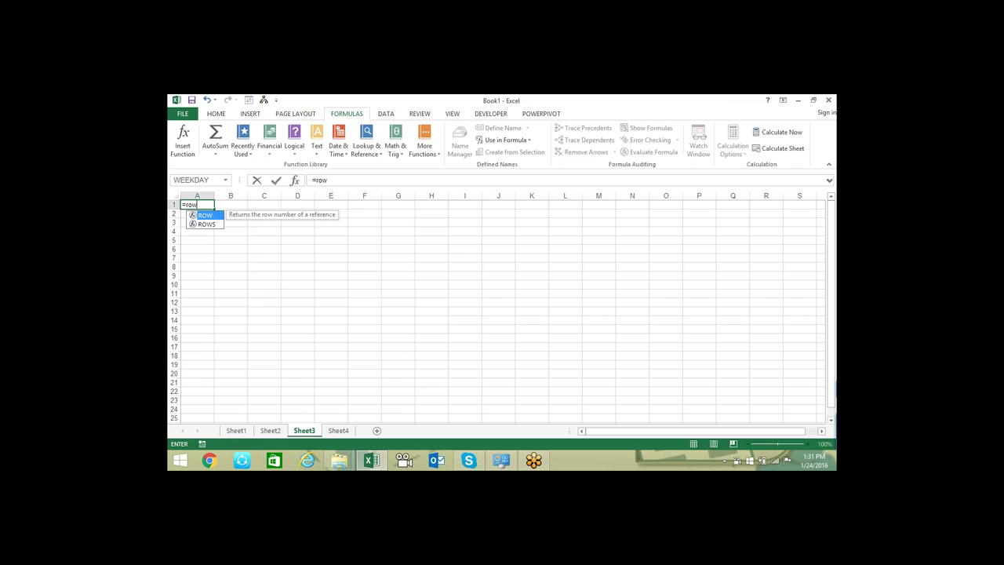
key(Tab)
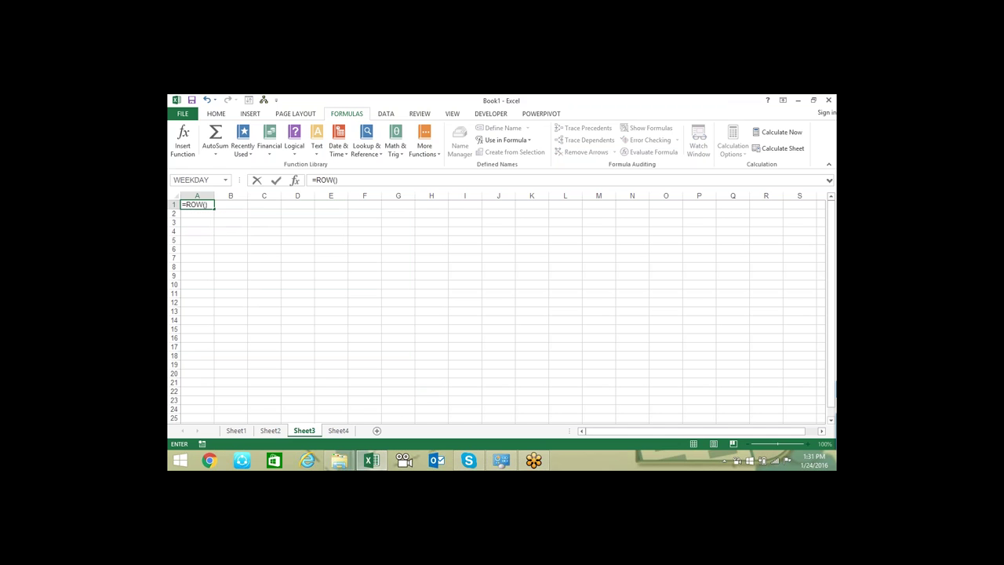
key(Return)
click(197, 205)
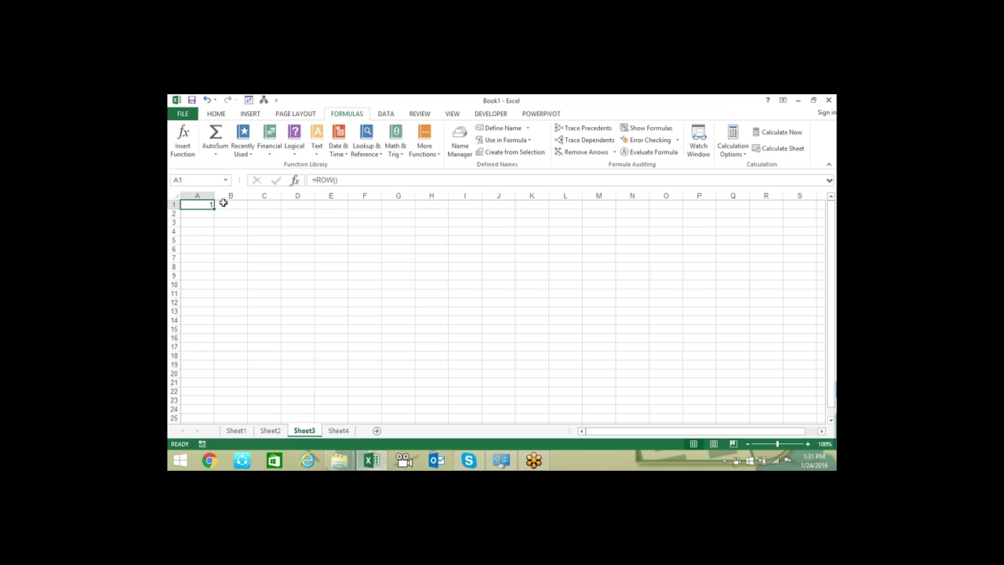
drag(214, 208, 216, 391)
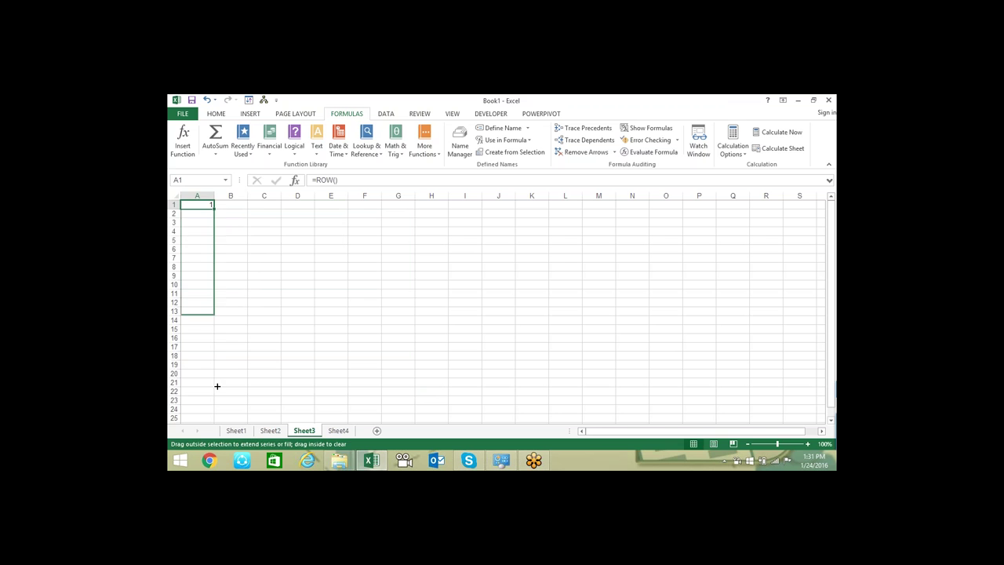
Type a first name in B1 and auto-fill the name list down to B22
click(230, 203)
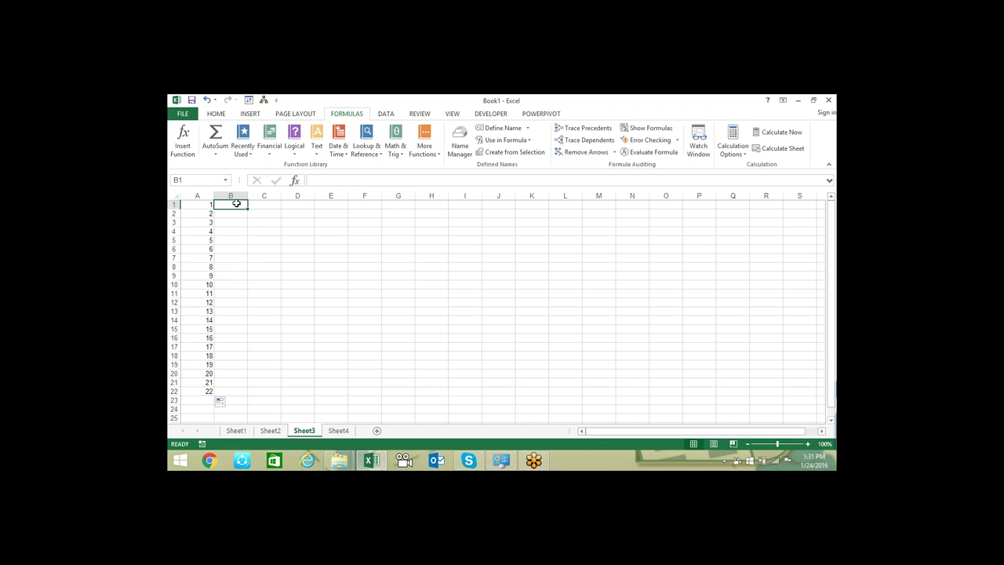
text(sandeep)
key(Return)
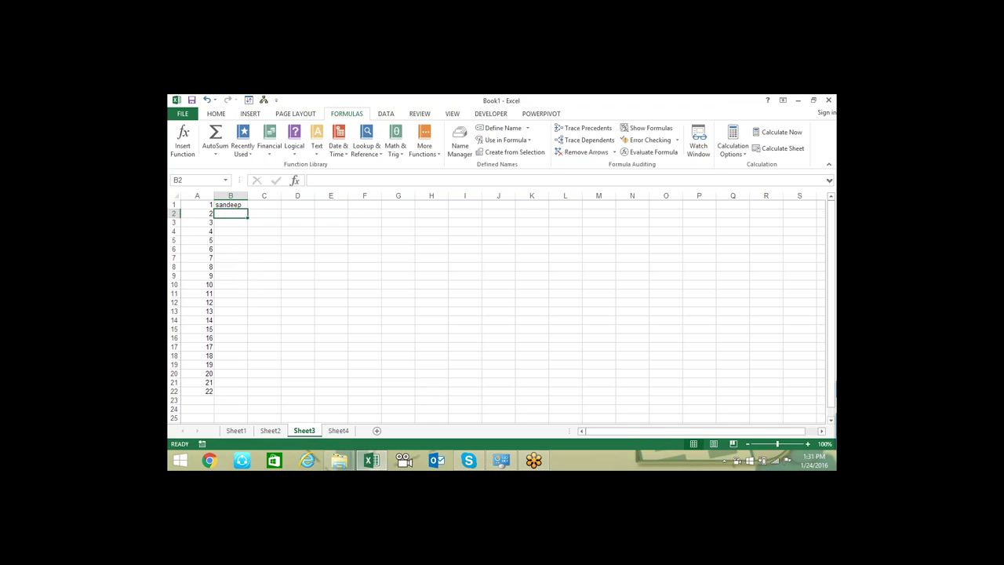
key(Up)
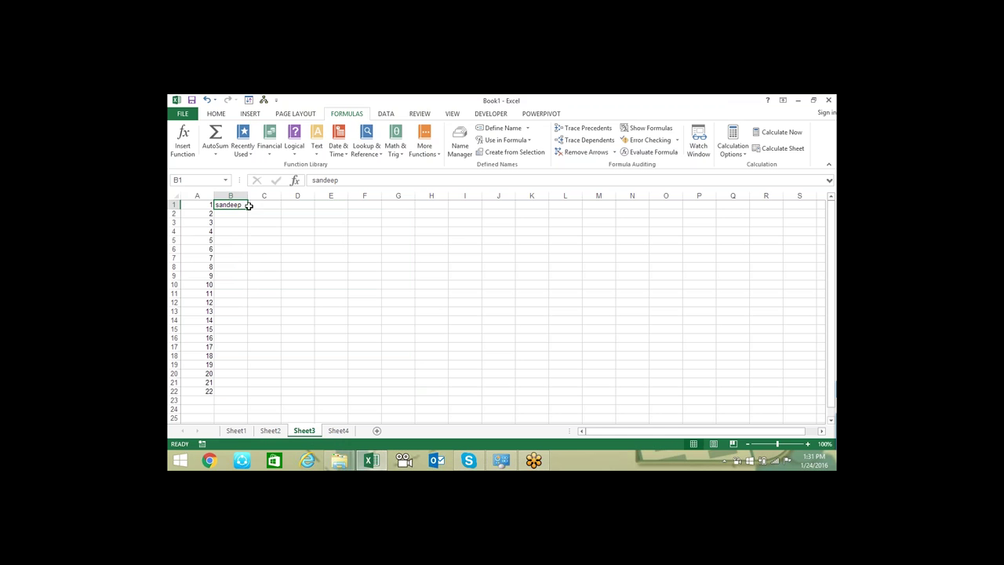
drag(248, 209, 248, 396)
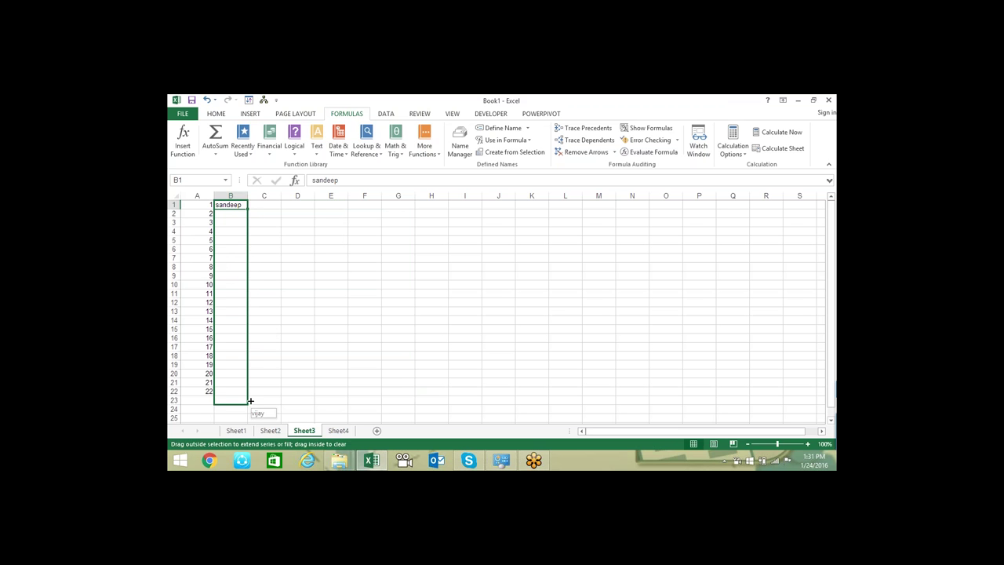
click(338, 275)
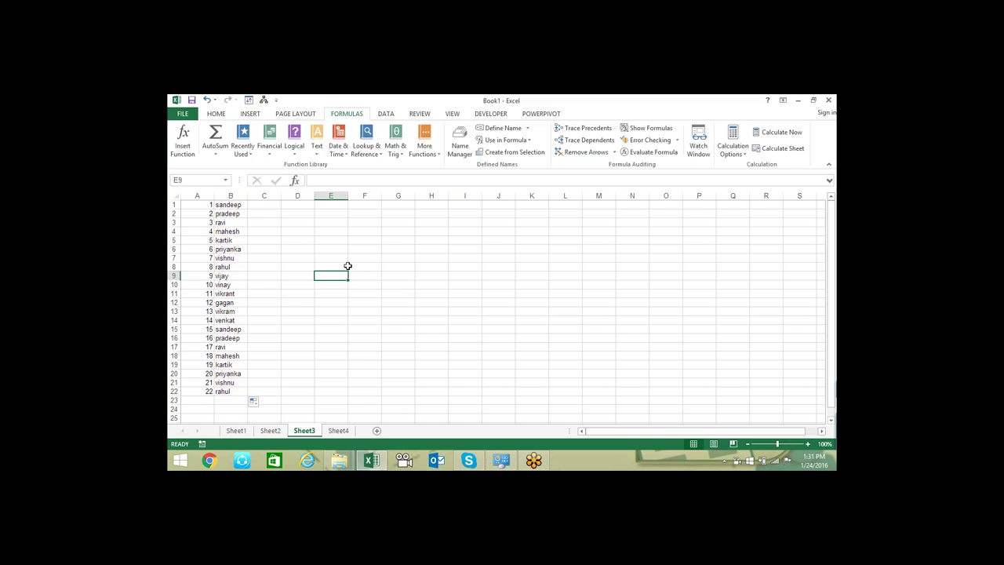
Delete vishnu's row from the name list
click(176, 276)
click(342, 258)
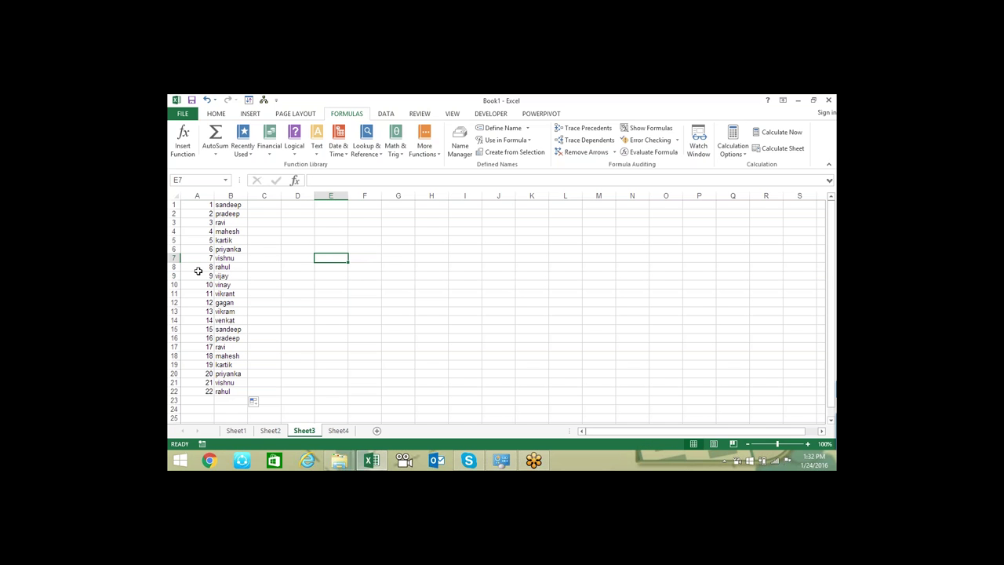
click(287, 293)
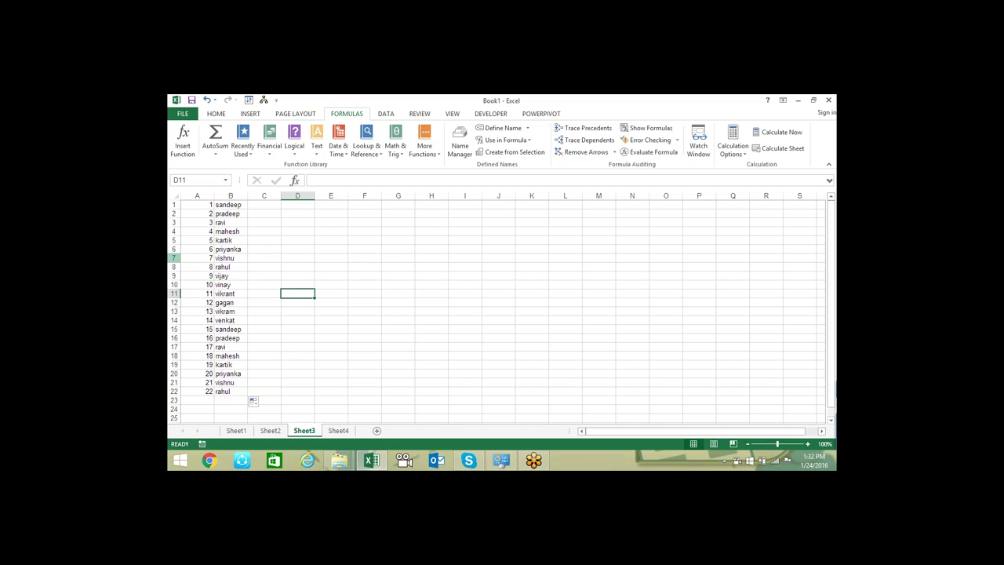
click(175, 258)
key(ctrl+minus)
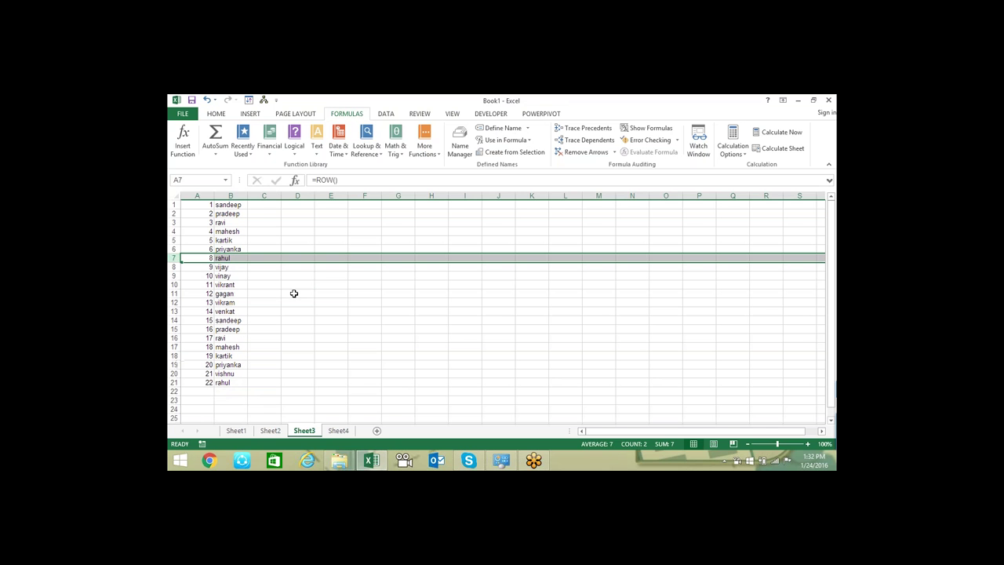
click(291, 292)
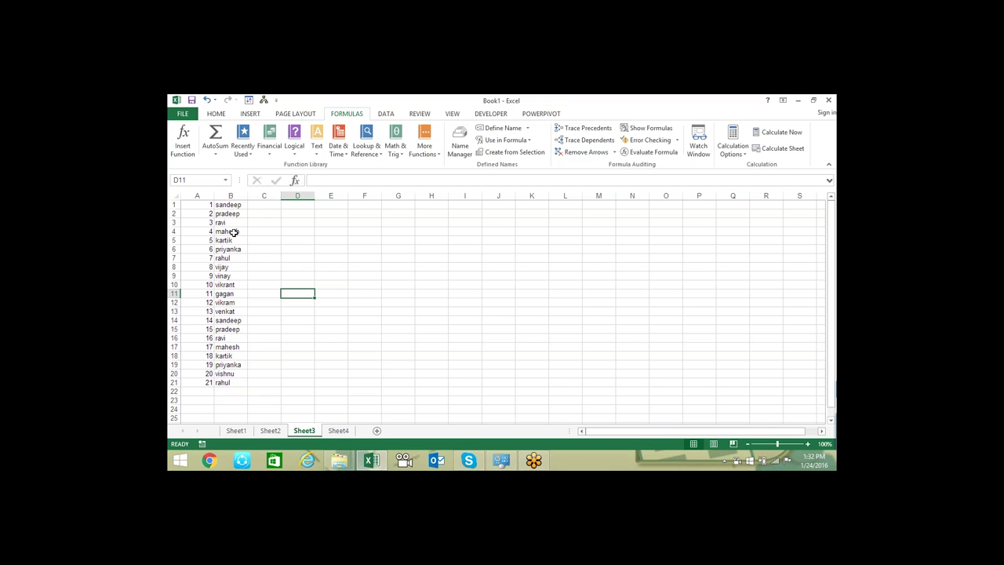
Change A10 to =ROW()-9 and fill it down to A21, numbering the names 1–12
click(202, 284)
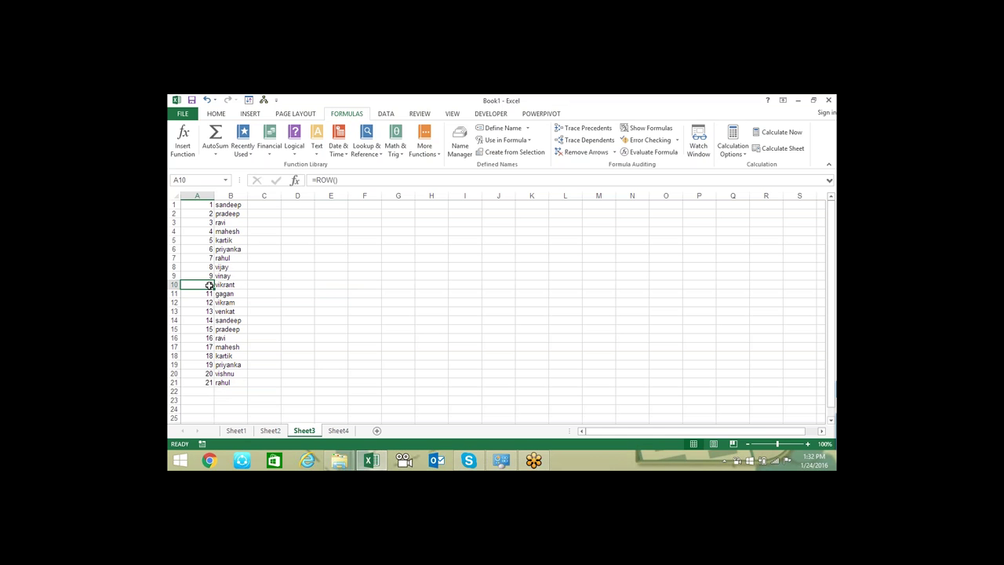
click(344, 180)
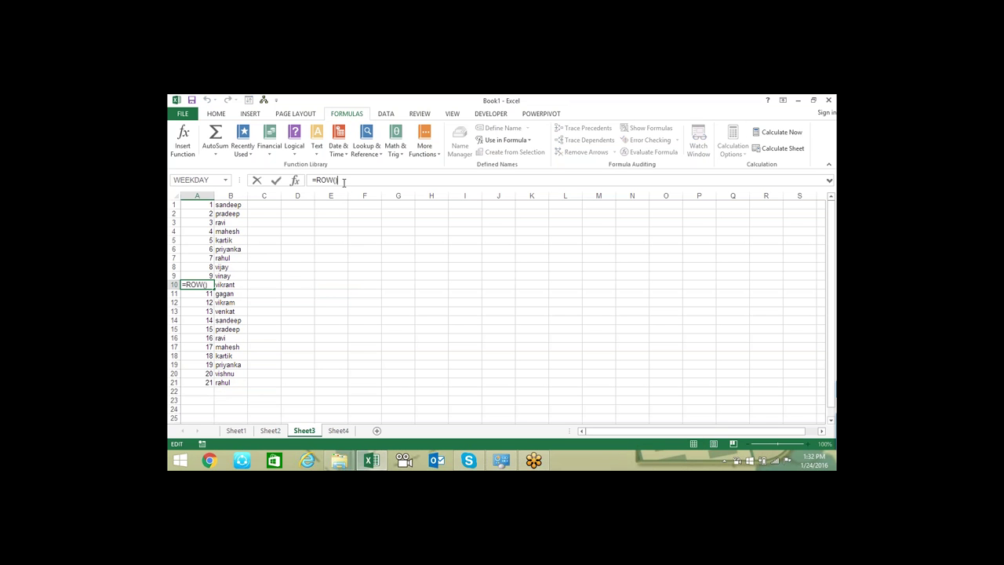
text(-)
text(9)
key(Return)
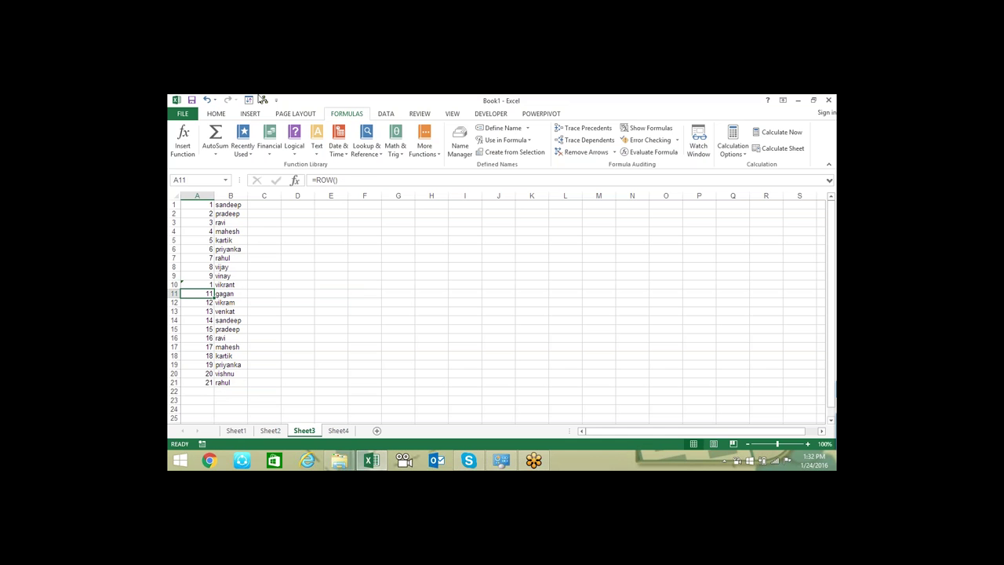
click(204, 286)
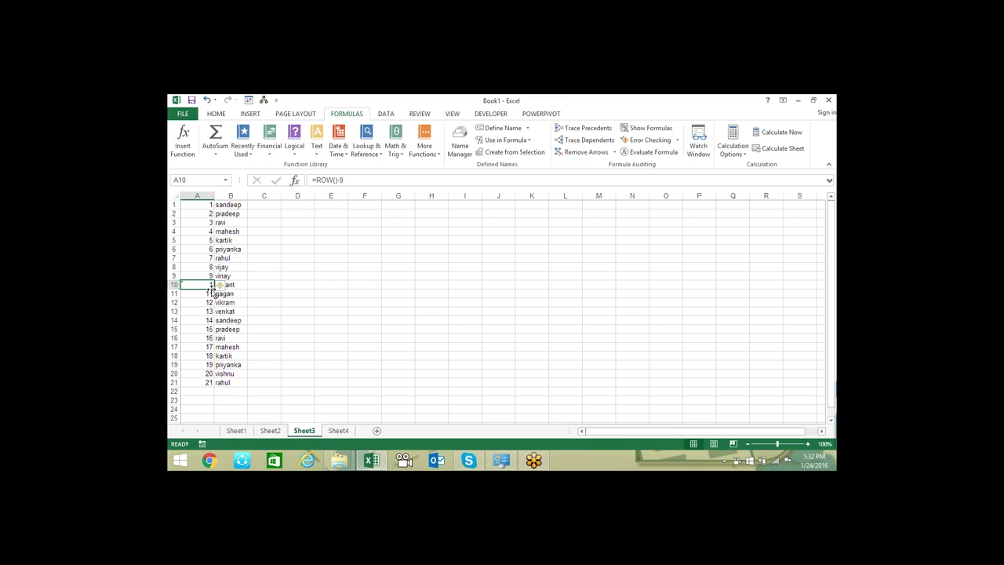
drag(212, 289, 208, 385)
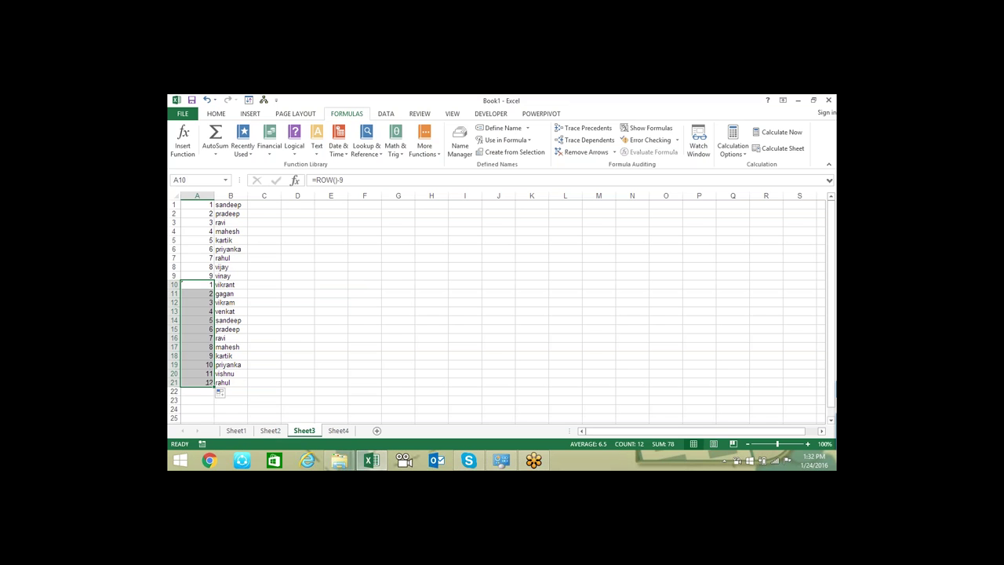
Clear the contents of A1:C9
drag(200, 206, 259, 275)
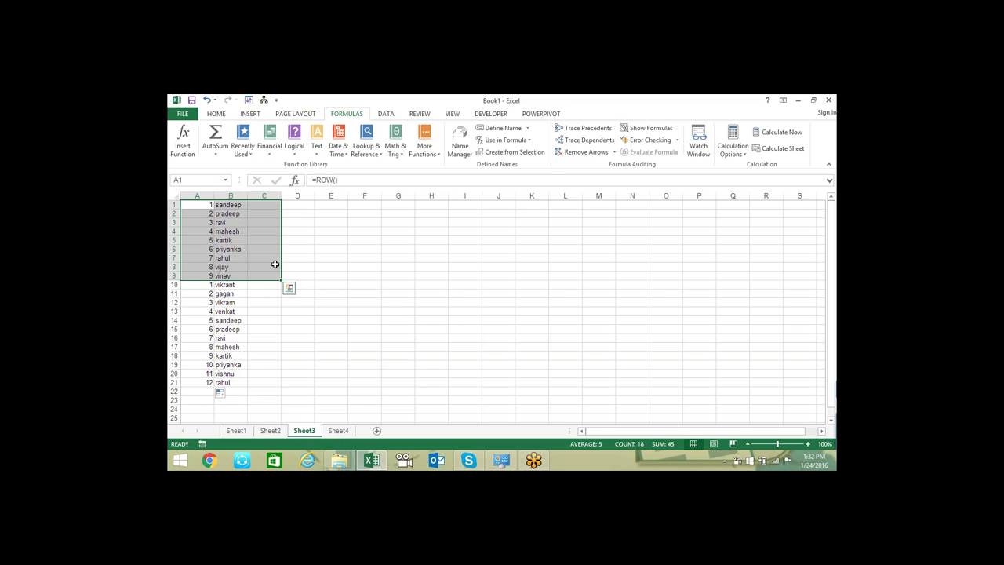
key(Delete)
click(297, 320)
Change A10 to =IF(B10="","",ROW()-9) and fill it down column A
click(201, 283)
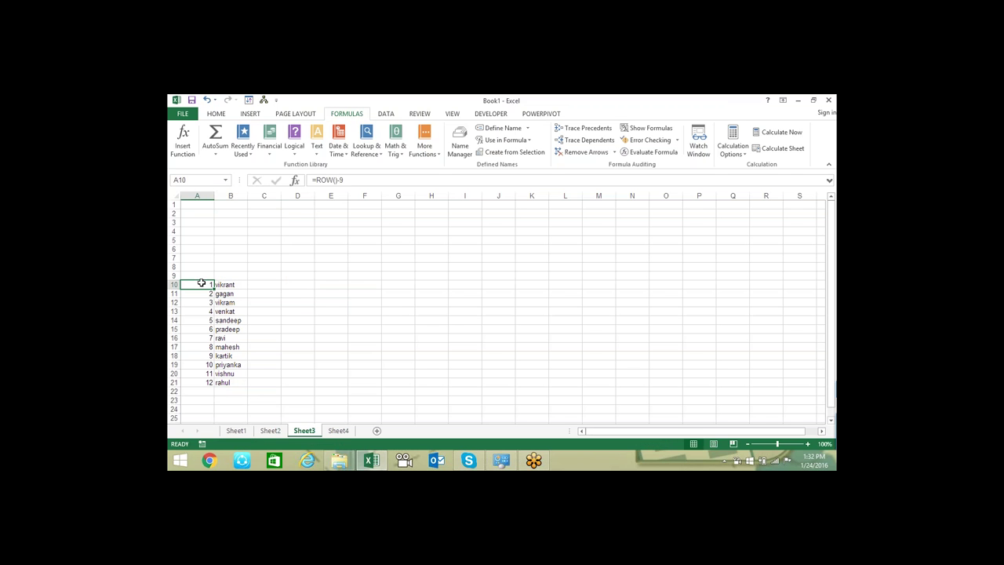
key(F2)
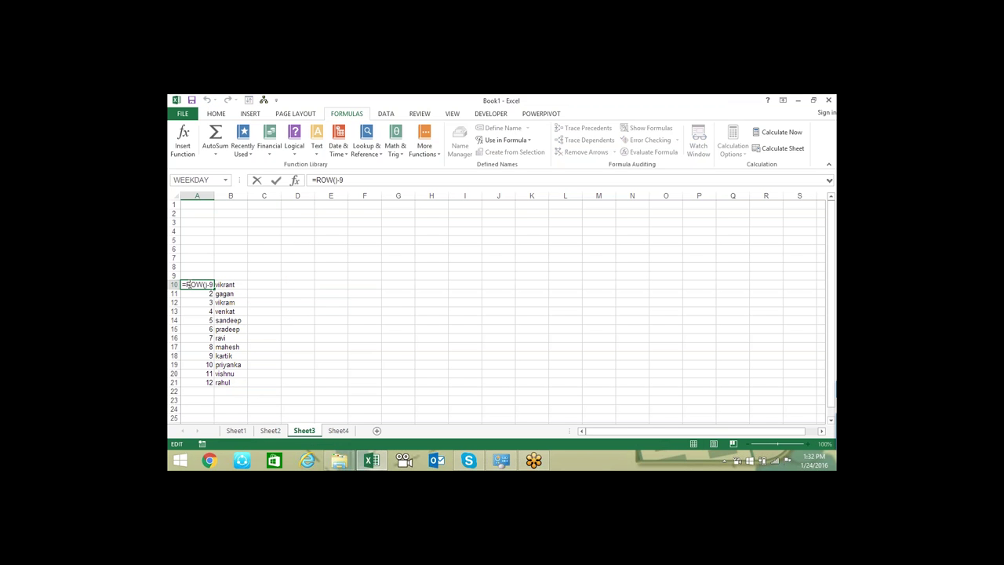
key(Right)
key(Left)
text(IF()
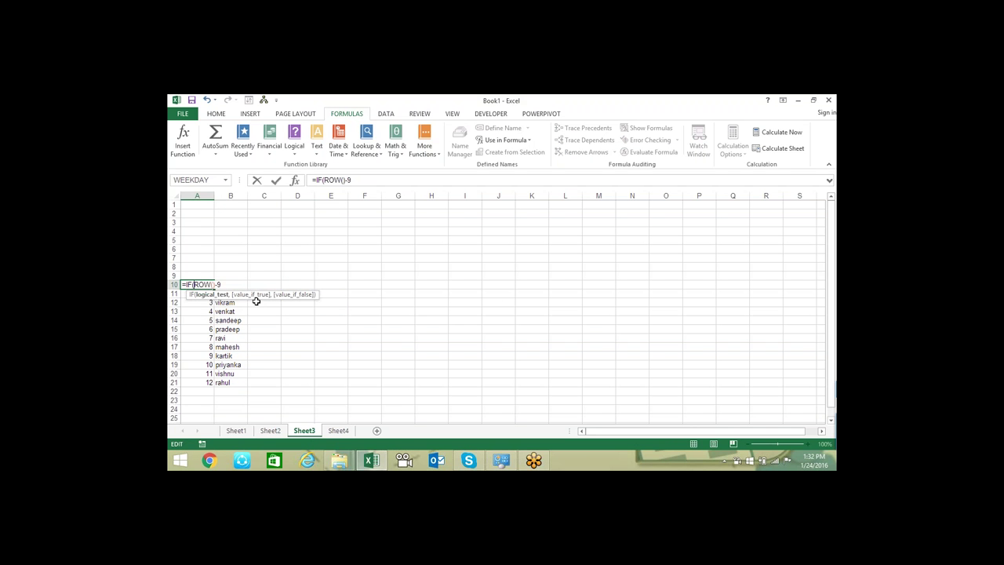
text(b10)
text(="")
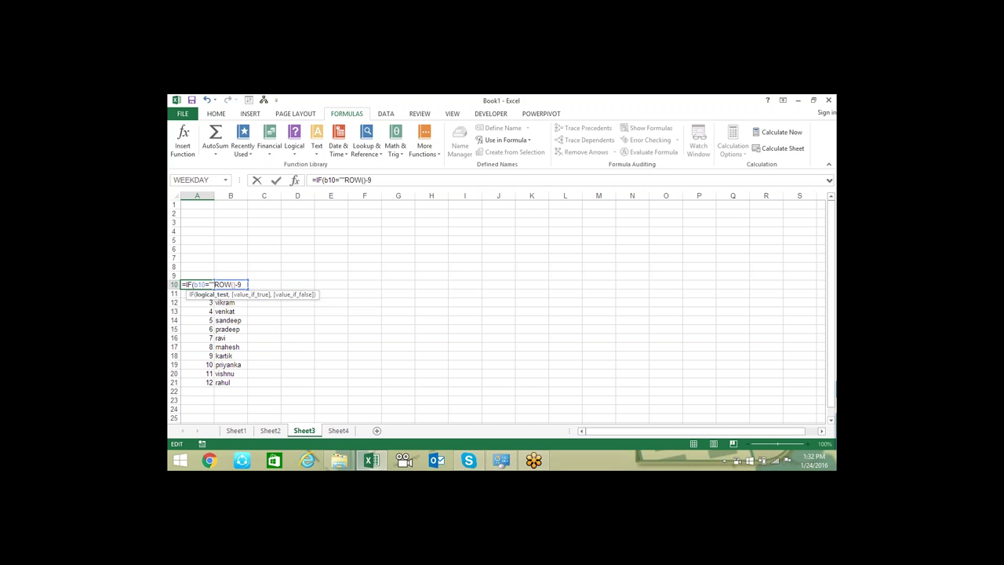
text(,"")
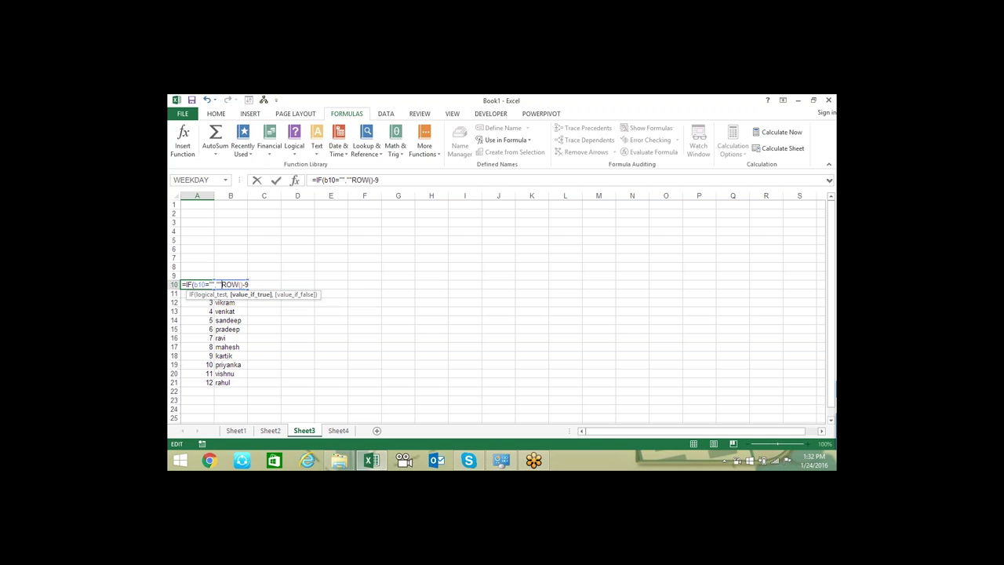
text(,)
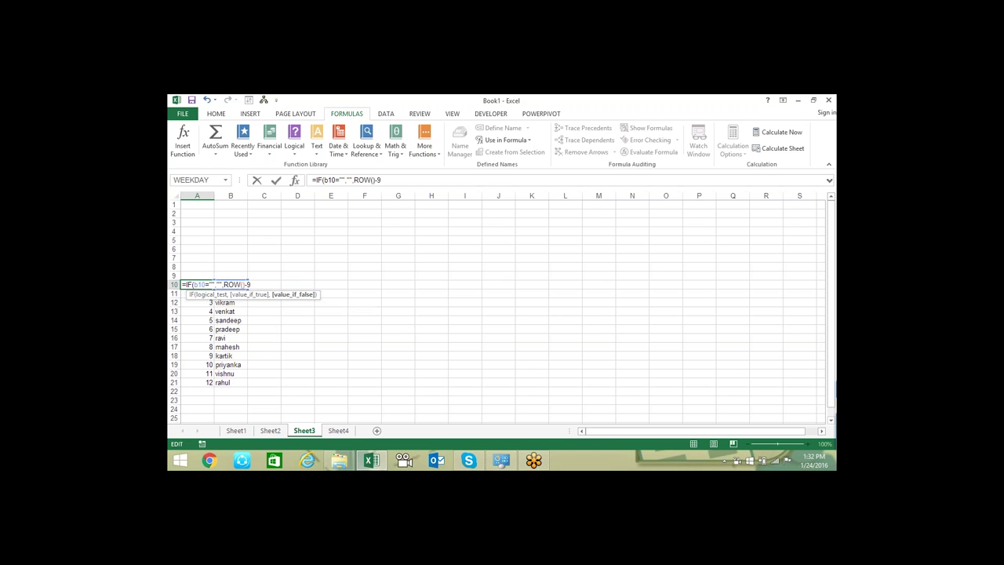
key(Return)
key(Return)
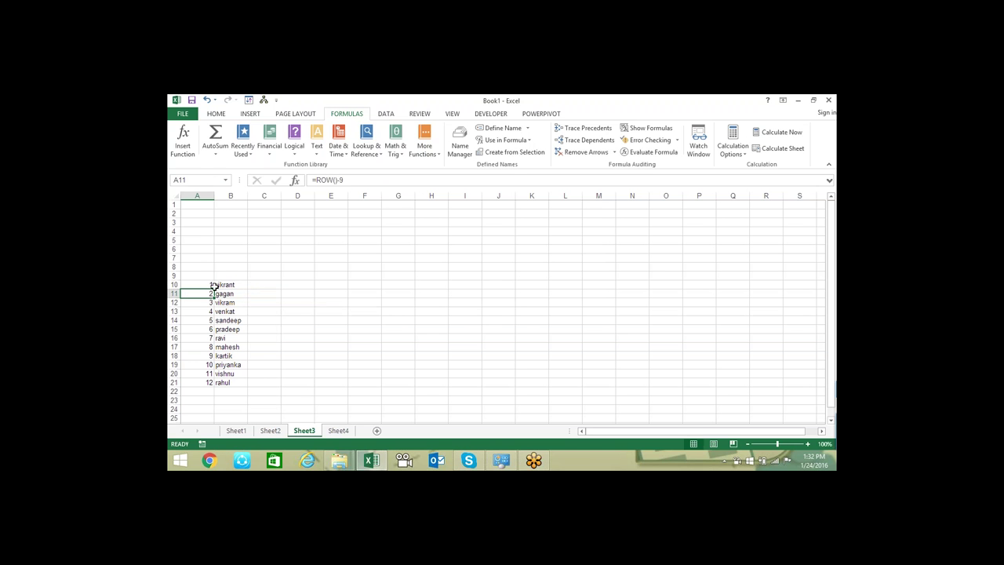
click(213, 287)
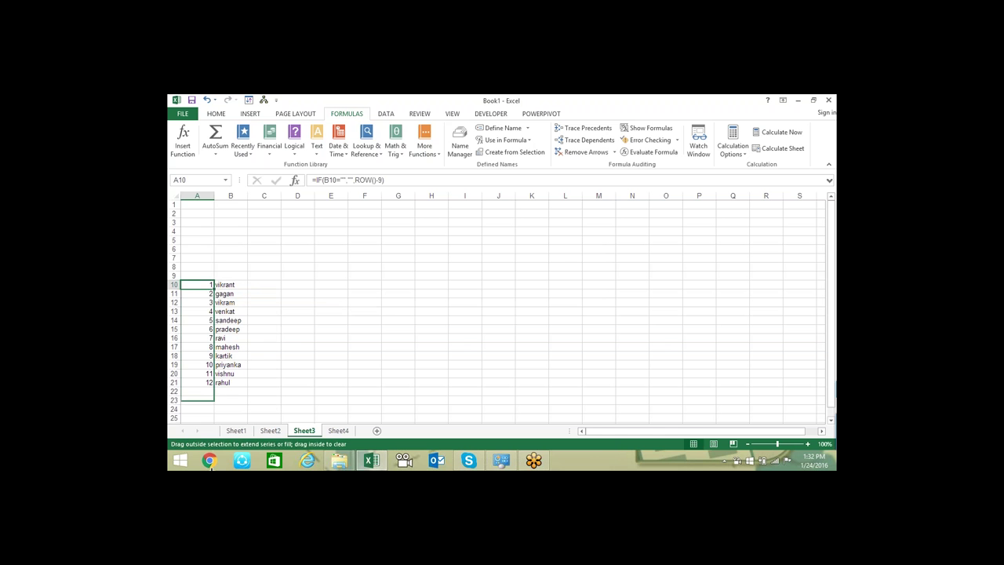
drag(214, 292, 227, 405)
Delete the names in column B so the numbering in column A goes blank
scroll(288, 291, up, 5)
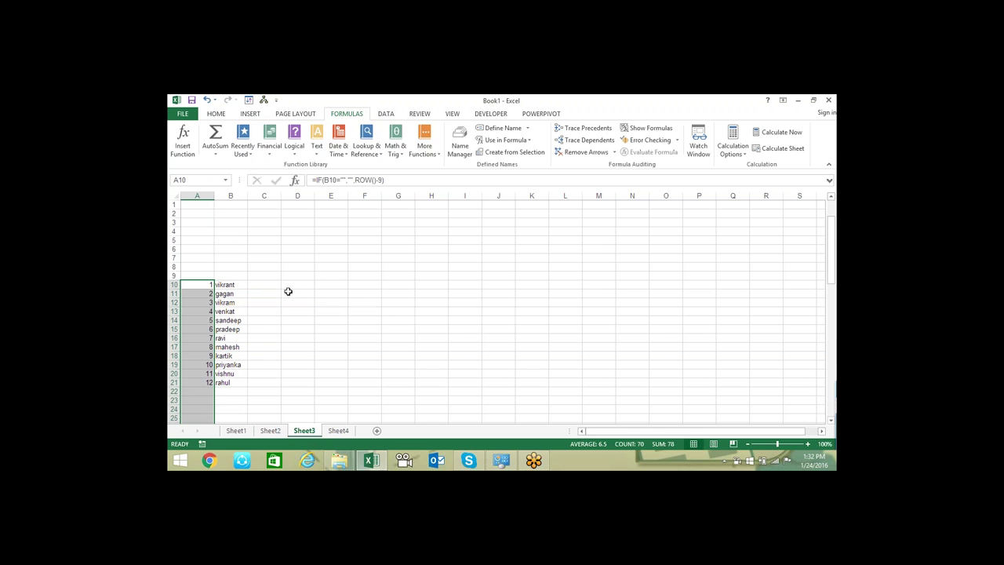
drag(234, 284, 241, 382)
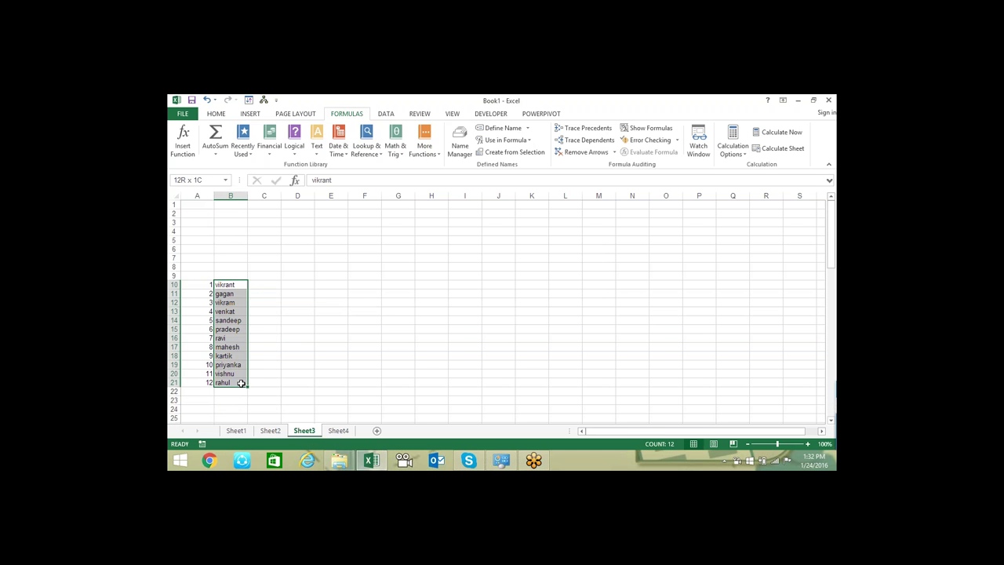
key(Delete)
click(230, 295)
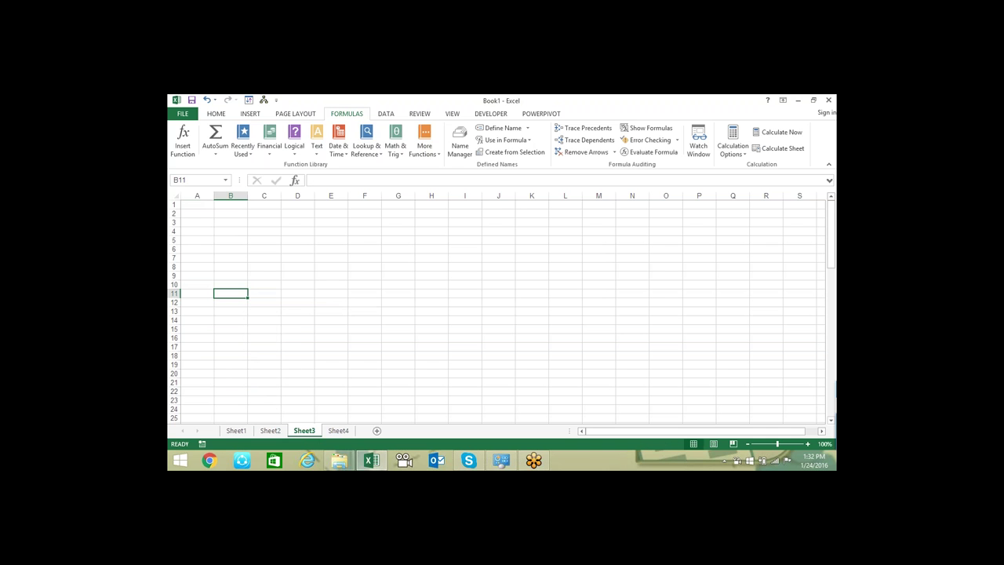
click(230, 284)
text(df)
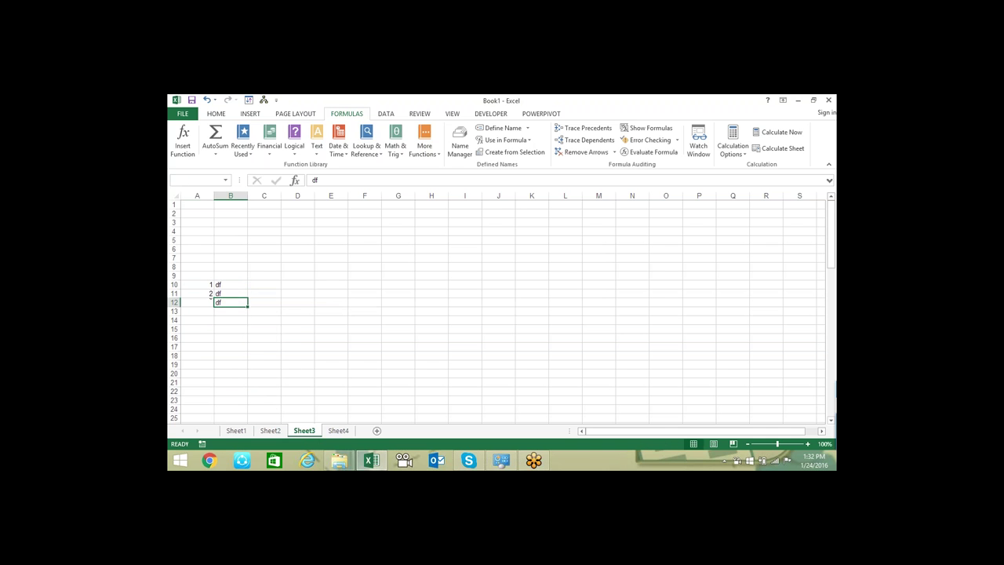
text( df df df df)
key(Return)
text(df df df df df)
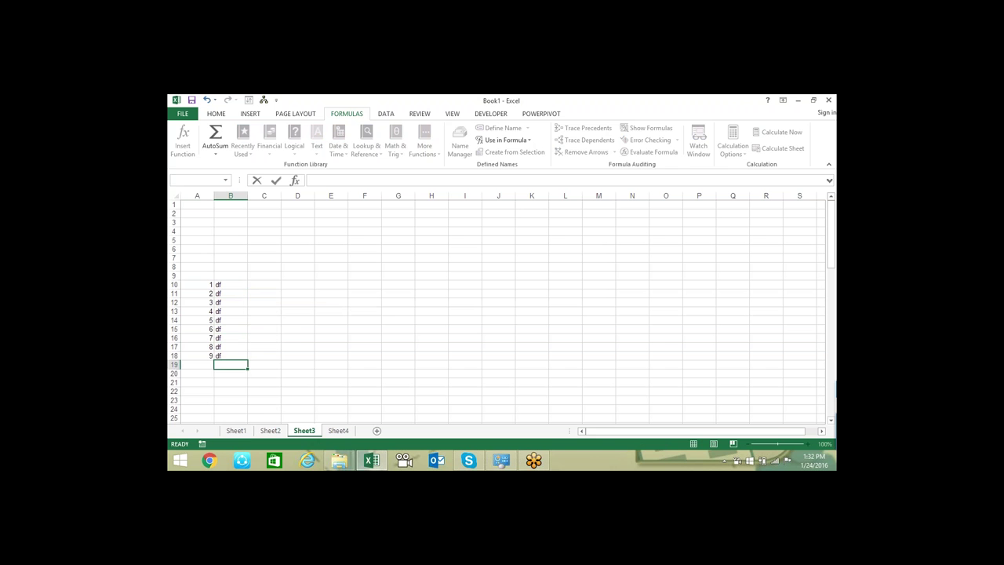
text( df)
key(Return)
text(sdf)
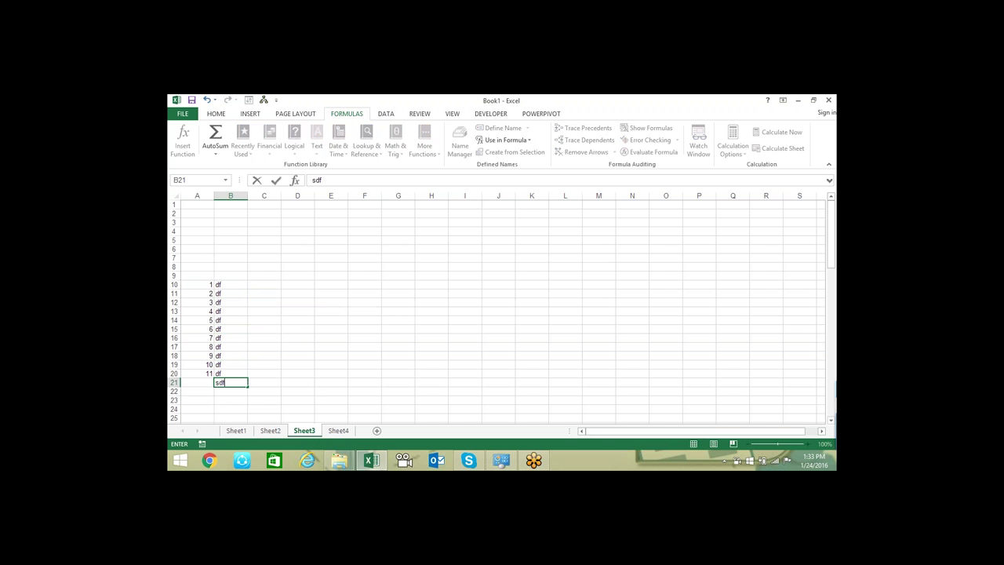
key(Return)
text(sdf)
key(Return)
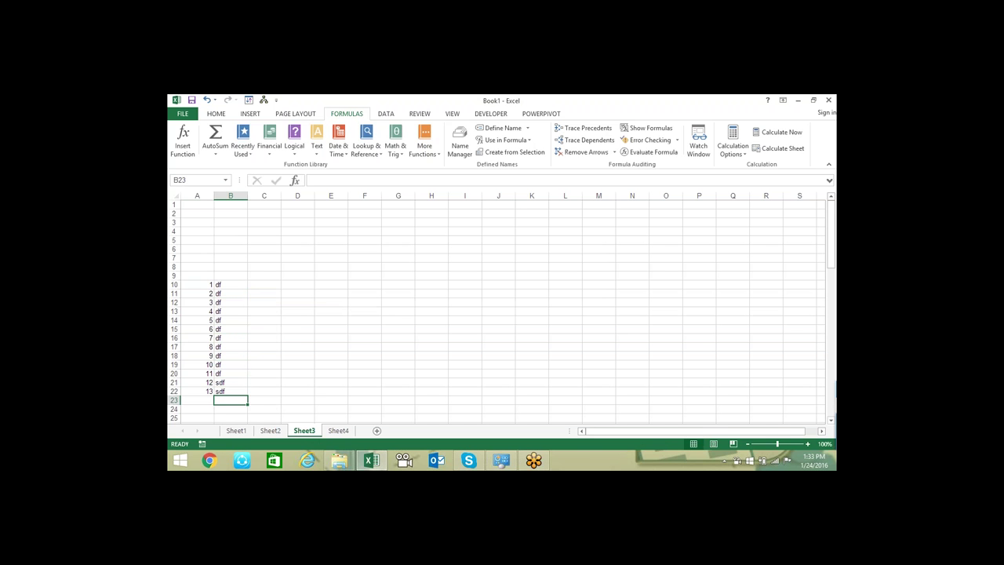
key(Up)
key(Up)
key(Up)
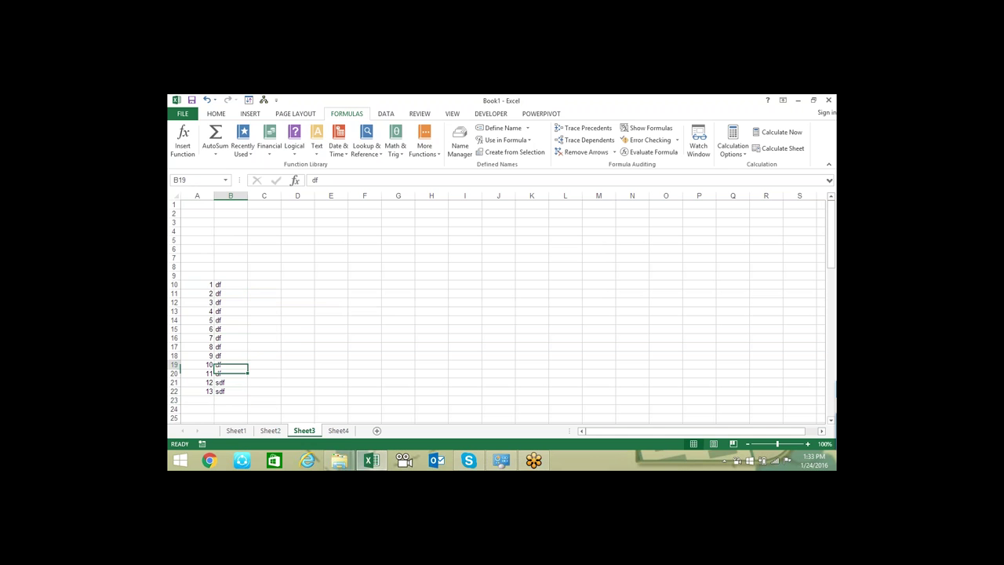
key(Up)
key(Up)
key(Up)
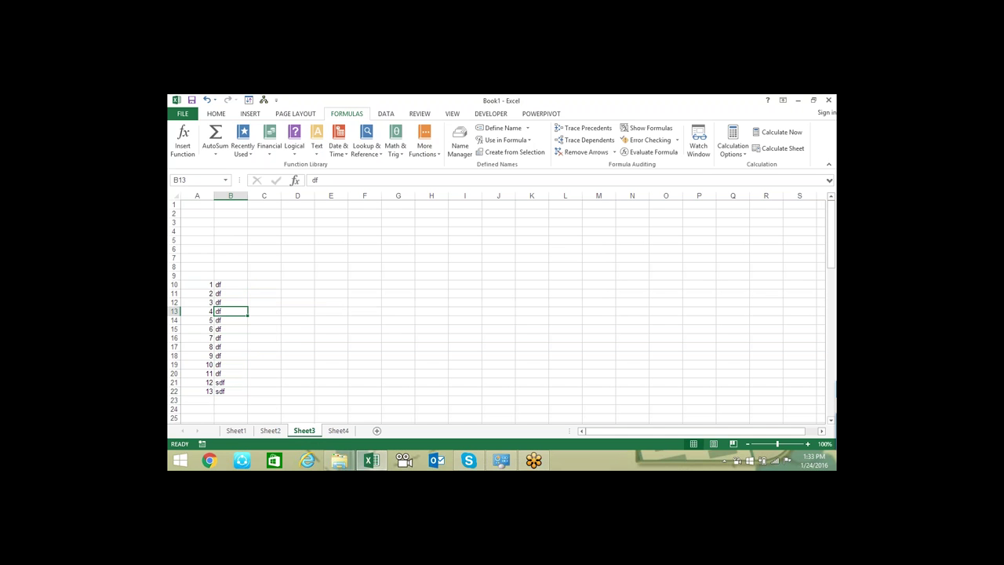
click(201, 292)
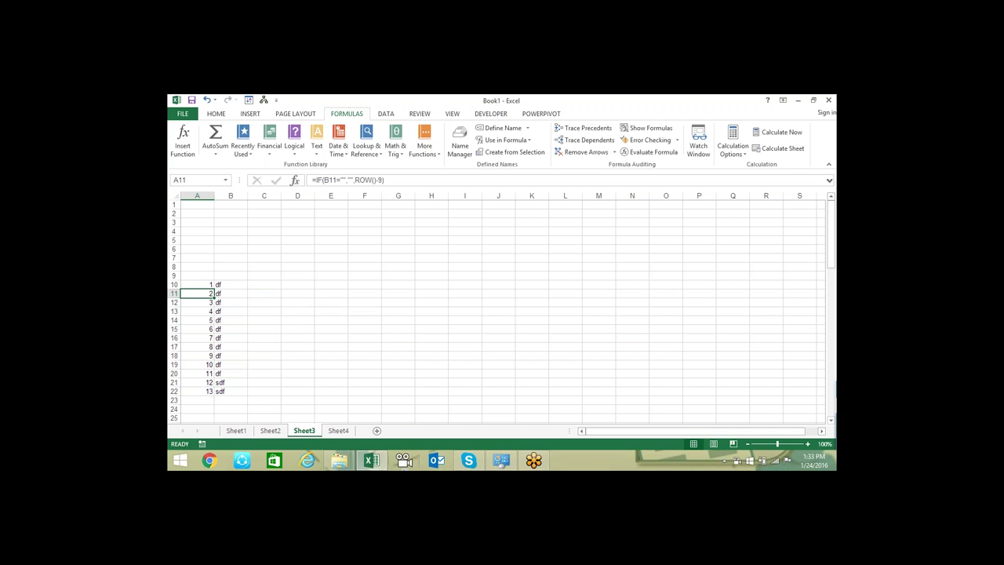
click(401, 149)
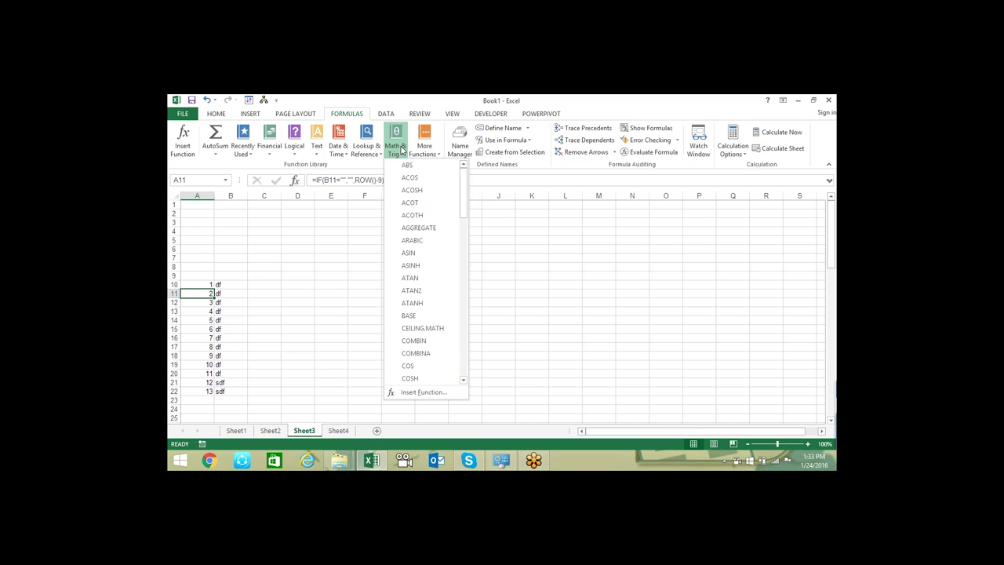
click(377, 148)
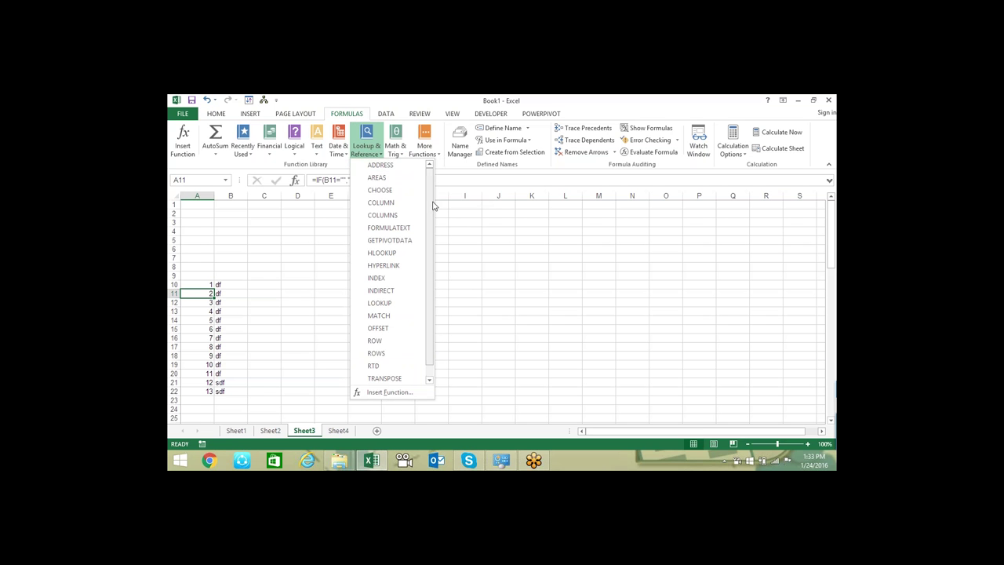
drag(430, 200, 432, 224)
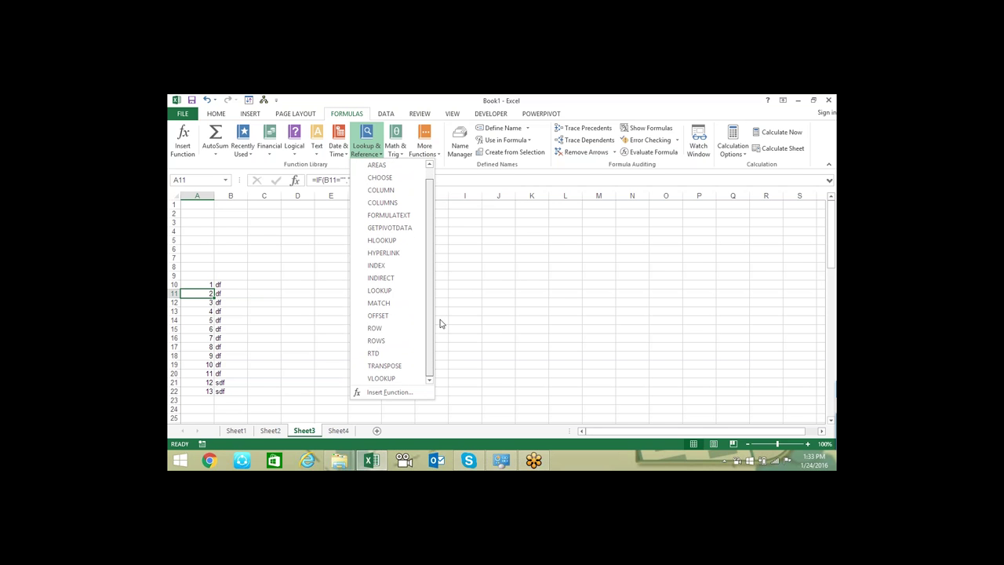
key(Escape)
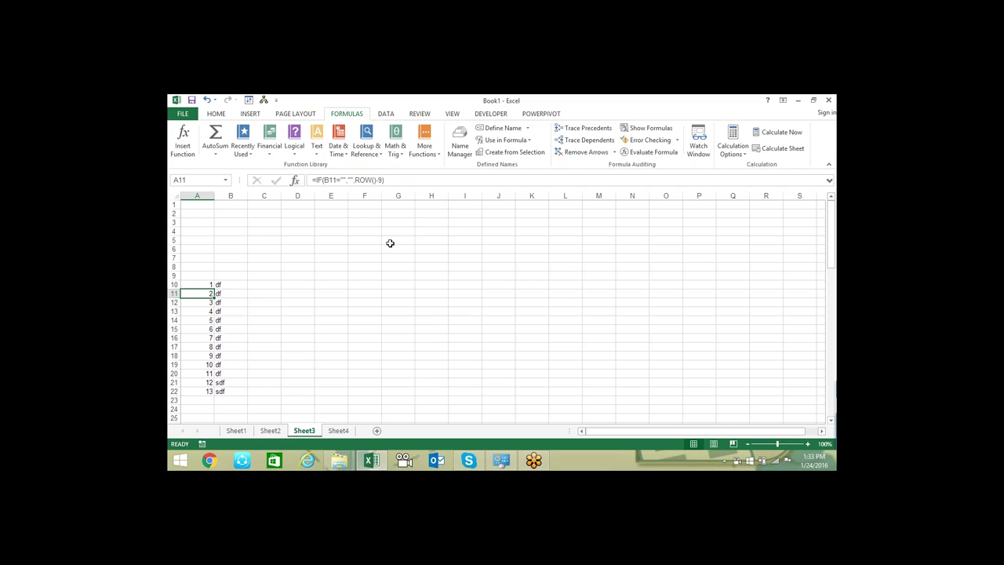
click(305, 231)
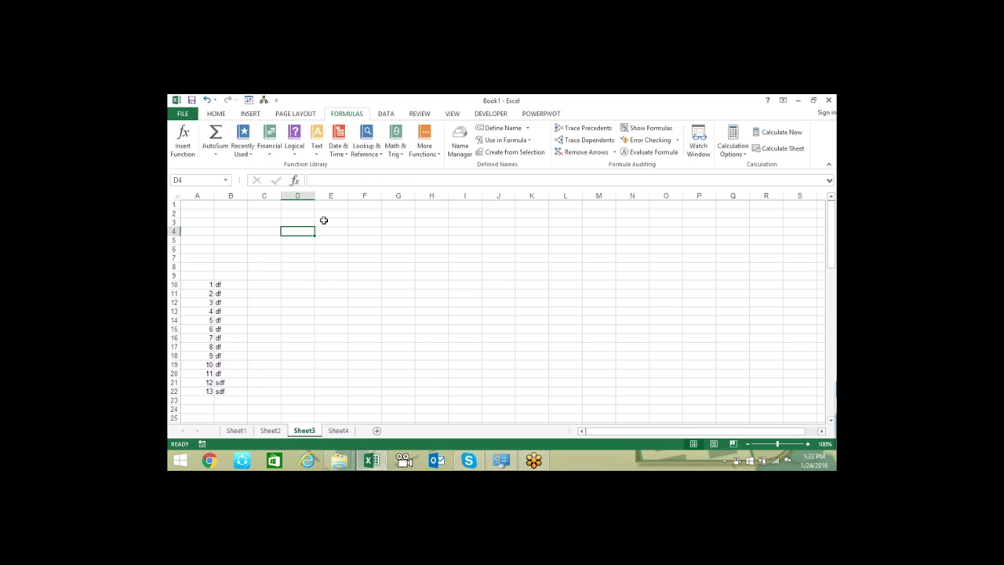
Enter google, facebook and gmail in E3:E5
click(334, 222)
text(go)
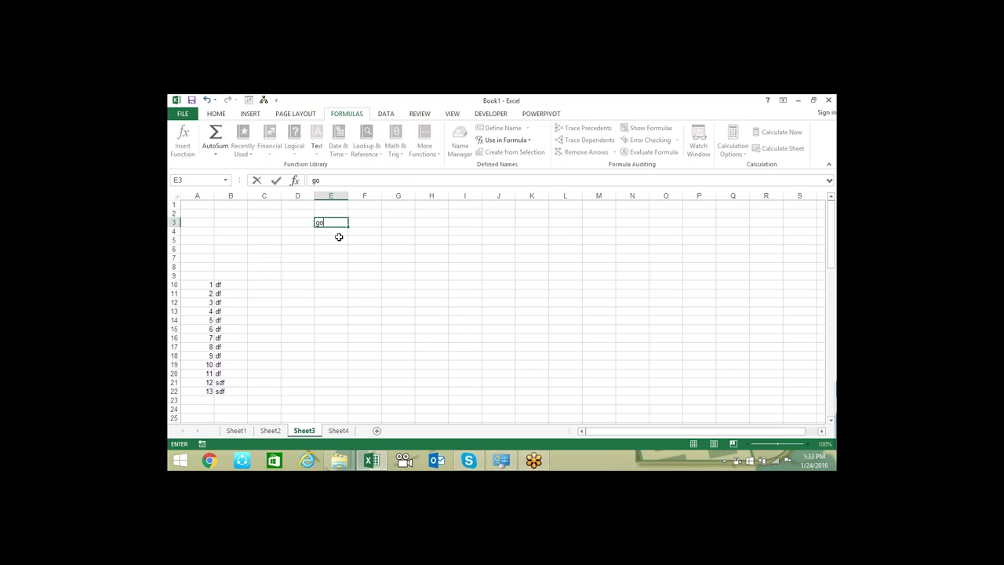
text(ogle)
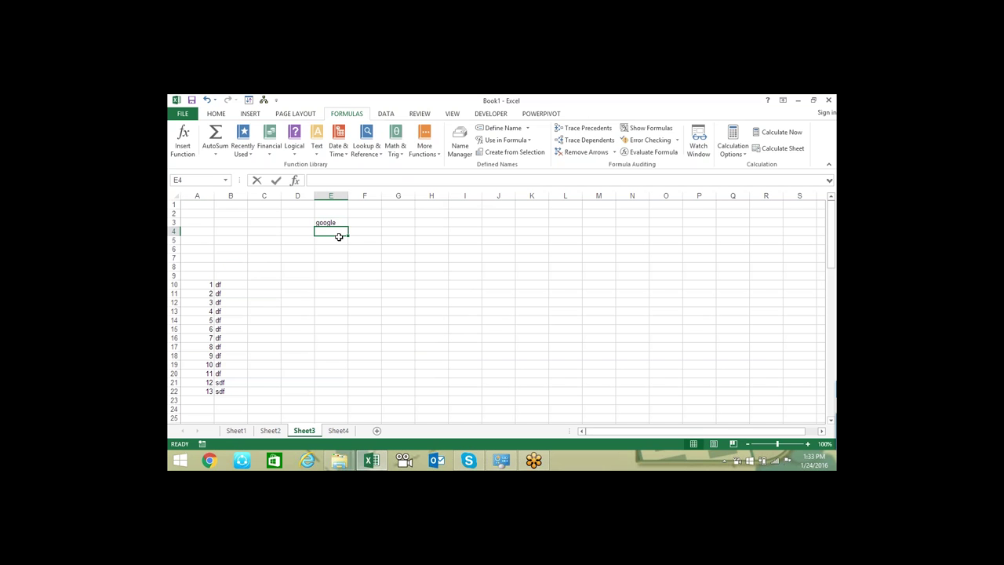
key(Return)
text(facebook)
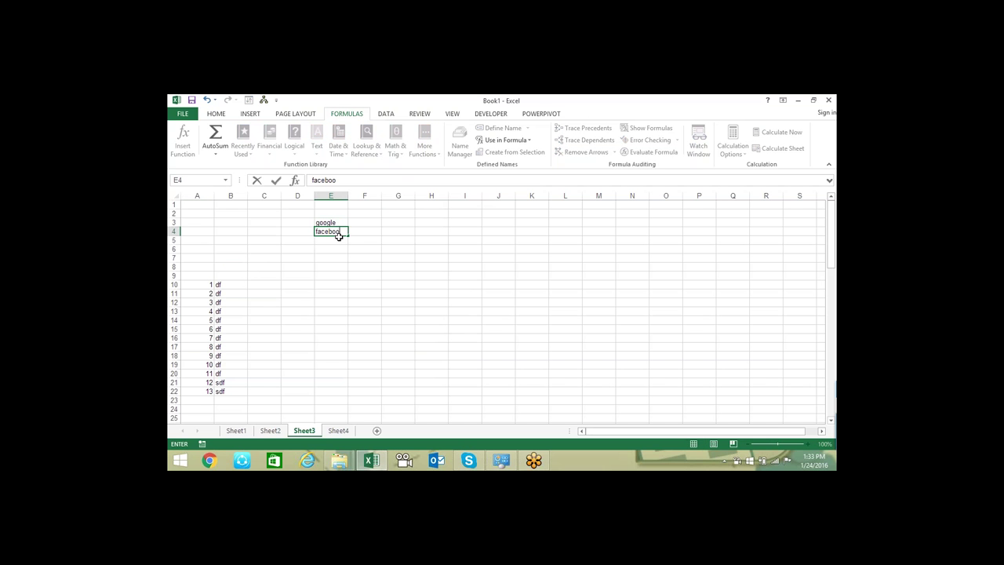
key(Return)
text(red)
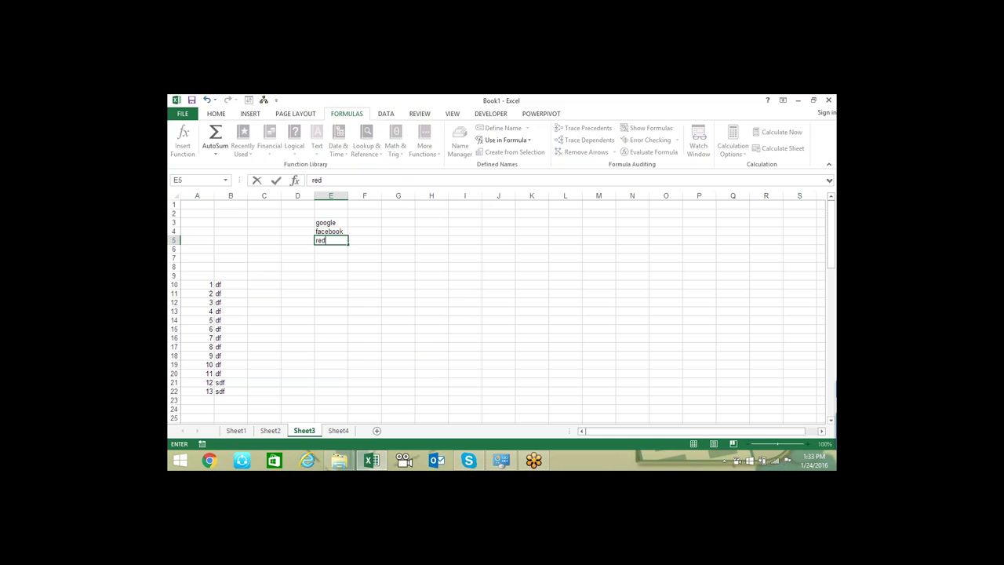
text(d)
key(BackSpace)
key(BackSpace)
key(BackSpace)
key(BackSpace)
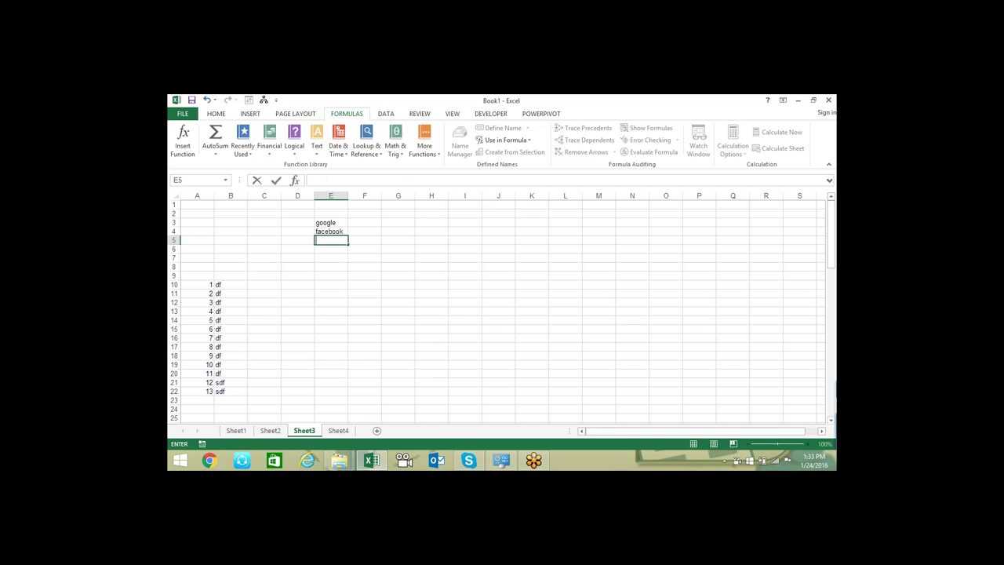
text(gmail)
key(Return)
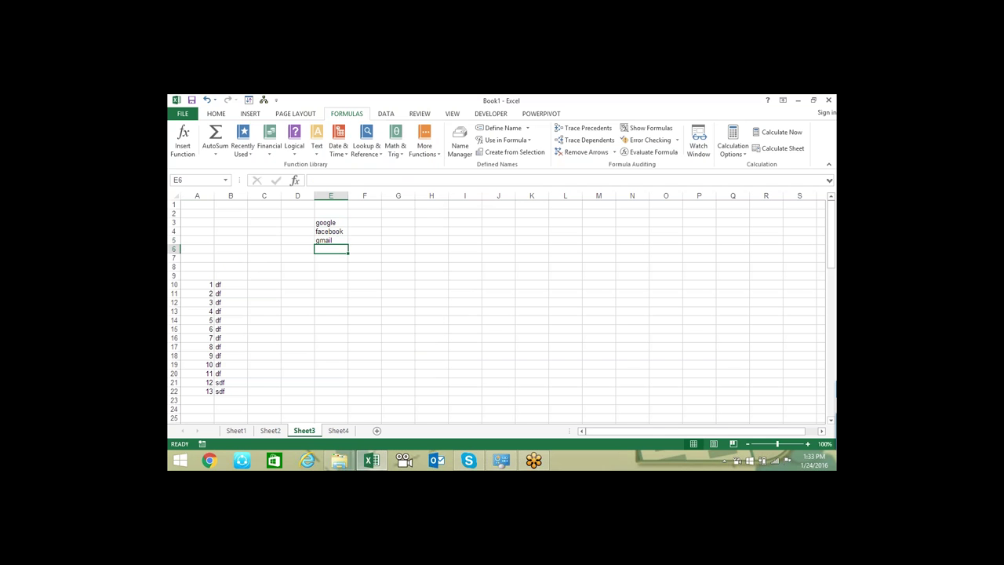
key(Up)
key(Up)
key(Up)
click(365, 222)
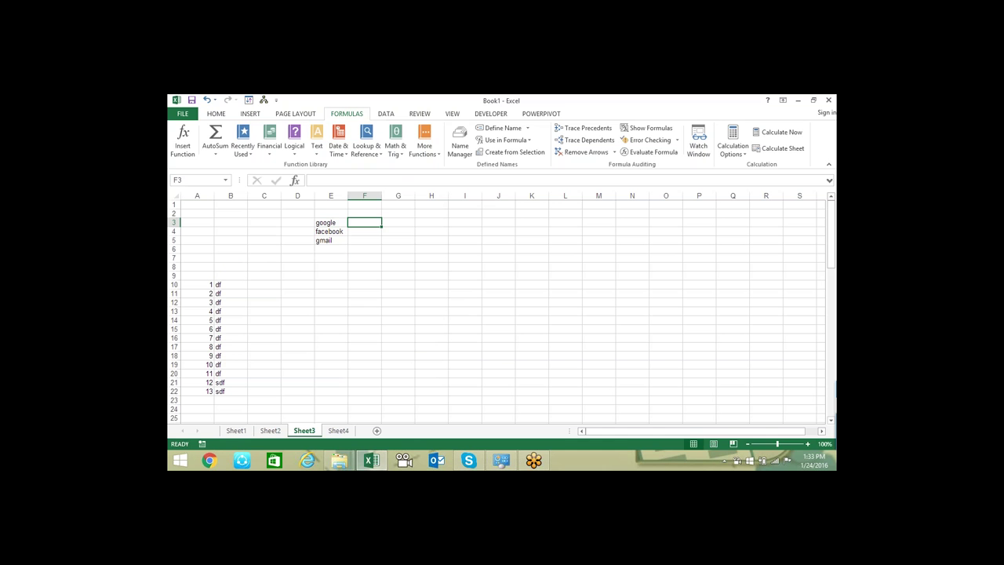
text(=")
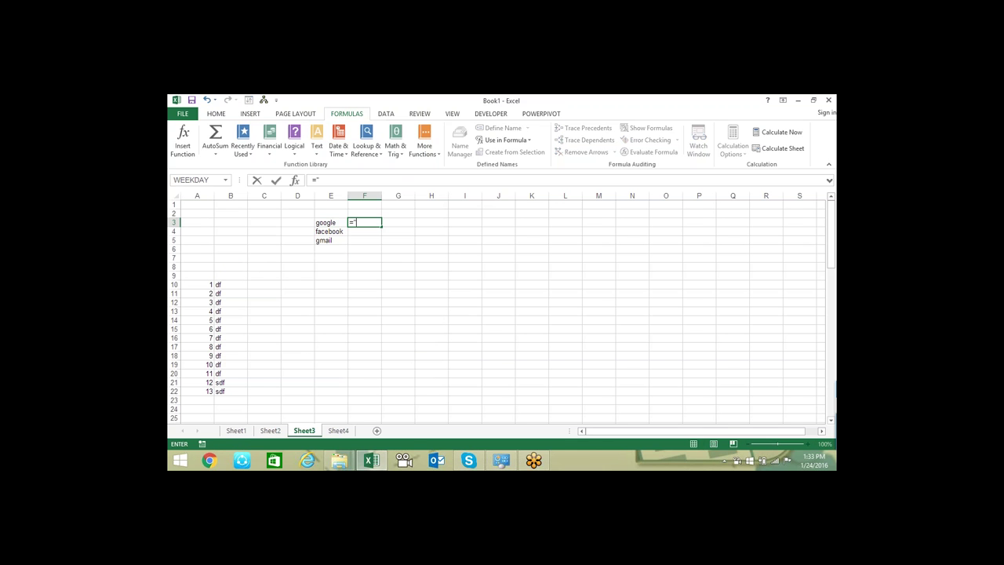
key(BackSpace)
text(hy)
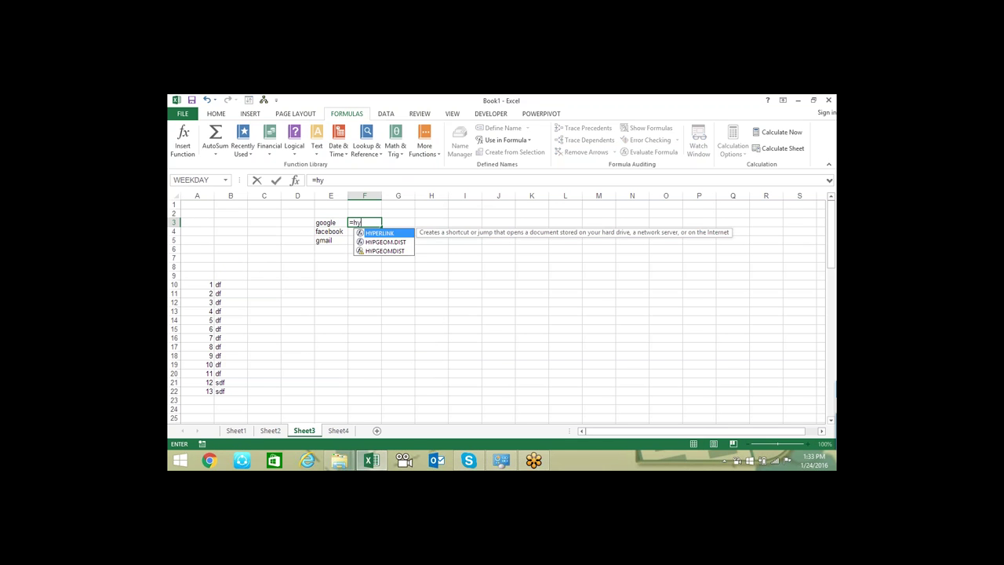
key(Tab)
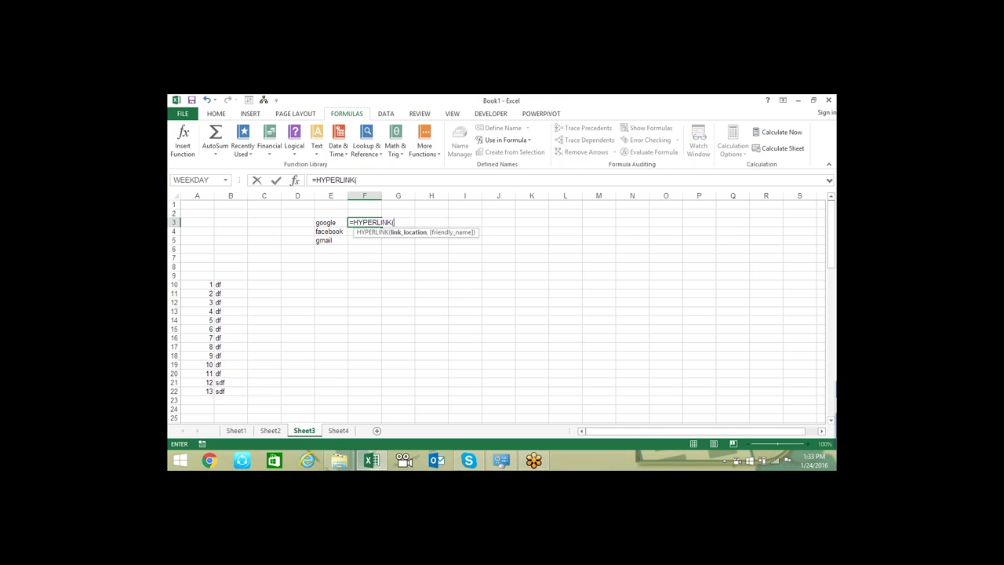
text("H)
key(BackSpace)
text(htt)
key(BackSpace)
text(p://)
text(ww)
text(w.")
text(&)
key(Left)
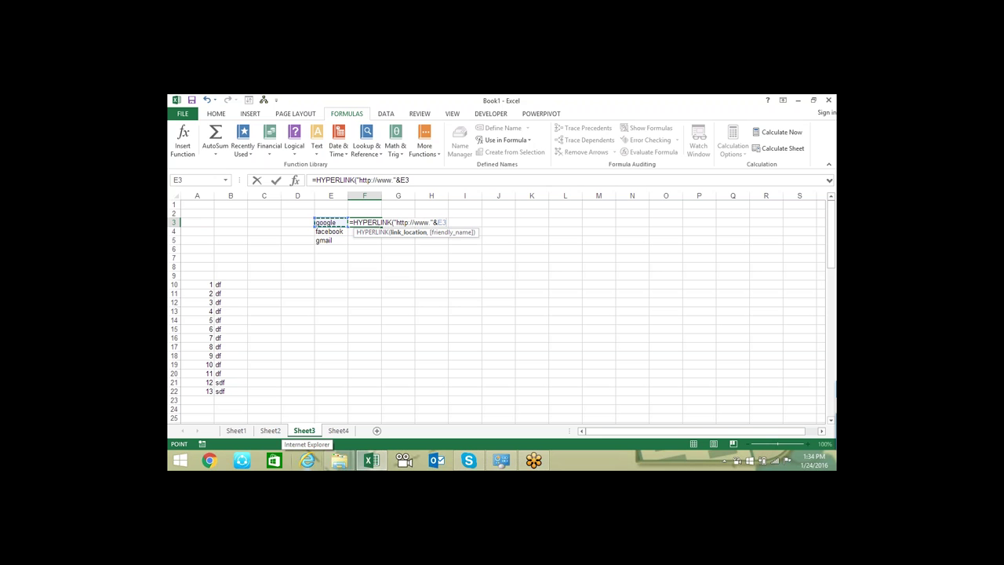
text(&")
text(.com)
text(")
key(Return)
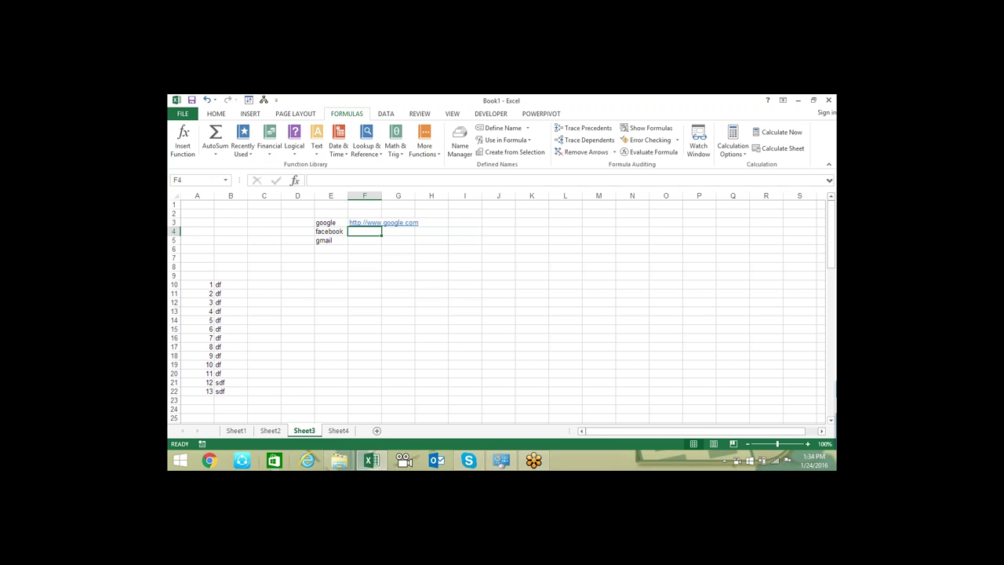
Fill F4 from F3, then add "Click" as the link label in F3's HYPERLINK formula
key(ctrl+d)
key(ctrl+Down)
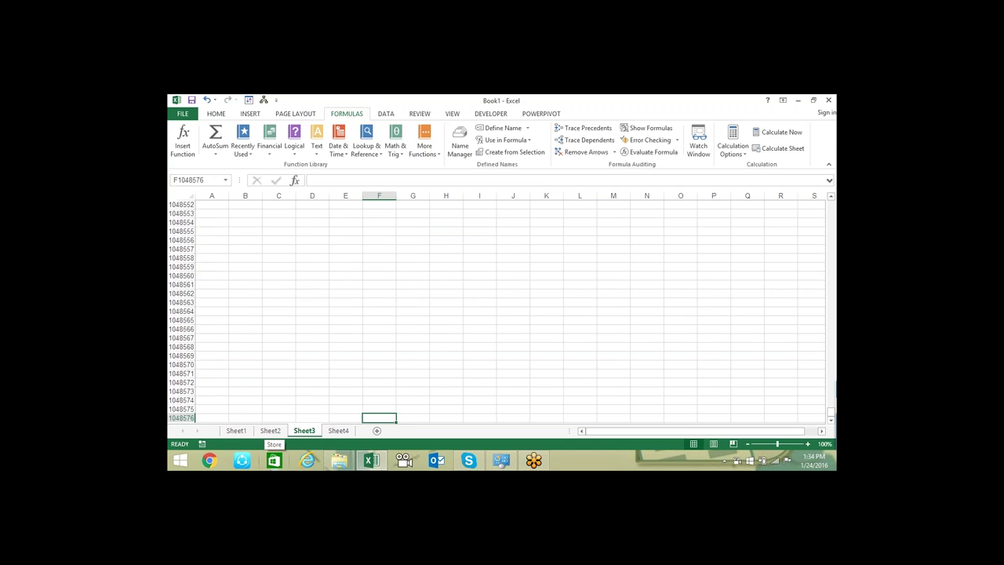
key(ctrl+Up)
scroll(382, 223, up, 1)
click(382, 223)
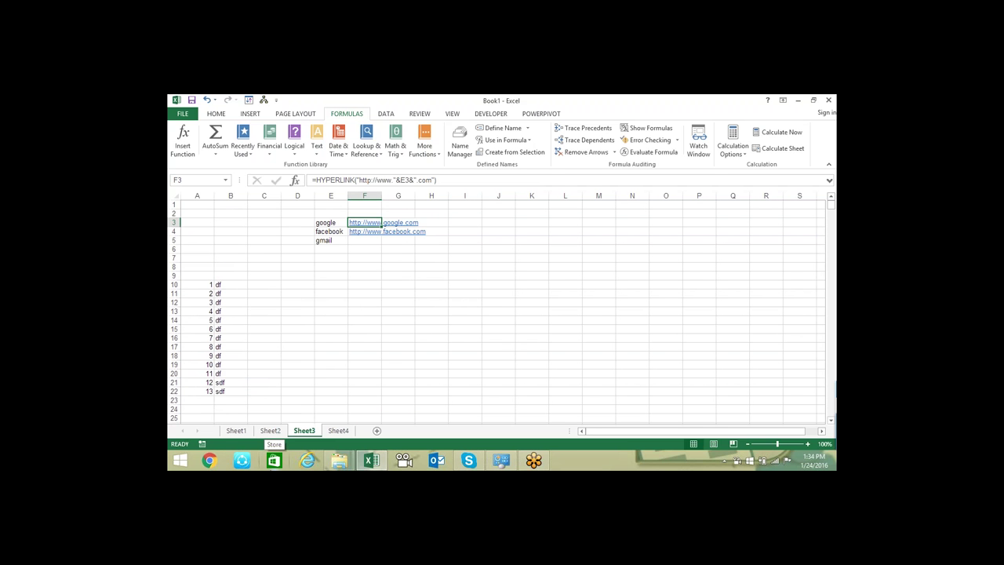
key(F2)
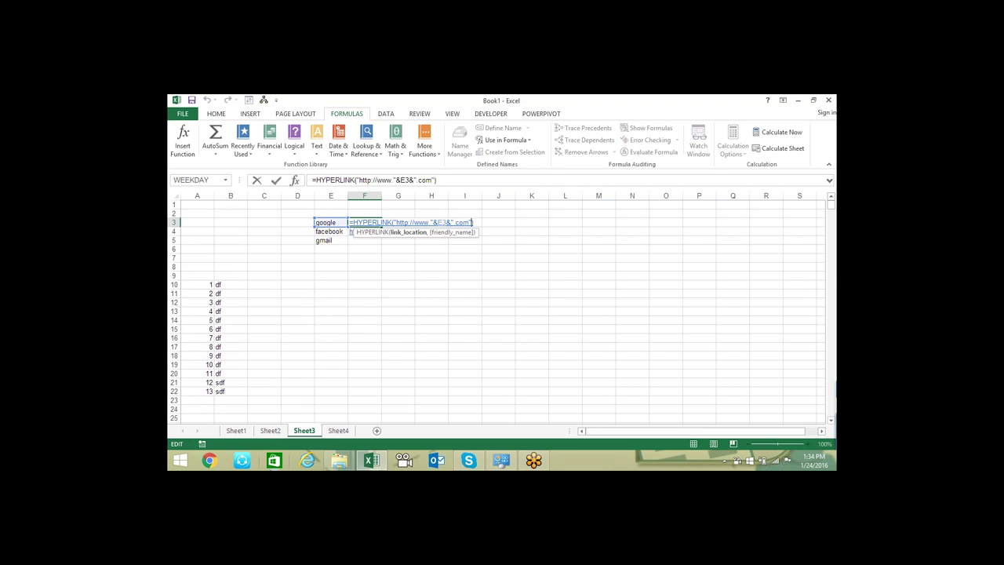
text(,)
text(")
text(Click)
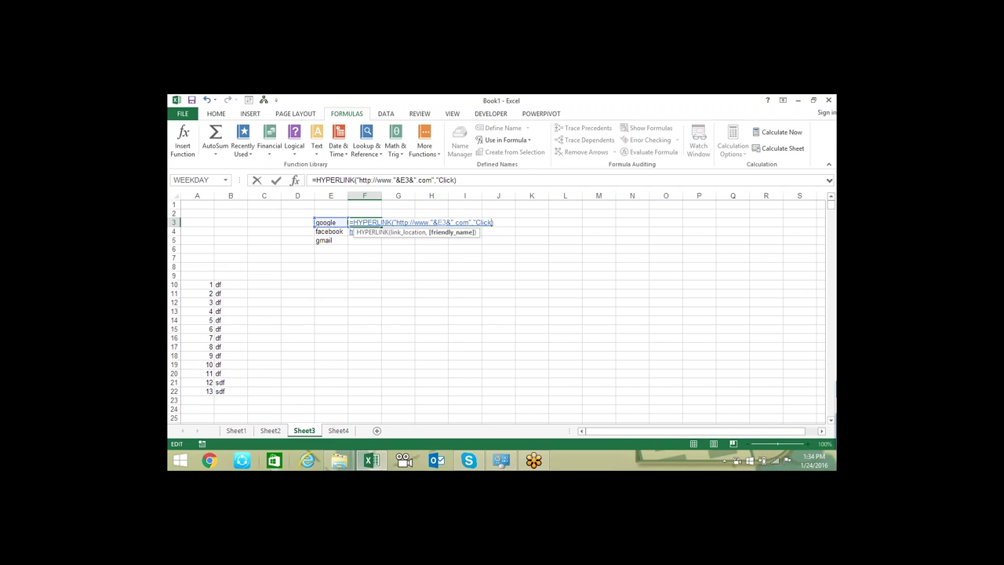
text("))
key(Return)
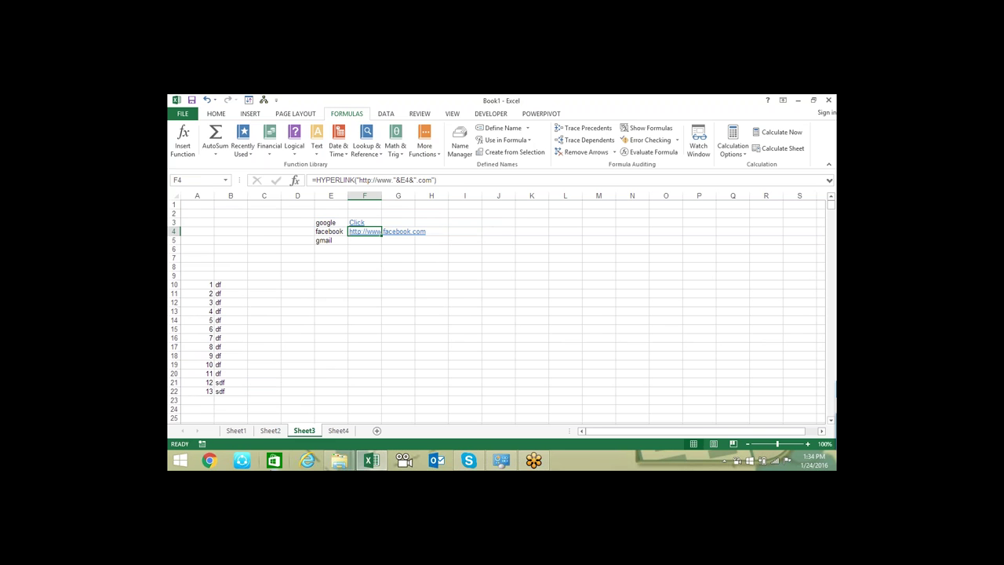
Copy the finished F3 formula into F4:F5, leaving F6 empty
key(Up)
key(ctrl+c)
key(Down)
key(shift+Down)
key(ctrl+v)
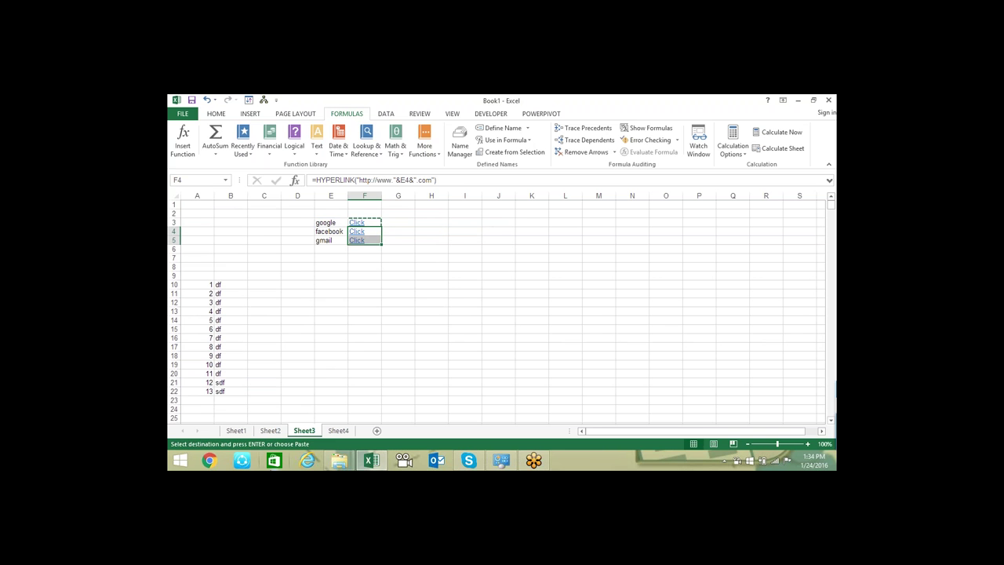
click(427, 276)
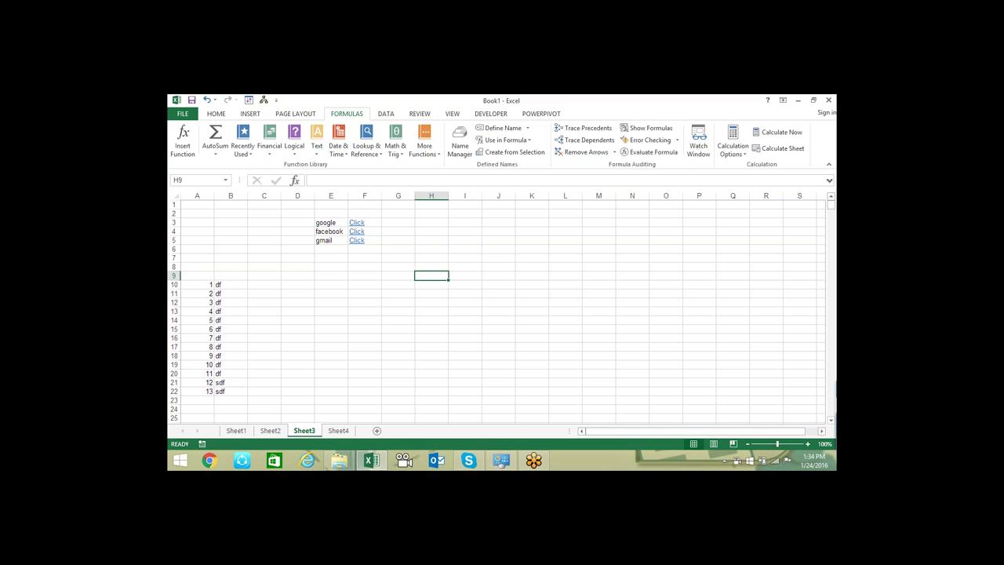
click(369, 250)
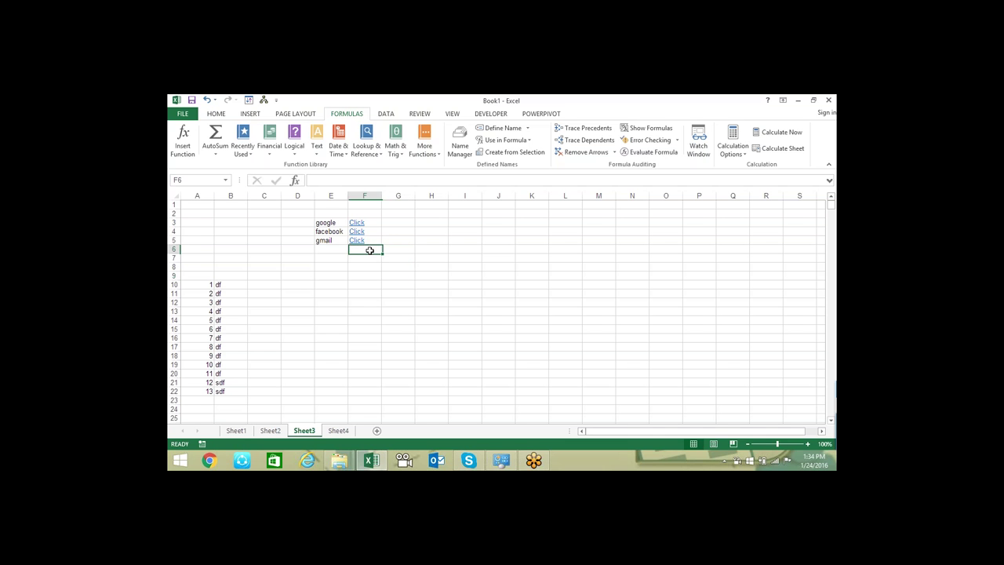
text(1)
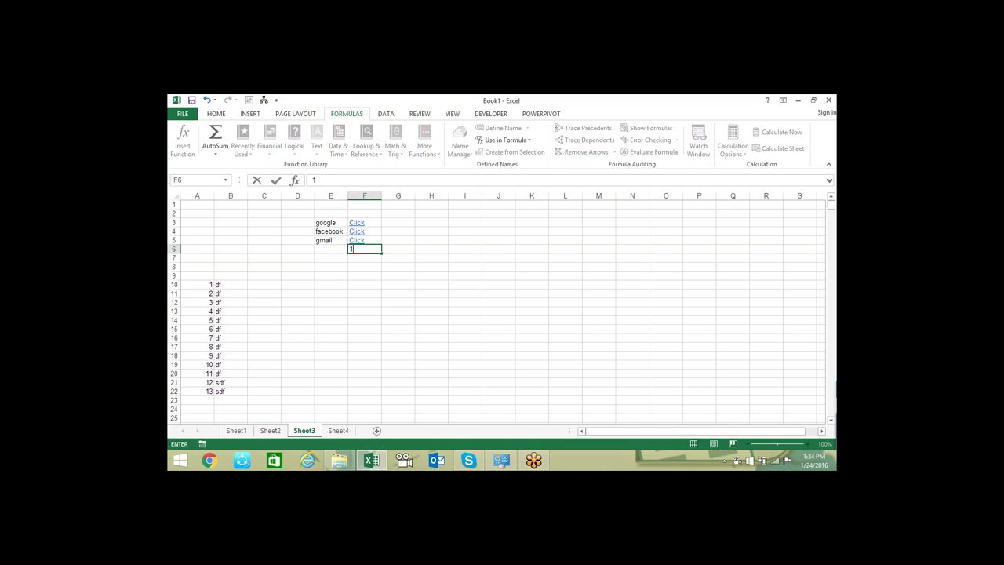
key(Escape)
click(364, 240)
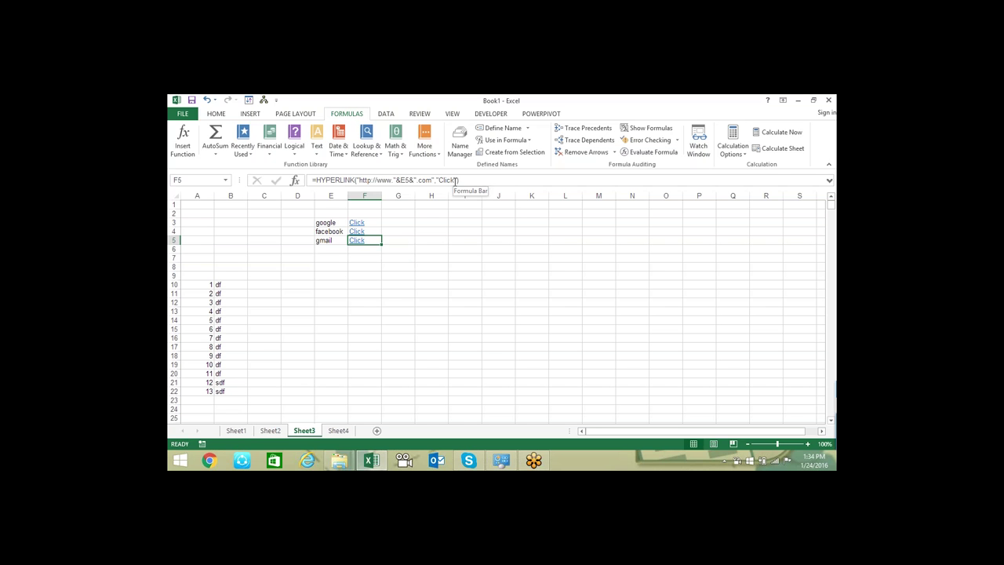
Follow the google Click link in F3 so Chrome loads google.co.in
click(359, 225)
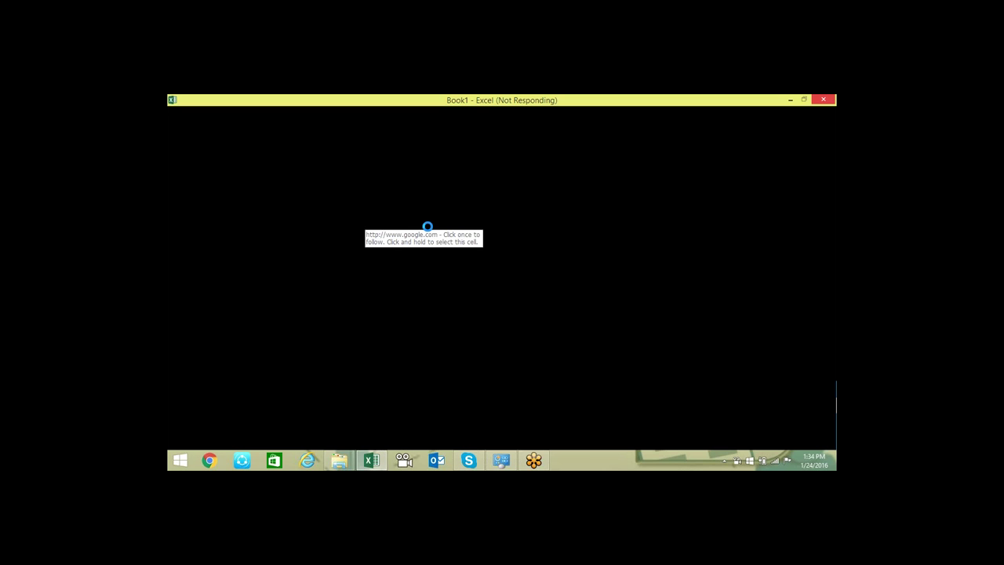
click(372, 463)
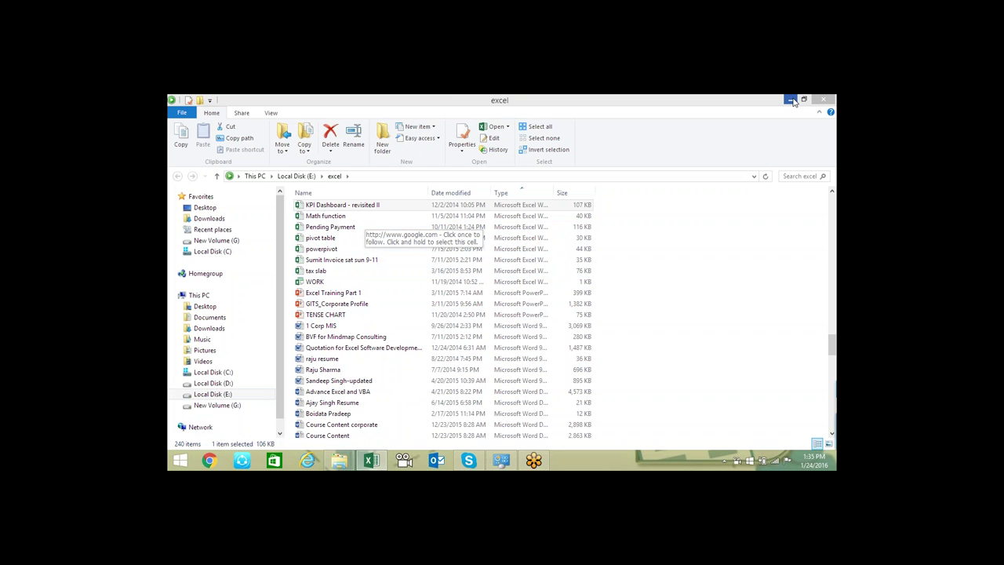
click(790, 100)
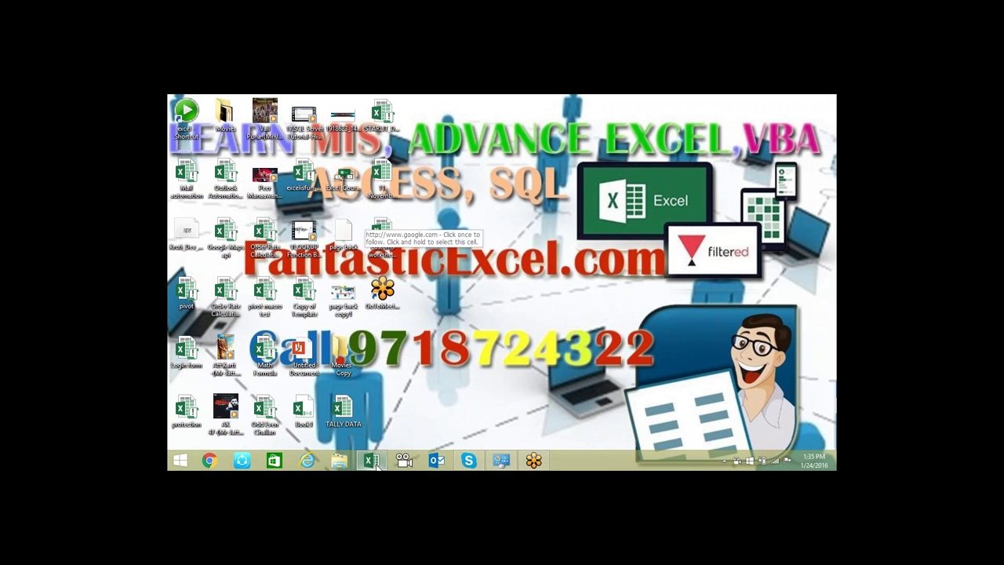
right_click(381, 460)
click(524, 380)
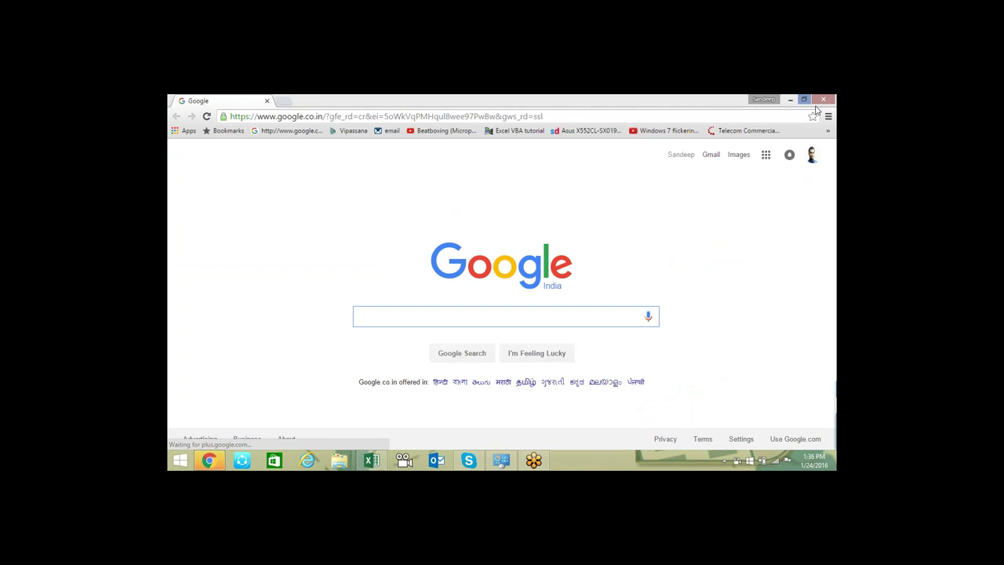
Back in Excel, follow the facebook Click link in F4, then return to the workbook
mouse_move(823, 102)
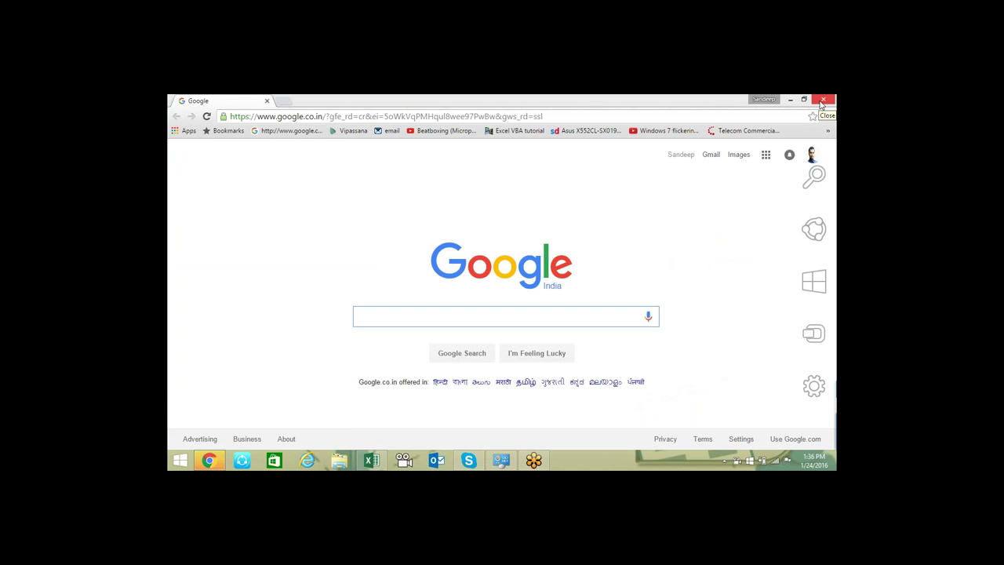
click(372, 460)
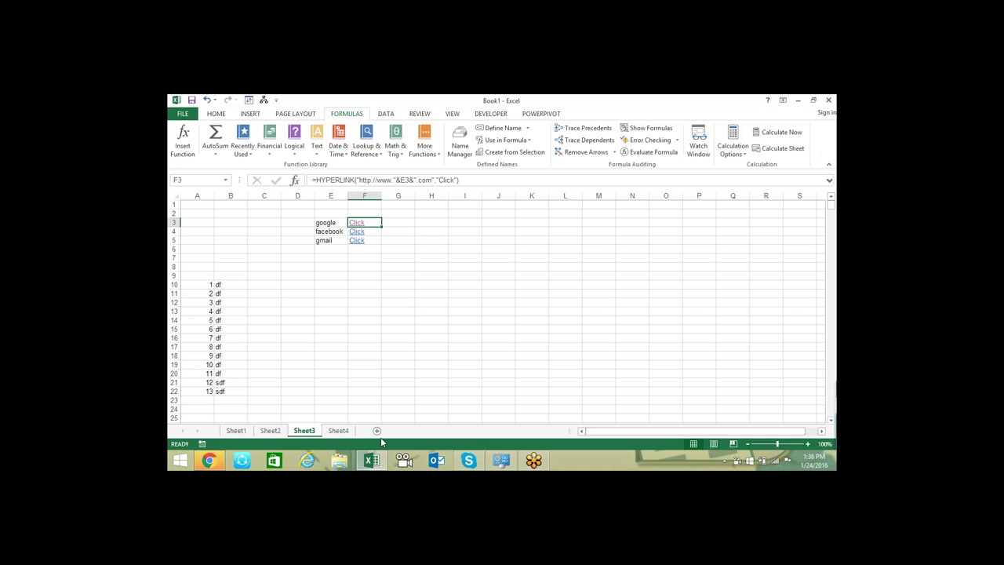
click(407, 269)
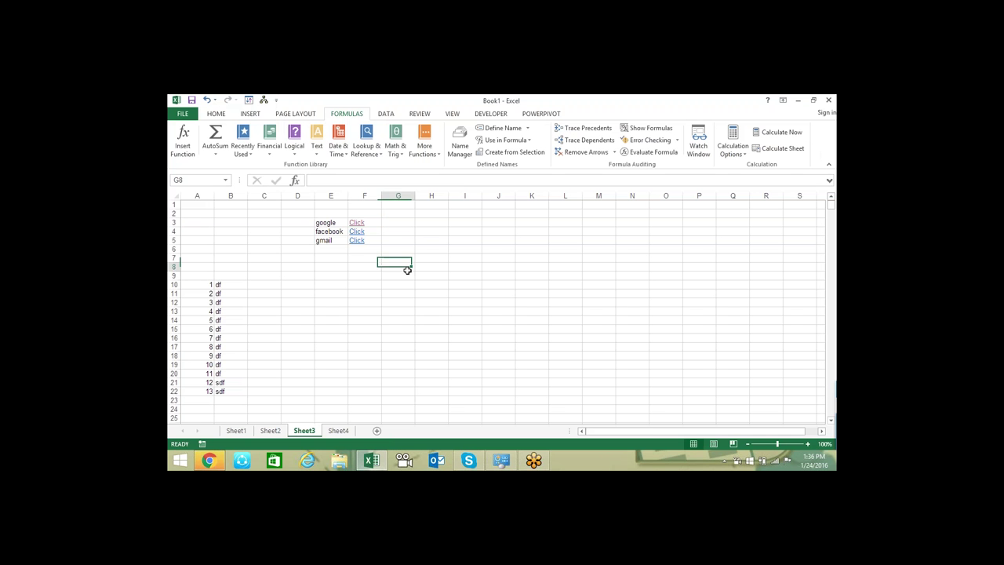
click(361, 232)
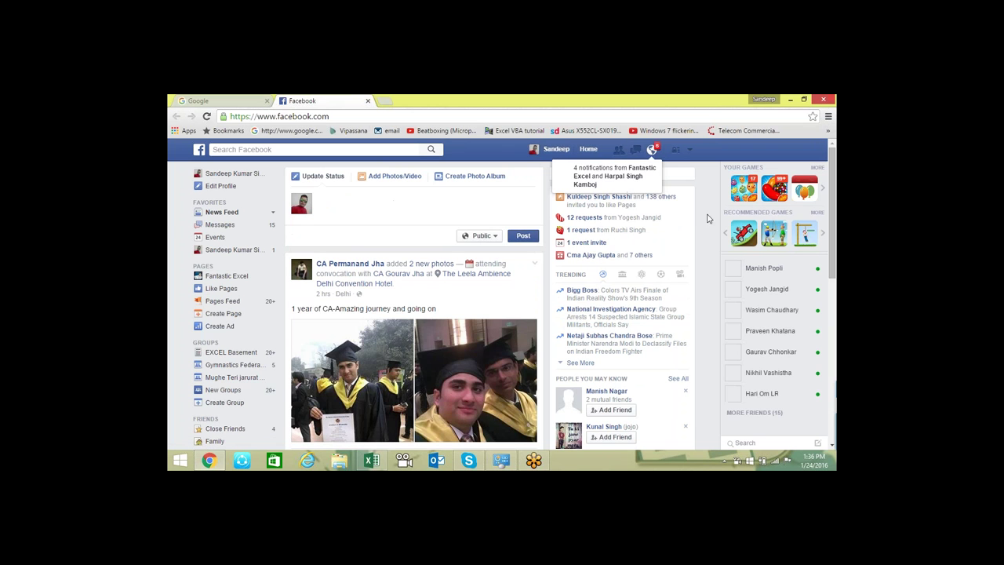
key(alt+Tab)
Review the site names and HYPERLINK formulas in E3:F5
click(444, 276)
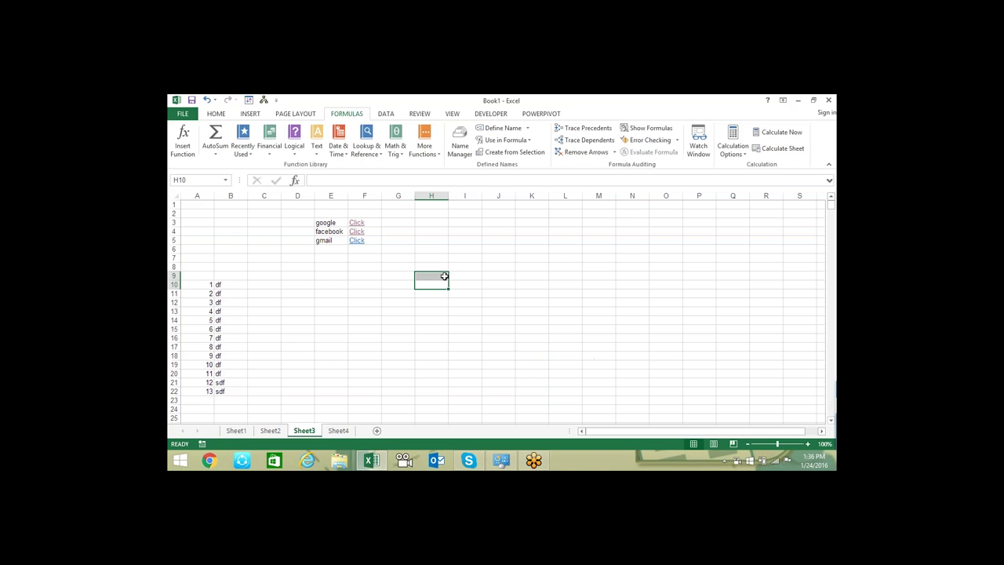
click(396, 221)
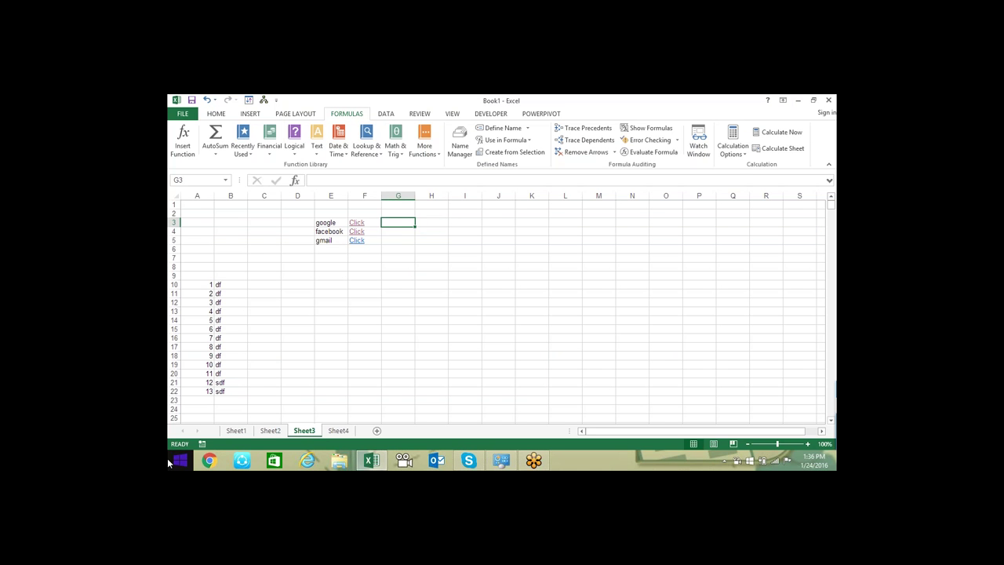
key(Left)
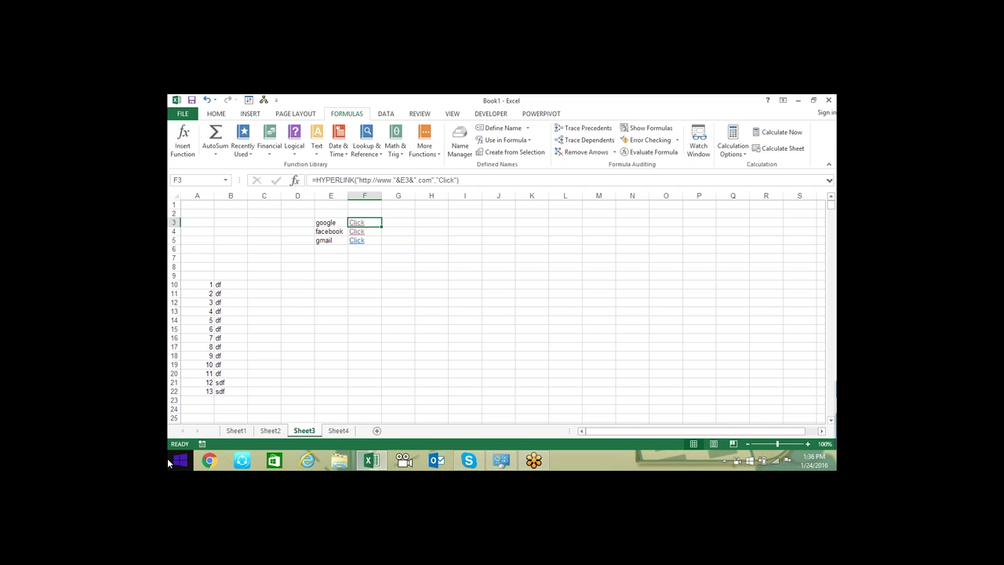
key(Left)
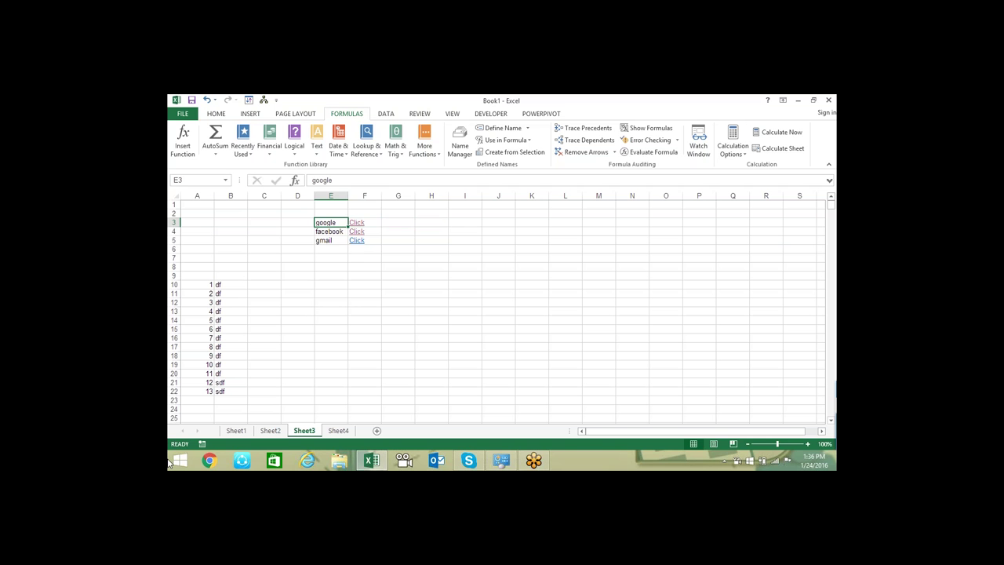
key(shift+Right)
key(shift+Down)
key(shift+Down)
key(Right)
key(Right)
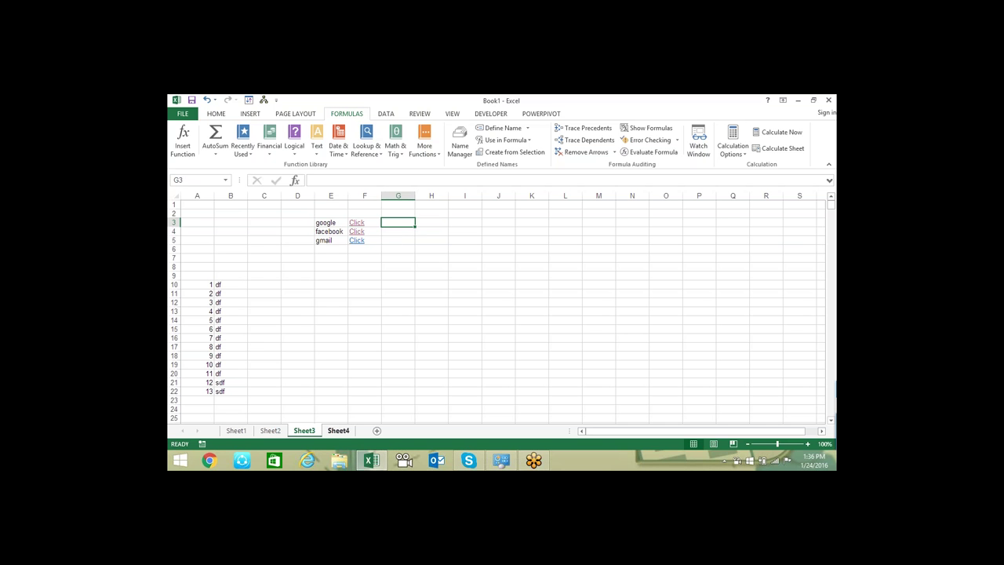
Add Sheet5, Sheet6 and Sheet7, and move Sheet4 ahead of Sheet5
click(377, 432)
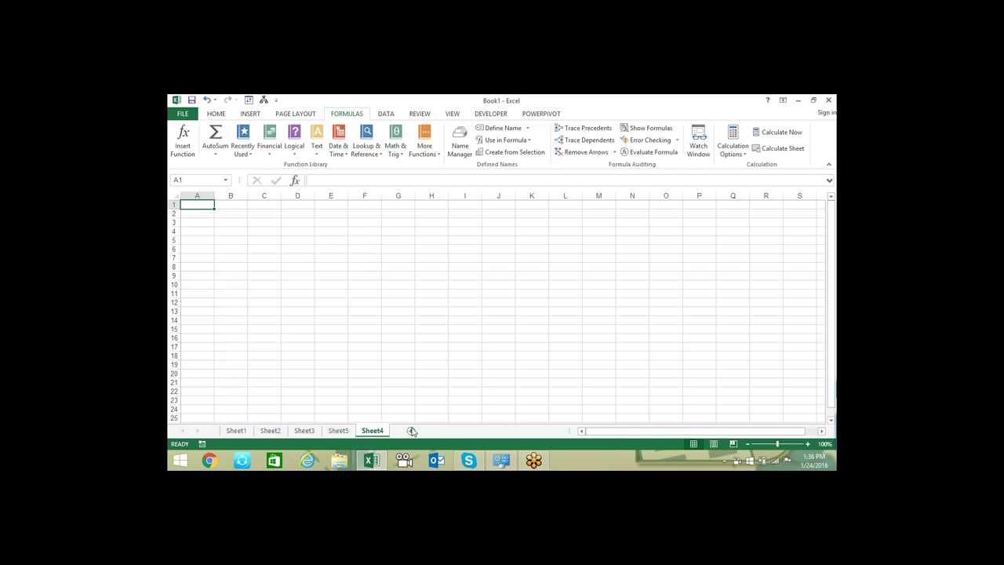
click(410, 430)
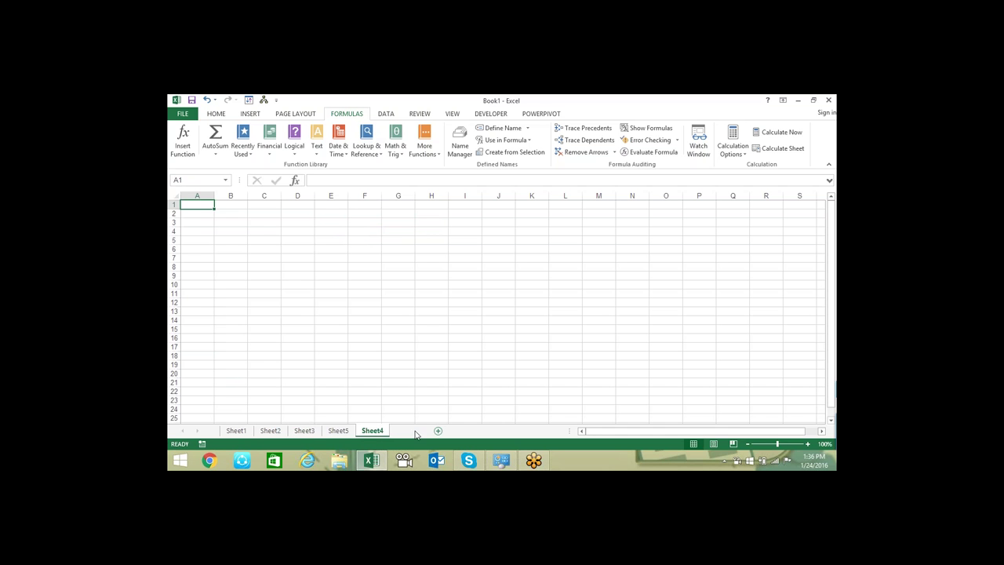
click(371, 430)
click(398, 431)
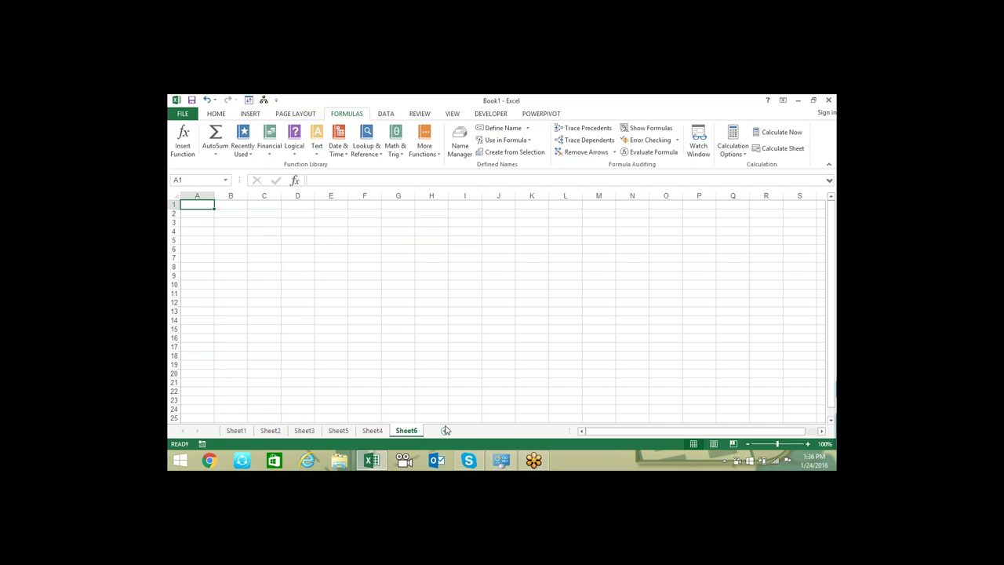
click(445, 431)
click(344, 431)
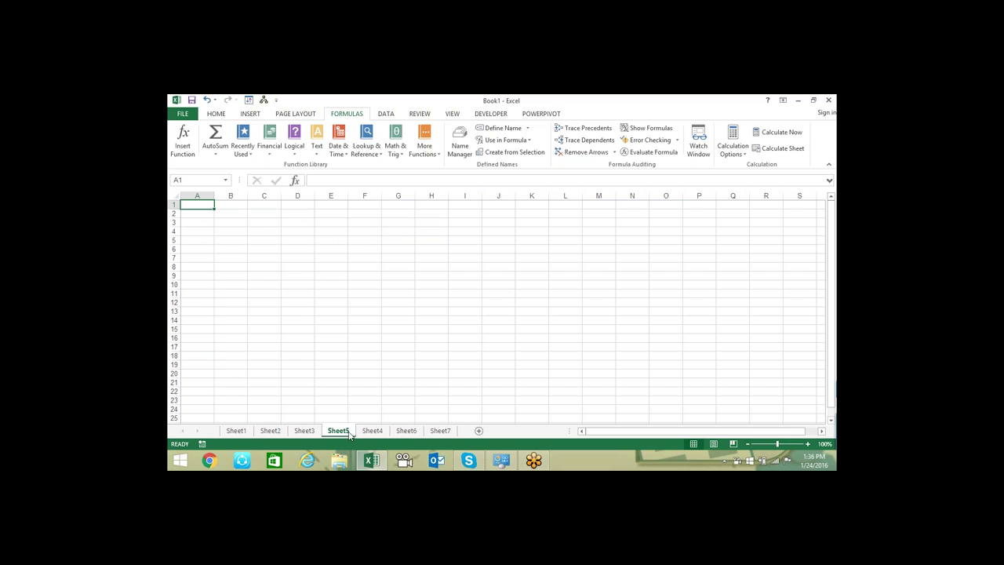
drag(373, 431, 333, 432)
Enter Sheet5 in A1 and fill Sheet6 and Sheet7 down to A3
text(She)
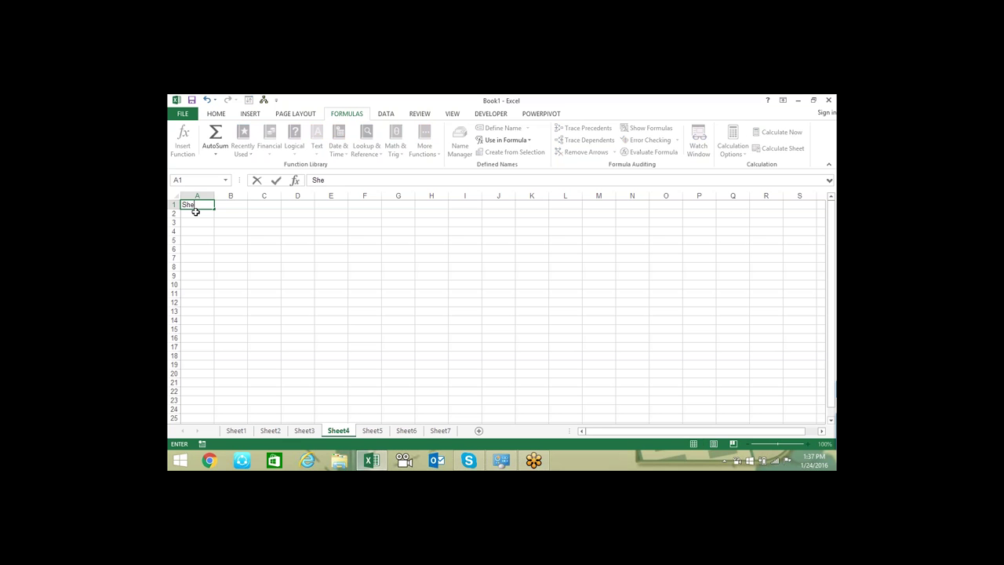
text(et)
text(5)
key(Return)
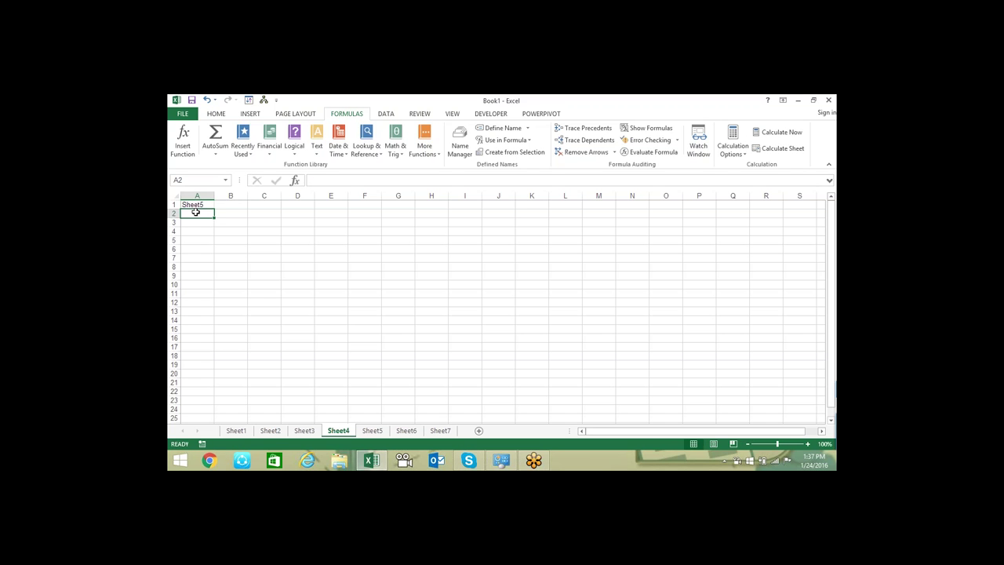
click(197, 195)
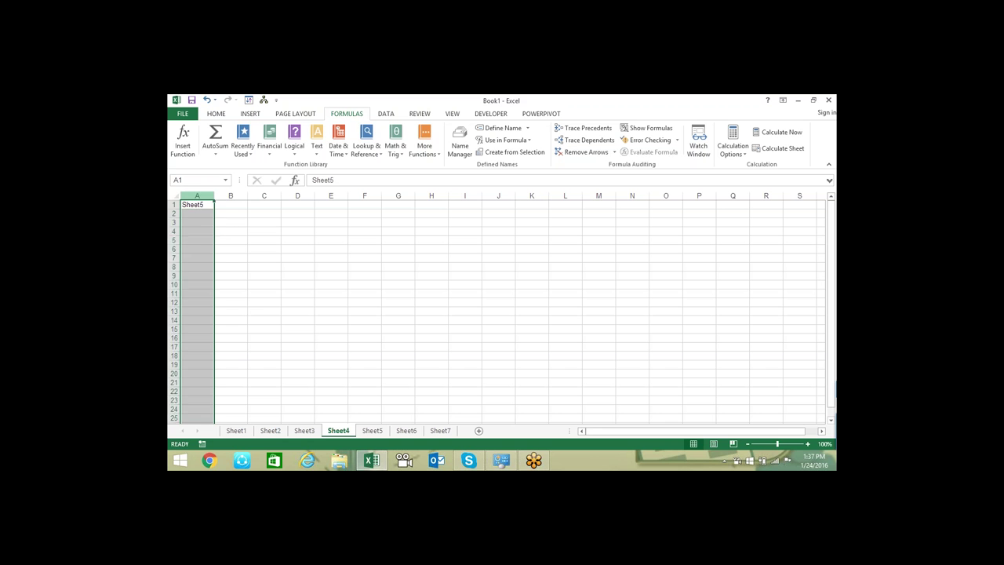
click(196, 203)
drag(213, 208, 210, 225)
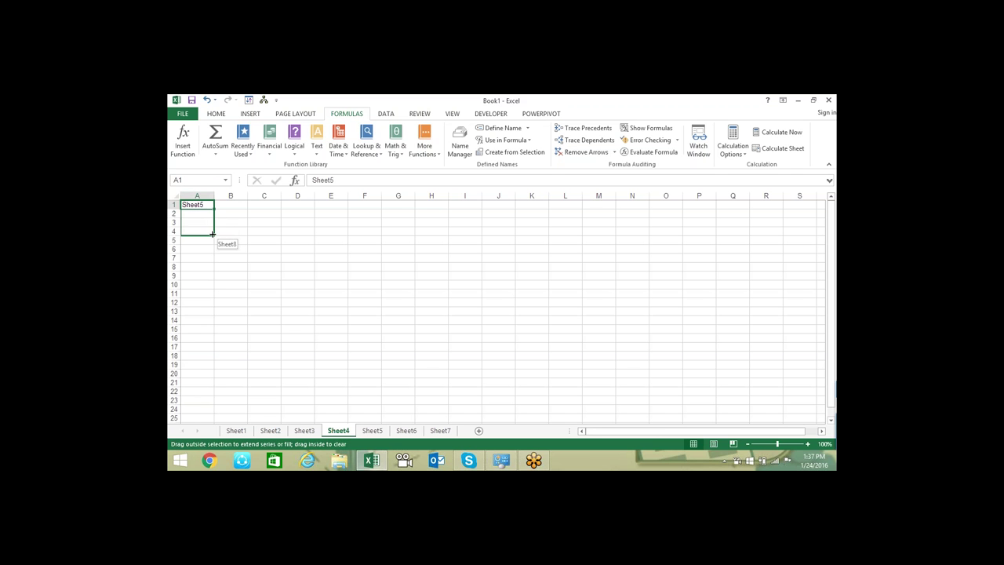
Enter =HYPERLINK(A1&"!"&A1,"Click") in B1, accepting Excel's suggested correction
key(Right)
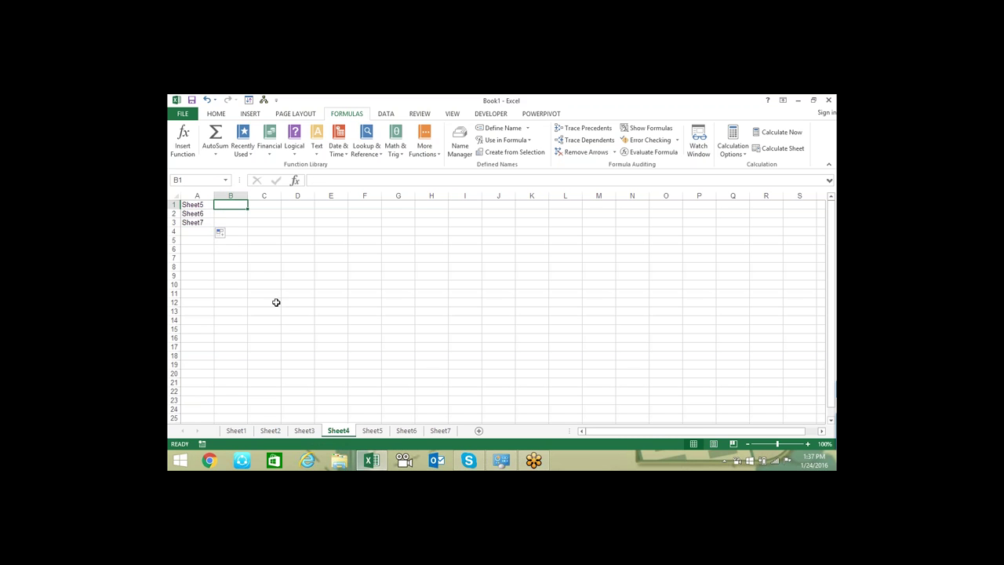
text(=)
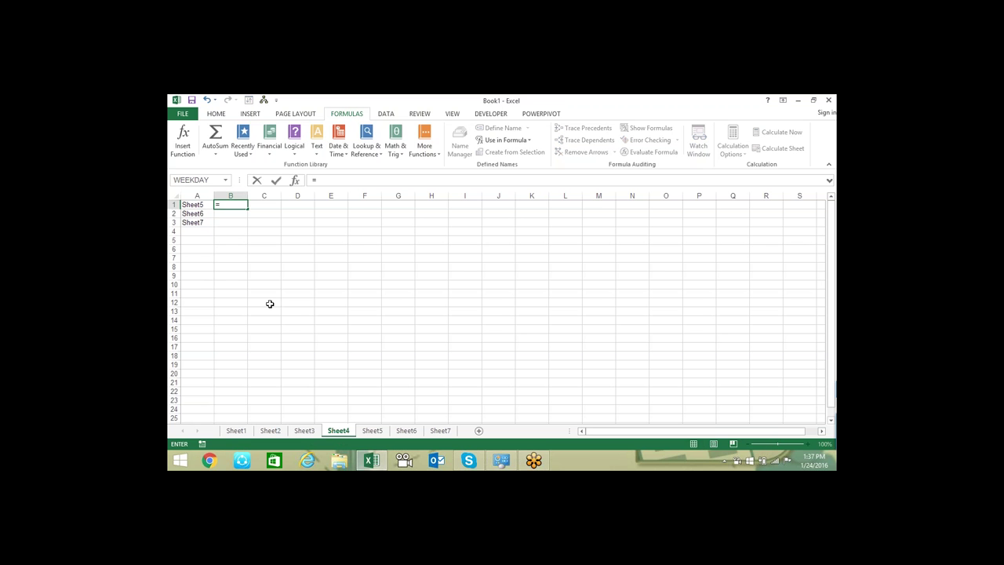
text(hy)
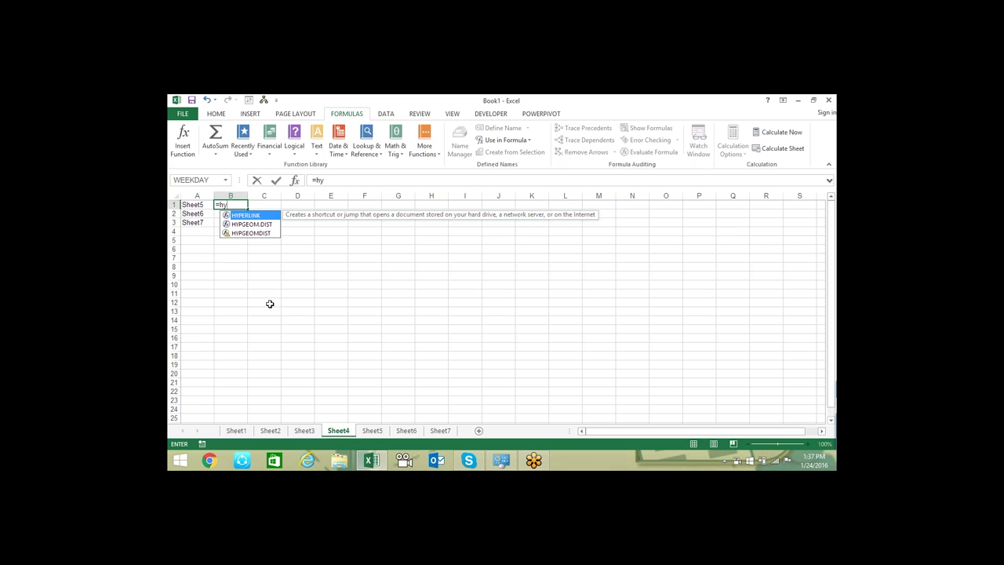
key(Tab)
key(Left)
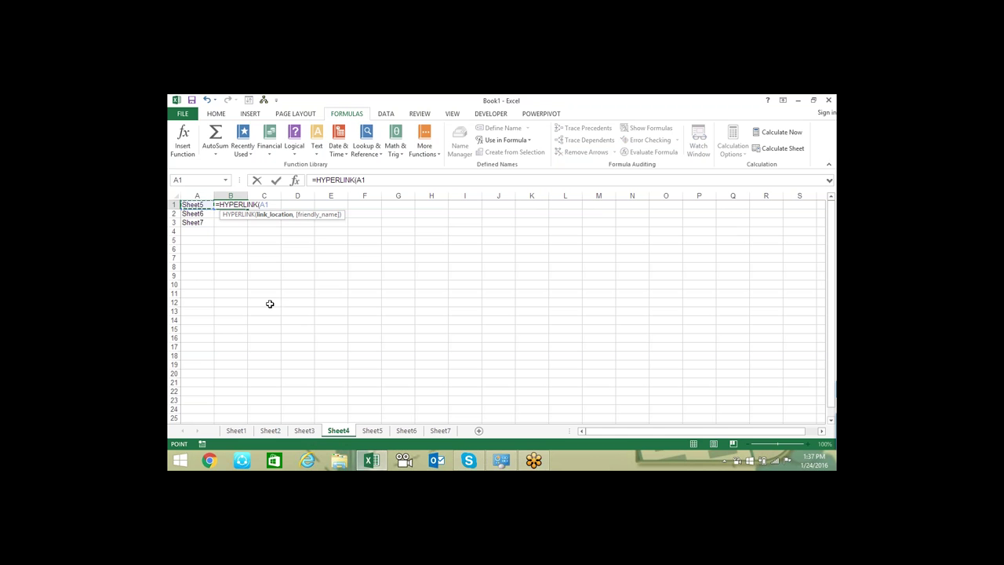
key(BackSpace)
click(196, 204)
text(")
key(BackSpace)
text(&"!)
text(")
text(&)
text(a1)
text(,"Clic)
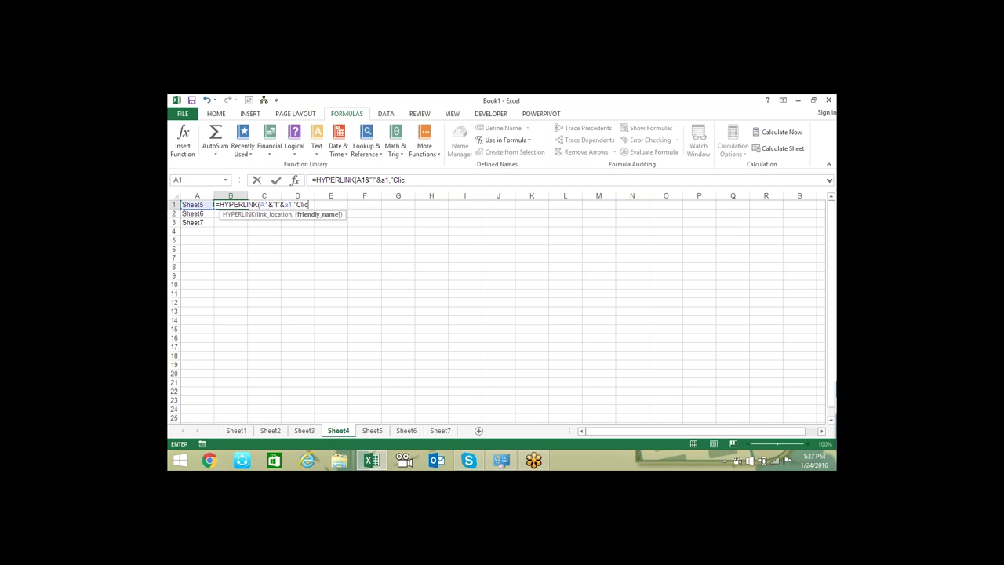
text(k)
key(Return)
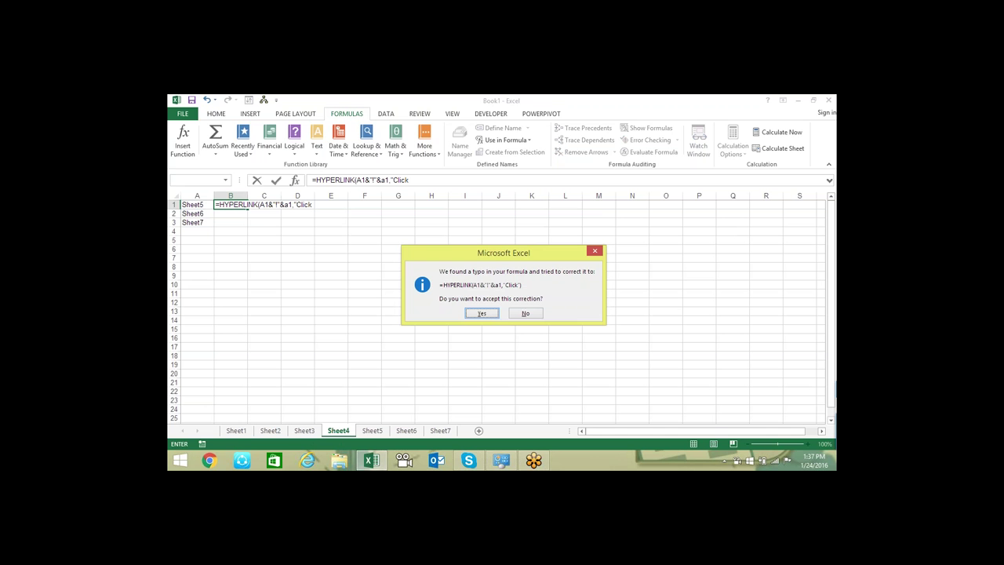
click(479, 314)
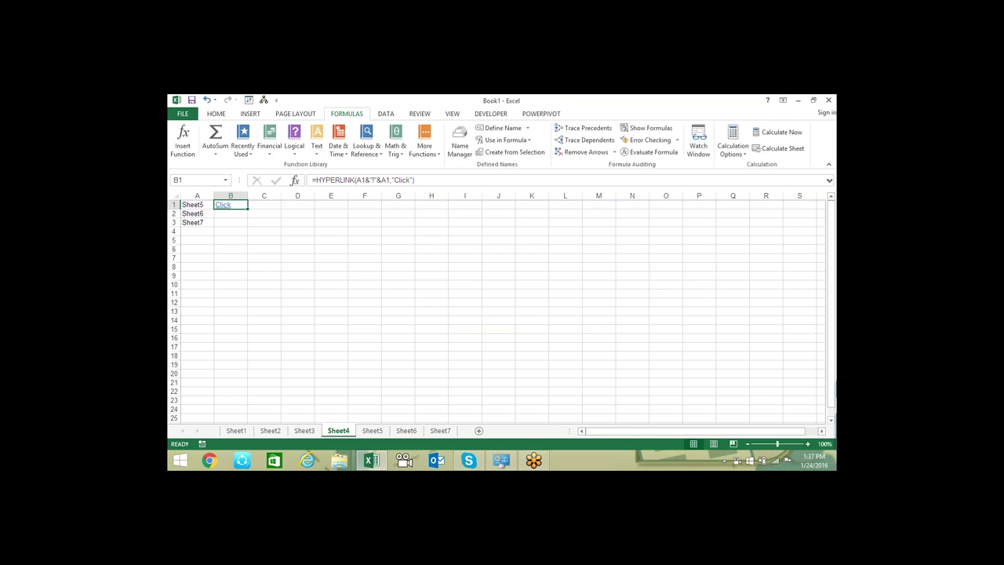
click(312, 240)
Try a Sheet5 A1 reference in D5, then cancel it
text(=)
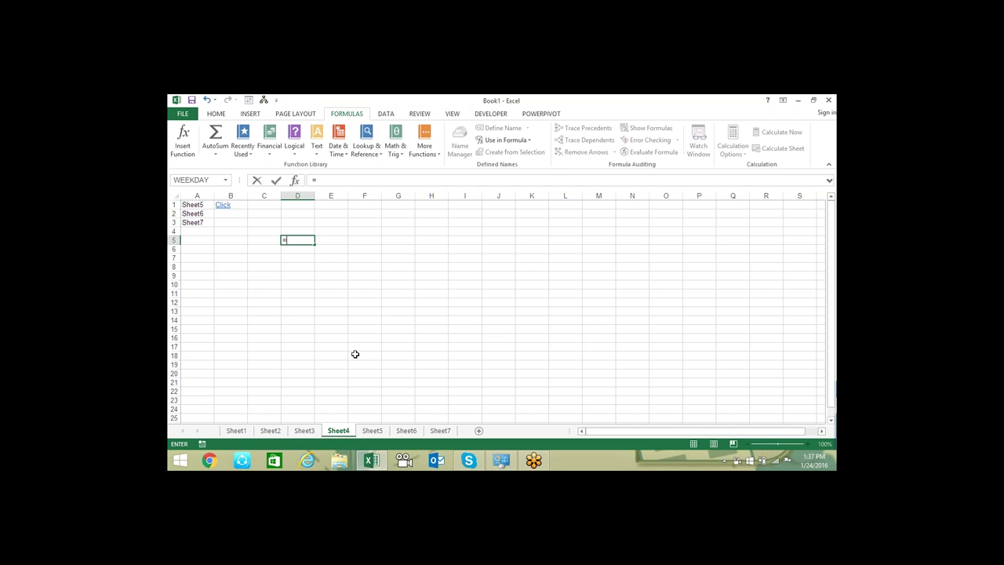
text(shee)
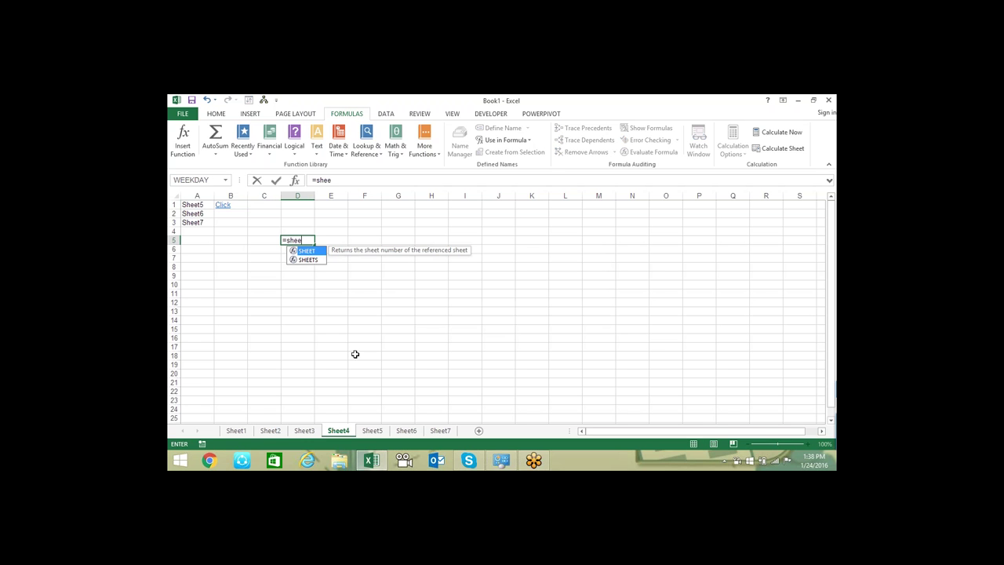
key(BackSpace)
key(BackSpace)
key(BackSpace)
text(")
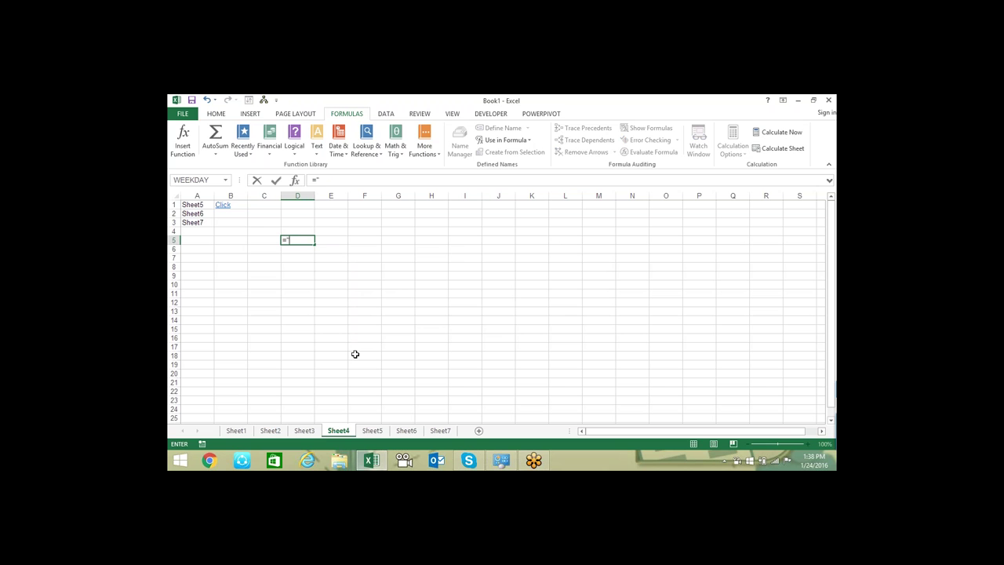
text(Sh)
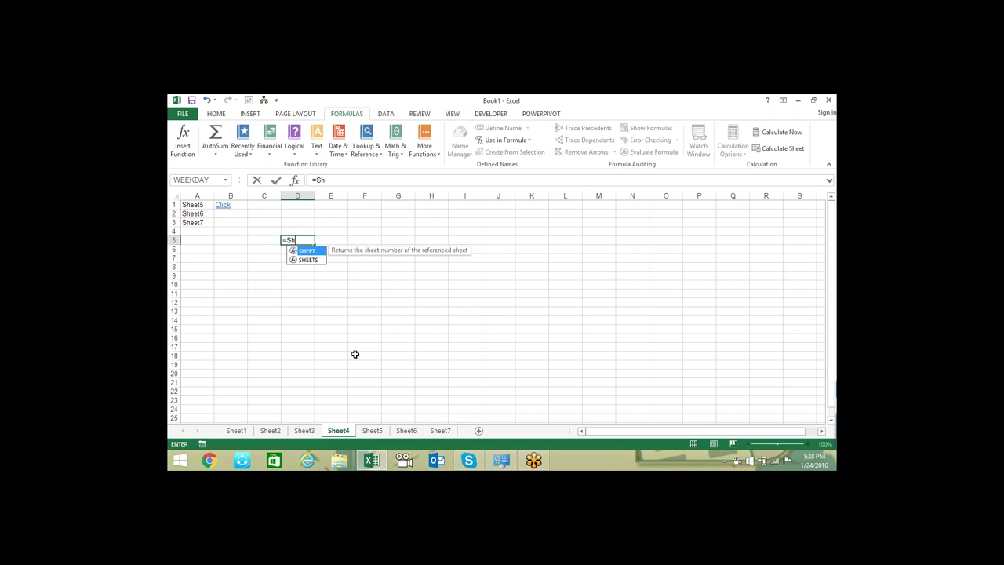
text(eet)
text(5)
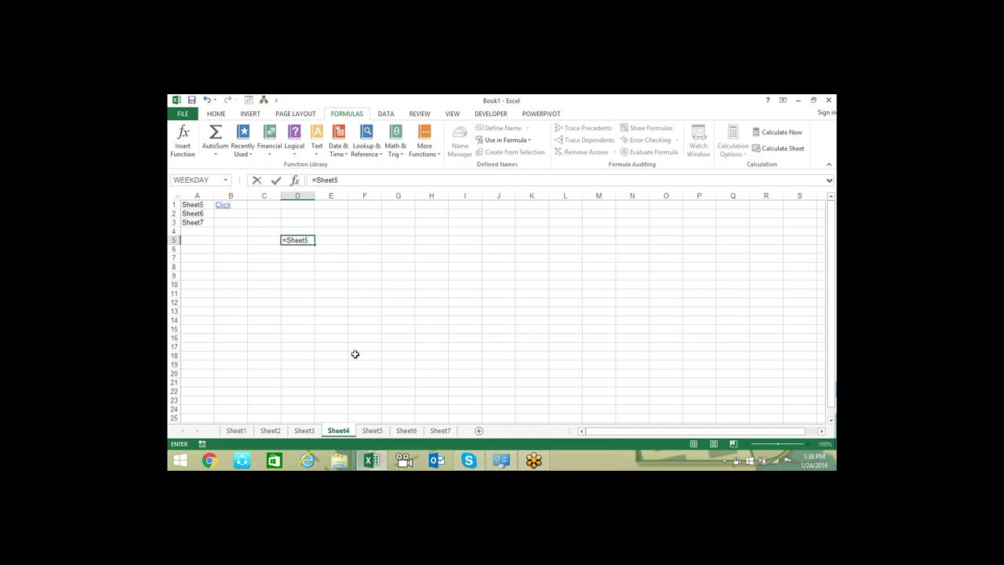
text(A)
text(1)
key(Escape)
Fill B1's HYPERLINK formula down to B3
key(Up)
key(Up)
key(Up)
key(Up)
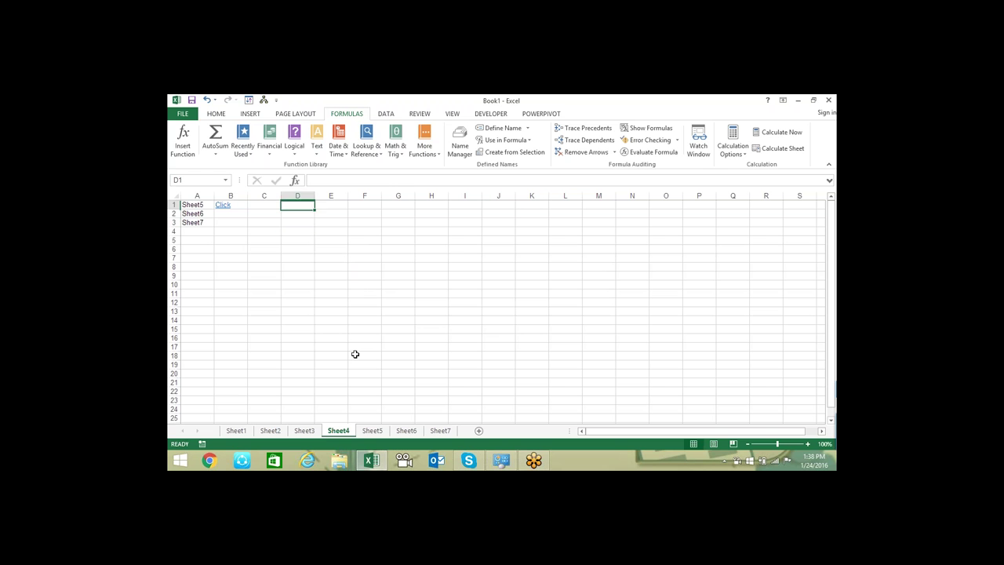
key(Left)
key(Left)
key(Down)
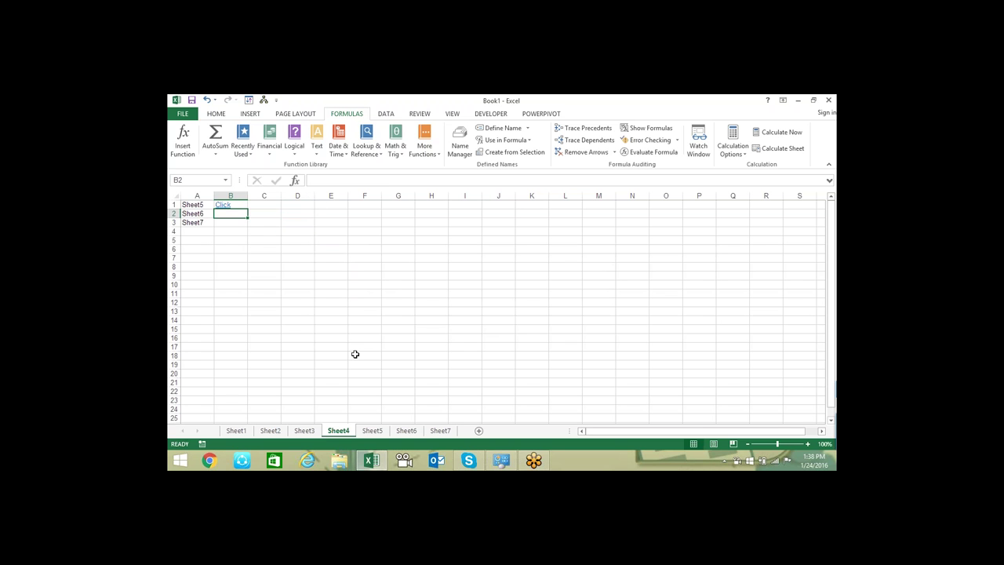
key(ctrl+d)
key(Down)
key(ctrl+d)
key(Up)
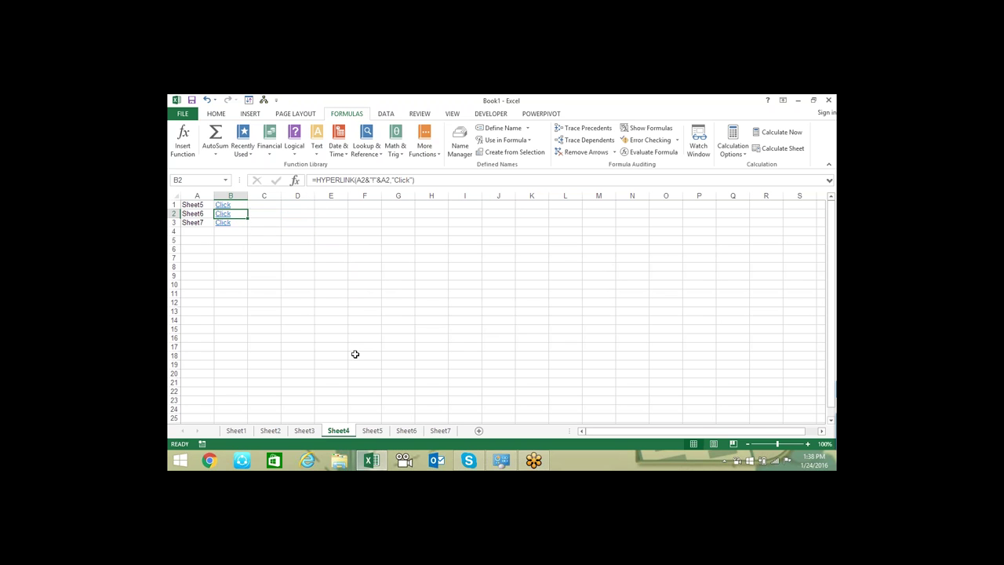
key(Up)
Test B1's Click link, which reports an invalid address
click(287, 229)
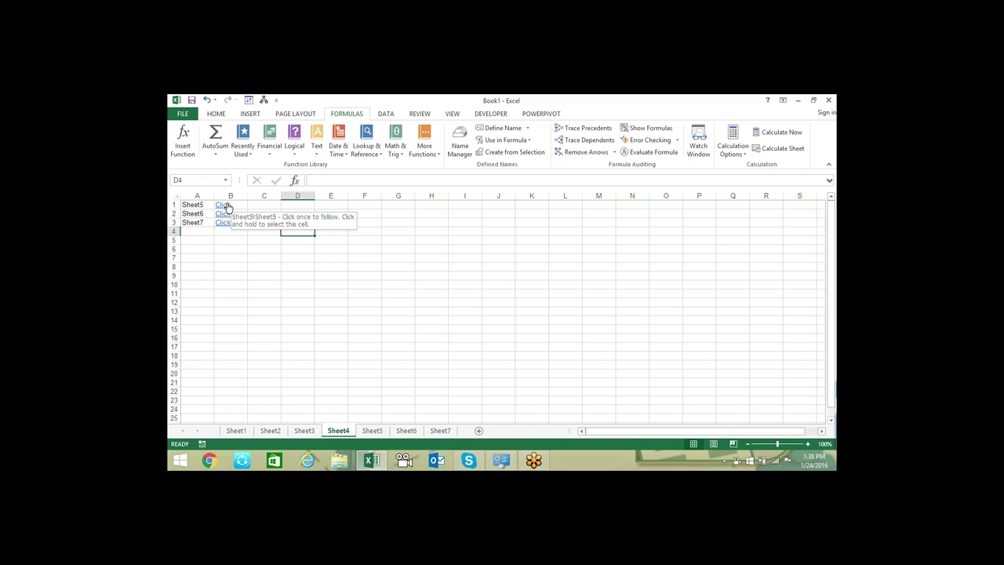
drag(261, 248, 255, 239)
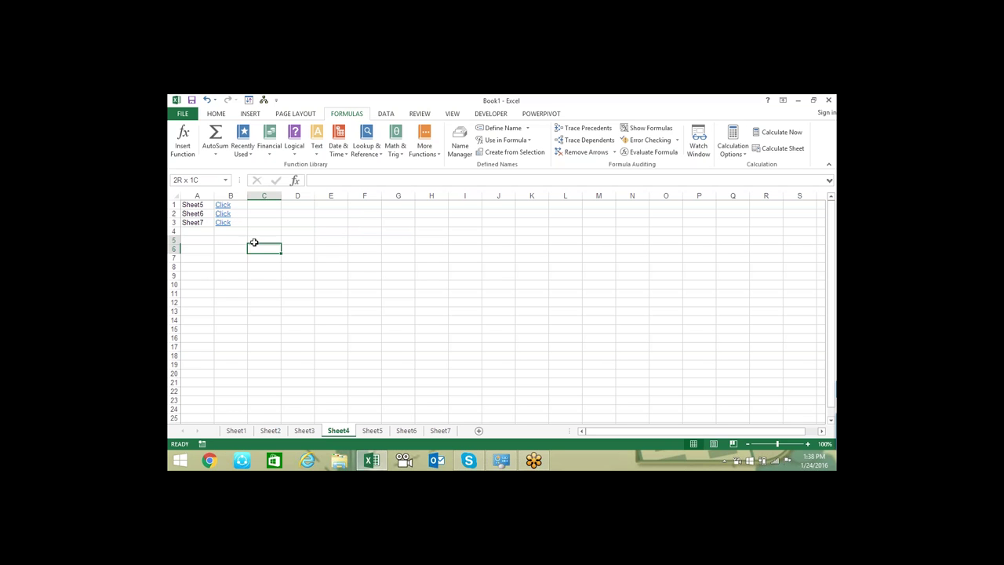
click(209, 205)
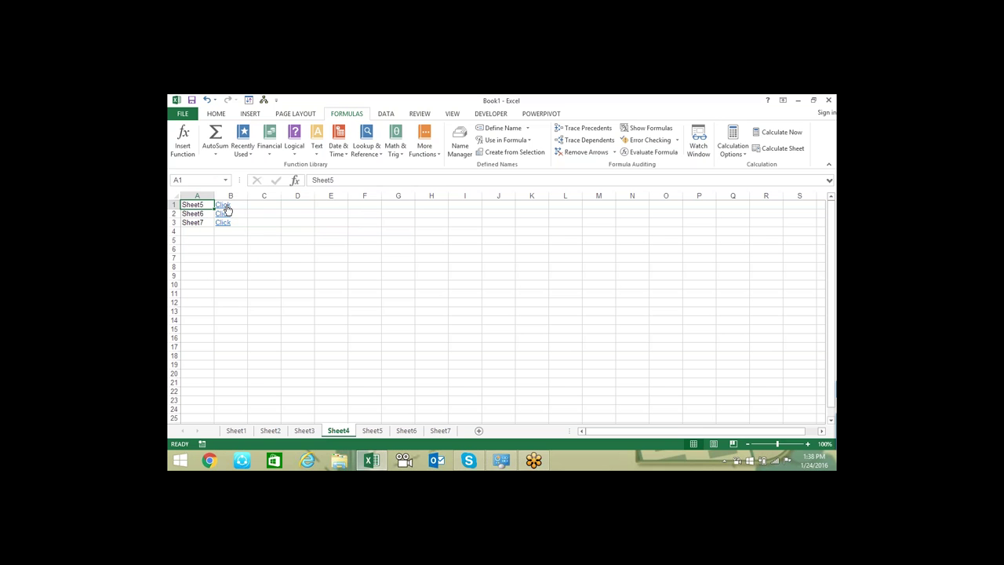
click(225, 206)
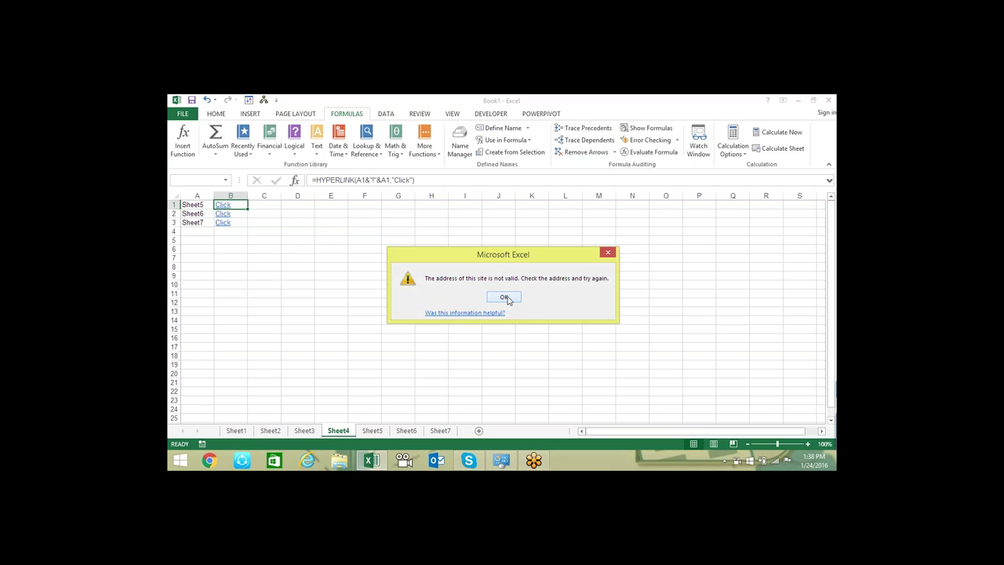
click(504, 297)
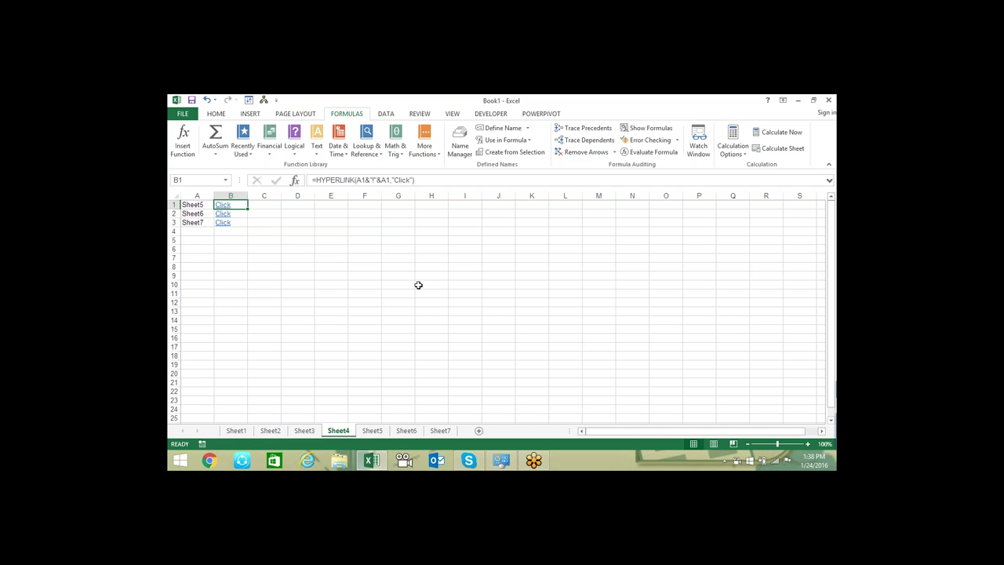
Change B1 to =HYPERLINK(A1&"!A1","Click") and retest the link, still getting the error
key(F2)
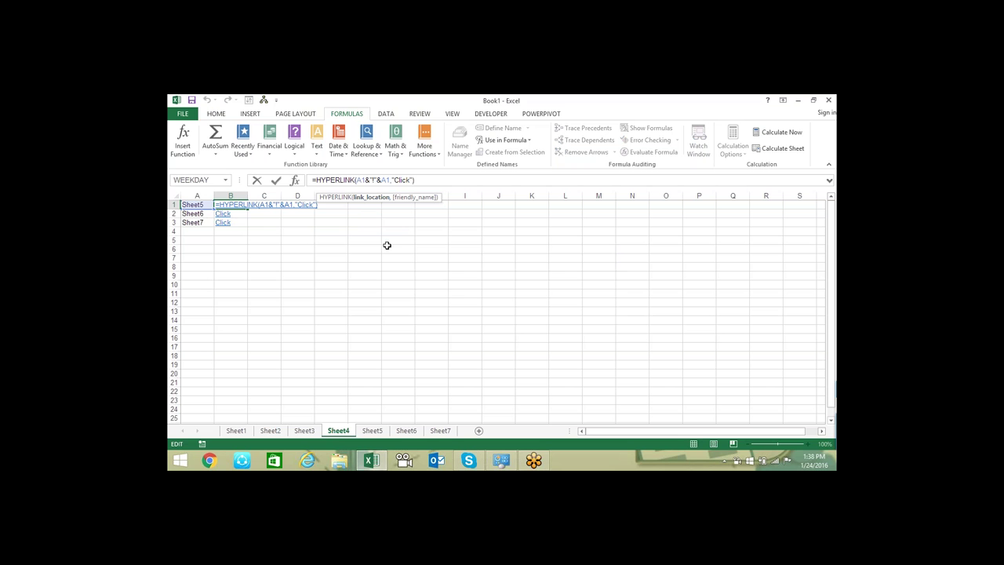
text(")
key(BackSpace)
key(BackSpace)
key(BackSpace)
text(")
key(Return)
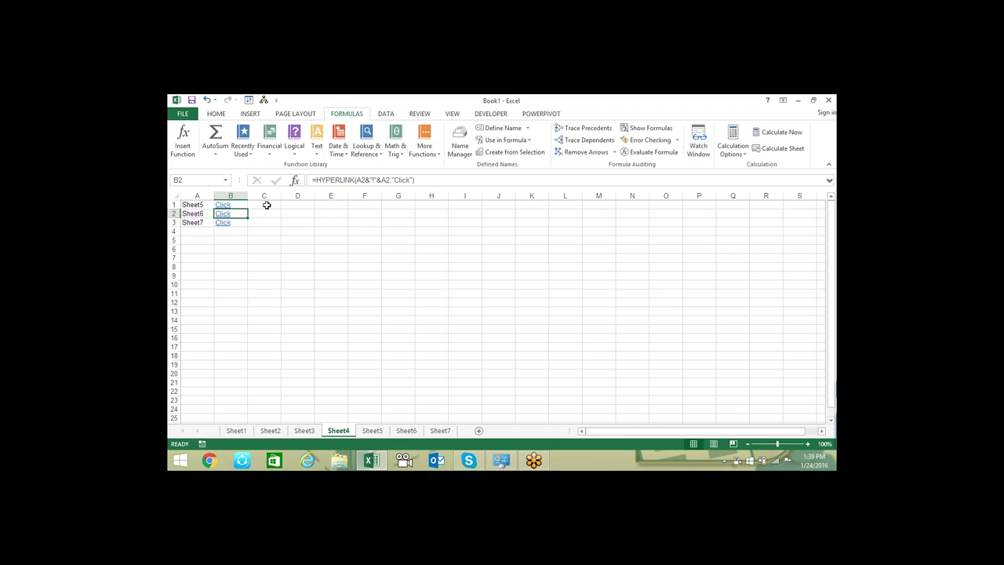
key(Down)
key(Up)
key(Up)
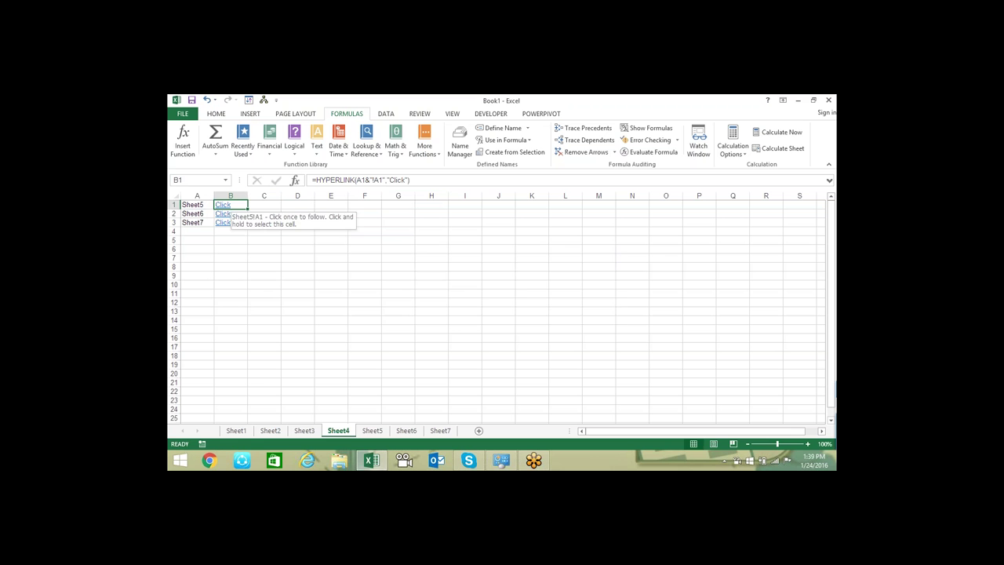
click(224, 206)
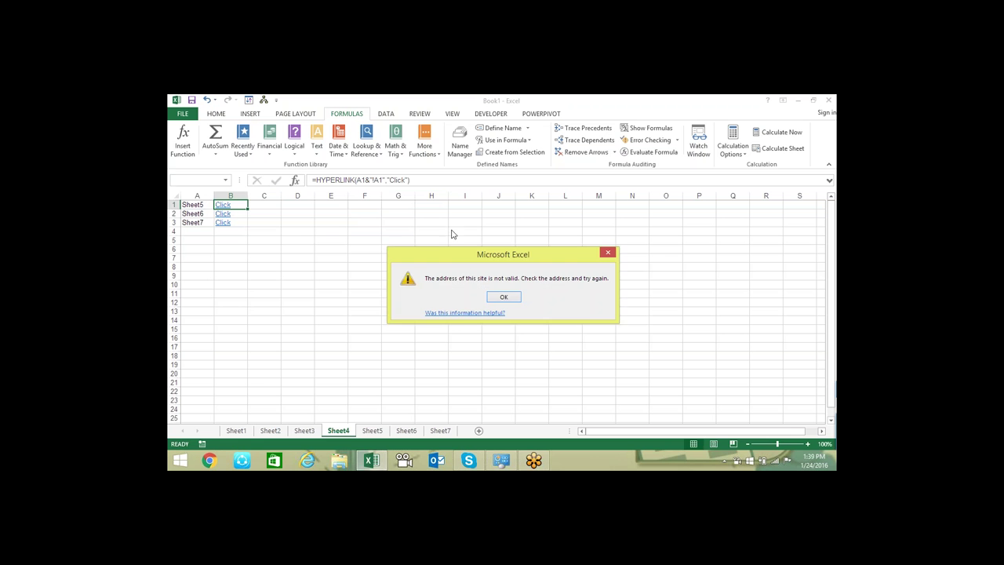
click(504, 298)
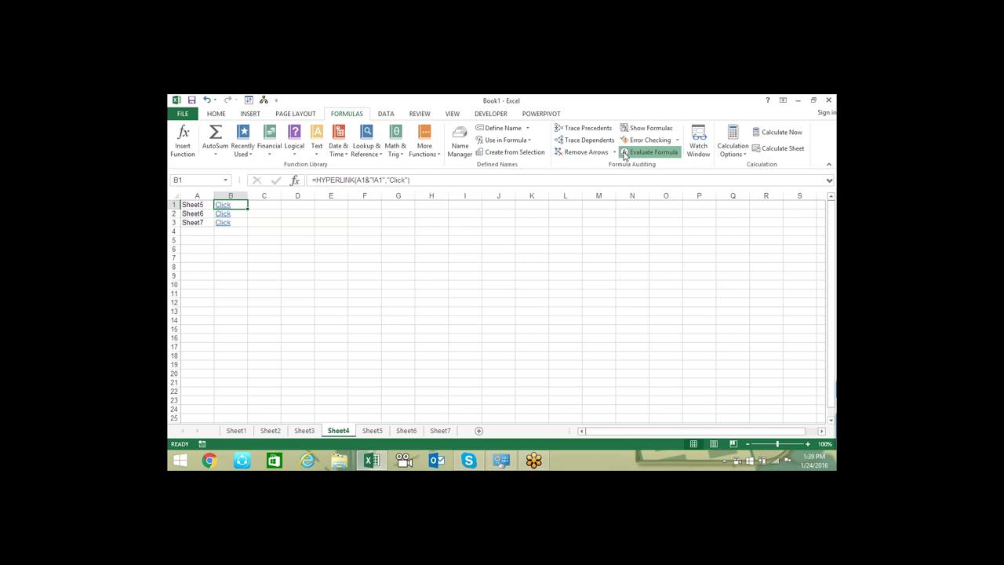
click(648, 152)
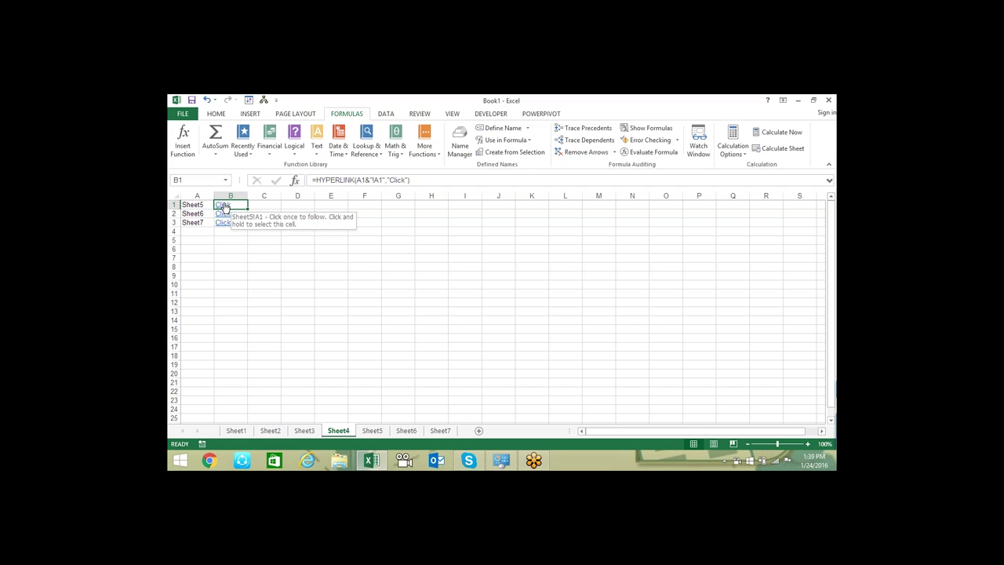
click(224, 207)
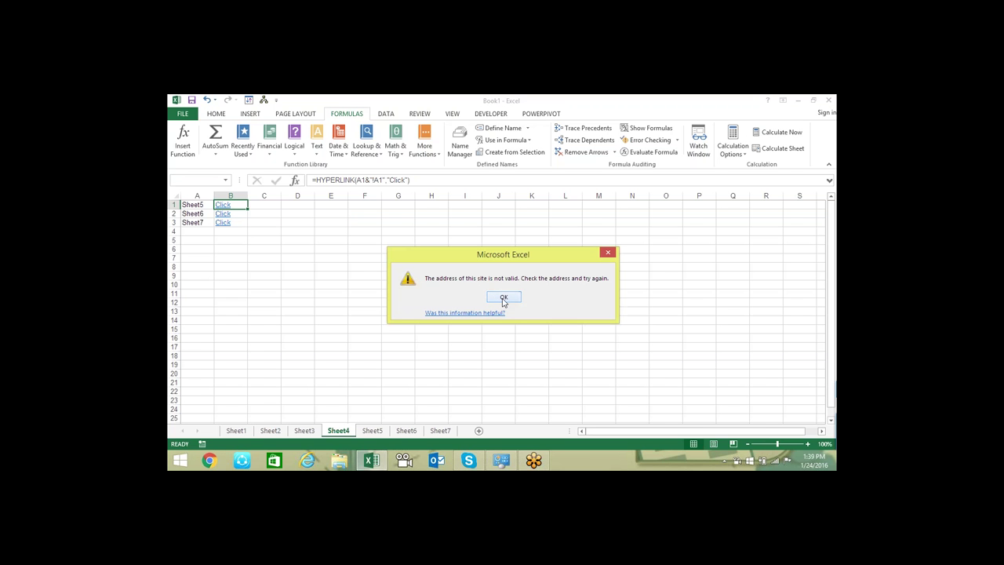
click(503, 298)
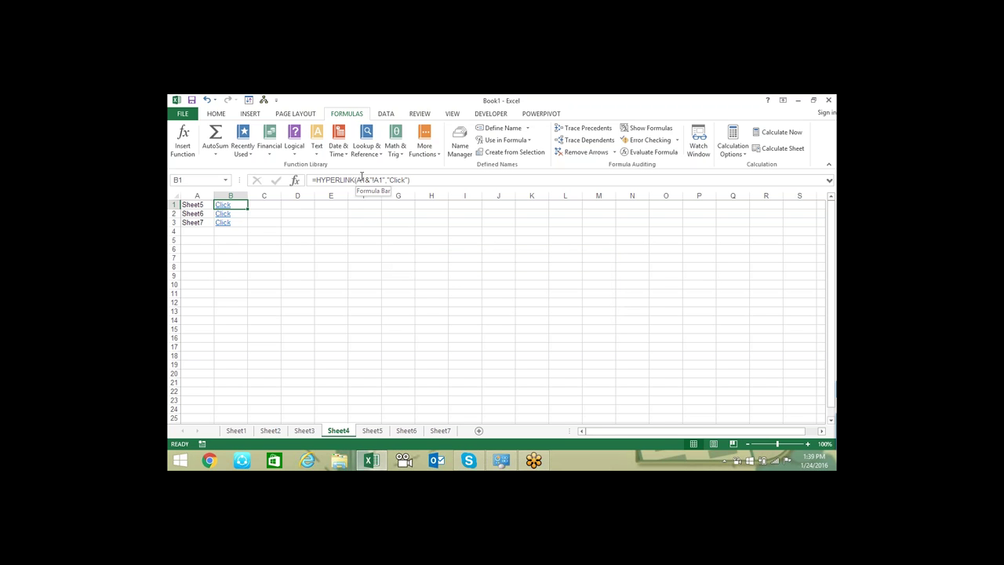
click(629, 154)
click(602, 308)
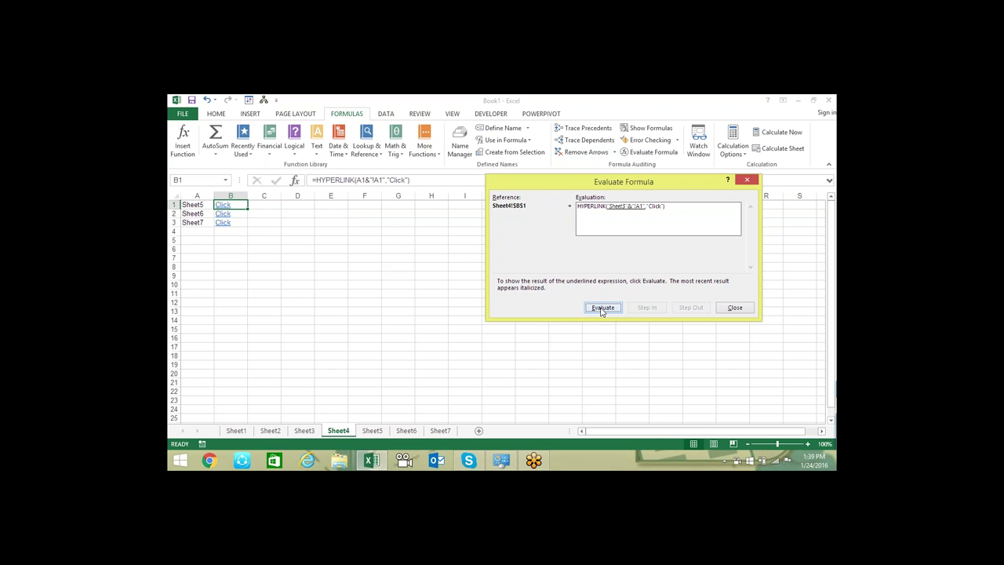
click(602, 309)
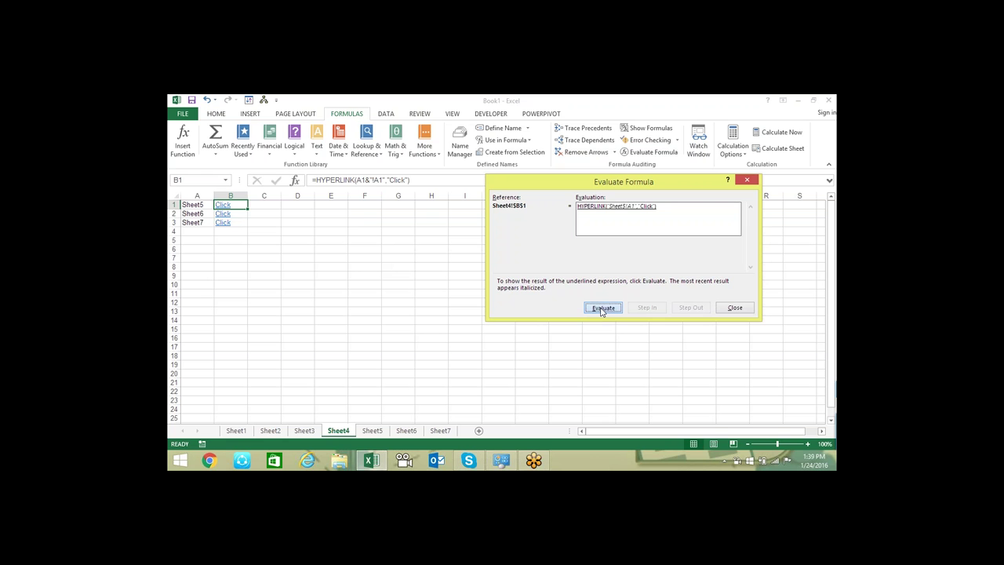
click(603, 308)
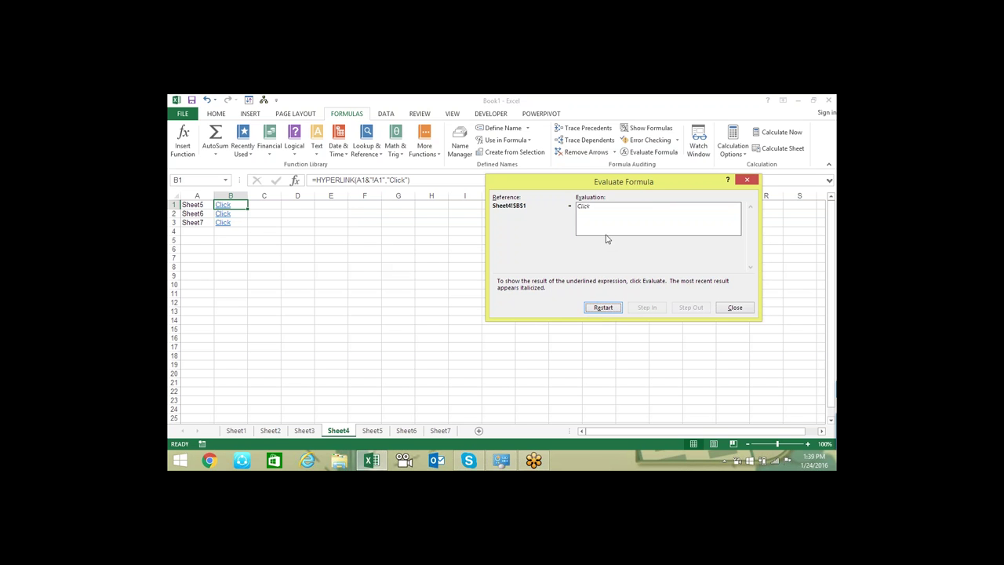
click(744, 310)
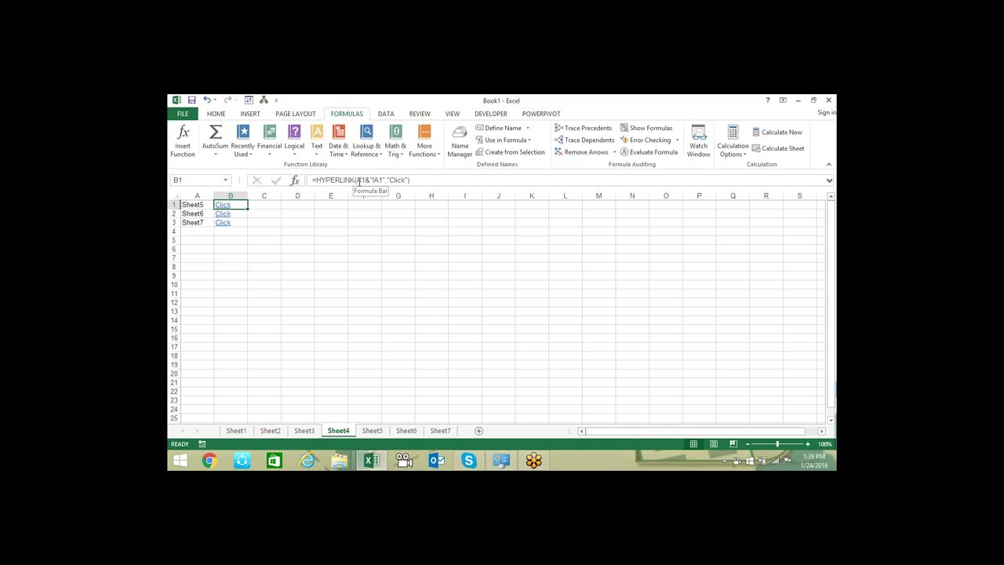
Wrap B1's link path in INDIRECT so it reads =HYPERLINK(INDIRECT(A1&"!A1"),"Click")
click(359, 180)
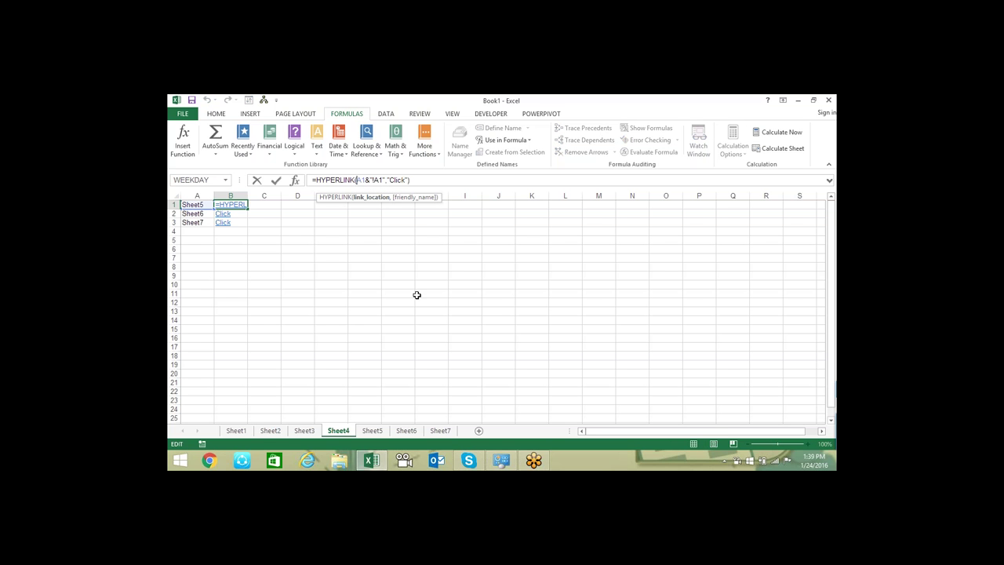
text(ind)
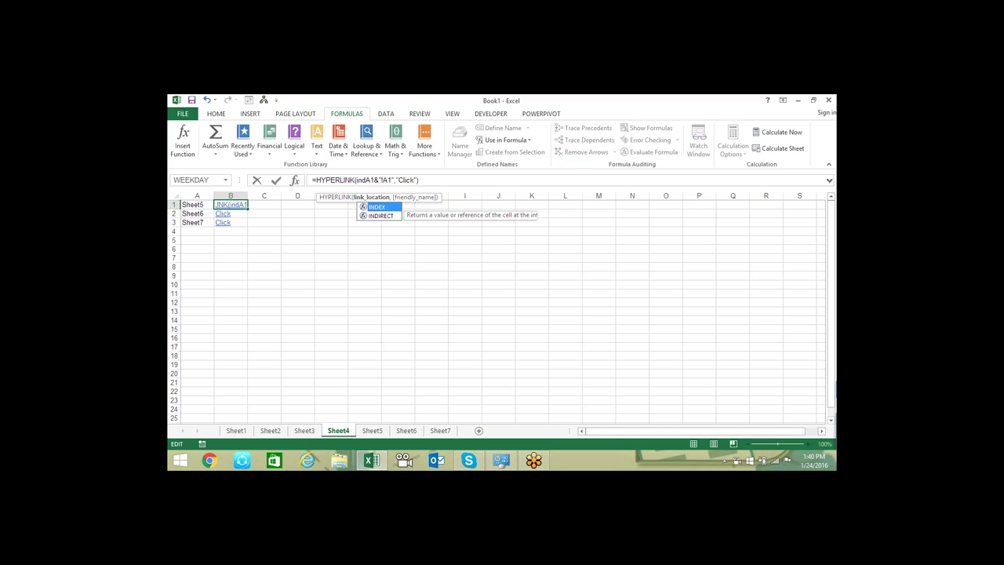
key(Down)
key(Tab)
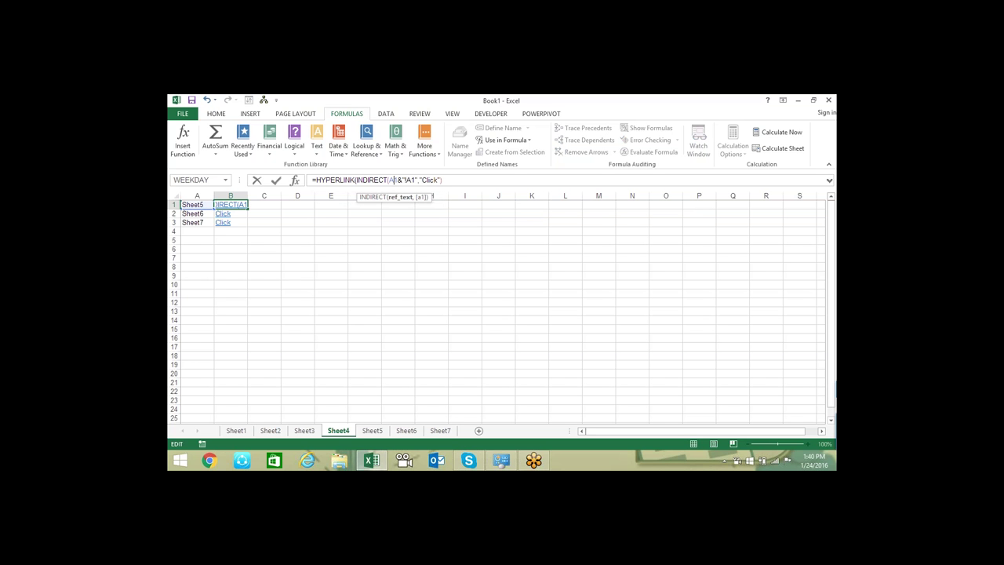
key(Right)
key(Right)
key(Right)
key(Right)
key(Right)
key(Right)
text())
key(Return)
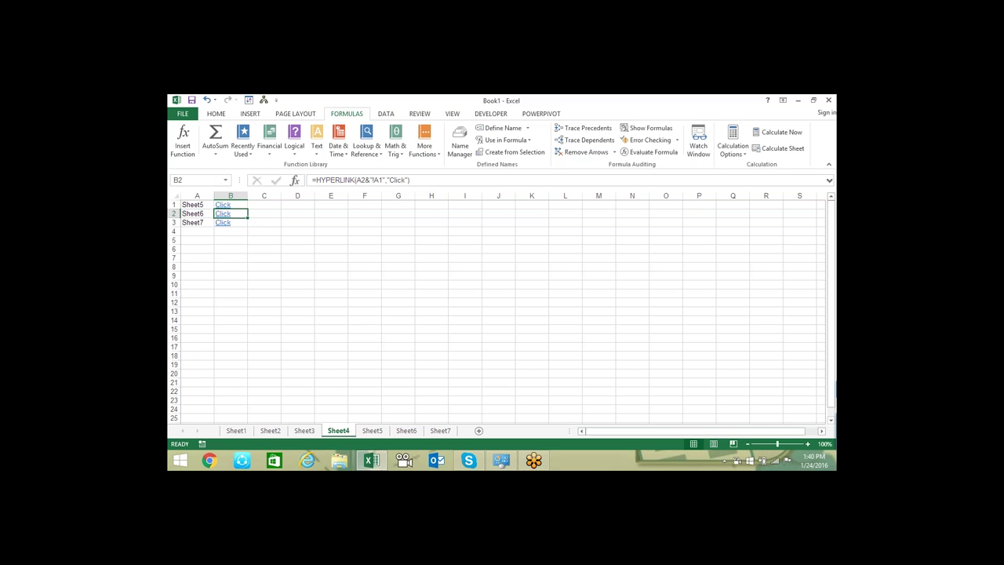
Copy the INDIRECT link formula down the link column and check B1 and B3's formulas
key(ctrl+d)
key(Down)
key(ctrl+d)
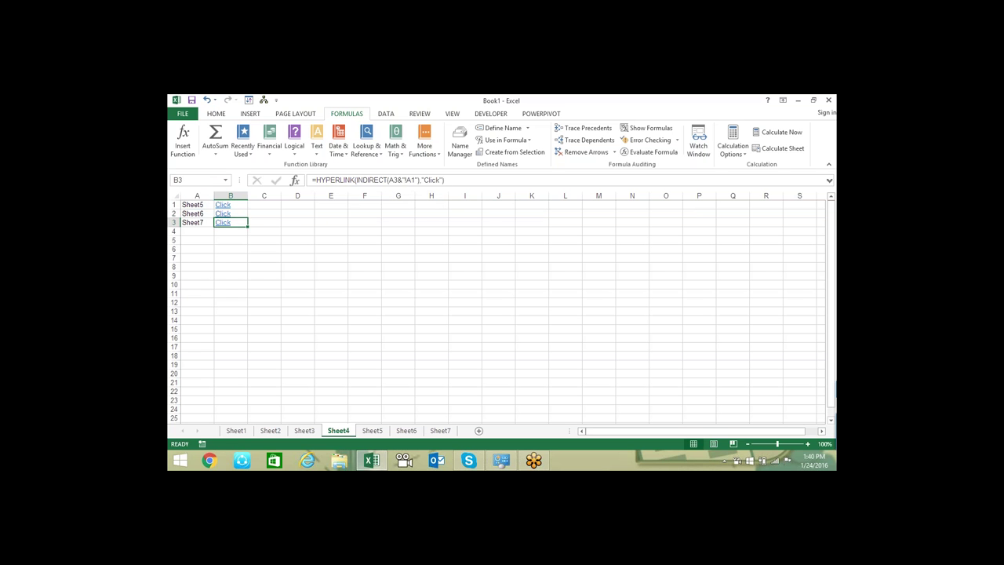
key(Down)
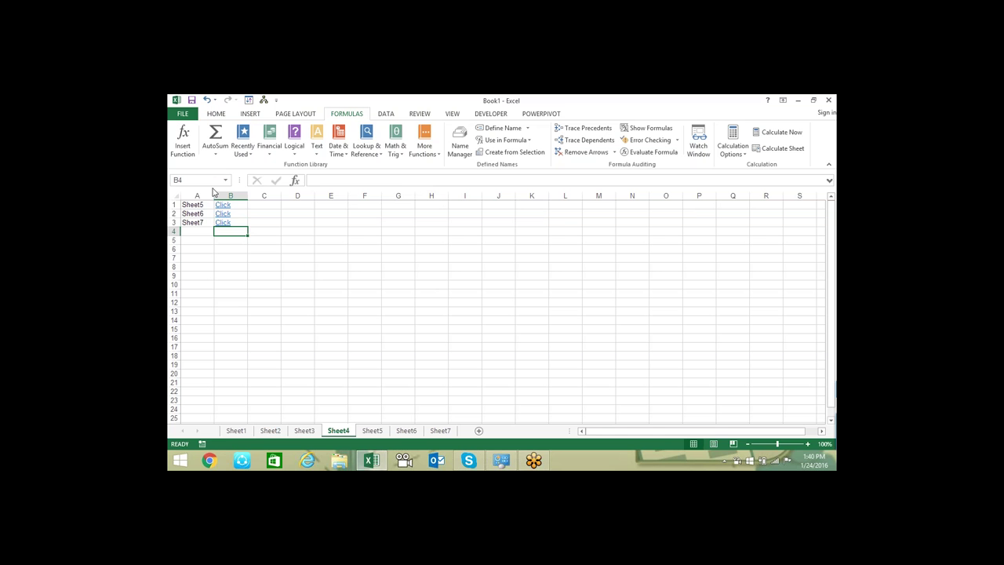
click(226, 206)
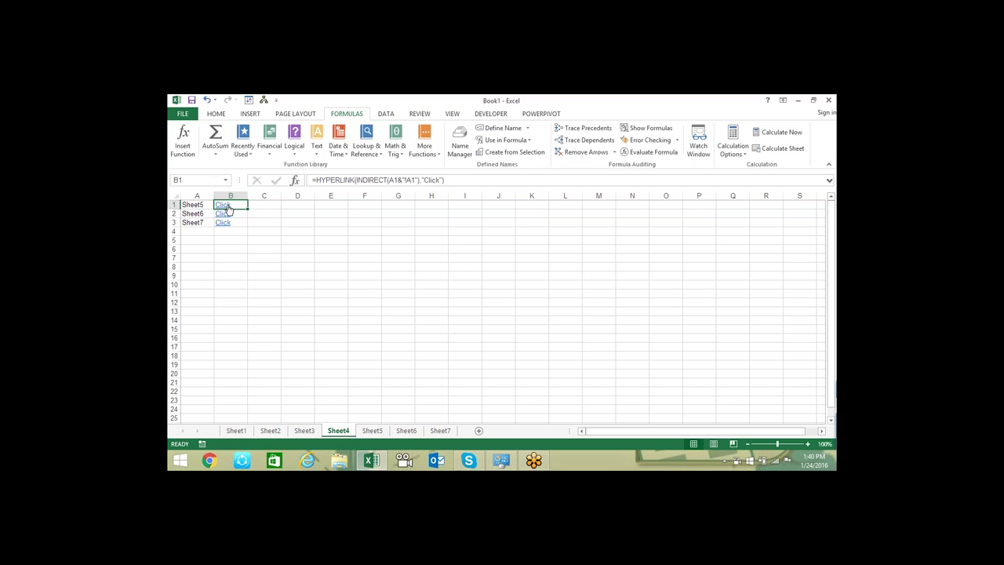
key(Down)
key(Down)
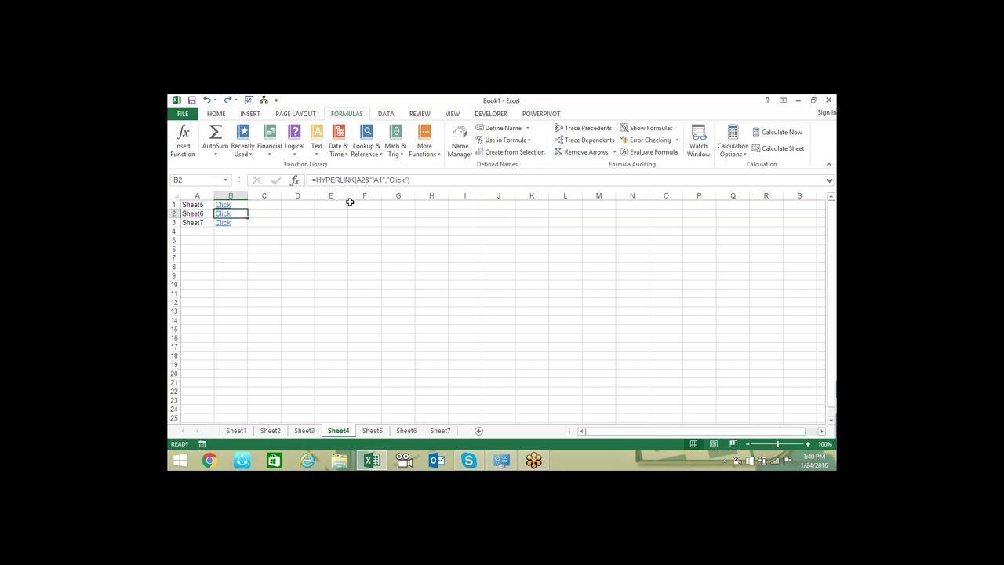
Enter the test reference =Sheet5!A1 in F7 by picking A1 on Sheet5
click(357, 259)
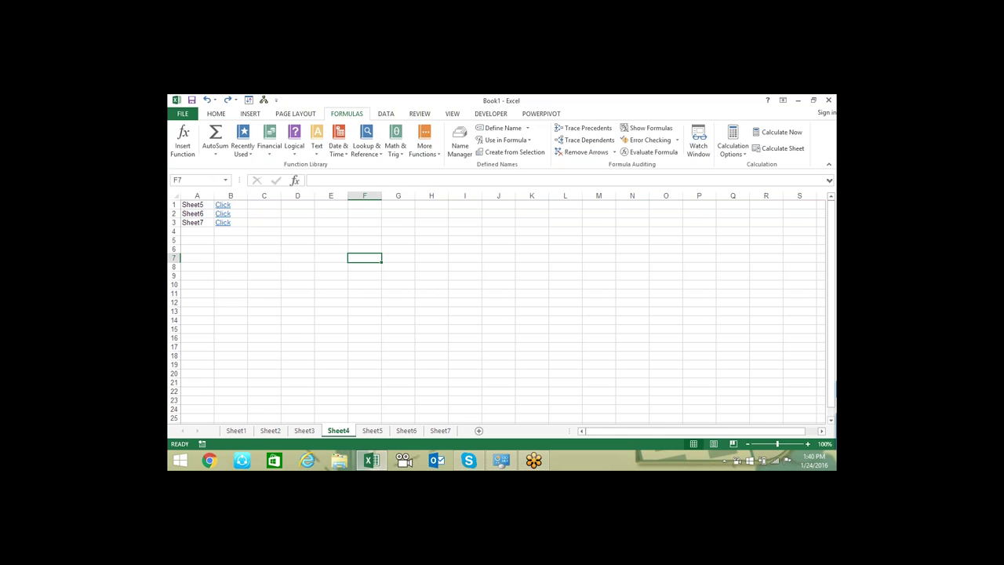
text(=)
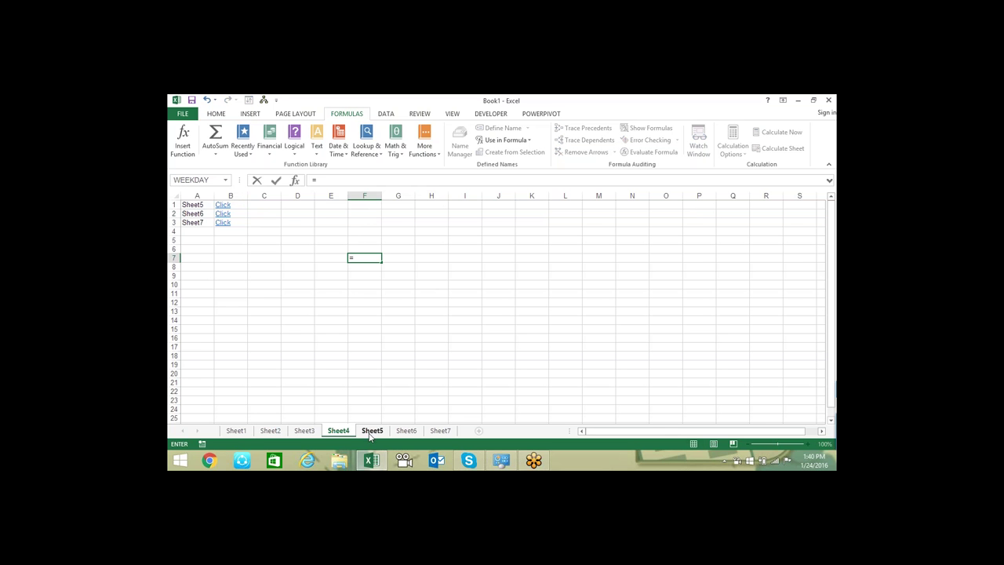
click(372, 431)
click(200, 205)
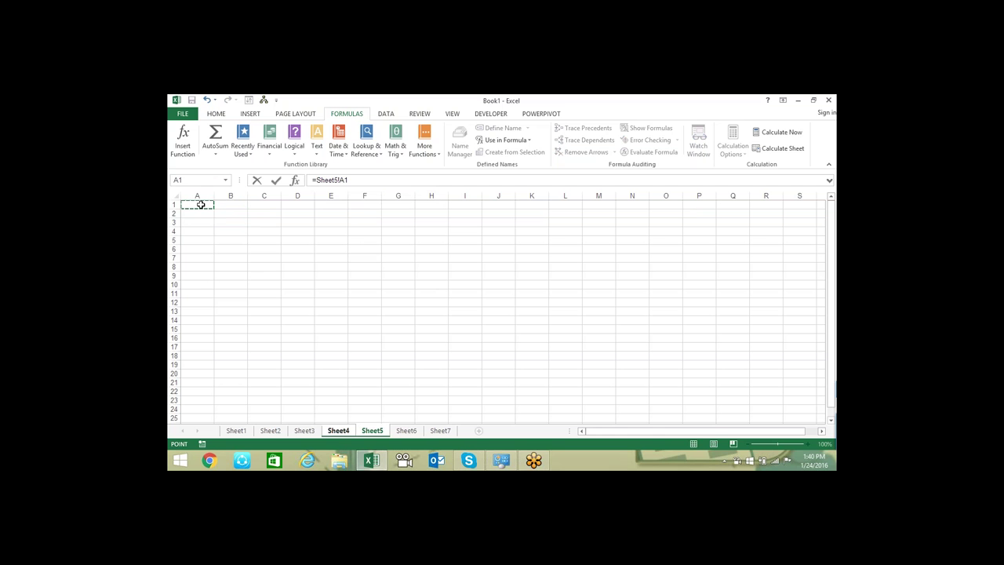
key(Return)
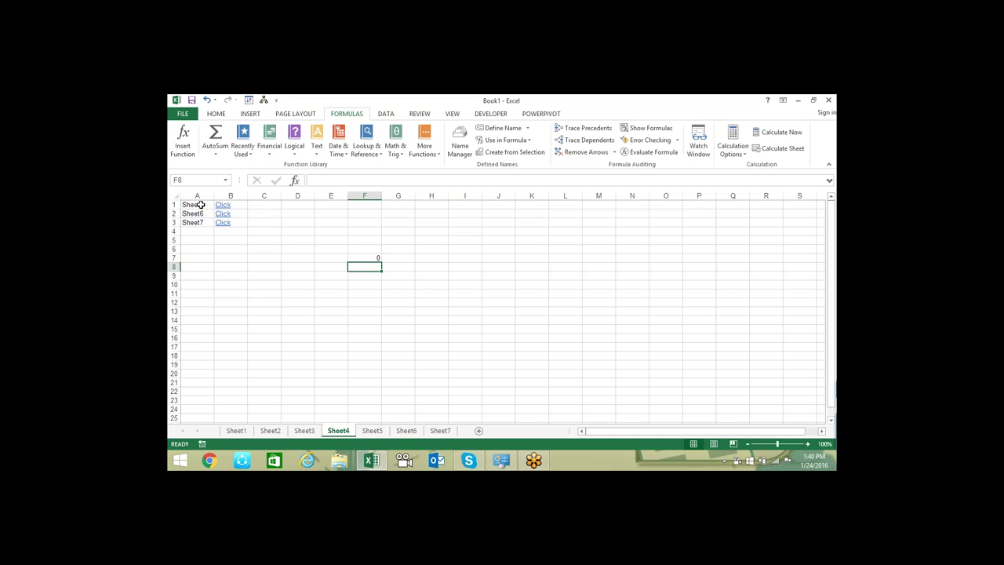
Inspect F7's formula without changing it, then return to B1 for editing
key(Up)
key(F2)
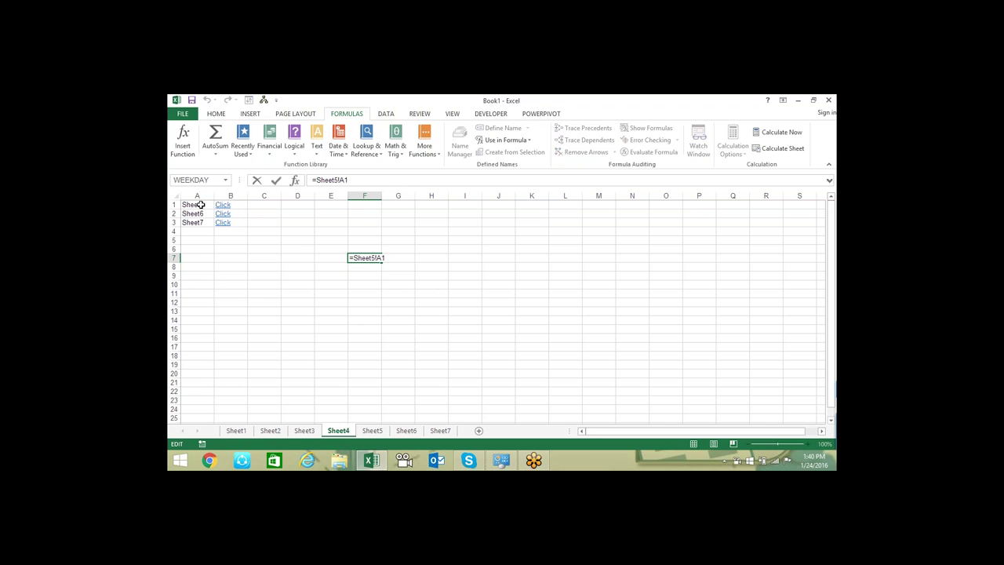
key(shift+Left)
key(shift+Left)
key(shift+Left)
key(shift+Left)
key(shift+Left)
key(shift+Left)
key(shift+Left)
key(Escape)
key(Left)
key(Left)
key(Left)
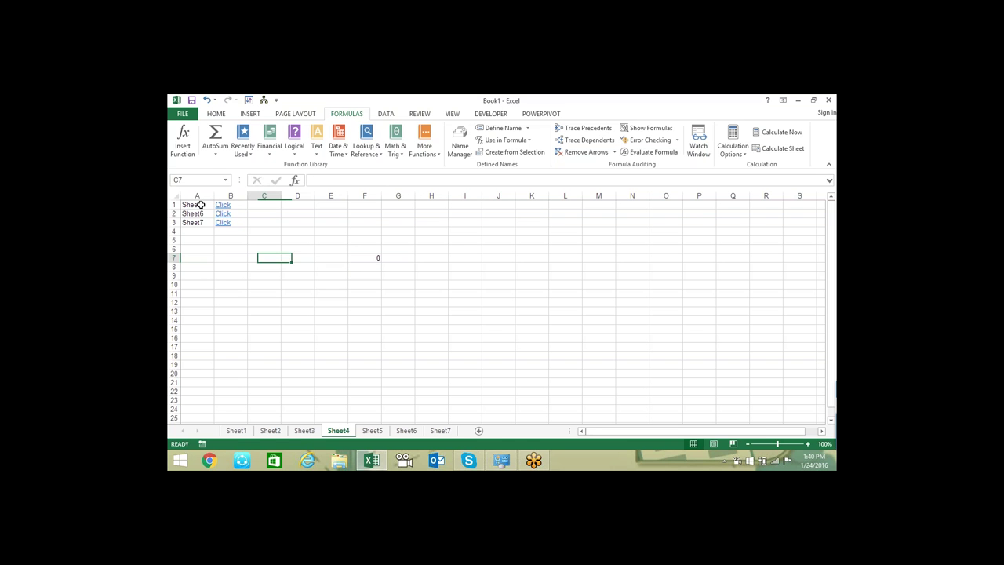
key(Left)
key(Up)
key(Up)
key(Up)
key(Up)
key(F2)
Remove INDIRECT and rewrite B1 as =HYPERLINK(A1&"!A1","Click")
key(Left)
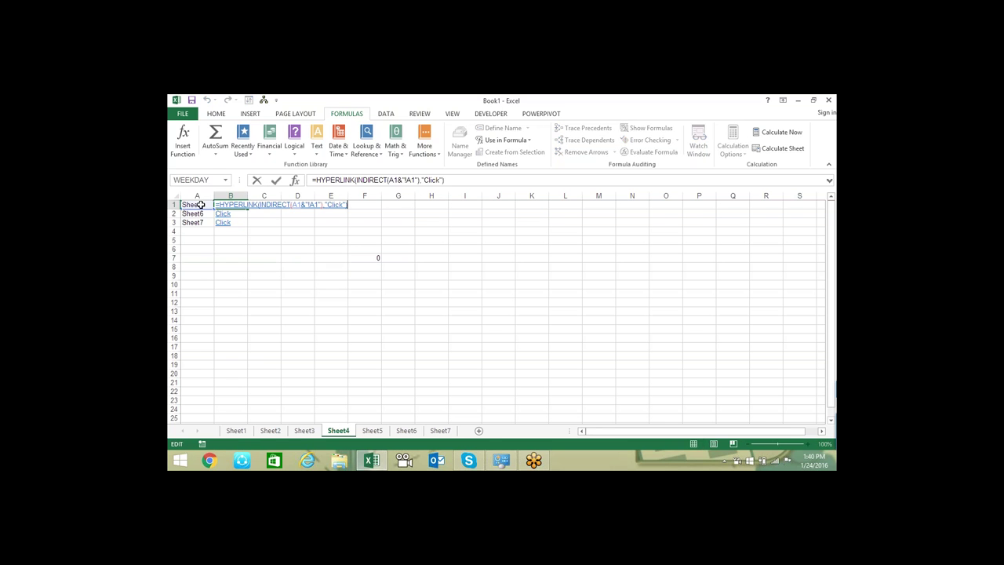
key(Left)
key(Left)
key(Left)
key(Left)
key(Left)
key(Left)
key(BackSpace)
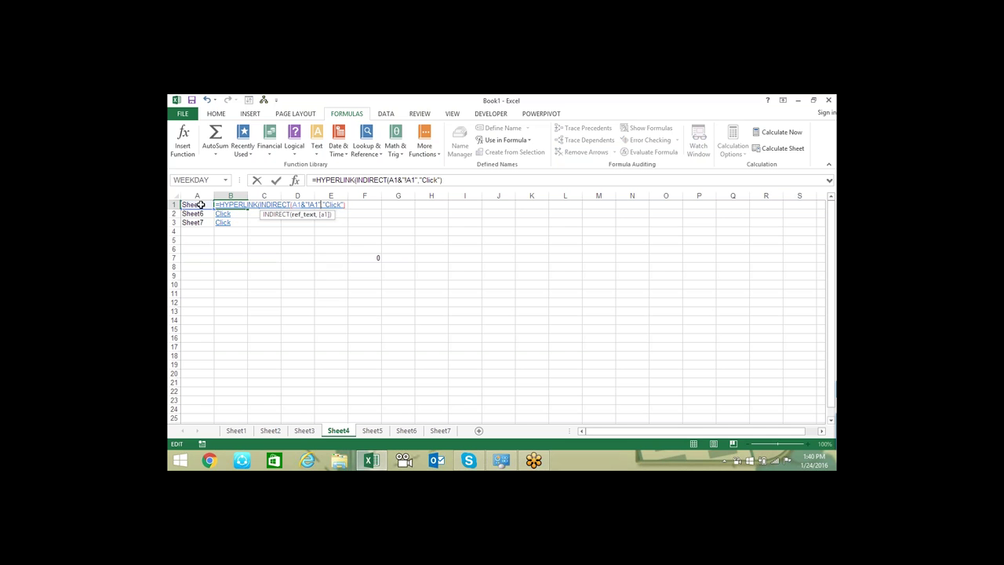
key(BackSpace)
key(BackSpace)
key(BackSpace)
key(BackSpace)
key(BackSpace)
key(BackSpace)
key(BackSpace)
key(BackSpace)
key(BackSpace)
key(BackSpace)
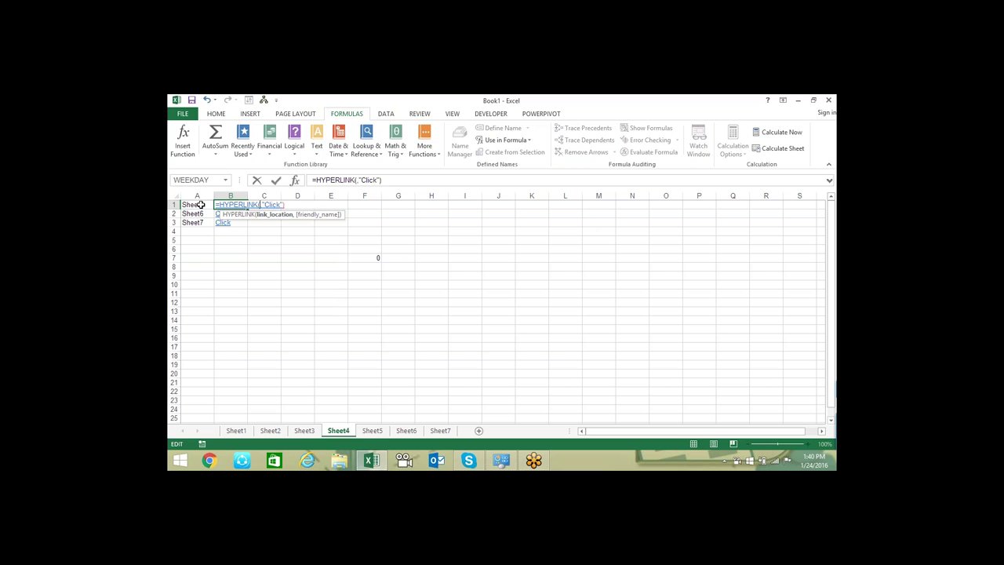
text(Sheet5!A1)
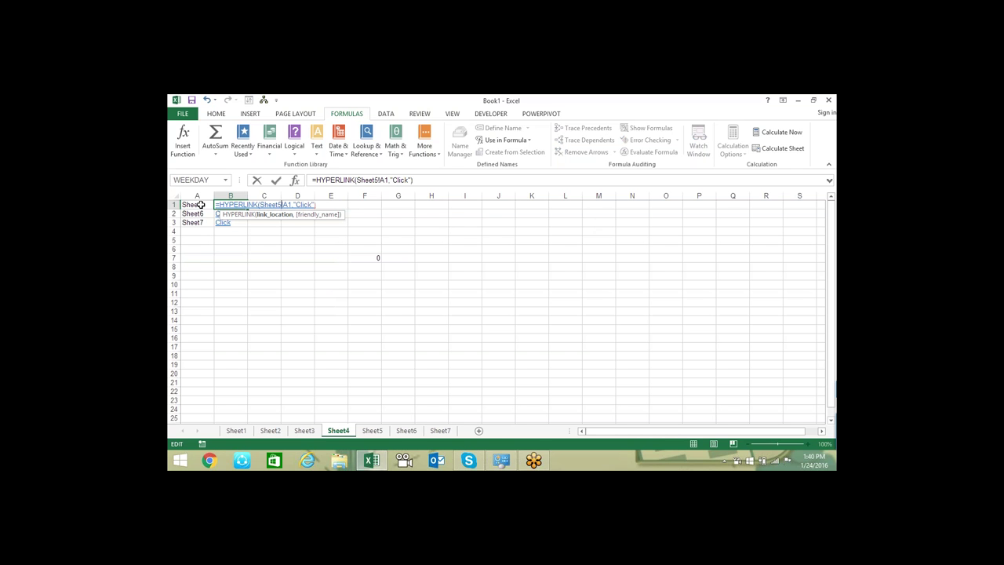
key(BackSpace)
key(BackSpace)
key(BackSpace)
key(BackSpace)
key(BackSpace)
key(BackSpace)
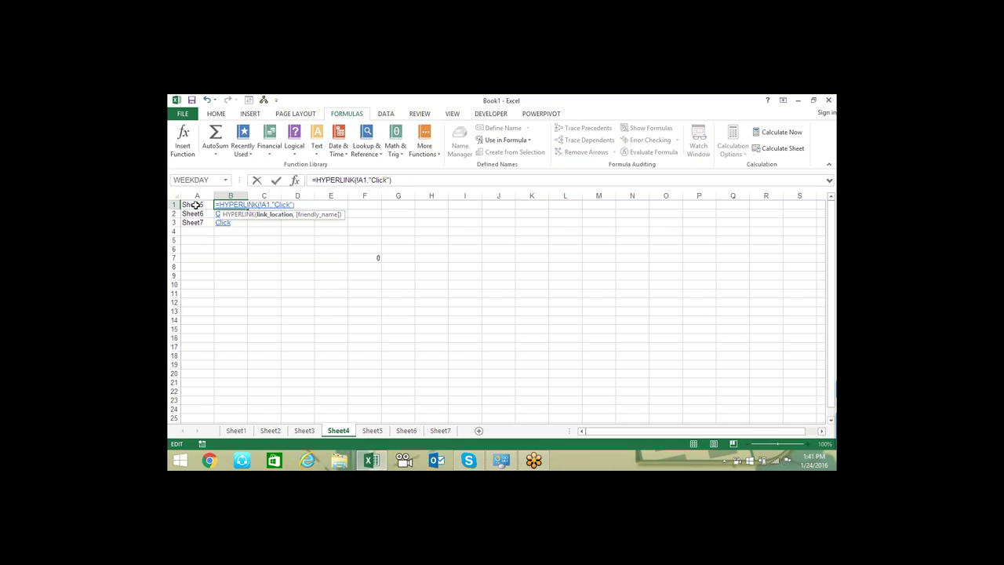
click(196, 205)
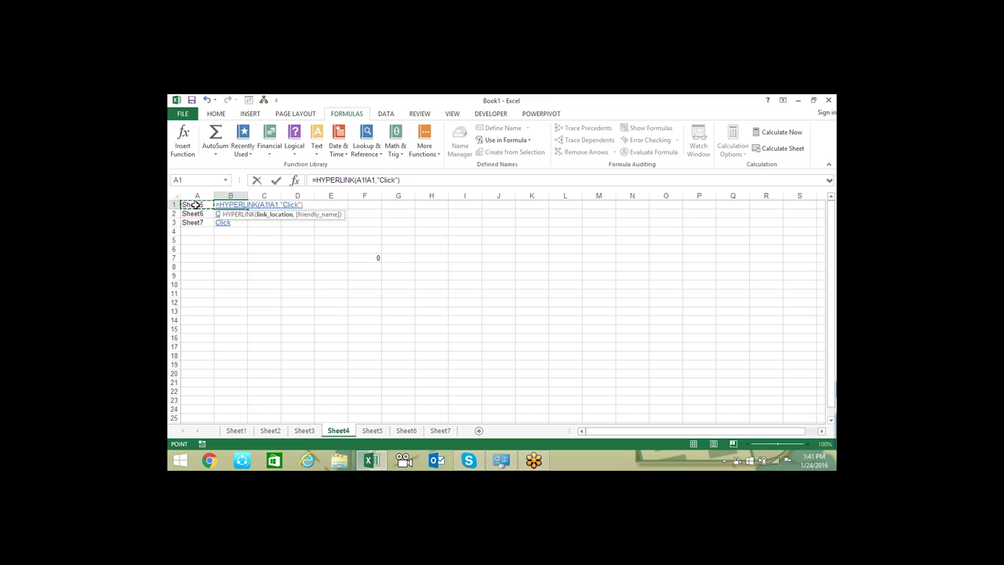
text(&)
key(Return)
key(Return)
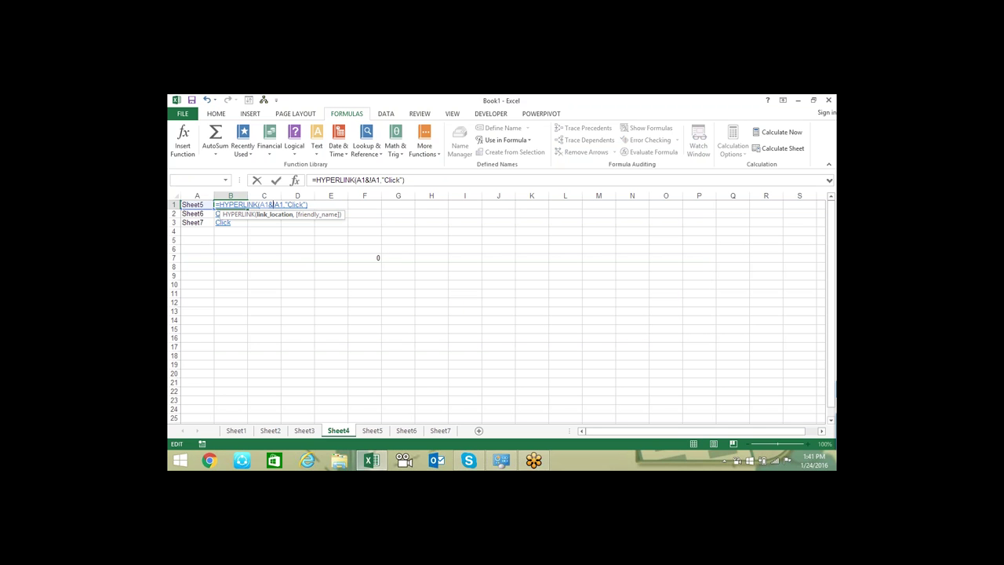
text(",)
text(")
key(Return)
key(Down)
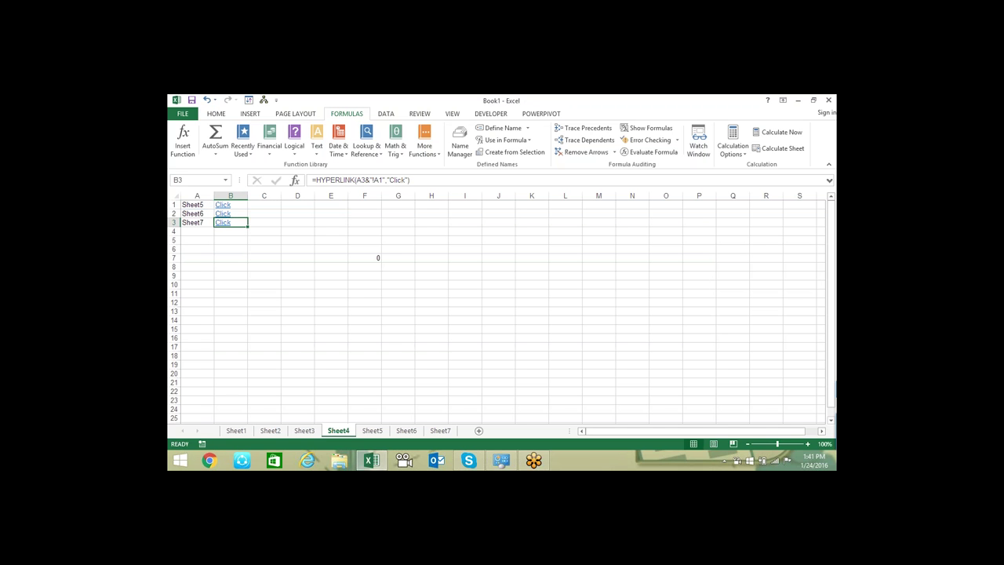
key(Up)
key(Up)
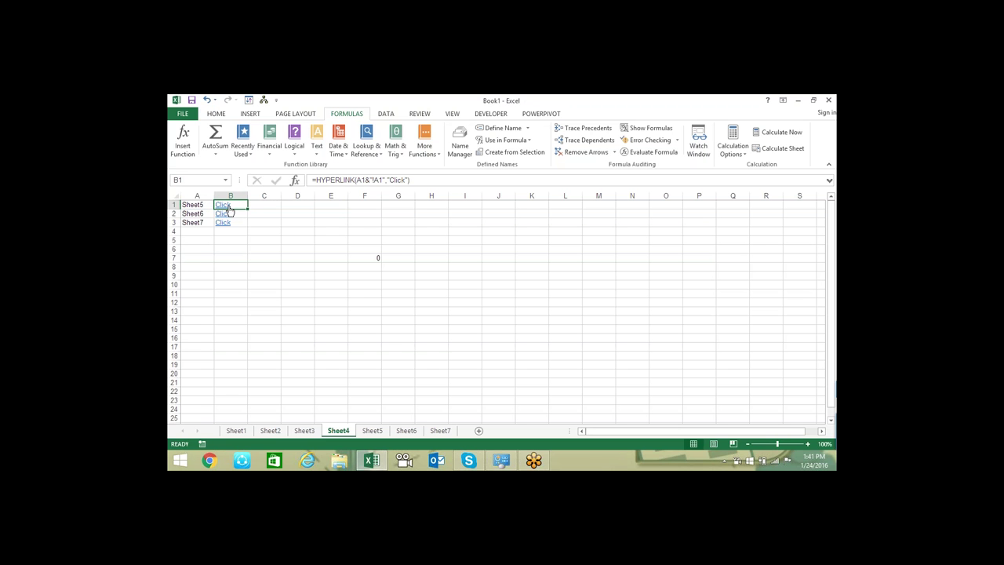
Test B1's link, dismiss the invalid address error, and rename Sheet5 to data
click(226, 205)
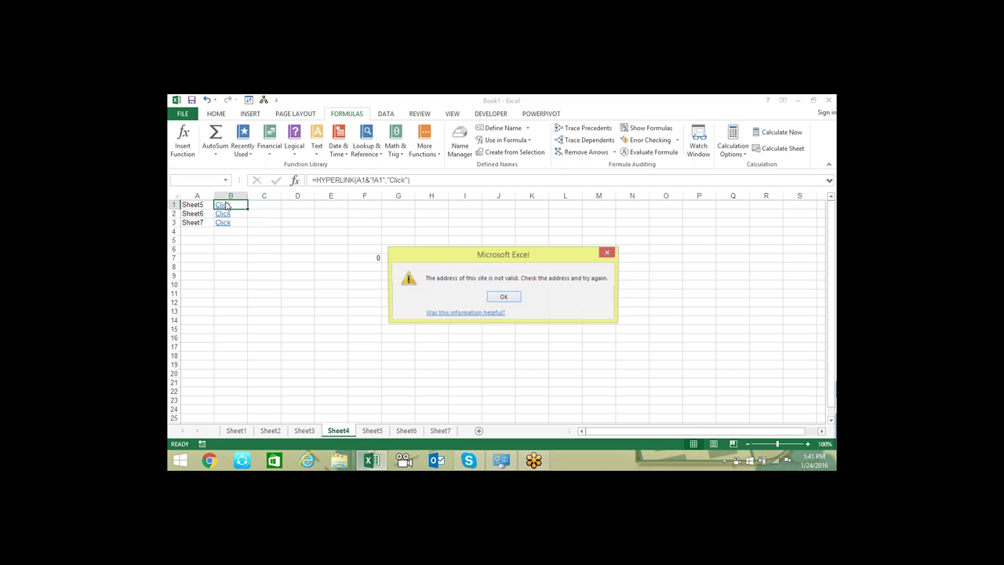
click(503, 299)
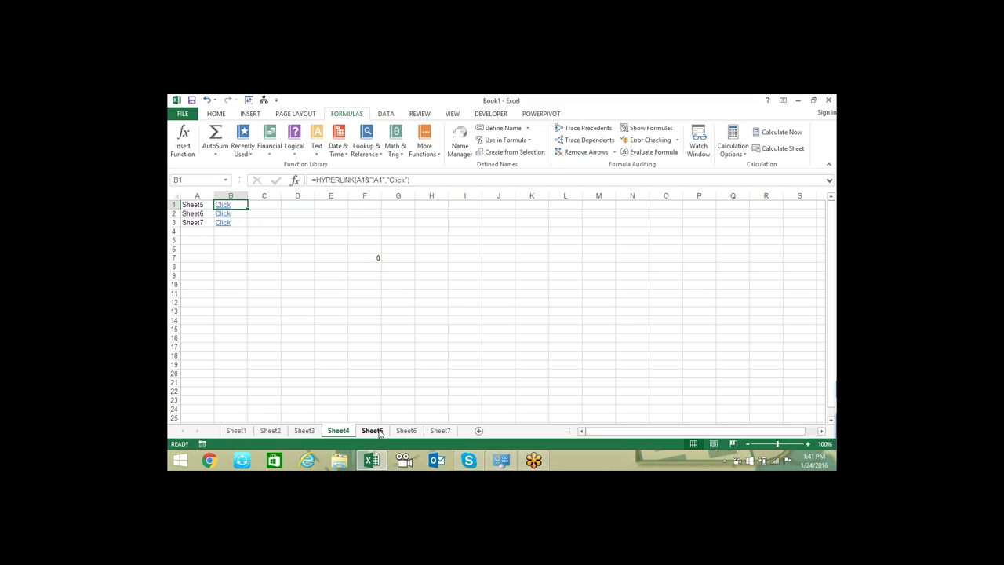
double_click(373, 431)
text(data)
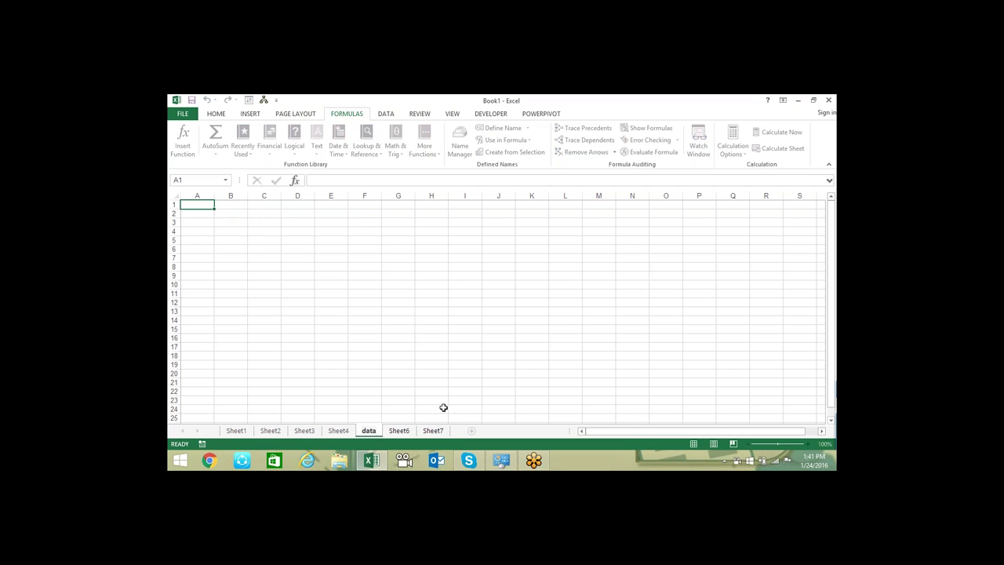
key(Return)
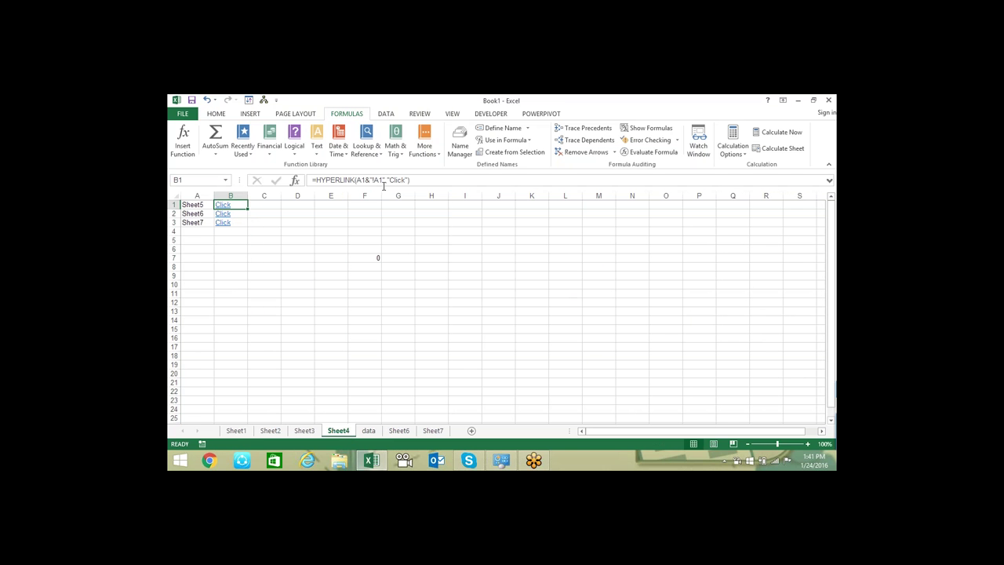
Enter Data in A1 on Sheet4
click(192, 206)
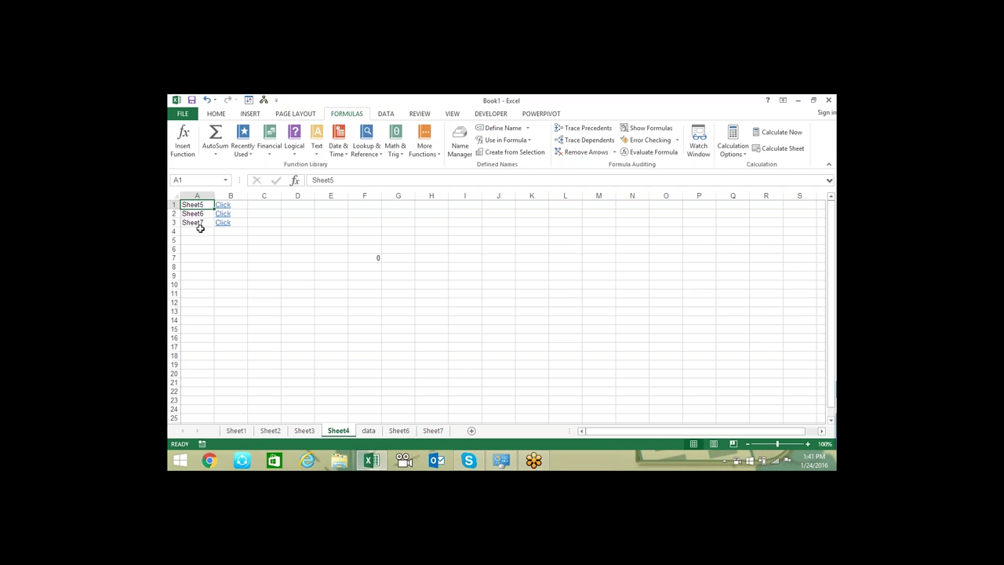
text(Datqa)
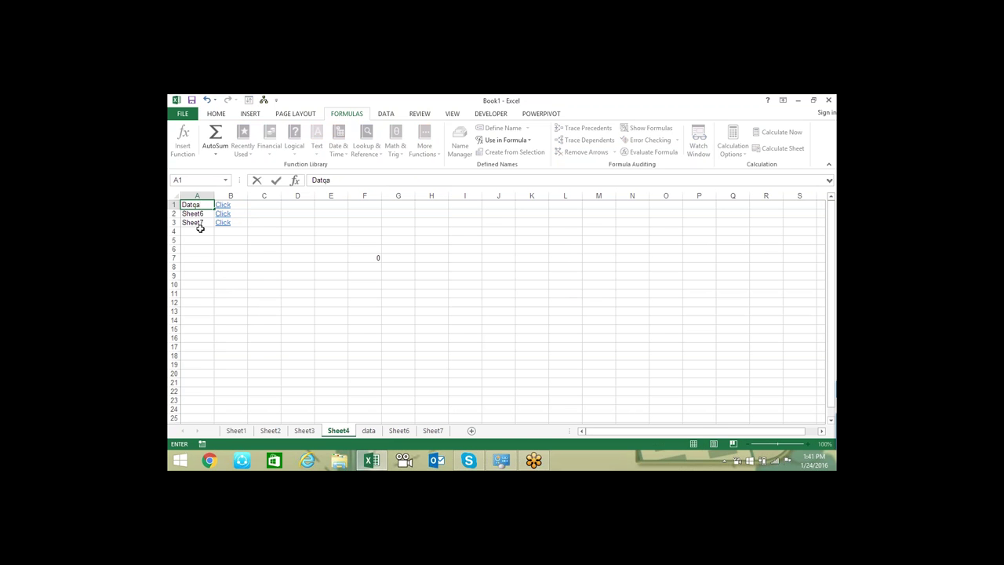
key(BackSpace)
key(Return)
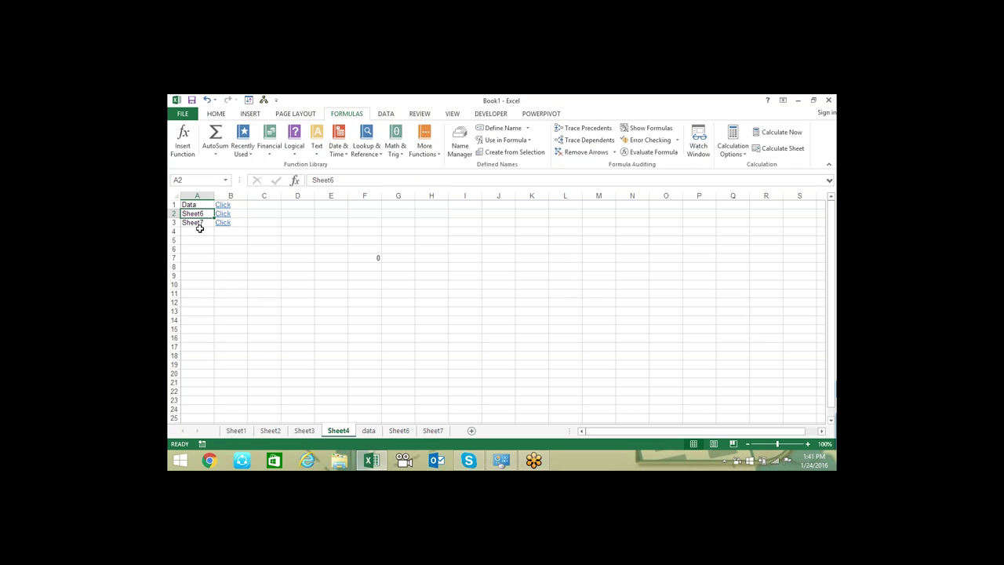
Test B1's link, dismiss the error, and show the HYPERLINK function arguments for B1
click(222, 205)
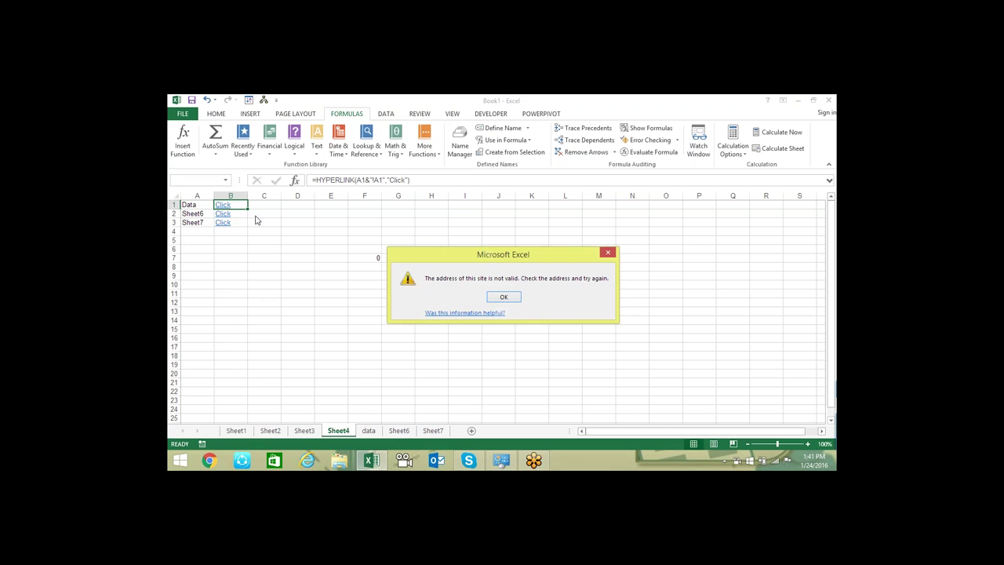
click(504, 297)
click(392, 180)
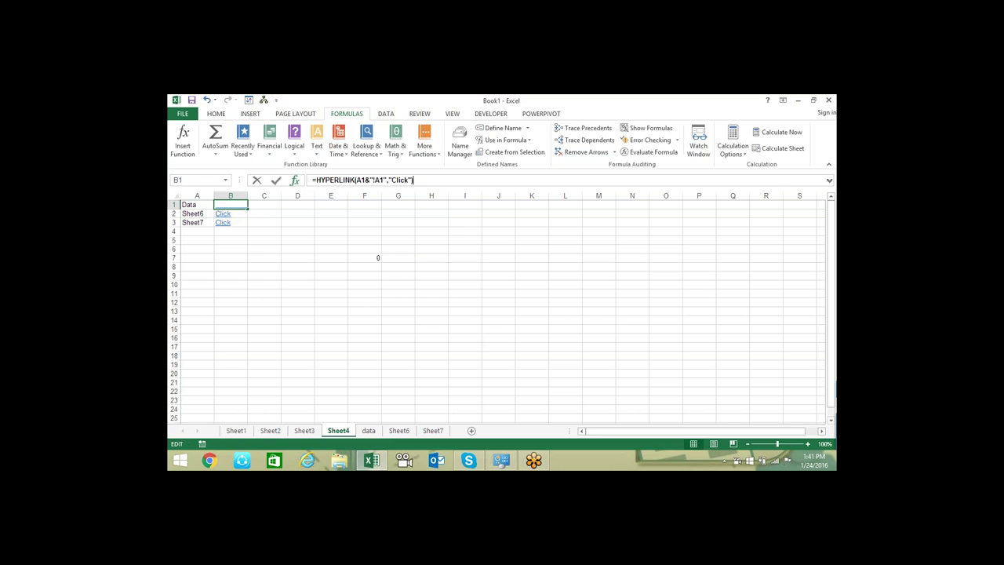
key(shift+F3)
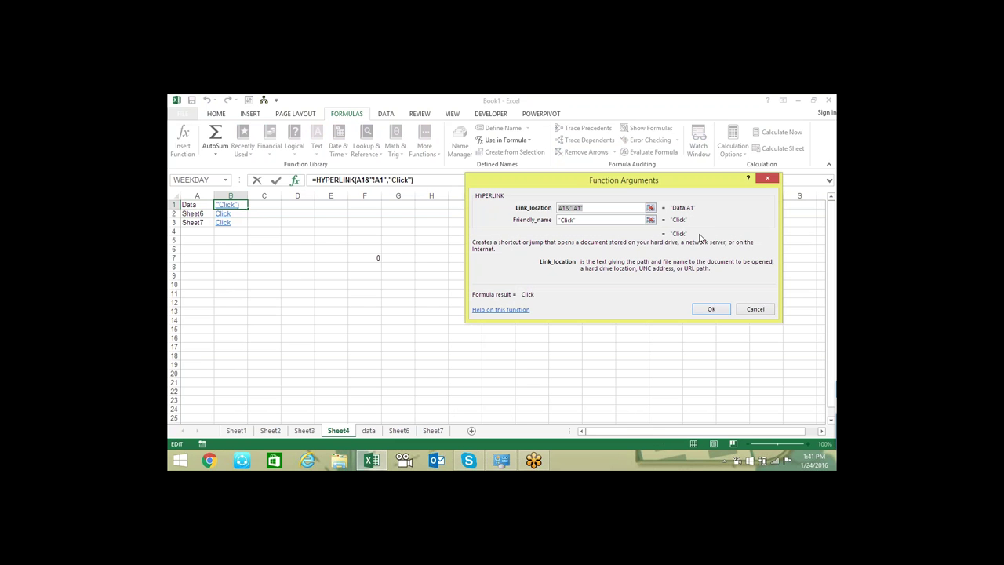
click(526, 309)
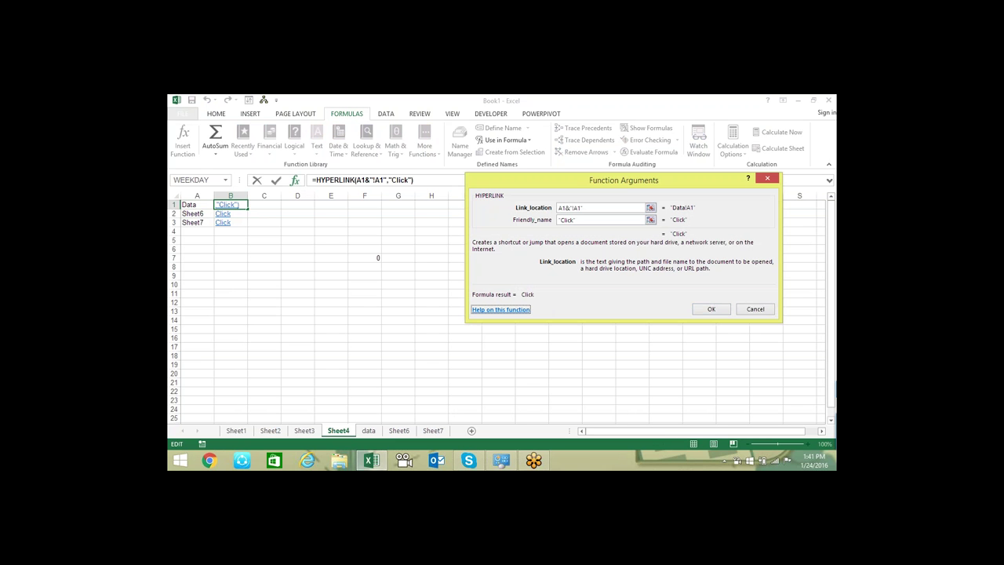
click(514, 310)
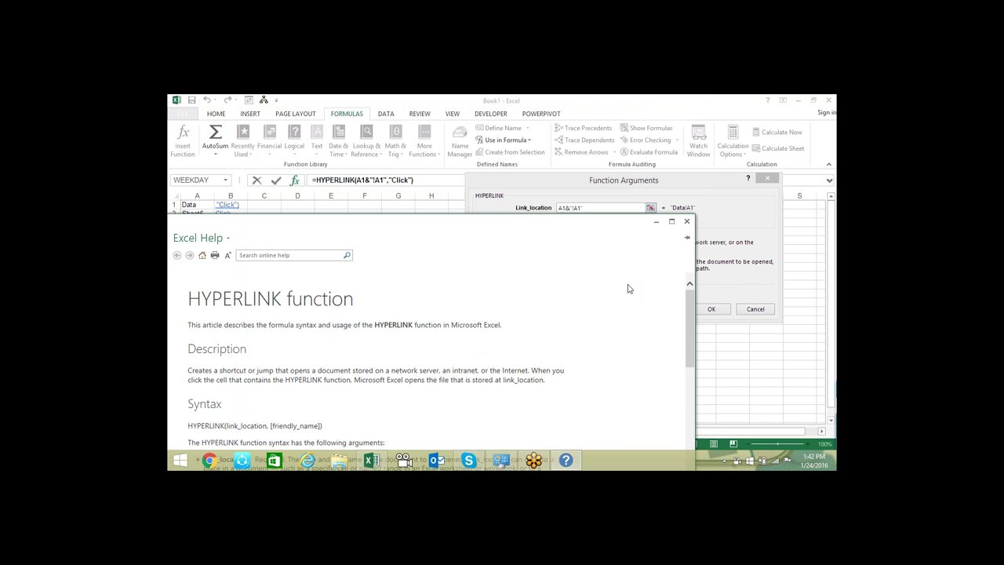
drag(690, 300, 682, 441)
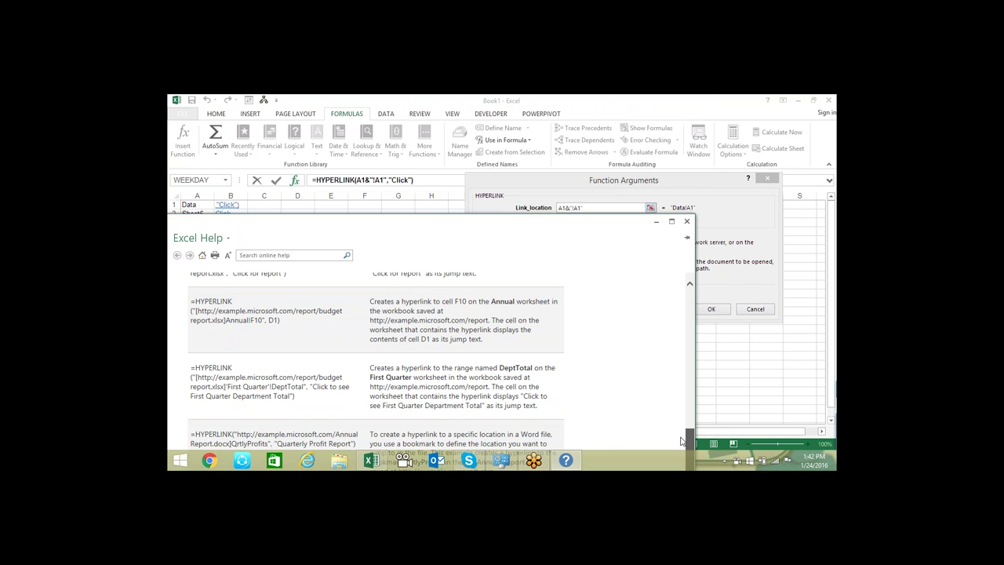
drag(682, 440, 670, 469)
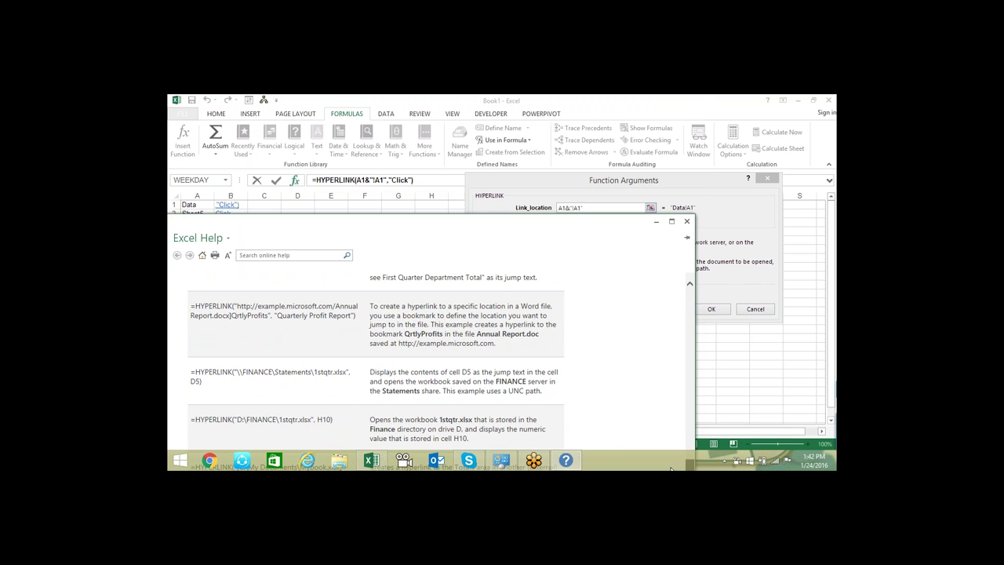
drag(670, 468, 669, 470)
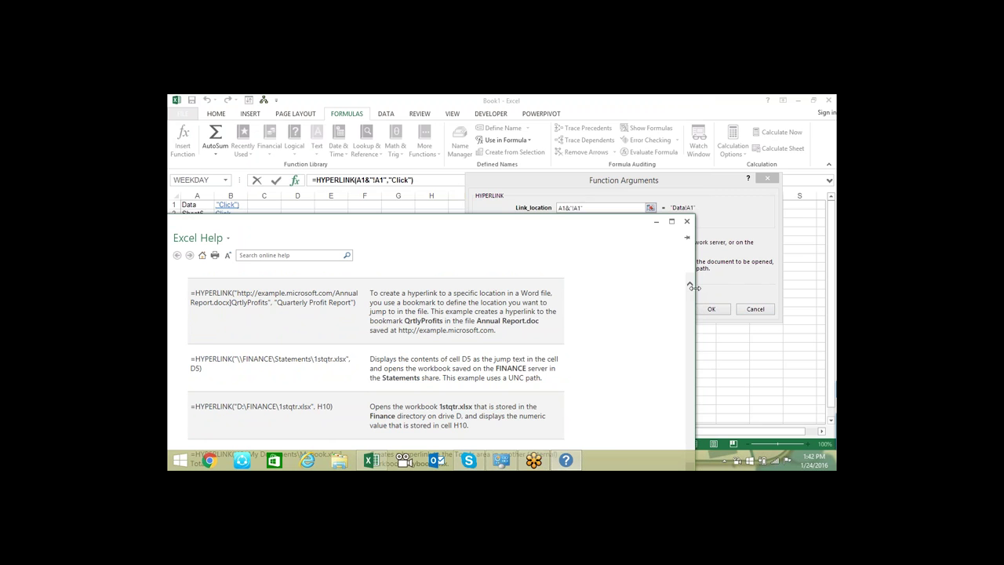
drag(690, 287, 690, 276)
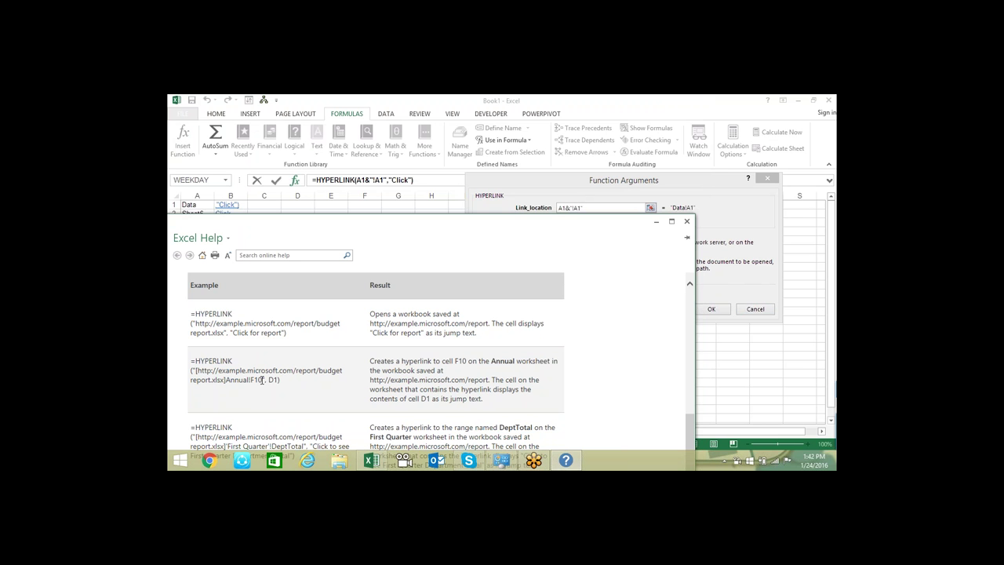
drag(262, 379, 226, 379)
click(687, 221)
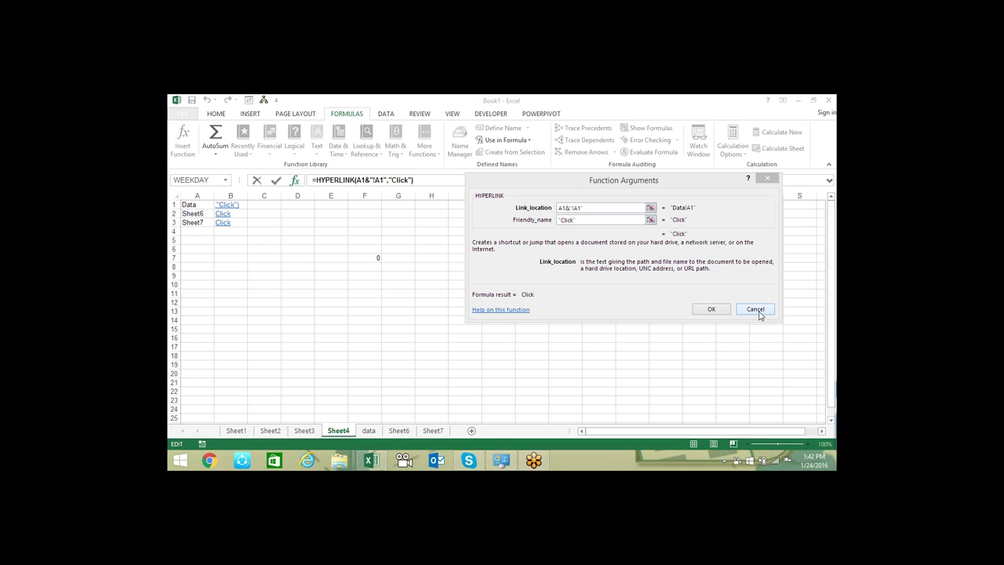
Cancel the arguments dialog and change B1 to =HYPERLINK("[Book1]"&A1&"!A1","Click")
click(757, 312)
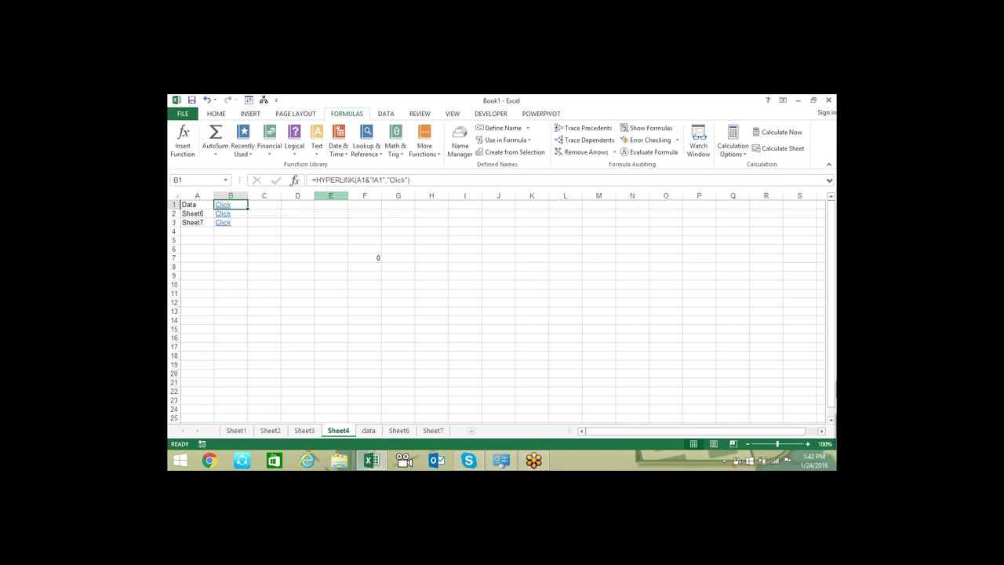
click(356, 180)
text(")
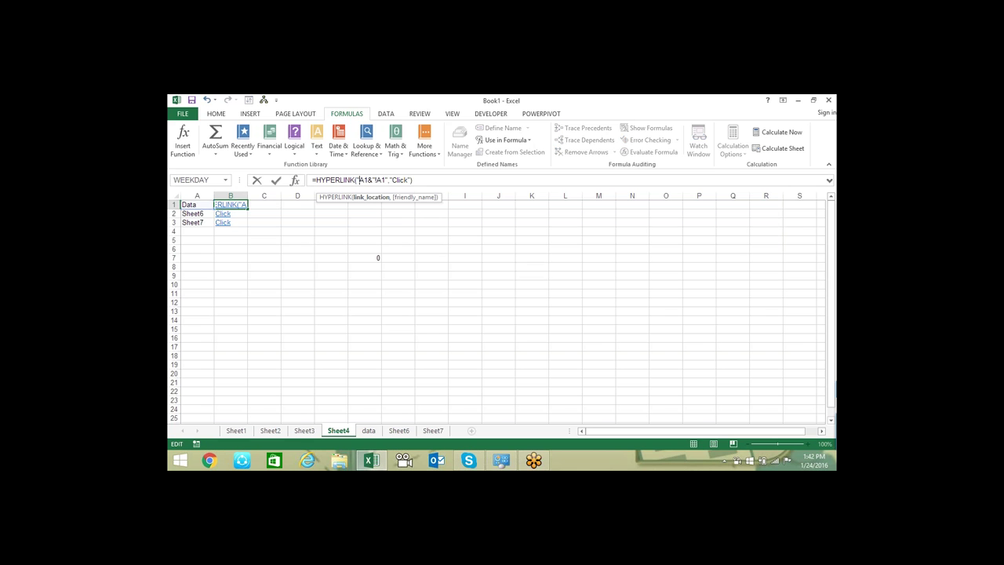
text('[)
text(Book)
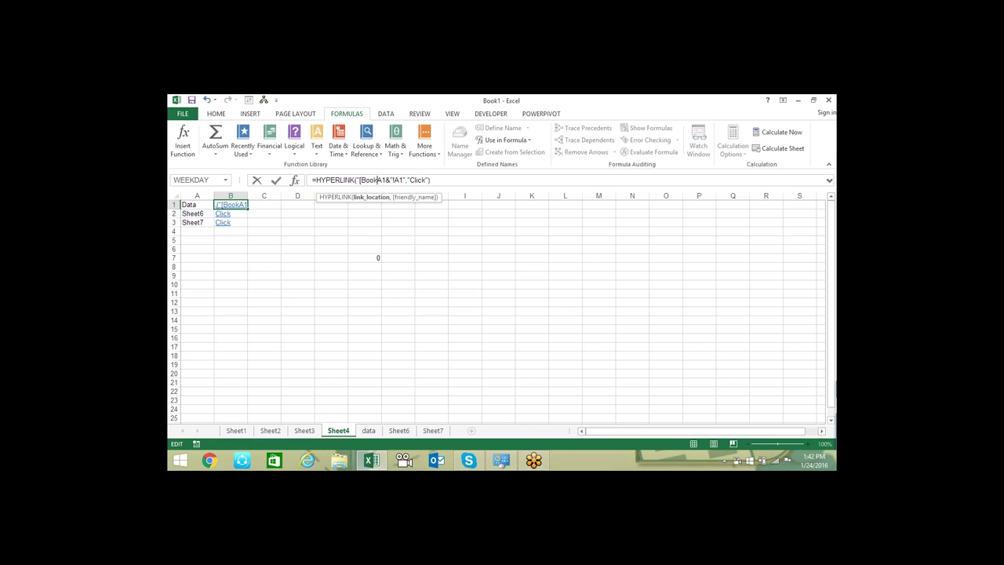
text(1)
text(])
text(")
text(&)
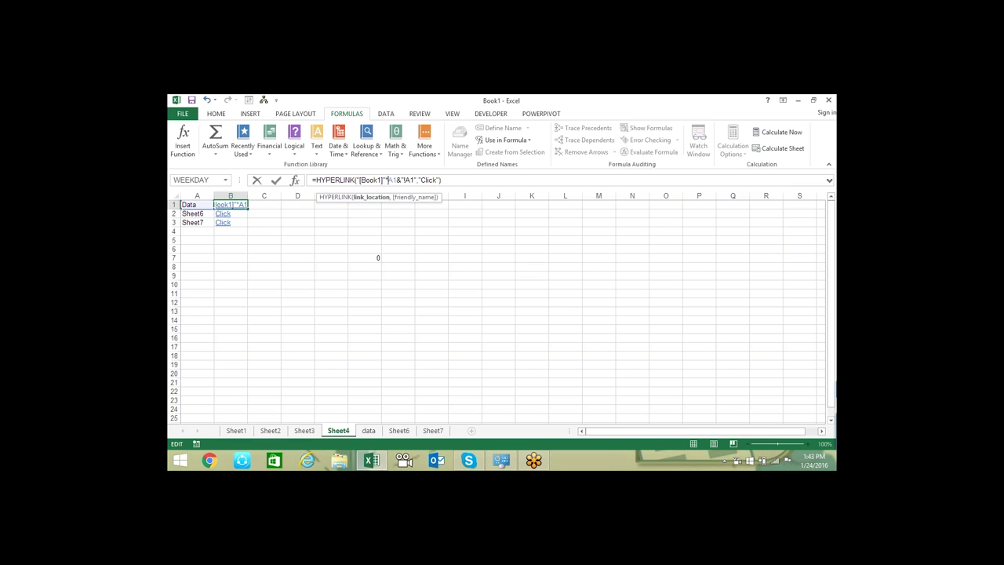
key(BackSpace)
text(&)
key(Return)
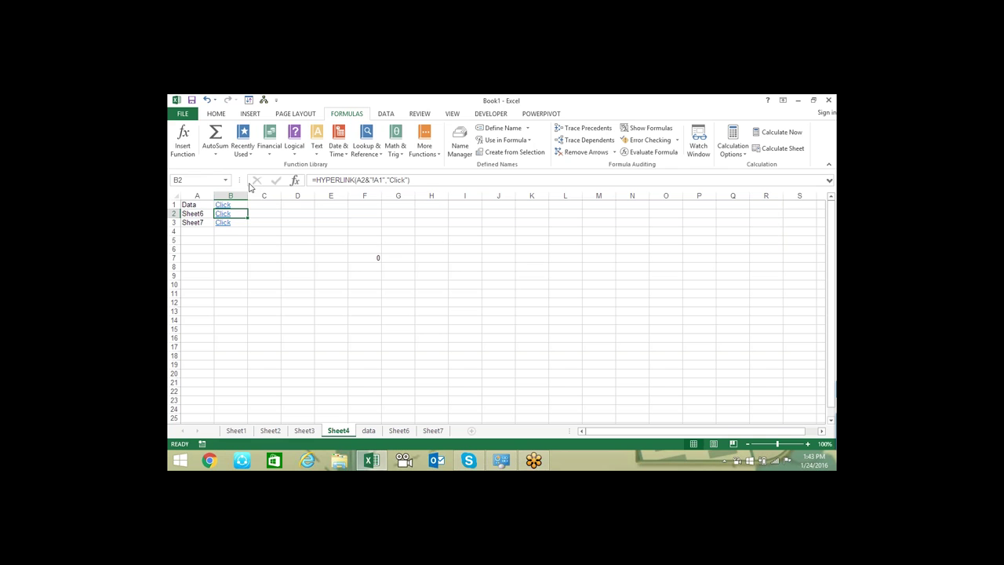
Test the data link, fill the formula down to B3, and test the Sheet6 link
click(231, 205)
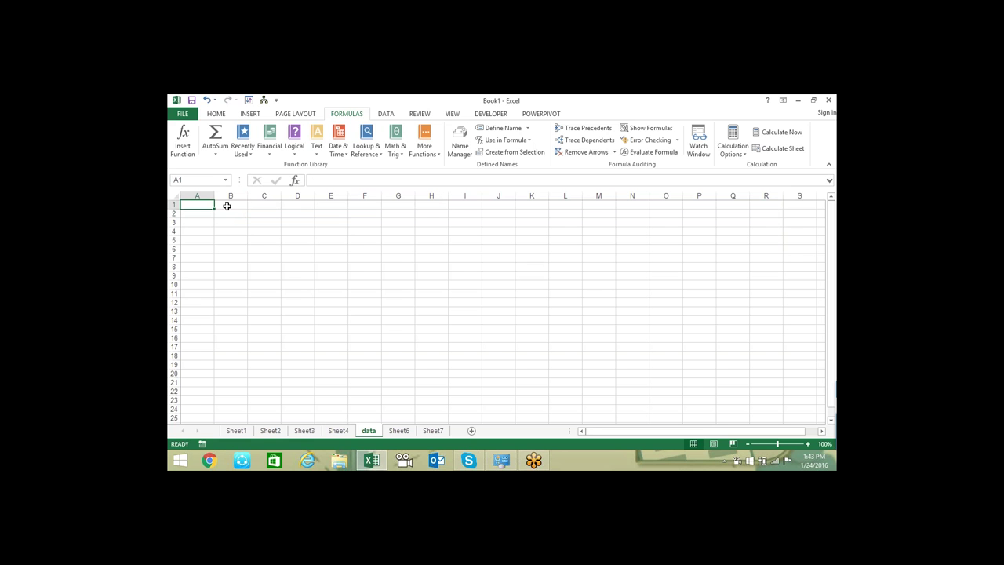
click(338, 429)
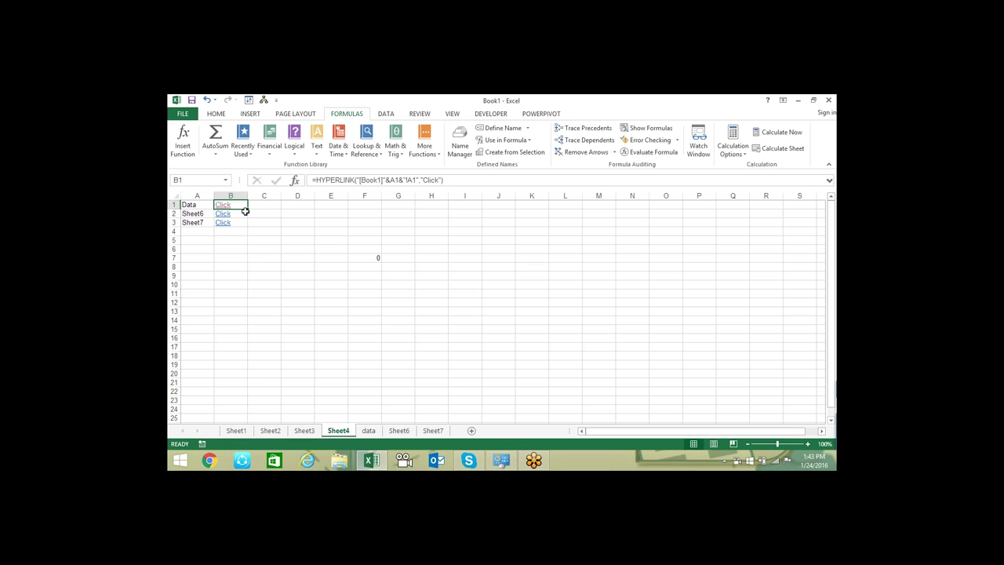
drag(247, 209, 235, 225)
click(291, 237)
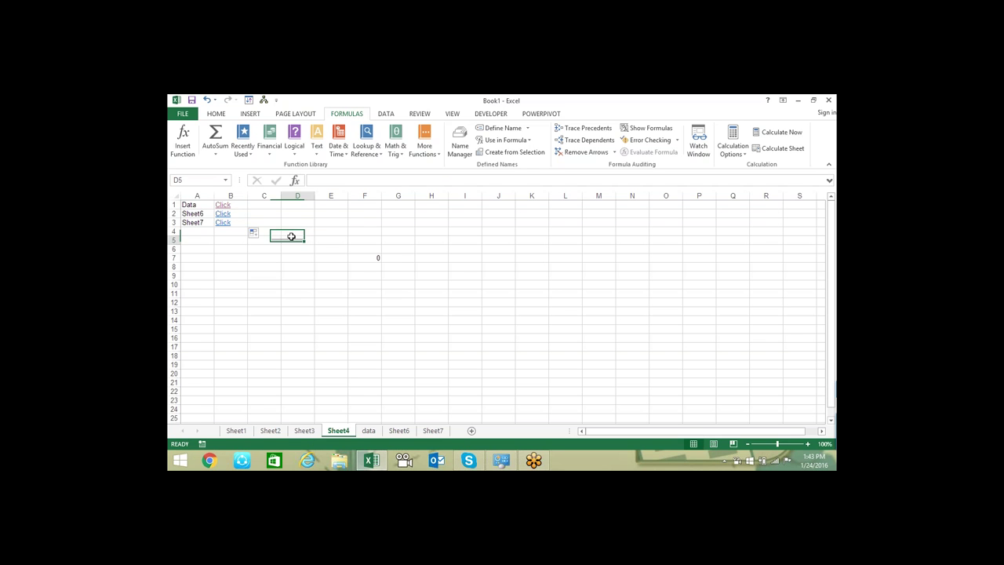
click(227, 222)
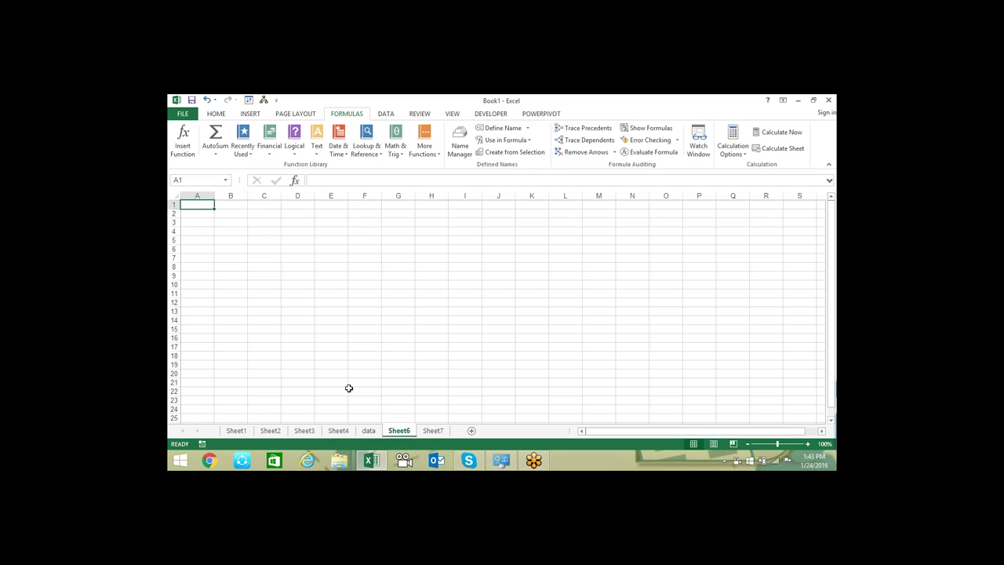
click(338, 430)
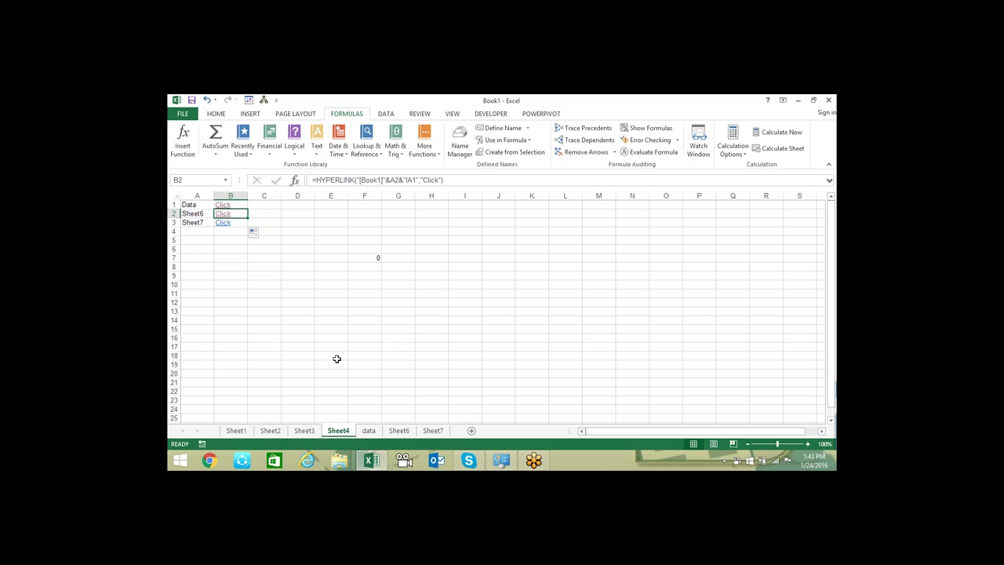
click(375, 432)
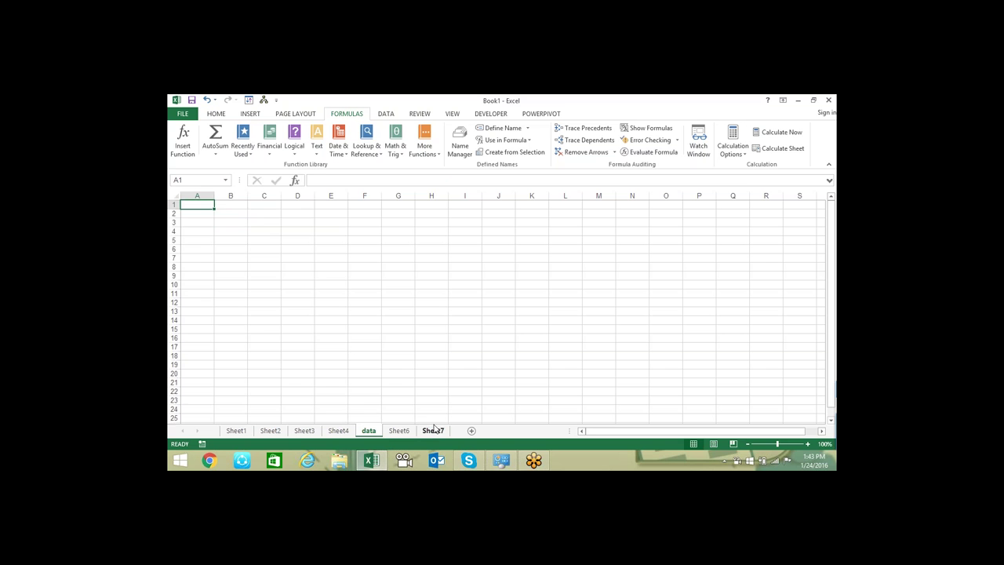
Group the data, Sheet6 and Sheet7 sheets together
shift+click(432, 418)
click(398, 430)
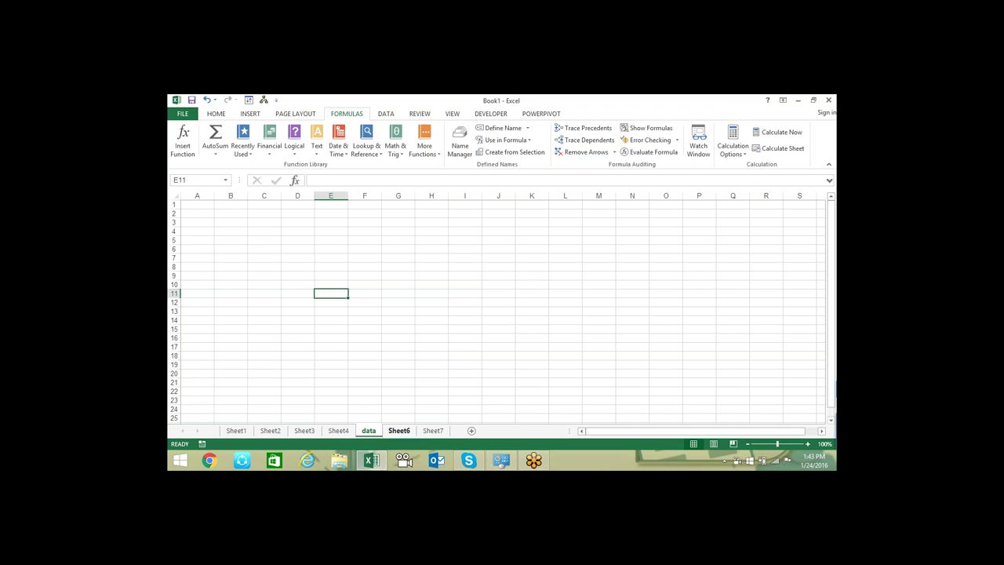
ctrl+click(433, 431)
ctrl+click(369, 432)
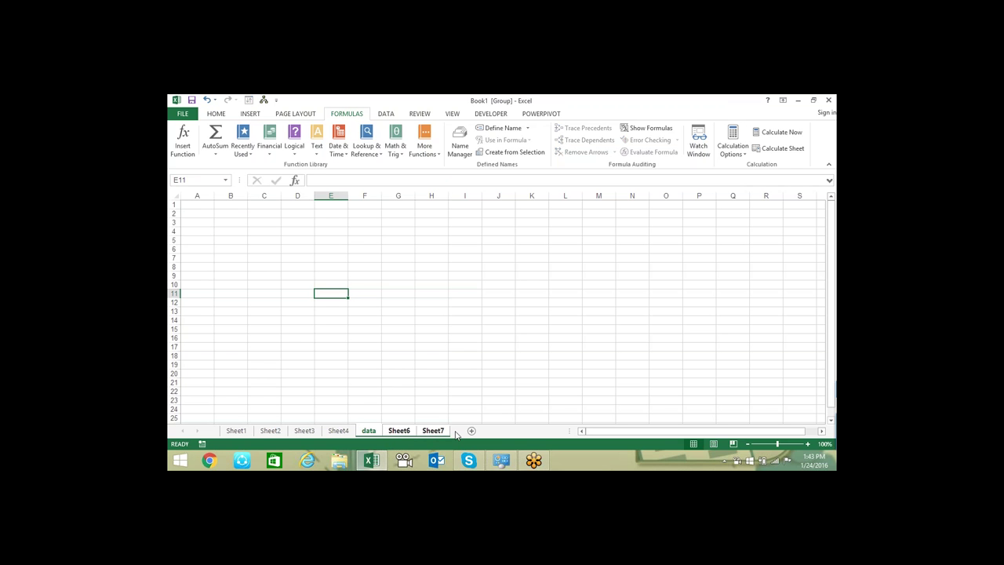
Enter =HYPERLINK("[Book1]Sheet4!A1","Back") in A1 of the grouped sheets
click(199, 204)
text(=)
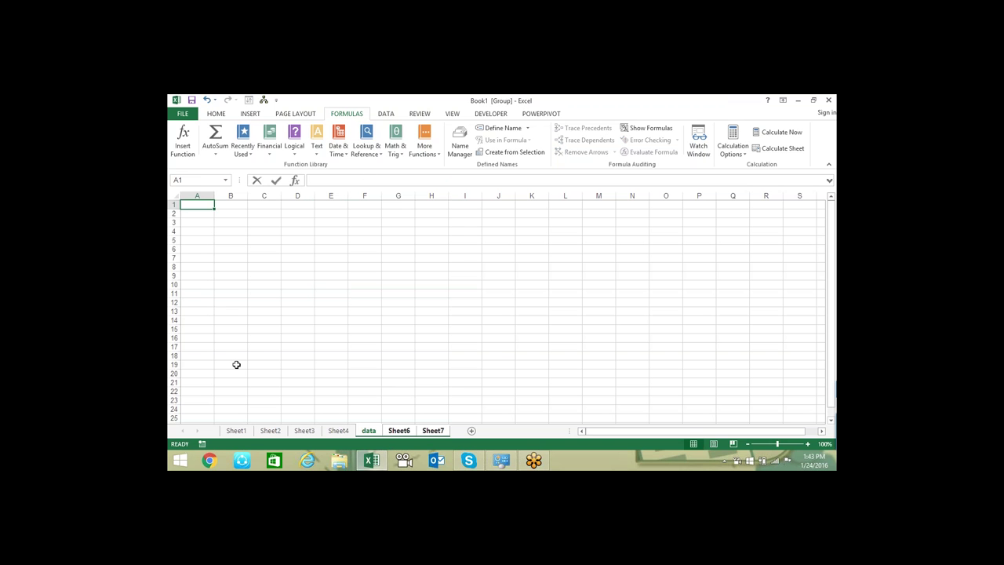
text(hyp)
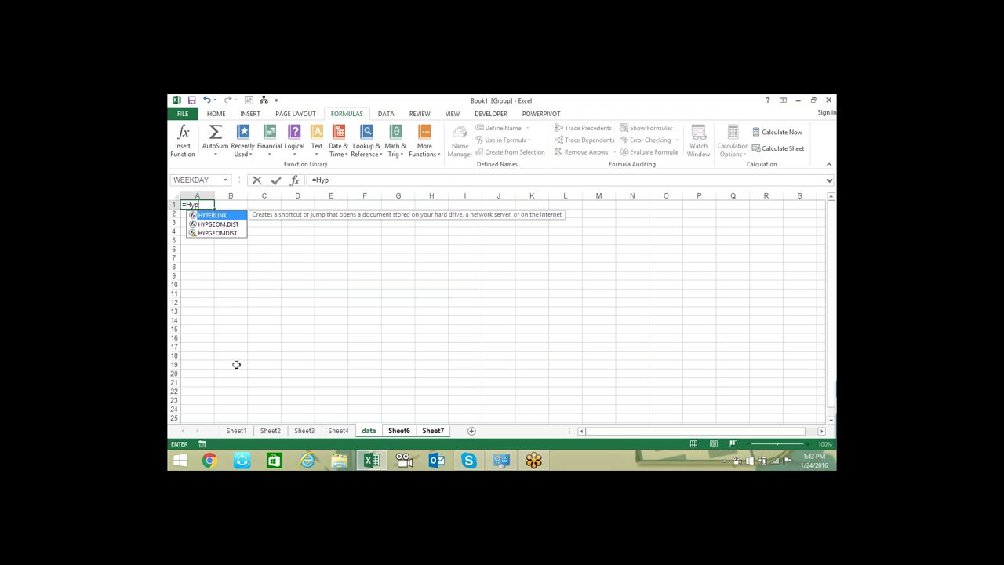
key(Tab)
text(")
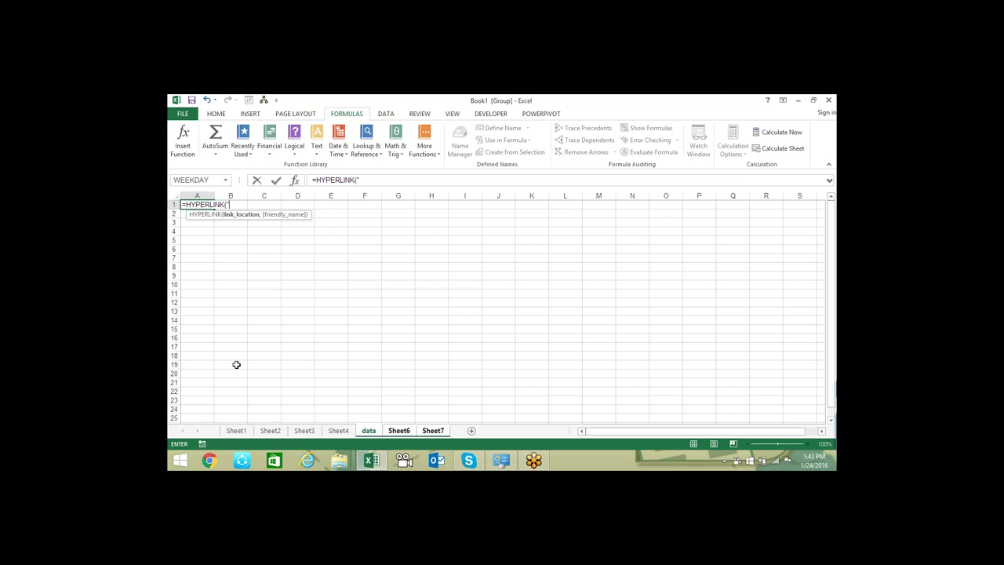
text([B)
text(ook1)
key(BackSpace)
key(BackSpace)
text(k)
text(1])
text(Sheet)
text(4!)
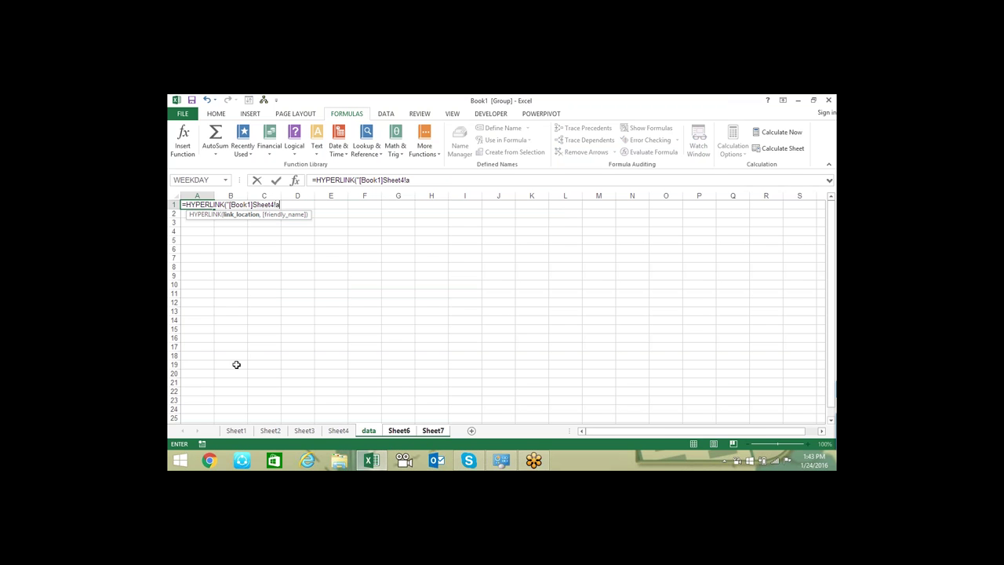
text(A)
text(1")
text(,)
text("Back)
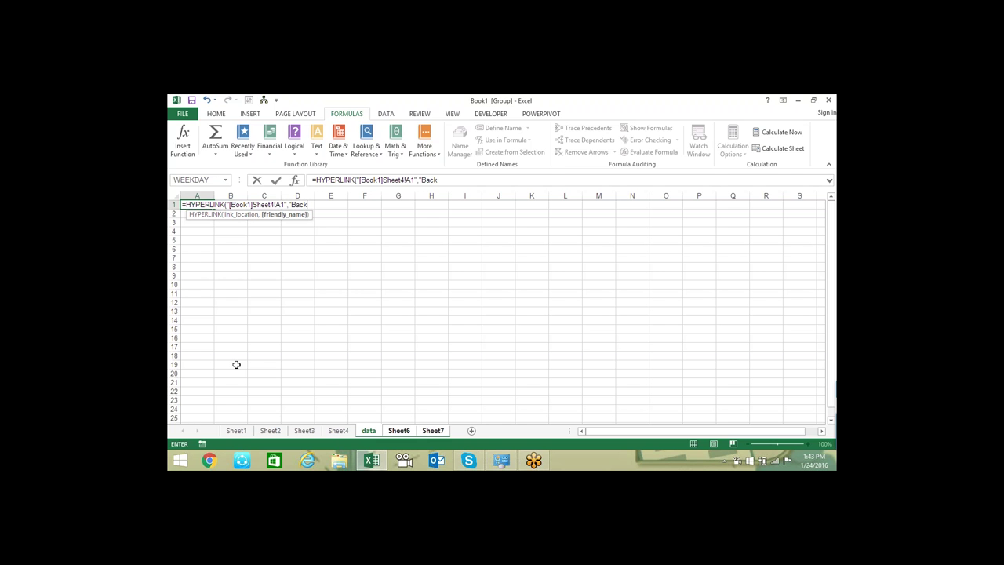
text(")
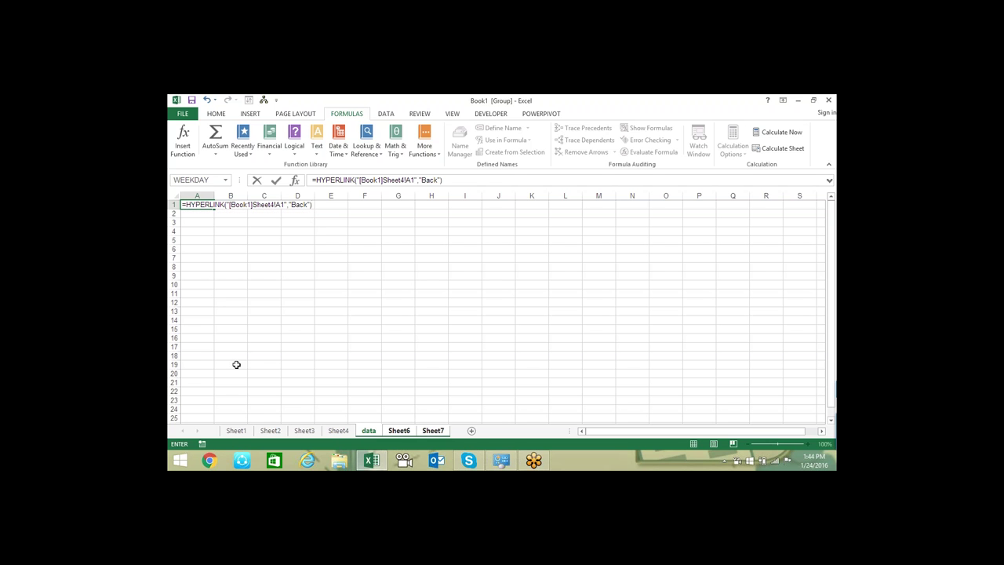
key(Return)
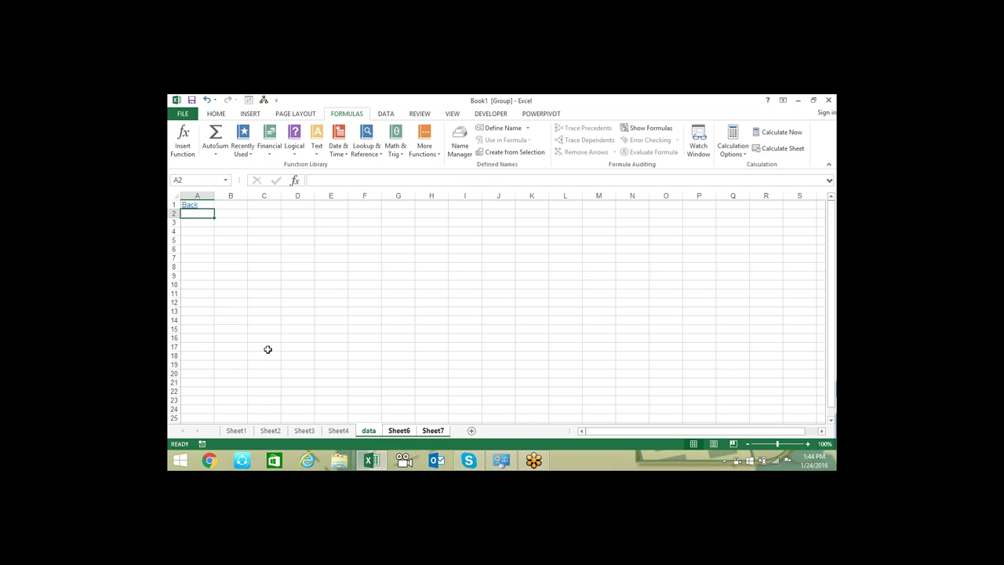
Test the Sheet6 and Sheet7 Click links and their Back links returning to Sheet4
click(339, 431)
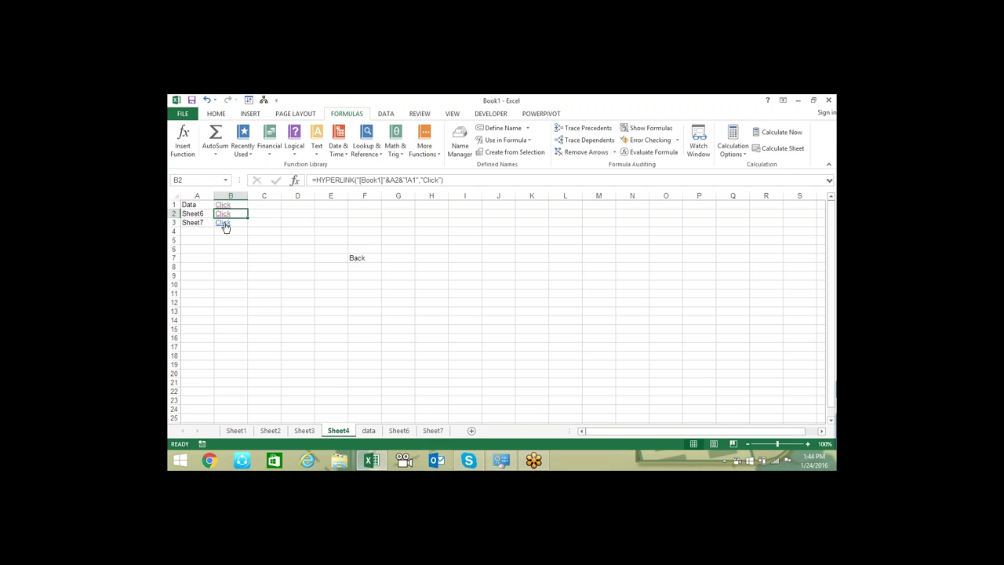
click(225, 224)
click(224, 222)
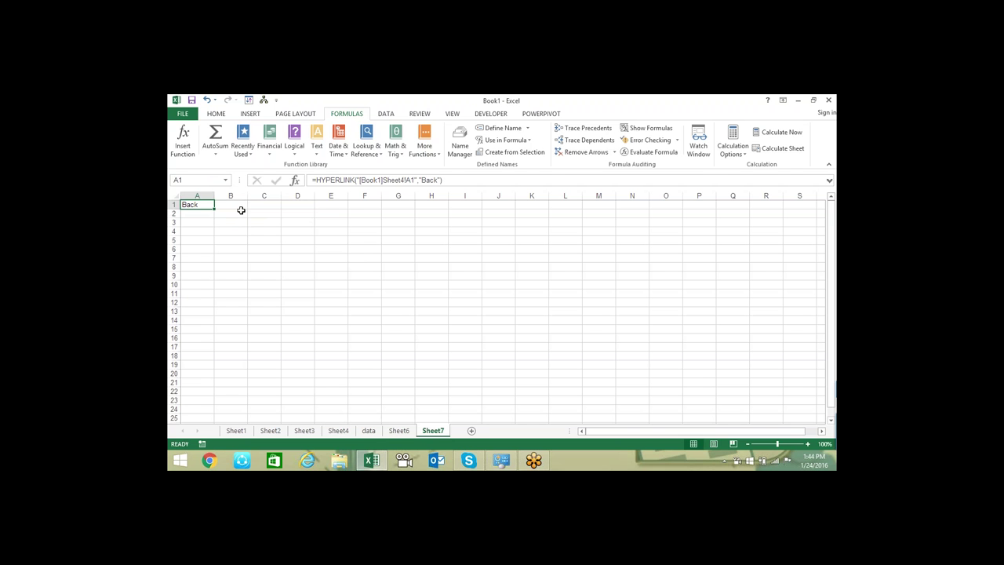
click(194, 206)
click(223, 213)
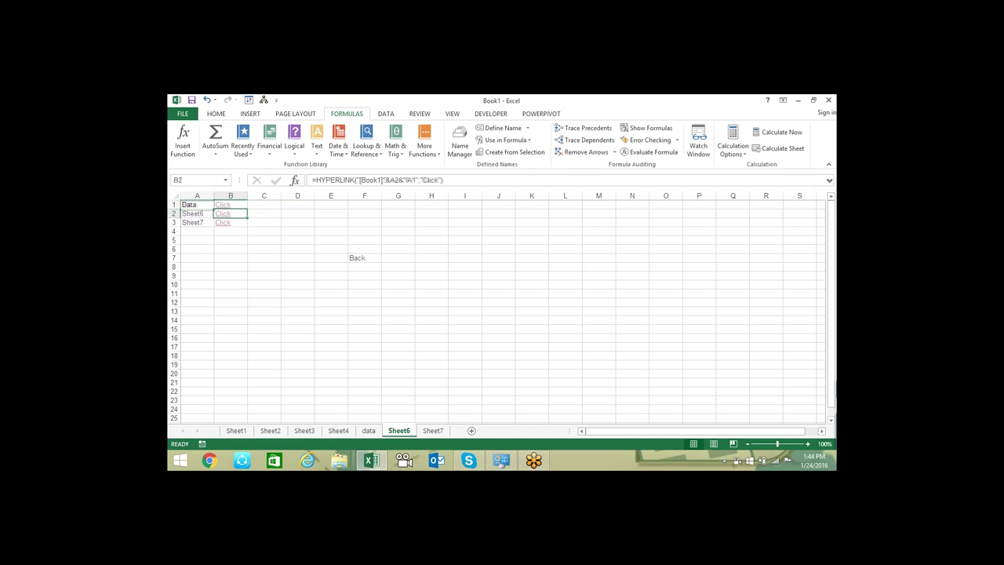
click(224, 213)
click(191, 207)
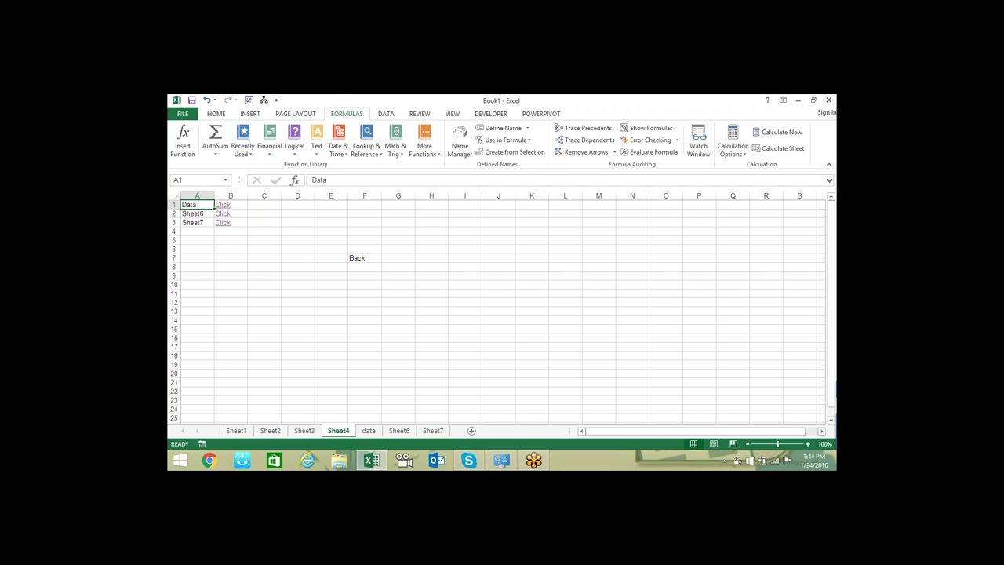
click(225, 224)
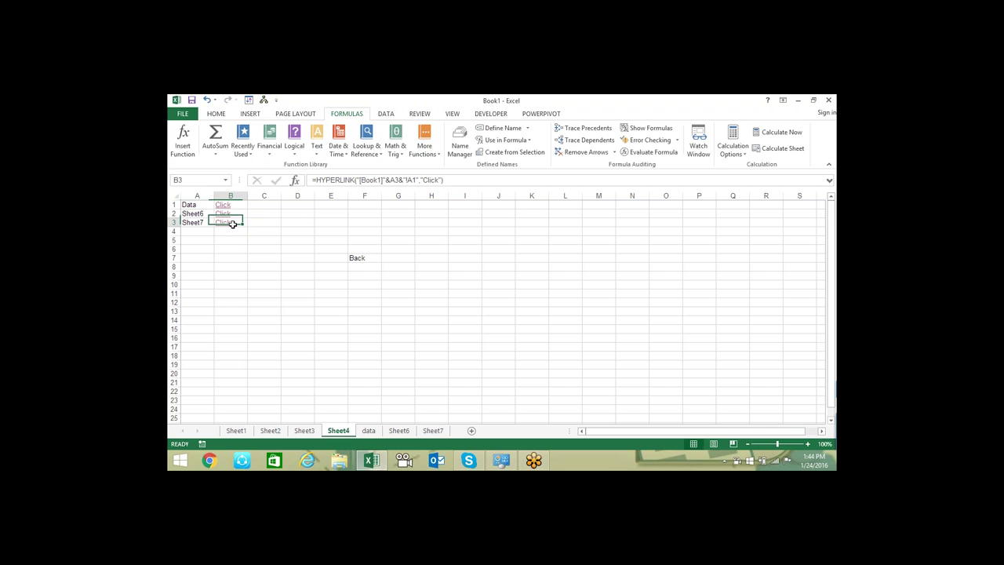
click(224, 224)
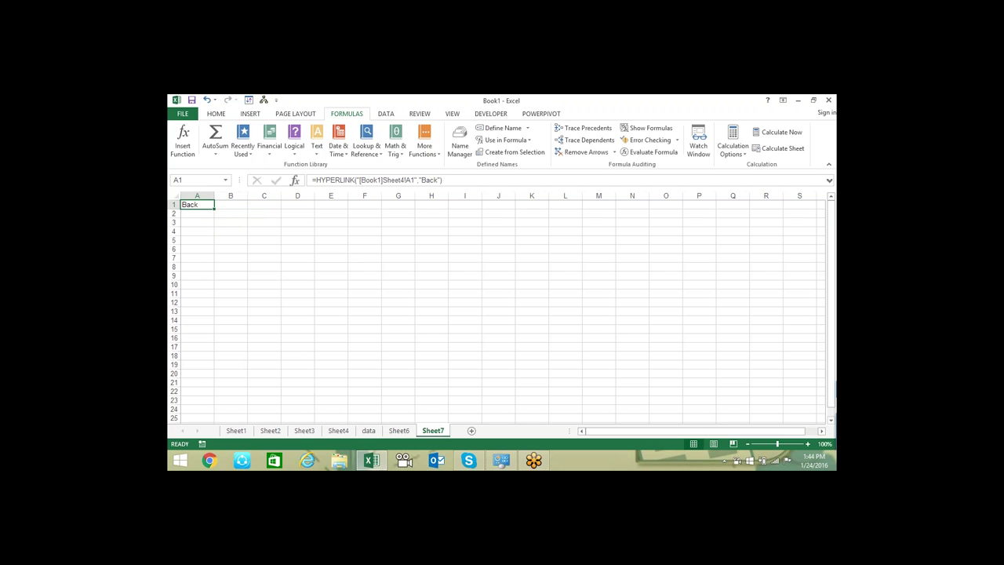
click(190, 204)
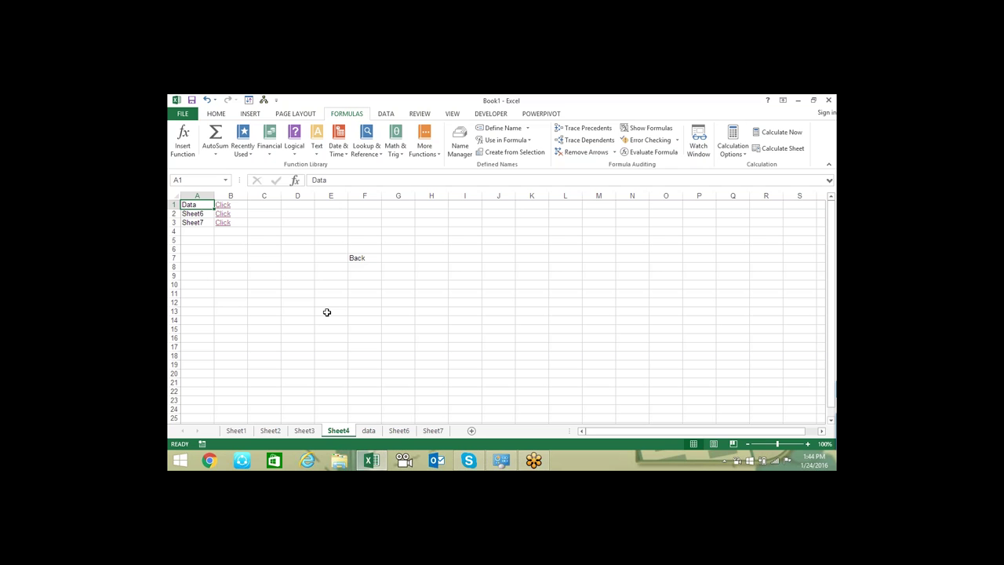
click(397, 431)
click(338, 430)
Start saving to the Desktop under the file name 'Lookup and references'
key(ctrl+s)
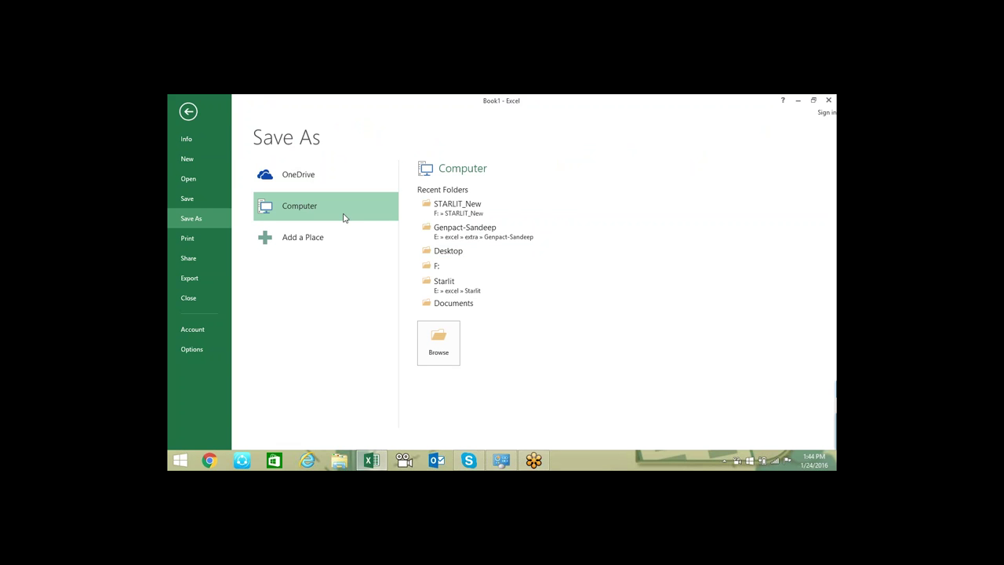
click(460, 259)
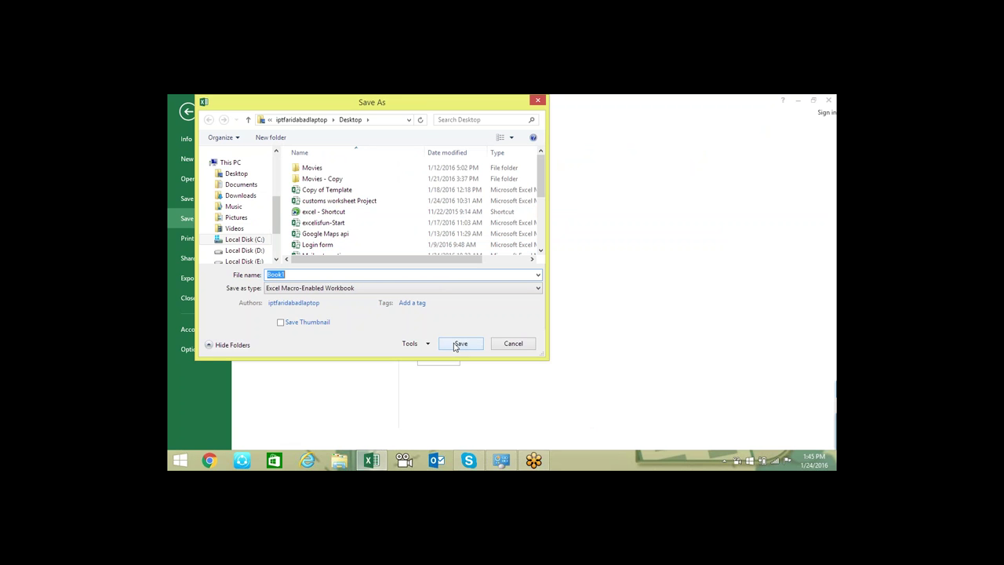
text(L)
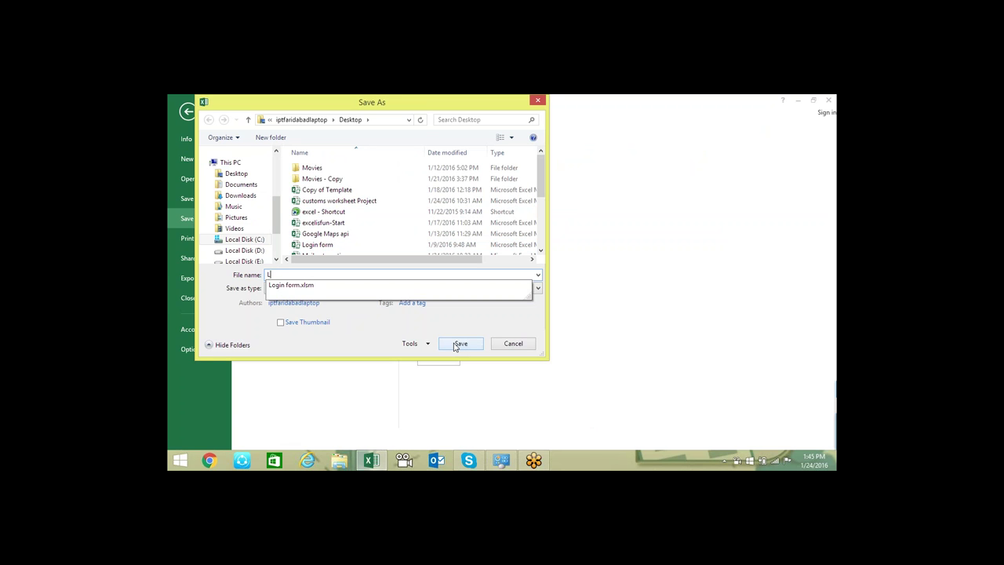
text(ookup)
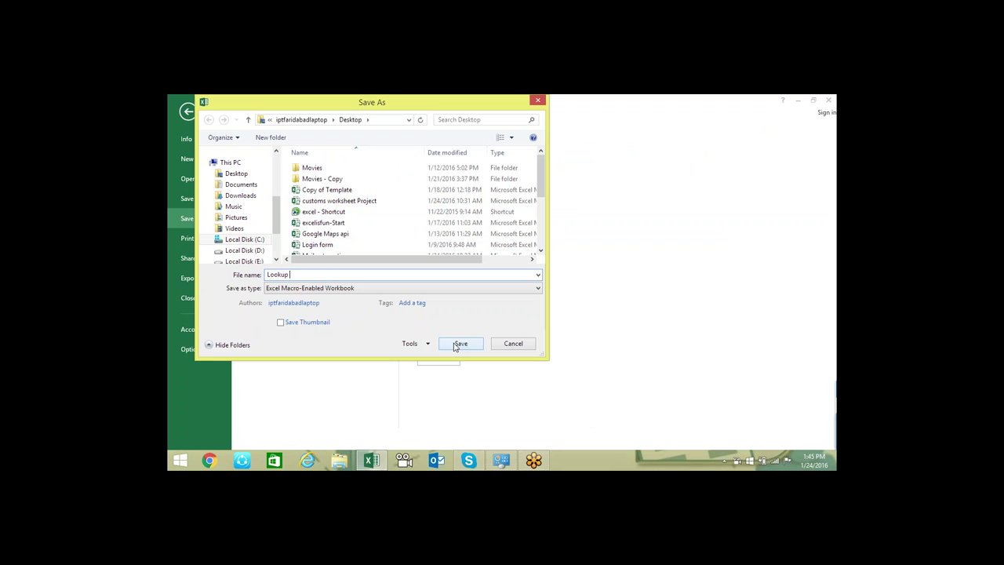
text( and referen)
text(ces)
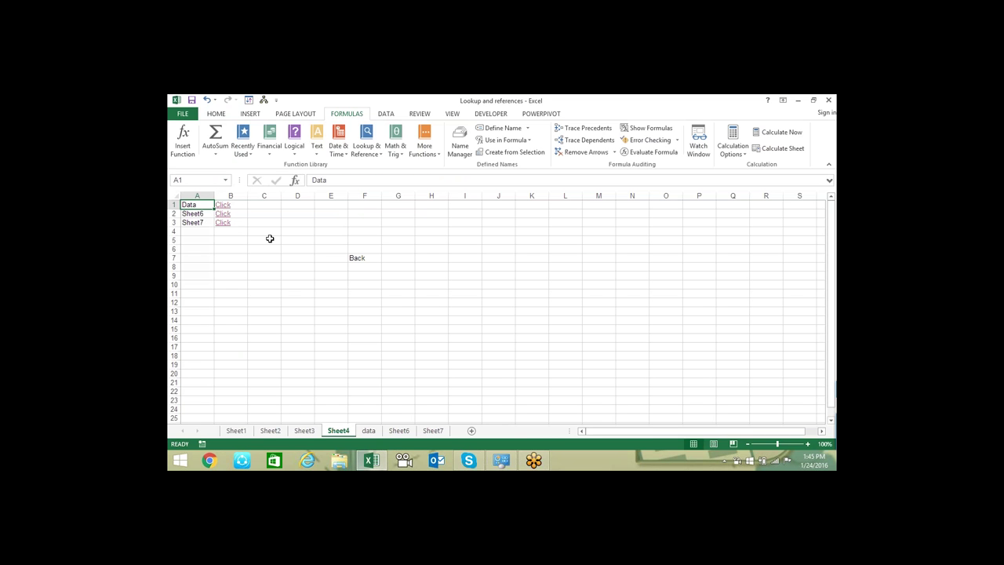
Replace [Book1 with [Lookup and references in B1's link formula
key(Right)
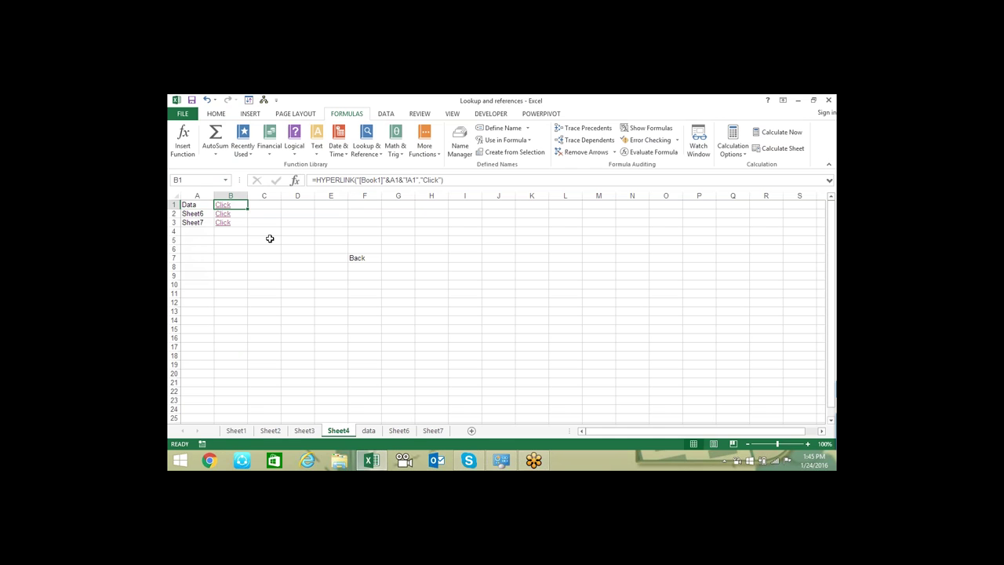
drag(380, 180, 360, 181)
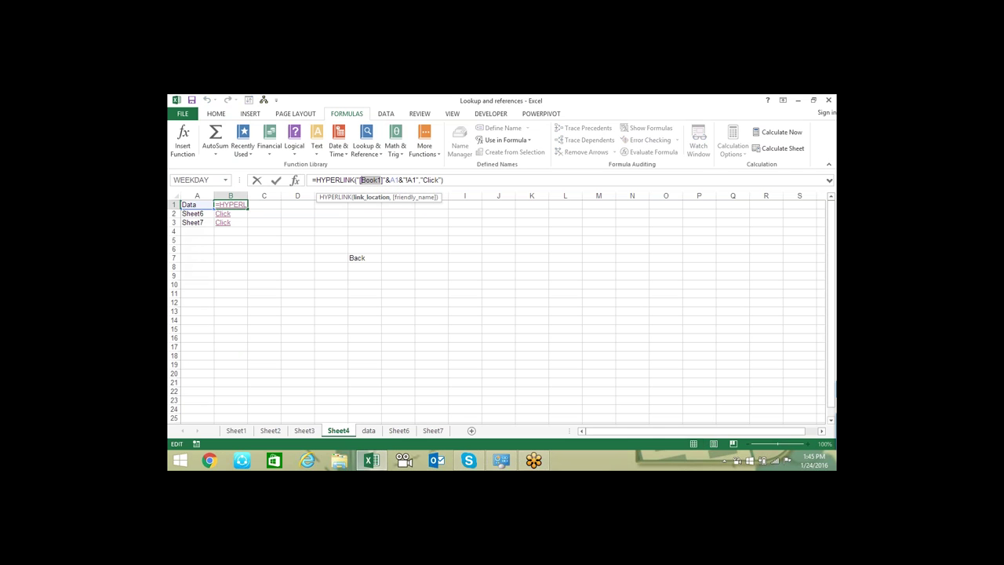
text([Looku)
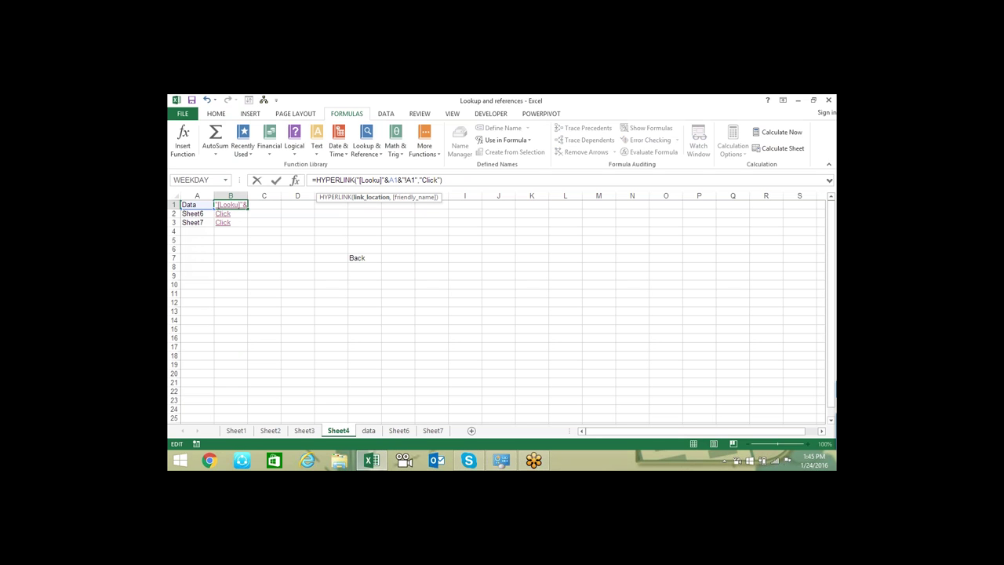
text(p and ref)
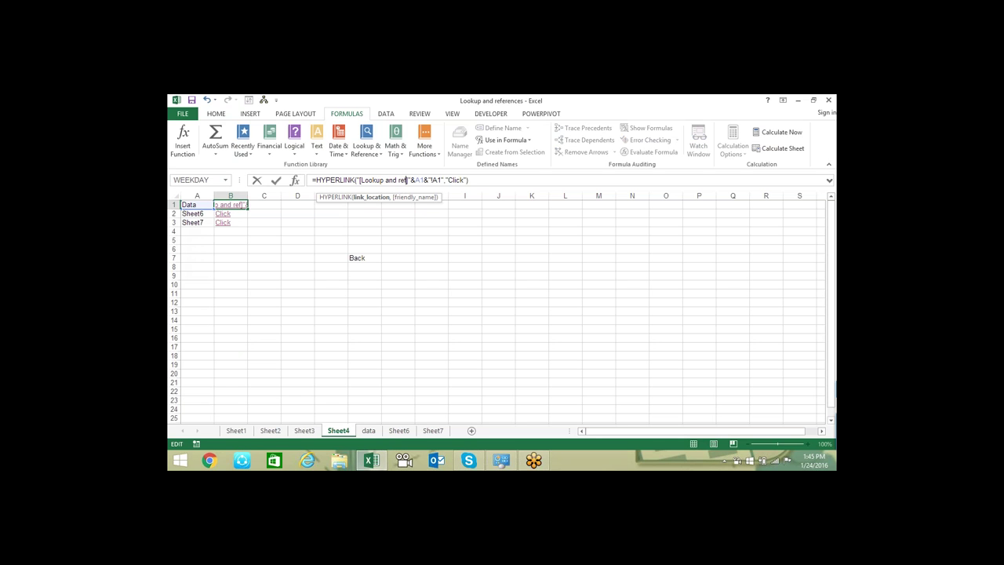
text(erences)
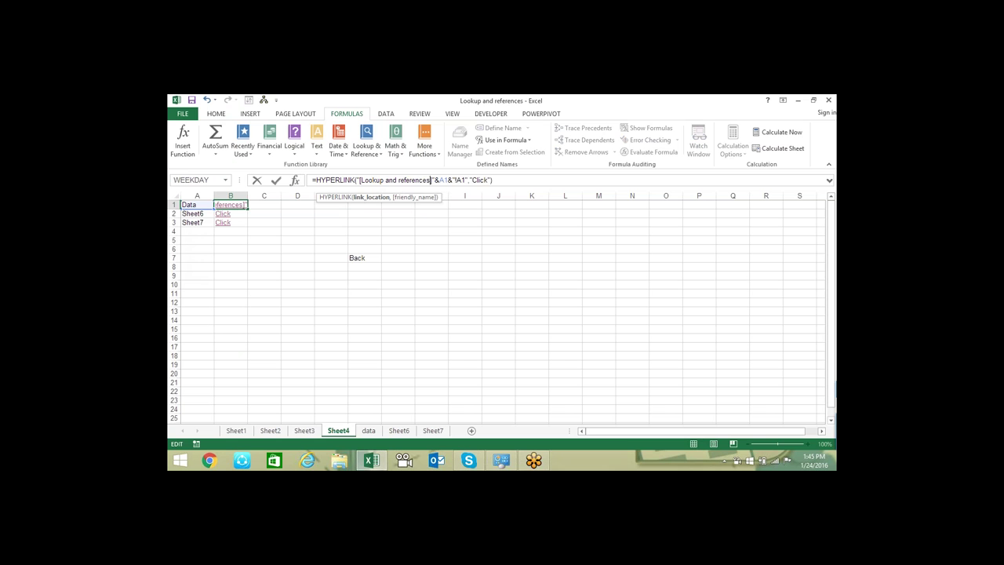
key(Return)
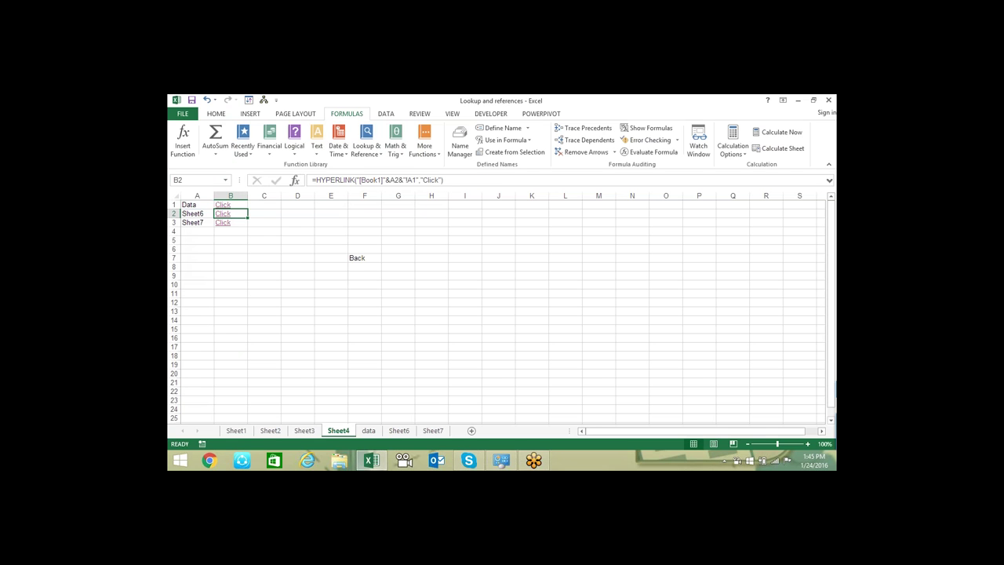
Inspect the B2 and B3 link formulas and flip to the data sheet and back
click(230, 222)
click(230, 231)
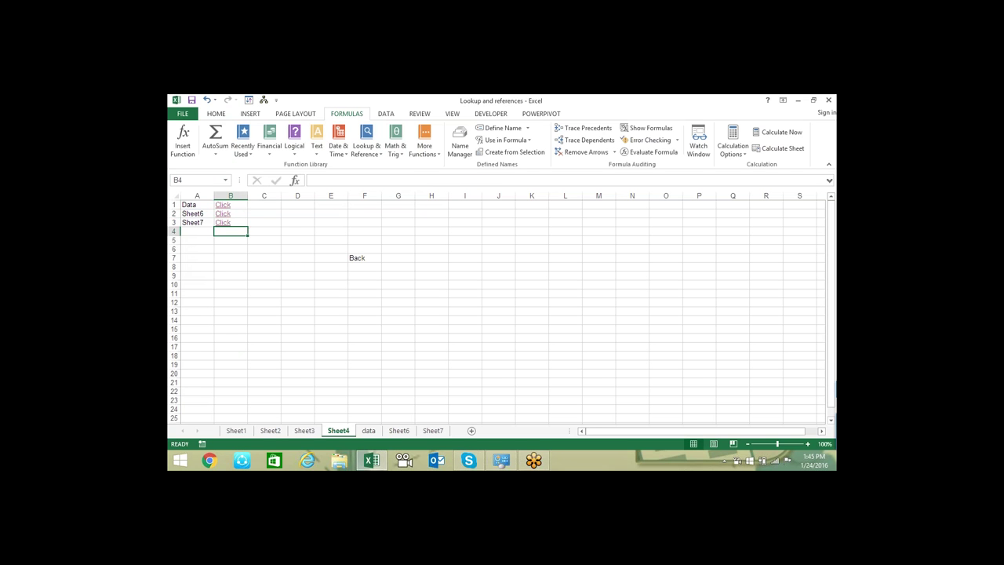
click(239, 213)
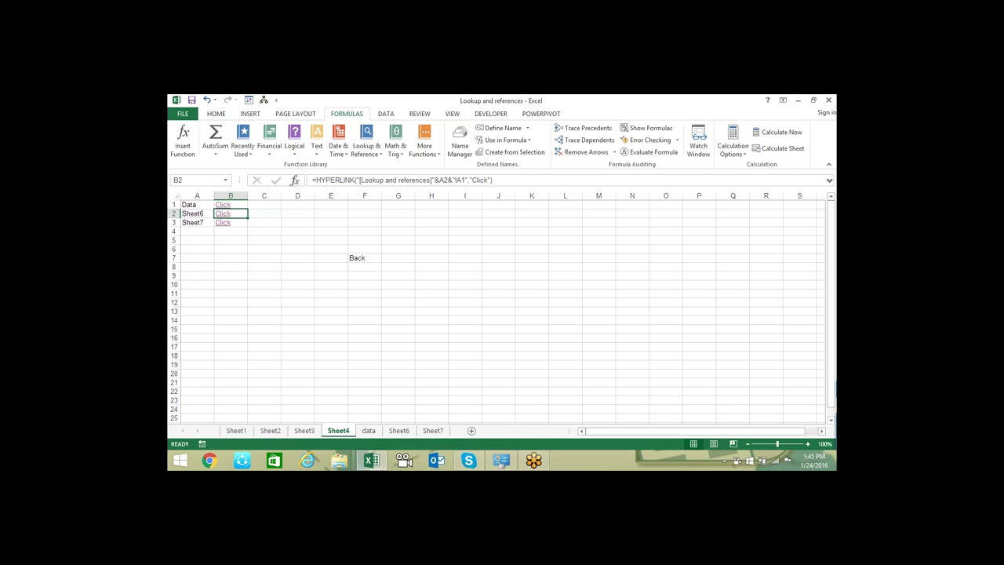
click(369, 430)
click(338, 431)
Test B1's link, which fails twice with a cannot-open-file error
click(224, 205)
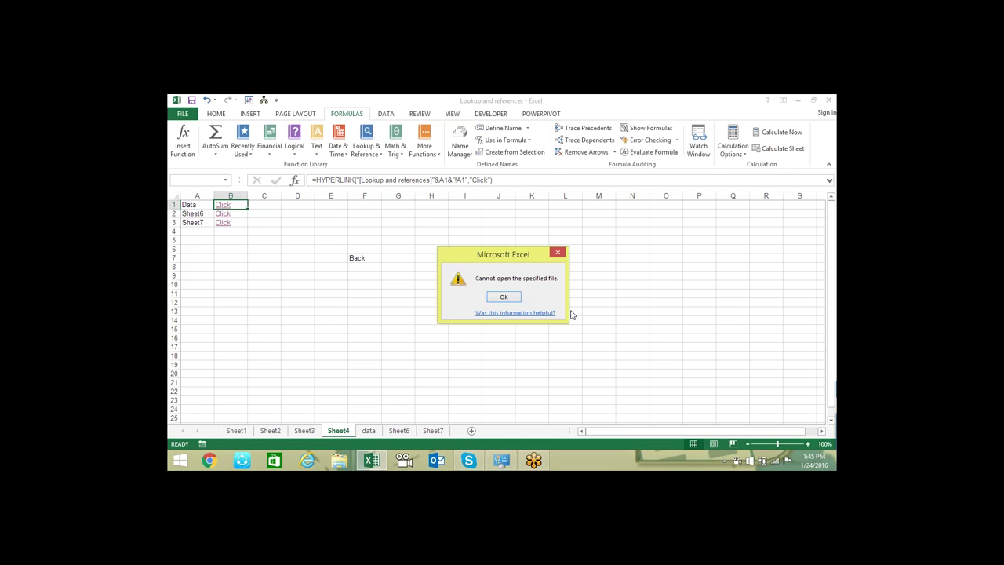
click(506, 297)
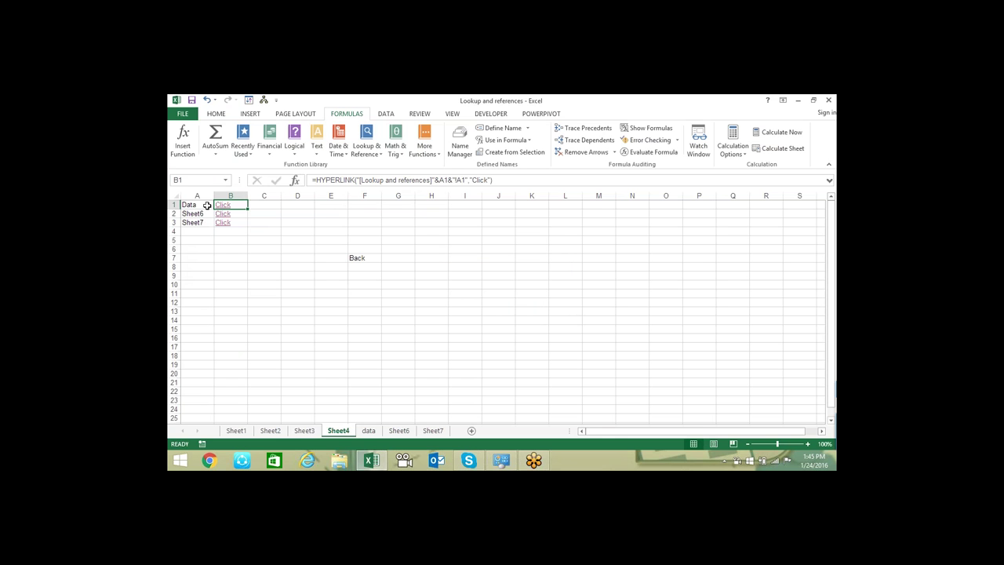
click(222, 205)
click(506, 298)
click(361, 179)
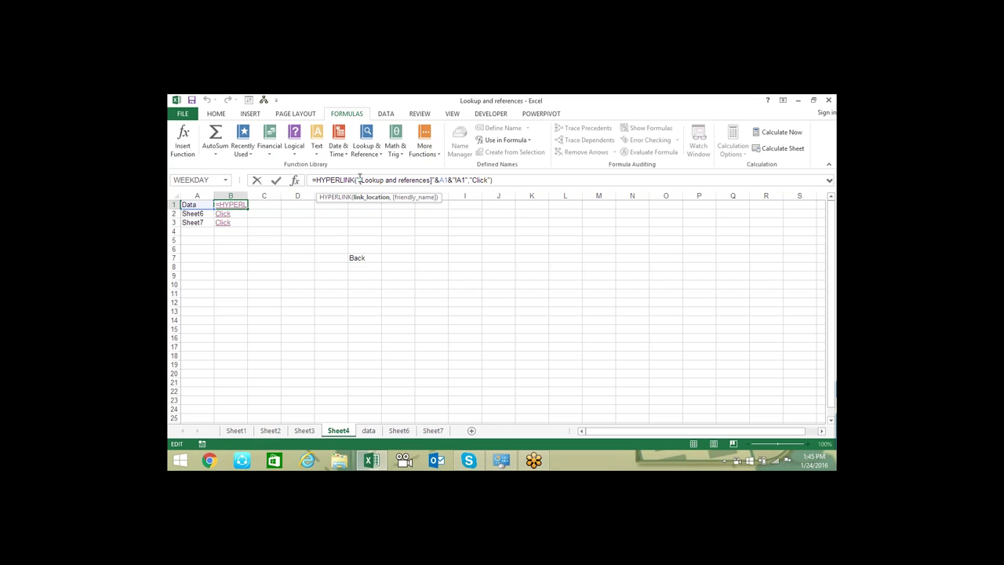
Replace the workbook name in B1's link path with \ and test it, closing the opened folder
drag(361, 180, 431, 180)
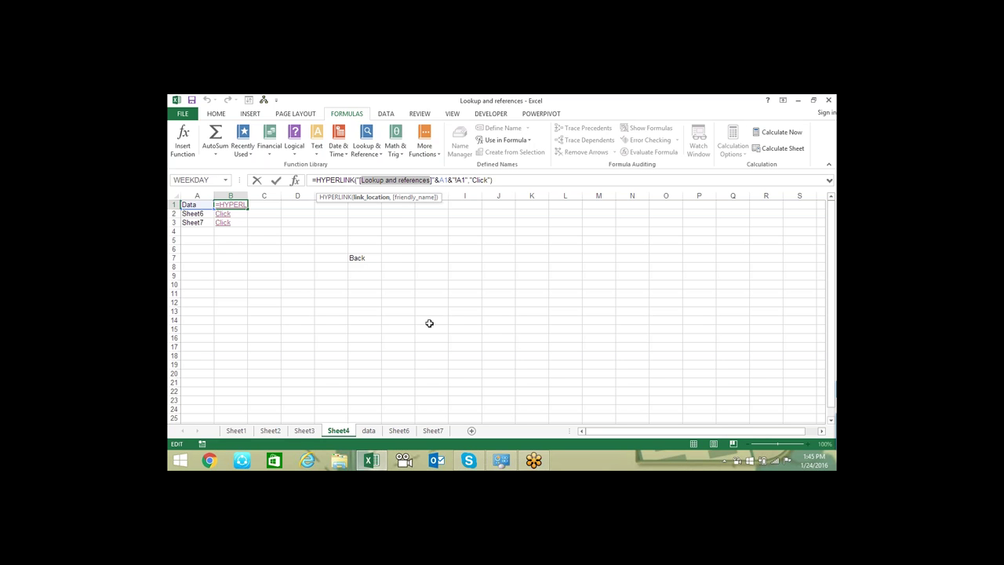
text(\\)
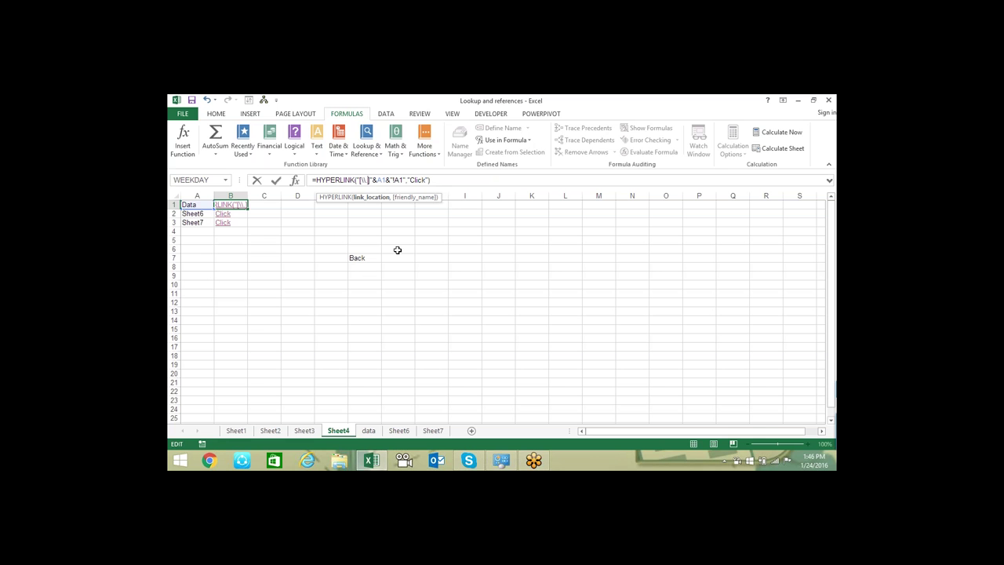
key(Delete)
key(Return)
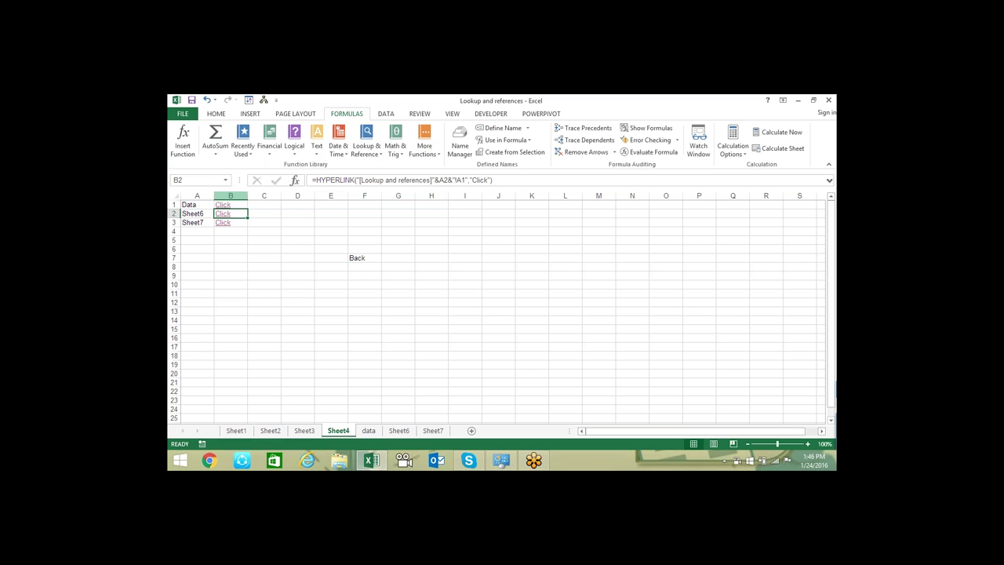
click(230, 205)
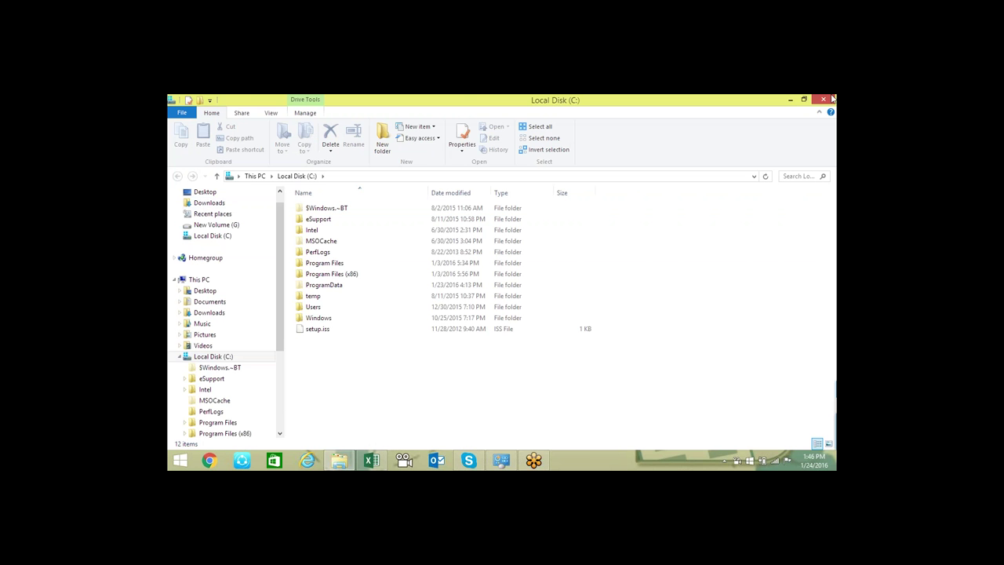
click(818, 102)
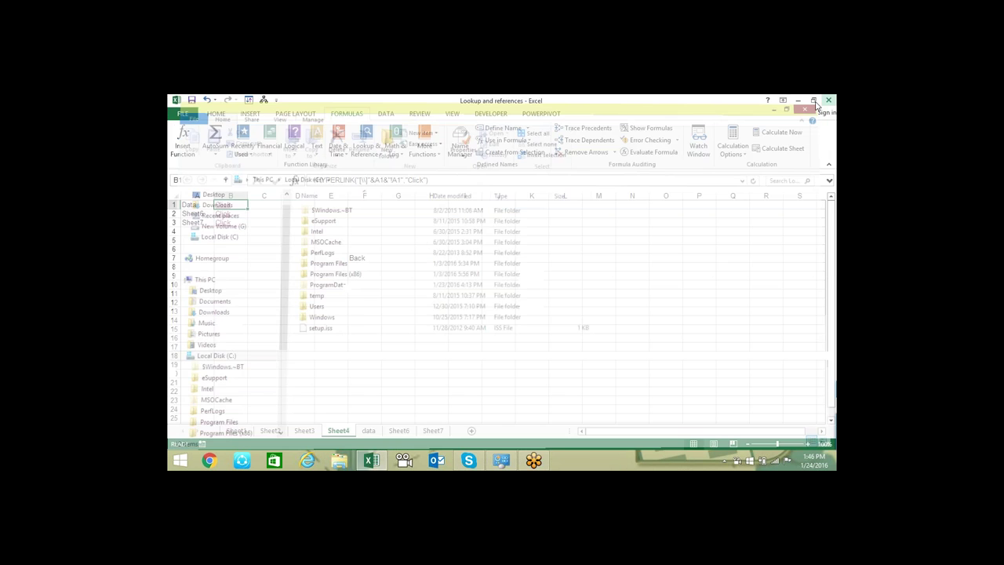
Try an extra ] in B1's link path, dismiss the error, then trim it back to [\]
click(364, 181)
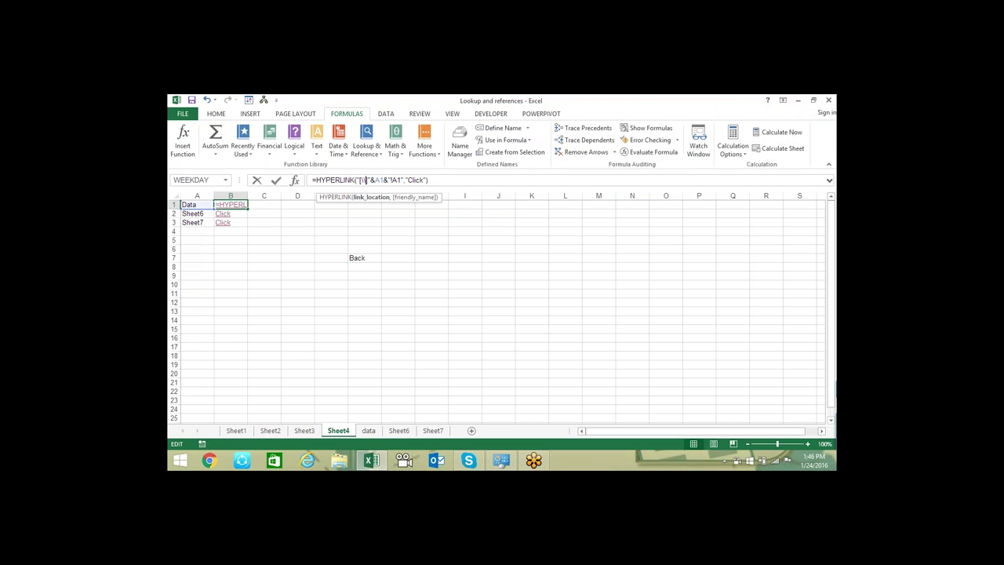
text(])
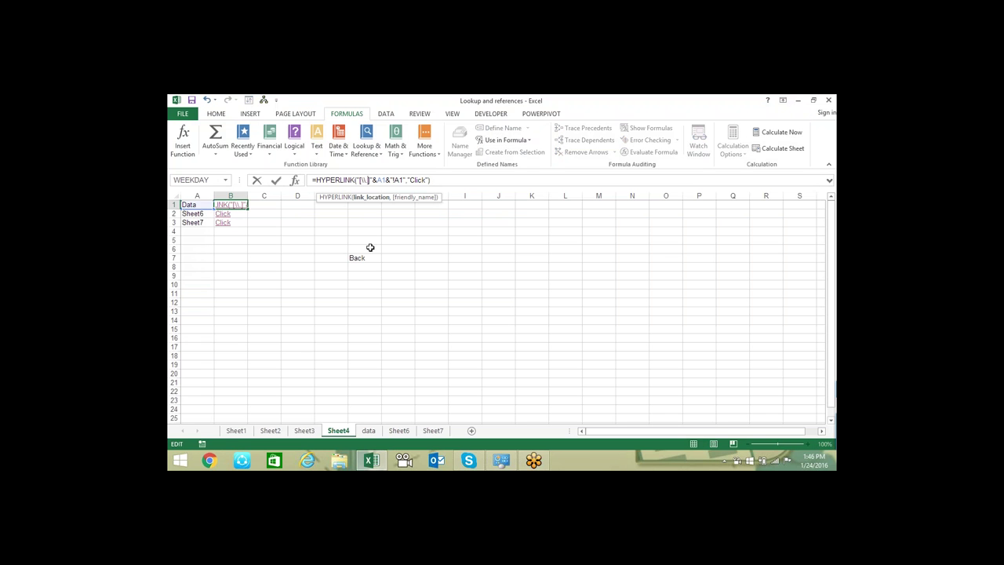
key(Return)
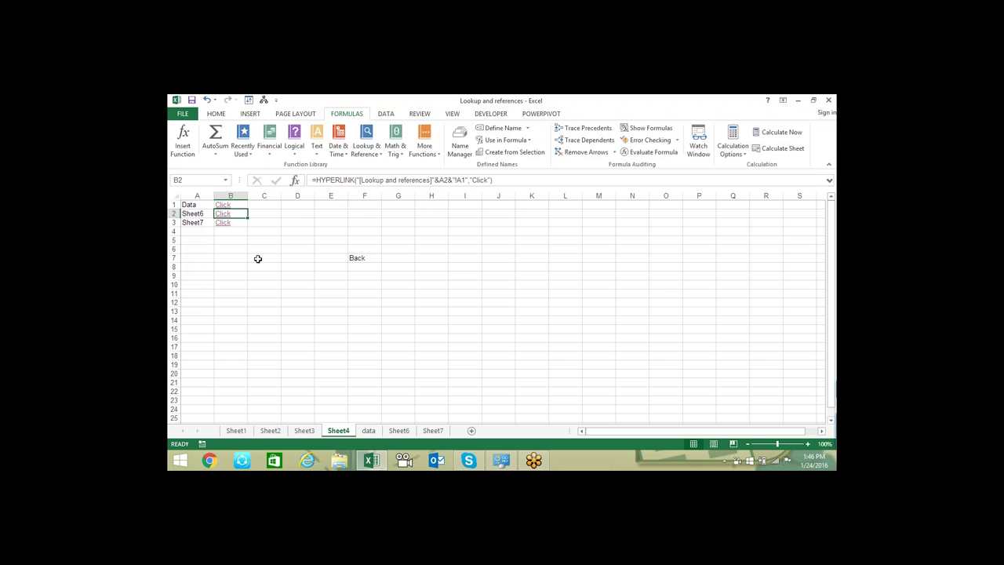
click(223, 204)
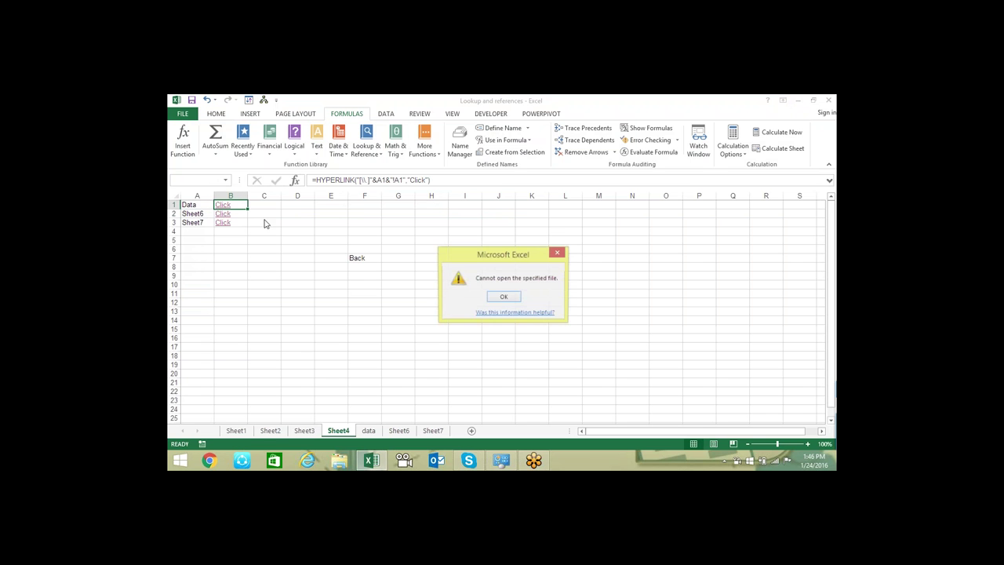
click(503, 297)
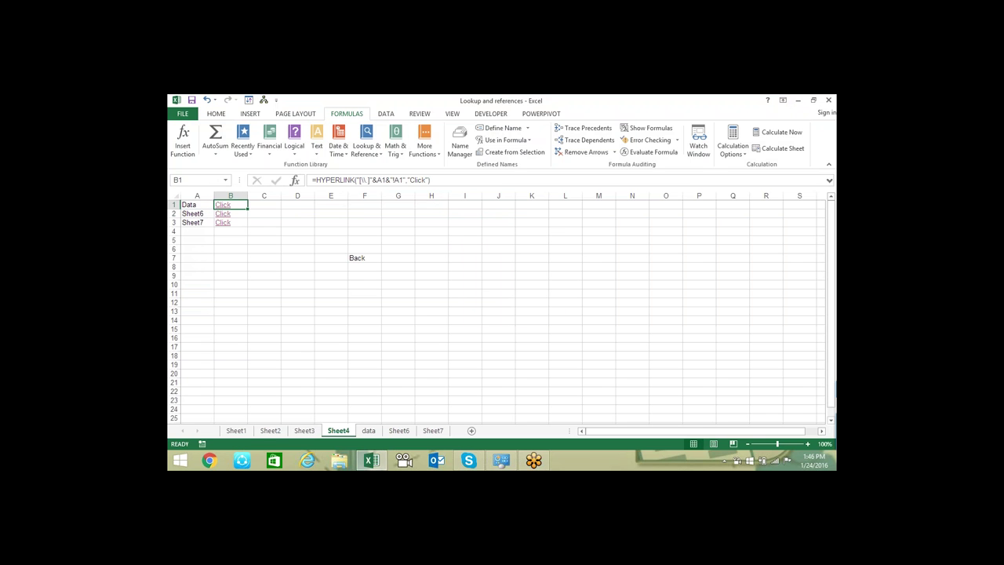
click(367, 180)
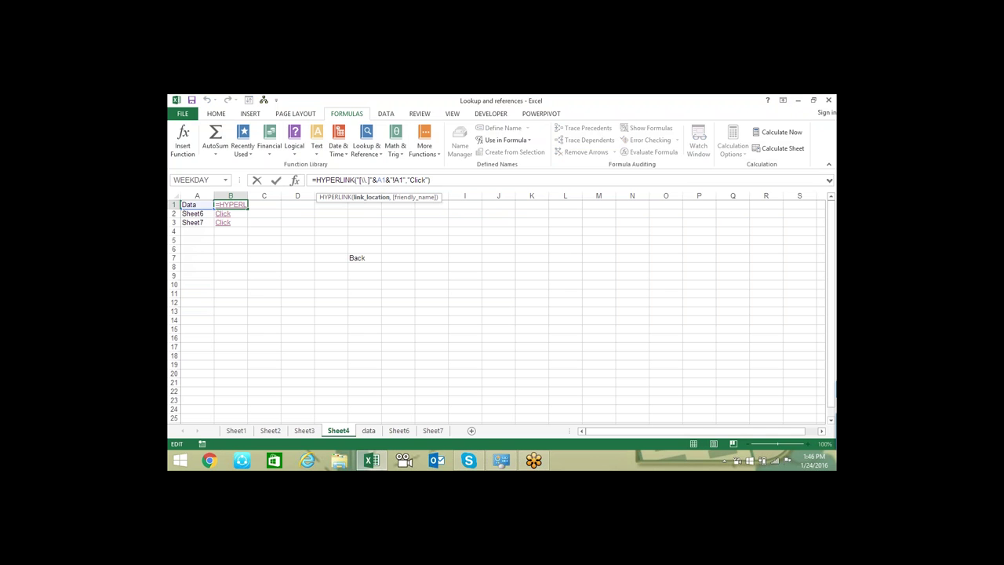
key(BackSpace)
key(BackSpace)
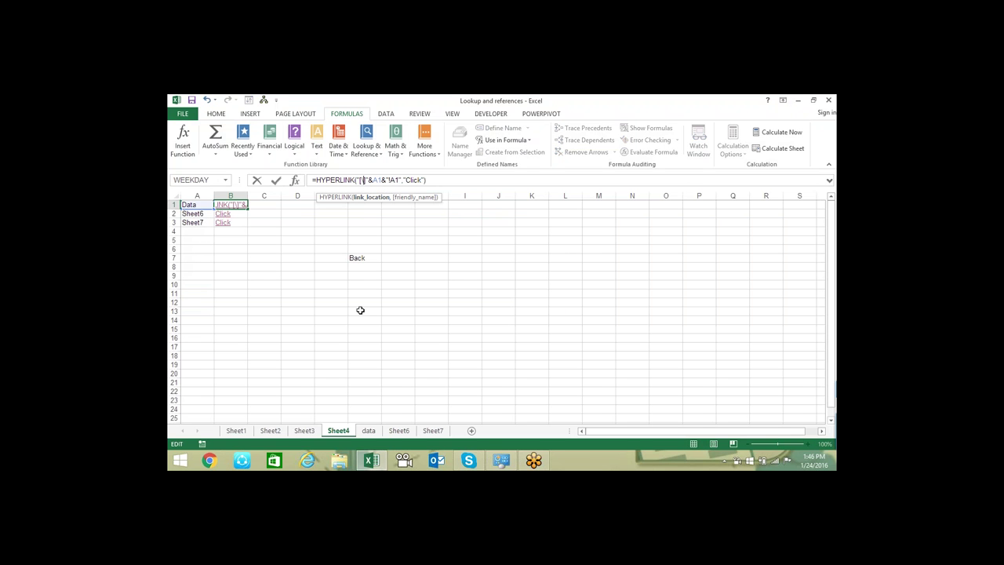
key(Return)
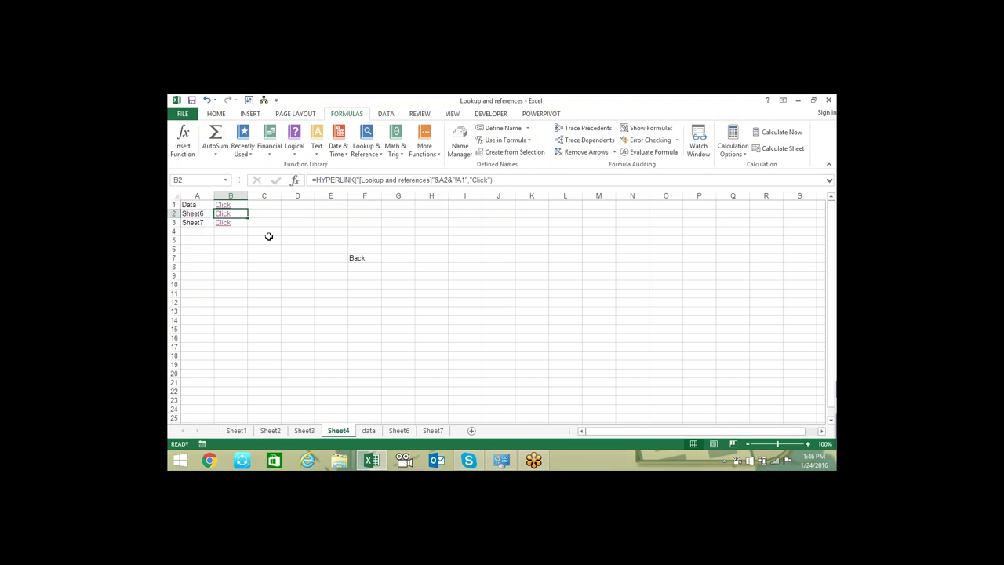
key(Up)
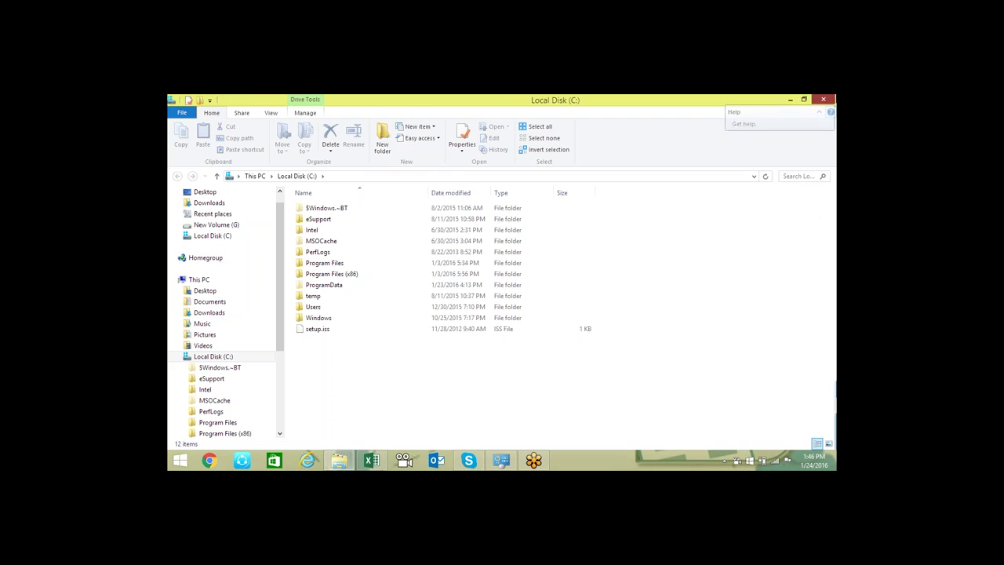
Change B1's HYPERLINK path to [/] and follow the link to test it
click(823, 99)
click(365, 181)
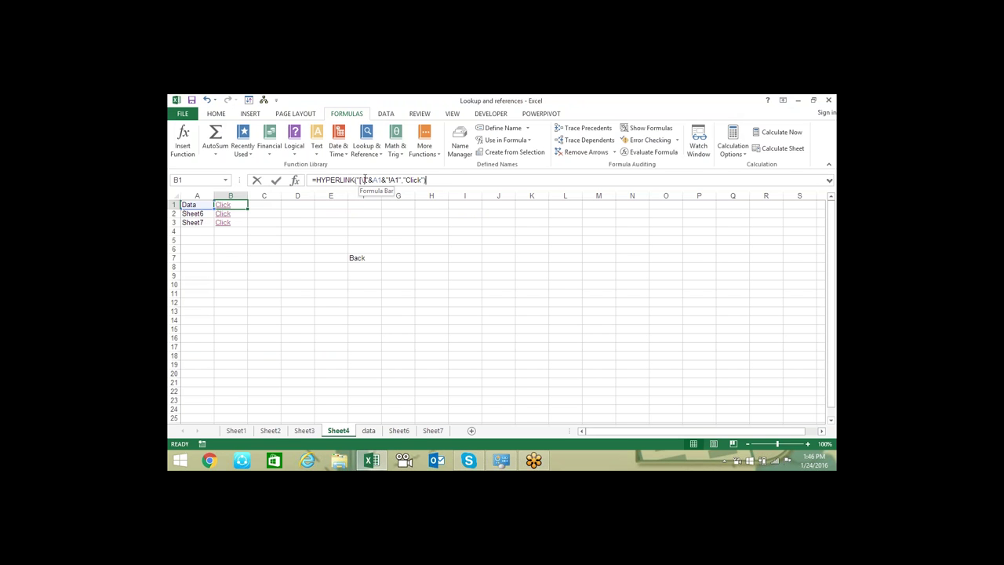
key(BackSpace)
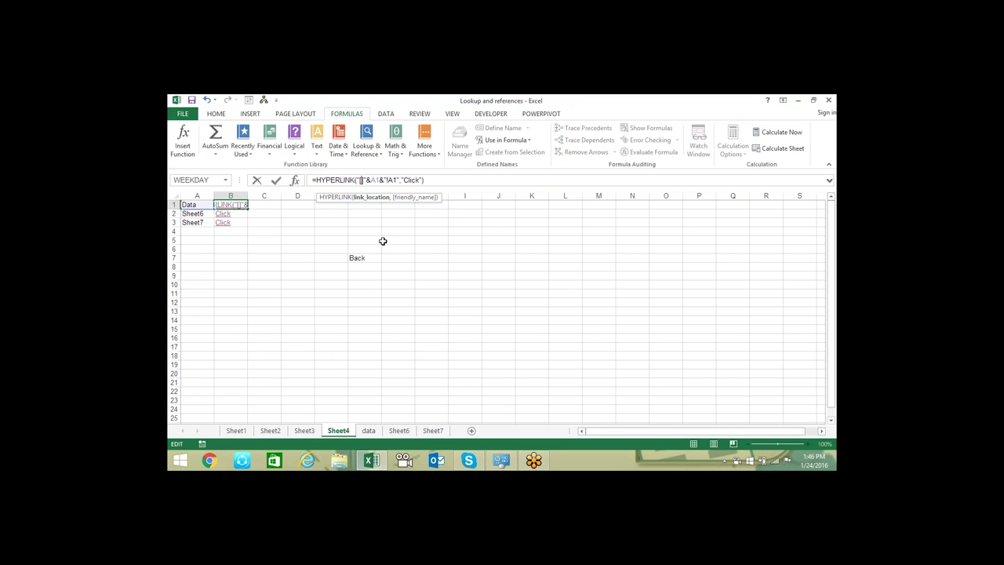
text(/.)
key(Return)
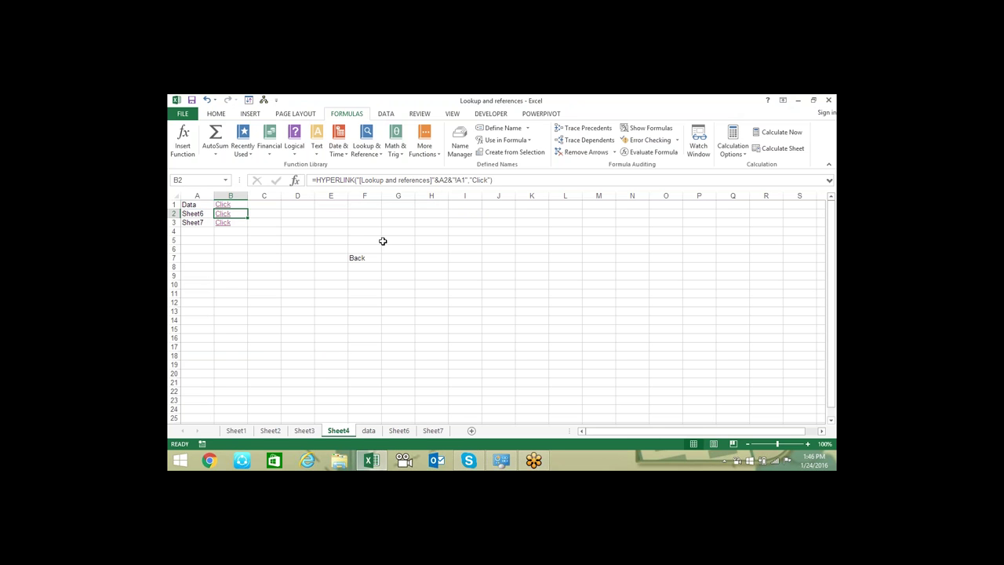
click(223, 205)
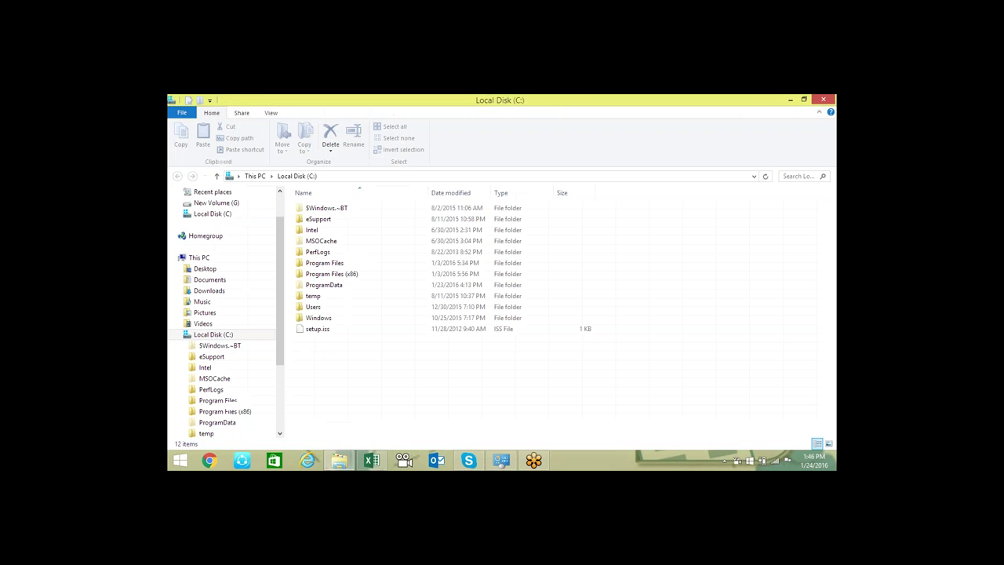
Change the link path to [//] and test it, dismissing the cannot-open-file error
click(824, 102)
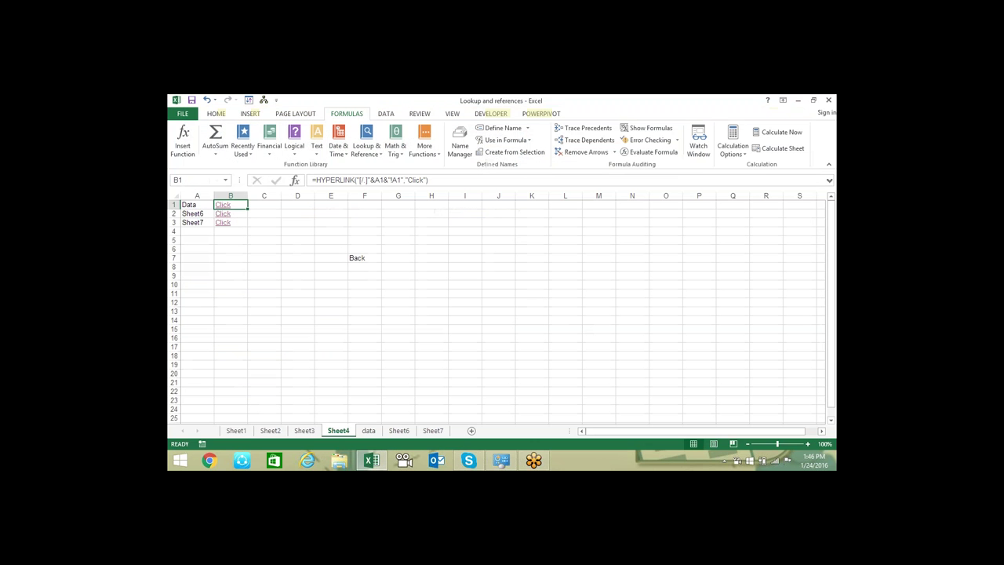
click(366, 180)
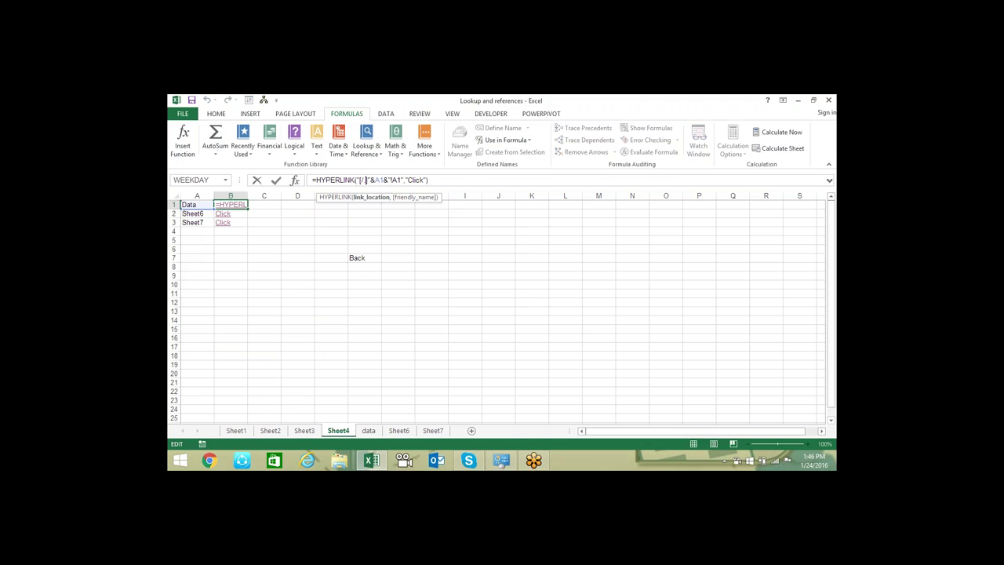
text(/.)
key(Return)
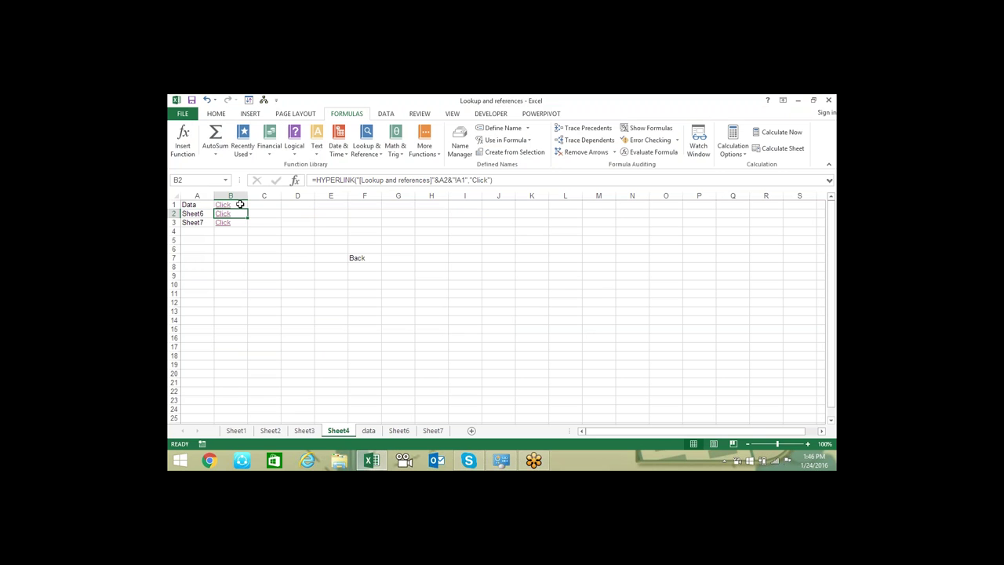
click(224, 205)
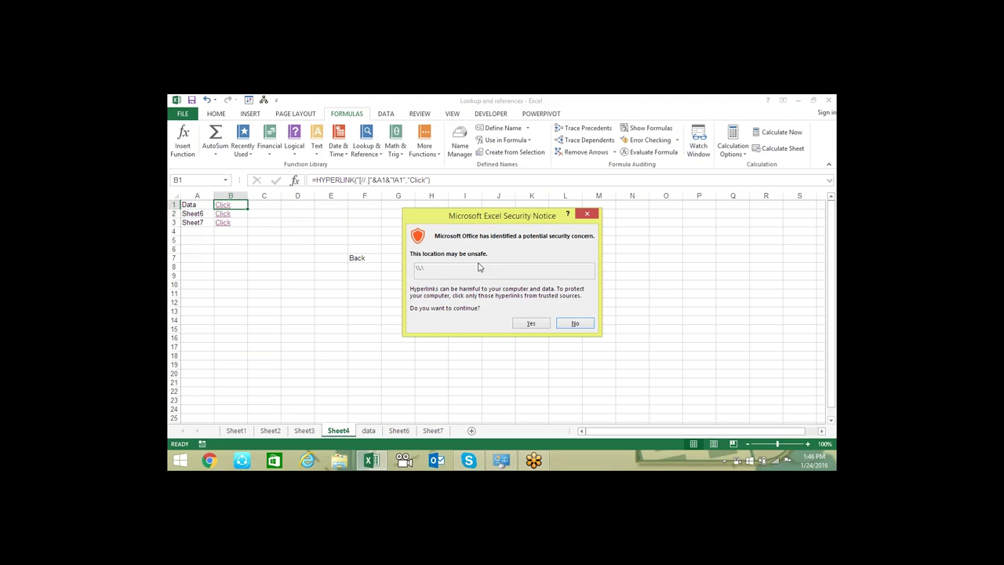
click(531, 324)
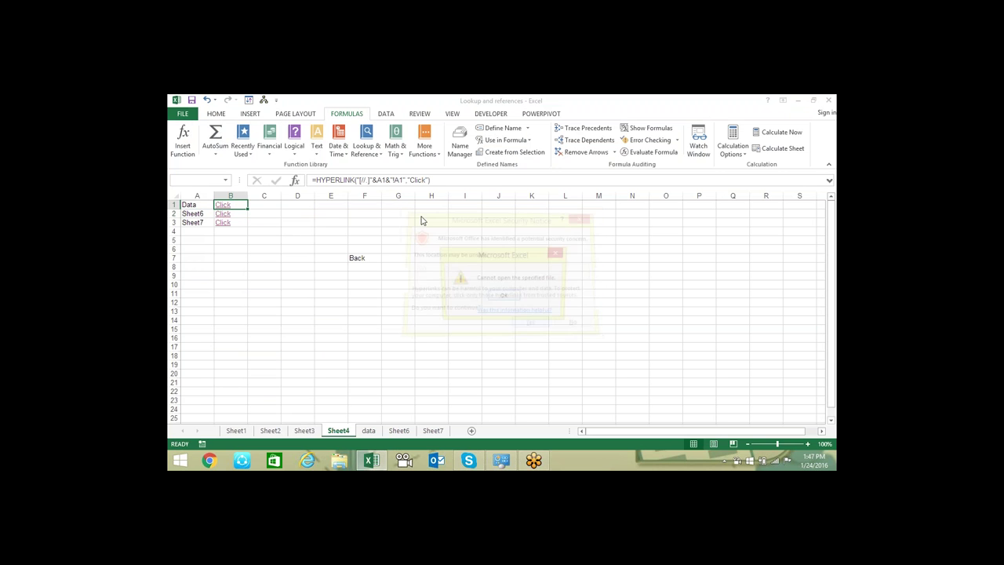
click(491, 298)
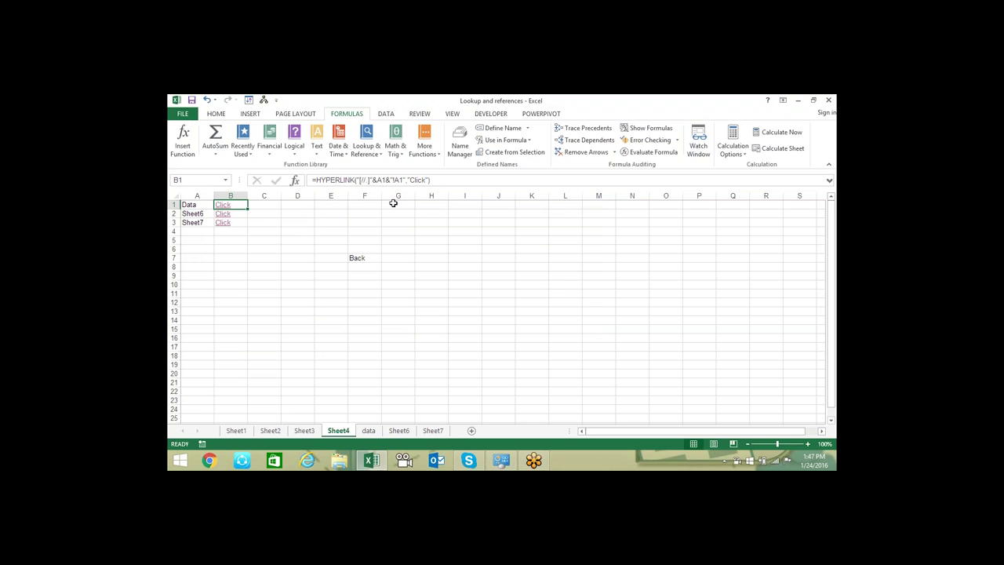
Change the link path to [./] and test it, which opens the Desktop folder
key(F2)
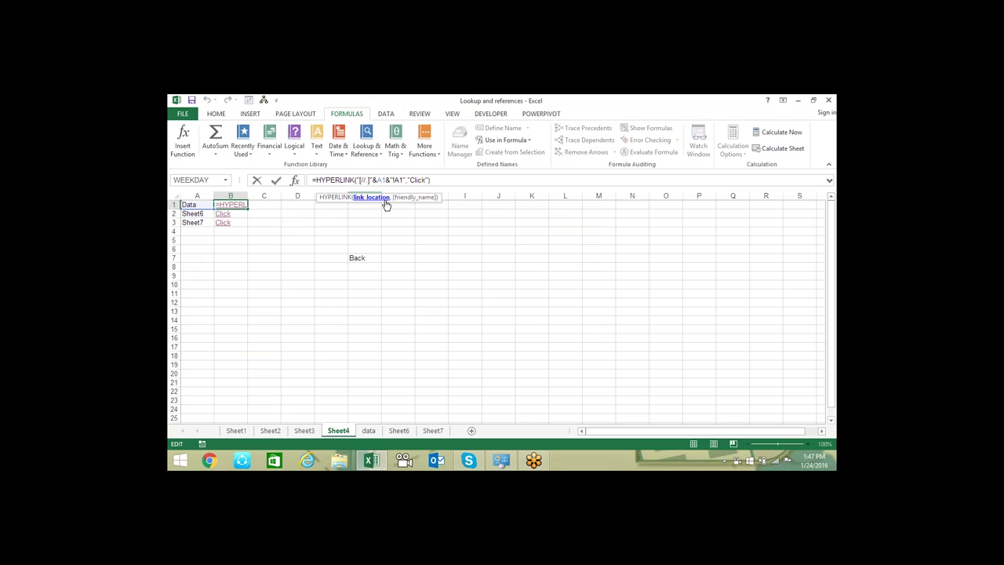
key(BackSpace)
key(BackSpace)
key(BackSpace)
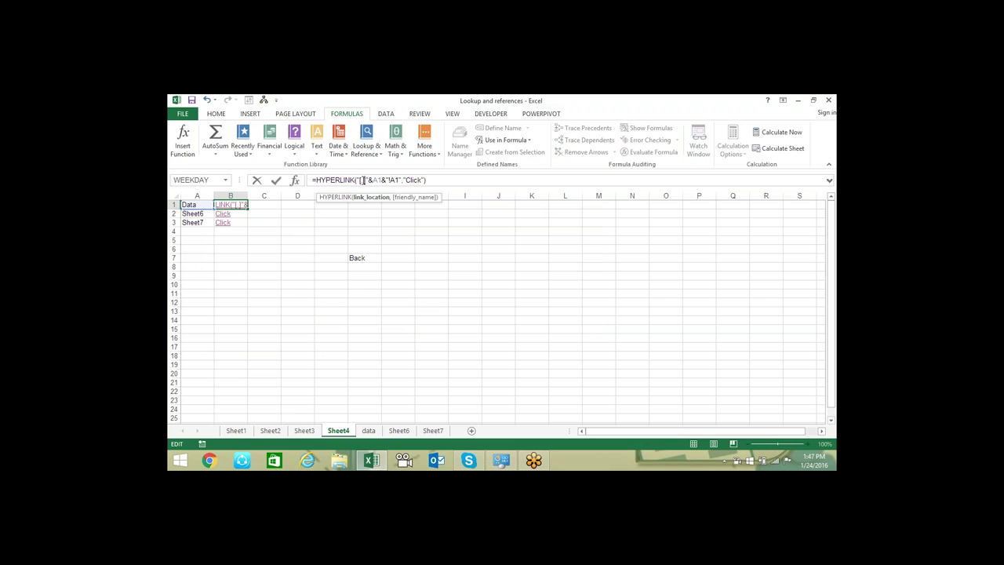
text(.)
text(/)
key(Return)
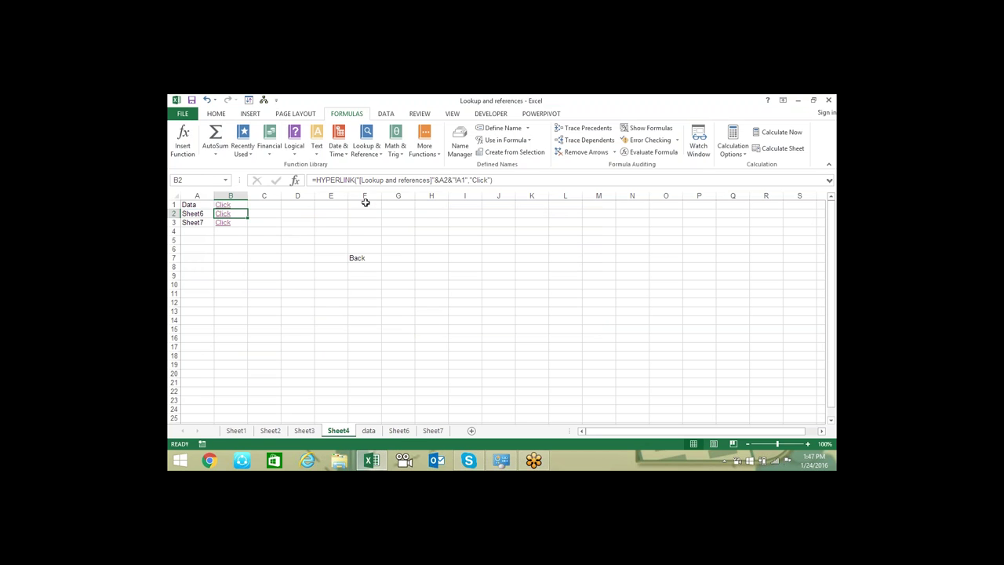
click(224, 205)
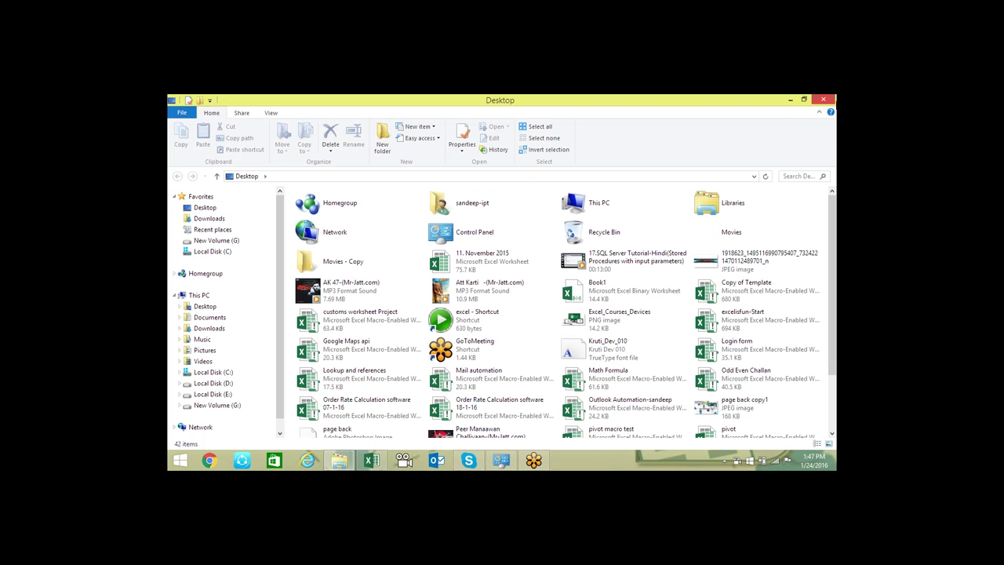
Close the Desktop window and delete the link path, leaving empty brackets []
click(823, 99)
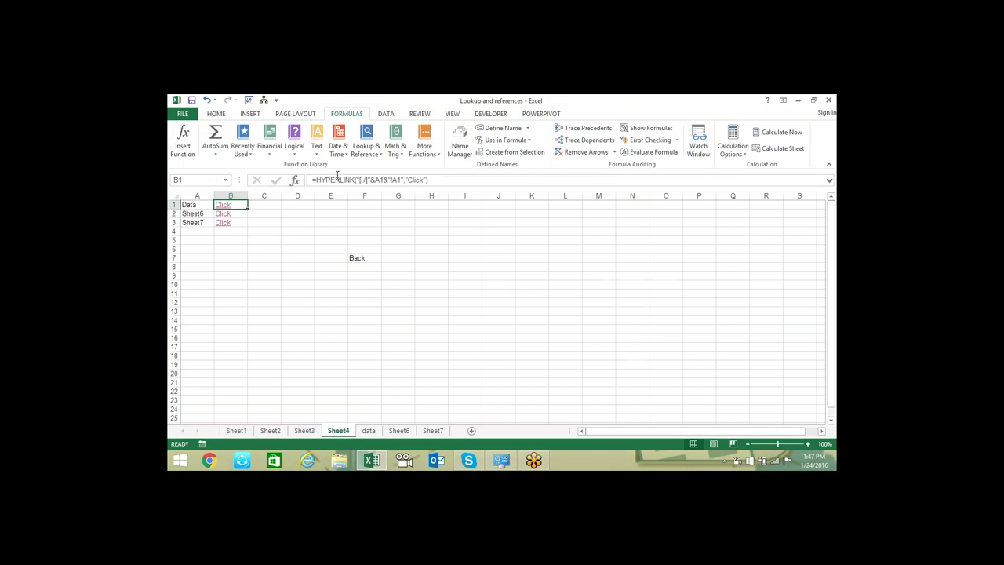
click(362, 180)
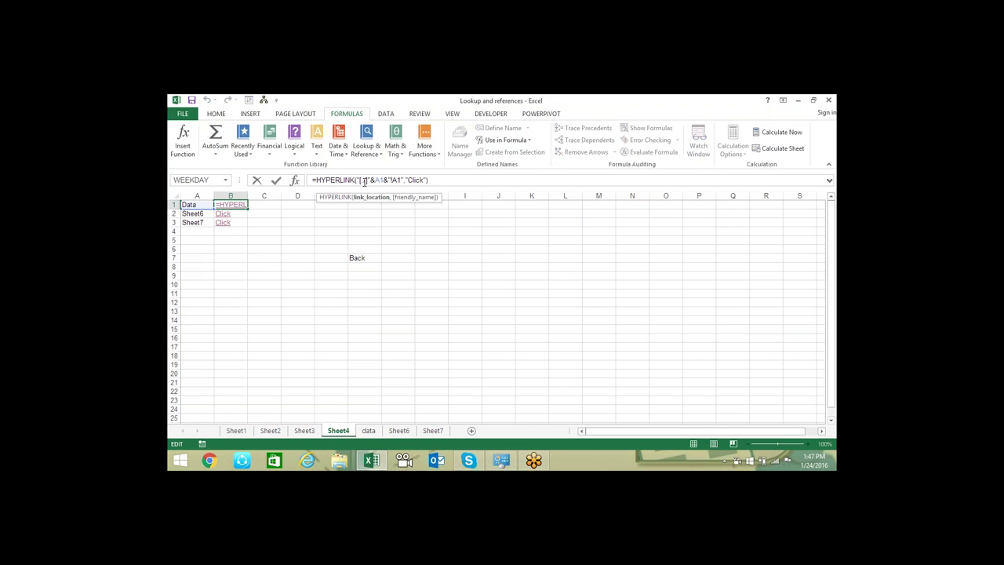
key(BackSpace)
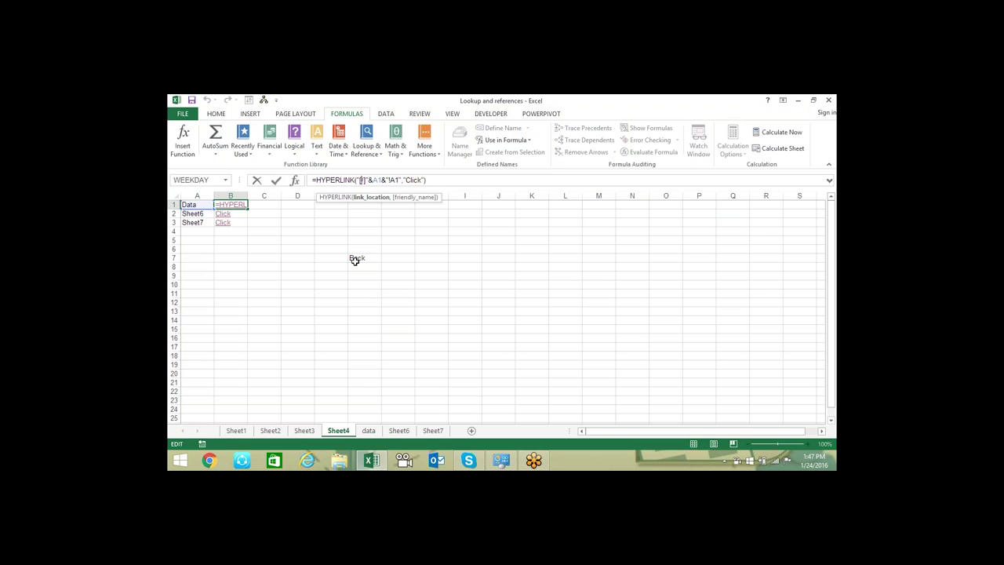
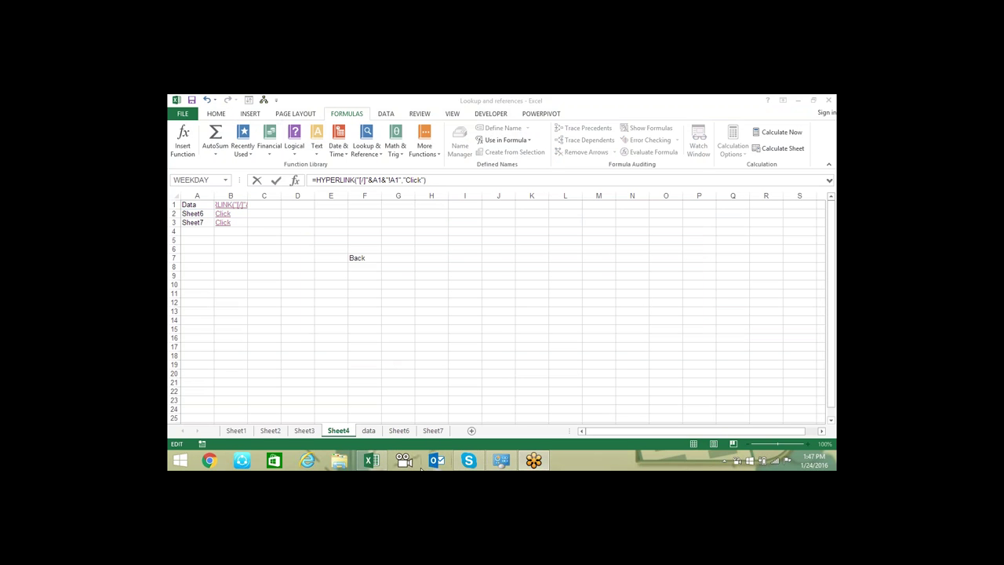
Switch from Excel to the Chrome browser showing the Google home page
click(207, 458)
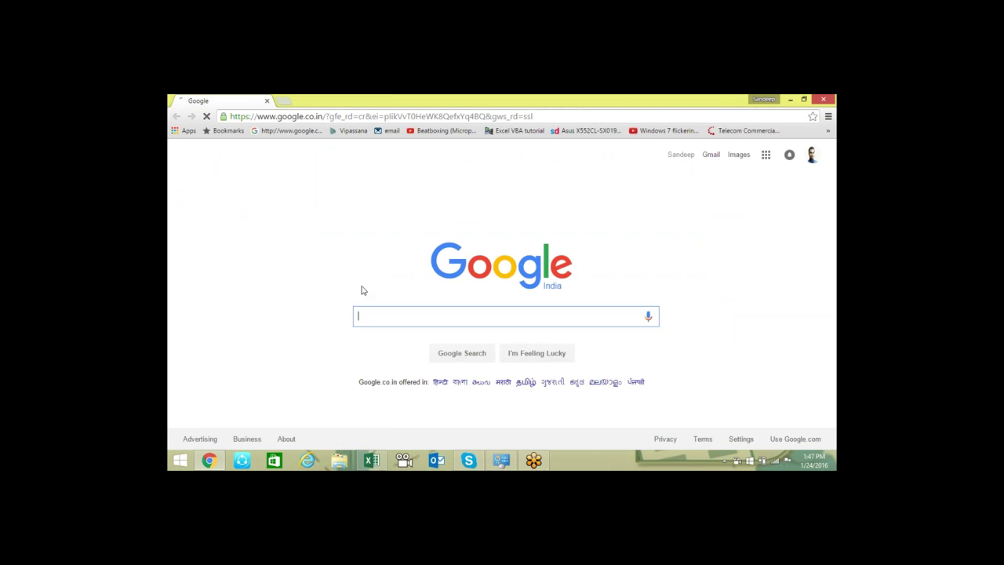
Search Google for 'apply hyperlink formula in excel', correcting 'form' to 'formula'
text(appl)
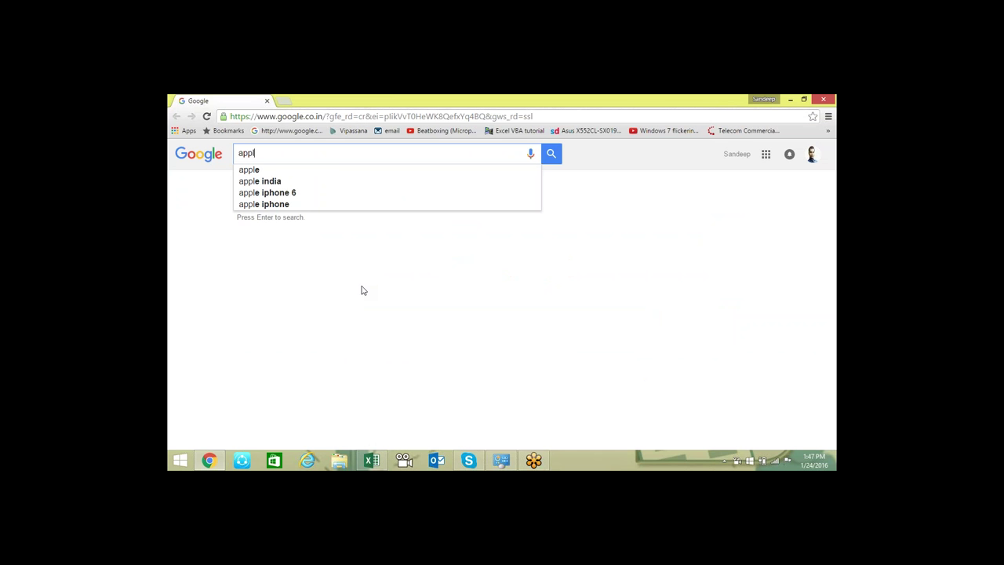
text(y hyperli)
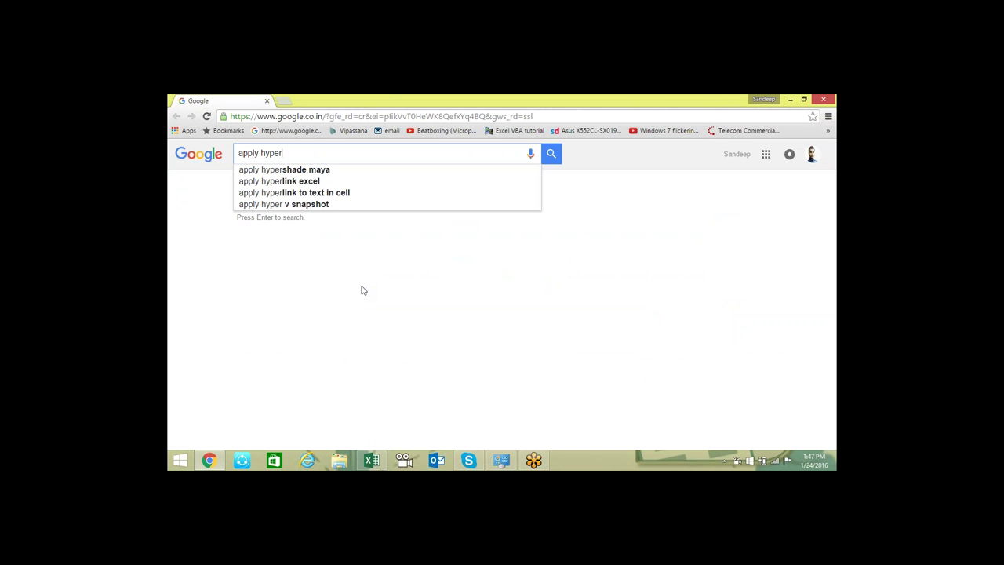
text(nk form)
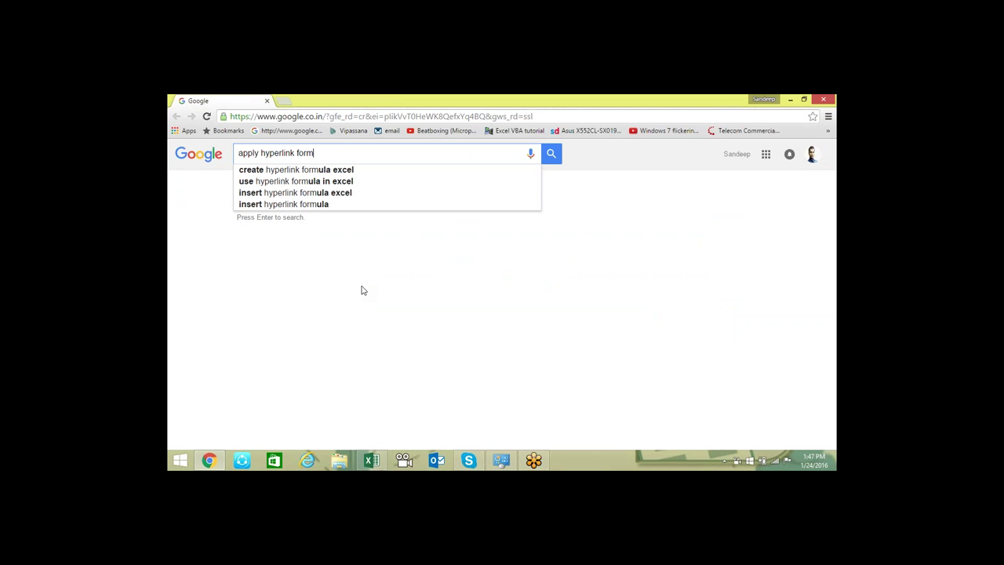
text( in)
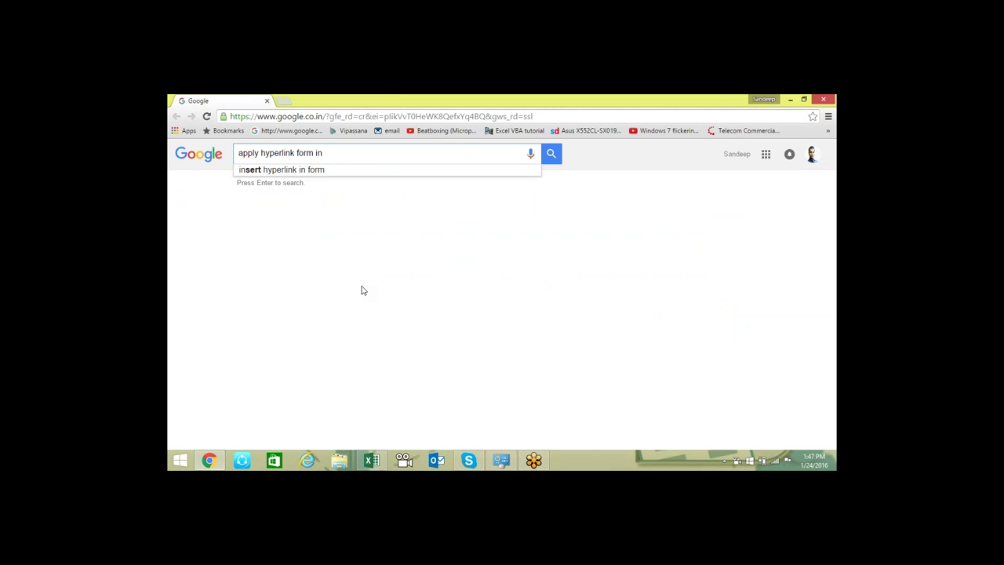
text( excel)
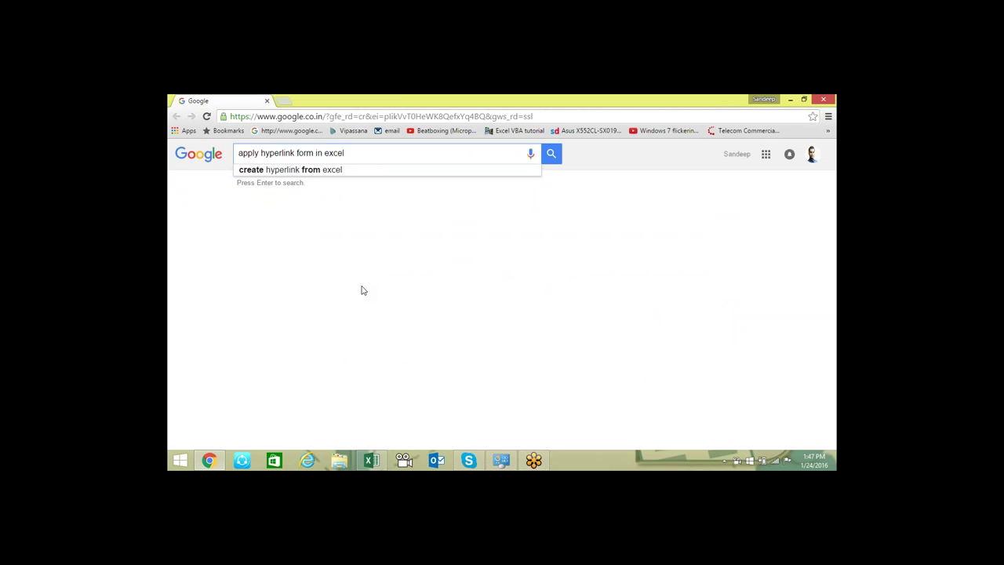
key(Return)
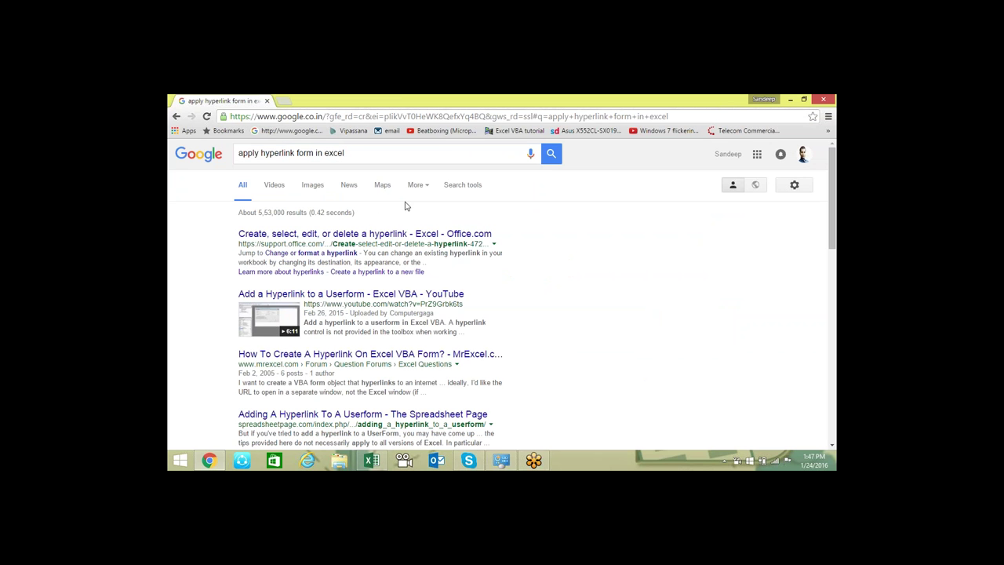
click(314, 153)
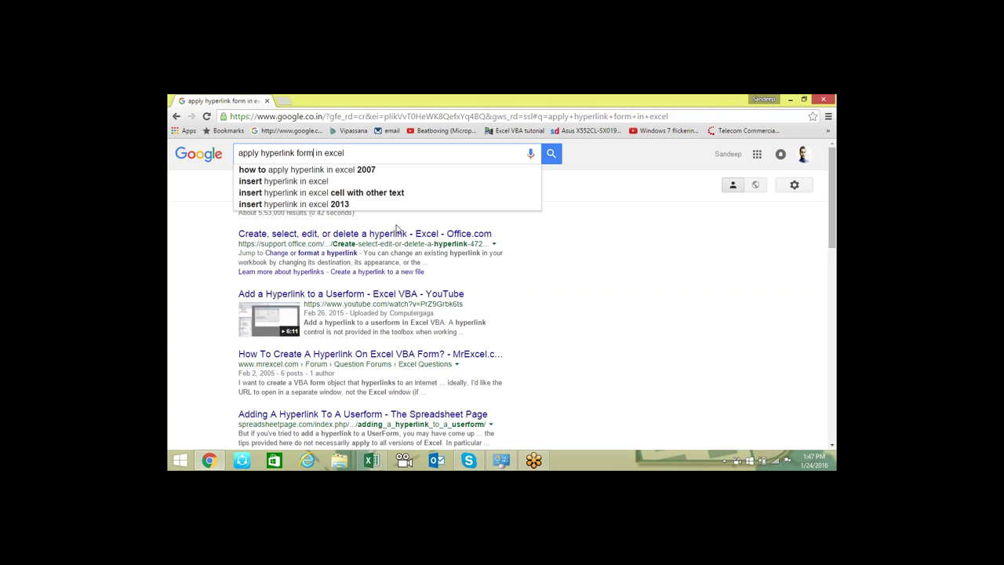
text(ula)
key(Return)
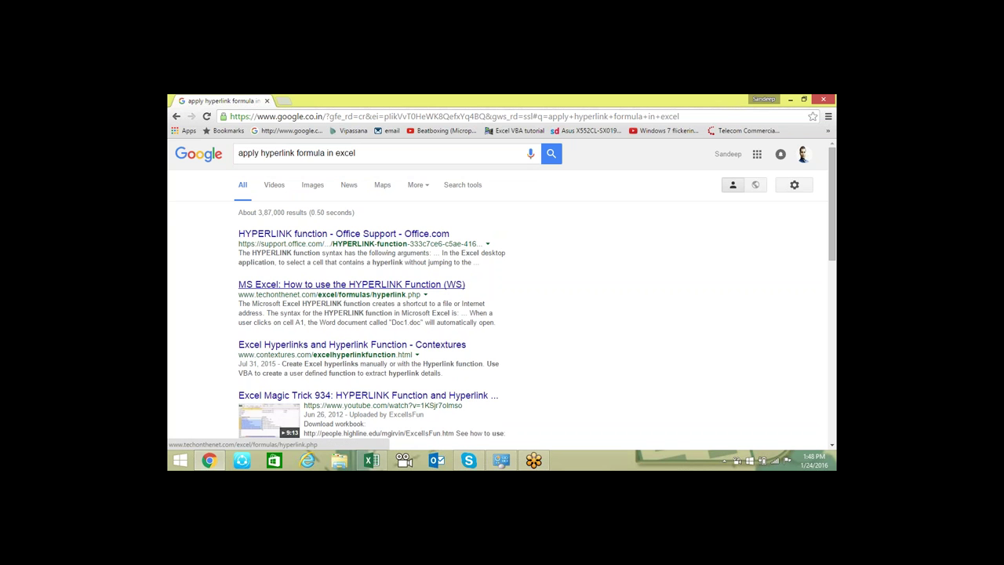
Read the techonthenet HYPERLINK function tutorial's syntax and examples, ending back at the top
click(351, 284)
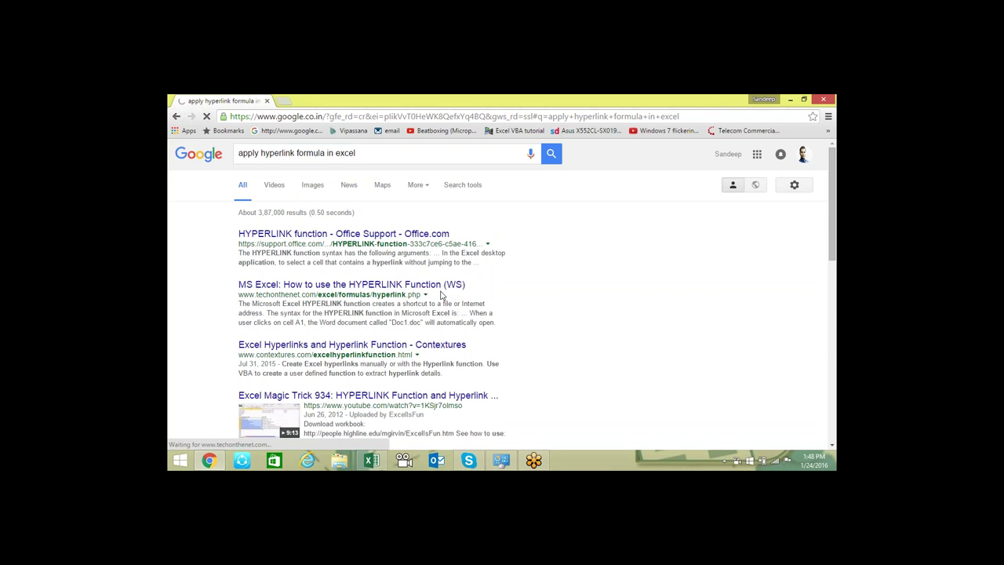
scroll(463, 286, down, 3)
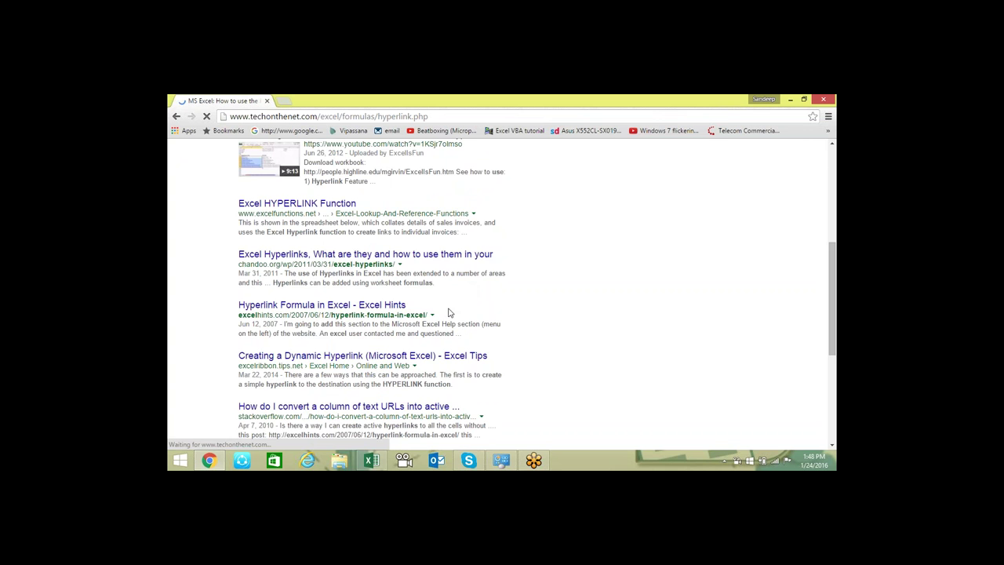
scroll(512, 302, down, 5)
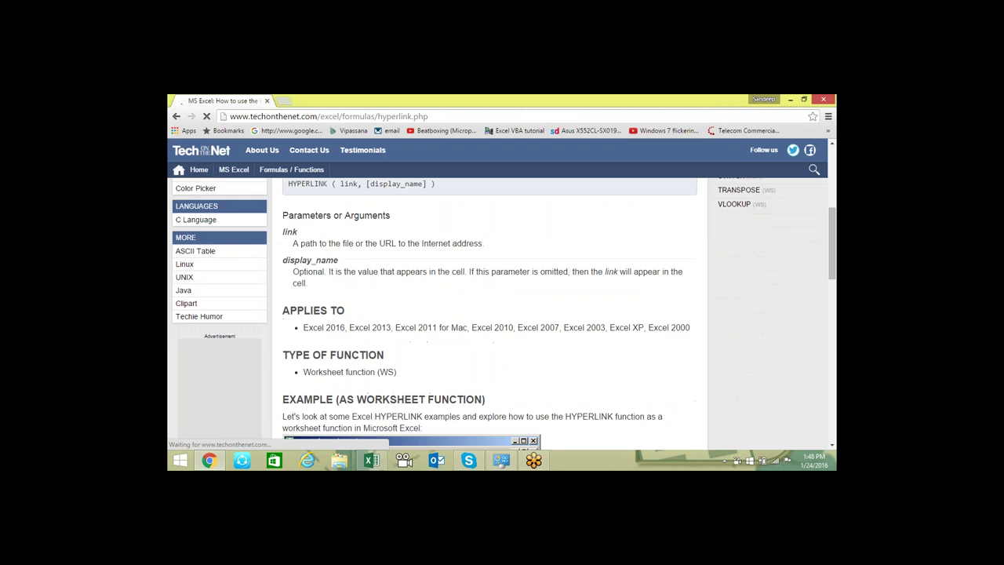
scroll(511, 302, up, 3)
scroll(509, 306, down, 3)
scroll(510, 306, down, 2)
scroll(509, 304, down, 2)
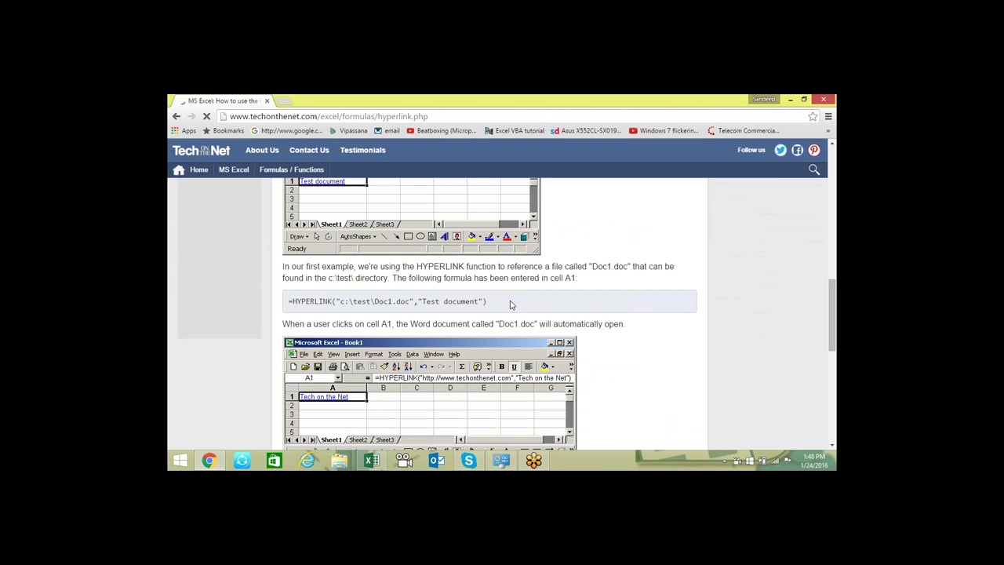
scroll(410, 314, down, 2)
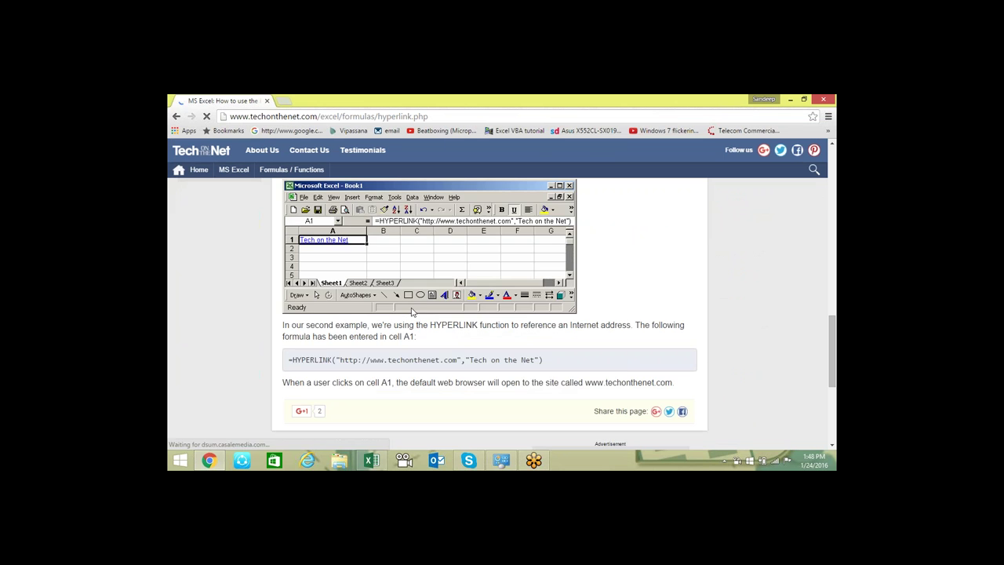
scroll(413, 317, down, 2)
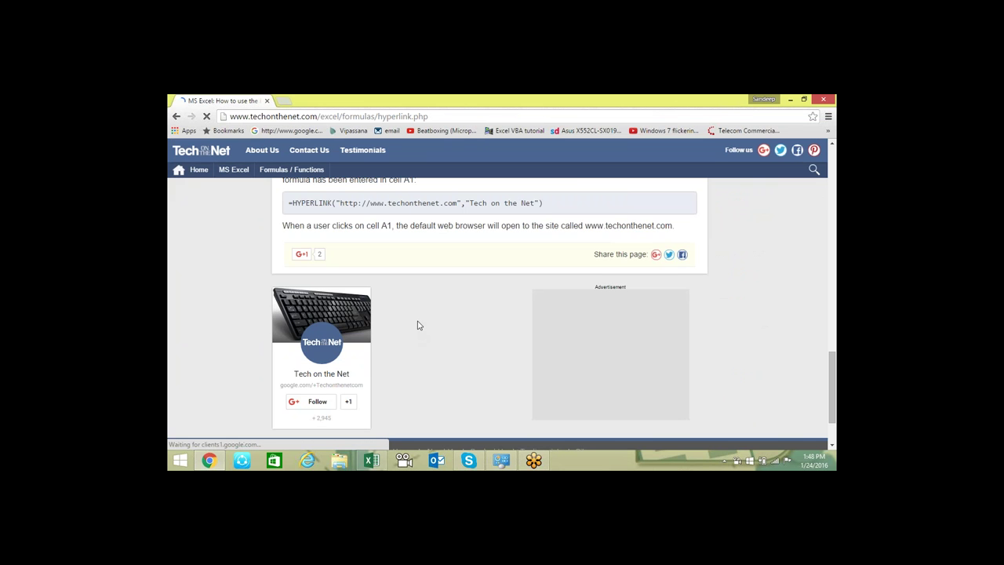
scroll(416, 330, down, 2)
scroll(418, 325, up, 5)
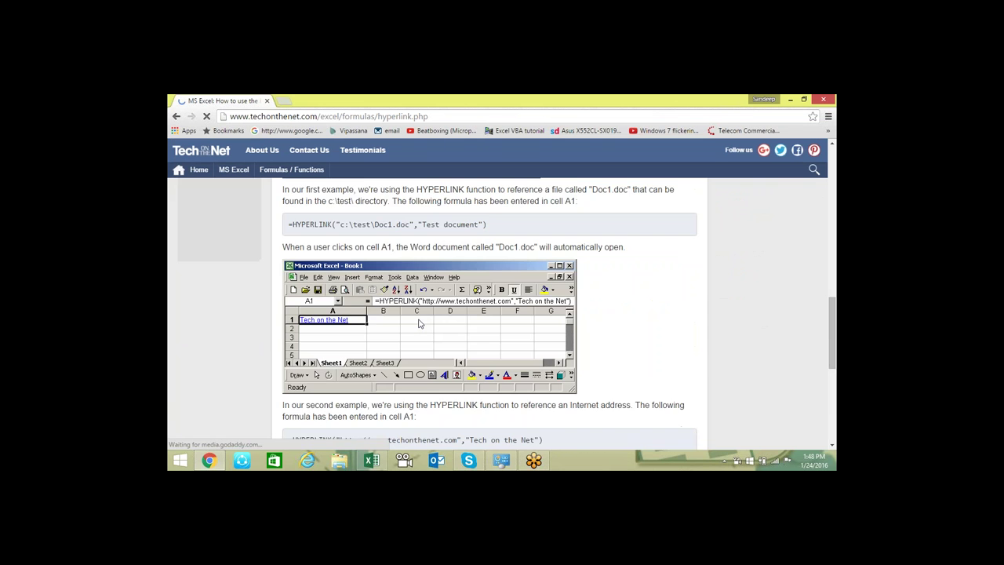
scroll(418, 325, up, 2)
scroll(494, 313, up, 2)
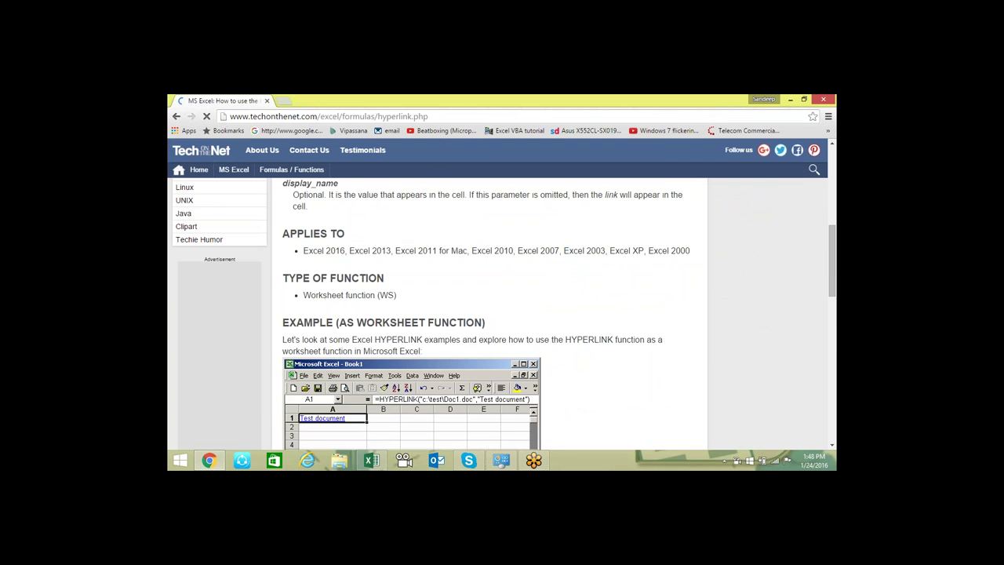
scroll(494, 314, up, 4)
scroll(494, 314, up, 2)
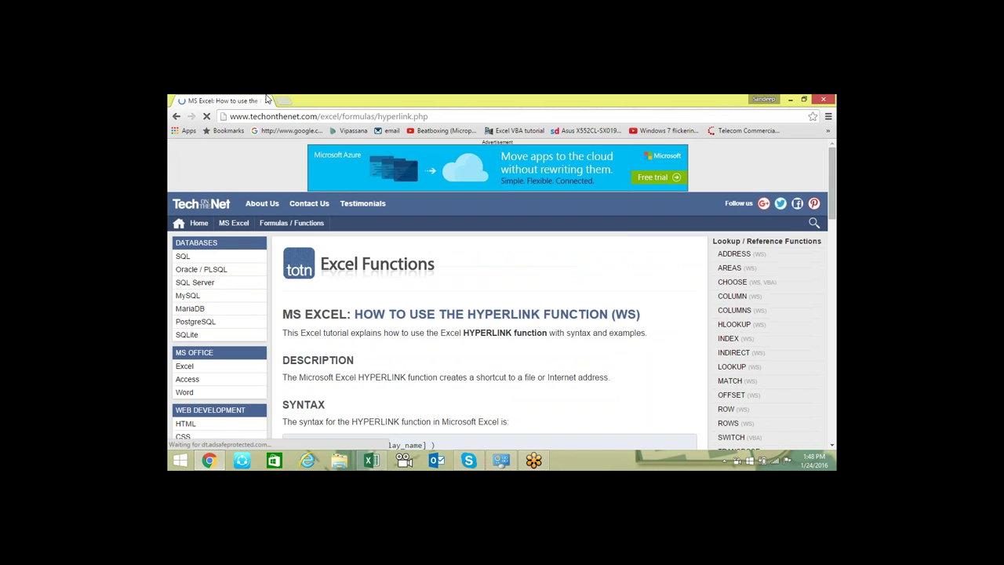
Search for 'excel hyperlink formula to cell' and open the Contextures hyperlink article
click(178, 116)
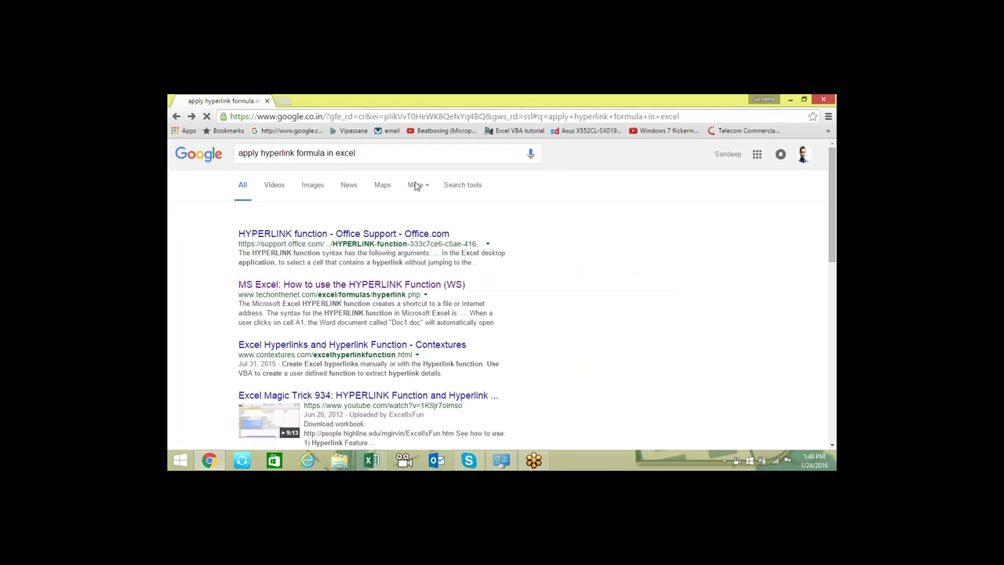
drag(367, 153, 320, 153)
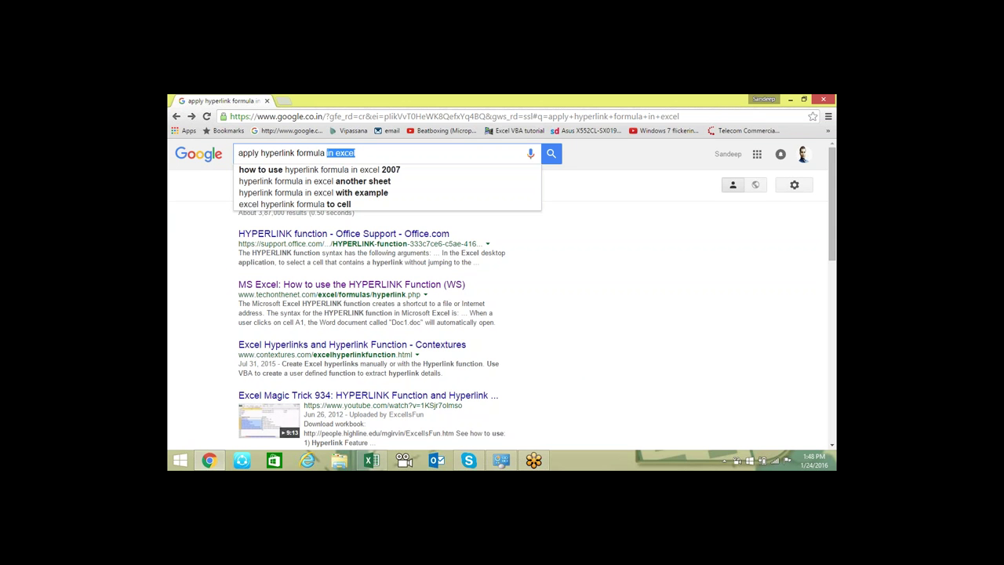
key(Down)
key(Down)
key(Down)
key(Down)
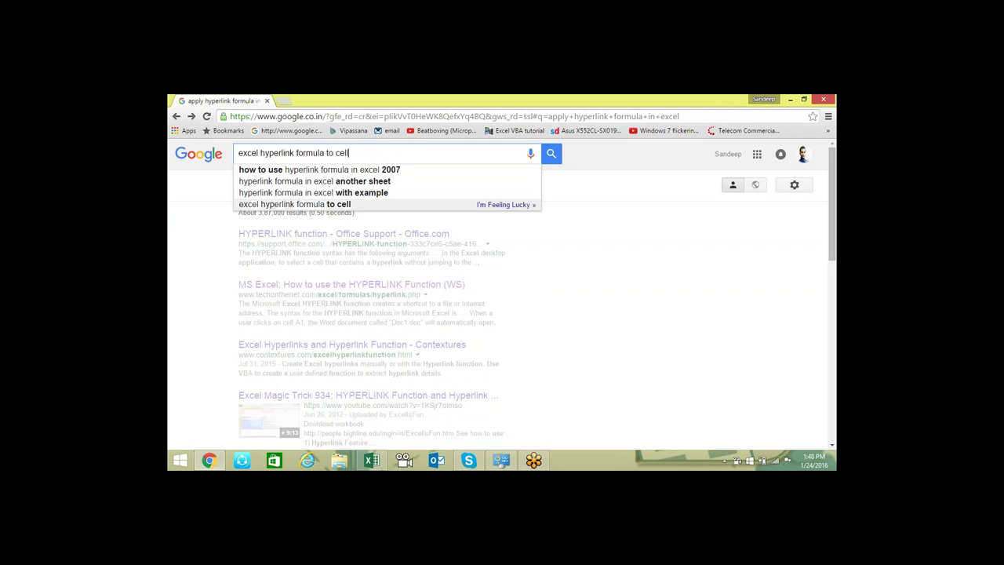
key(Return)
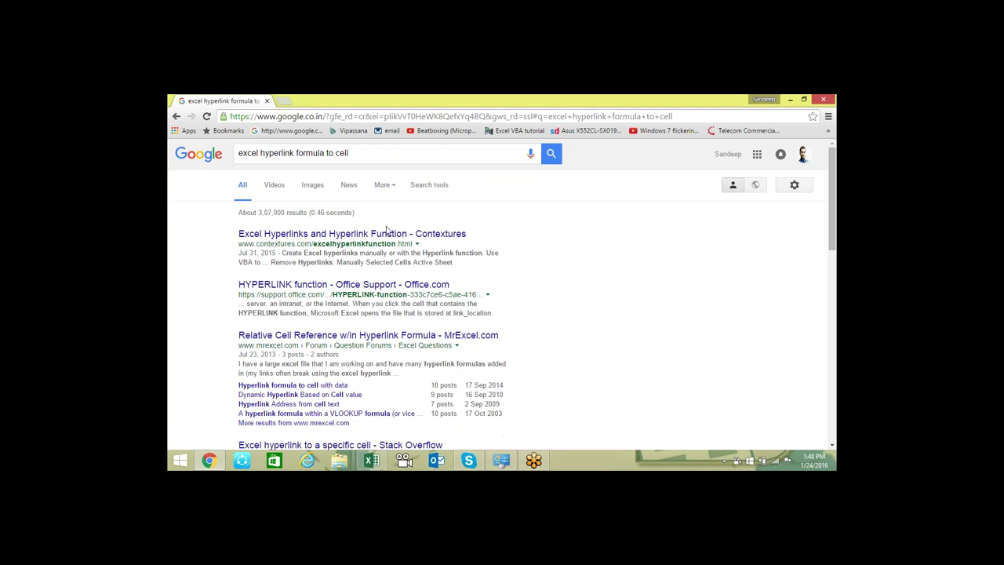
click(388, 233)
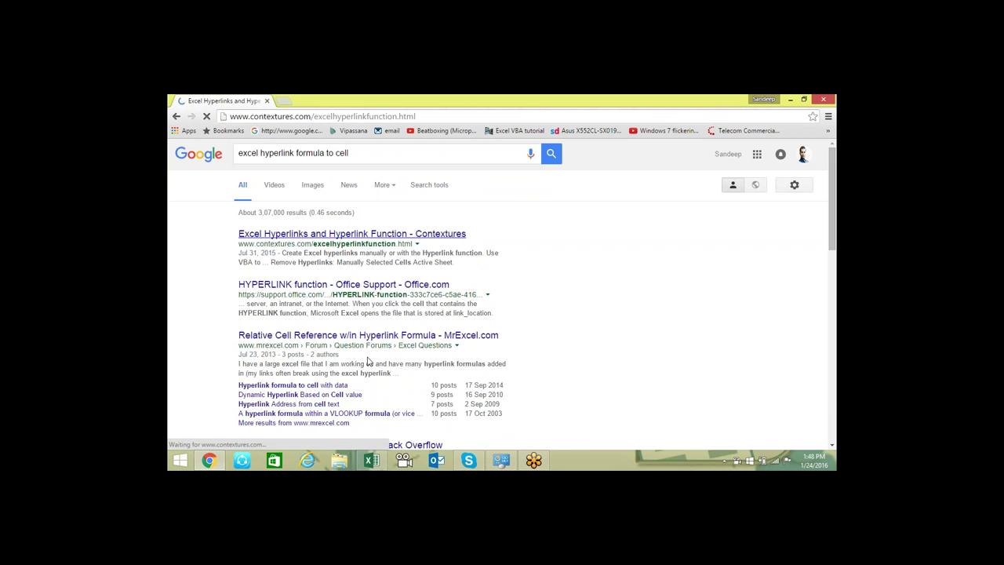
Scroll to the 'HYPERLINK Formula to Excel File' section showing =HYPERLINK("#Sheet2!B2","Budget")
scroll(478, 265, down, 2)
scroll(528, 275, down, 2)
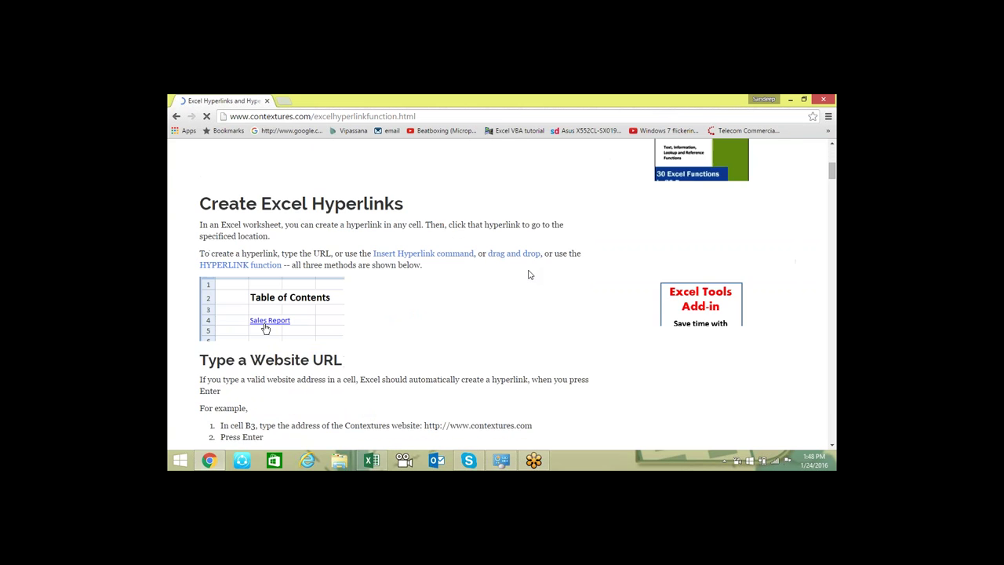
scroll(530, 276, down, 2)
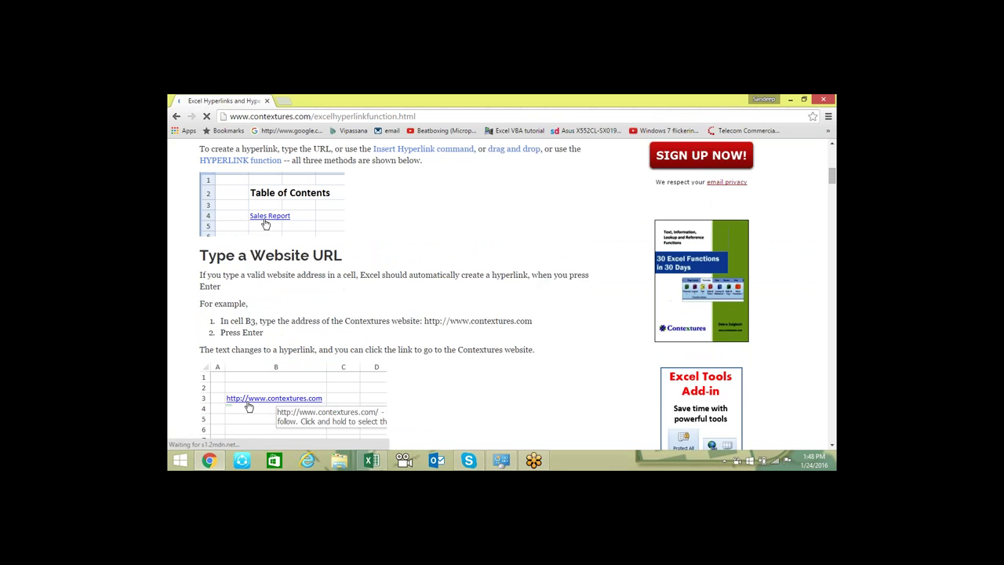
scroll(528, 285, down, 3)
scroll(527, 285, down, 1)
scroll(528, 284, down, 2)
scroll(528, 285, down, 1)
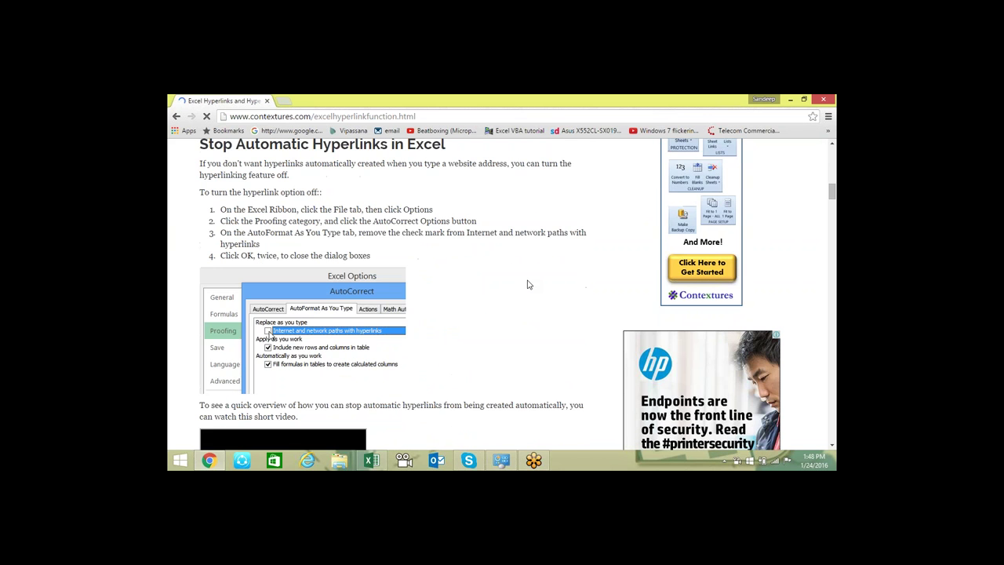
scroll(527, 285, down, 1)
scroll(527, 287, down, 5)
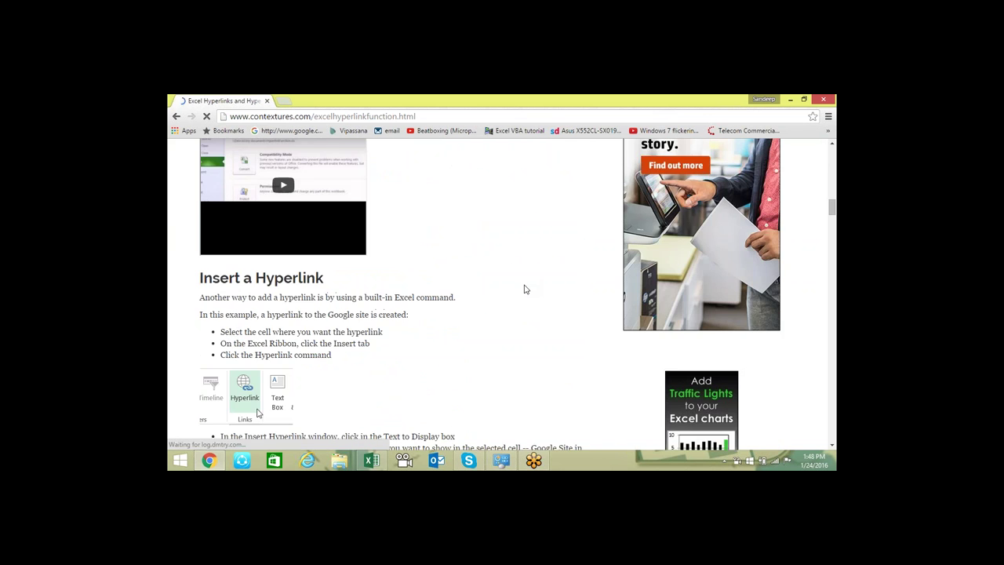
scroll(525, 289, down, 2)
scroll(525, 289, down, 2)
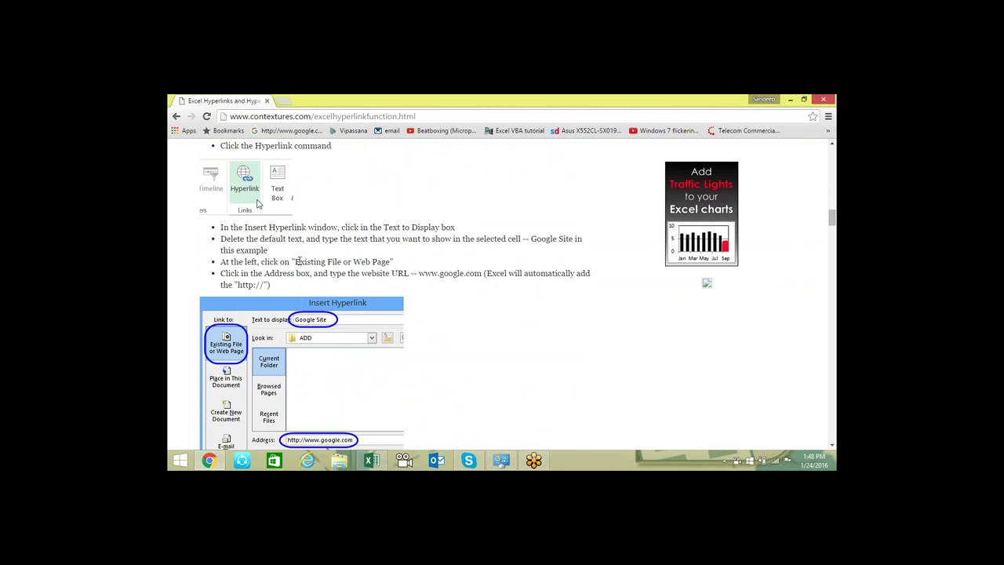
scroll(329, 295, down, 3)
scroll(502, 294, down, 2)
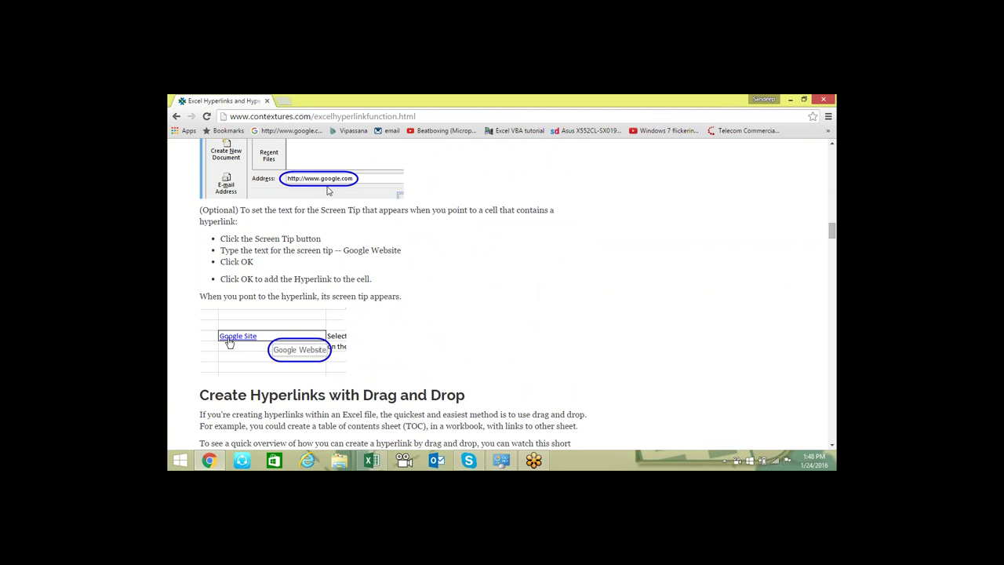
scroll(394, 294, down, 2)
scroll(394, 294, down, 4)
scroll(394, 294, down, 1)
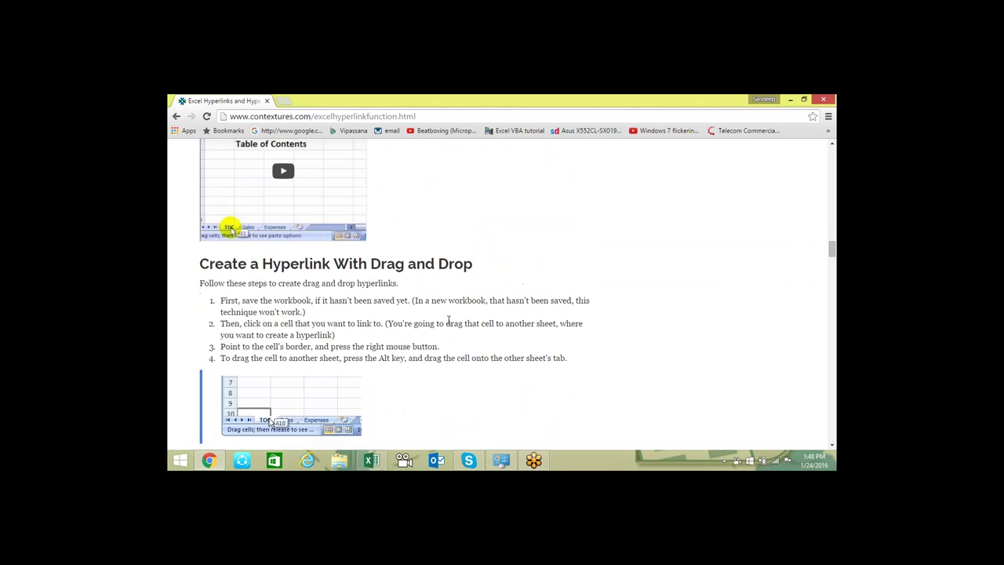
scroll(395, 294, down, 3)
scroll(501, 294, down, 2)
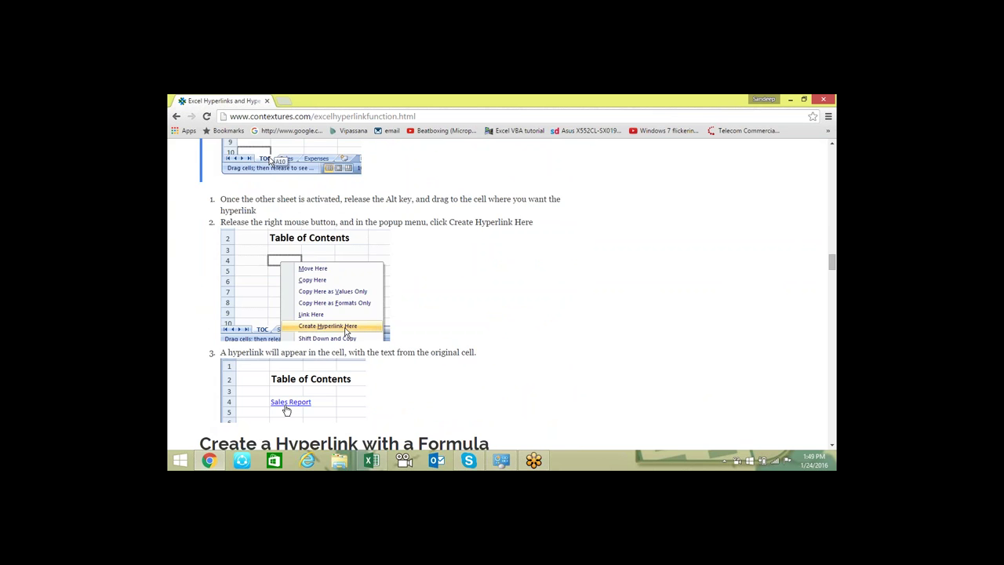
scroll(502, 294, down, 2)
scroll(502, 294, down, 3)
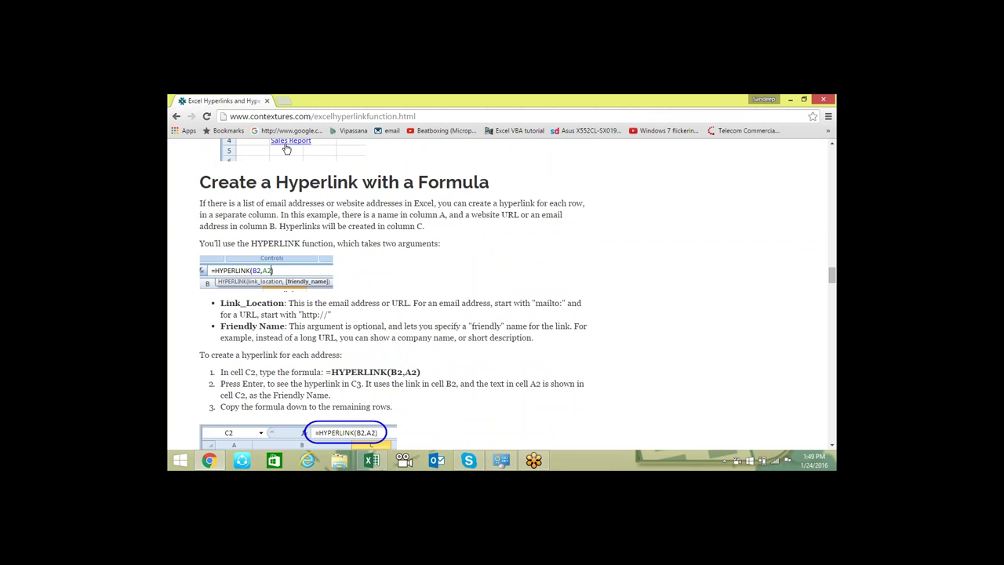
scroll(286, 149, down, 1)
scroll(286, 253, up, 3)
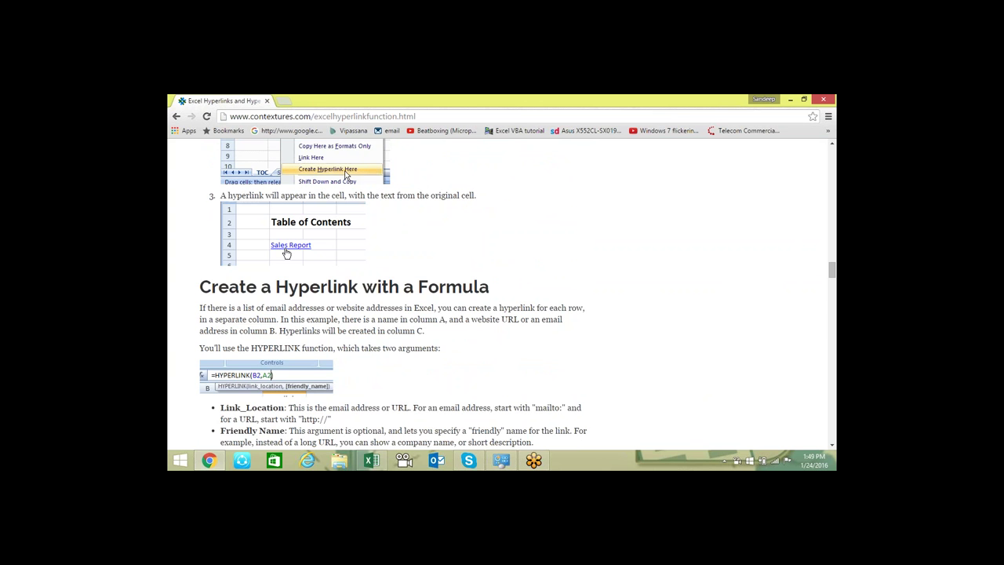
scroll(286, 254, down, 4)
scroll(502, 294, down, 1)
scroll(502, 294, down, 2)
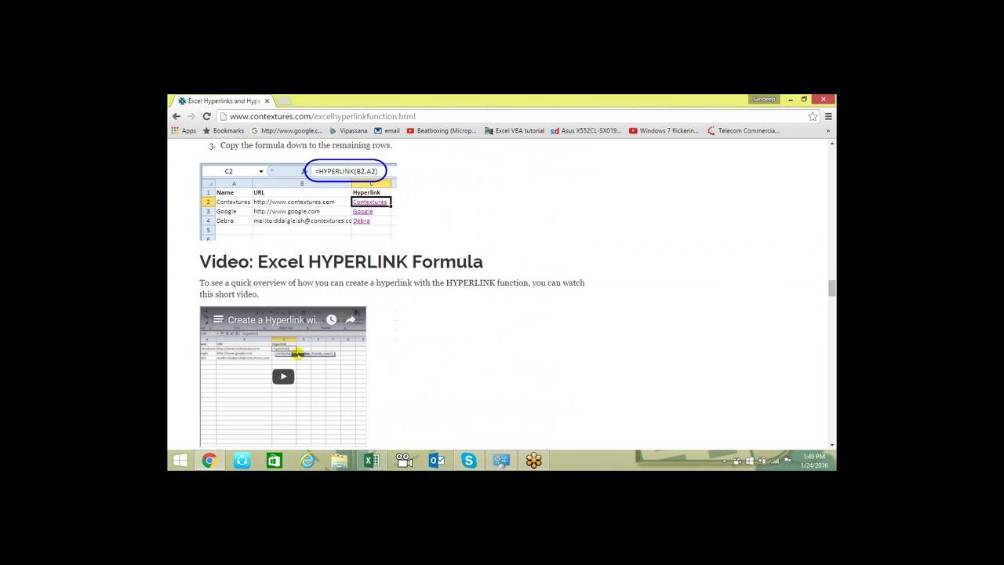
scroll(502, 295, down, 3)
scroll(502, 294, down, 2)
scroll(502, 294, down, 1)
scroll(502, 294, down, 3)
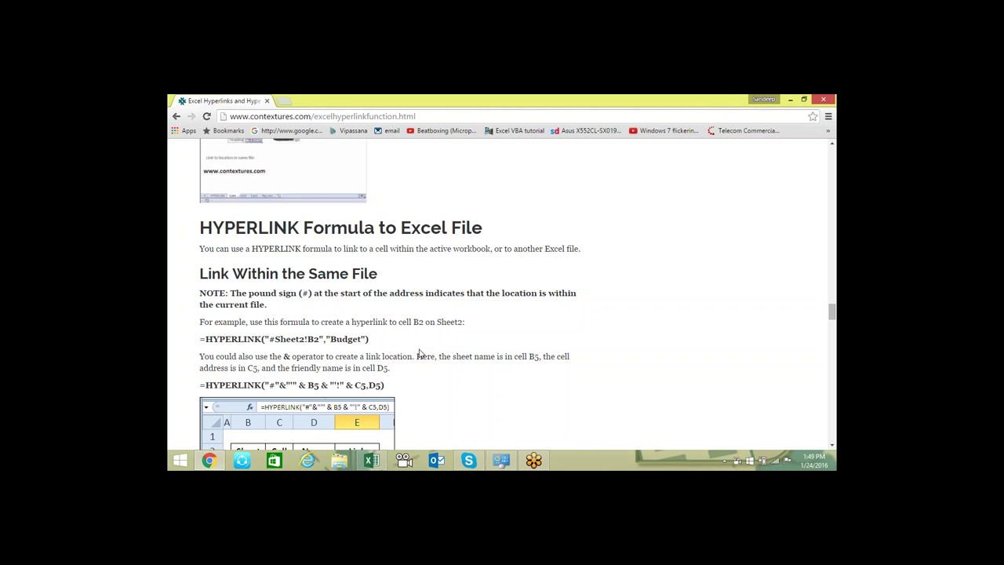
scroll(423, 353, down, 2)
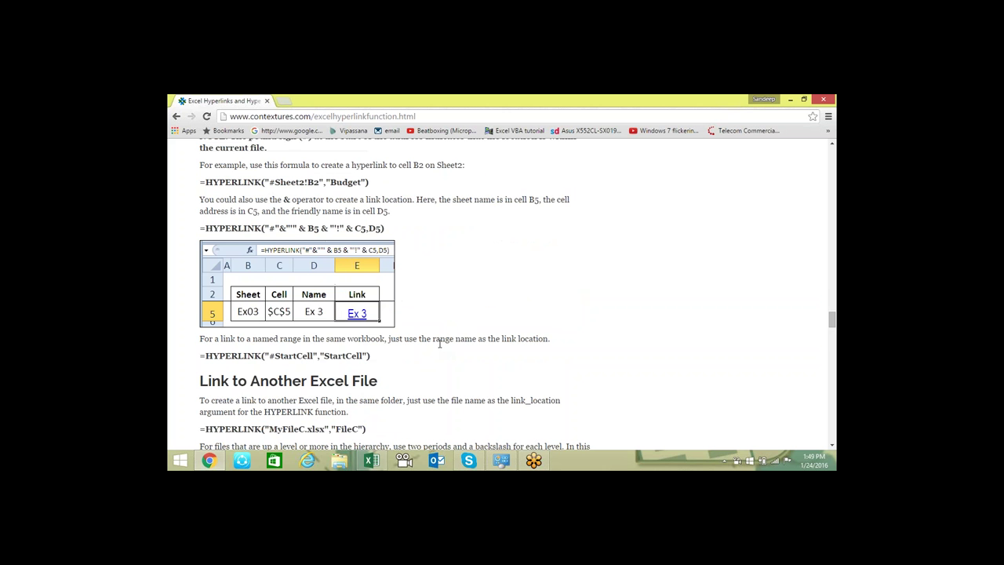
key(alt+Tab)
scroll(430, 323, up, 2)
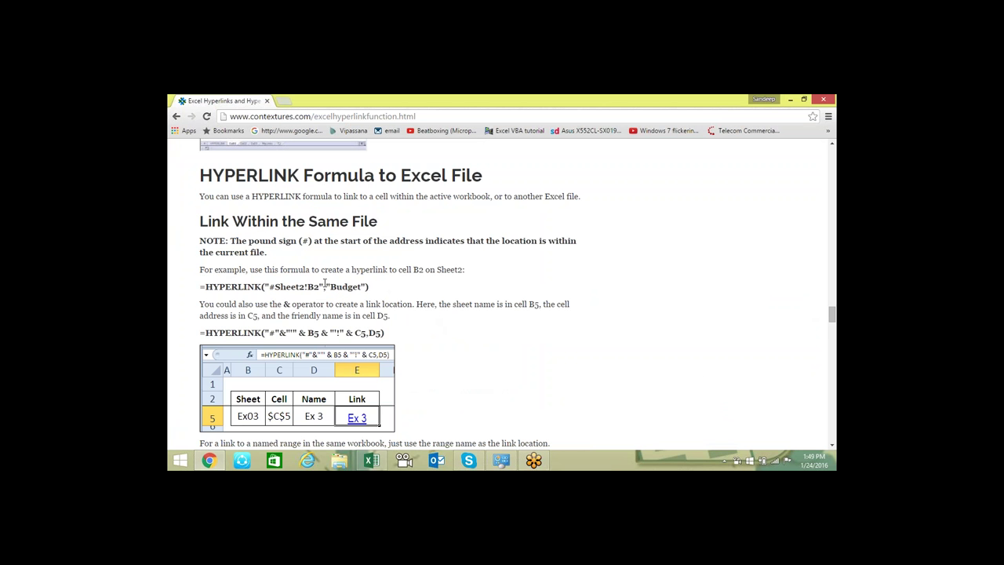
Change B1's formula to =HYPERLINK("#"&A1&"!A1","Click") and follow the link to test it
click(790, 99)
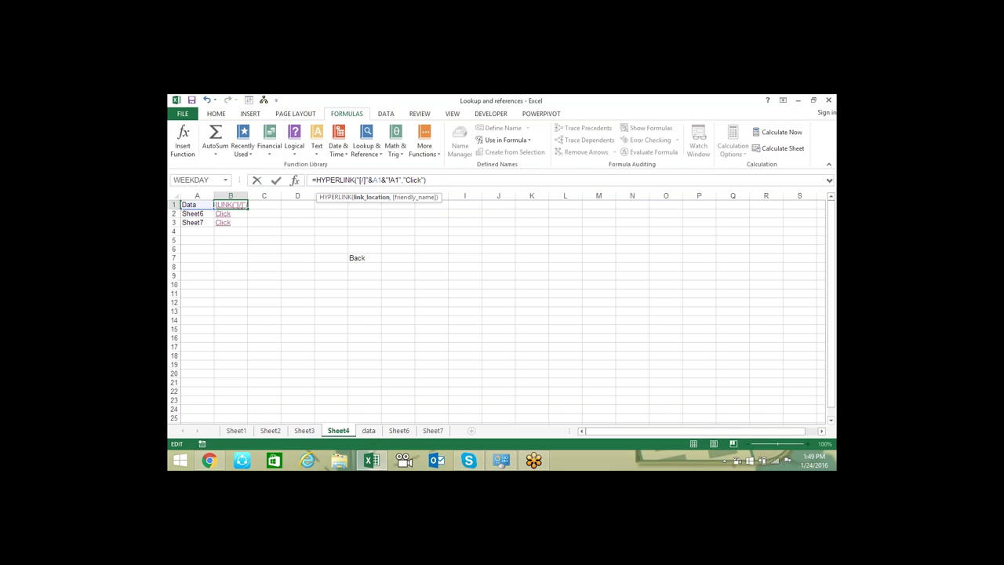
key(BackSpace)
key(BackSpace)
key(BackSpace)
text(#)
key(Return)
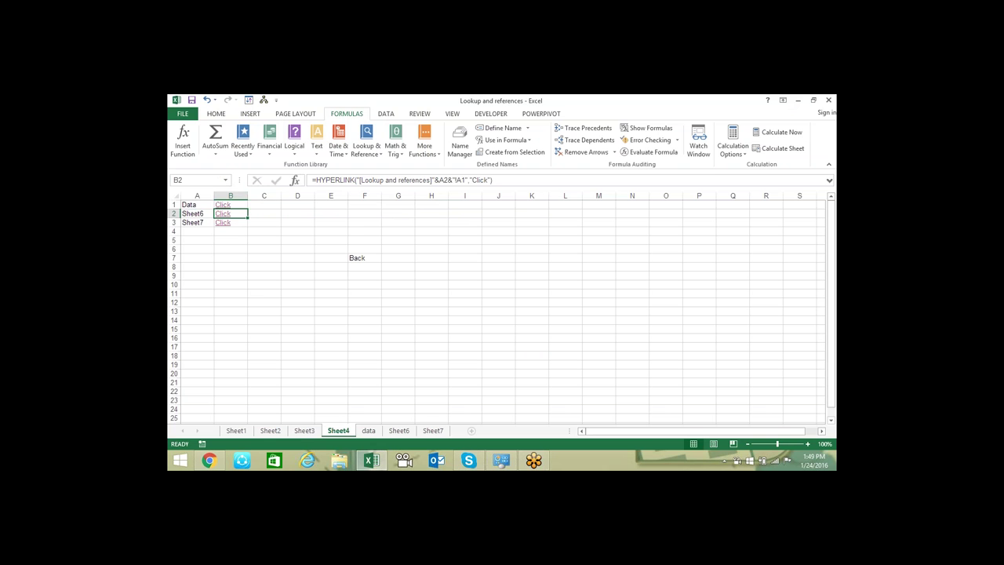
click(223, 204)
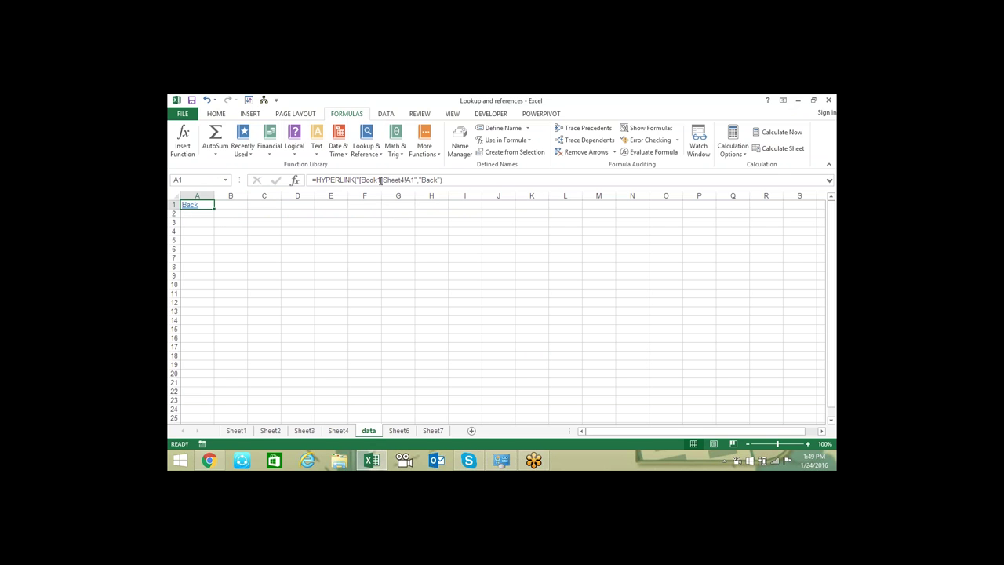
Remove [Book1] from the data sheet's Back link so it targets #Sheet4!A1, and test it
drag(383, 180, 360, 181)
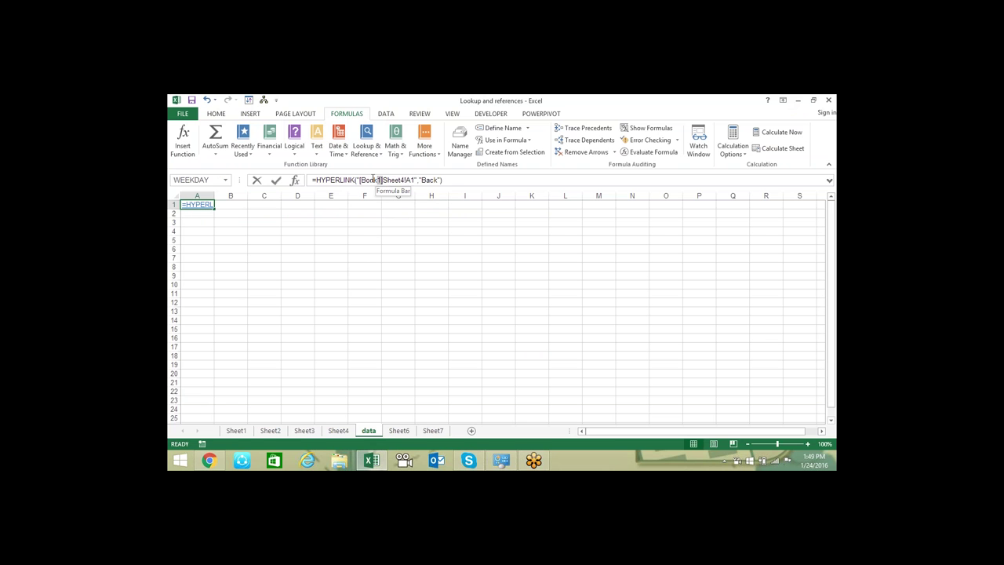
key(Delete)
text(#)
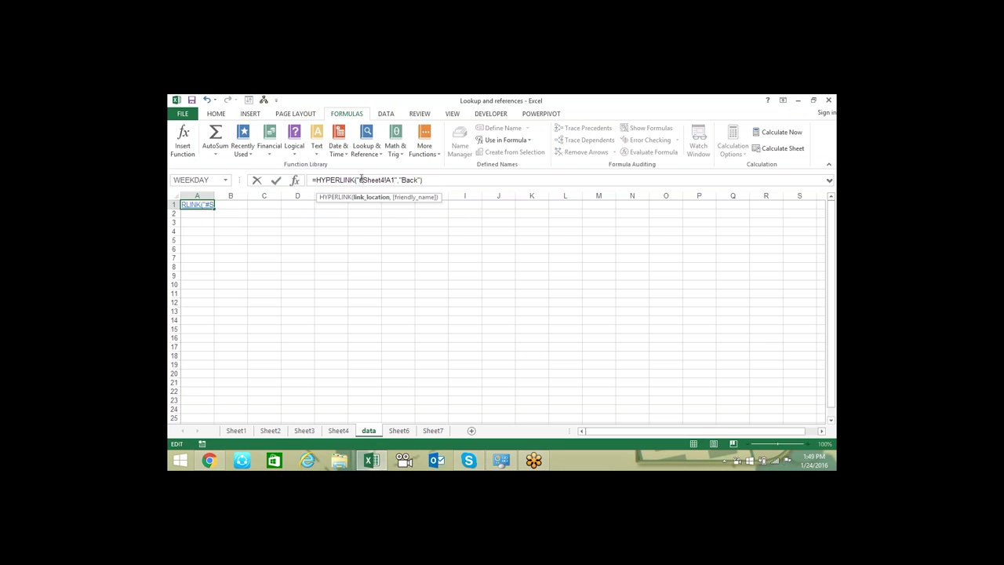
key(Return)
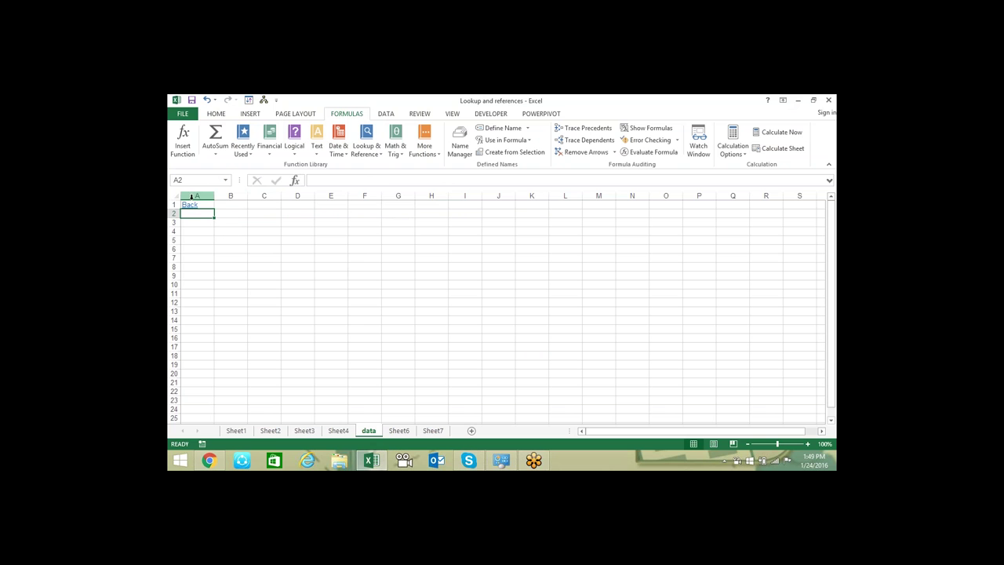
click(189, 204)
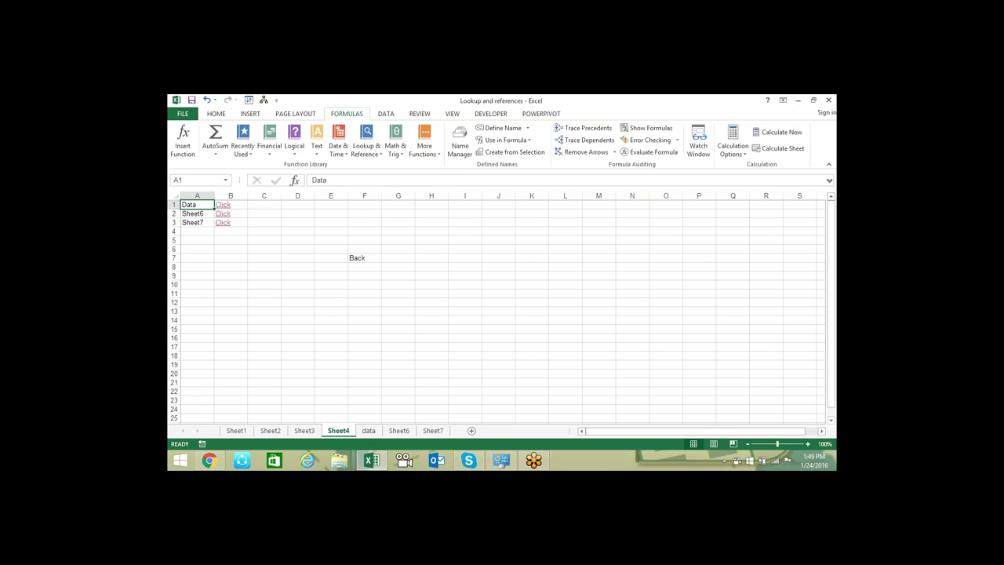
Check the link formulas in Sheet4's B1:B3, then follow B2's link to Sheet6
key(Right)
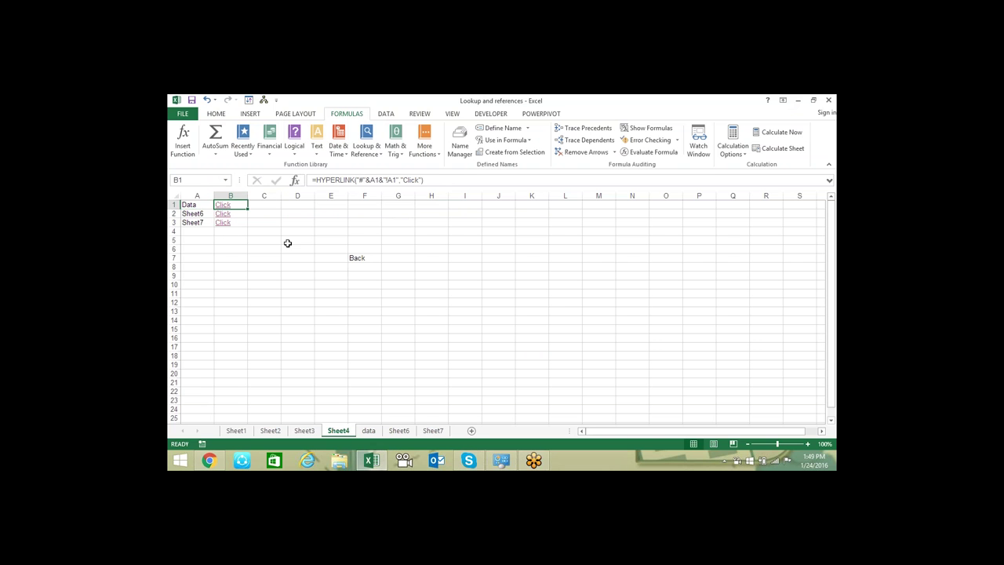
key(Down)
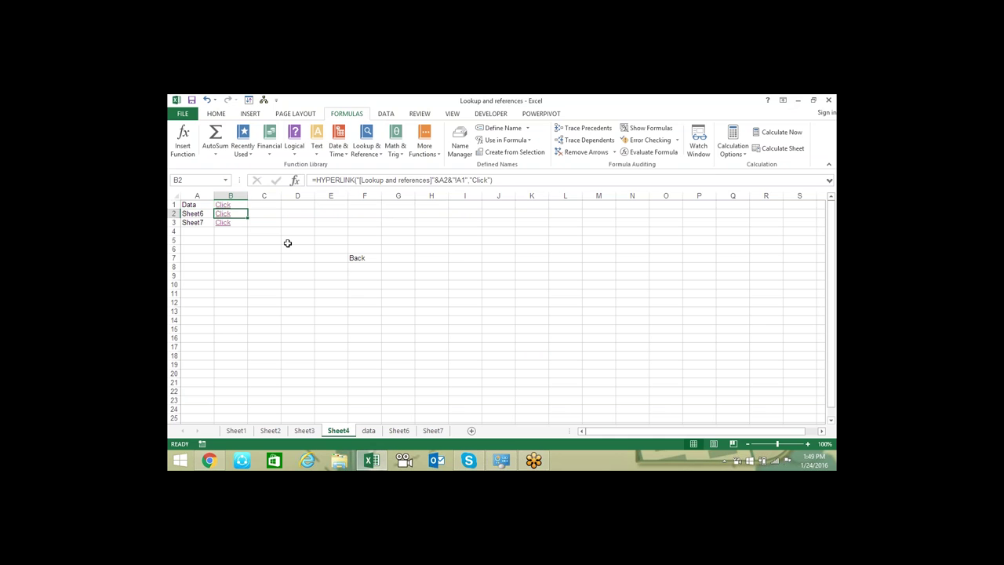
key(Up)
key(Down)
key(Down)
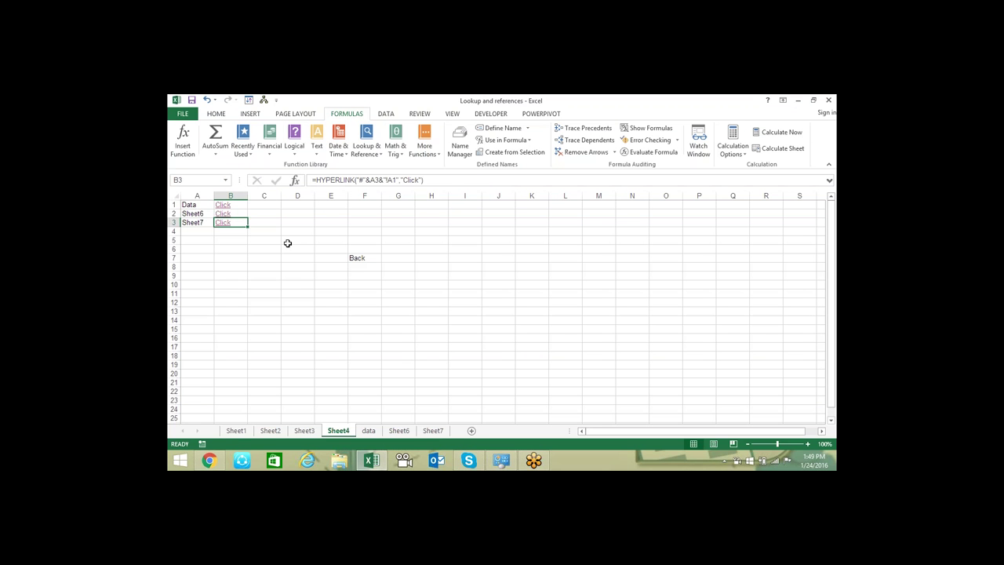
key(Up)
key(Up)
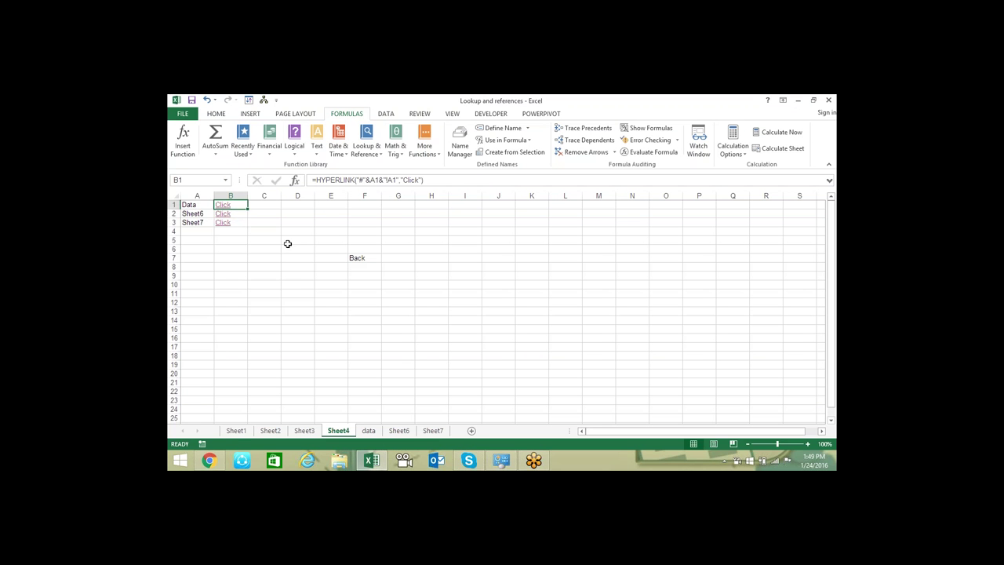
click(231, 215)
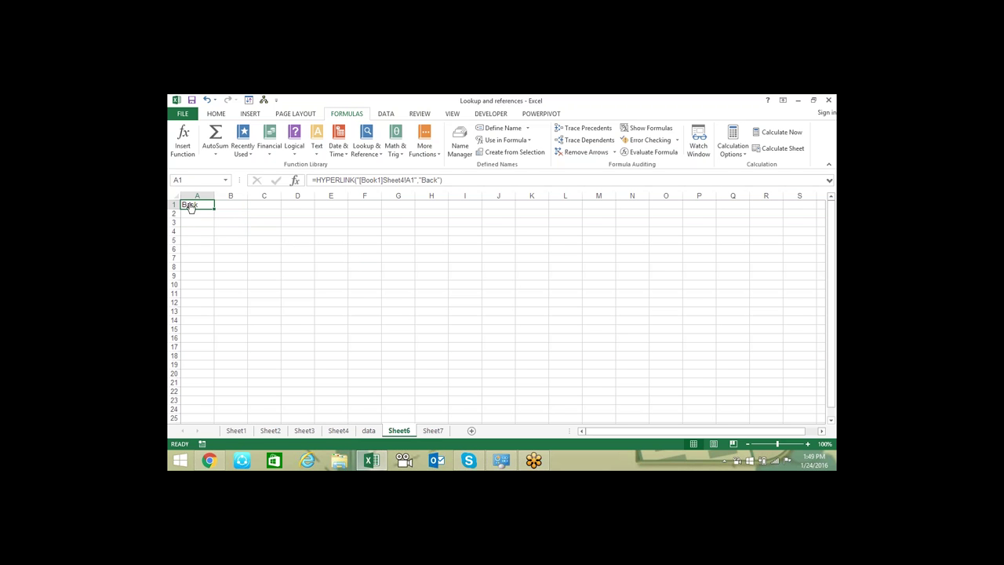
After Sheet6's Back link errors, re-enter the Back formula across the grouped data sheet, Sheet6 and Sheet7
click(189, 205)
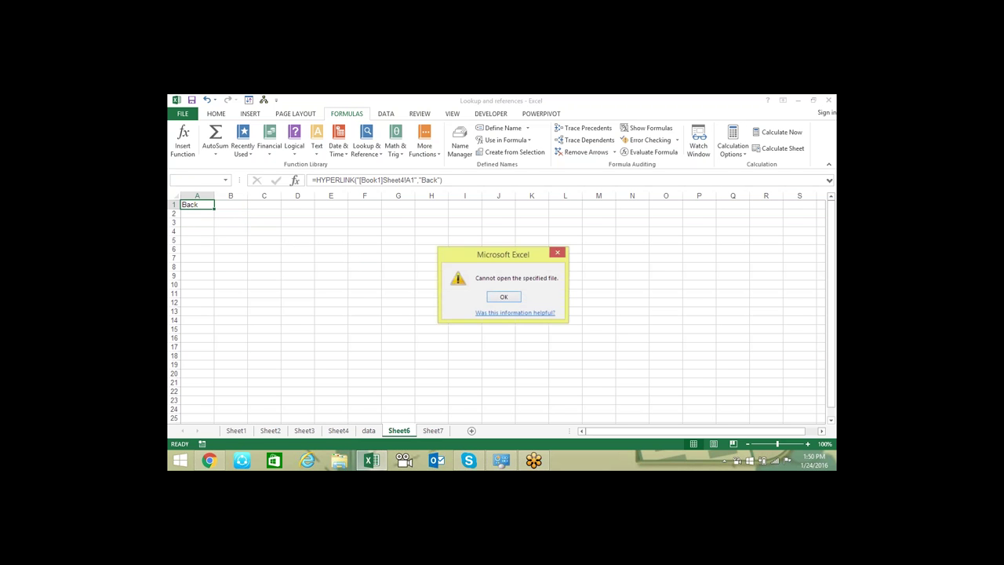
click(509, 299)
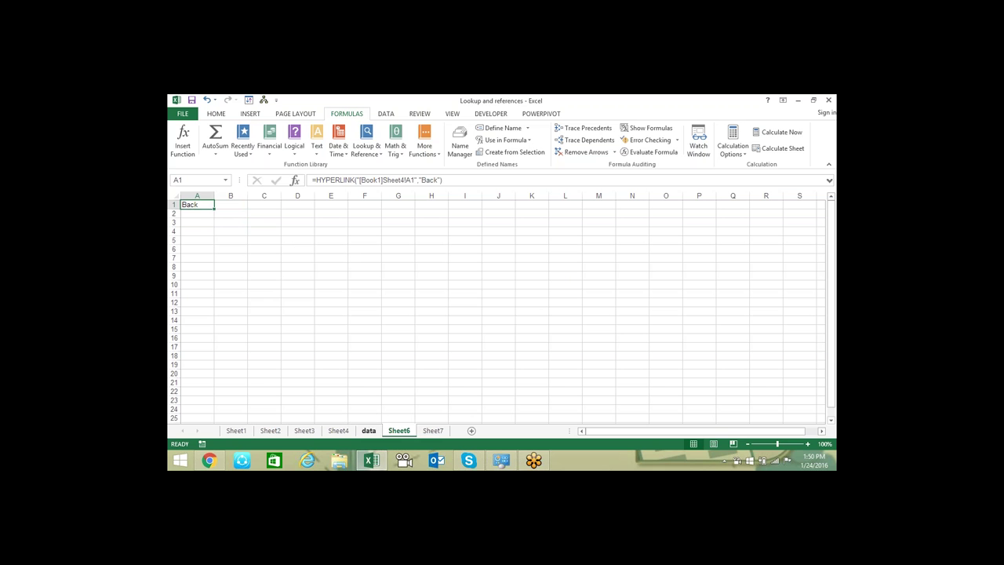
click(369, 430)
shift+click(433, 431)
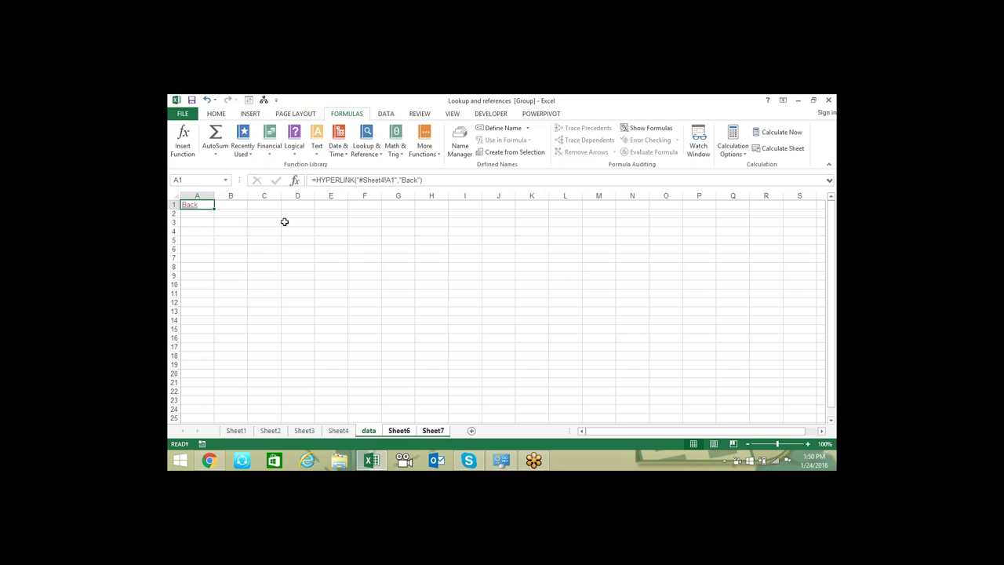
click(379, 180)
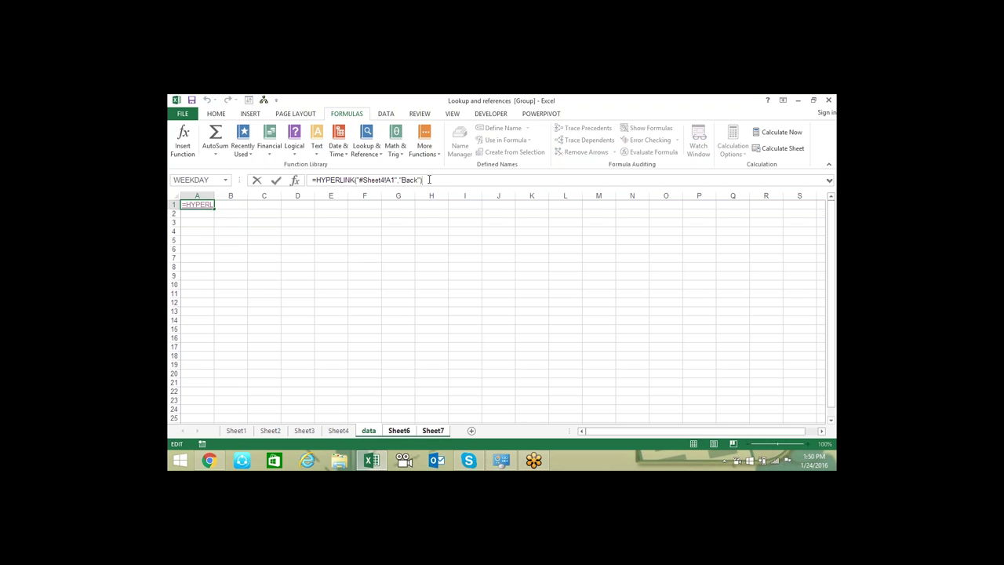
key(Return)
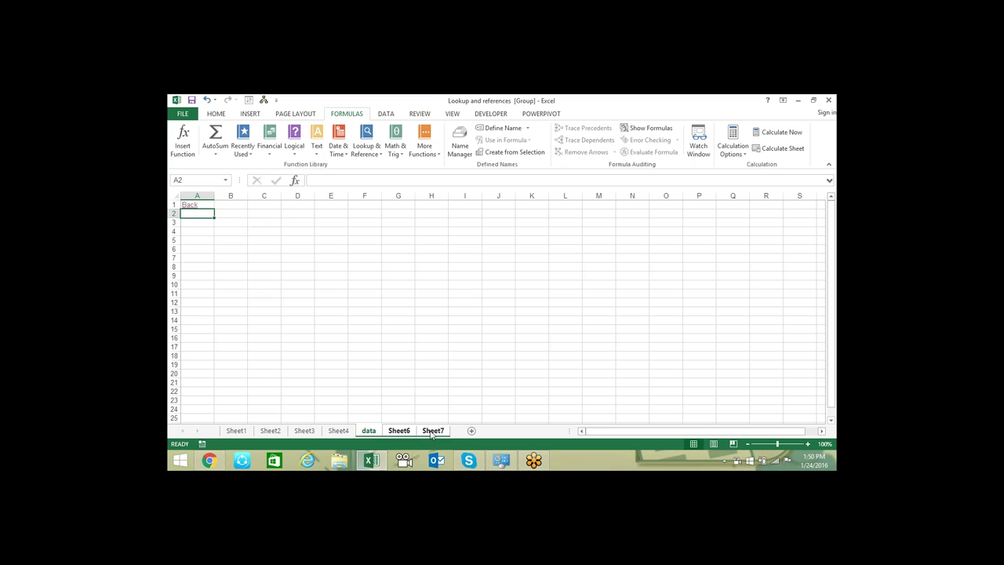
Test Sheet7's Back link to Sheet4, then reopen Sheet7 through B3's Click link
click(433, 431)
click(192, 204)
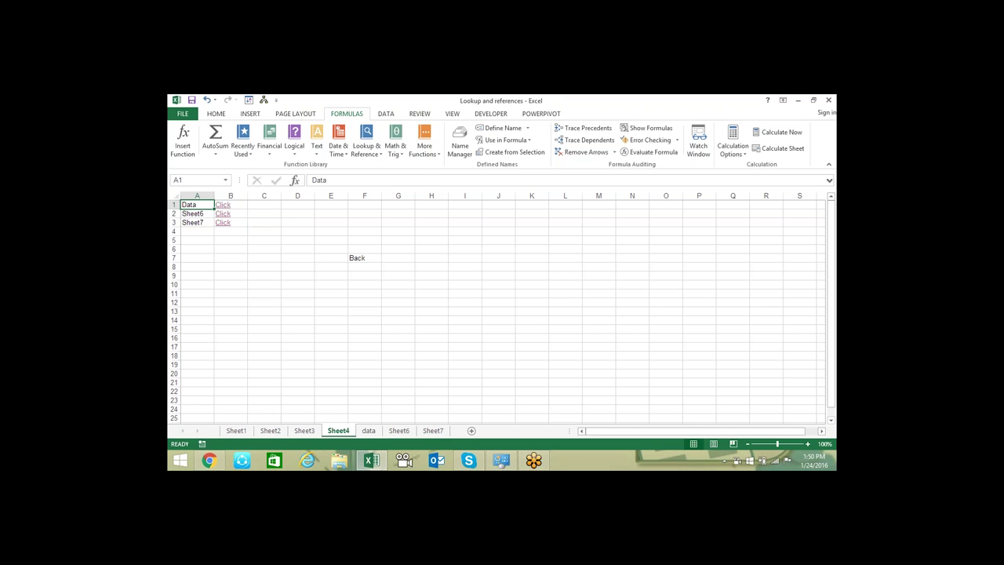
click(271, 290)
click(224, 223)
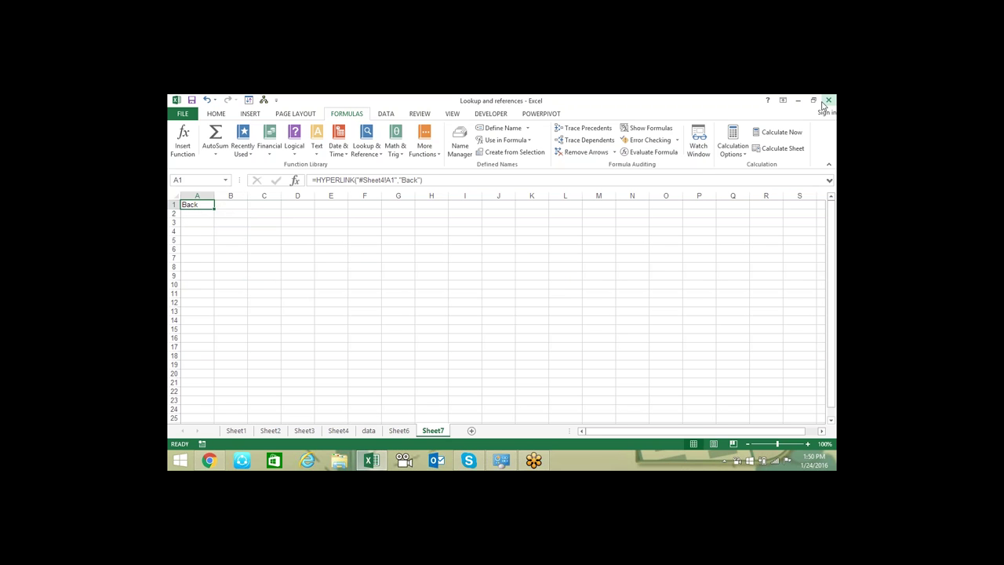
drag(321, 291, 295, 285)
click(384, 266)
key(shift+Up)
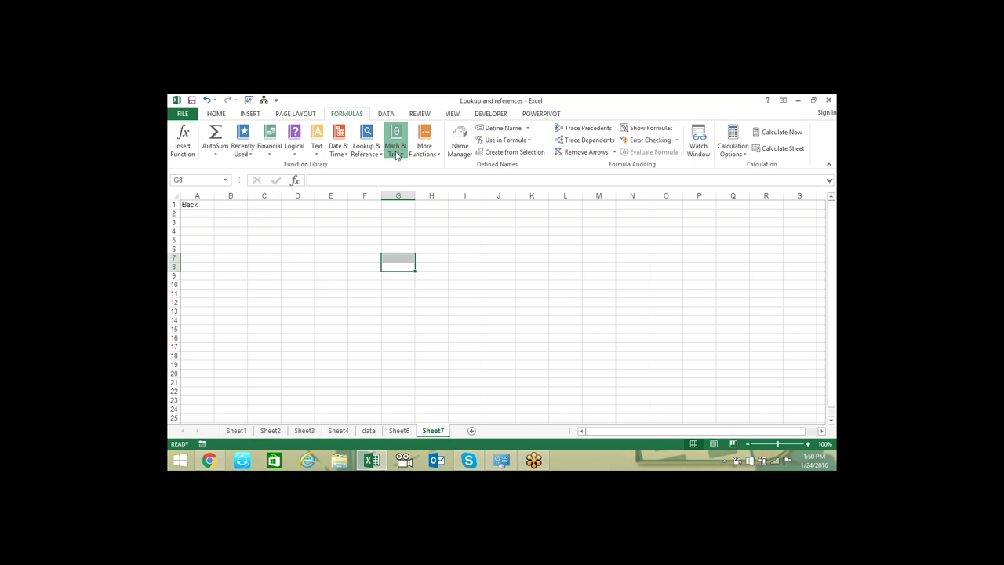
click(366, 148)
drag(427, 212, 431, 246)
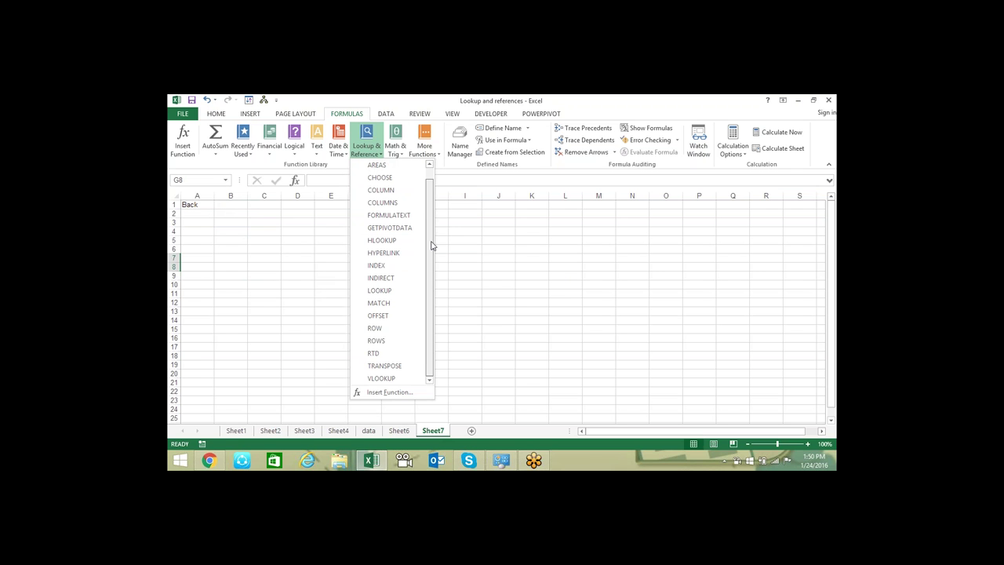
click(536, 268)
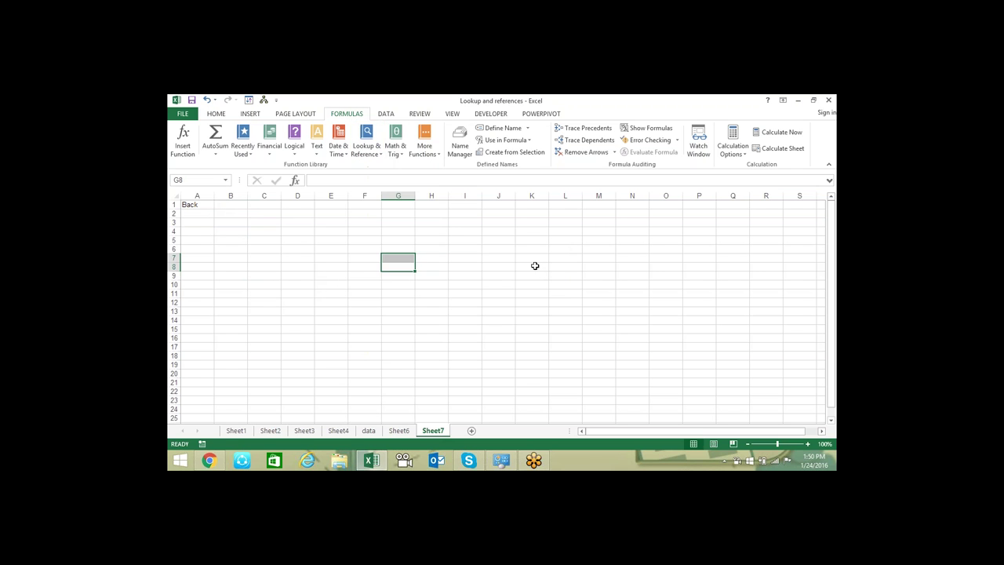
click(366, 147)
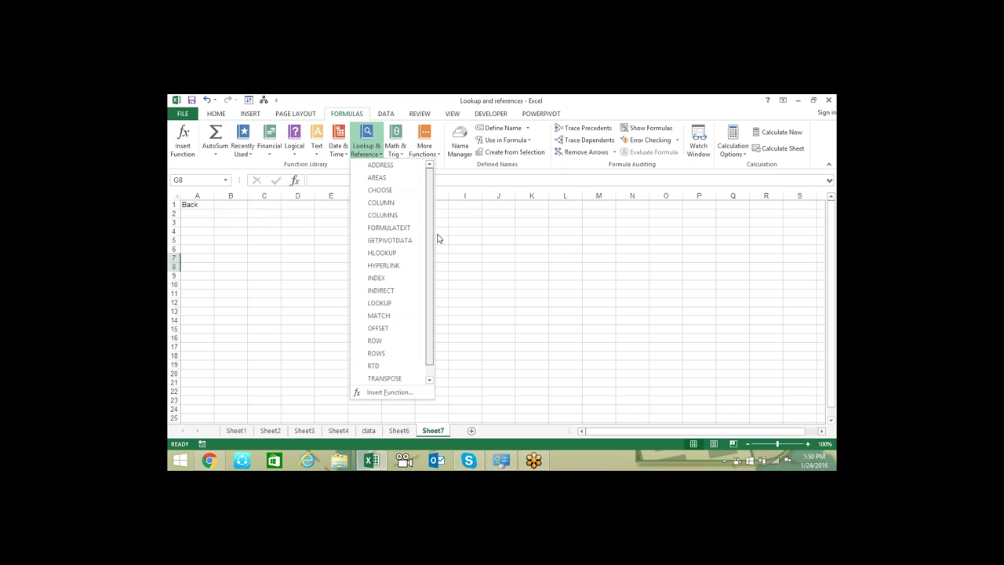
scroll(438, 239, down, 1)
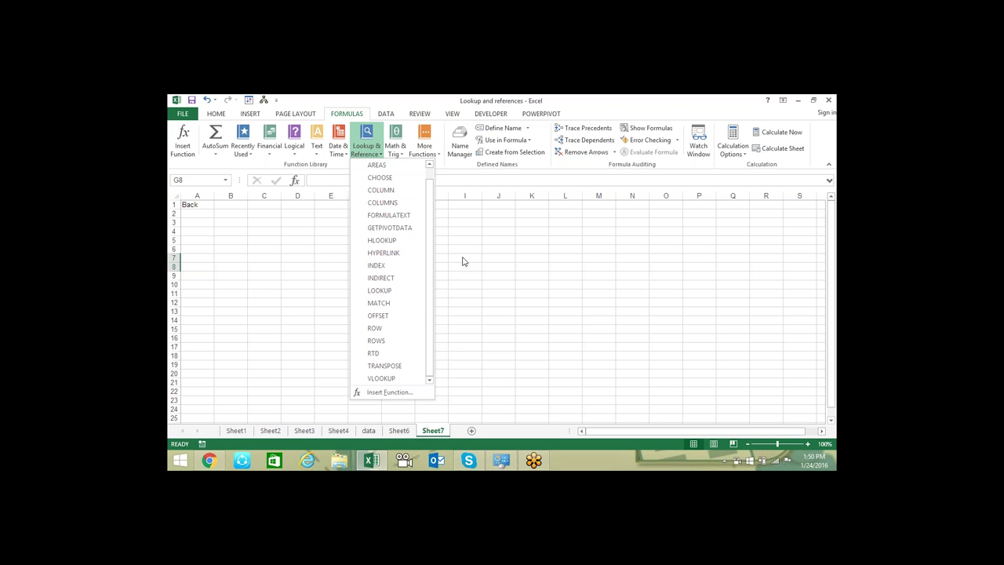
click(549, 275)
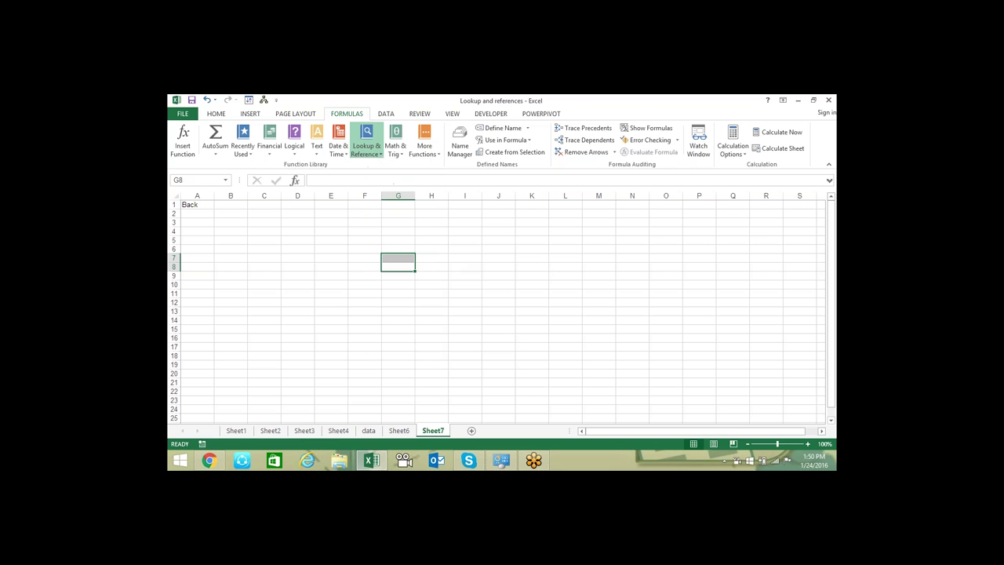
click(339, 430)
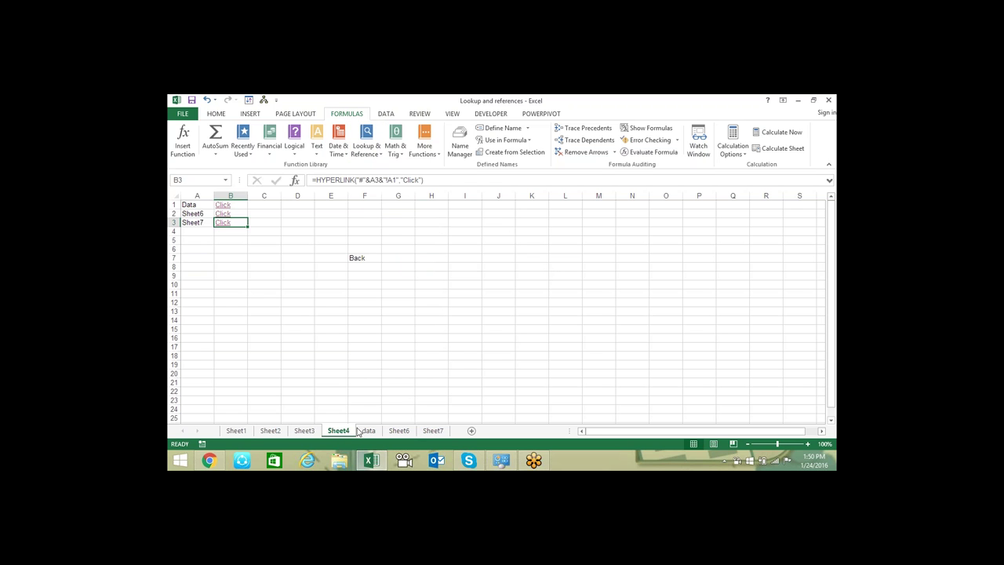
click(301, 431)
click(270, 431)
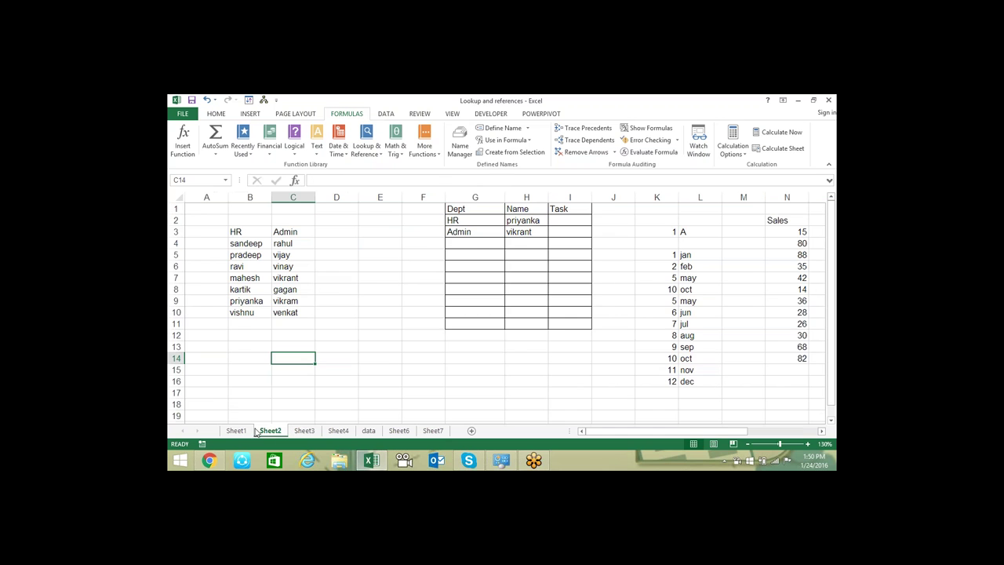
click(400, 430)
click(433, 431)
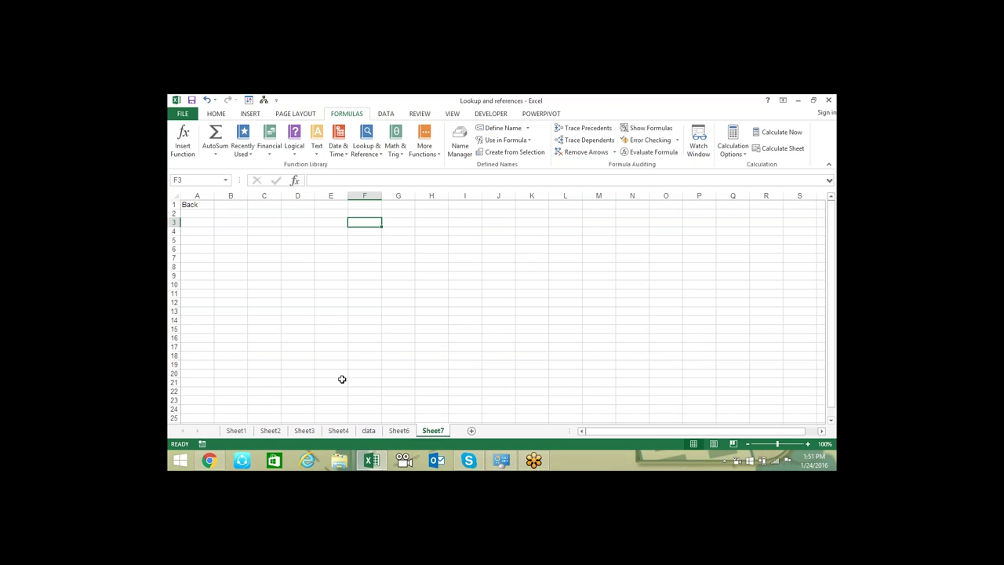
text(=i)
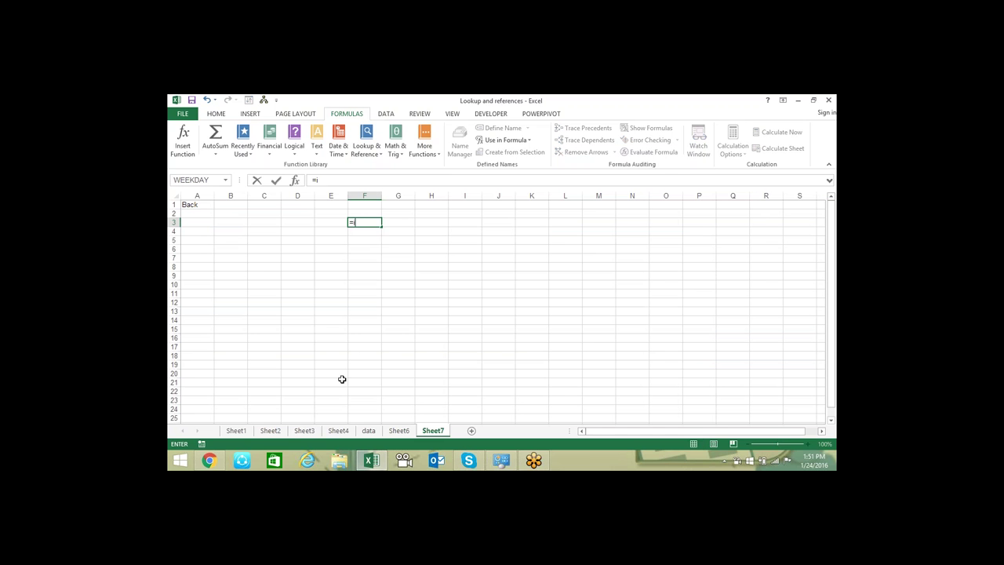
text(nd)
key(Tab)
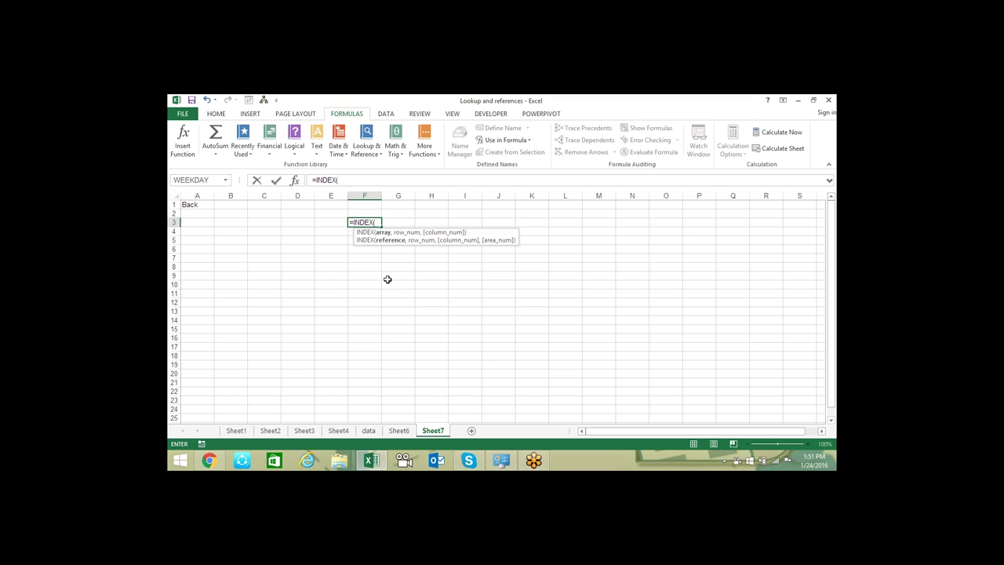
drag(217, 212, 309, 316)
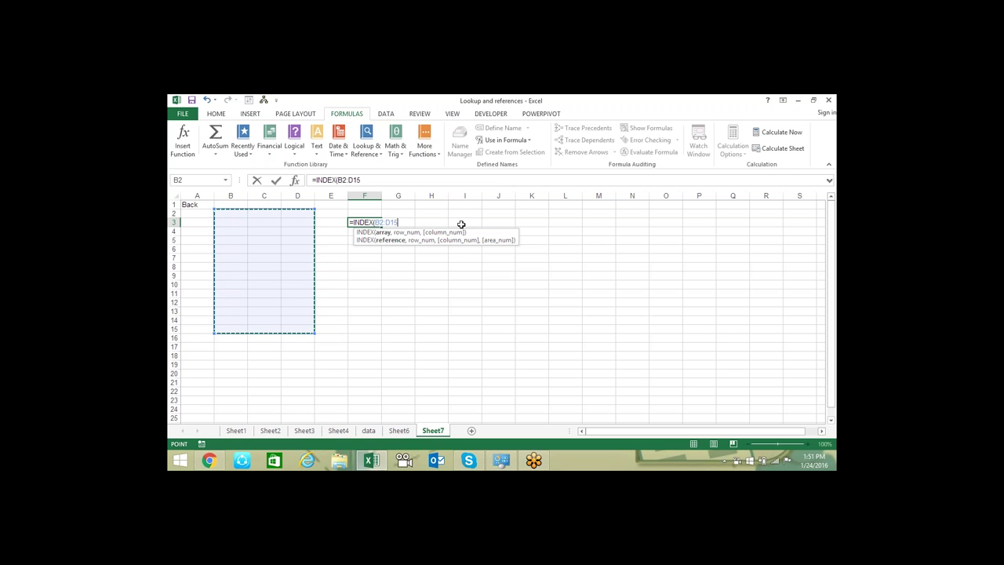
key(Escape)
click(405, 259)
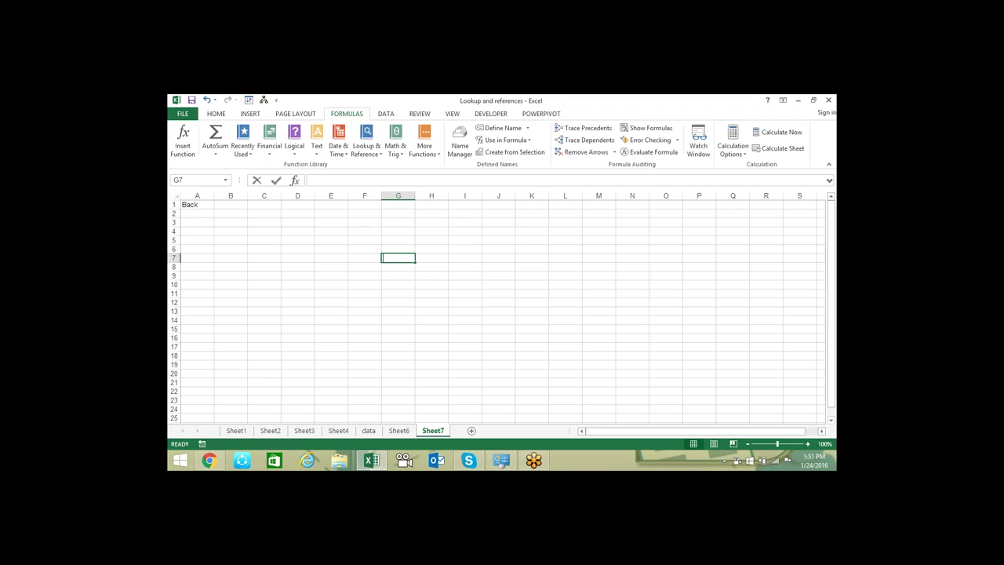
Draft =MATCH(F7,D3:D22,0) in G7
text(=mat)
key(Tab)
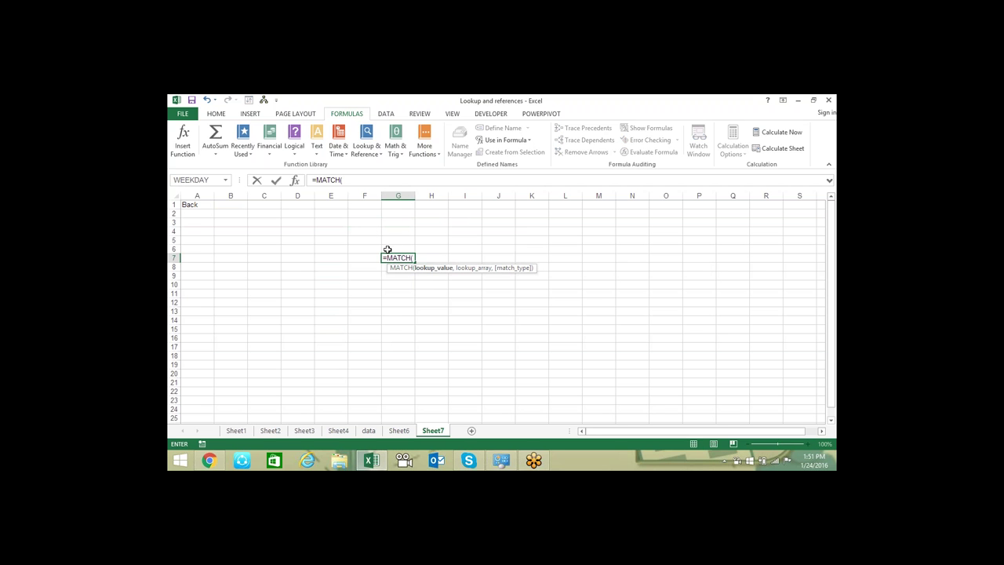
click(372, 257)
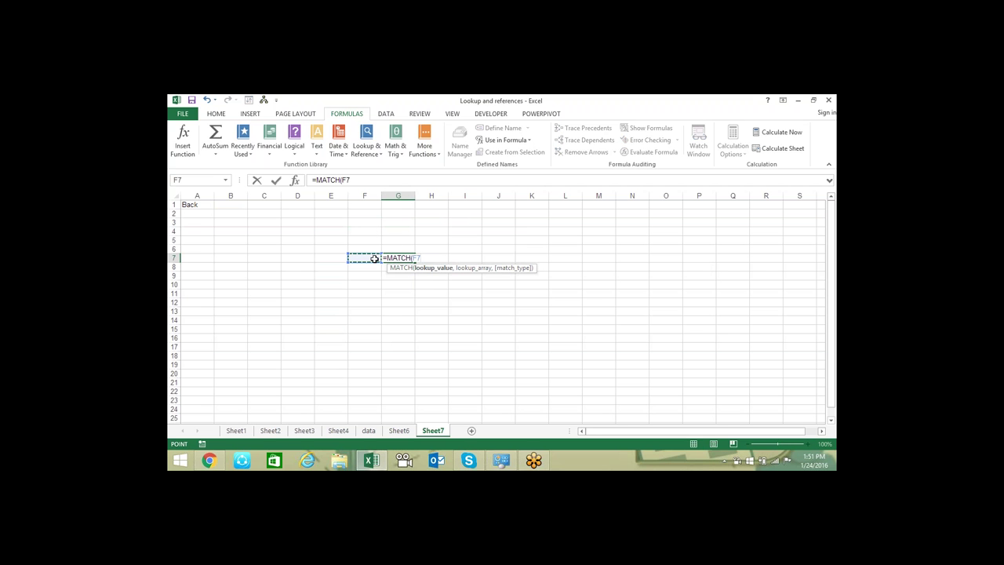
text(,)
drag(298, 222, 298, 390)
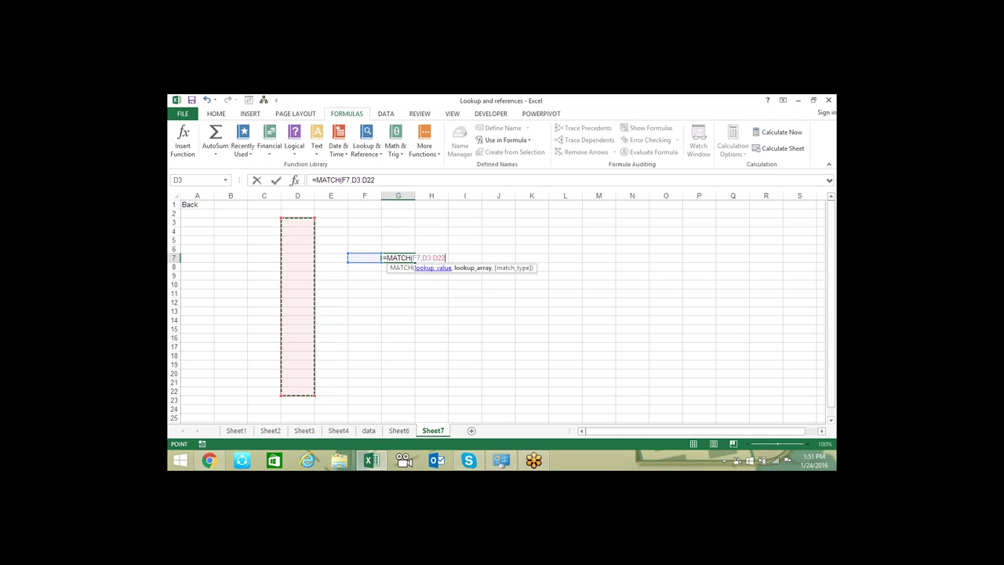
text(,)
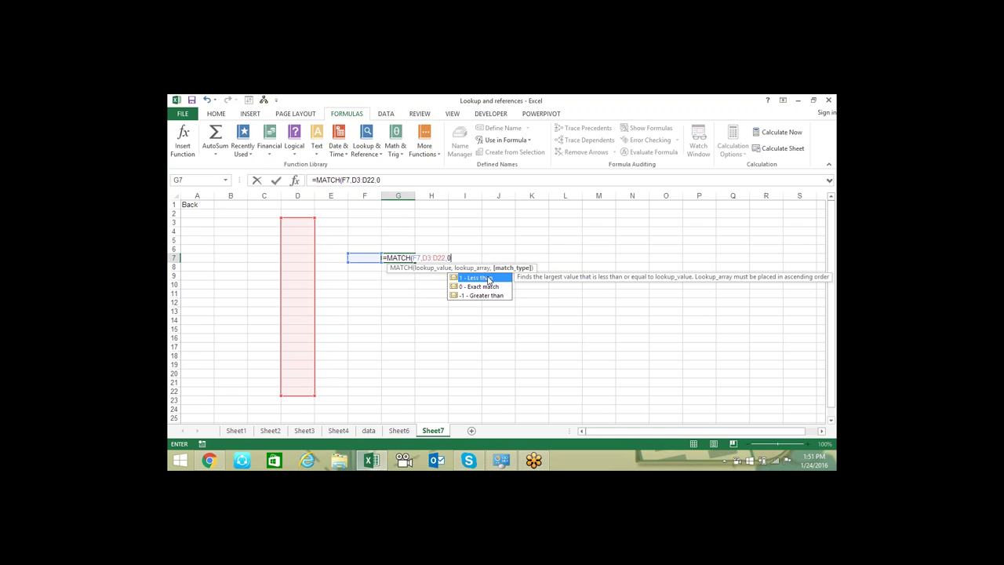
text(0))
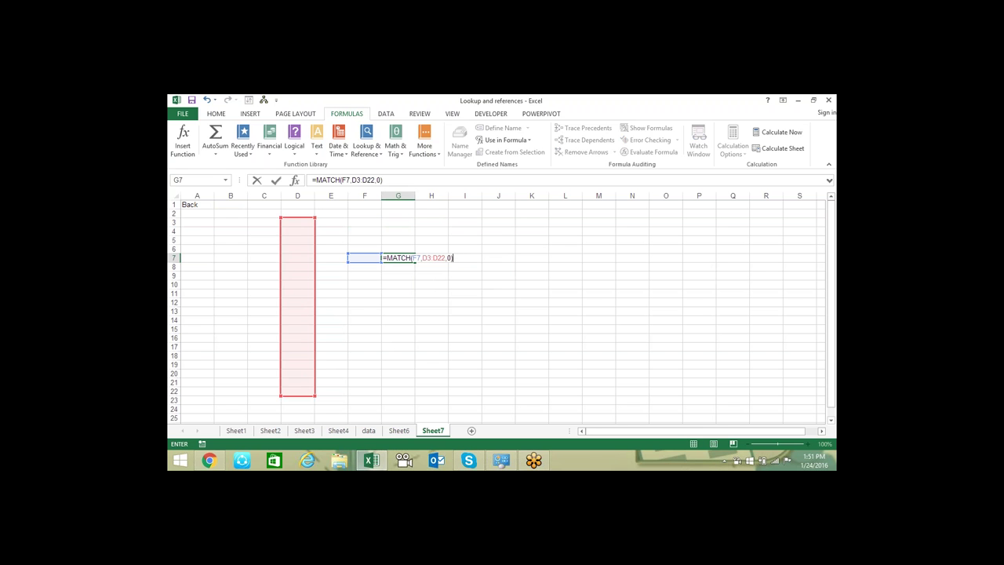
Shift the lookup range to column C, then discard the formula and switch to Sheet1
drag(281, 259, 254, 258)
drag(253, 258, 257, 263)
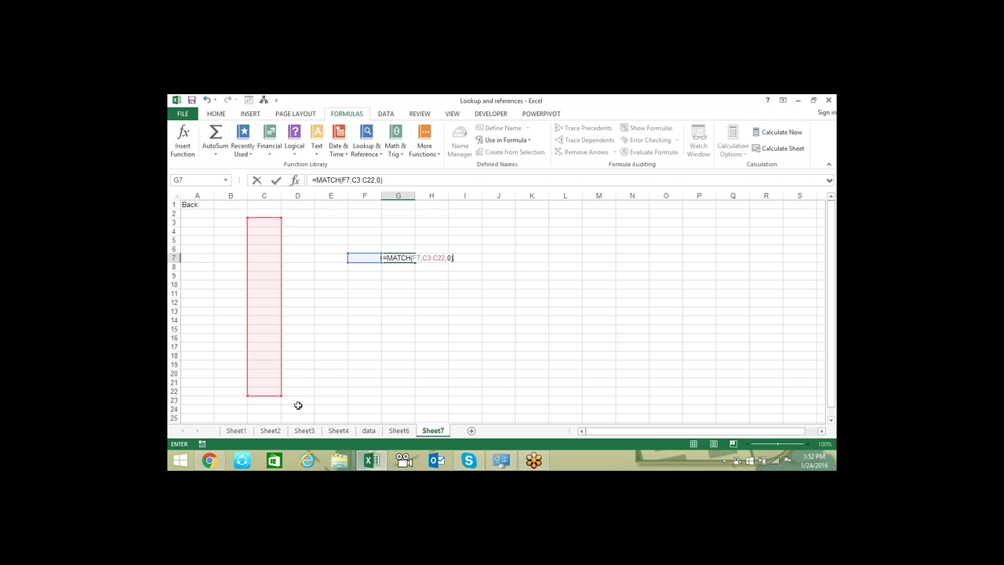
key(Escape)
click(236, 431)
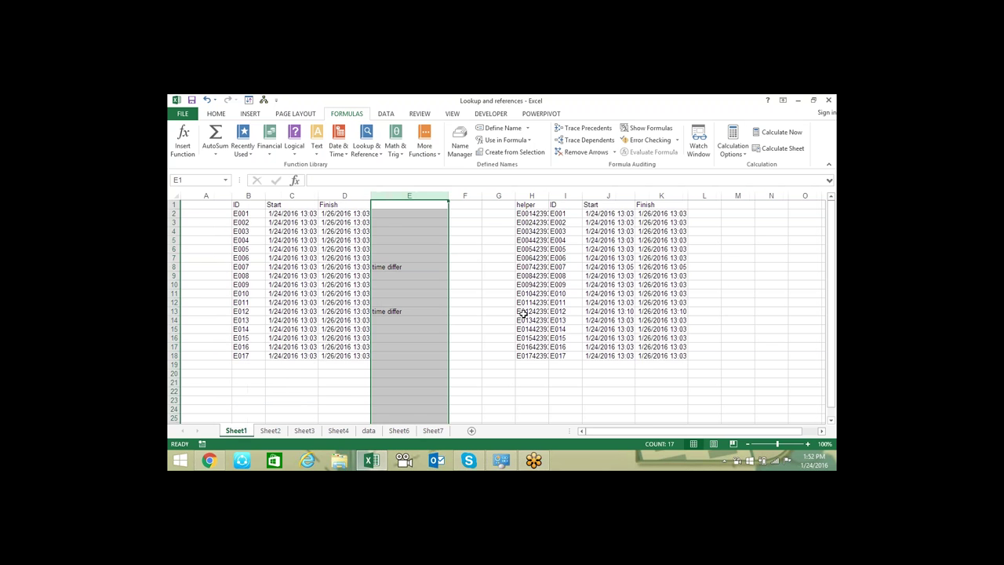
click(498, 320)
click(380, 268)
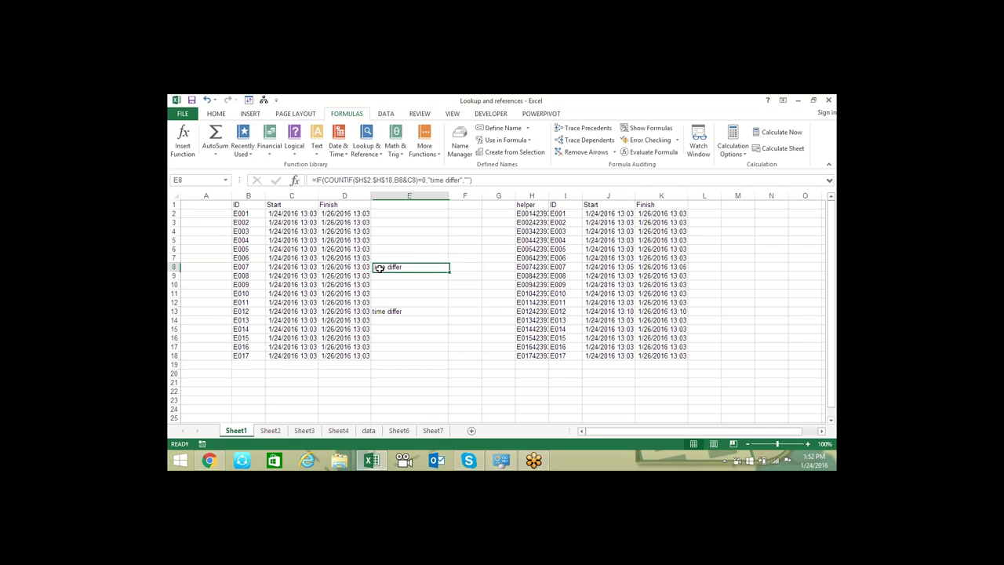
click(424, 311)
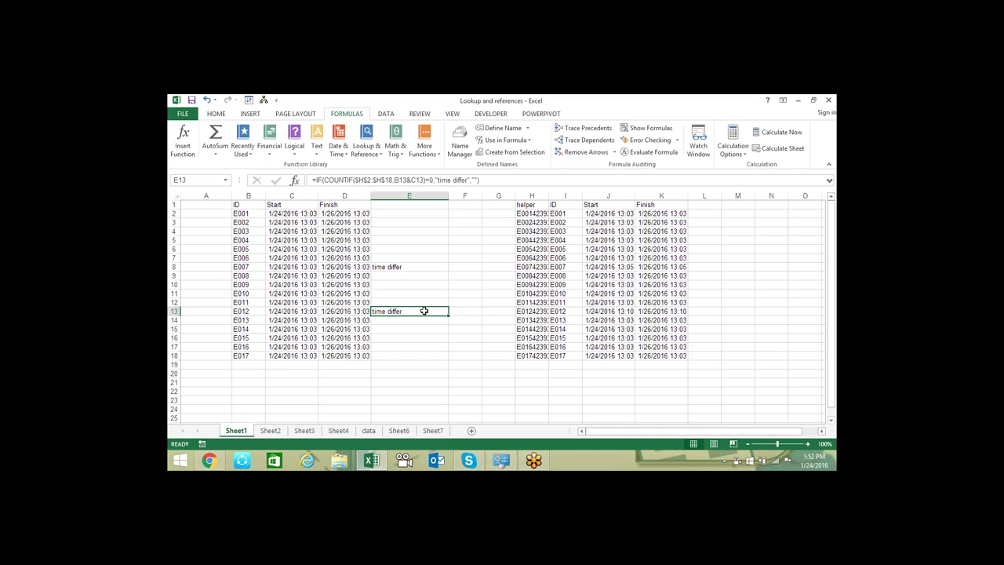
click(825, 335)
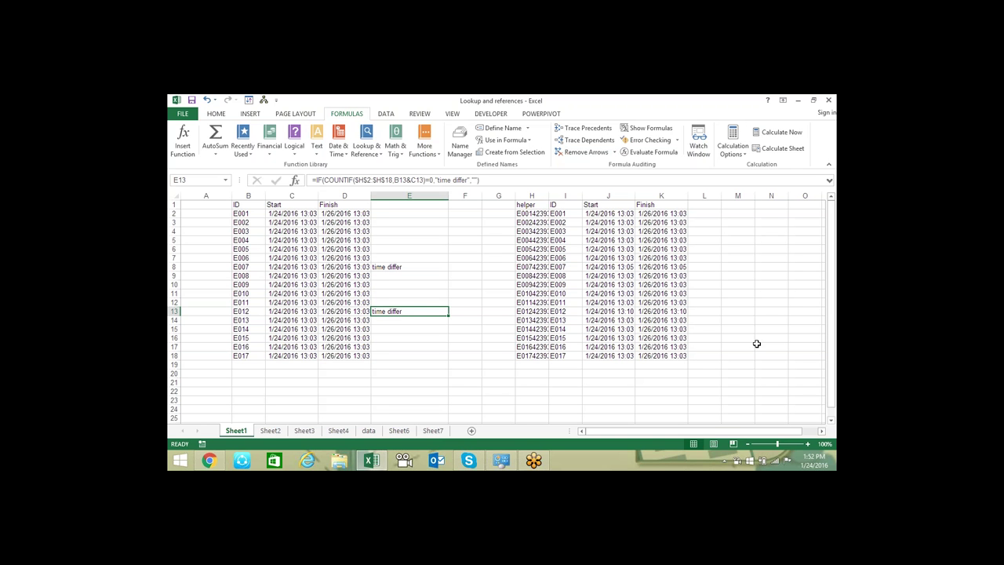